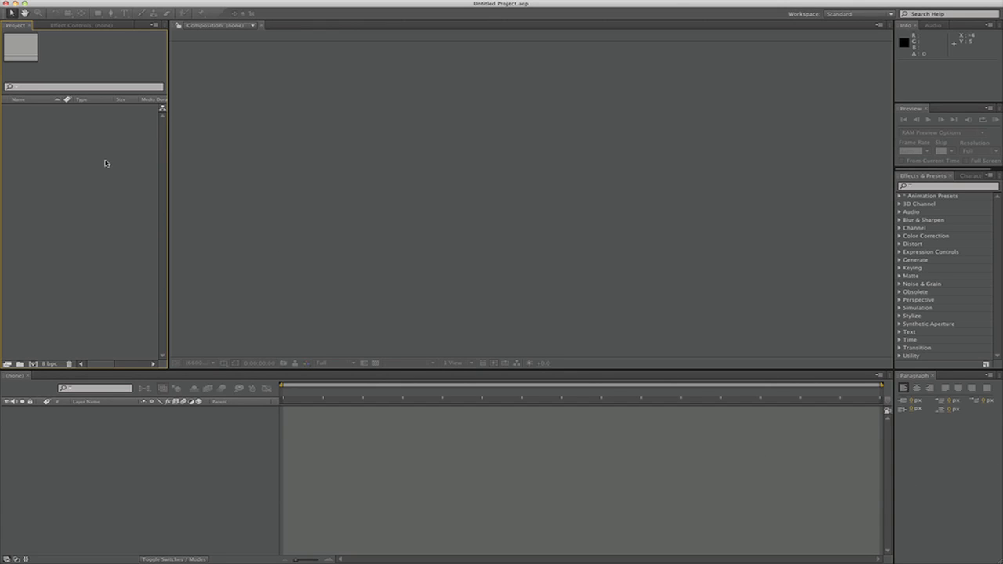
{"action": "left_click", "coordinate": [155, 451]}
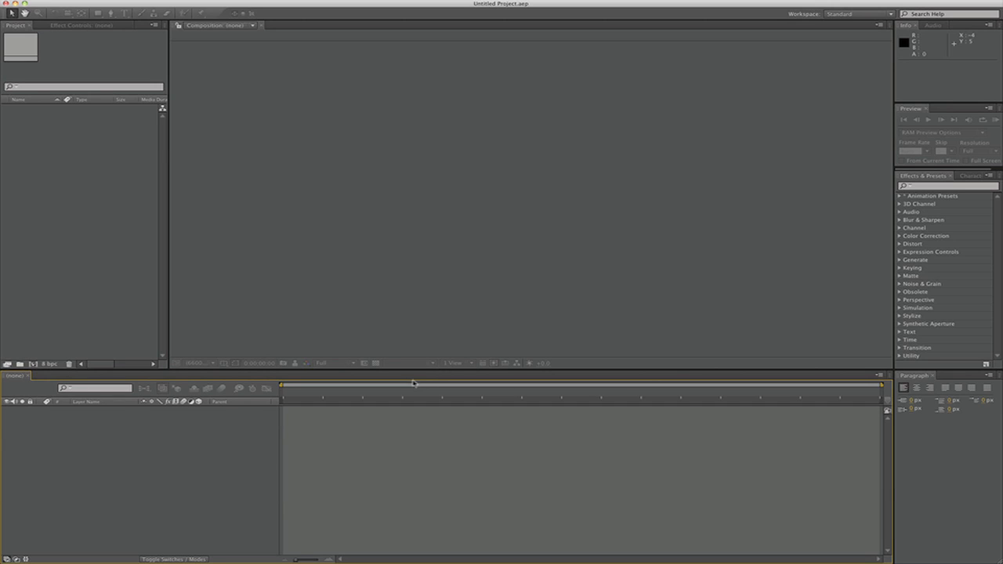
{"action": "left_click", "coordinate": [395, 183]}
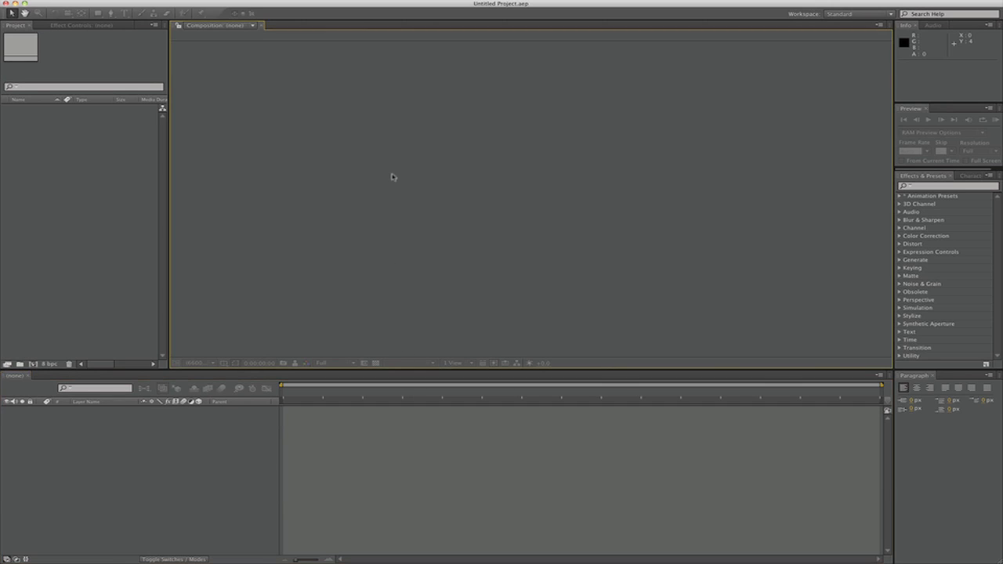
{"action": "left_click", "coordinate": [91, 187]}
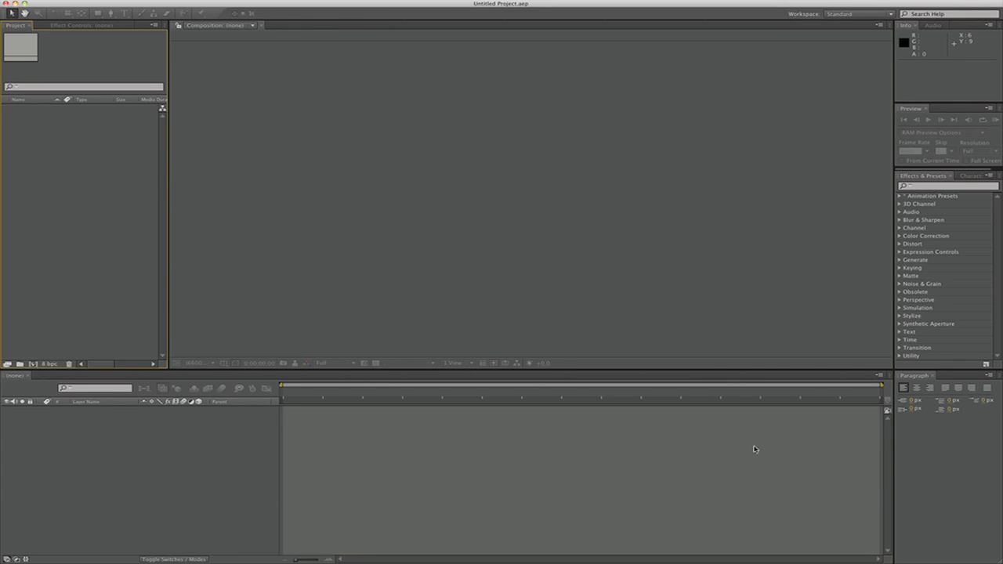
Import the images and video folders together into the project and expand both to show their files
{"action": "right_click", "coordinate": [90, 185]}
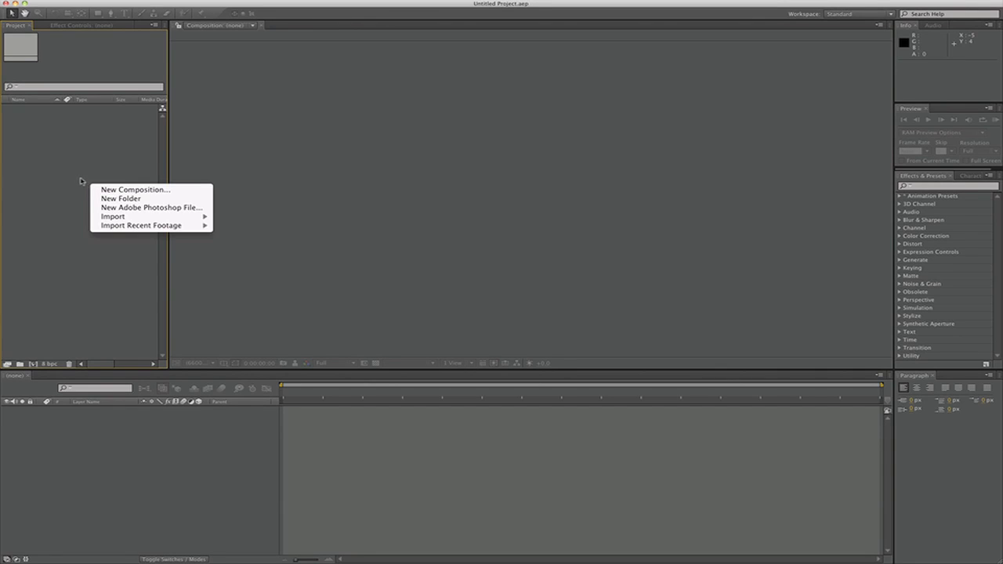
{"action": "mouse_move", "coordinate": [112, 216]}
{"action": "left_click", "coordinate": [235, 216]}
{"action": "left_click", "coordinate": [562, 136]}
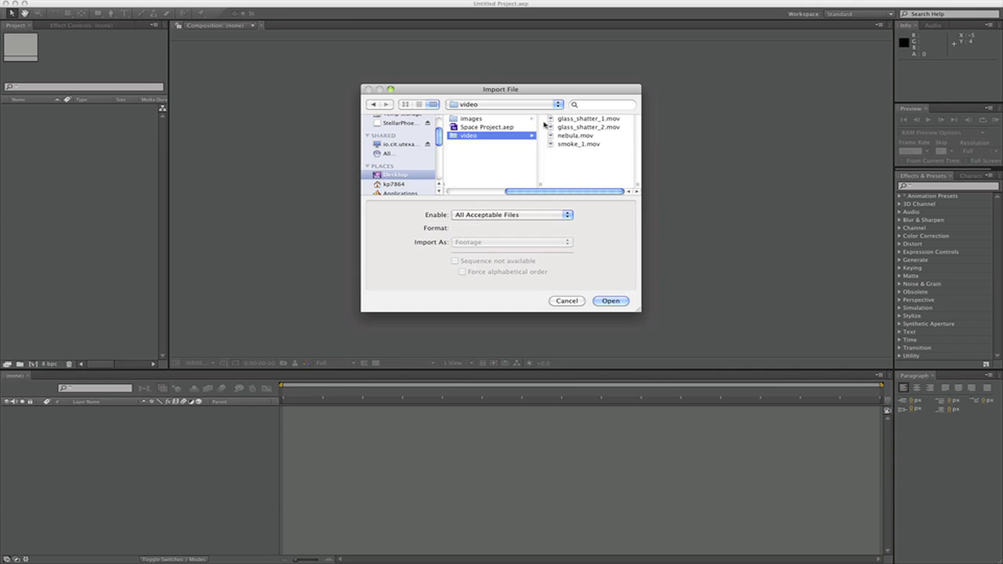
{"action": "left_click", "coordinate": [473, 118], "text": "super"}
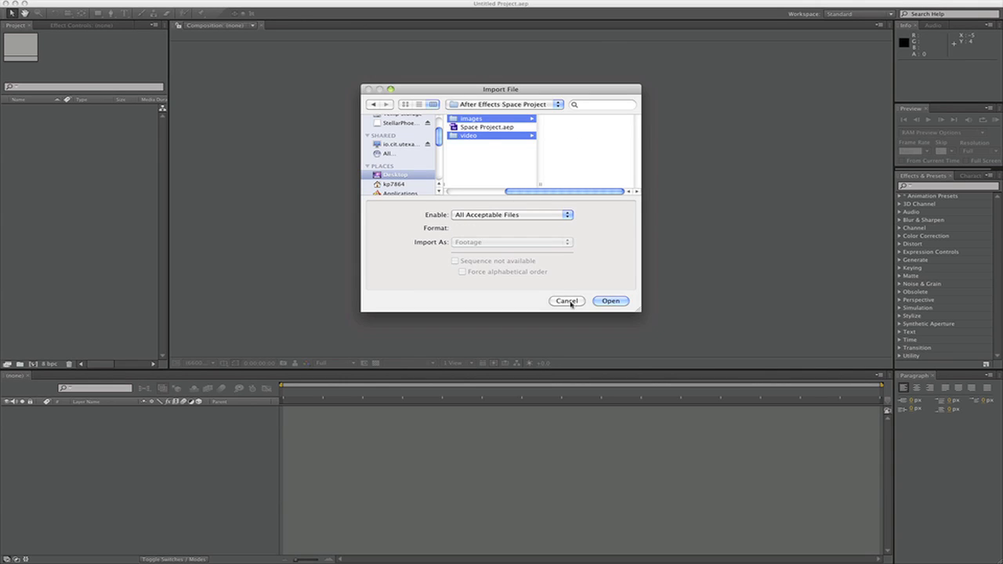
{"action": "left_click", "coordinate": [608, 301]}
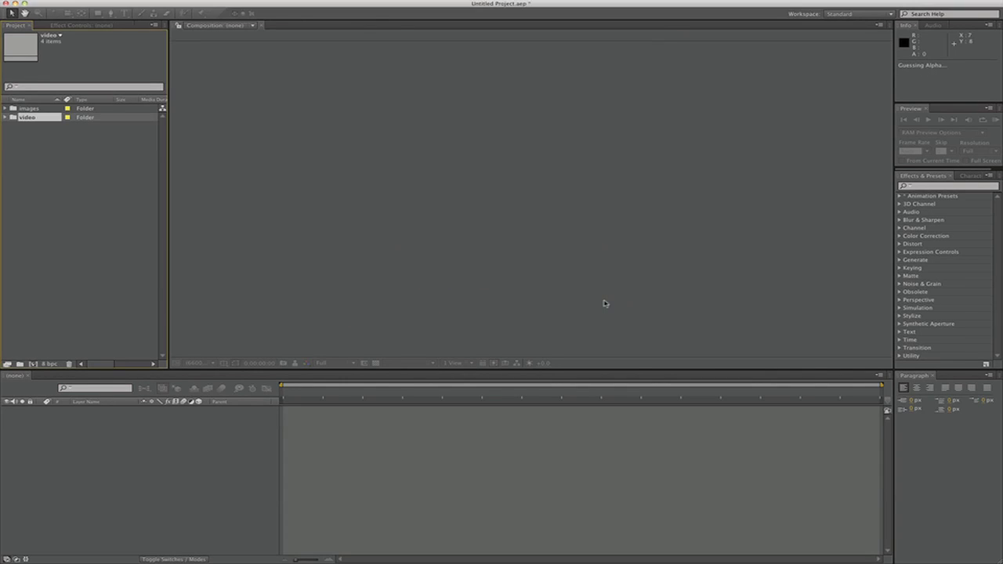
{"action": "left_click", "coordinate": [5, 117]}
{"action": "left_click", "coordinate": [6, 108]}
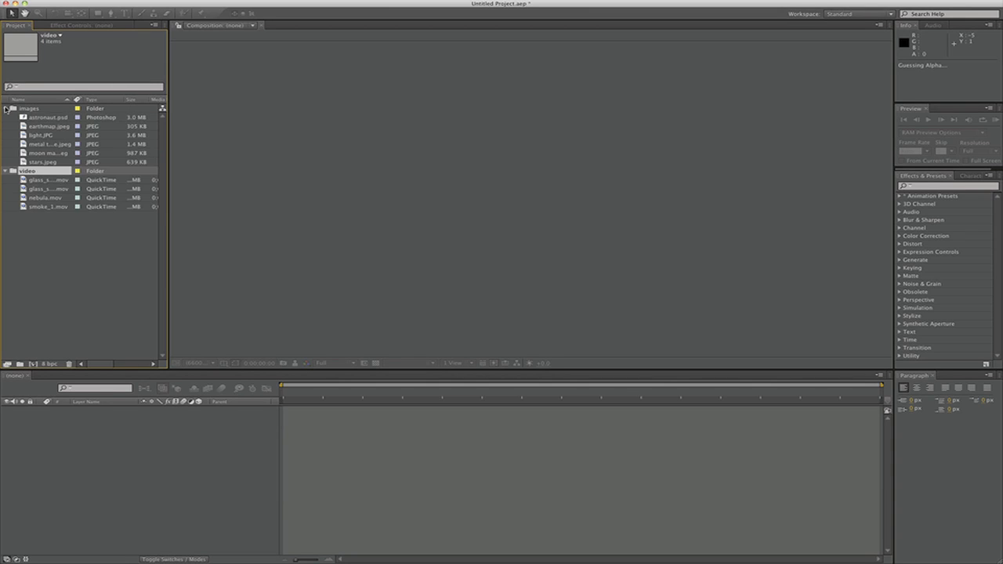
{"action": "left_click", "coordinate": [56, 229]}
View astronaut.psd as footage and toggle the transparency grid to examine its transparent background
{"action": "double_click", "coordinate": [49, 118]}
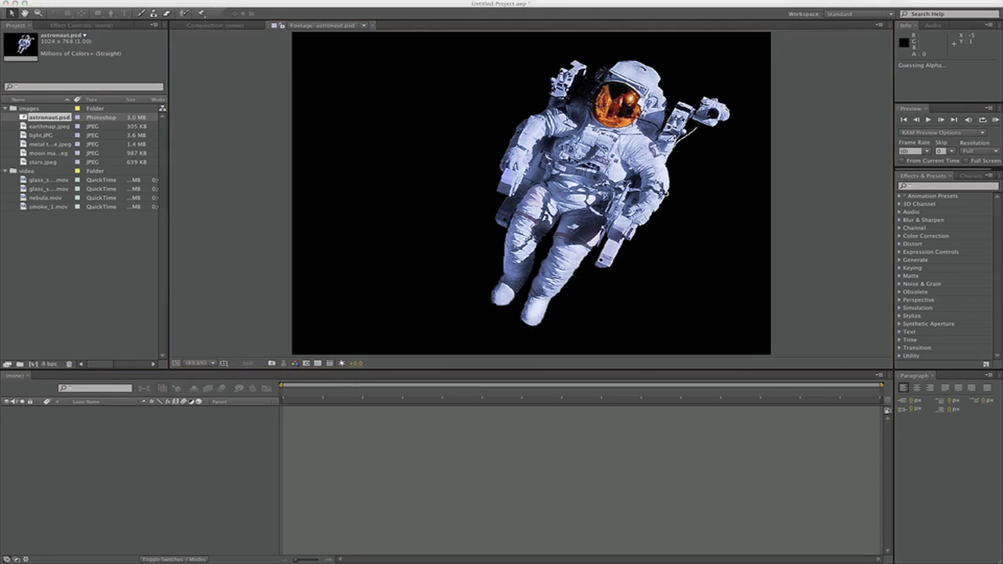
{"action": "left_click", "coordinate": [317, 364]}
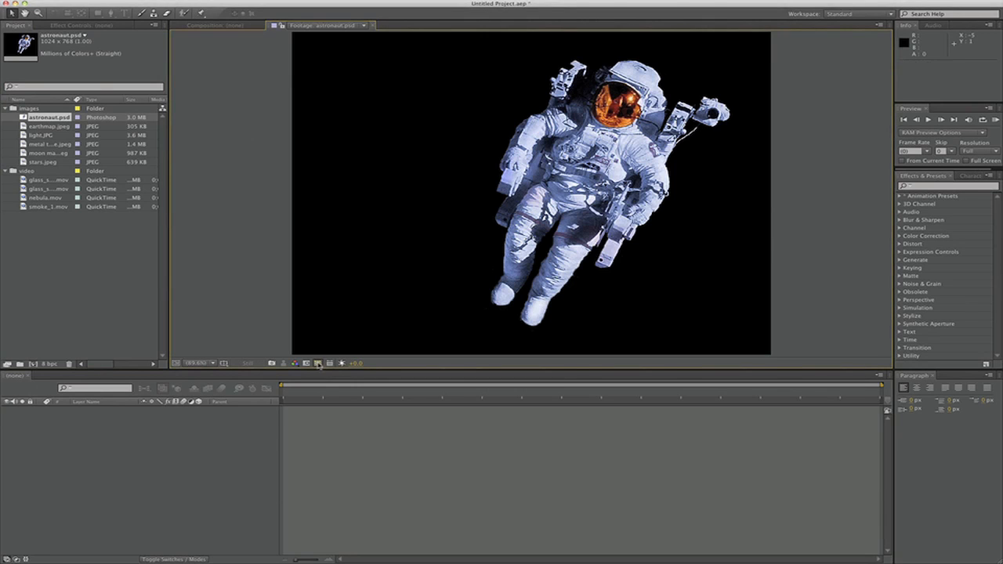
{"action": "left_click", "coordinate": [317, 364]}
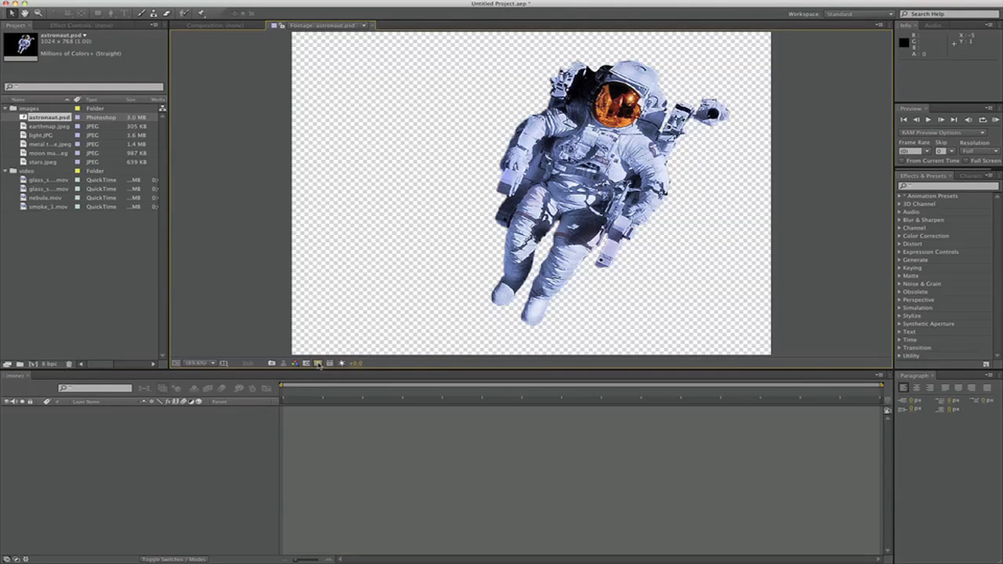
{"action": "left_click", "coordinate": [318, 363]}
{"action": "left_click", "coordinate": [317, 364]}
{"action": "left_click", "coordinate": [317, 364]}
{"action": "left_click", "coordinate": [317, 363]}
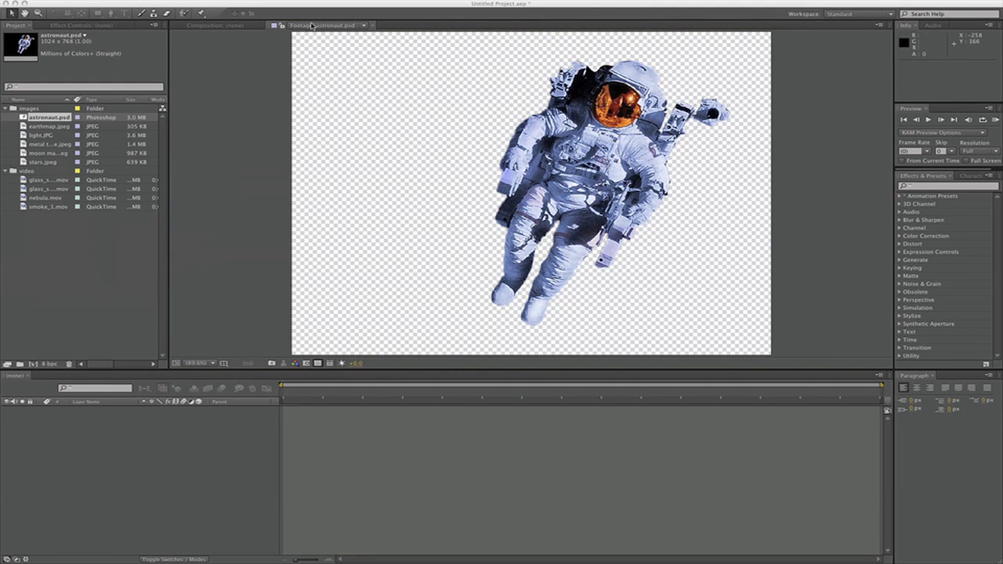
{"action": "left_click", "coordinate": [312, 25]}
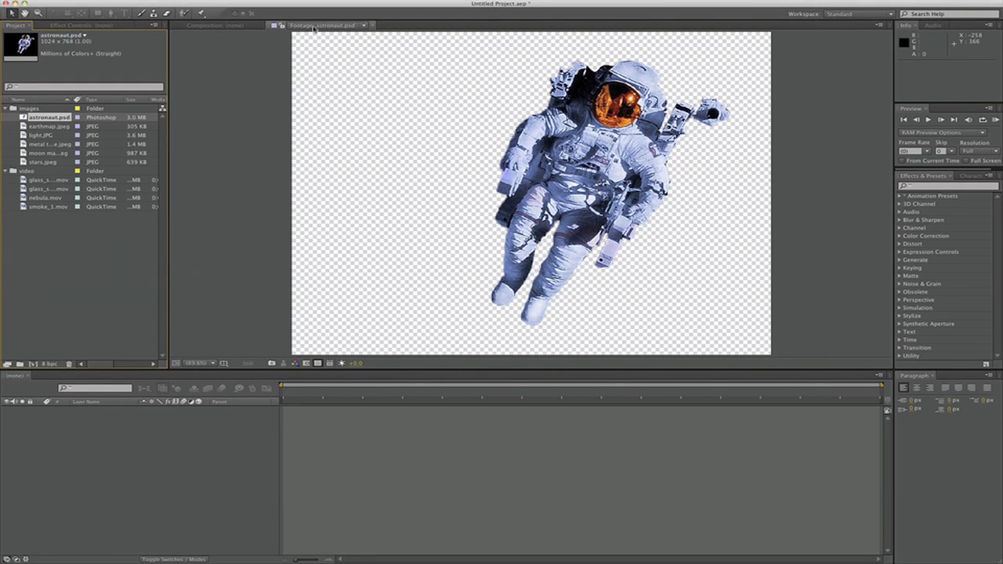
{"action": "left_click", "coordinate": [317, 28]}
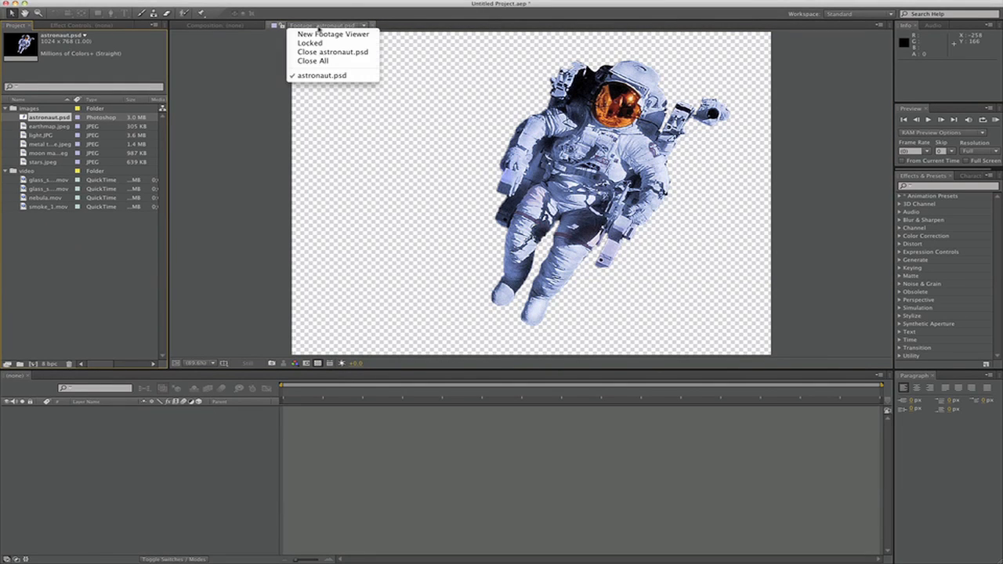
{"action": "left_click", "coordinate": [323, 76]}
View the earthmap.jpeg and stars.jpeg footage, then close the footage viewer
{"action": "double_click", "coordinate": [36, 127]}
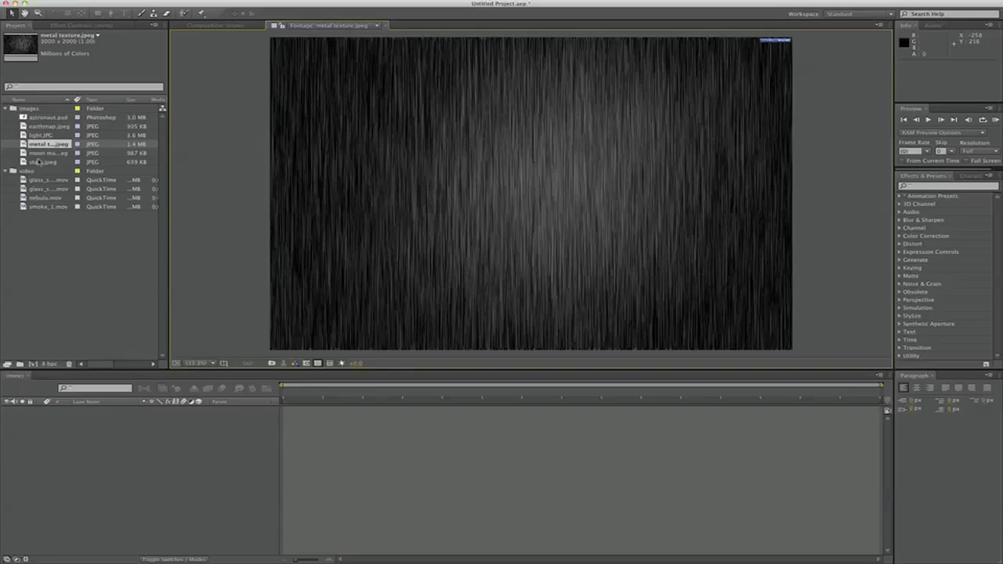
{"action": "double_click", "coordinate": [41, 162]}
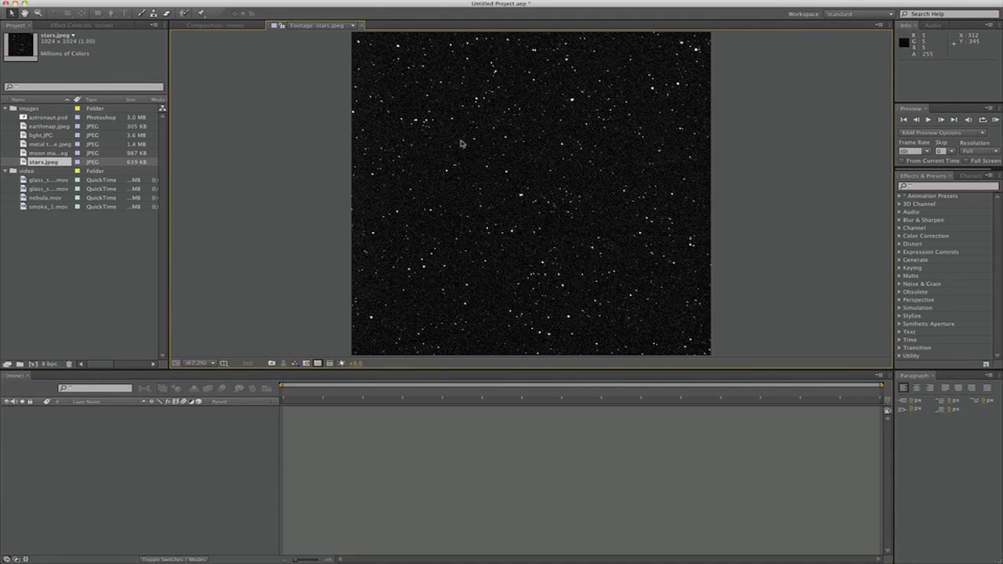
{"action": "left_click", "coordinate": [226, 26]}
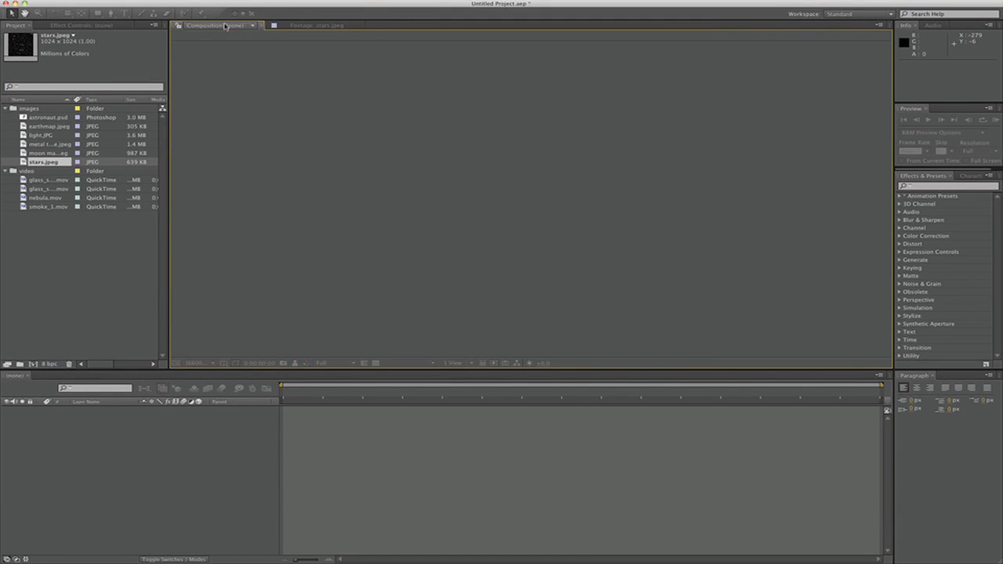
{"action": "left_click", "coordinate": [330, 28]}
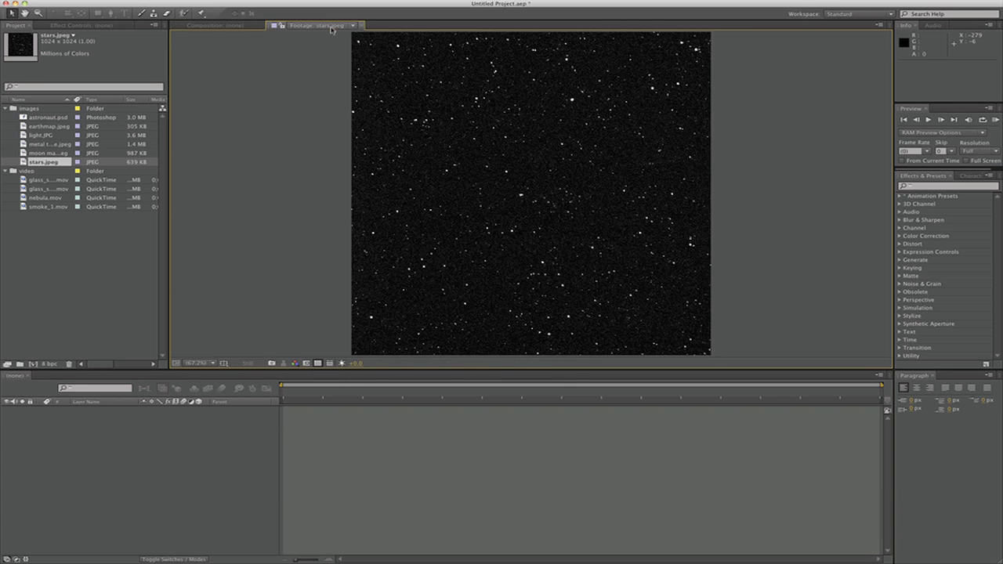
{"action": "left_click", "coordinate": [357, 26]}
Create a composition named Space Project with the HDTV 1080 29.97 preset and a duration of 0;01;59;28
{"action": "right_click", "coordinate": [44, 283]}
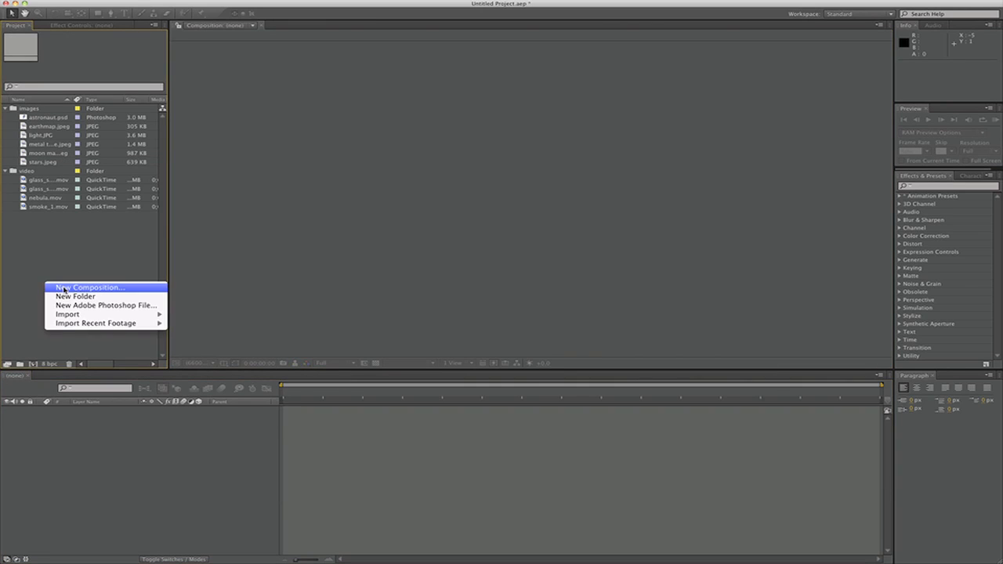
{"action": "left_click", "coordinate": [65, 289]}
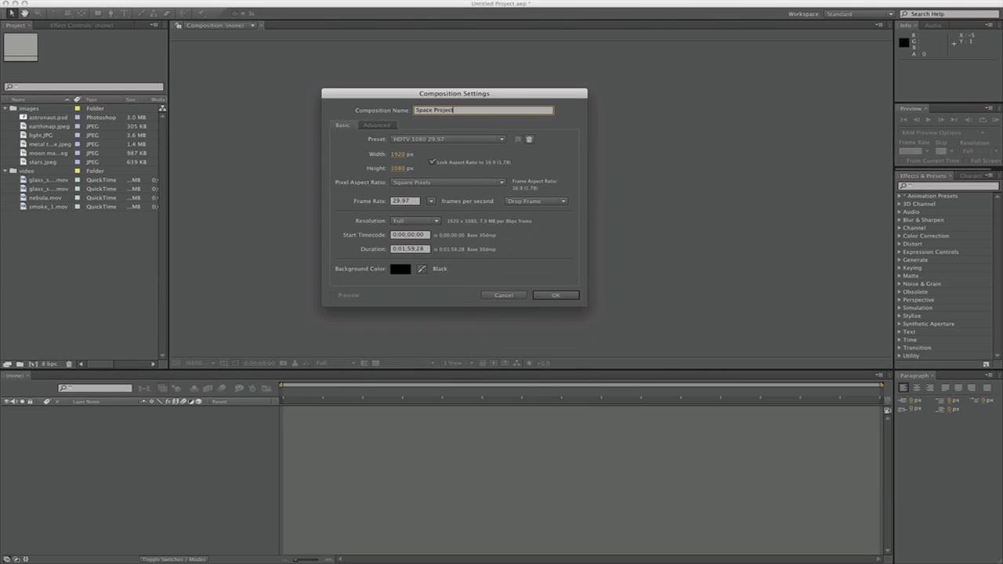
{"action": "left_click", "coordinate": [409, 250]}
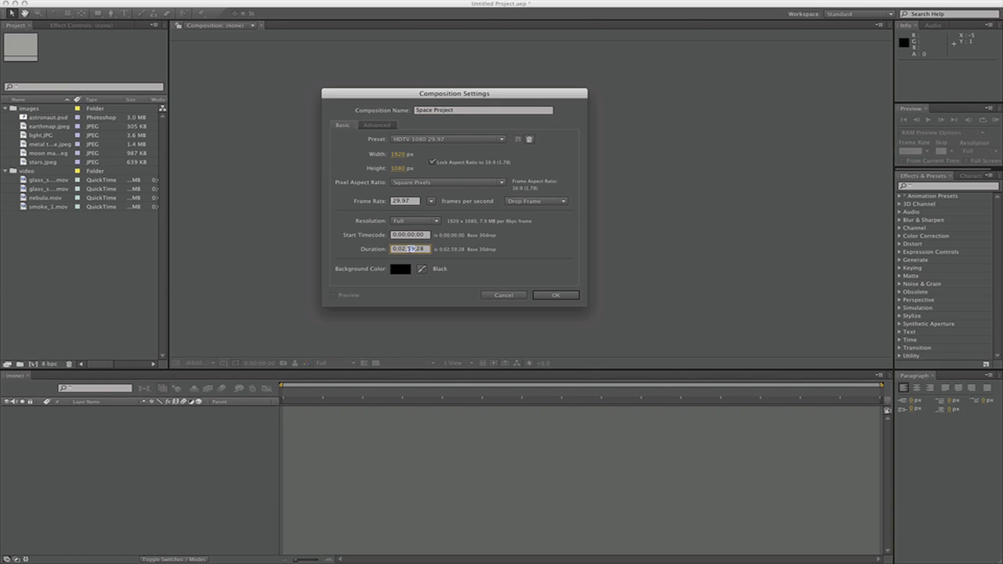
{"action": "type", "text": "00"}
{"action": "left_click", "coordinate": [555, 296]}
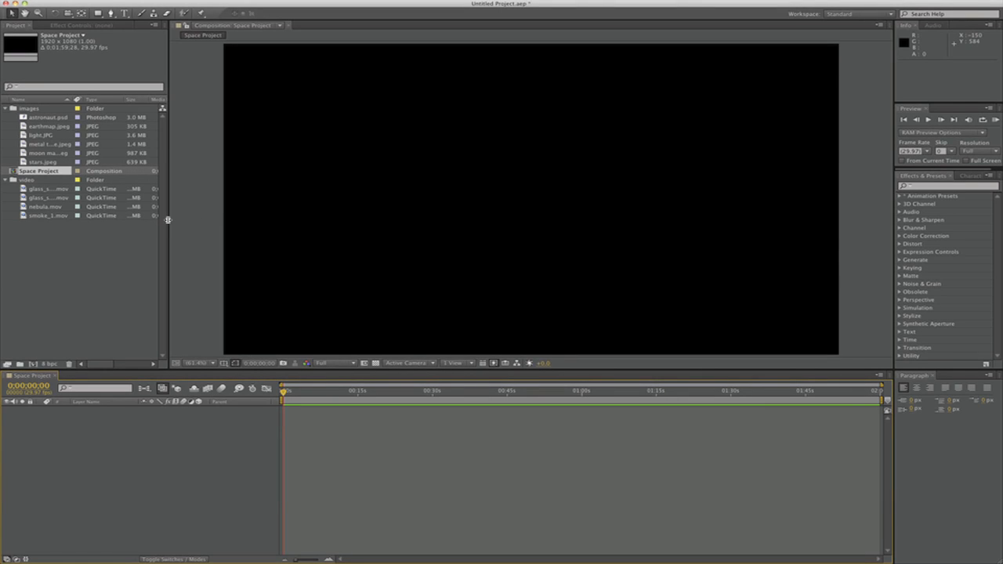
Create a project folder named comps and place the Space Project composition inside it
{"action": "right_click", "coordinate": [35, 258]}
{"action": "left_click", "coordinate": [69, 270]}
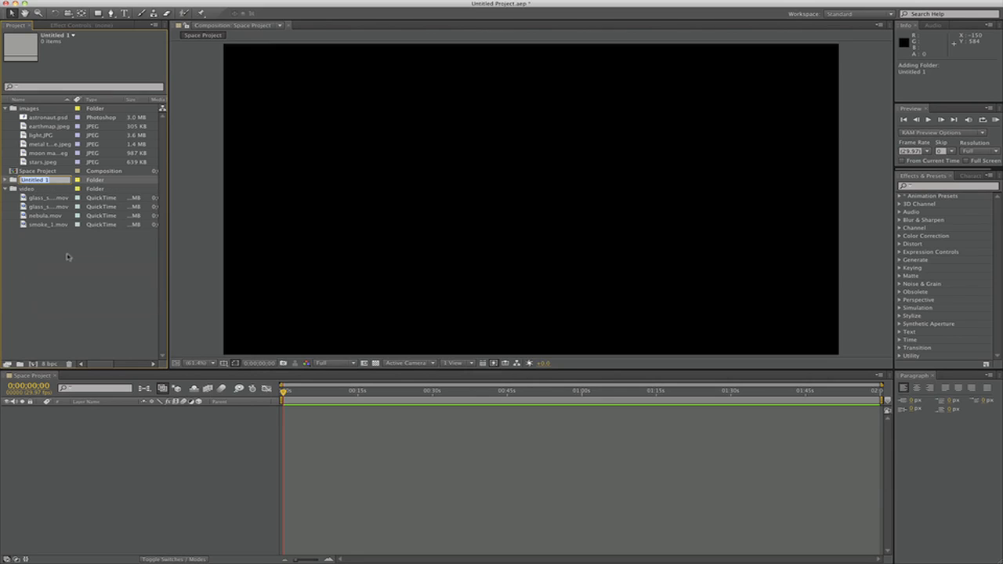
{"action": "type", "text": "comps"}
{"action": "left_click", "coordinate": [28, 293]}
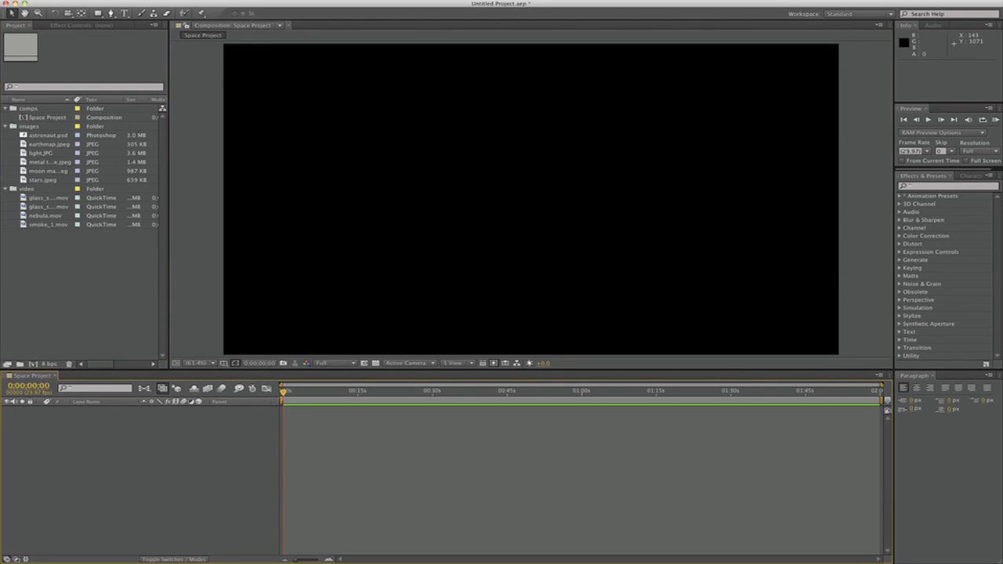
Add stars.jpeg to the Space Project timeline and move it toward the frame's left edge, at about 531.6, 536.7
{"action": "left_click_drag", "start_coordinate": [286, 393], "coordinate": [263, 412]}
{"action": "left_click_drag", "start_coordinate": [35, 182], "coordinate": [82, 447]}
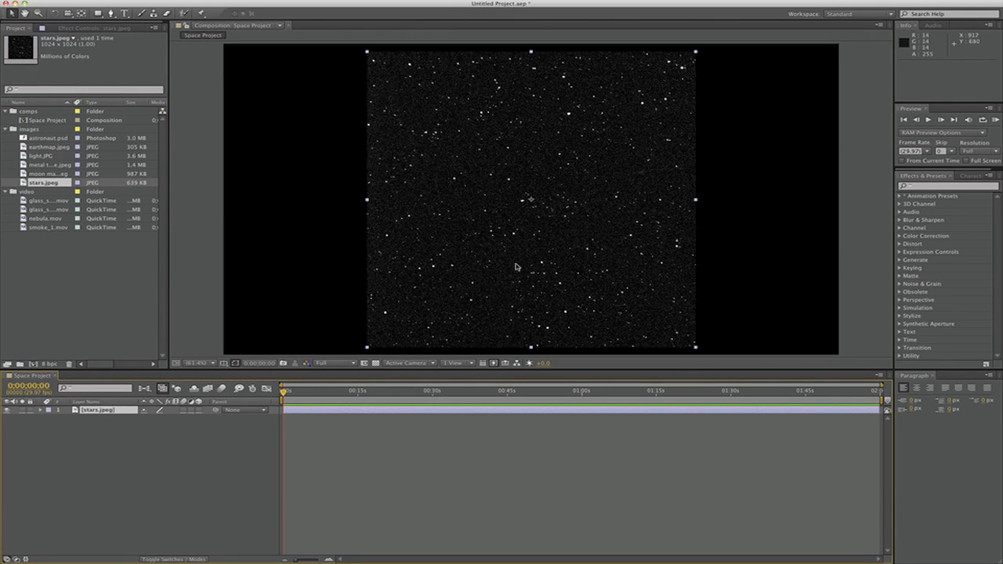
{"action": "left_click_drag", "start_coordinate": [517, 276], "coordinate": [328, 301]}
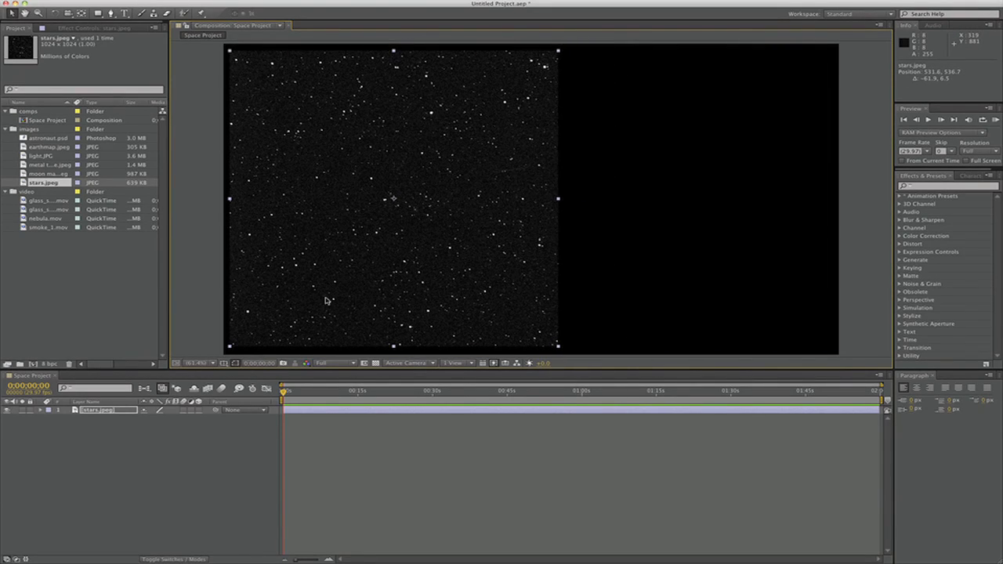
Expand the stars.jpeg layer's transform properties and change its vertical position to 424.7
{"action": "left_click", "coordinate": [41, 412]}
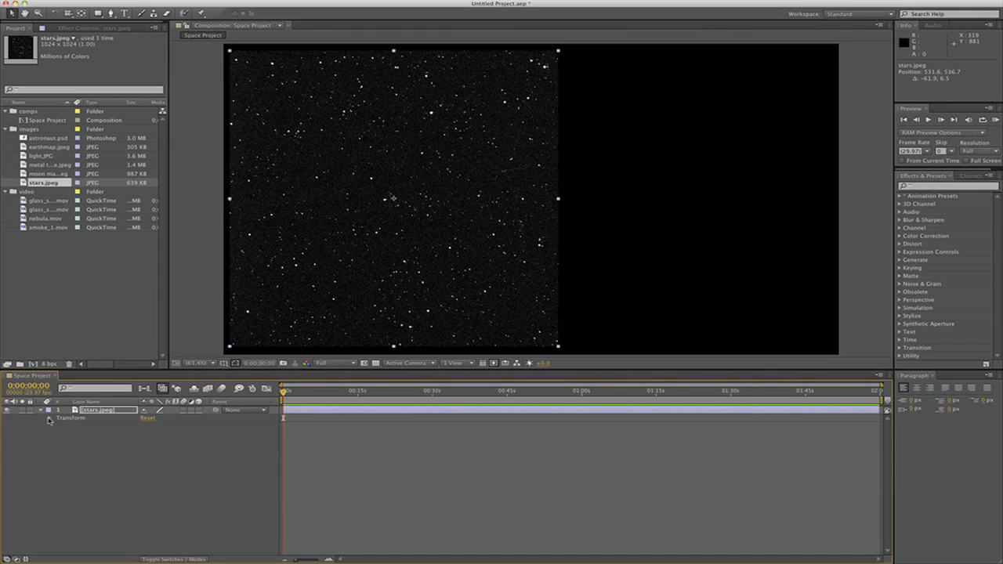
{"action": "left_click", "coordinate": [48, 419]}
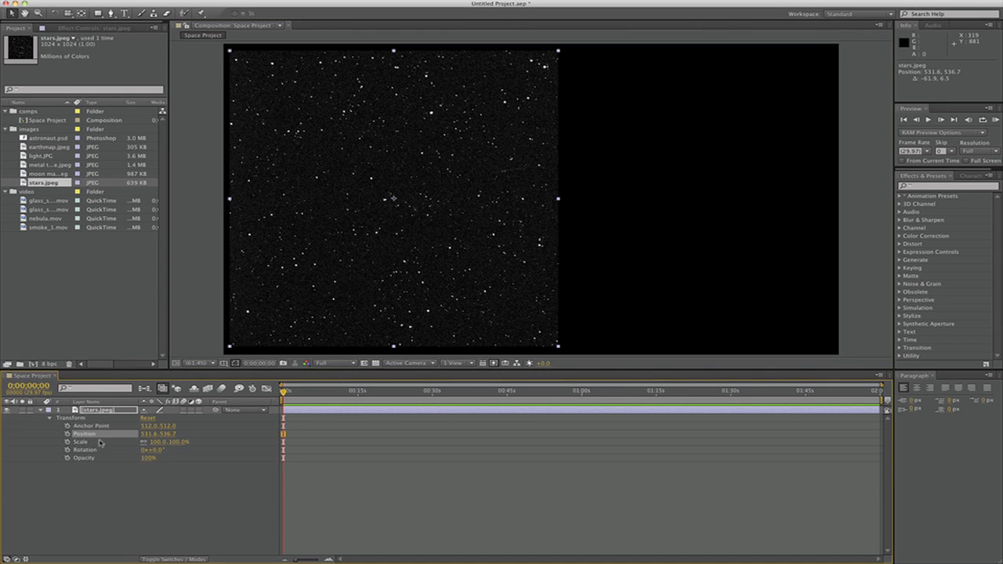
{"action": "left_click_drag", "start_coordinate": [166, 439], "coordinate": [121, 421]}
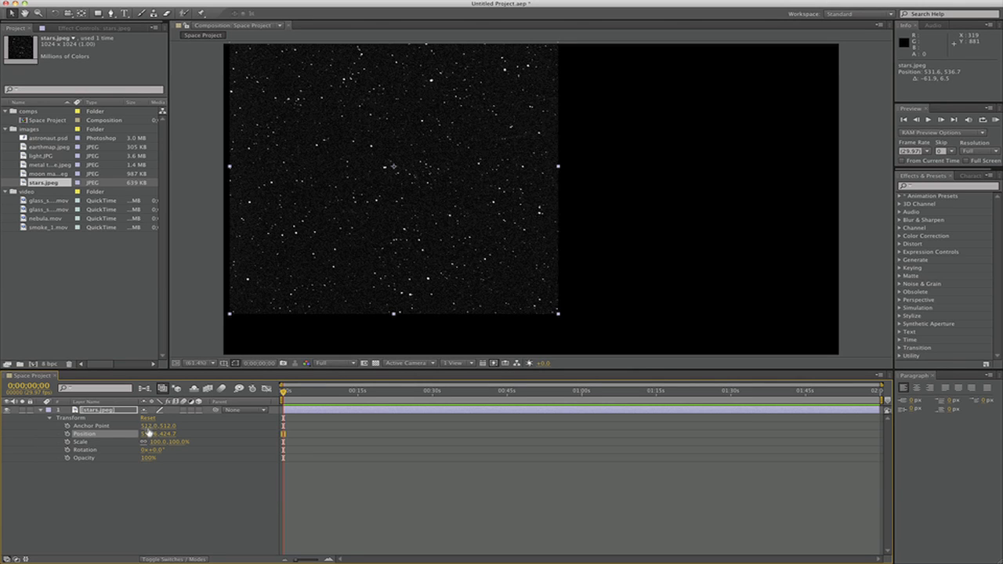
Try a horizontal anchor point of 403, a scale of 138% and a rotation of 89° on the stars.jpeg layer, undoing each change
{"action": "left_click_drag", "start_coordinate": [147, 425], "coordinate": [74, 413]}
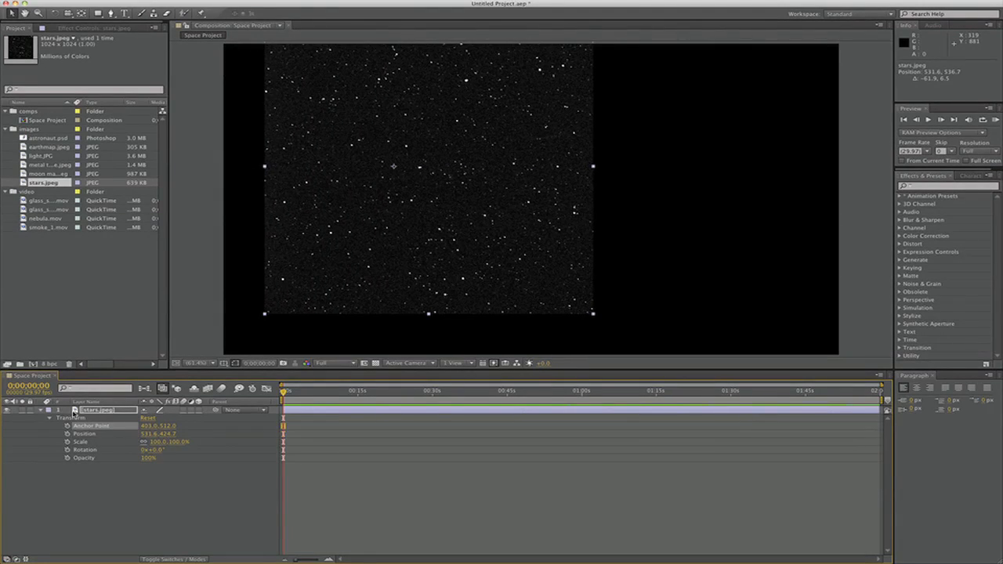
{"action": "key", "text": "super+z"}
{"action": "left_click_drag", "start_coordinate": [166, 448], "coordinate": [207, 451]}
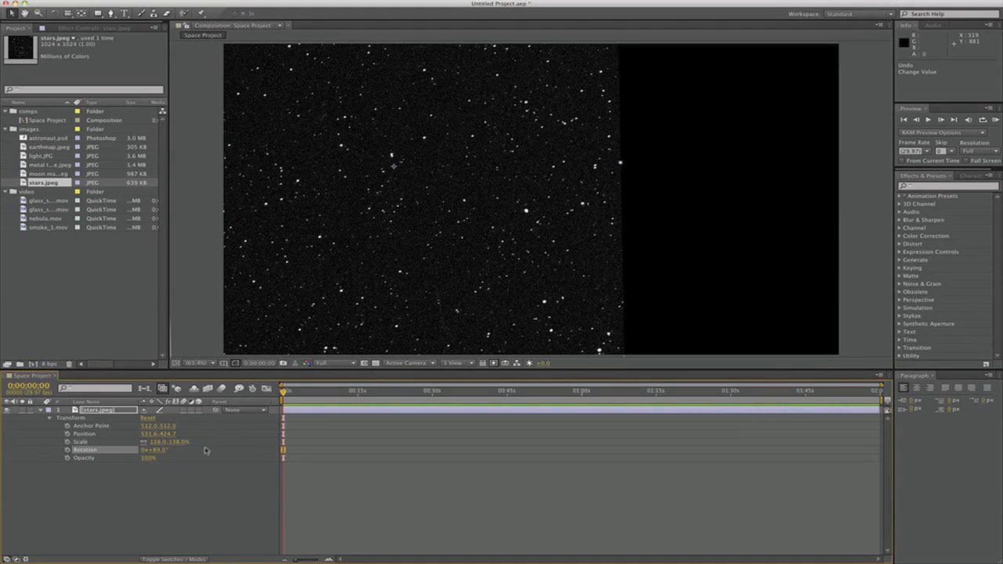
{"action": "key", "text": "super+z"}
{"action": "key", "text": "super+z"}
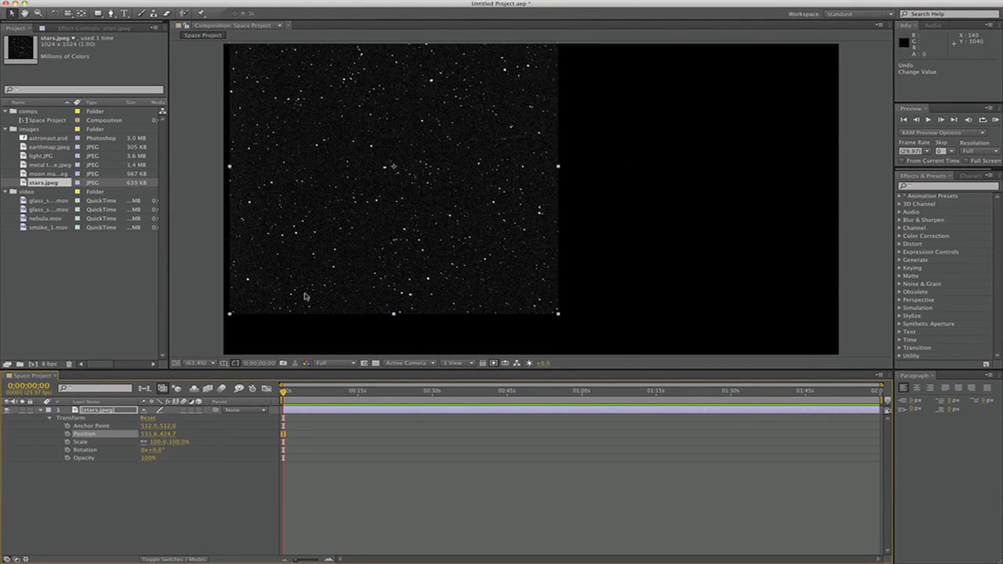
Reposition and stretch the stars.jpeg layer until it fills the whole composition frame
{"action": "left_click", "coordinate": [316, 275]}
{"action": "left_click_drag", "start_coordinate": [316, 275], "coordinate": [318, 307]}
{"action": "left_click_drag", "start_coordinate": [560, 346], "coordinate": [578, 355]}
{"action": "left_click_drag", "start_coordinate": [578, 199], "coordinate": [706, 201]}
{"action": "left_click_drag", "start_coordinate": [520, 250], "coordinate": [643, 253]}
Add astronaut.psd to the timeline above the stars.jpeg layer and expand its transform properties
{"action": "left_click", "coordinate": [47, 138]}
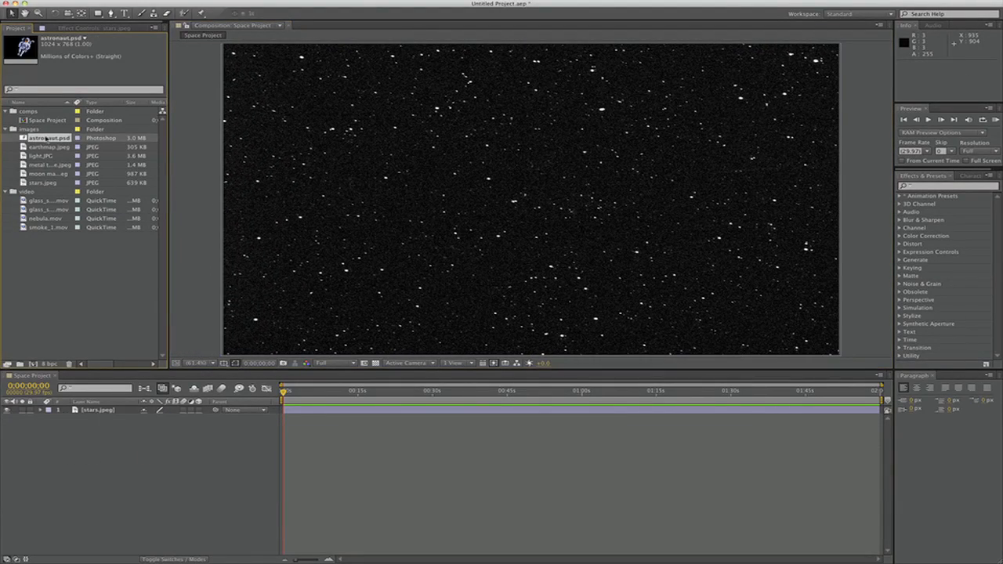
{"action": "left_click_drag", "start_coordinate": [46, 138], "coordinate": [92, 410]}
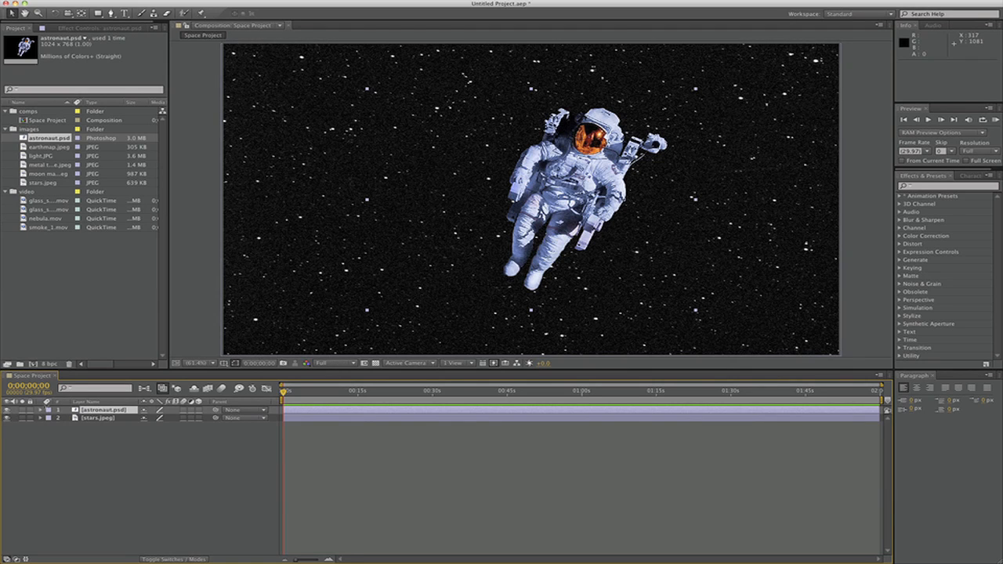
{"action": "left_click", "coordinate": [42, 410]}
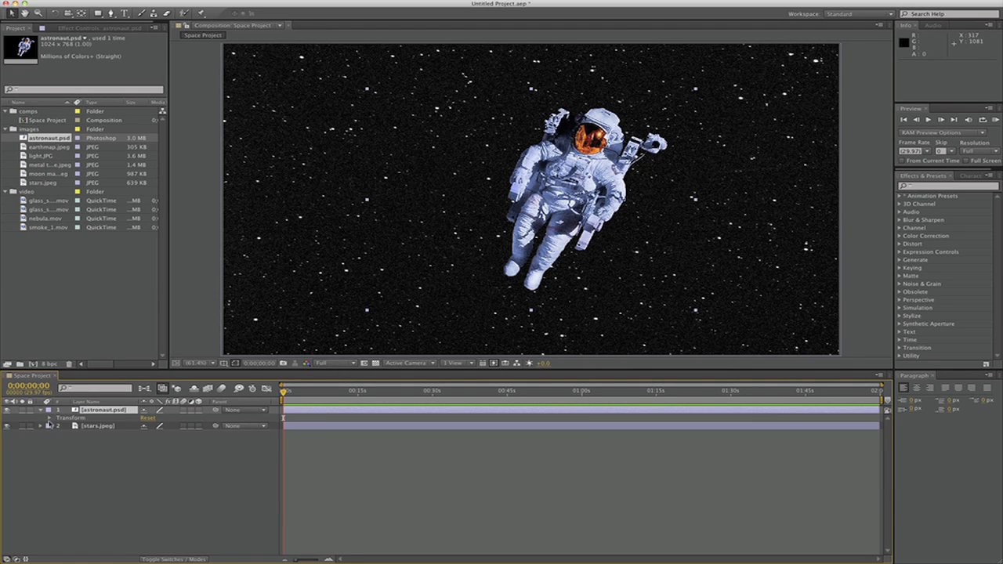
{"action": "left_click", "coordinate": [49, 419]}
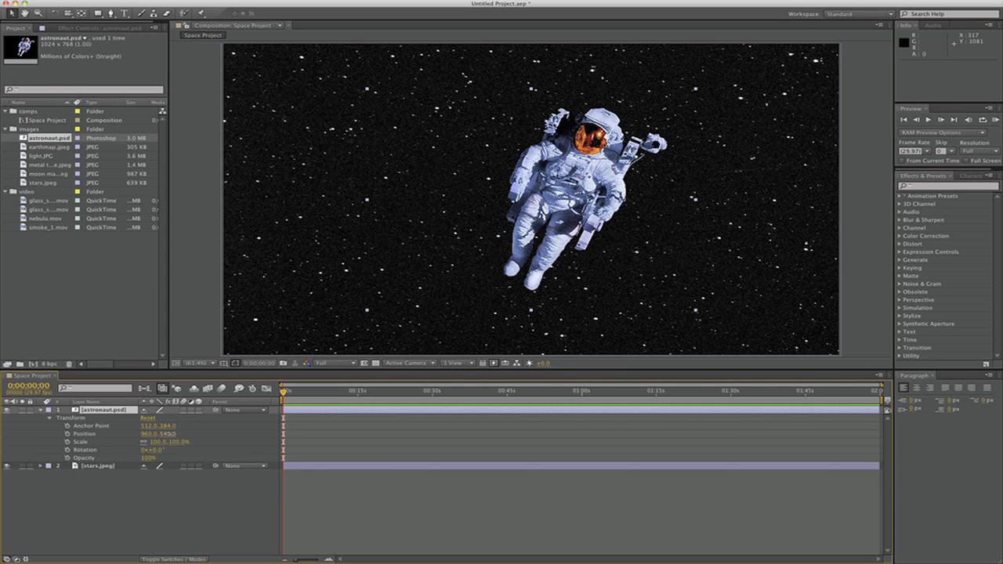
Move the astronaut.psd layer to position 950, 588 and shift its anchor point to about 647.9, 261.8 with the Pan Behind tool
{"action": "left_click_drag", "start_coordinate": [171, 434], "coordinate": [212, 421]}
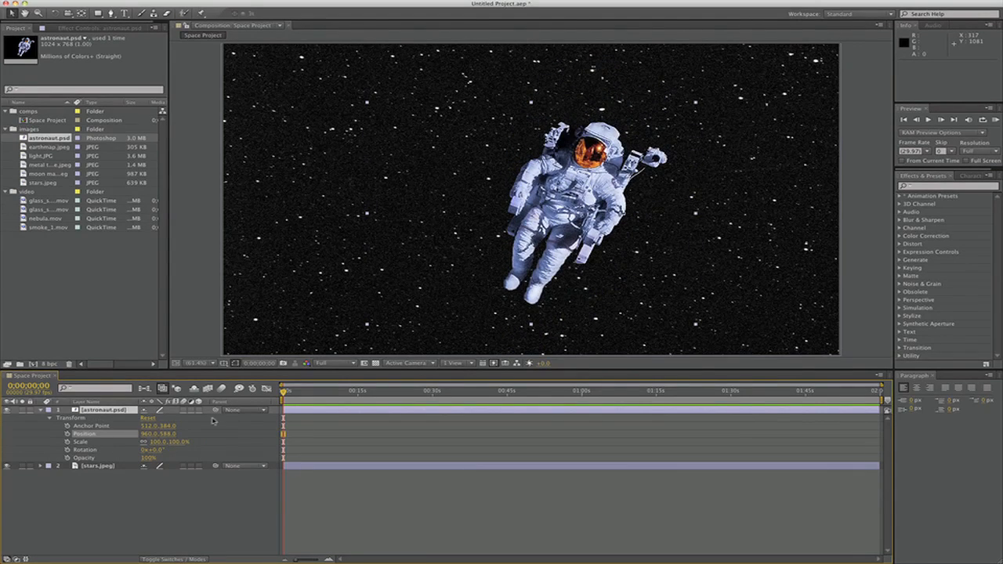
{"action": "left_click_drag", "start_coordinate": [146, 434], "coordinate": [301, 434]}
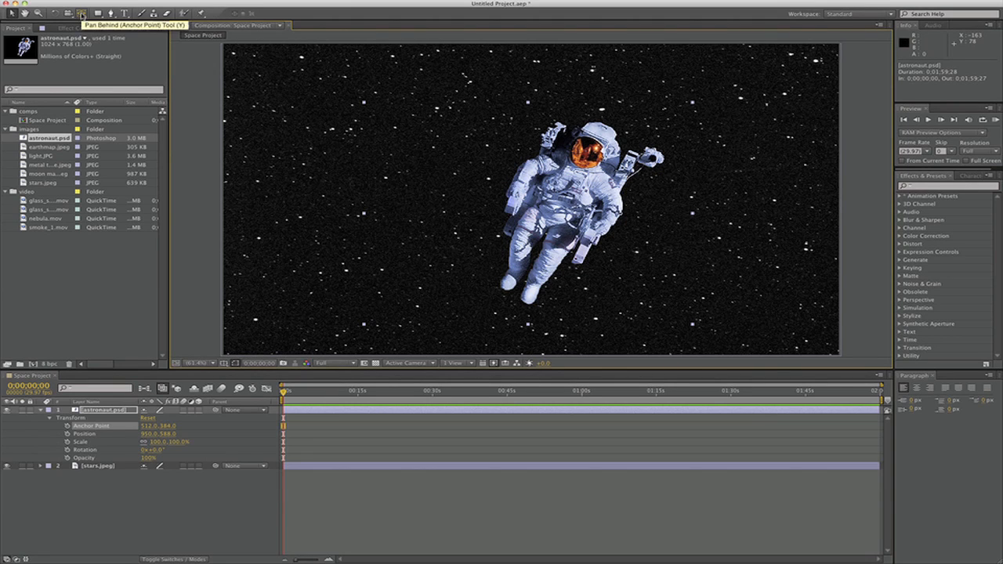
{"action": "left_click", "coordinate": [81, 13]}
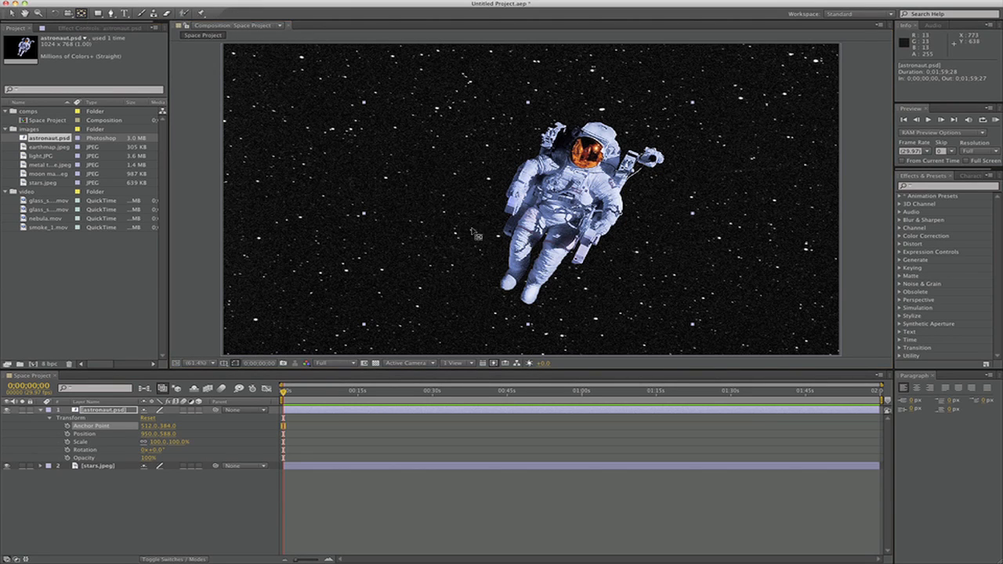
{"action": "left_click_drag", "start_coordinate": [558, 232], "coordinate": [548, 230]}
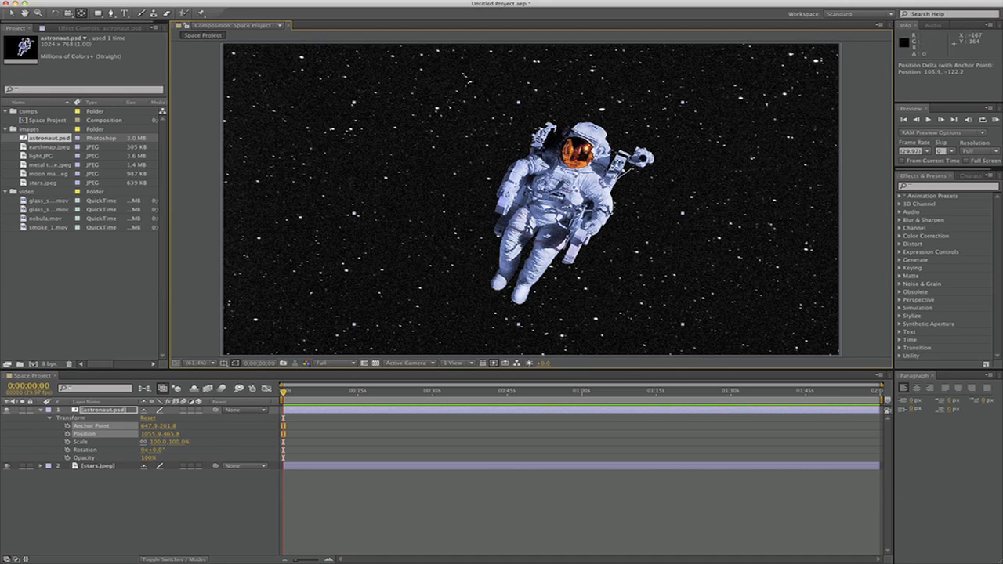
{"action": "left_click", "coordinate": [11, 13]}
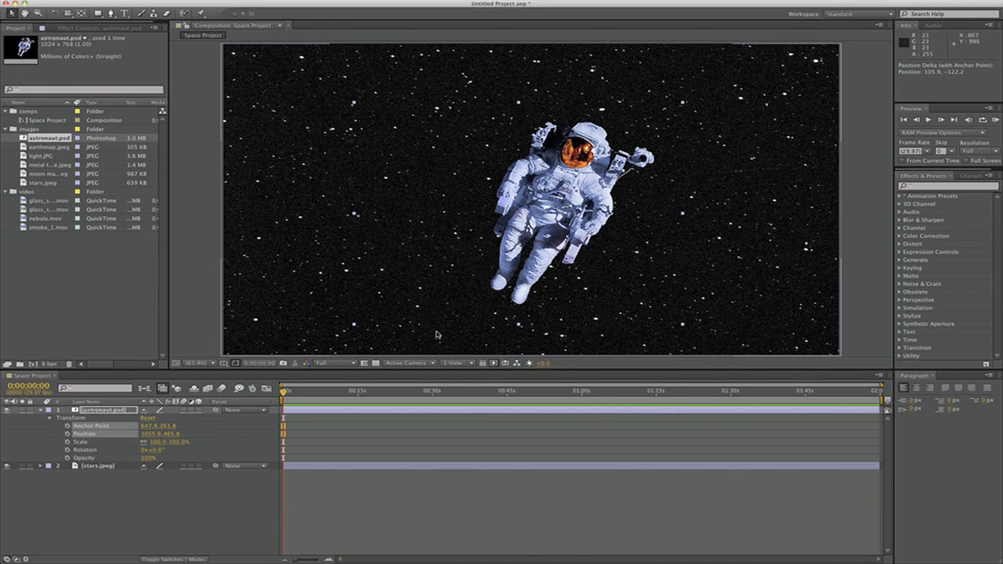
Scale the astronaut.psd layer to 113% and rotate it to -46°, undoing the anchor point change made in between
{"action": "left_click_drag", "start_coordinate": [177, 444], "coordinate": [343, 414]}
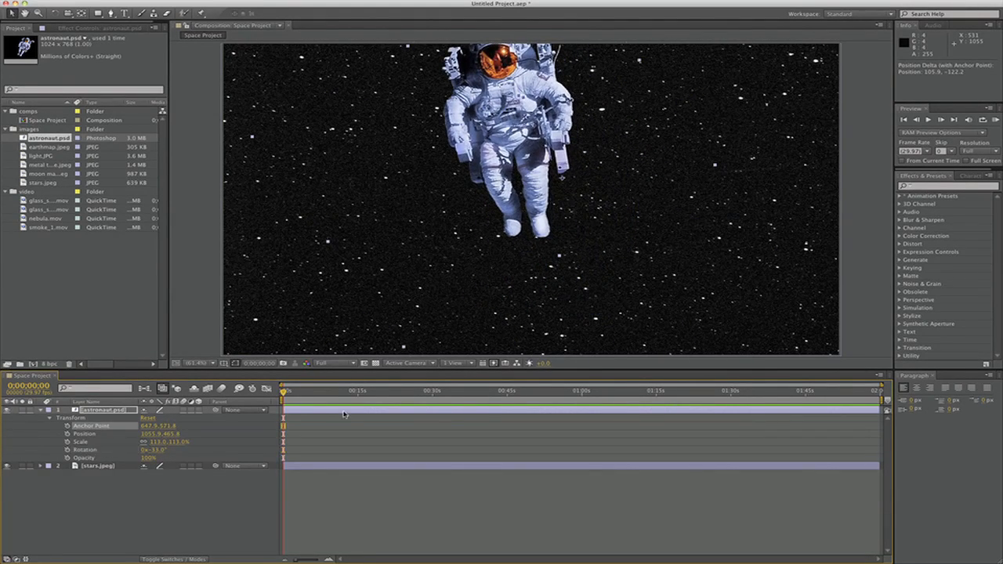
{"action": "mouse_move", "coordinate": [158, 453]}
{"action": "left_mouse_down"}
{"action": "mouse_move", "coordinate": [308, 448]}
{"action": "mouse_move", "coordinate": [162, 452]}
{"action": "left_mouse_up"}
{"action": "key", "text": "super+z"}
{"action": "key", "text": "super+z"}
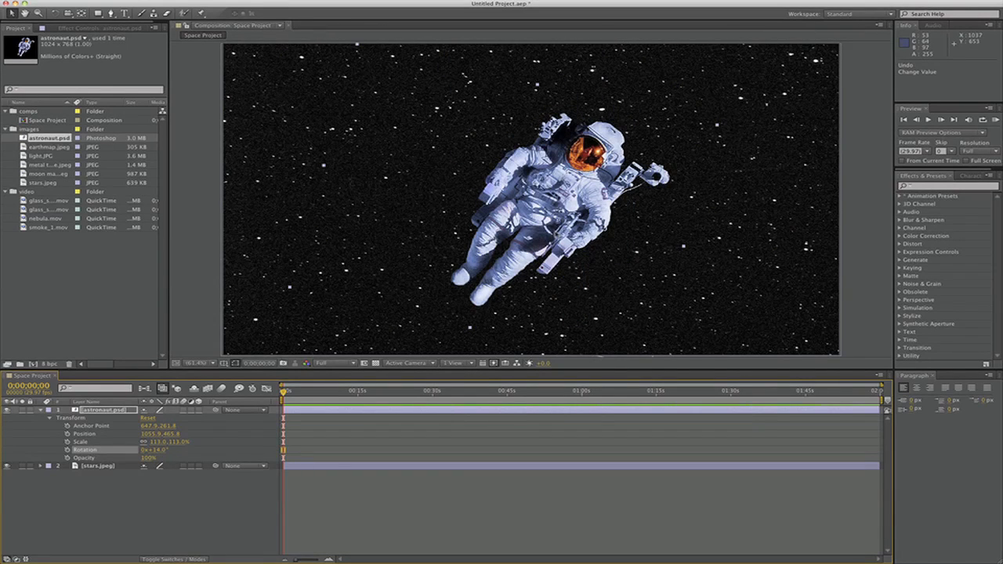
Move the astronaut to position 331.0, 381.1 and set a position keyframe for it at 0;00;29;27
{"action": "left_click_drag", "start_coordinate": [583, 250], "coordinate": [395, 206]}
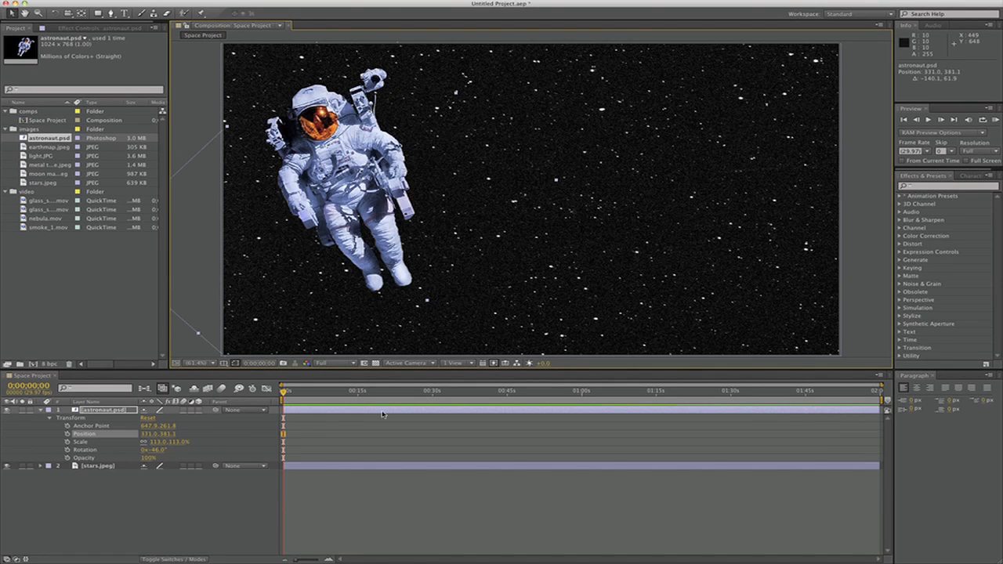
{"action": "left_click_drag", "start_coordinate": [286, 394], "coordinate": [433, 394]}
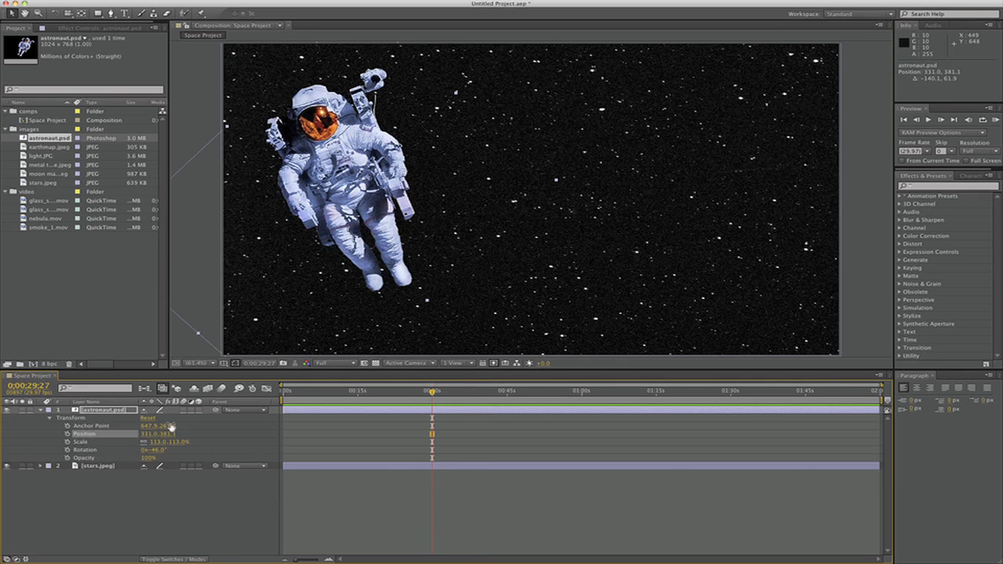
{"action": "left_click", "coordinate": [66, 435]}
Add a position keyframe at 0;00;14;27 with the astronaut outside the frame's right edge at 2142.4, 229.6
{"action": "left_click_drag", "start_coordinate": [432, 392], "coordinate": [362, 396]}
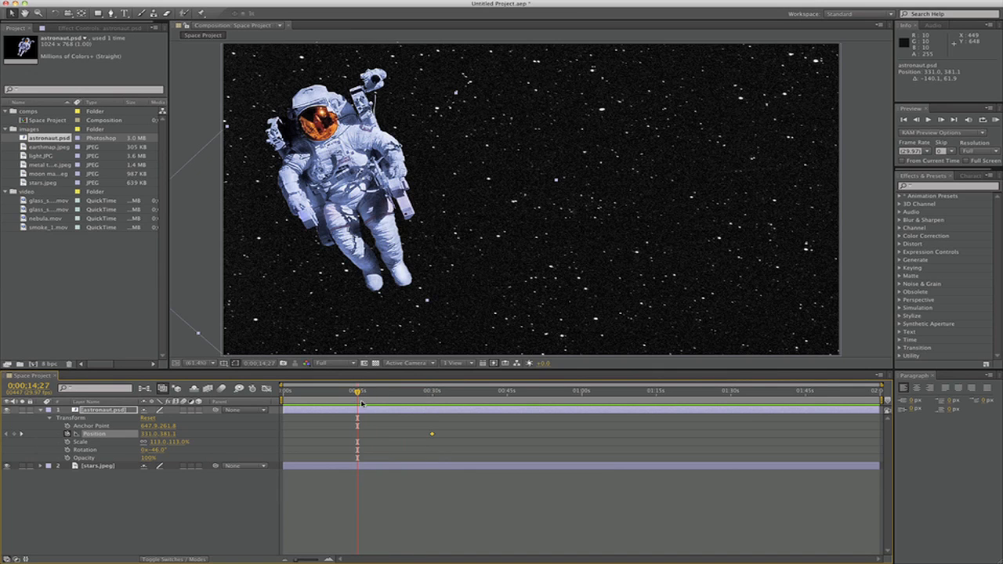
{"action": "left_click_drag", "start_coordinate": [343, 208], "coordinate": [741, 216]}
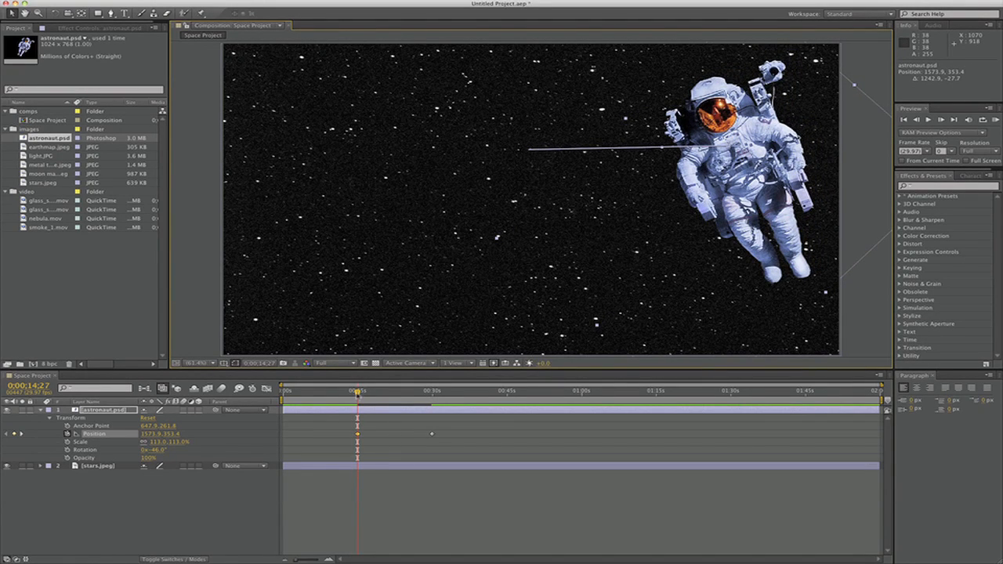
{"action": "mouse_move", "coordinate": [357, 394]}
{"action": "left_mouse_down"}
{"action": "mouse_move", "coordinate": [432, 400]}
{"action": "mouse_move", "coordinate": [348, 398]}
{"action": "mouse_move", "coordinate": [435, 402]}
{"action": "mouse_move", "coordinate": [359, 409]}
{"action": "left_mouse_up"}
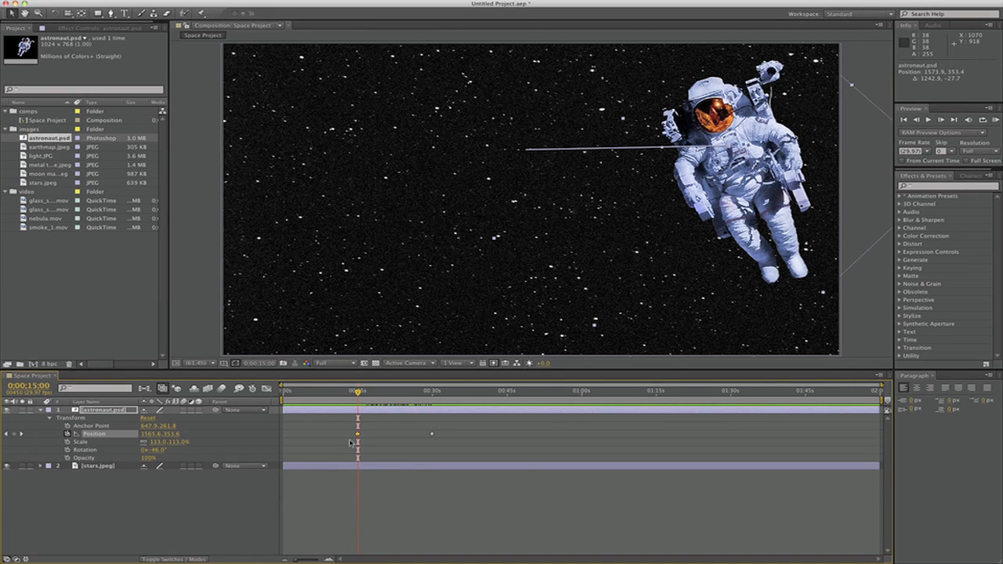
{"action": "left_click", "coordinate": [8, 436]}
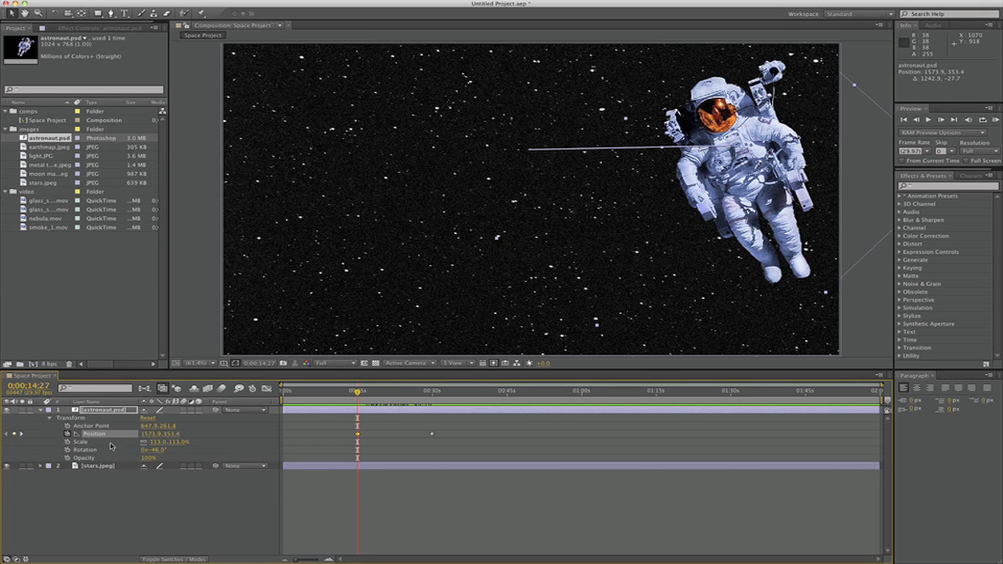
{"action": "left_click_drag", "start_coordinate": [754, 181], "coordinate": [934, 149]}
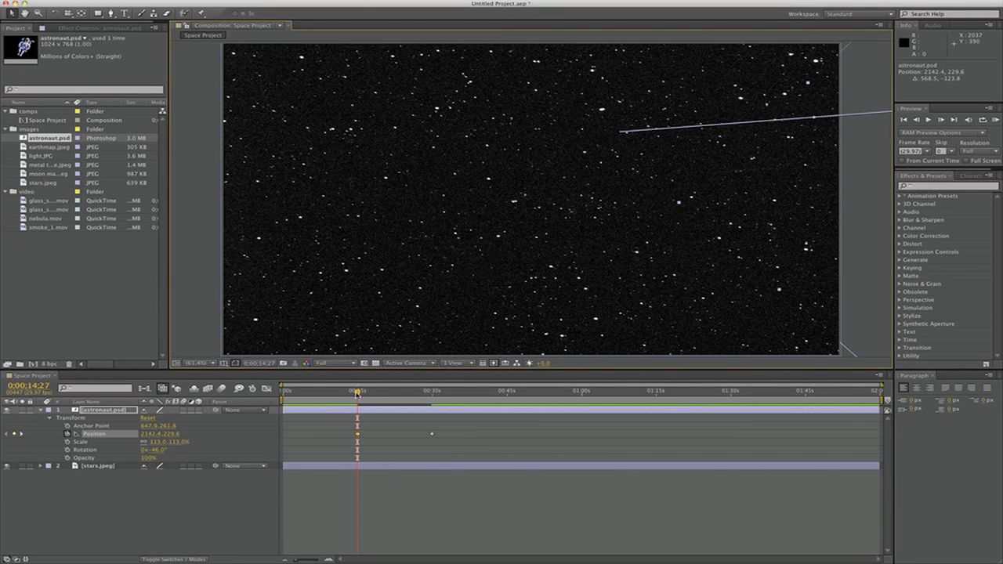
{"action": "mouse_move", "coordinate": [357, 393]}
{"action": "left_mouse_down"}
{"action": "mouse_move", "coordinate": [433, 392]}
{"action": "mouse_move", "coordinate": [357, 395]}
{"action": "left_mouse_up"}
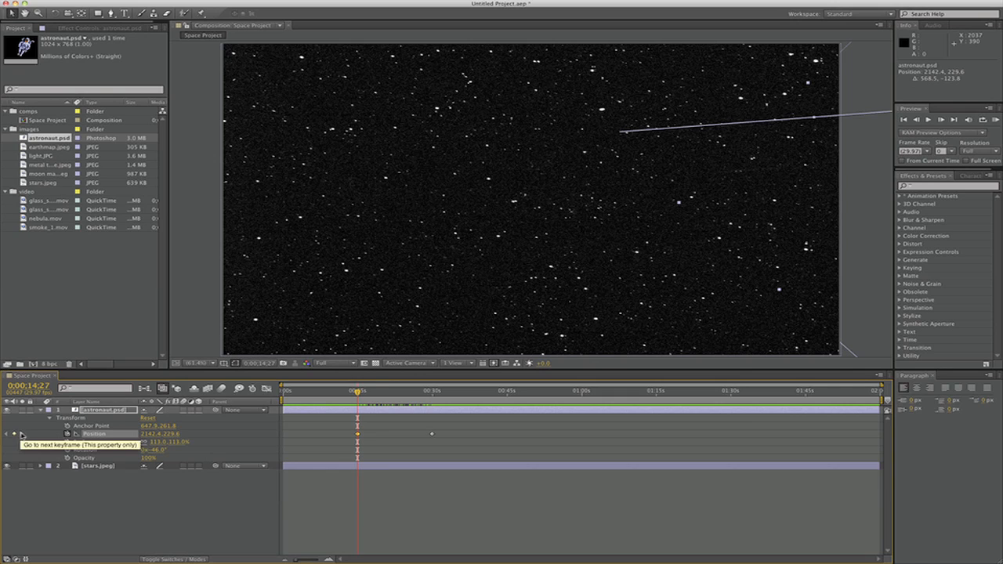
Keyframe the astronaut's rotation from -6° at 0;00;14;27 to about -48° at 0;00;29;27
{"action": "left_click", "coordinate": [68, 450]}
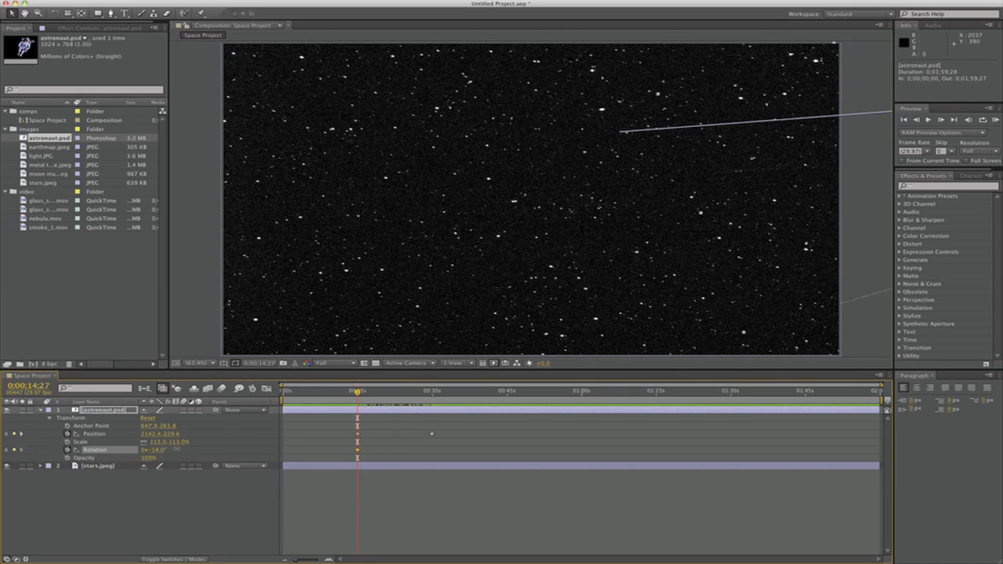
{"action": "left_click_drag", "start_coordinate": [359, 392], "coordinate": [432, 392]}
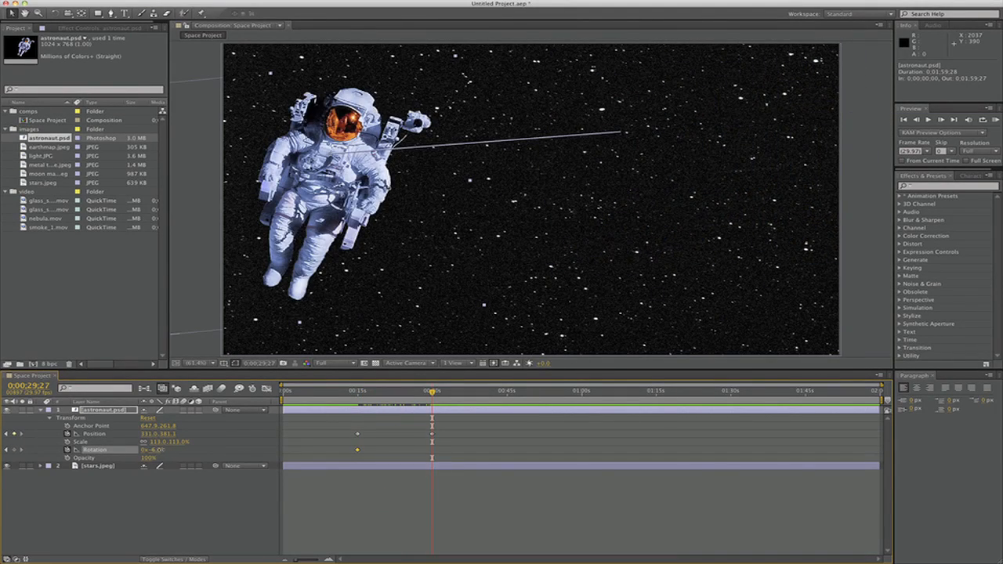
{"action": "left_click_drag", "start_coordinate": [152, 450], "coordinate": [131, 450]}
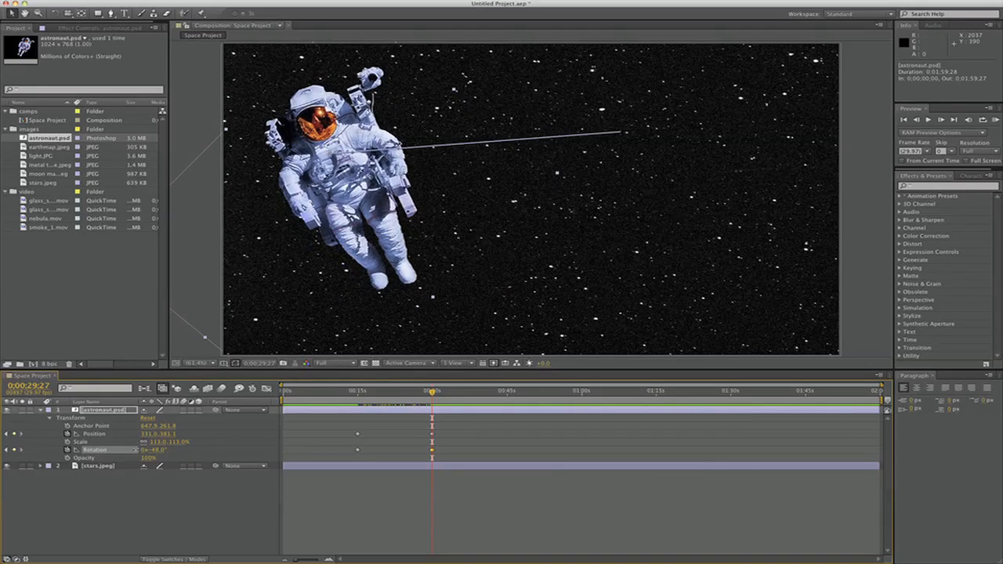
Add a position keyframe at 0;00;25;15 with the astronaut at 759.7, 520.8 and curve the motion path with its handles
{"action": "left_click_drag", "start_coordinate": [432, 392], "coordinate": [410, 399]}
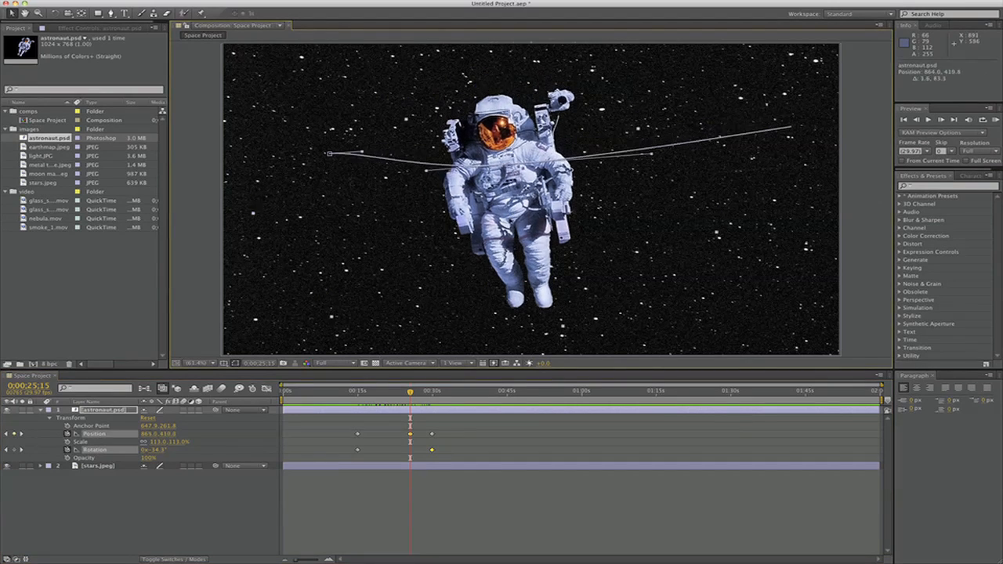
{"action": "left_click_drag", "start_coordinate": [511, 214], "coordinate": [476, 247]}
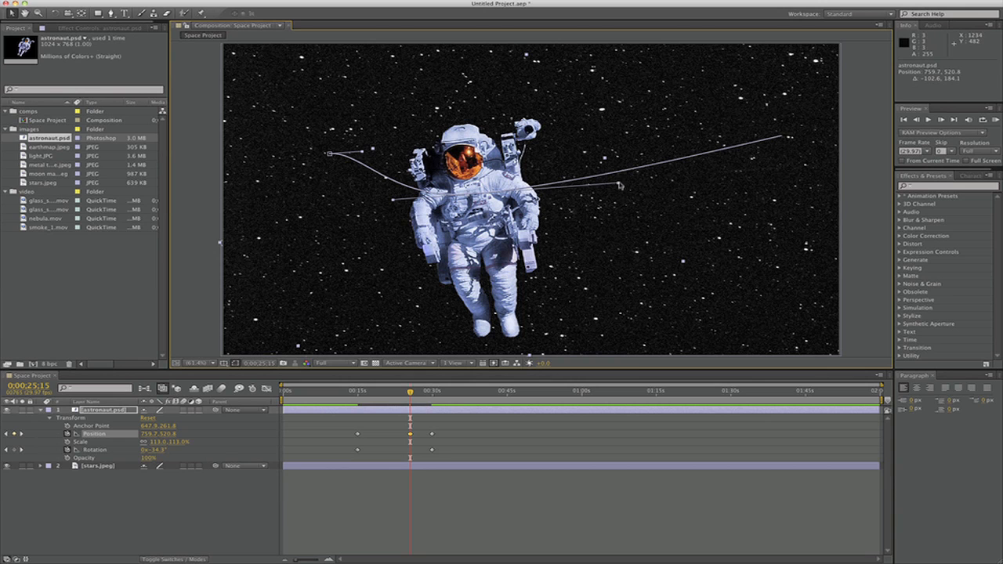
{"action": "left_click_drag", "start_coordinate": [619, 185], "coordinate": [519, 193]}
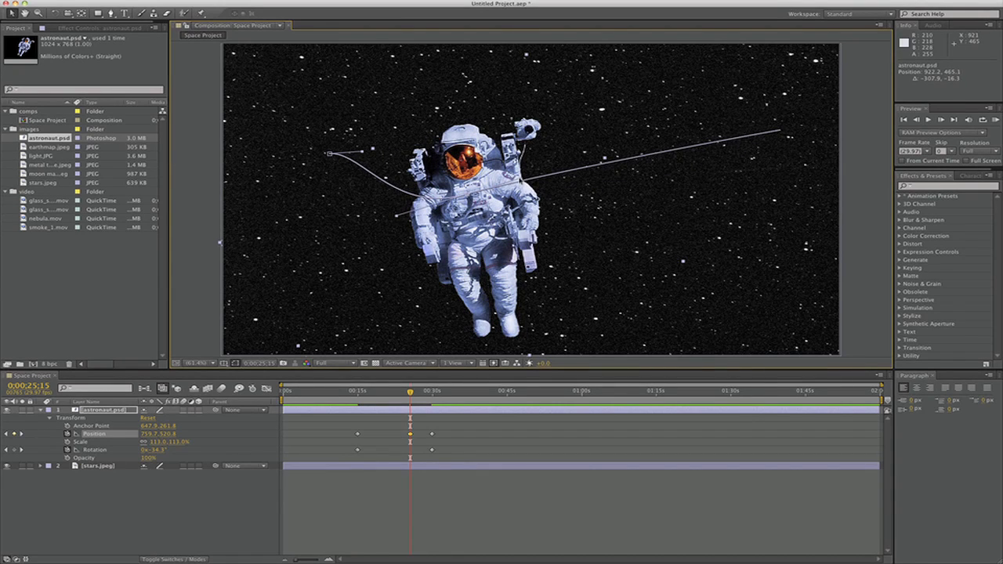
{"action": "left_click_drag", "start_coordinate": [372, 149], "coordinate": [329, 184]}
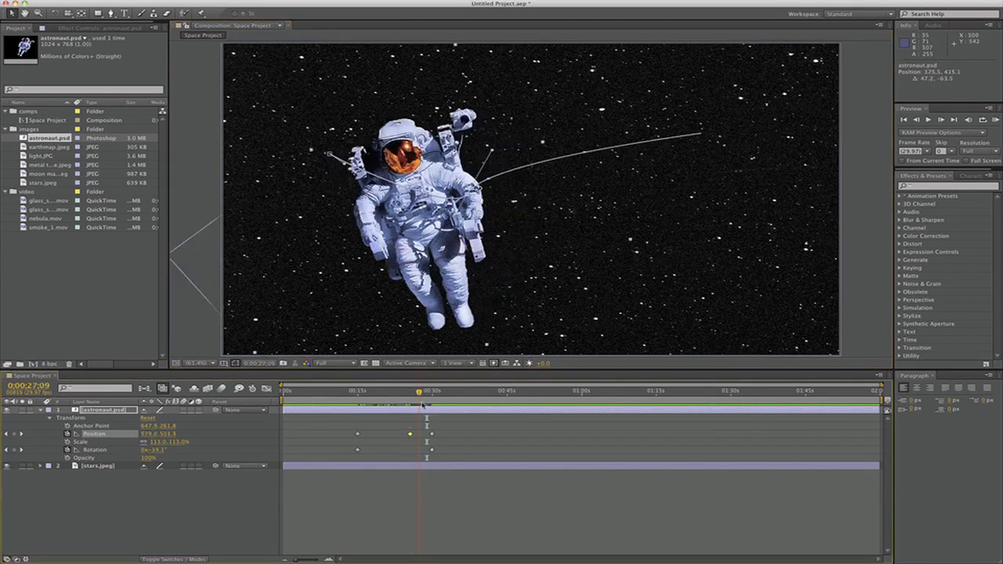
Preview the astronaut's animation from shortly before its first keyframe, including a RAM preview
{"action": "left_click_drag", "start_coordinate": [421, 404], "coordinate": [351, 401]}
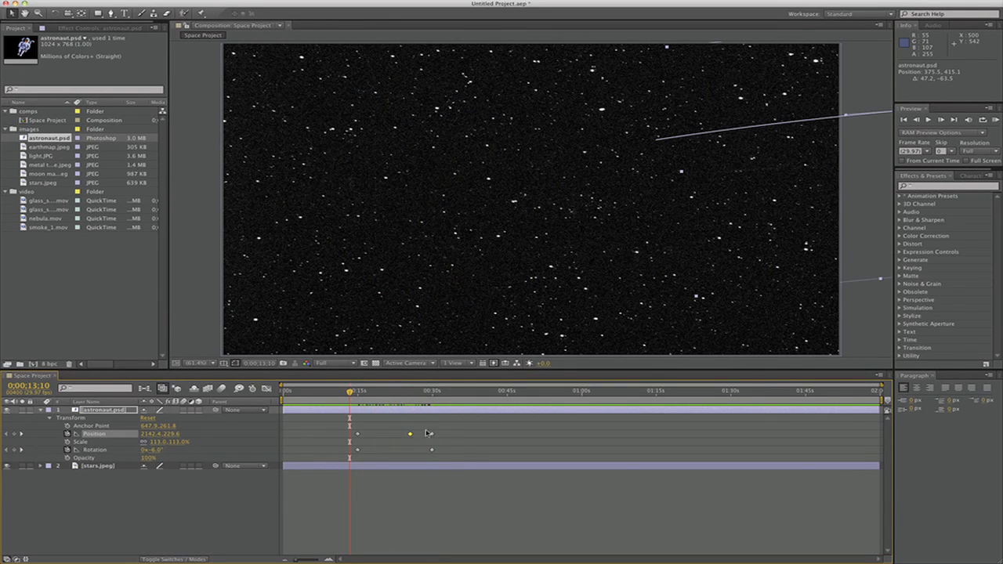
{"action": "key", "text": "space"}
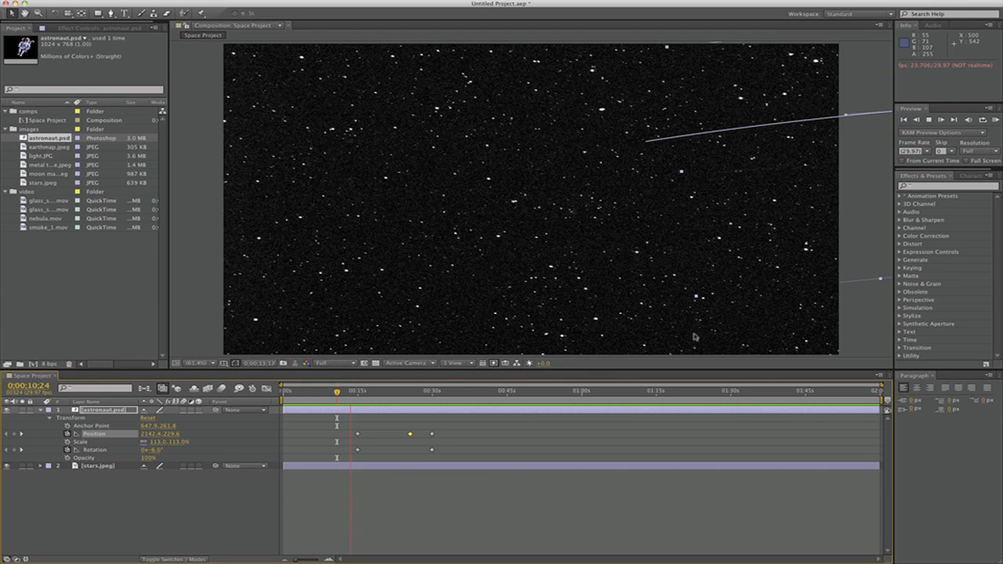
{"action": "key", "text": "space"}
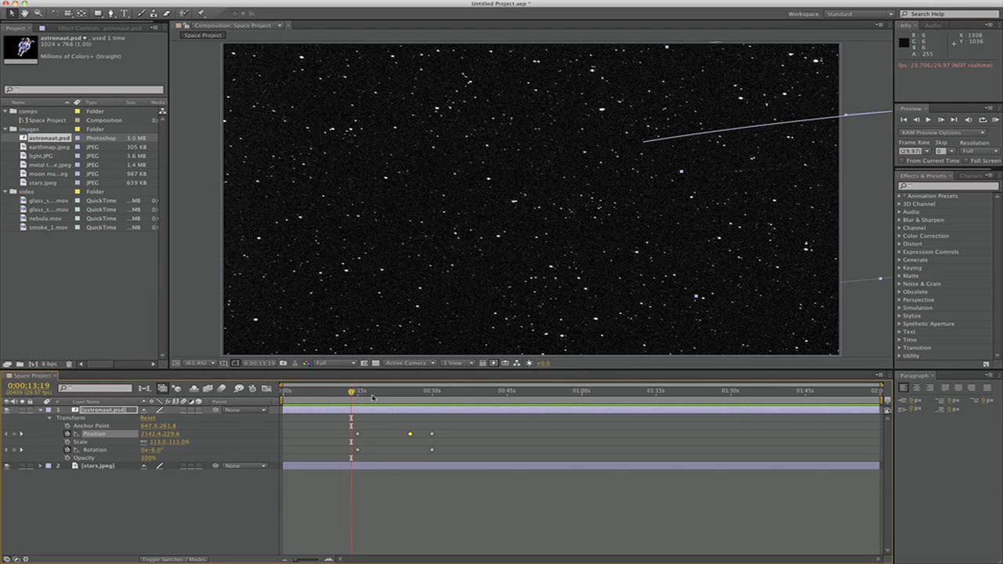
{"action": "left_click", "coordinate": [995, 120]}
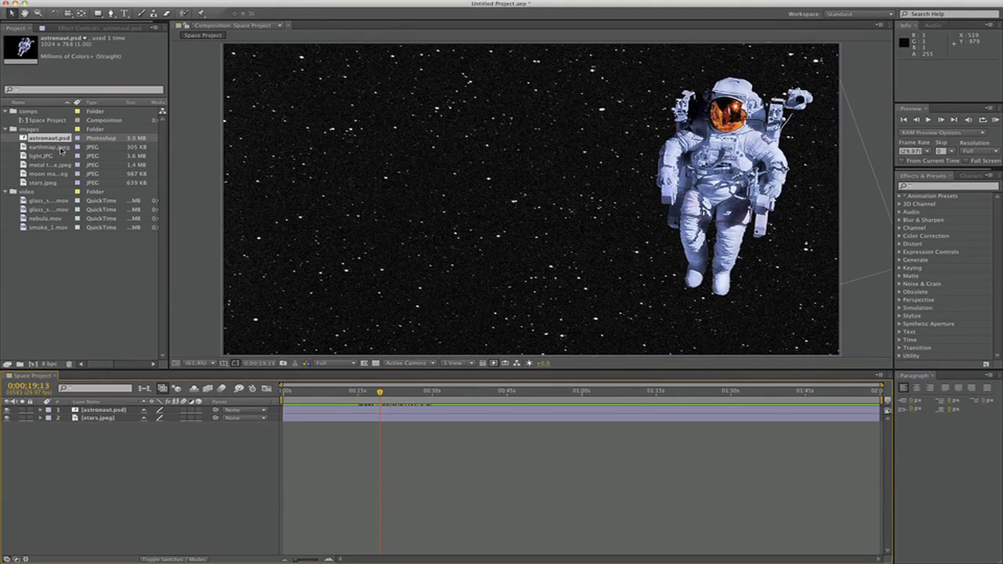
Add earthmap.jpeg to the timeline above astronaut.psd and apply the CC Sphere effect to it
{"action": "left_click", "coordinate": [40, 146]}
{"action": "left_click_drag", "start_coordinate": [40, 146], "coordinate": [100, 411]}
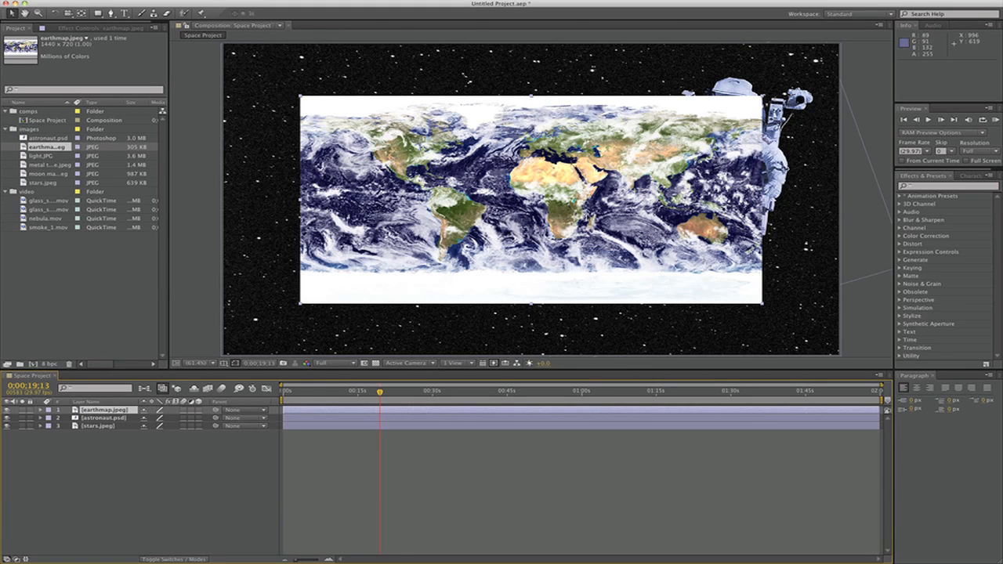
{"action": "left_click", "coordinate": [934, 186]}
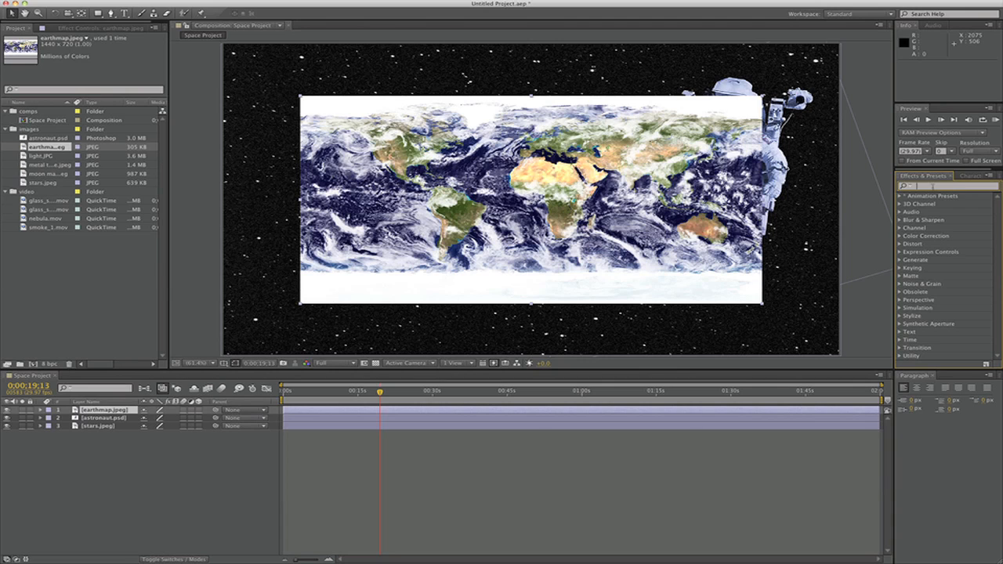
{"action": "type", "text": "cc sphere"}
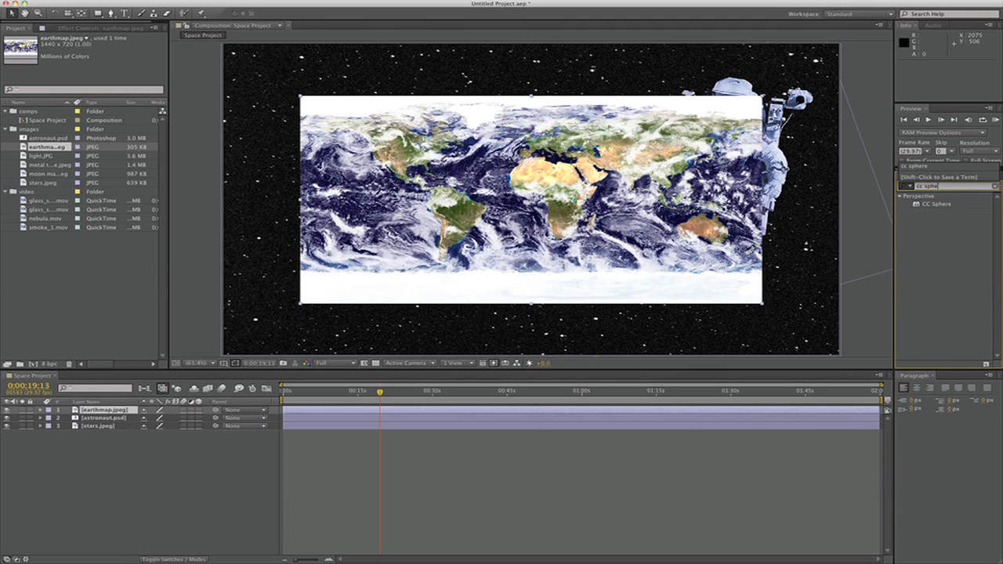
{"action": "double_click", "coordinate": [938, 204]}
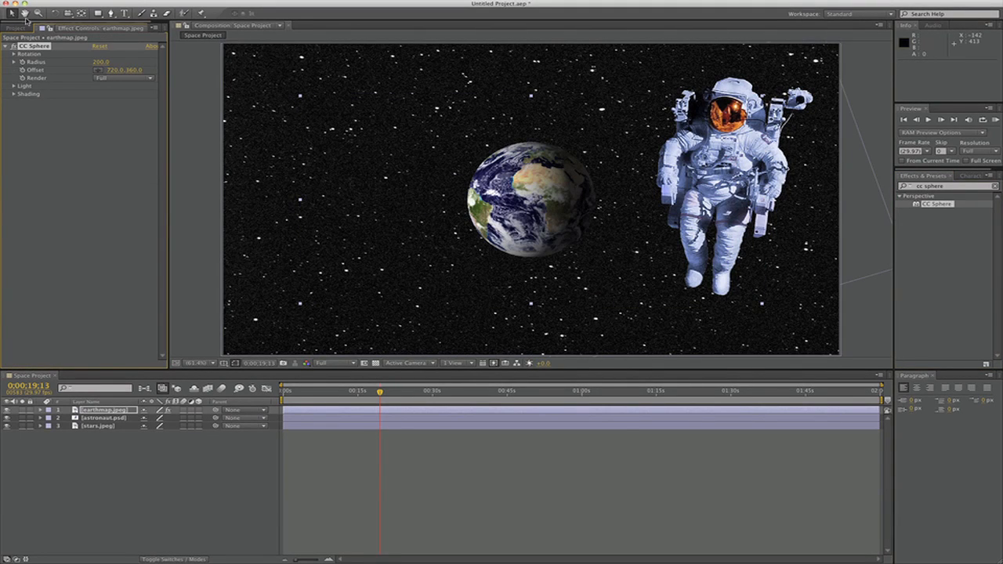
Set the earth's CC Sphere radius to 274 and turn its light direction to 308°
{"action": "left_click", "coordinate": [87, 123]}
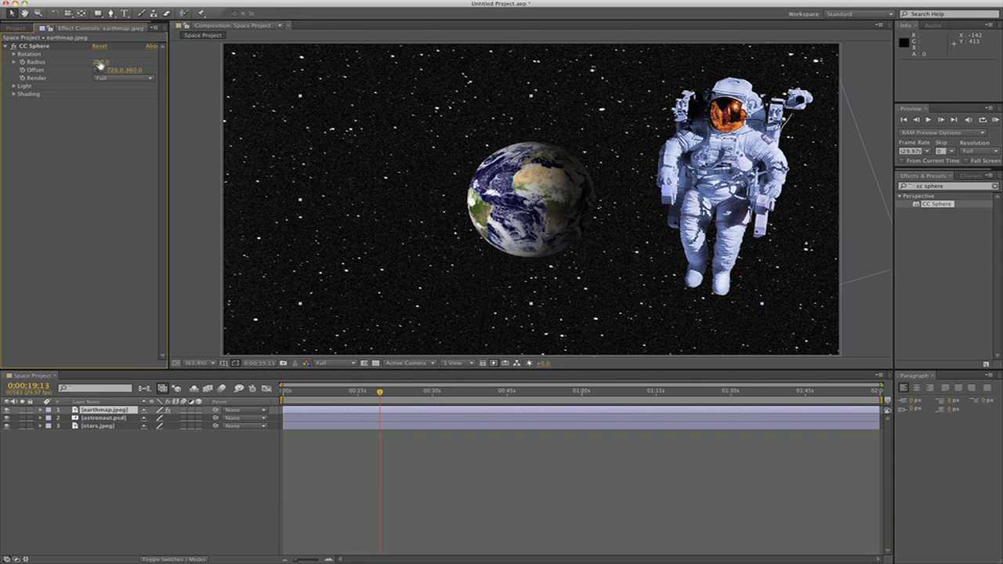
{"action": "left_click_drag", "start_coordinate": [99, 66], "coordinate": [125, 65]}
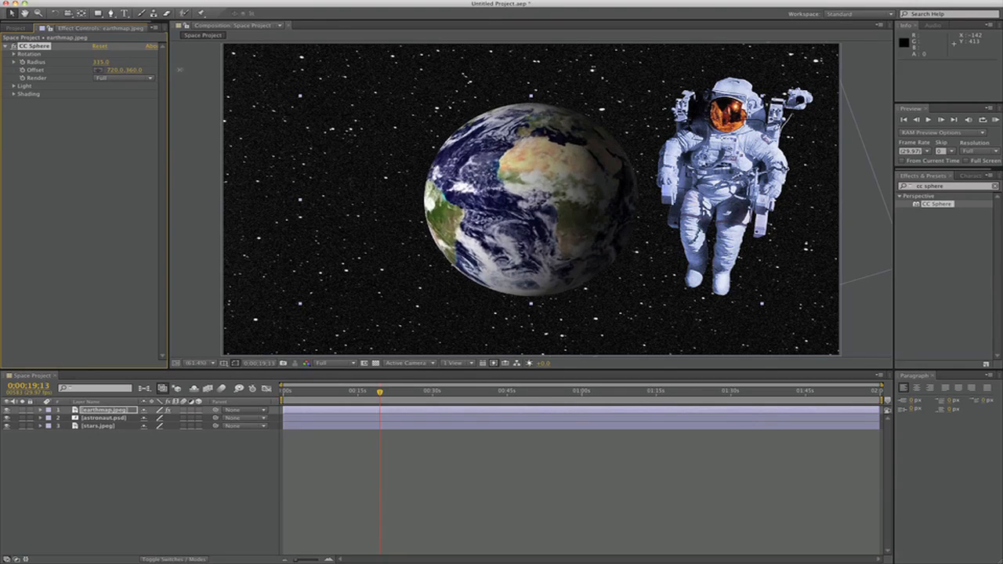
{"action": "key", "text": "super+z"}
{"action": "left_click", "coordinate": [14, 86]}
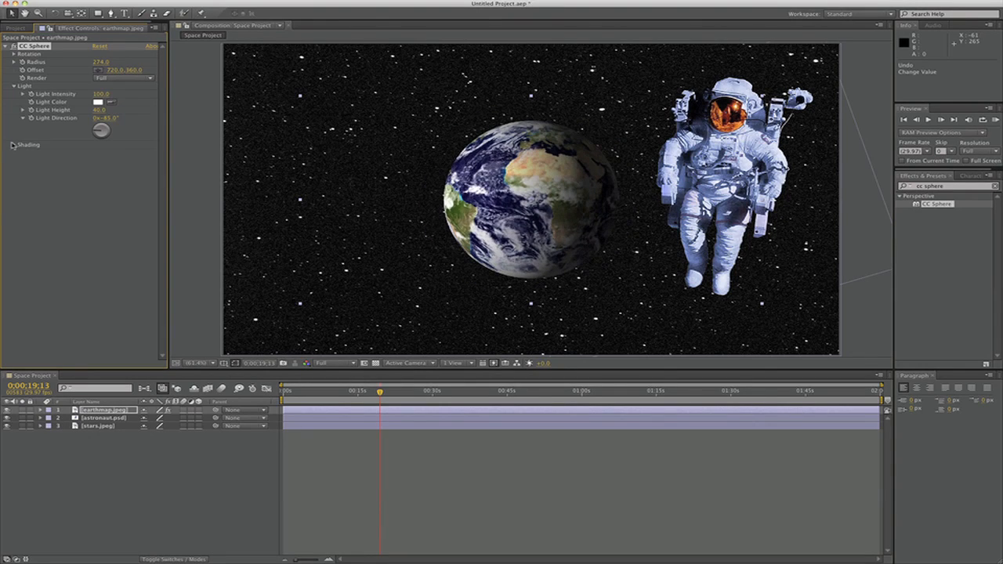
{"action": "left_click", "coordinate": [14, 145]}
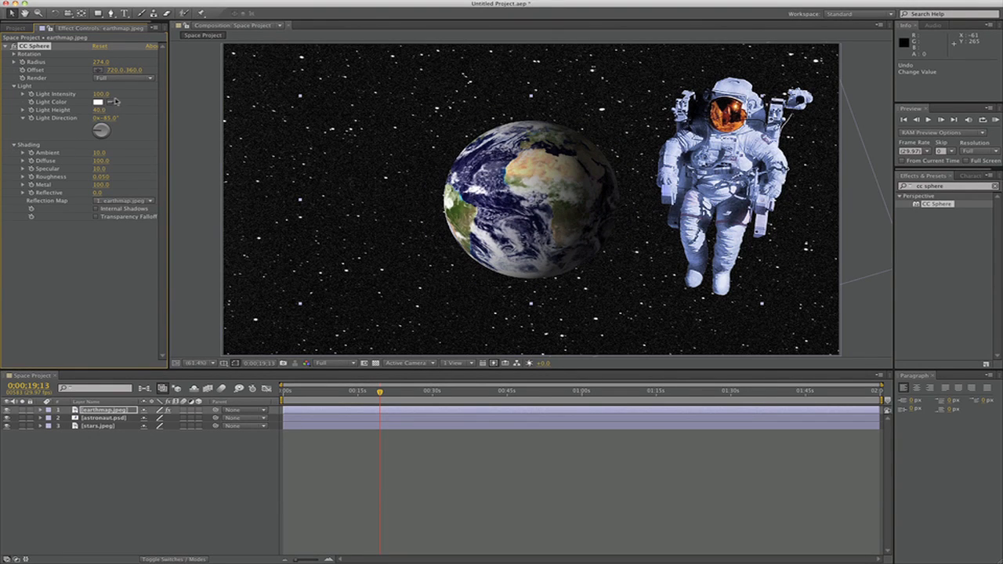
{"action": "left_click_drag", "start_coordinate": [100, 130], "coordinate": [97, 127]}
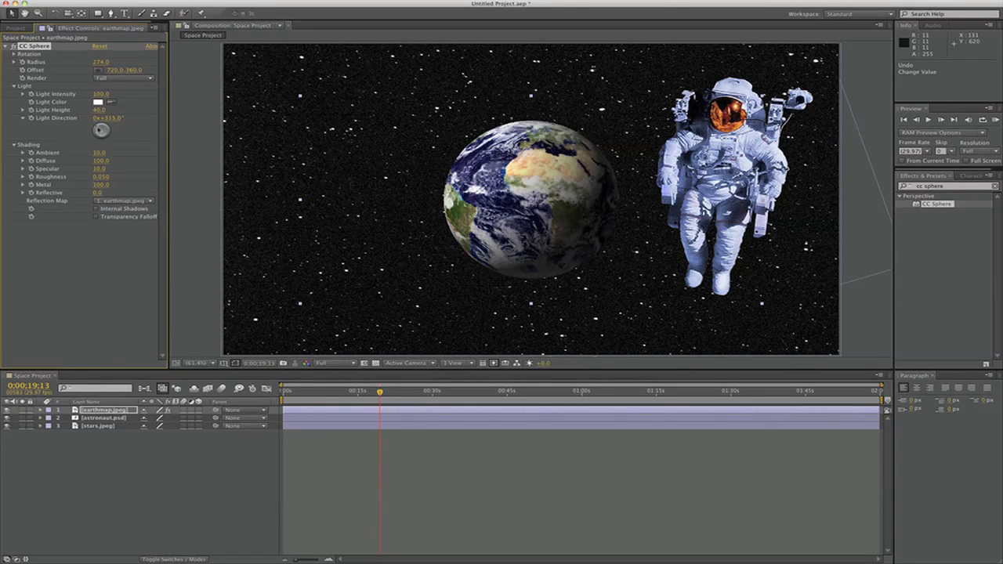
Try different rotation angles for the earth in CC Sphere, undoing each change
{"action": "left_click", "coordinate": [15, 54]}
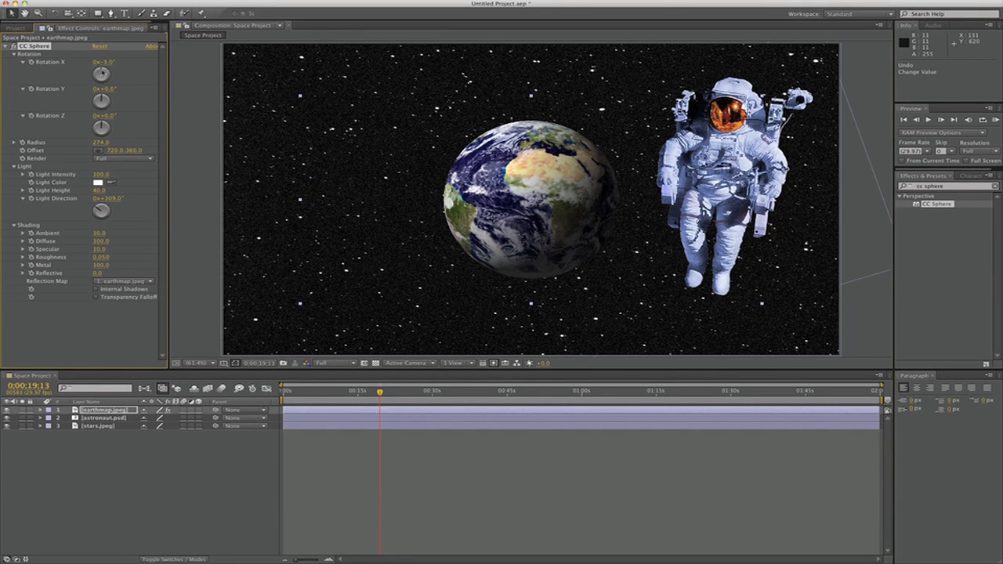
{"action": "left_click_drag", "start_coordinate": [101, 73], "coordinate": [91, 98]}
{"action": "key", "text": "super+z"}
{"action": "key", "text": "super+z"}
Move the earth to position 1518.7, 764.8 and place the earthmap.jpeg layer below astronaut.psd
{"action": "left_click_drag", "start_coordinate": [486, 200], "coordinate": [668, 282]}
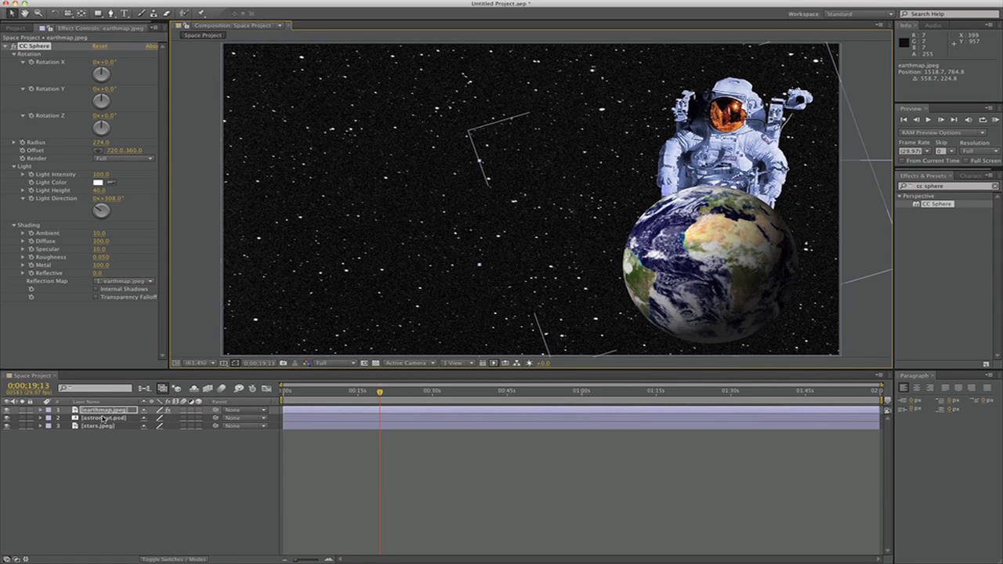
{"action": "left_click_drag", "start_coordinate": [100, 411], "coordinate": [100, 423]}
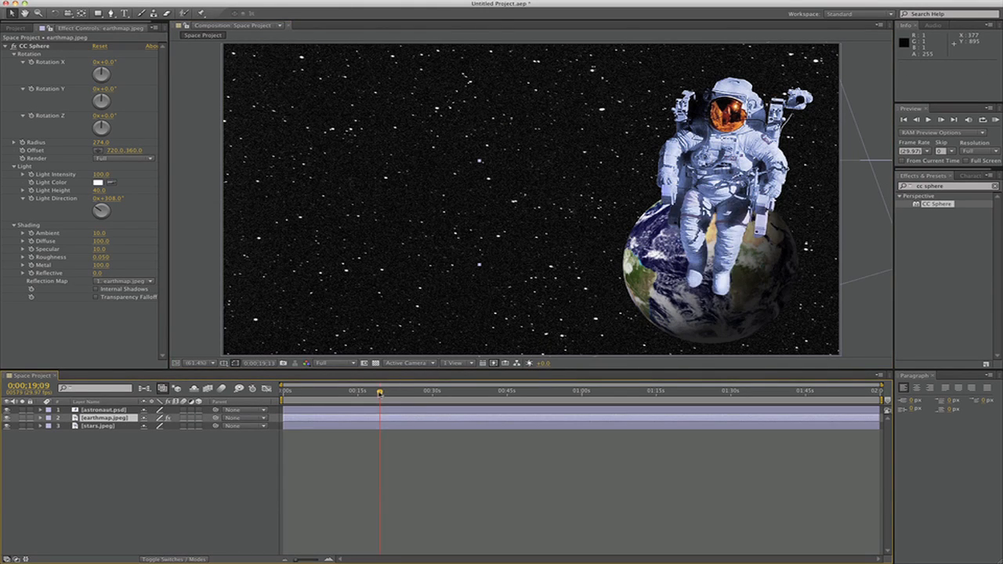
Scale the earth up to 115% at 0;00;08;21 and move it to position 1541.5, 730.6
{"action": "left_click_drag", "start_coordinate": [380, 392], "coordinate": [327, 392]}
{"action": "key", "text": "s"}
{"action": "left_click_drag", "start_coordinate": [157, 426], "coordinate": [165, 424]}
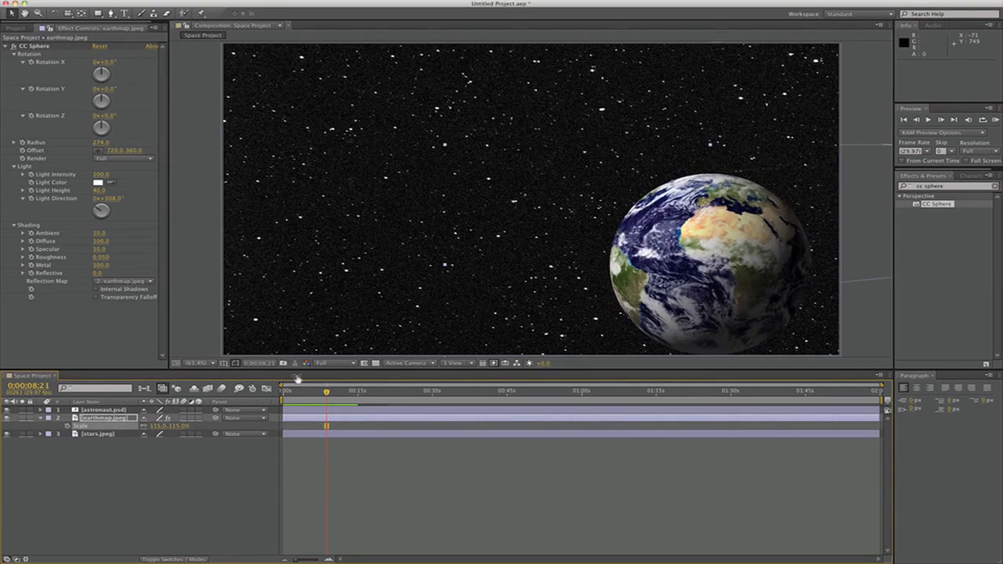
{"action": "left_click_drag", "start_coordinate": [669, 322], "coordinate": [676, 311]}
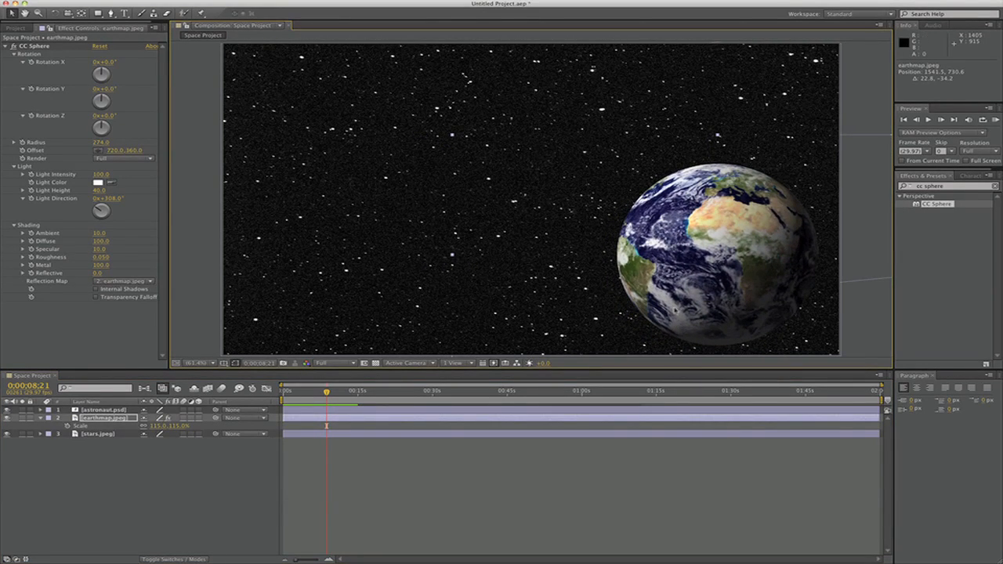
Reveal and hide the earth layer's scale, position, rotation and opacity properties one after another
{"action": "left_click", "coordinate": [95, 421]}
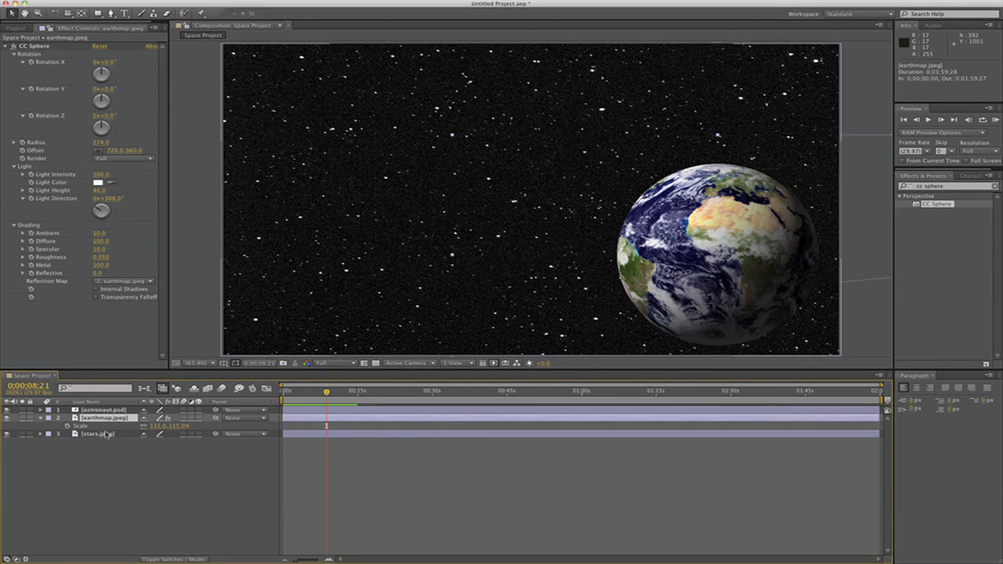
{"action": "key", "text": "s"}
{"action": "key", "text": "s"}
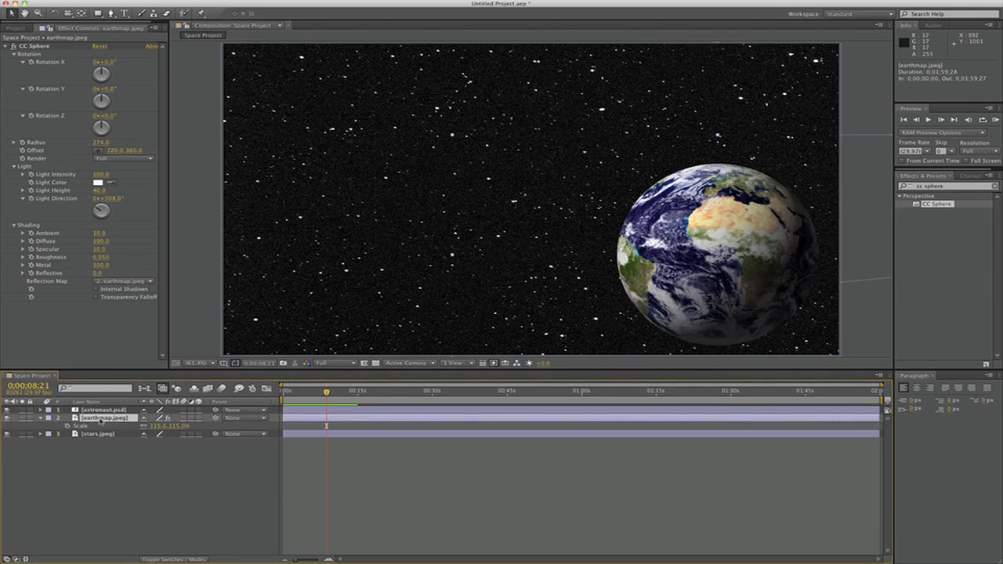
{"action": "key", "text": "s"}
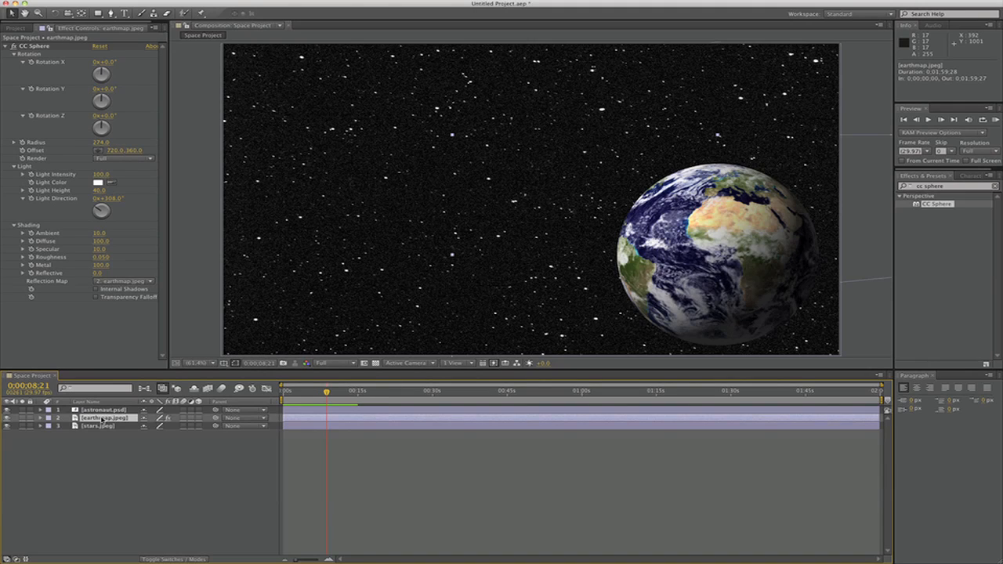
{"action": "key", "text": "p"}
{"action": "key", "text": "p"}
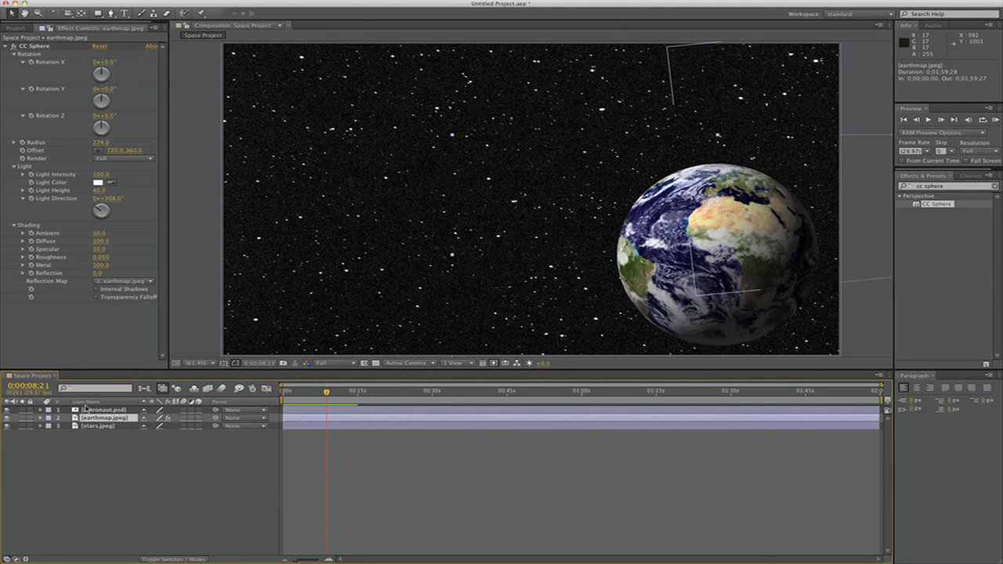
{"action": "key", "text": "s"}
{"action": "key", "text": "s"}
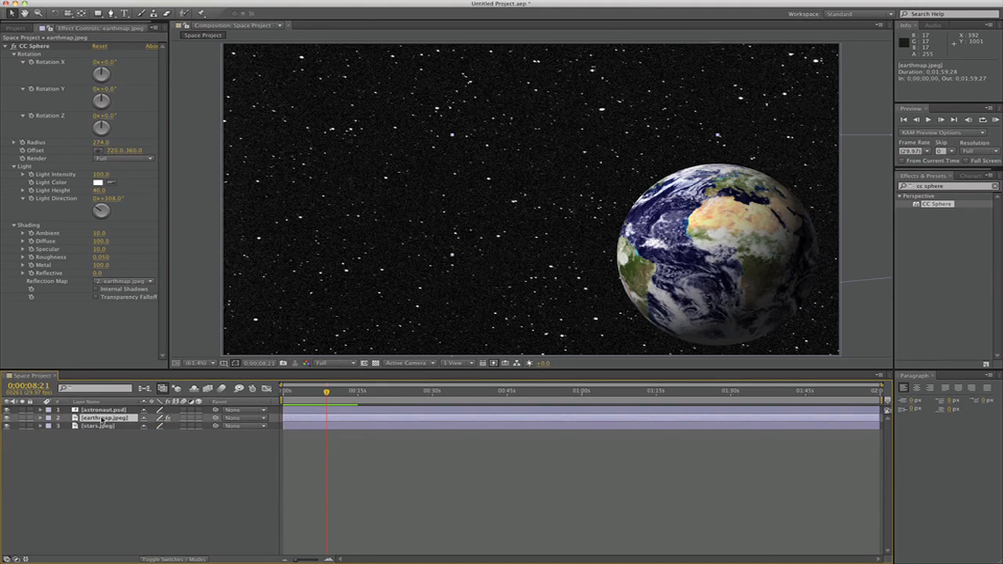
{"action": "key", "text": "p"}
{"action": "key", "text": "p"}
{"action": "key", "text": "r"}
{"action": "key", "text": "r"}
{"action": "key", "text": "t"}
{"action": "key", "text": "t"}
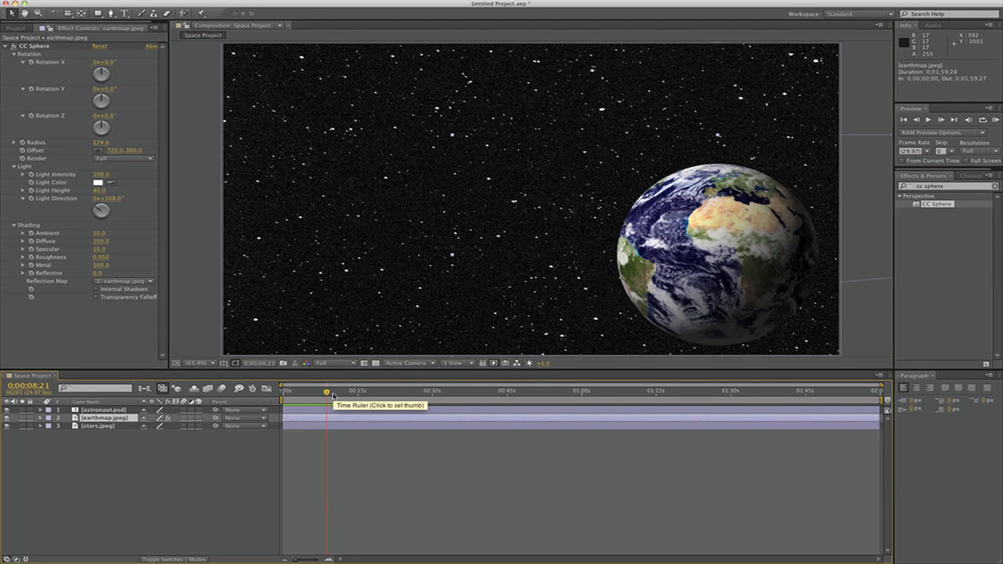
Keyframe the earth's CC Sphere Rotation Y from 0° at the start to 90° at 0;01;59;27 and preview the animation
{"action": "key", "text": "Home"}
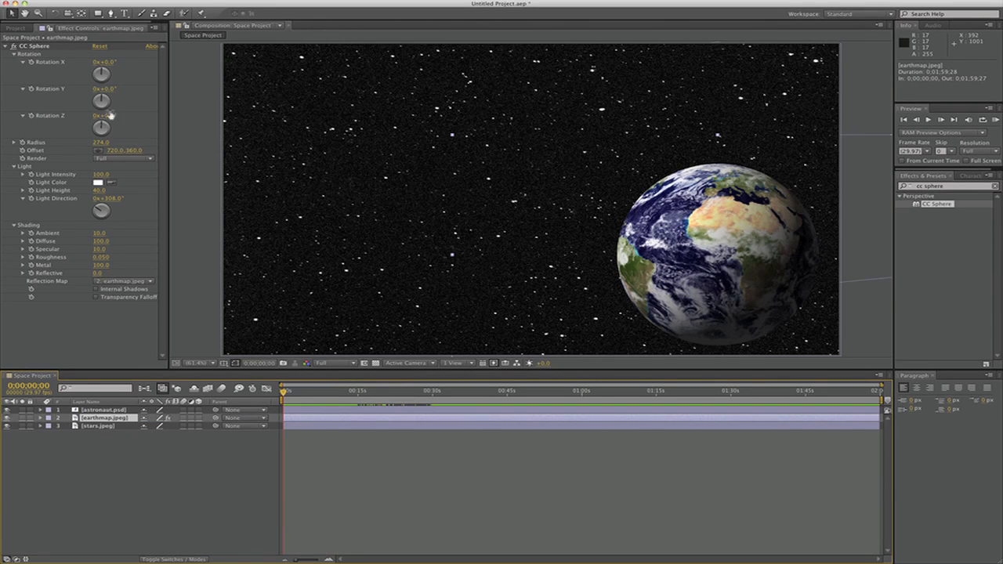
{"action": "left_click", "coordinate": [31, 89]}
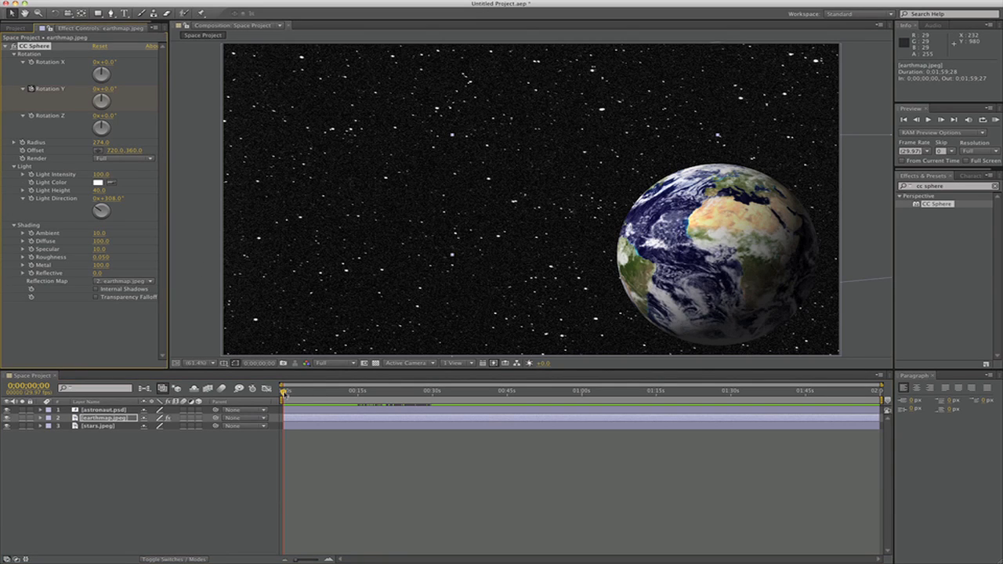
{"action": "left_click_drag", "start_coordinate": [284, 396], "coordinate": [898, 423]}
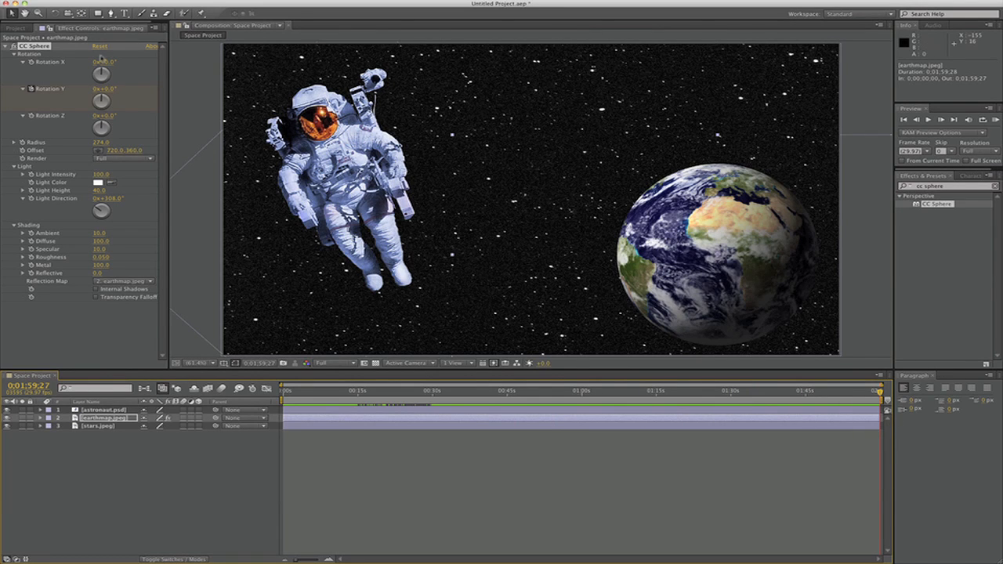
{"action": "left_click_drag", "start_coordinate": [102, 99], "coordinate": [110, 104]}
{"action": "key", "text": "KP_0"}
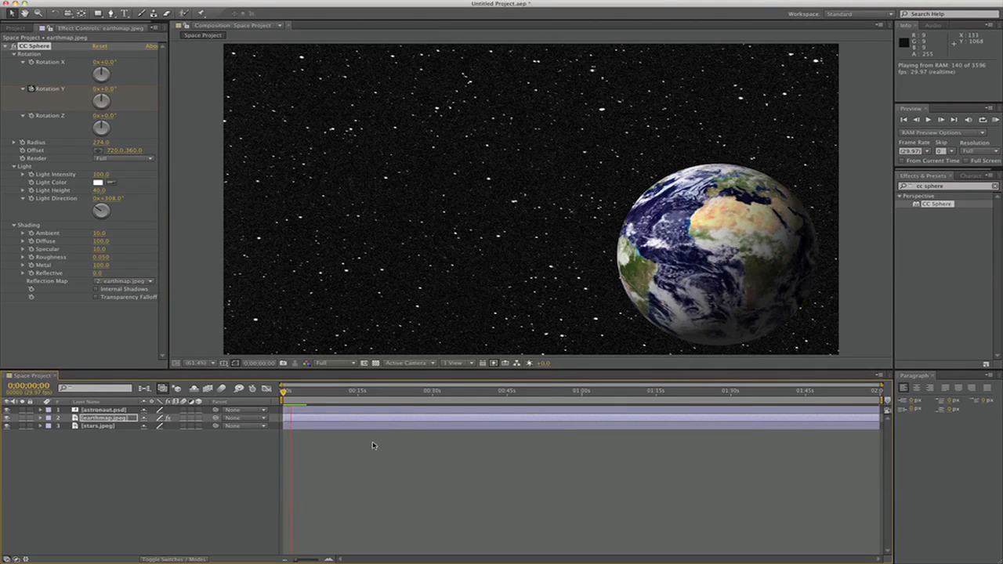
Stop the preview and add a new adjustment layer to the Space Project composition
{"action": "left_click", "coordinate": [83, 450]}
{"action": "right_click", "coordinate": [84, 452]}
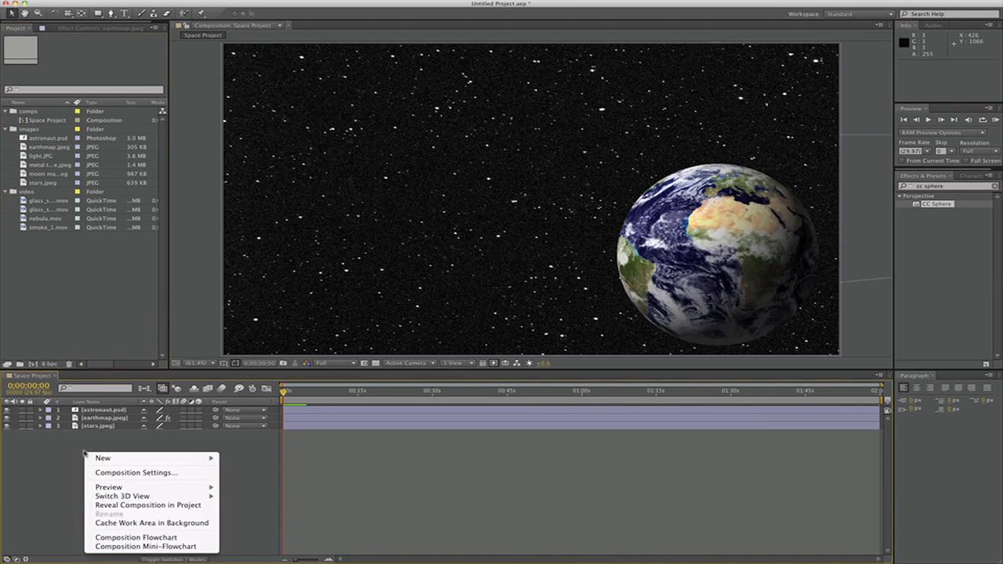
{"action": "mouse_move", "coordinate": [113, 460]}
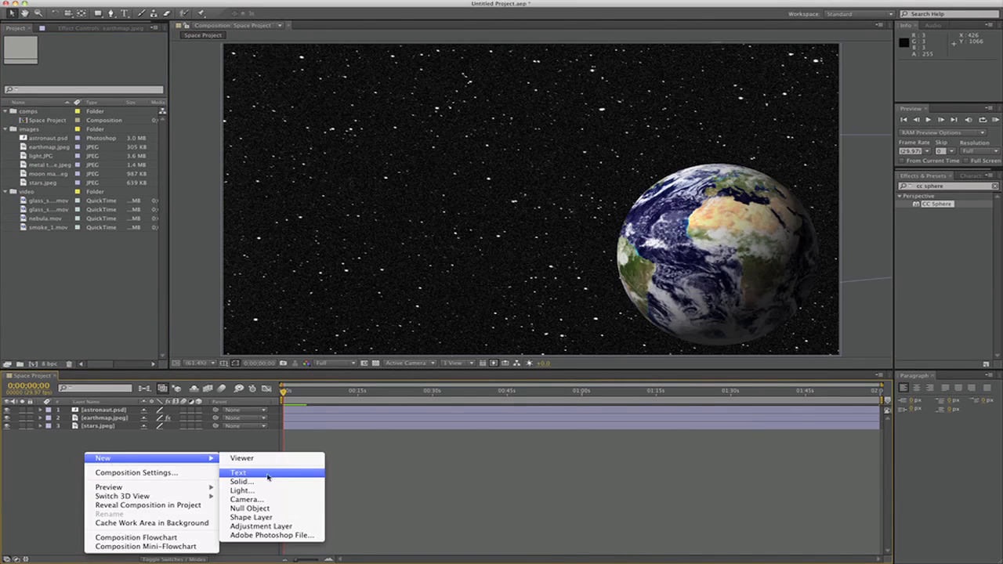
{"action": "left_click", "coordinate": [266, 527]}
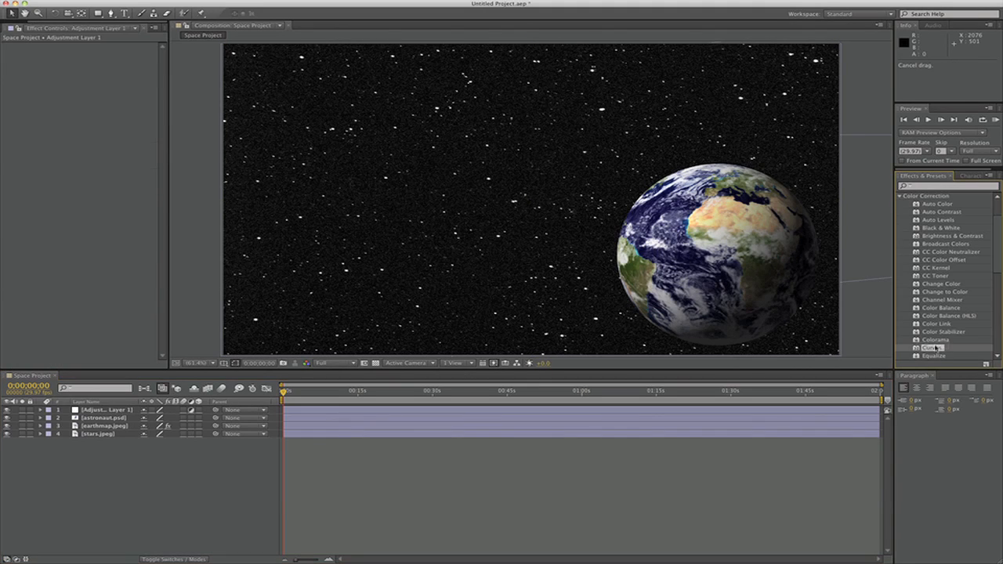
Try a Curves effect on the adjustment layer and bend its RGB curve
{"action": "left_click_drag", "start_coordinate": [932, 347], "coordinate": [98, 412]}
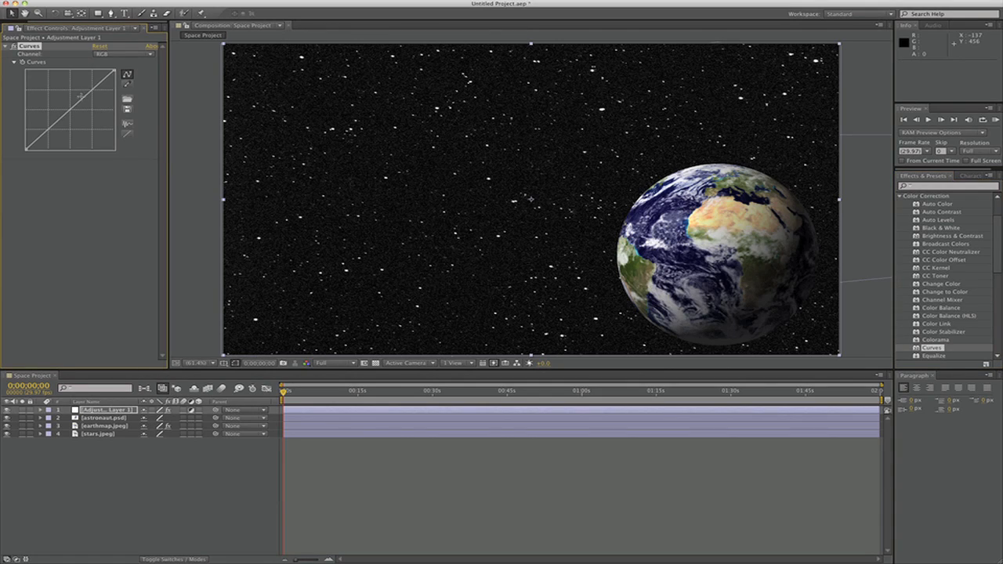
{"action": "left_click_drag", "start_coordinate": [79, 97], "coordinate": [52, 102]}
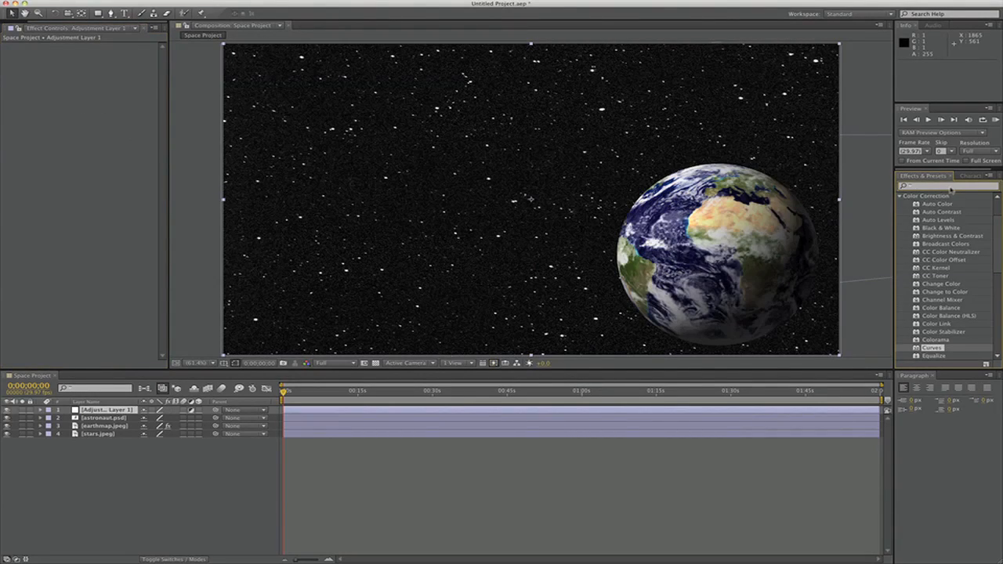
Search the effects for "lens" and apply Lens Flare to the adjustment layer
{"action": "left_click", "coordinate": [950, 186]}
{"action": "type", "text": "lens"}
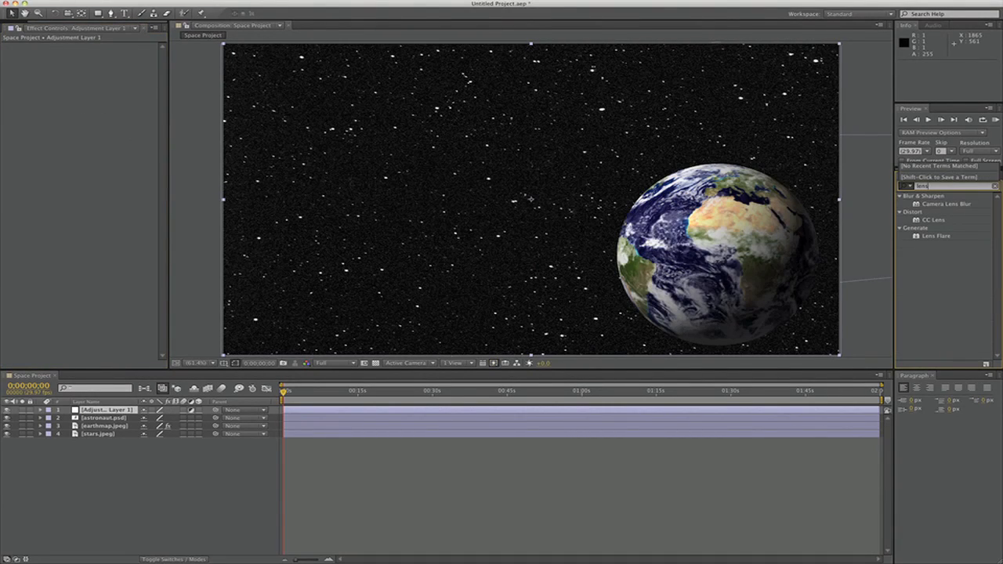
{"action": "left_click", "coordinate": [995, 186]}
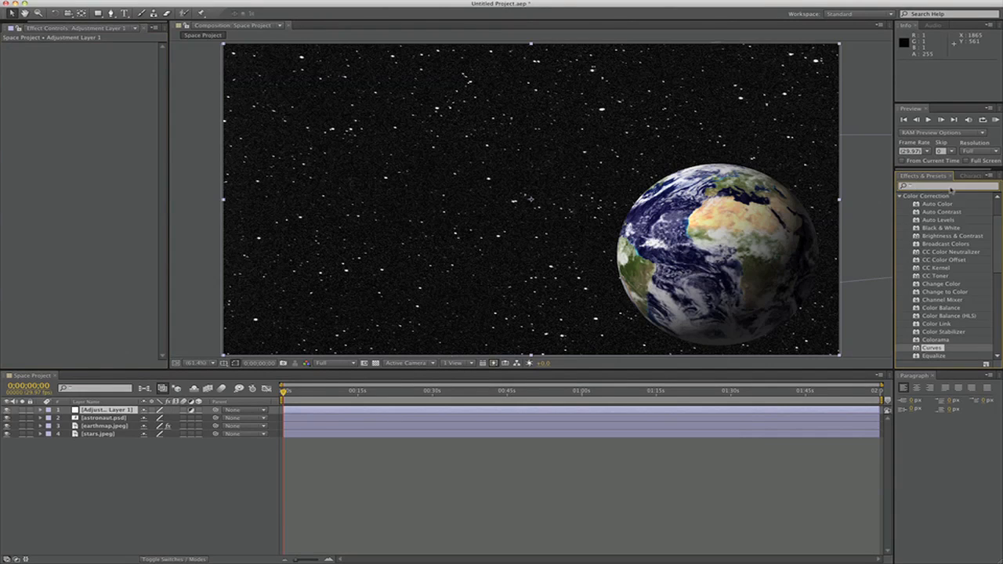
{"action": "type", "text": "lens"}
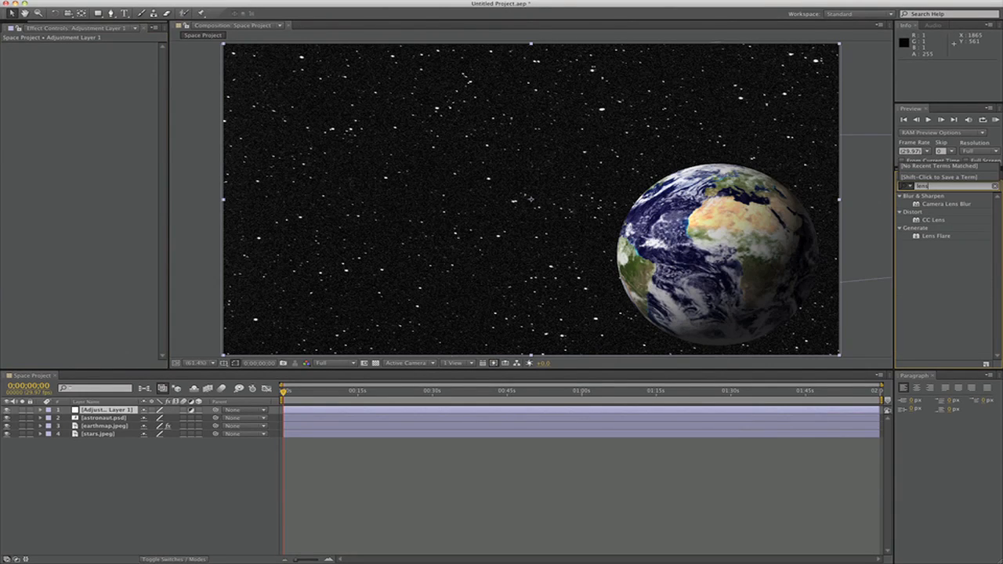
{"action": "left_click", "coordinate": [939, 237]}
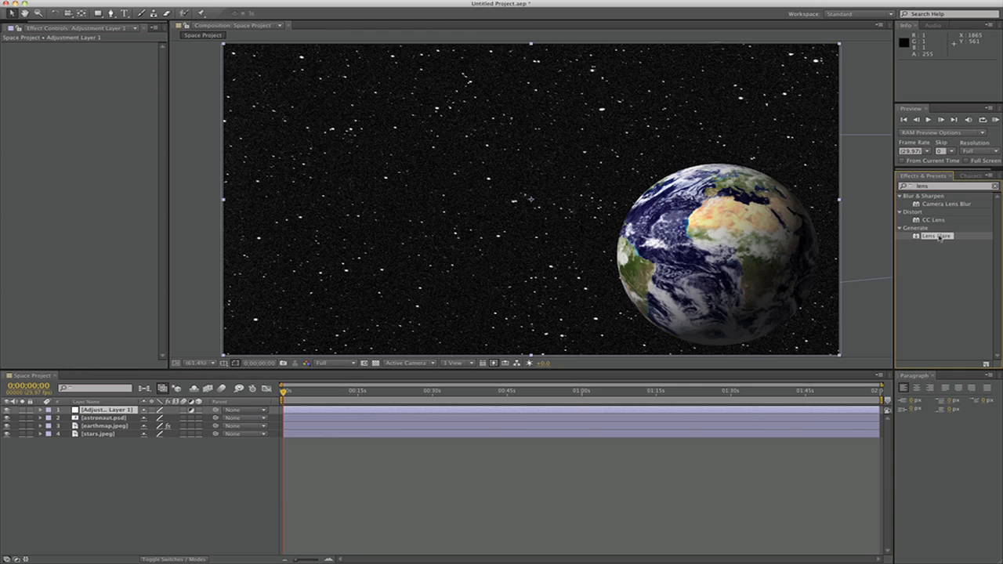
{"action": "left_click_drag", "start_coordinate": [947, 238], "coordinate": [114, 413]}
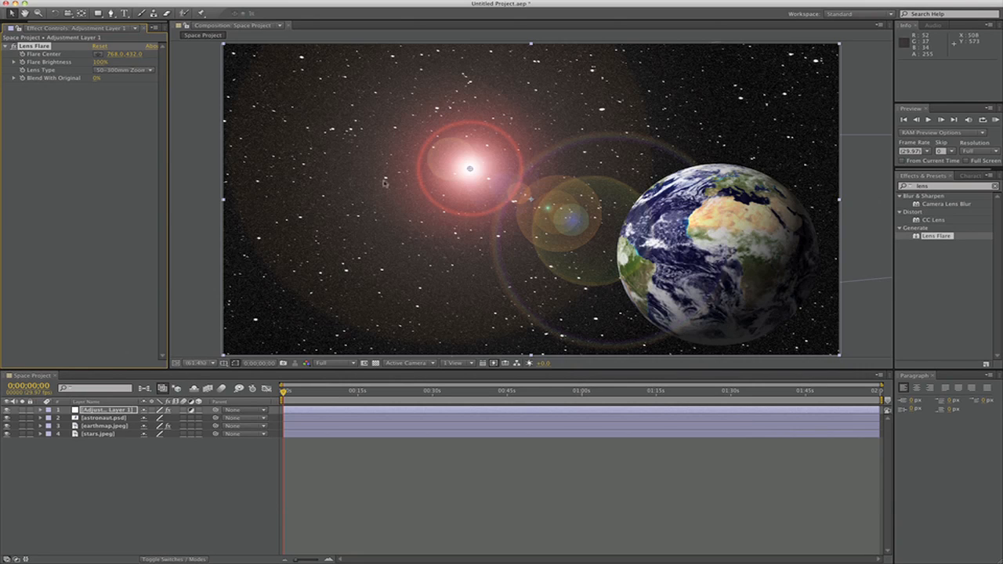
Keyframe the flare's center and brightness at the earth's left edge, ending at 1235.5, 647.0 and 87% brightness at 0;01;59;27
{"action": "left_click", "coordinate": [81, 133]}
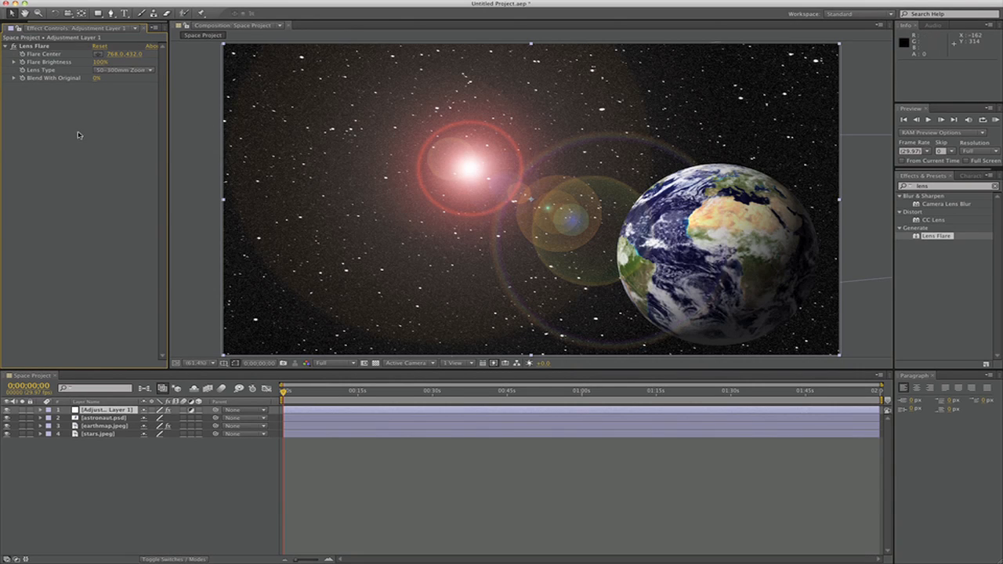
{"action": "left_click", "coordinate": [104, 410]}
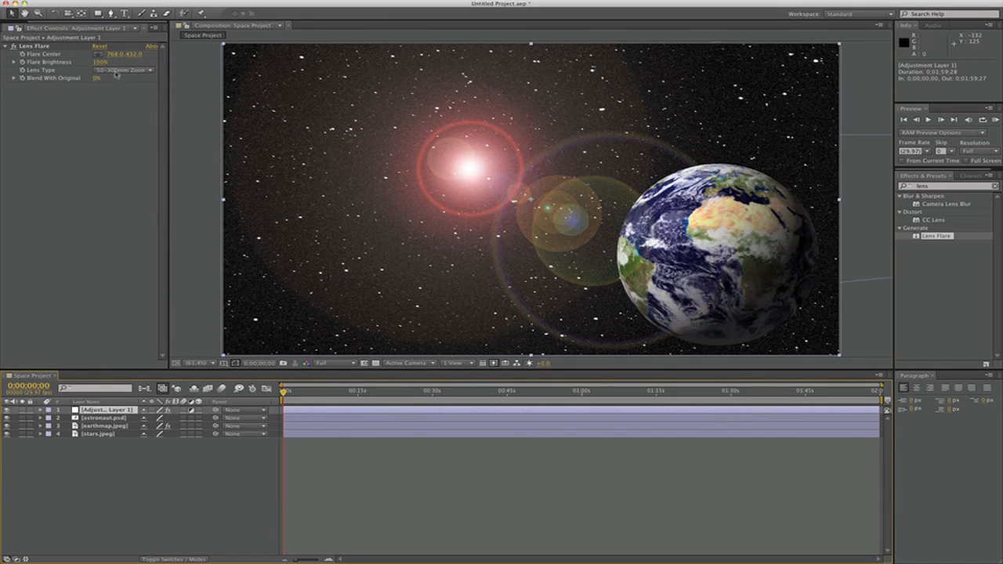
{"action": "left_click", "coordinate": [41, 46]}
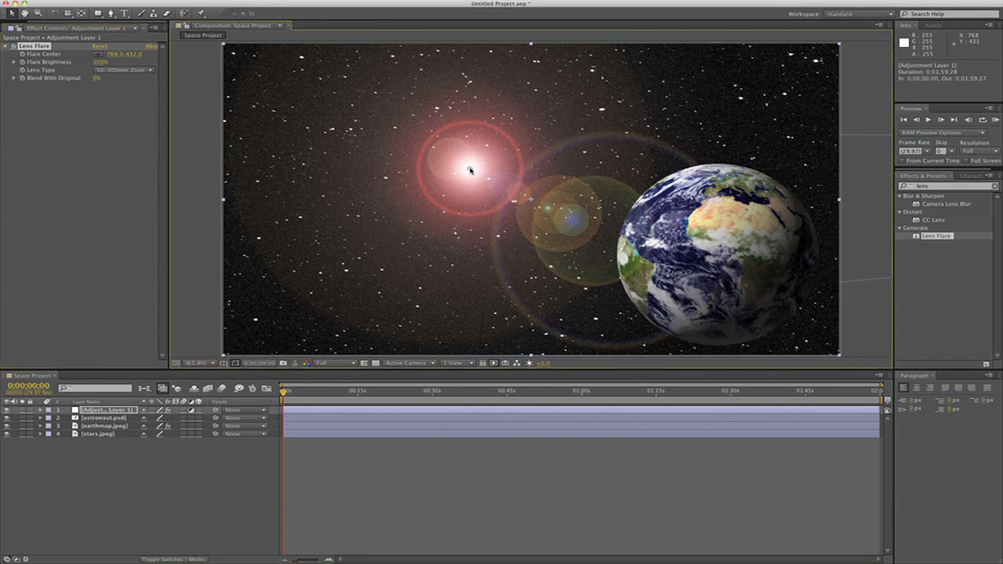
{"action": "left_click_drag", "start_coordinate": [473, 167], "coordinate": [620, 229]}
{"action": "left_click_drag", "start_coordinate": [100, 63], "coordinate": [59, 63]}
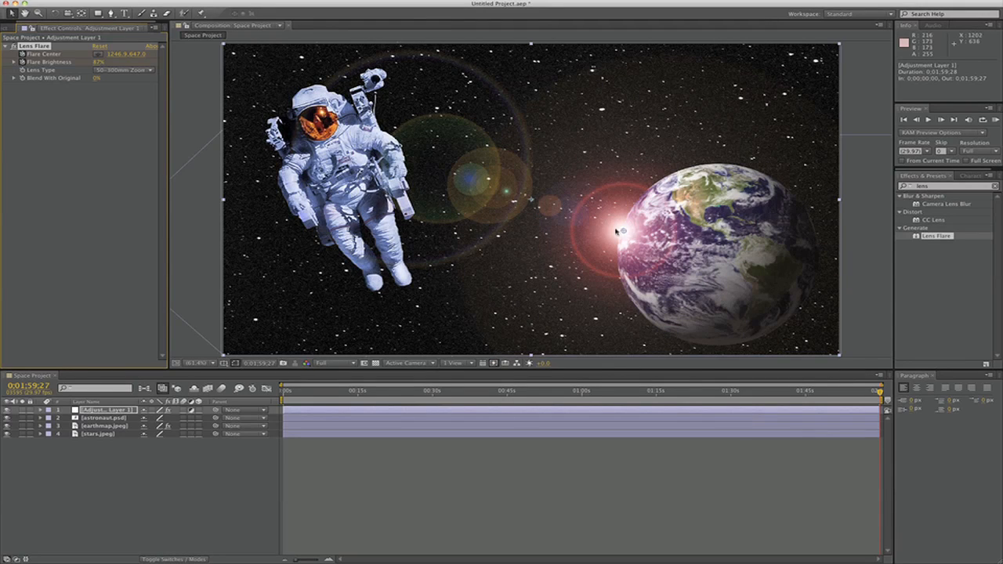
{"action": "left_click_drag", "start_coordinate": [625, 232], "coordinate": [617, 229]}
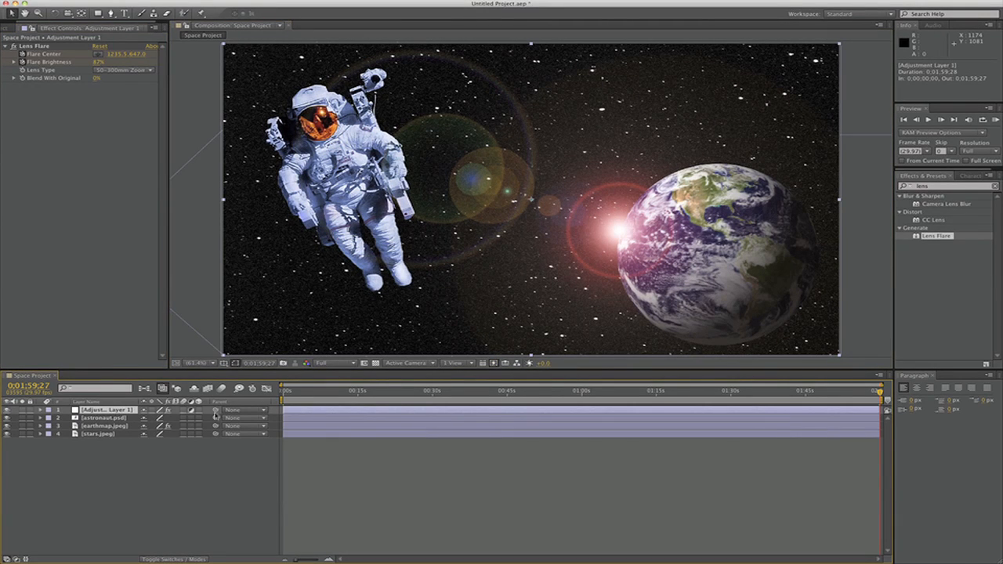
Reveal the keyframed properties of the adjustment layer, astronaut.psd and earthmap.jpeg in the timeline
{"action": "key", "text": "u"}
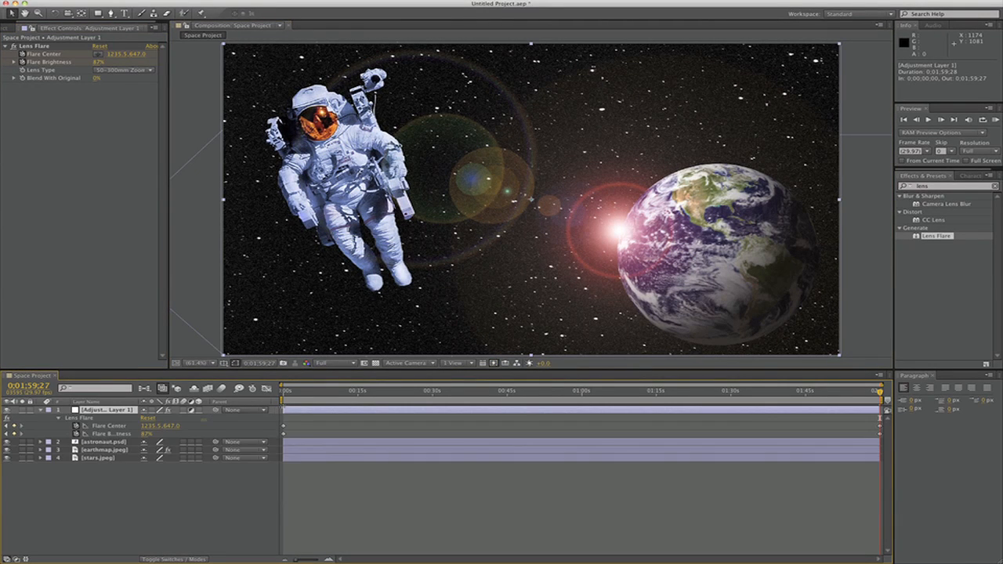
{"action": "left_click", "coordinate": [129, 432]}
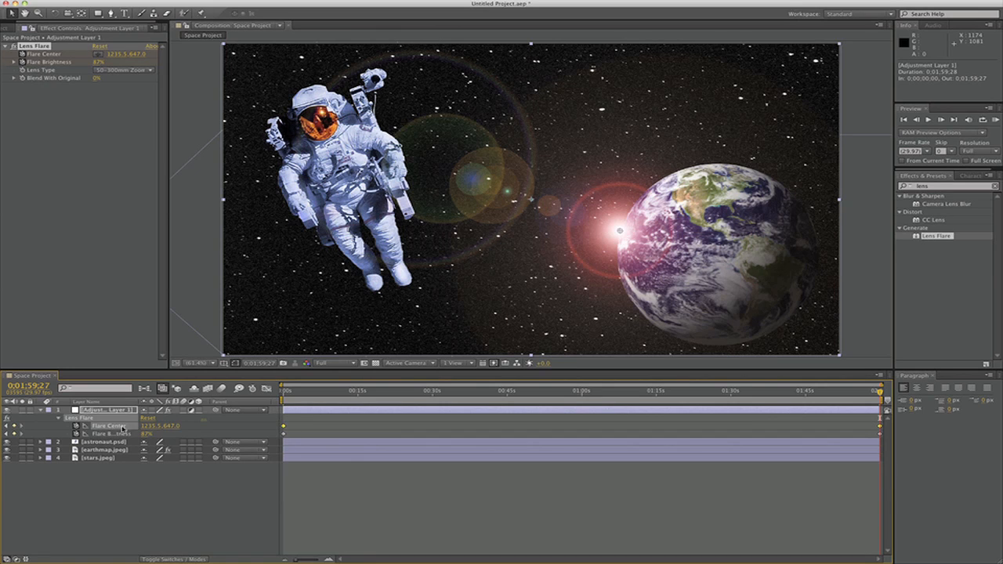
{"action": "left_click", "coordinate": [308, 430]}
{"action": "left_click", "coordinate": [99, 443]}
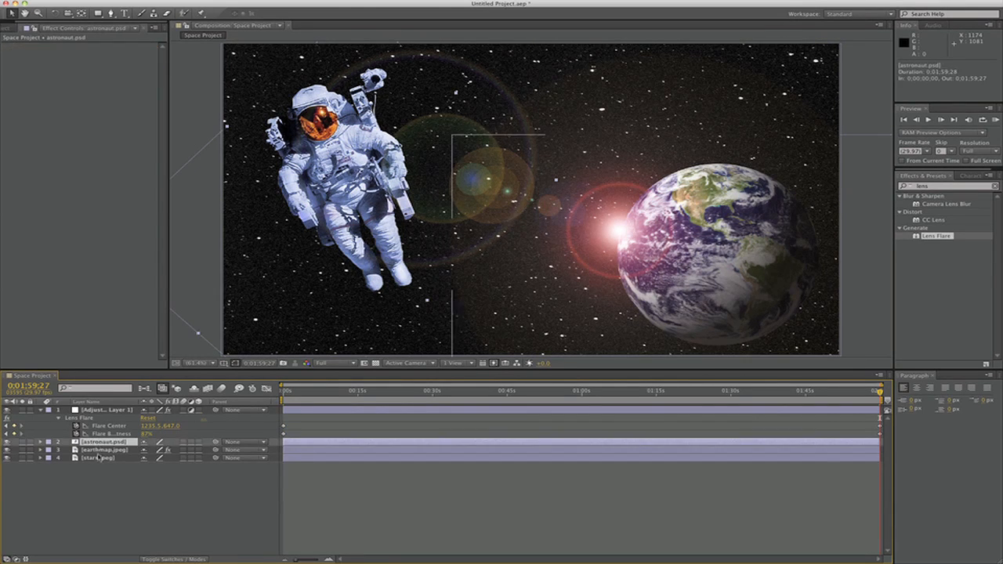
{"action": "left_click", "coordinate": [99, 459], "text": "shift"}
{"action": "key", "text": "u"}
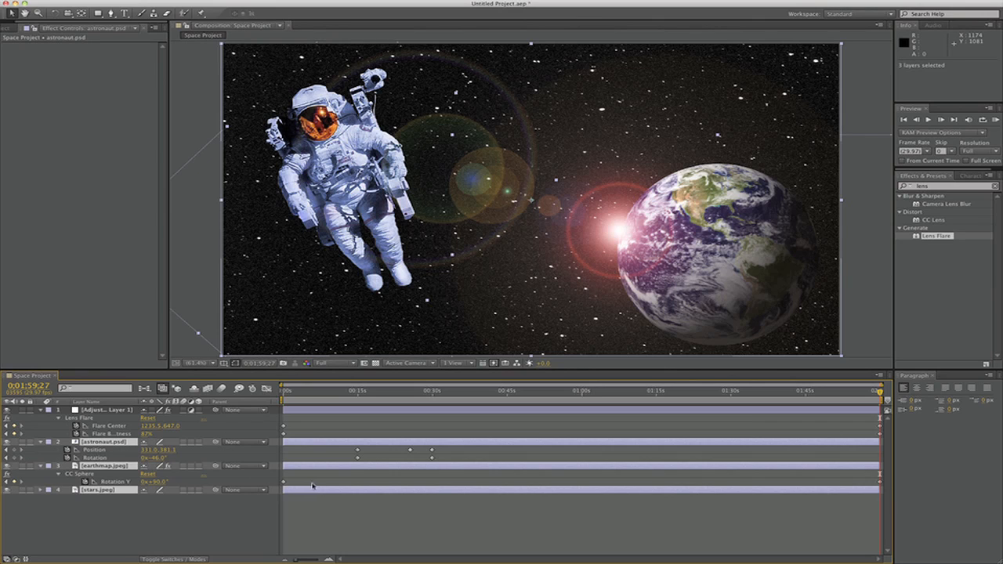
{"action": "left_click", "coordinate": [335, 526]}
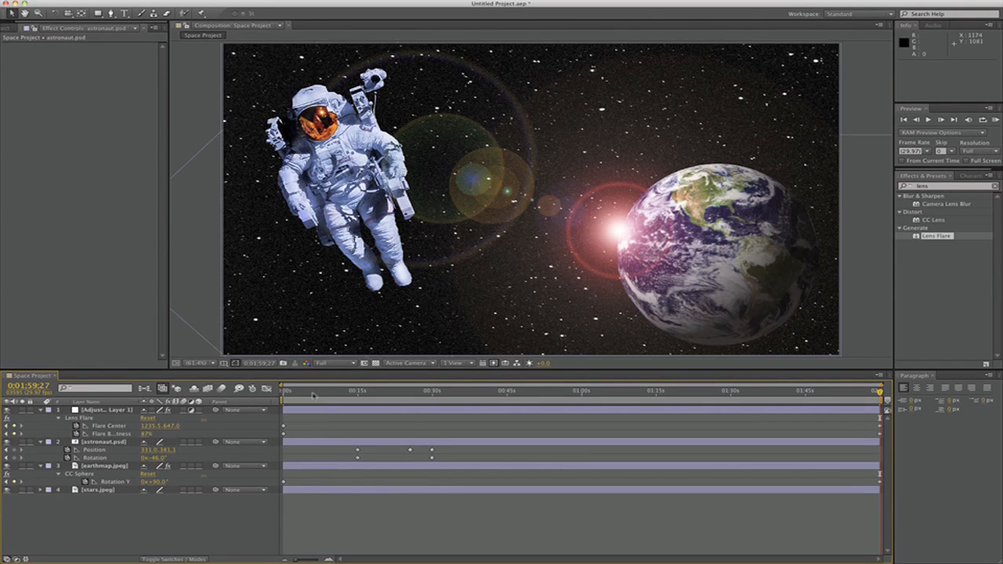
Scrub through the composition and step between keyframes to review the flare, astronaut and earth animation
{"action": "left_click_drag", "start_coordinate": [311, 392], "coordinate": [878, 437]}
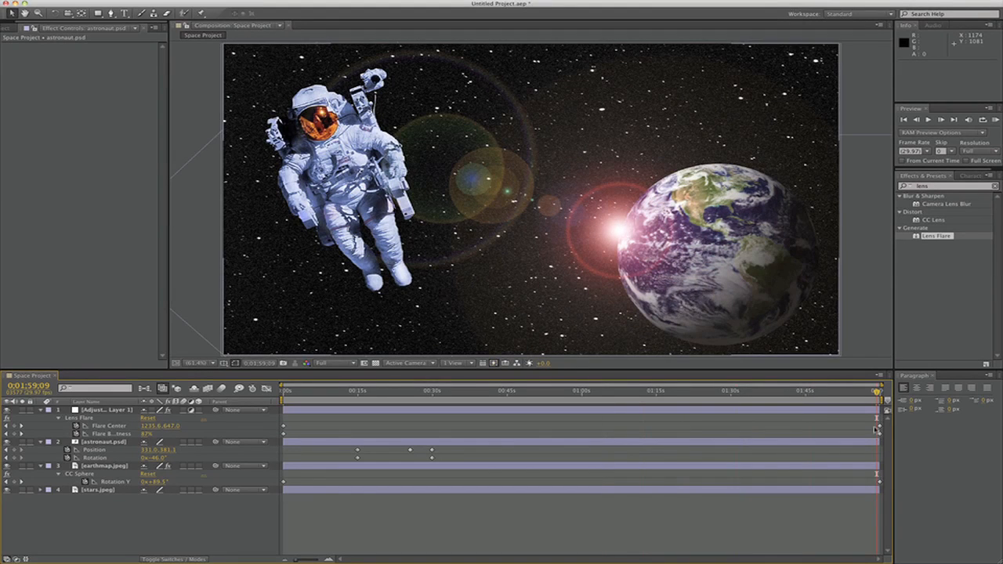
{"action": "key", "text": "j"}
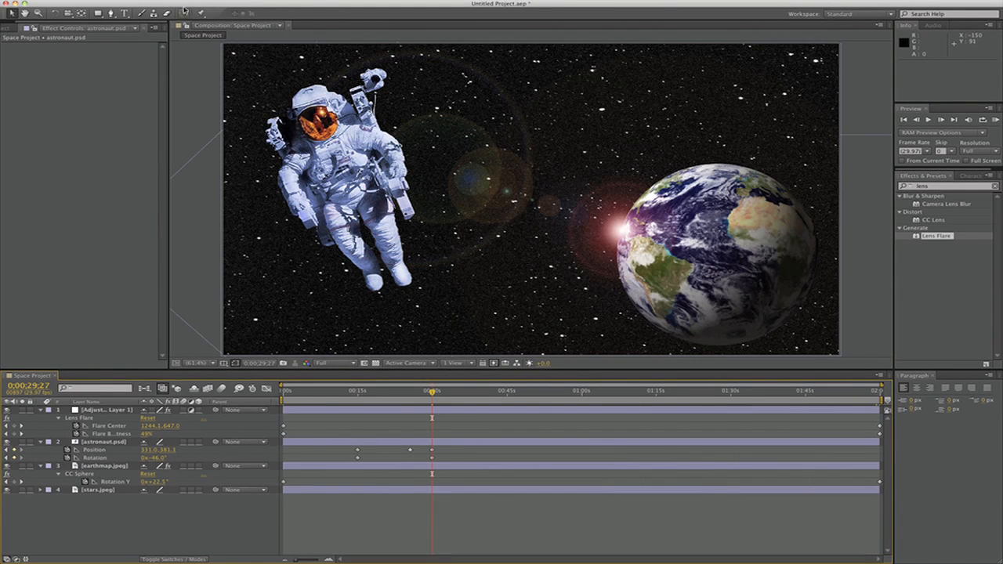
{"action": "key", "text": "k"}
{"action": "left_click_drag", "start_coordinate": [313, 392], "coordinate": [878, 436]}
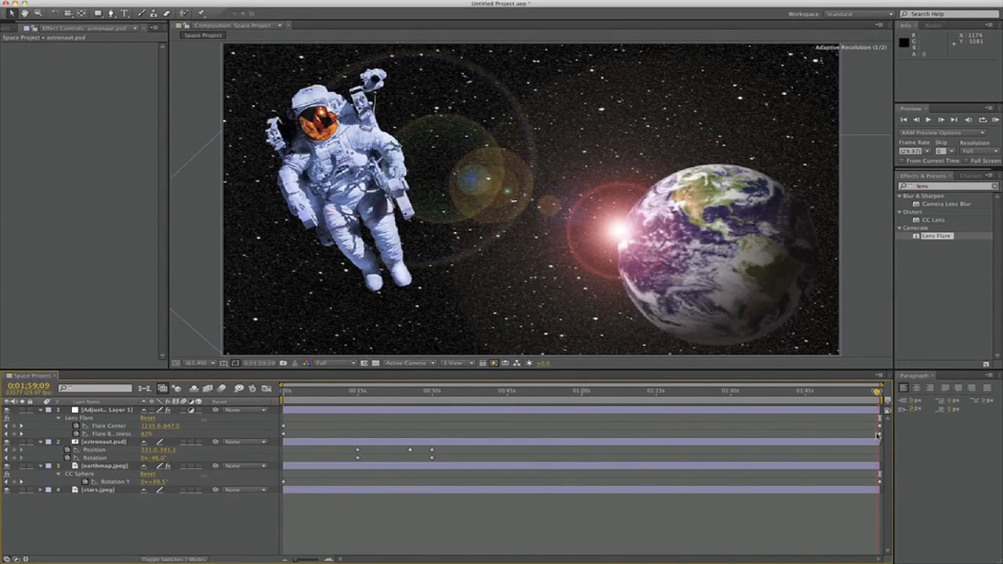
At 0;00;29;27, place Puppet pins on the astronaut's chest, head, shoulders, hands, waist, thighs, knees and feet
{"action": "key", "text": "j"}
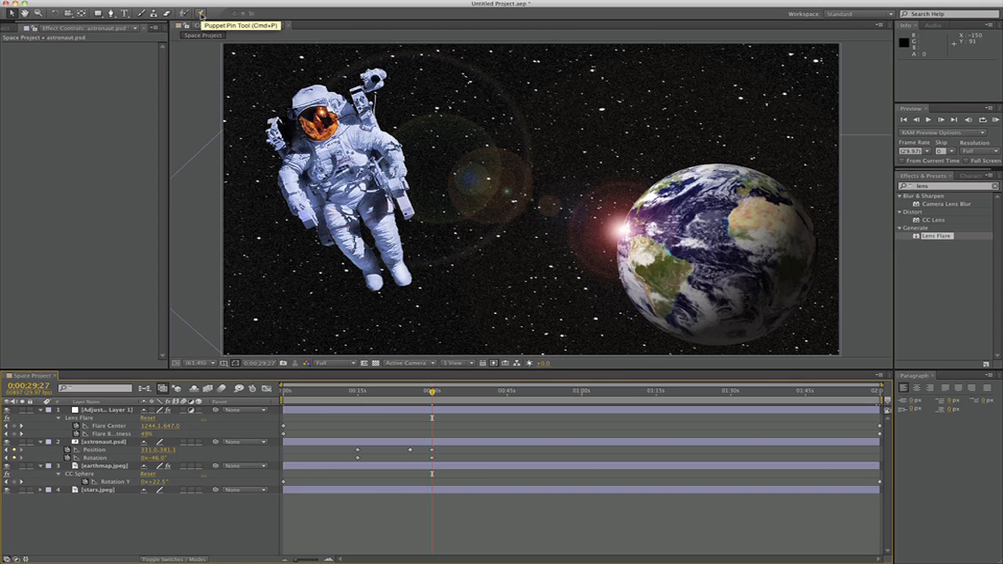
{"action": "left_click", "coordinate": [201, 13]}
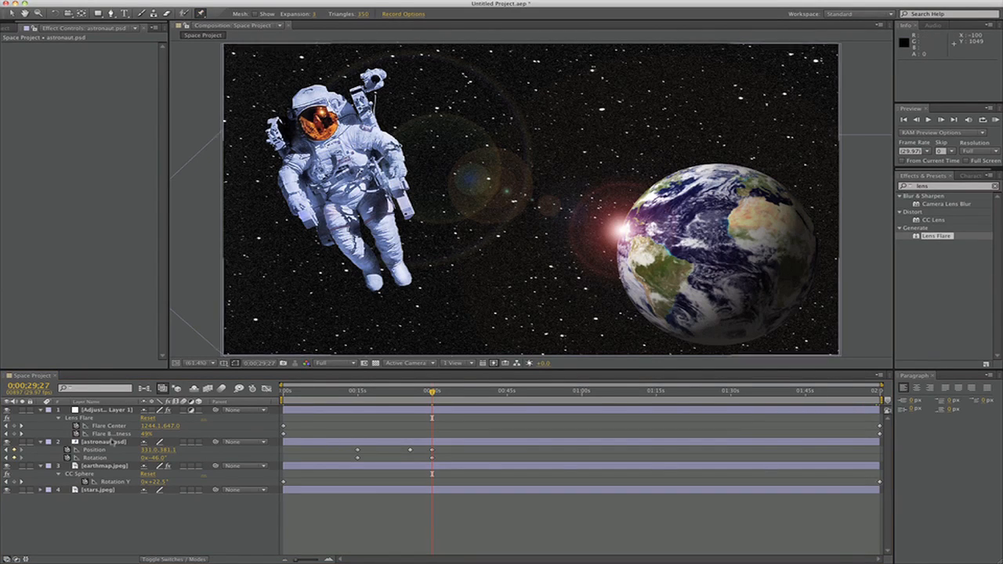
{"action": "left_click", "coordinate": [110, 442]}
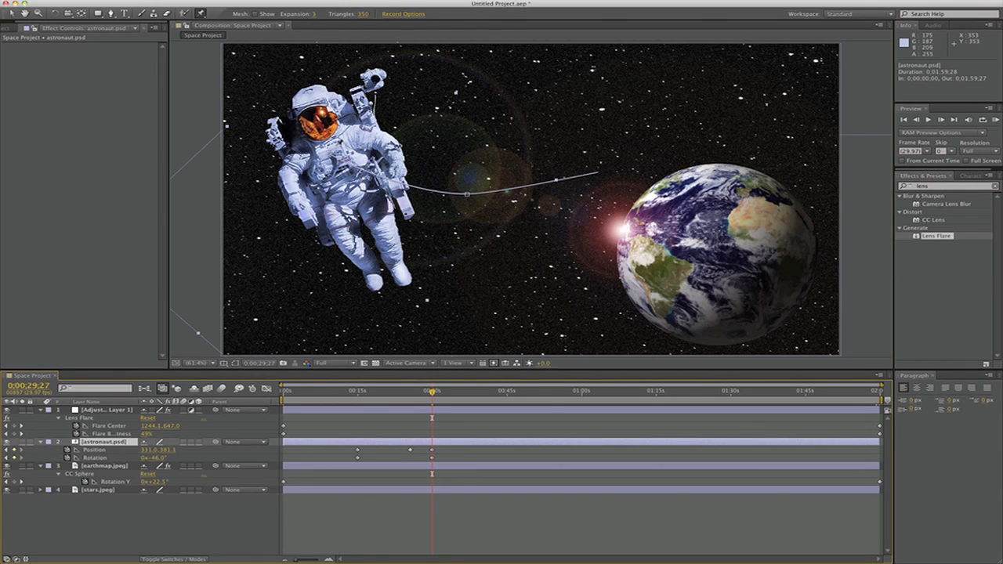
{"action": "left_click", "coordinate": [332, 148]}
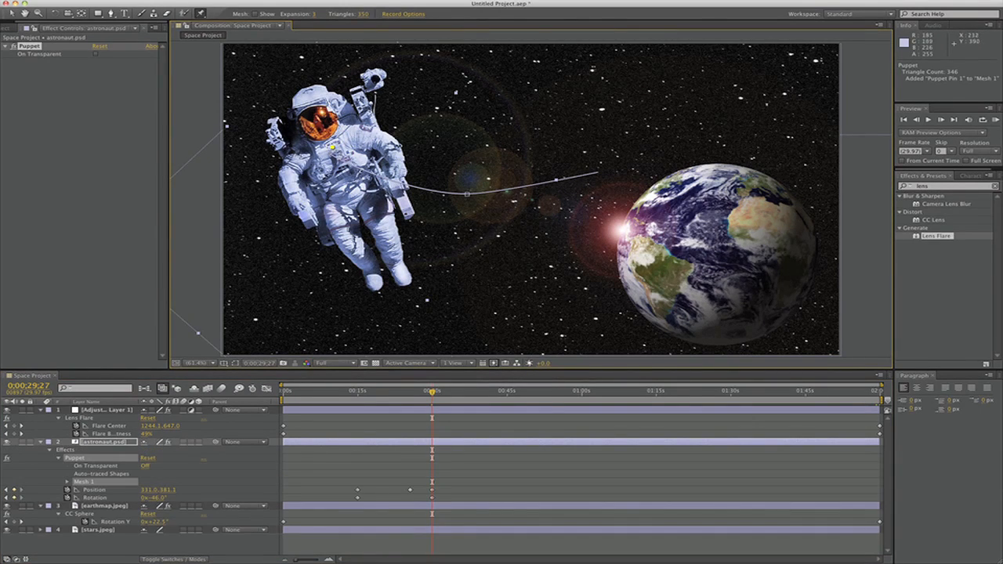
{"action": "left_click", "coordinate": [310, 101]}
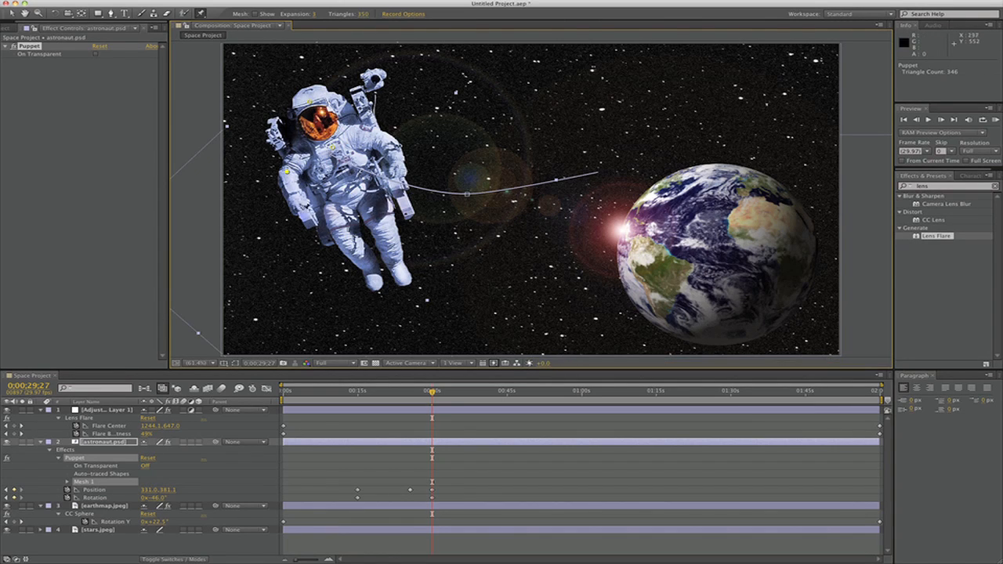
{"action": "left_click", "coordinate": [310, 221]}
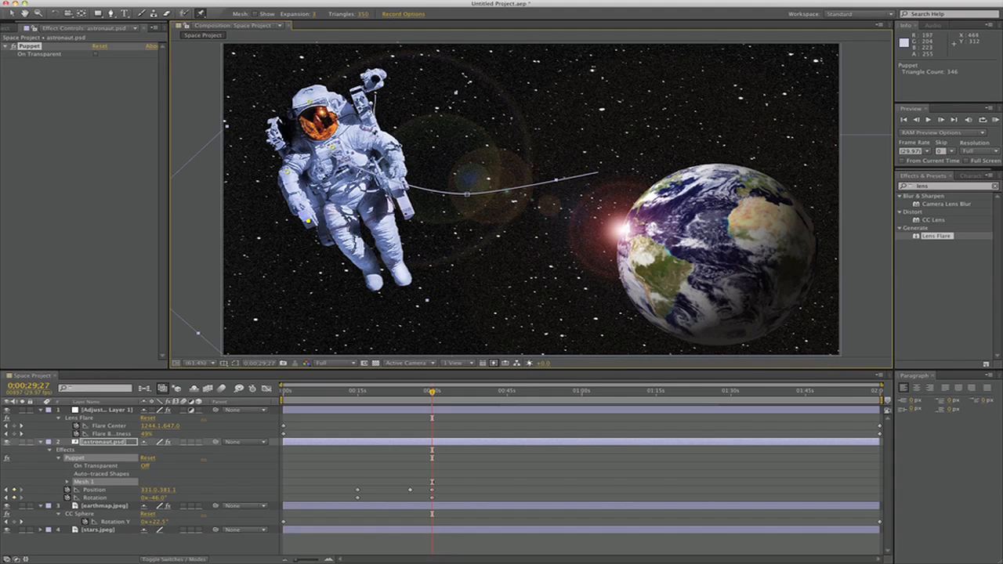
{"action": "left_click", "coordinate": [379, 137]}
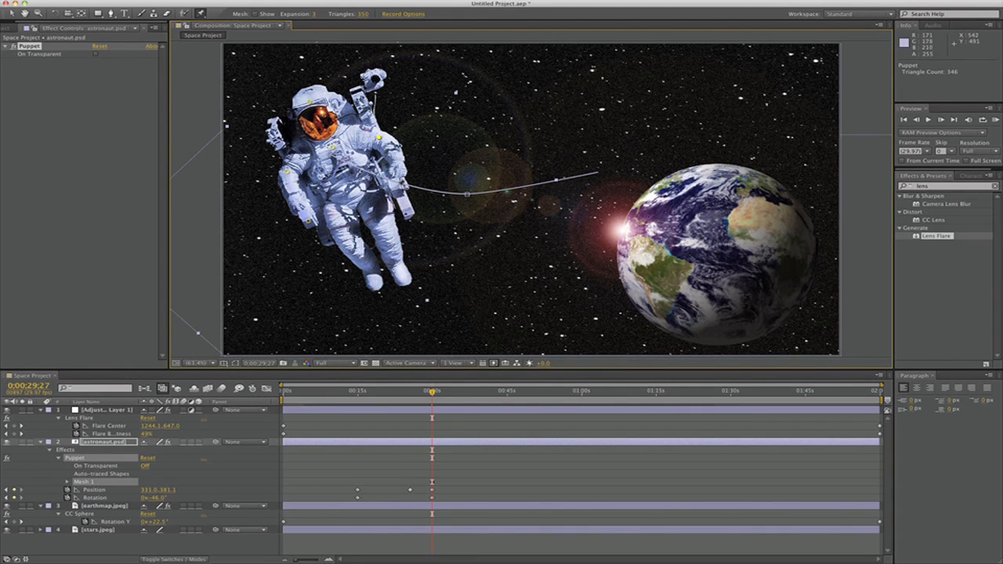
{"action": "left_click", "coordinate": [398, 187]}
{"action": "left_click", "coordinate": [350, 196]}
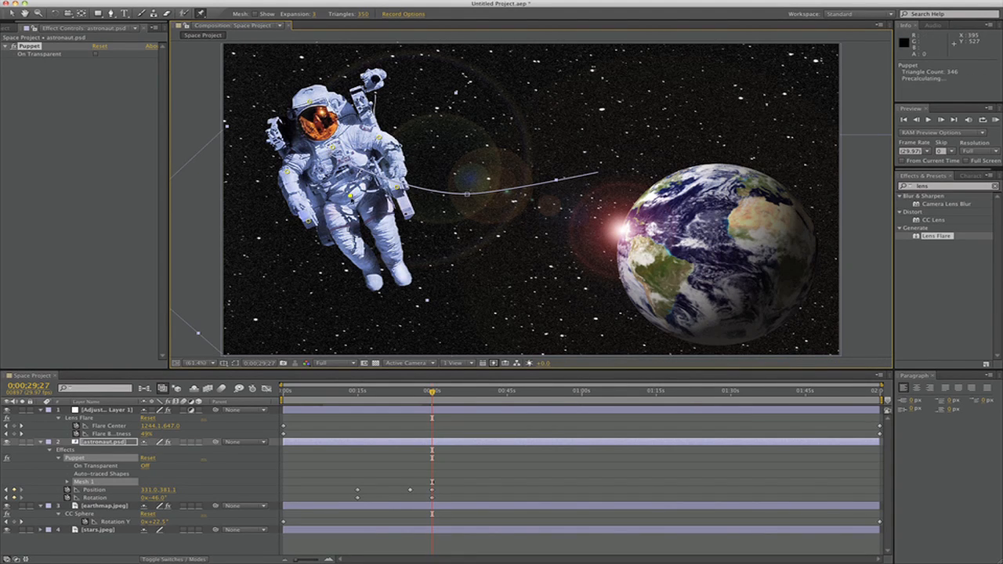
{"action": "left_click", "coordinate": [345, 237]}
Expand the astronaut's Puppet mesh deform properties to reveal the position keyframes of all its puppet pins
{"action": "left_click", "coordinate": [97, 460]}
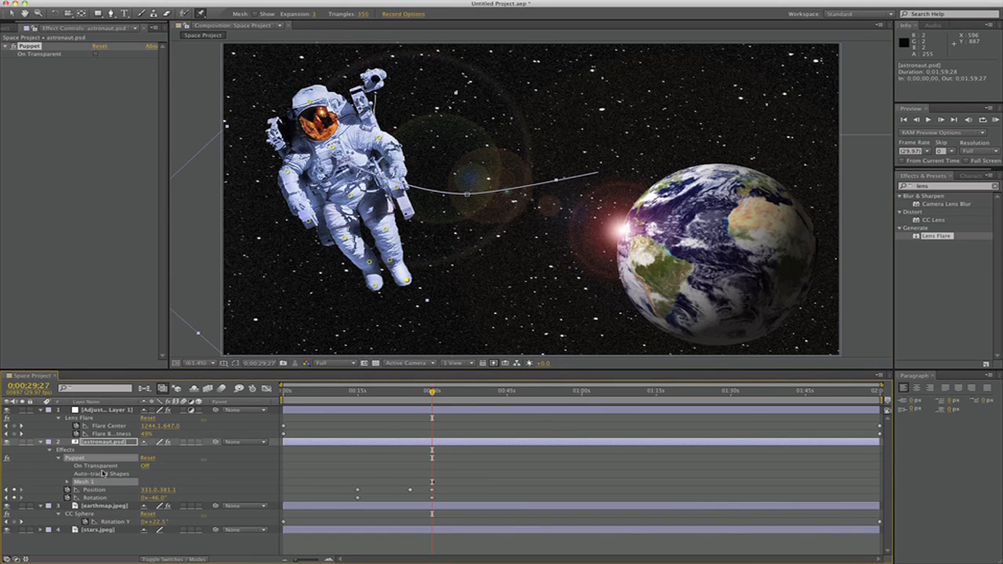
{"action": "left_click", "coordinate": [67, 482]}
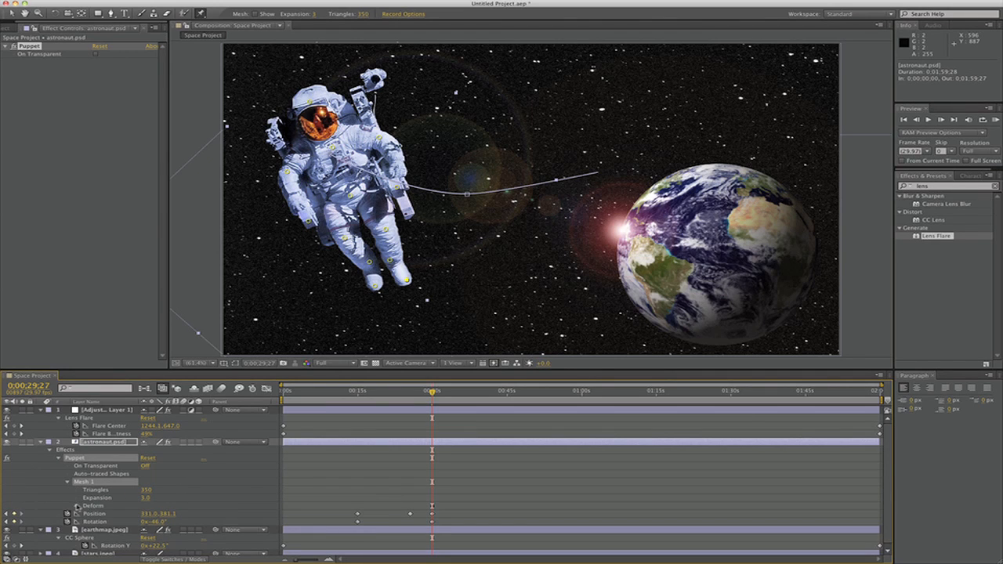
{"action": "left_click", "coordinate": [76, 506]}
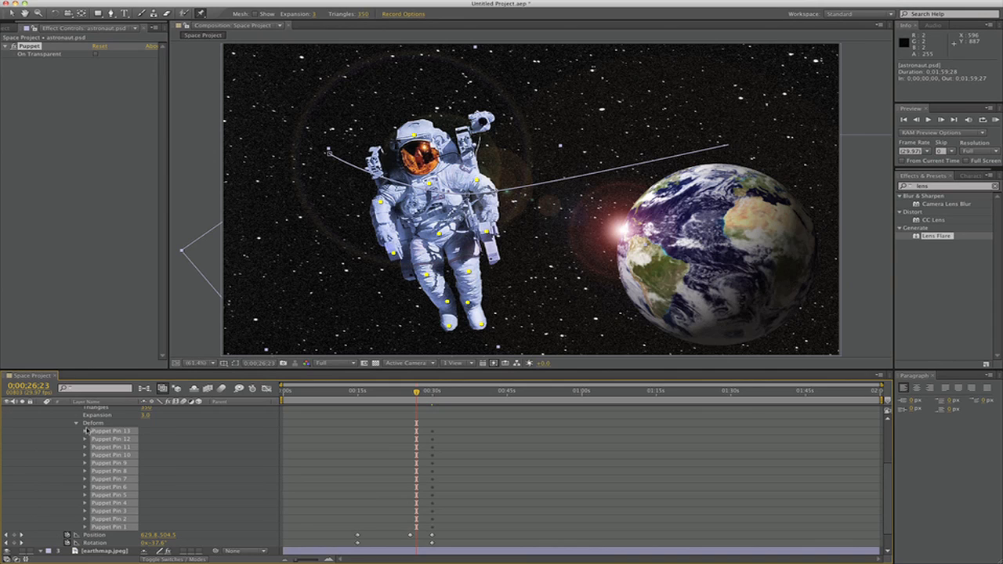
{"action": "left_click", "coordinate": [86, 430]}
{"action": "scroll", "coordinate": [395, 422], "scroll_direction": "down", "scroll_amount": 5}
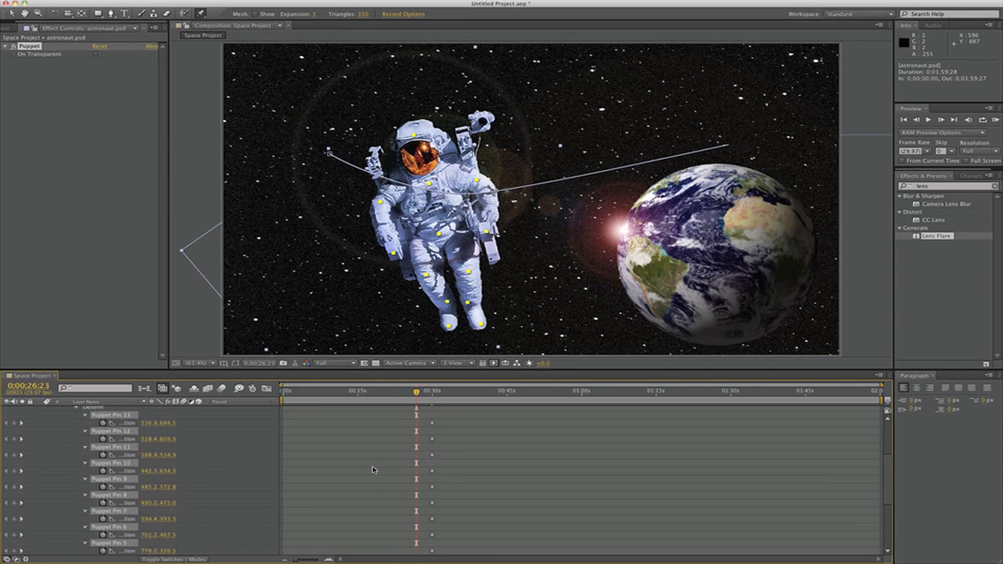
{"action": "scroll", "coordinate": [373, 470], "scroll_direction": "up", "scroll_amount": 1}
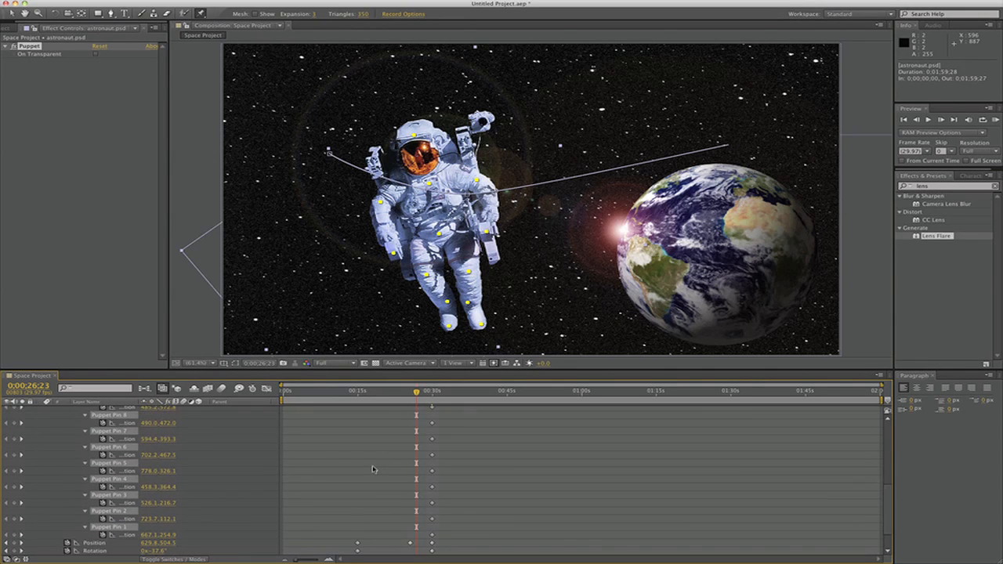
At 0;00;25;15, reposition puppet pins 11, 12 and 13 to bend the astronaut's leg nearer the earth upward
{"action": "mouse_move", "coordinate": [417, 392]}
{"action": "left_mouse_down"}
{"action": "mouse_move", "coordinate": [432, 392]}
{"action": "mouse_move", "coordinate": [411, 394]}
{"action": "left_mouse_up"}
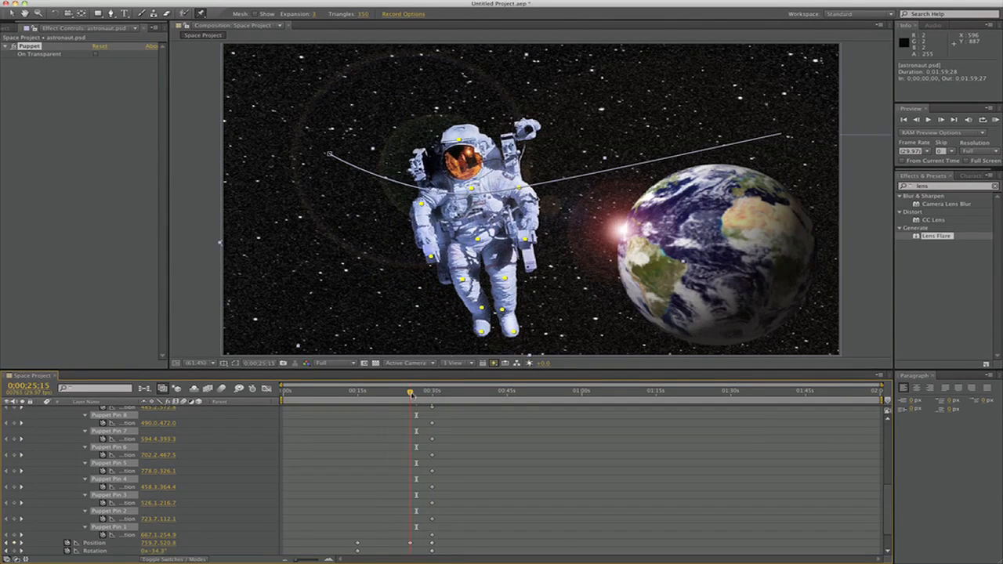
{"action": "key", "text": "v"}
{"action": "left_click", "coordinate": [558, 312]}
{"action": "scroll", "coordinate": [127, 443], "scroll_direction": "up", "scroll_amount": 7}
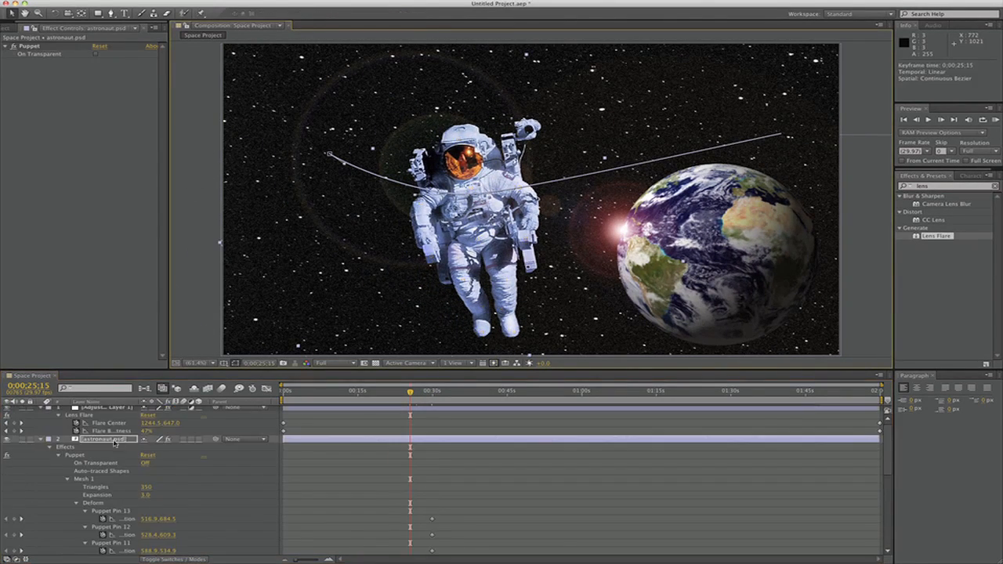
{"action": "left_click", "coordinate": [114, 511]}
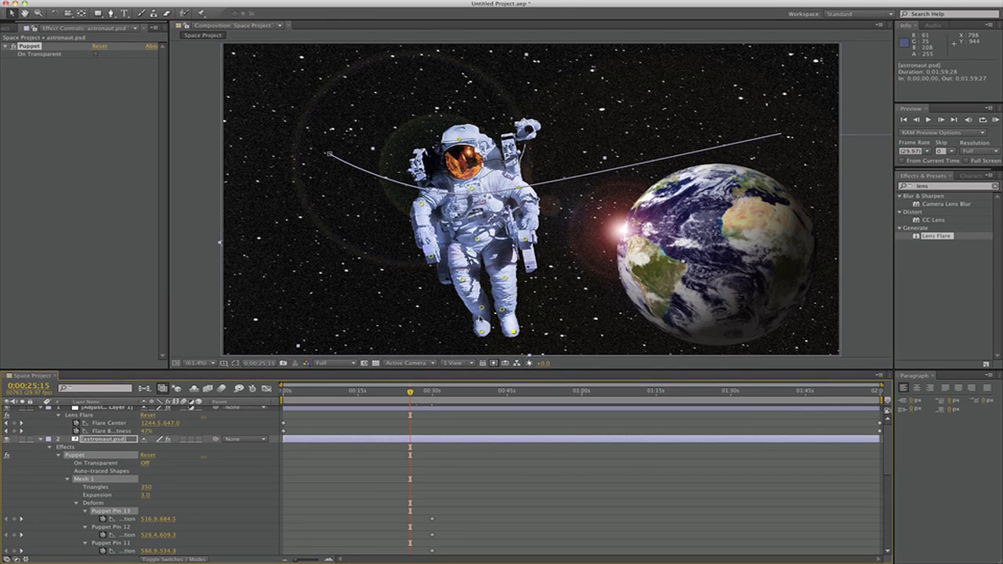
{"action": "left_click_drag", "start_coordinate": [505, 279], "coordinate": [500, 301]}
{"action": "left_click_drag", "start_coordinate": [516, 334], "coordinate": [517, 333]}
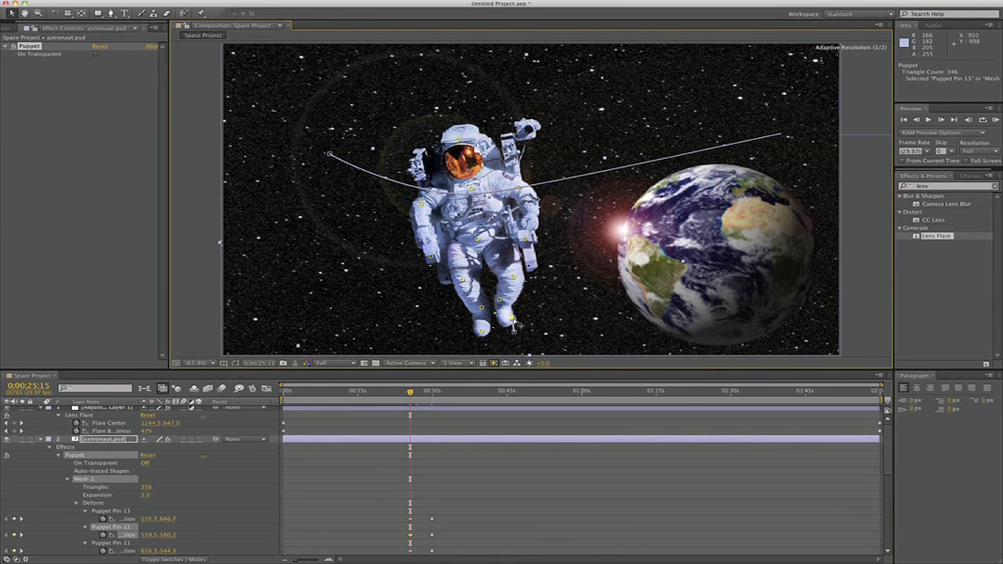
{"action": "left_click_drag", "start_coordinate": [511, 320], "coordinate": [513, 320]}
Reposition puppet pins 8, 9 and 10 to bend the astronaut's other leg, and shift the head pin slightly
{"action": "left_click_drag", "start_coordinate": [463, 280], "coordinate": [460, 278]}
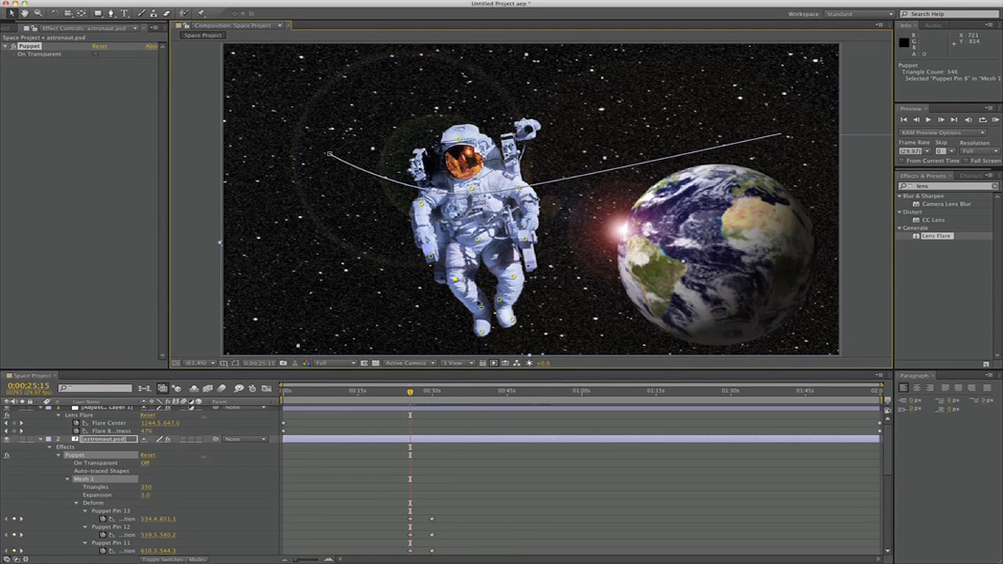
{"action": "left_click", "coordinate": [478, 302]}
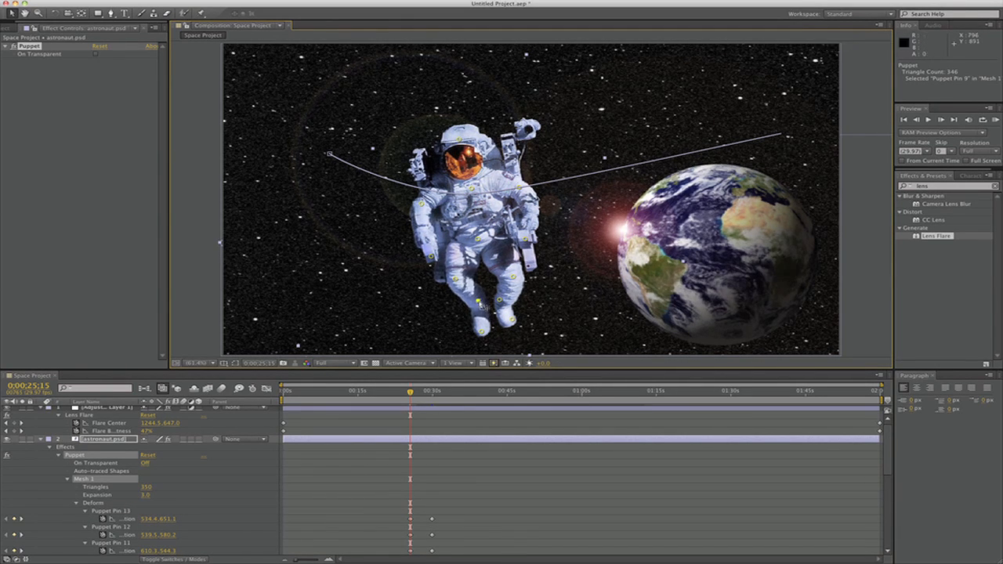
{"action": "left_click", "coordinate": [480, 326]}
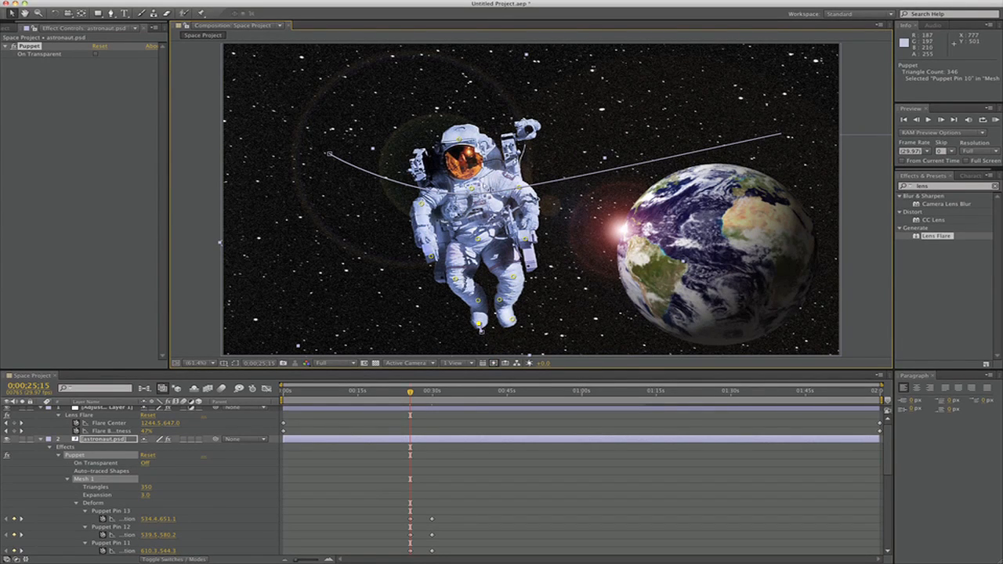
{"action": "left_click_drag", "start_coordinate": [457, 139], "coordinate": [457, 139]}
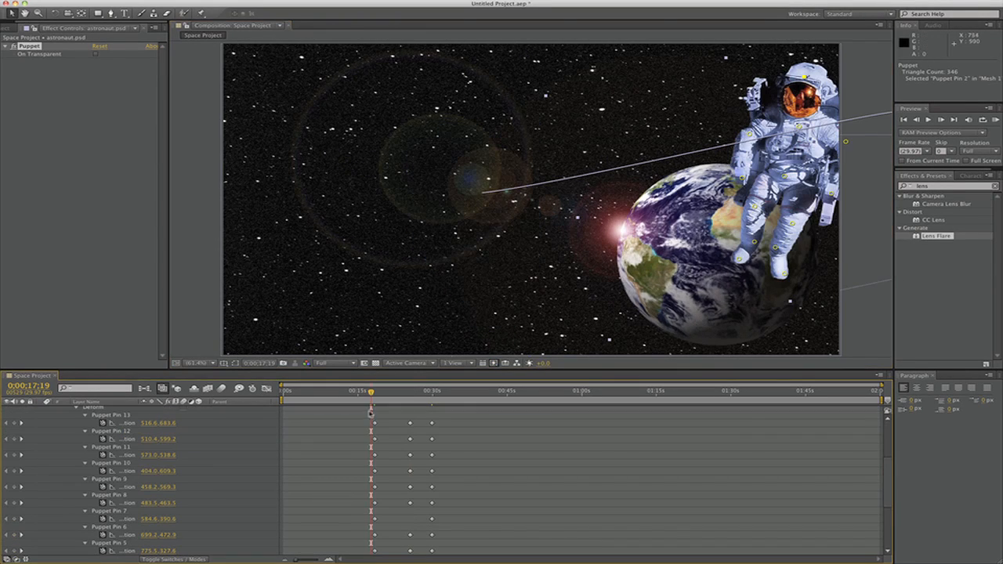
Place the puppet pin keyframes at 0;00;14;24 and scrub to 0;00;30;26 to preview the astronaut's movement
{"action": "left_click_drag", "start_coordinate": [369, 416], "coordinate": [357, 489]}
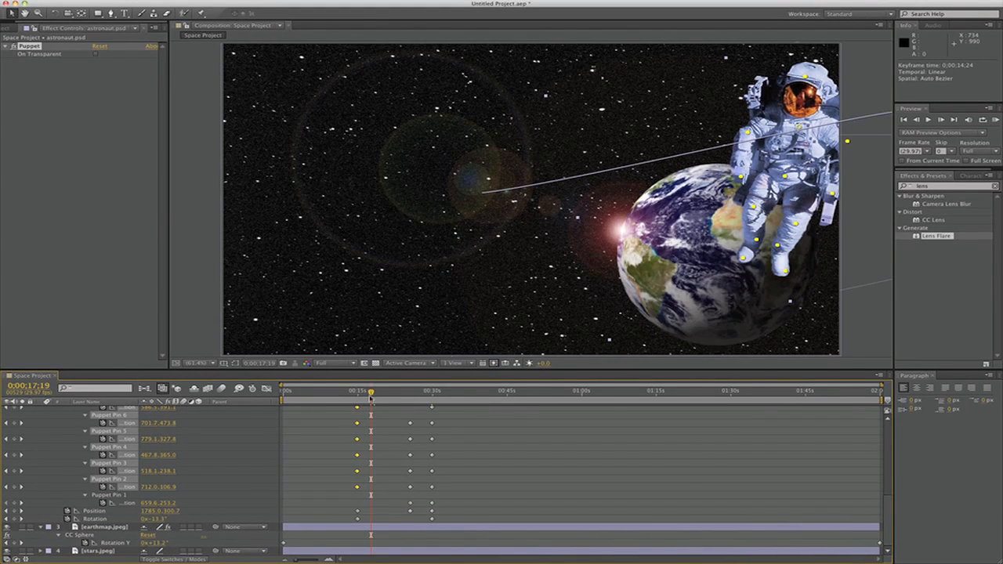
{"action": "left_click_drag", "start_coordinate": [372, 394], "coordinate": [437, 406]}
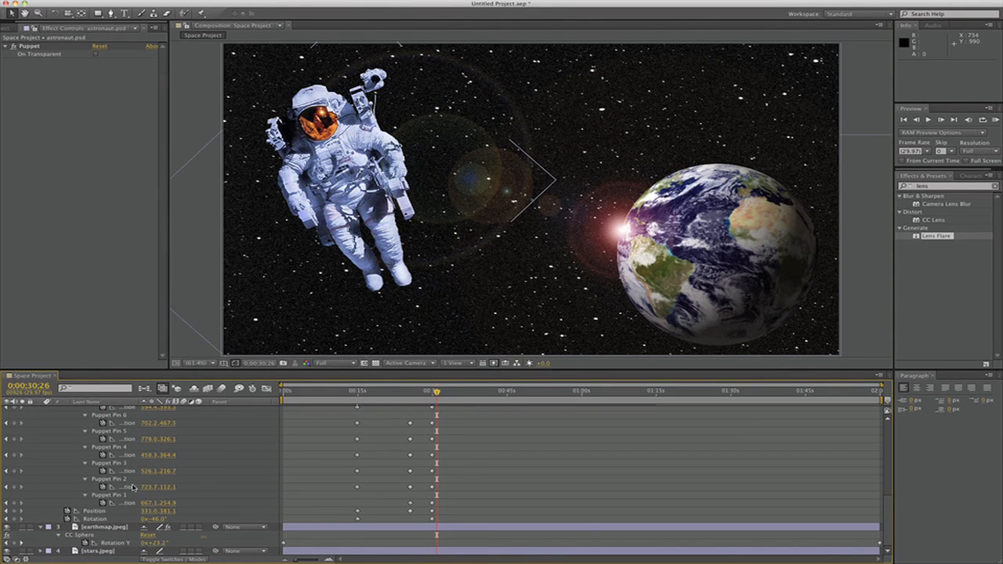
Collapse the layer properties and save the project as Space Project 2
{"action": "scroll", "coordinate": [122, 500], "scroll_direction": "up", "scroll_amount": 5}
{"action": "key", "text": "super+s"}
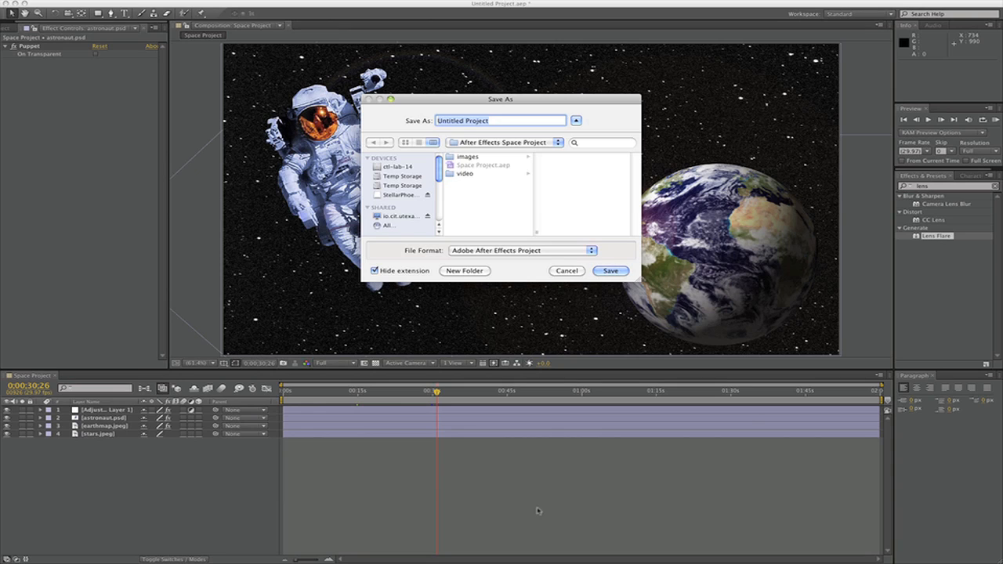
{"action": "type", "text": "Space Project"}
{"action": "key", "text": "Return"}
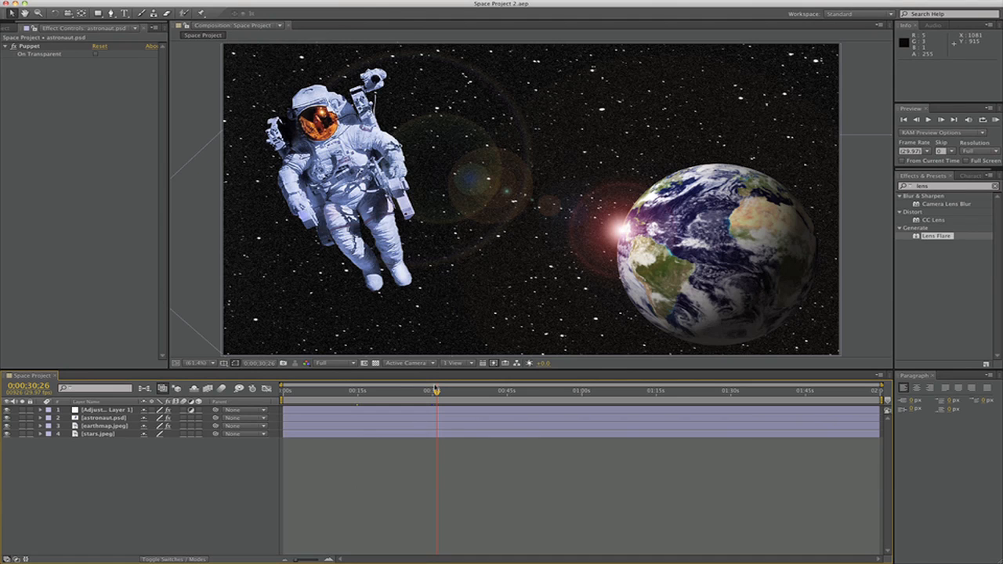
Trim the start of the astronaut.psd layer to 0;00;14;27
{"action": "left_click_drag", "start_coordinate": [438, 393], "coordinate": [356, 394]}
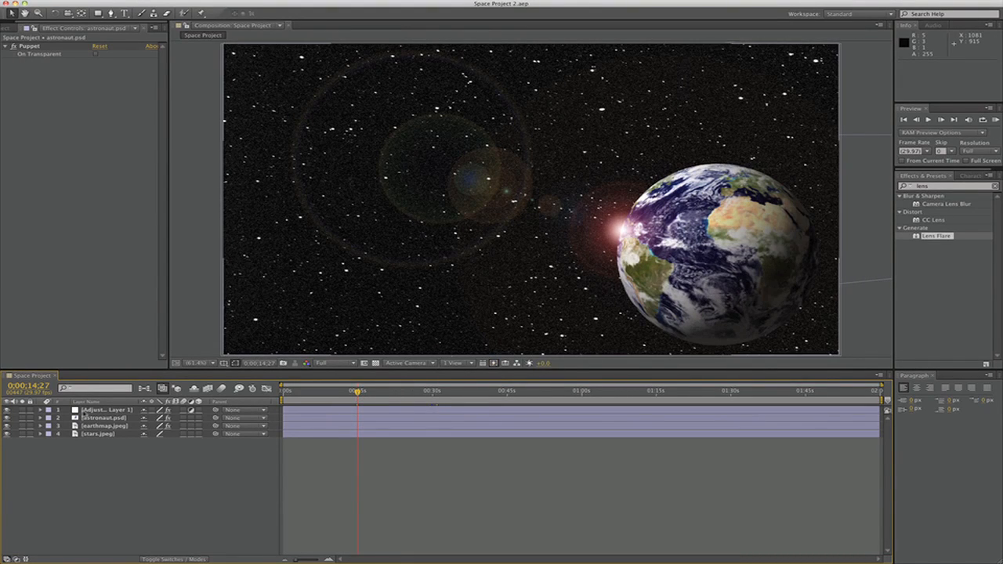
{"action": "left_click", "coordinate": [42, 419]}
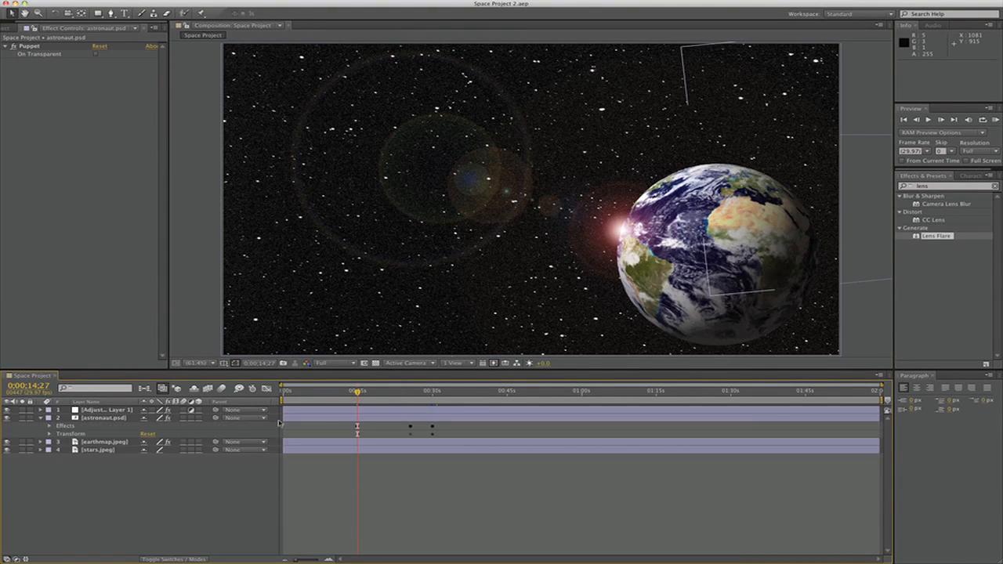
{"action": "left_click_drag", "start_coordinate": [281, 418], "coordinate": [340, 418]}
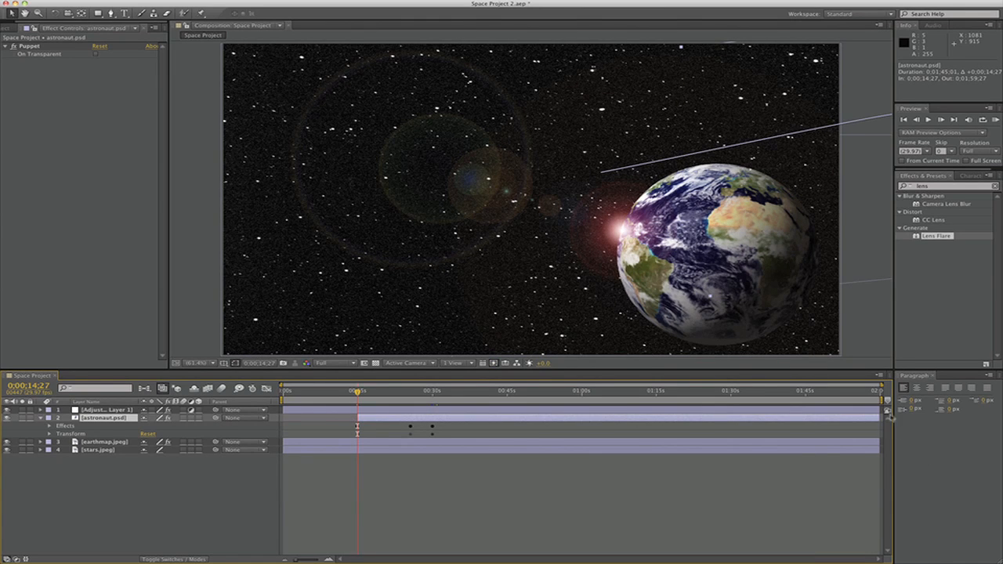
Trim the end of the astronaut.psd layer just after its last keyframe and move the layer to start at 0;00;47;16
{"action": "left_click_drag", "start_coordinate": [879, 418], "coordinate": [546, 422]}
{"action": "left_click", "coordinate": [432, 392]}
{"action": "left_click_drag", "start_coordinate": [464, 392], "coordinate": [596, 396]}
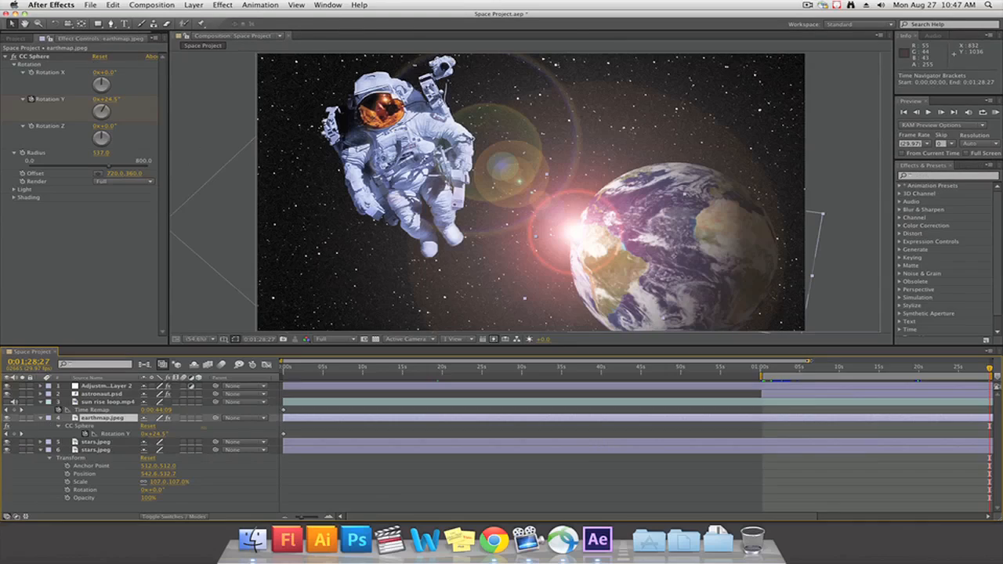
Set the work area from 0;00;00;00 to 0;01;00;23 and start a RAM preview
{"action": "mouse_move", "coordinate": [811, 367]}
{"action": "left_mouse_down"}
{"action": "mouse_move", "coordinate": [869, 368]}
{"action": "mouse_move", "coordinate": [807, 368]}
{"action": "left_mouse_up"}
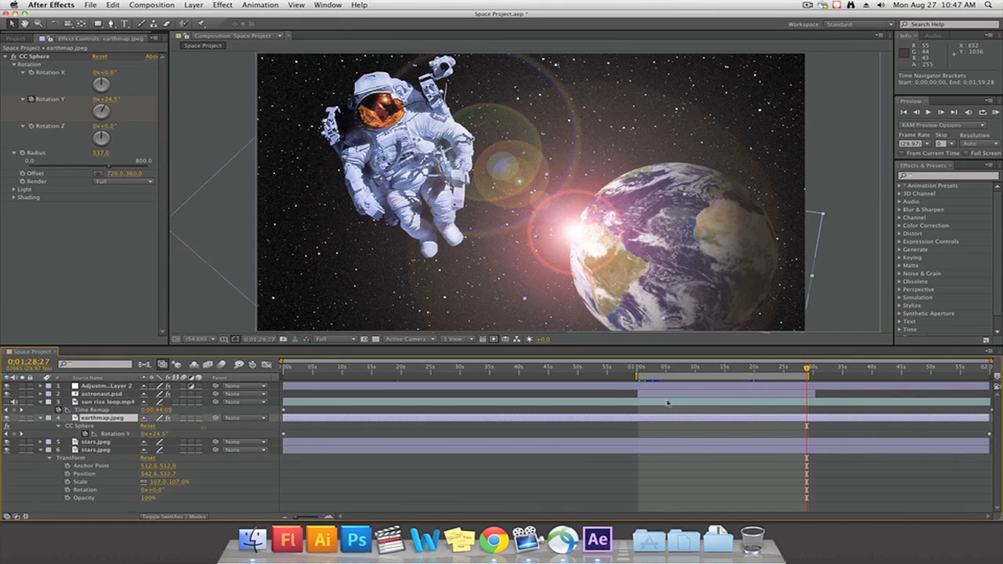
{"action": "left_click_drag", "start_coordinate": [669, 370], "coordinate": [273, 362]}
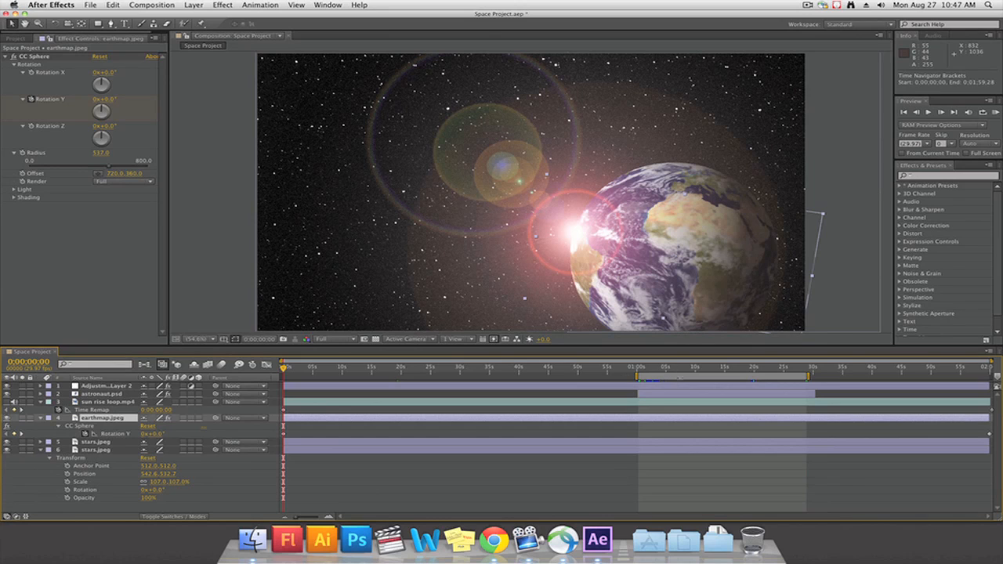
{"action": "left_click_drag", "start_coordinate": [722, 376], "coordinate": [368, 376]}
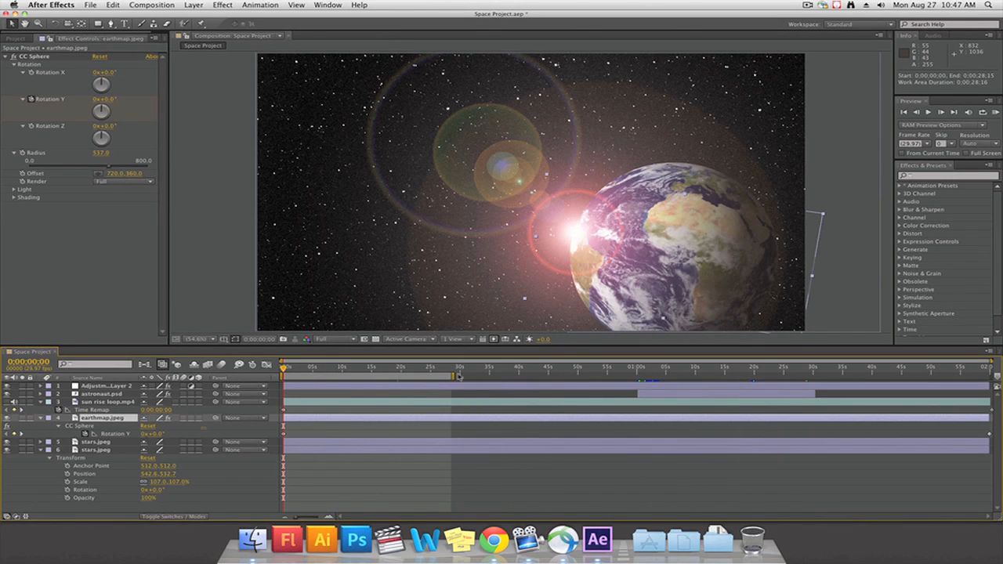
{"action": "left_click_drag", "start_coordinate": [453, 376], "coordinate": [381, 344]}
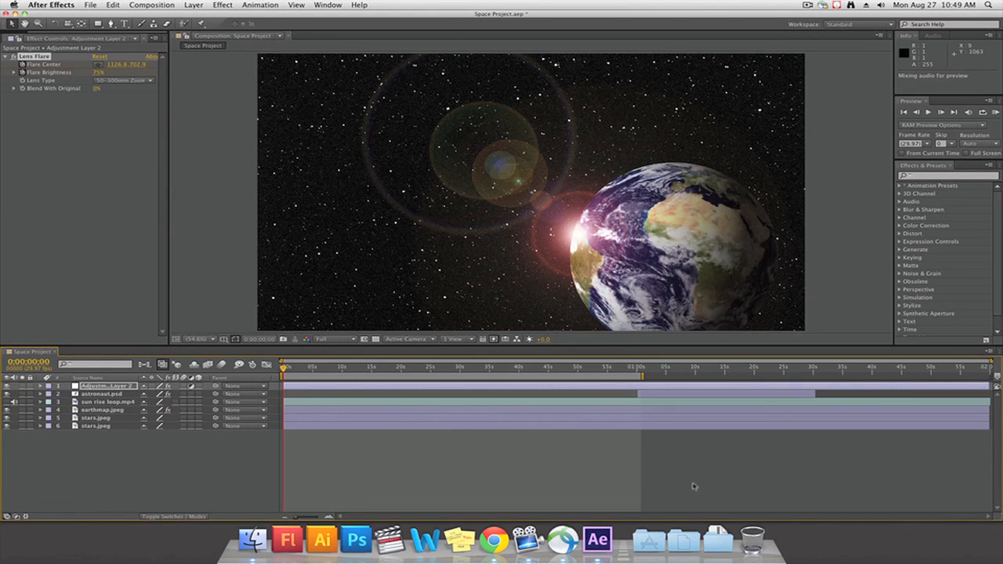
{"action": "key", "text": "KP_0"}
Set the composition view resolution to Quarter and start a RAM preview
{"action": "left_click", "coordinate": [339, 341]}
{"action": "left_click", "coordinate": [339, 343]}
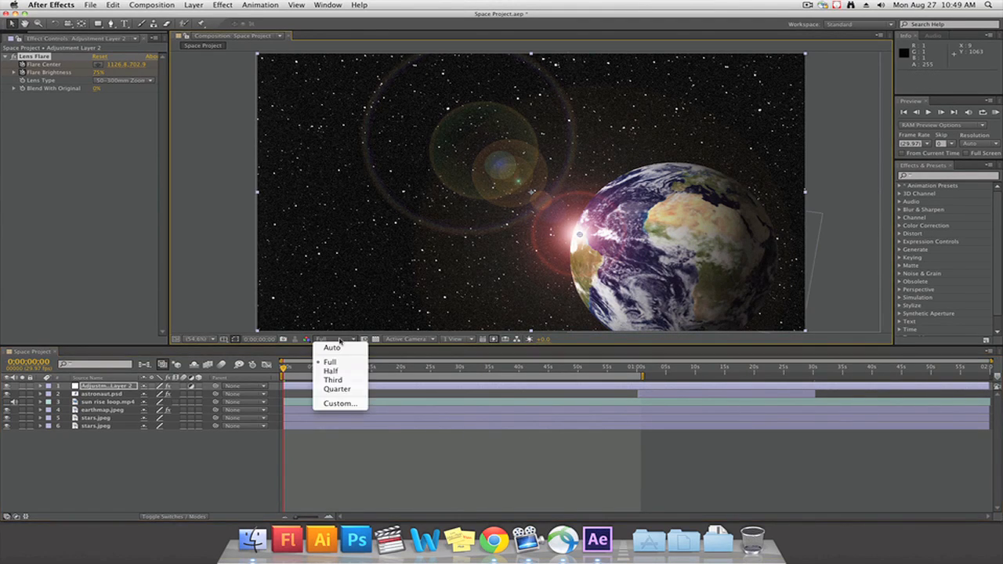
{"action": "left_click", "coordinate": [345, 389]}
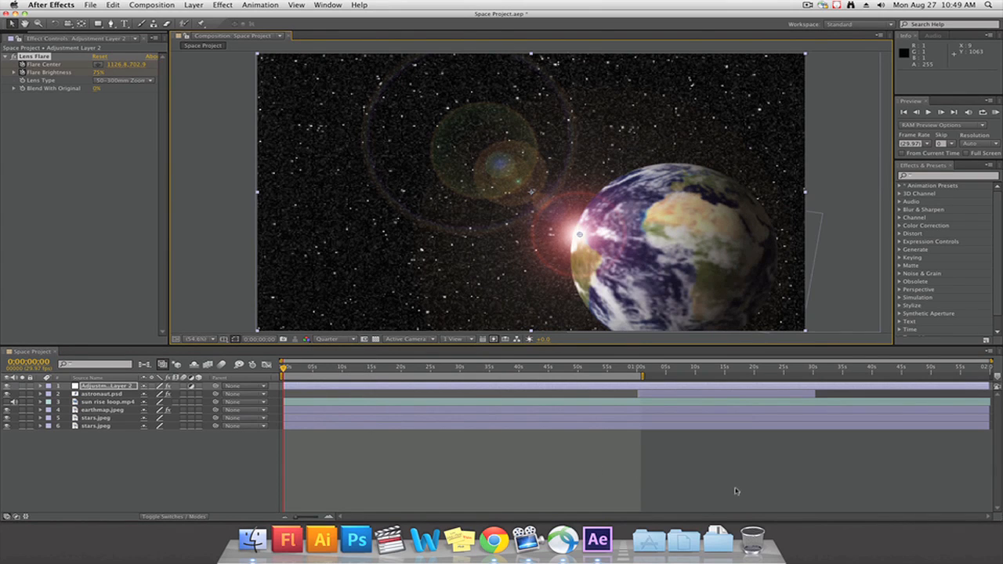
{"action": "key", "text": "KP_0"}
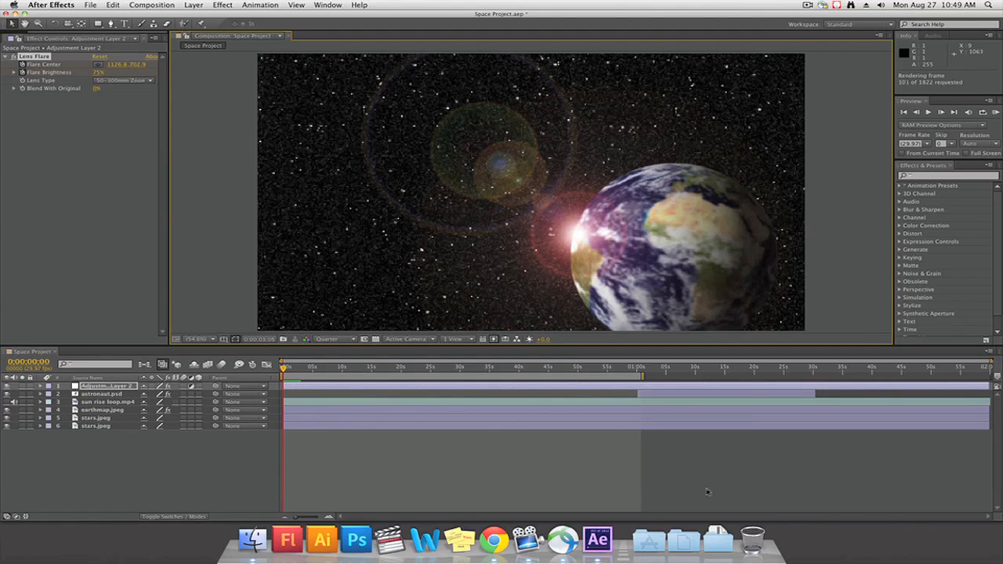
Add full-frame paragraph text reading "The Earth is the cradle of the mind, but we cannot live forever in a cradle." and delete everything after "mind,"
{"action": "left_click", "coordinate": [124, 24]}
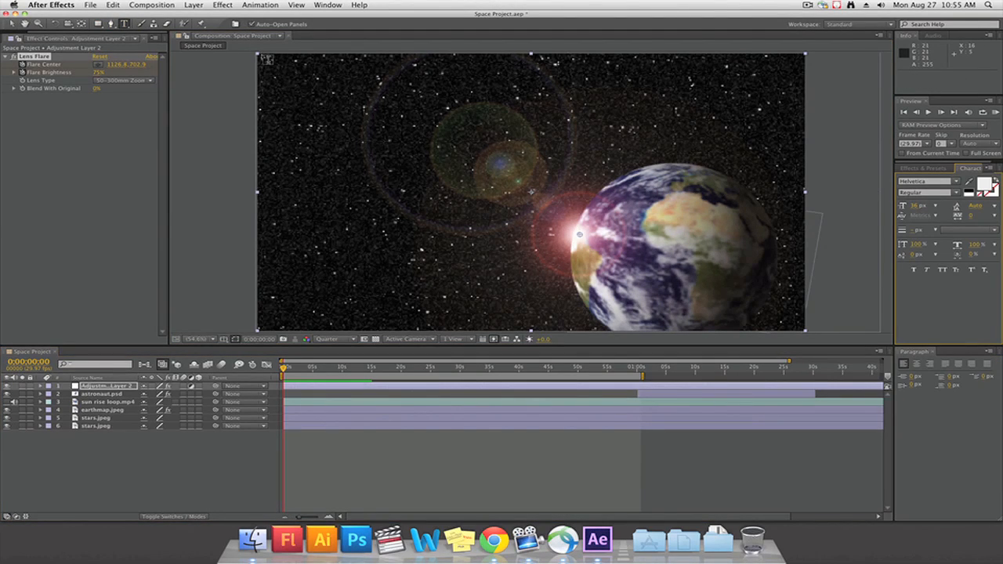
{"action": "left_click_drag", "start_coordinate": [259, 55], "coordinate": [804, 330]}
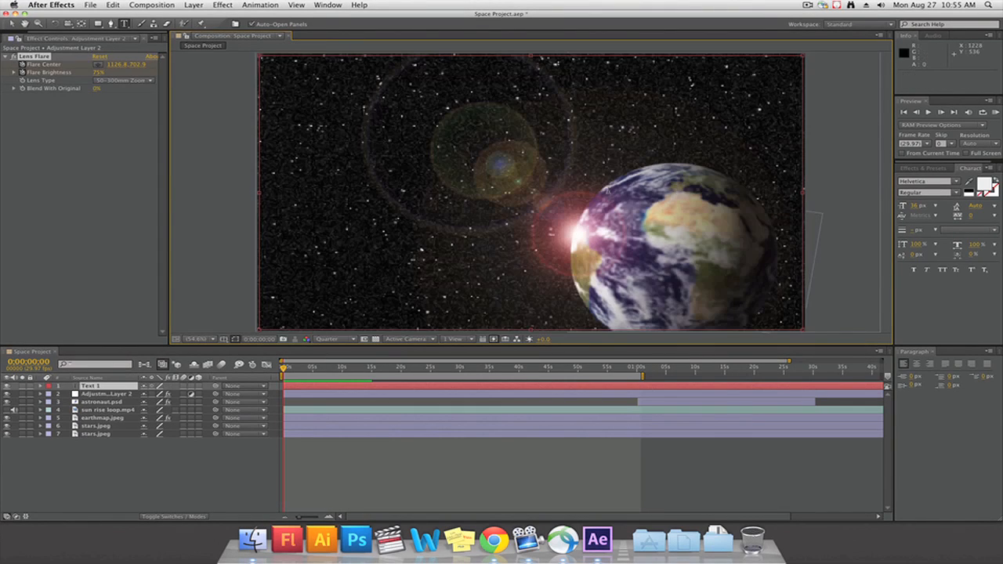
{"action": "type", "text": "The"}
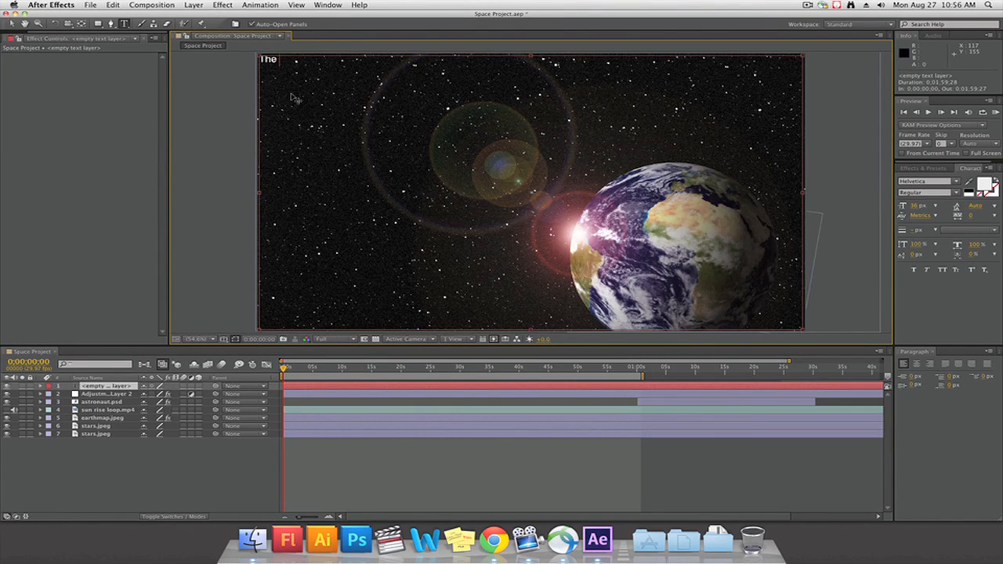
{"action": "type", "text": " Earth is the cradle of the mind, but we cannot live forever in a cradle."}
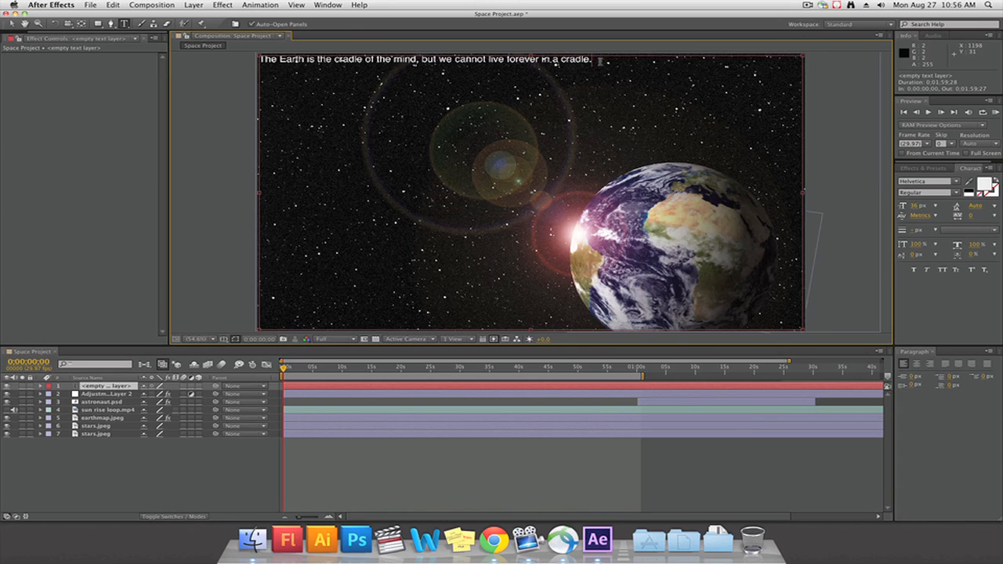
{"action": "left_click_drag", "start_coordinate": [605, 63], "coordinate": [418, 72]}
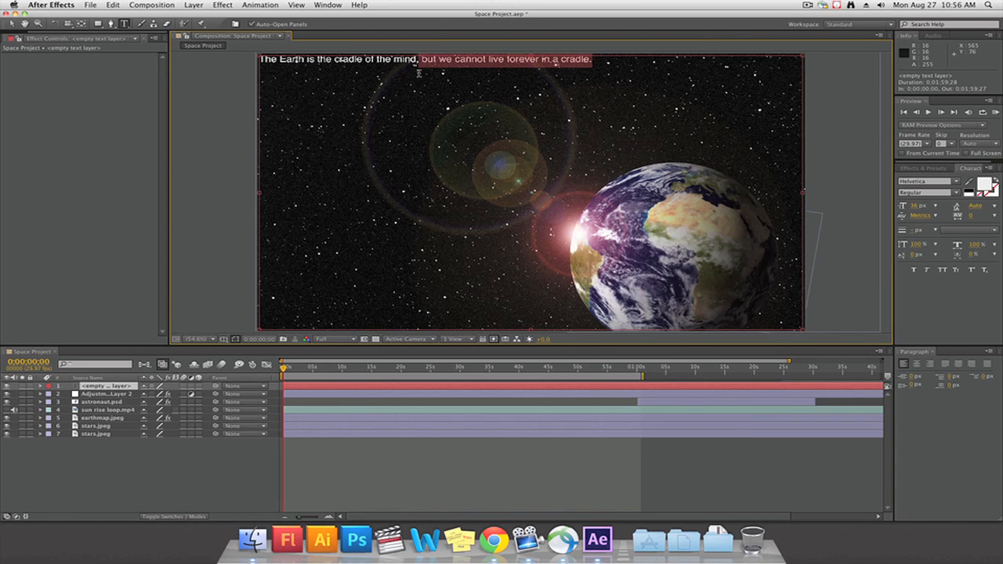
{"action": "key", "text": "BackSpace"}
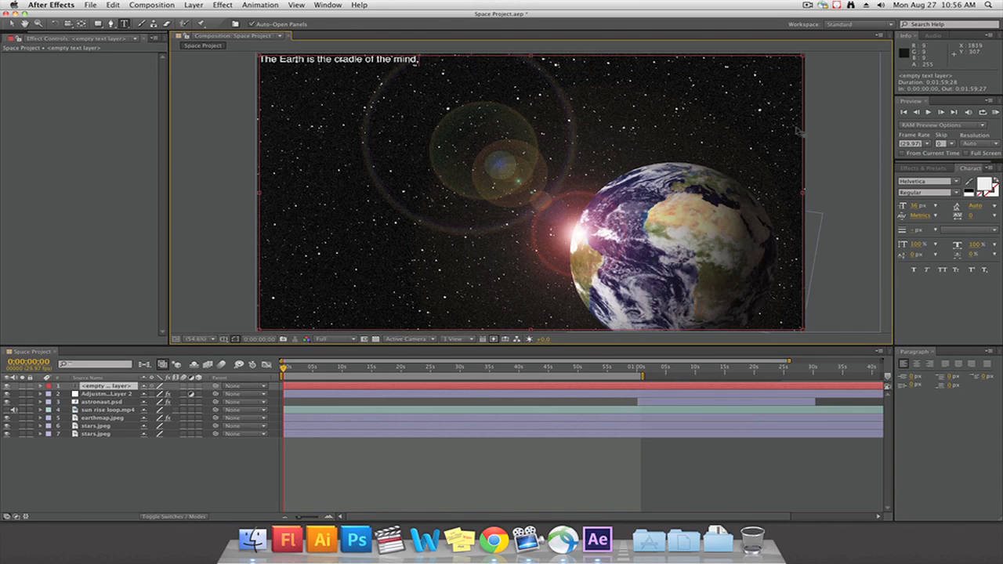
Hide the Adjustment Layer 2 and earthmap.jpeg layers and delete the sun rise loop.mp4 layer
{"action": "left_click", "coordinate": [6, 395]}
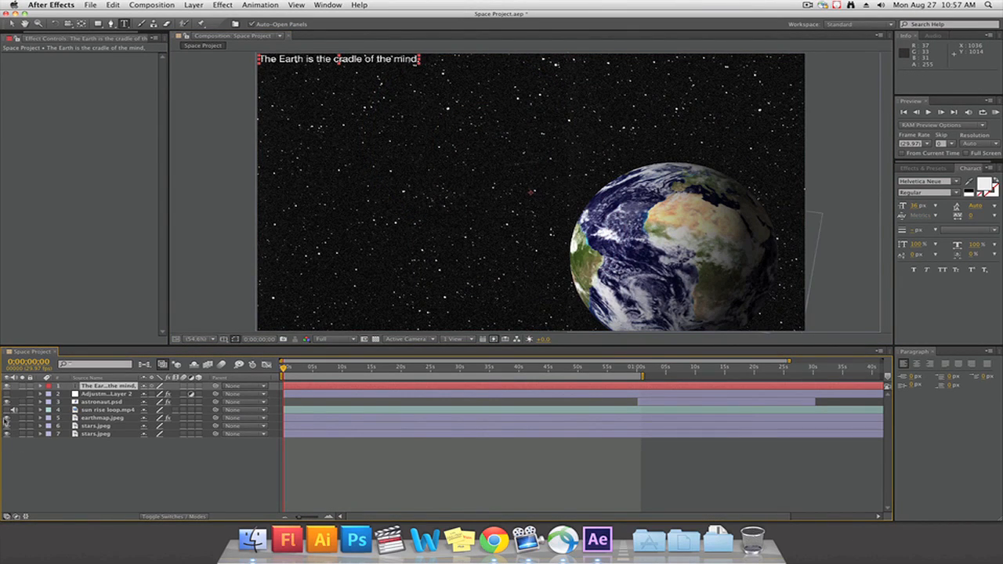
{"action": "left_click", "coordinate": [7, 418]}
{"action": "left_click", "coordinate": [95, 411]}
{"action": "key", "text": "Delete"}
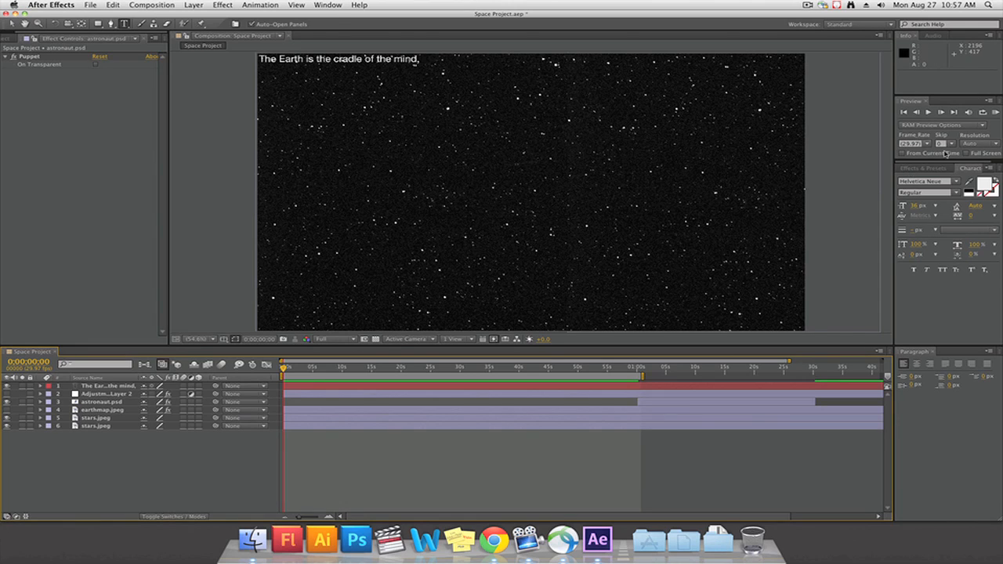
Set the RAM preview resolution to Full
{"action": "left_click", "coordinate": [977, 144]}
{"action": "left_click", "coordinate": [934, 165]}
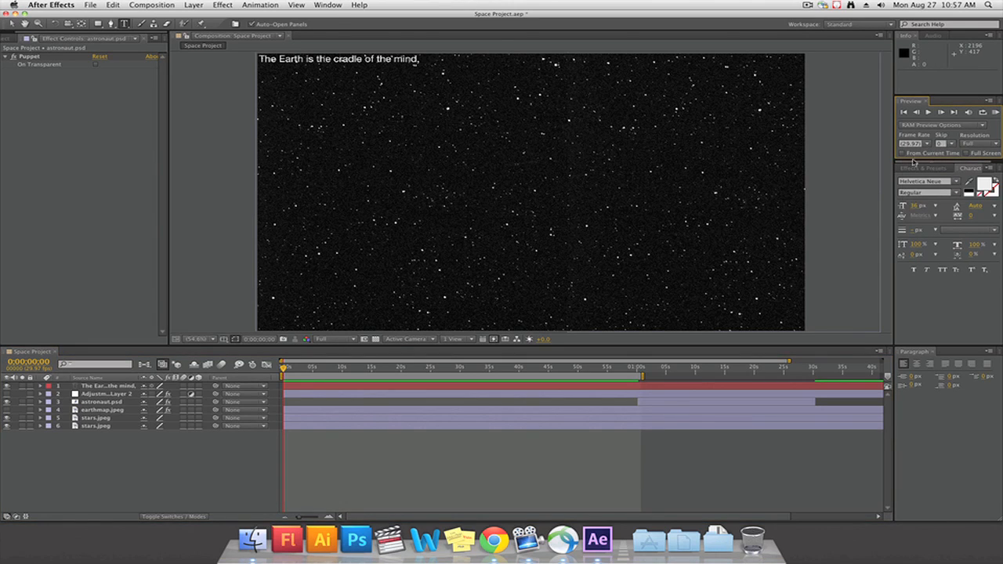
Format the quote text in Helvetica Neue, Condensed Bold style, with All Caps
{"action": "left_click", "coordinate": [381, 63]}
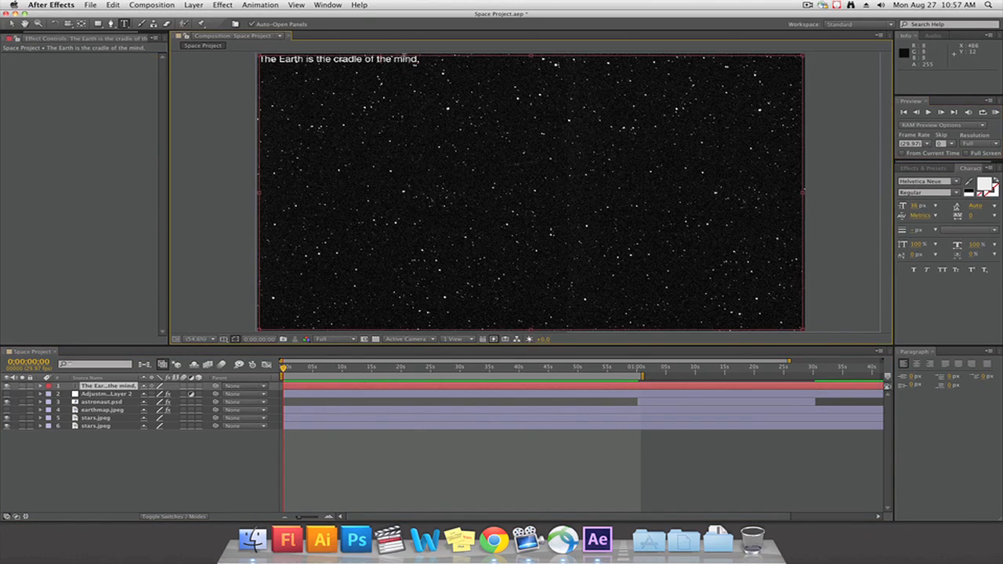
{"action": "double_click", "coordinate": [406, 61]}
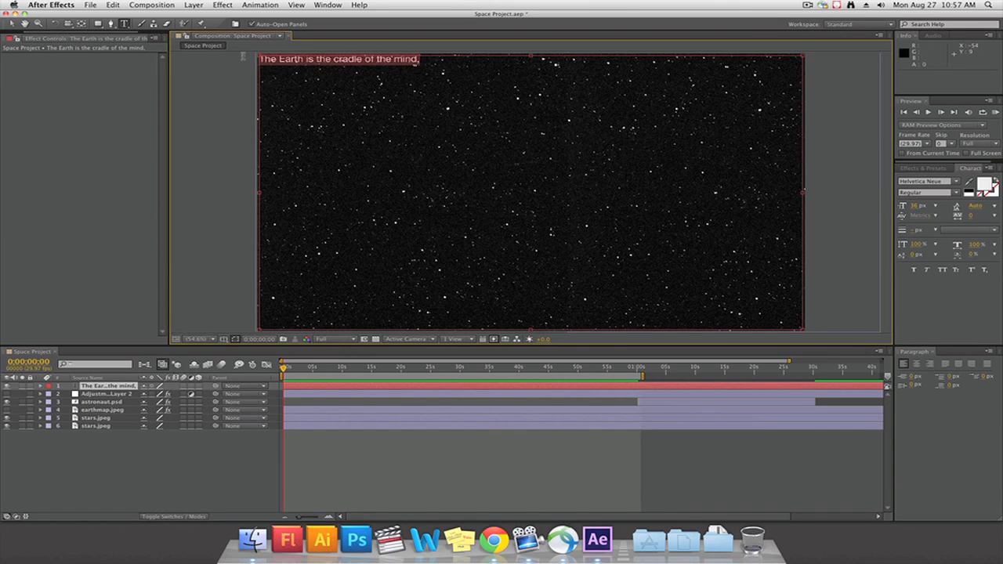
{"action": "left_click", "coordinate": [957, 183]}
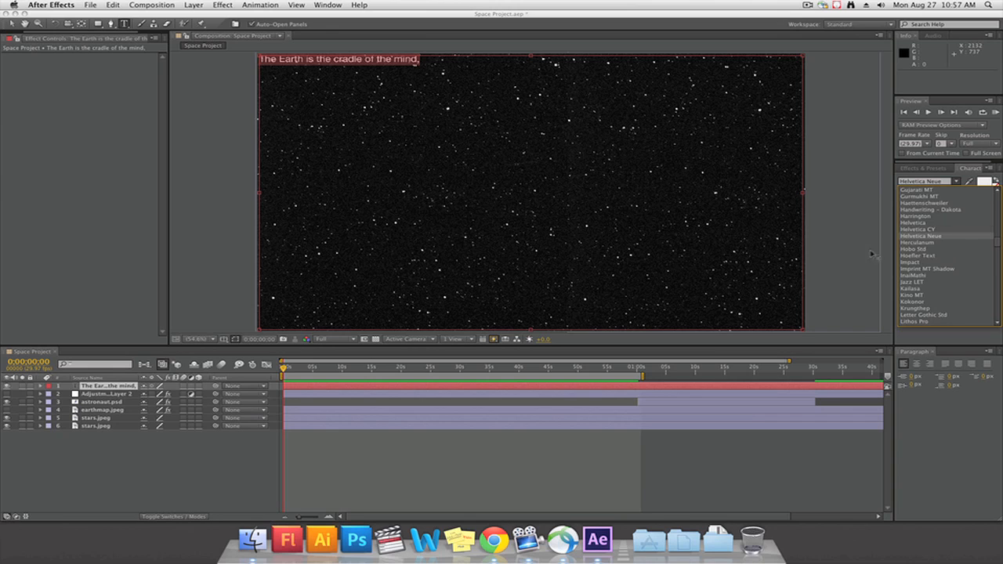
{"action": "left_click", "coordinate": [917, 236]}
{"action": "left_click", "coordinate": [956, 194]}
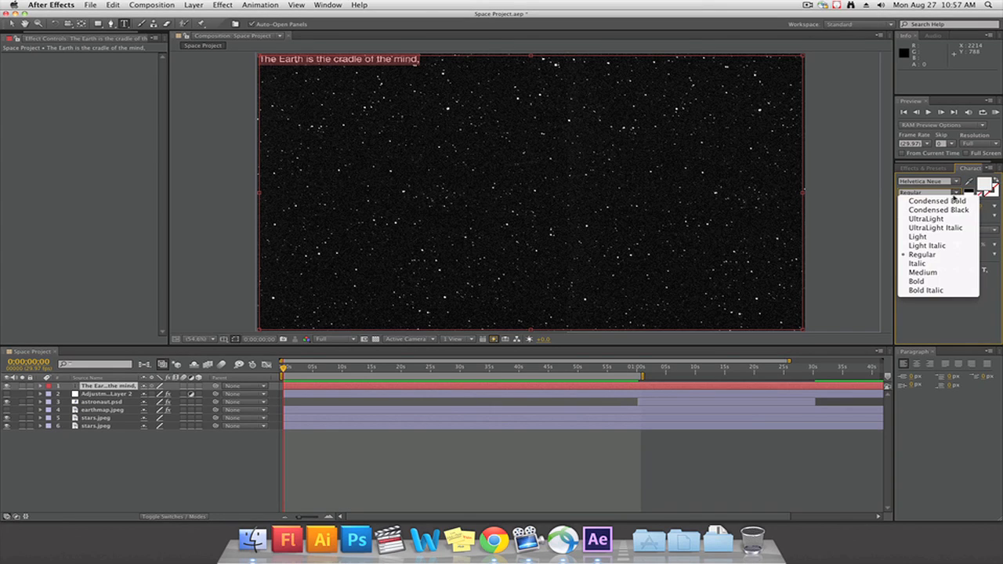
{"action": "left_click", "coordinate": [954, 202]}
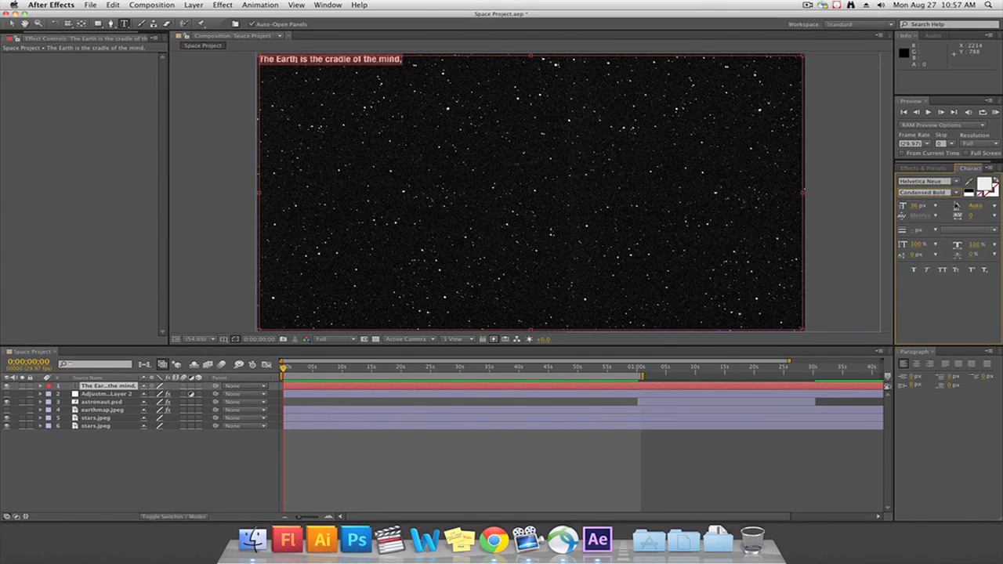
{"action": "left_click", "coordinate": [943, 271]}
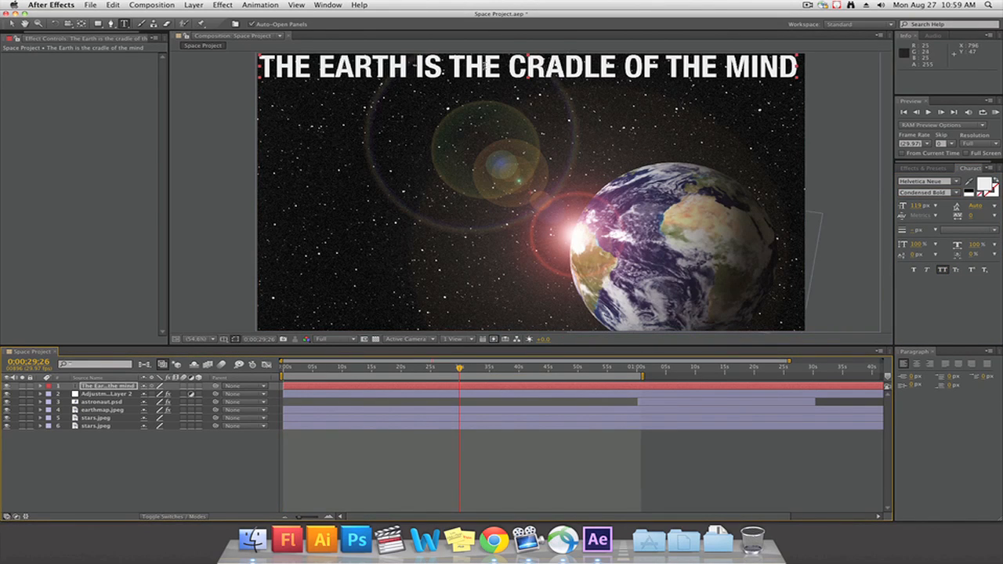
Create shapes from the full quote text, producing an outlines layer above the original text layer
{"action": "left_click", "coordinate": [471, 71]}
{"action": "left_click_drag", "start_coordinate": [799, 69], "coordinate": [259, 41]}
{"action": "right_click", "coordinate": [296, 68]}
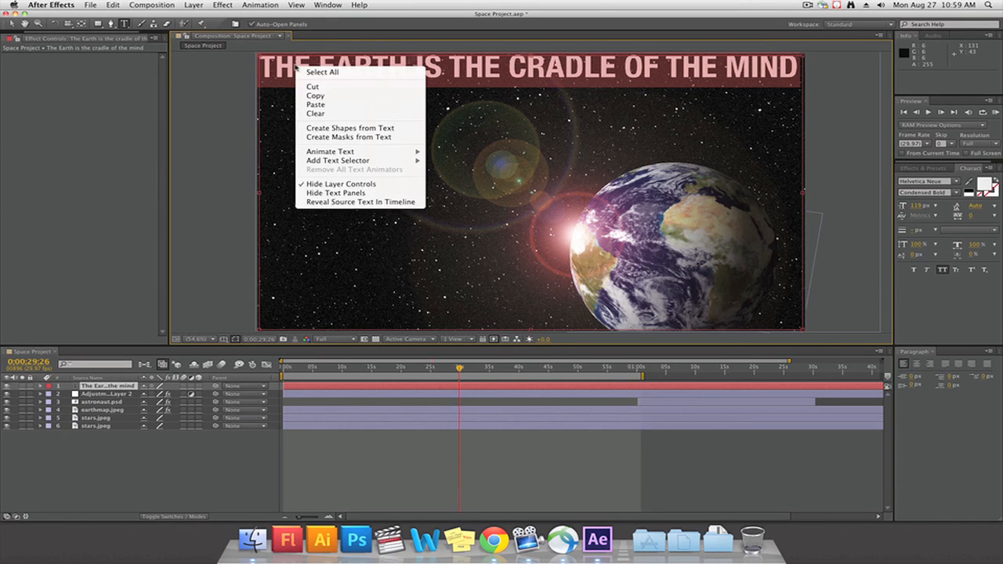
{"action": "left_click", "coordinate": [348, 128]}
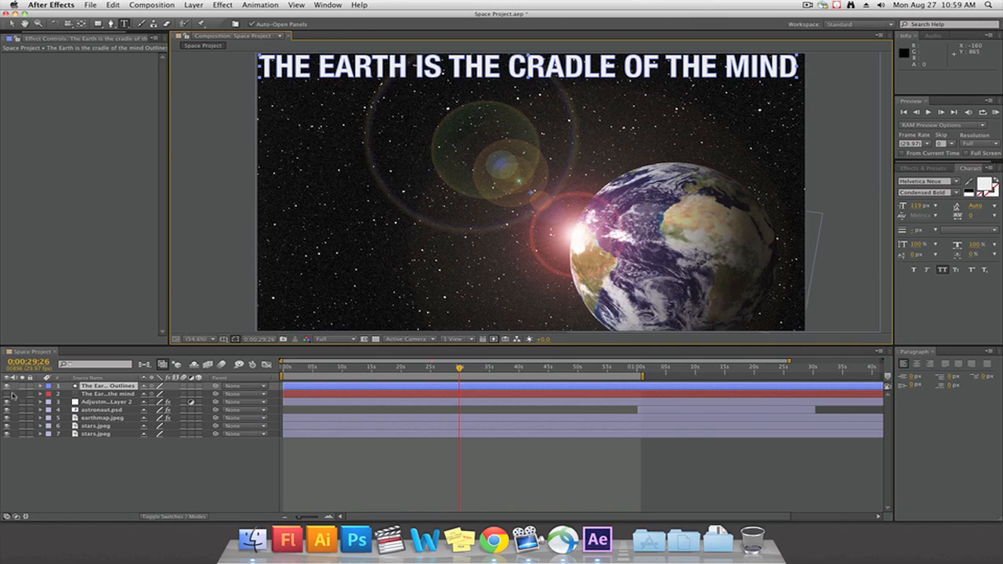
{"action": "left_click", "coordinate": [8, 396]}
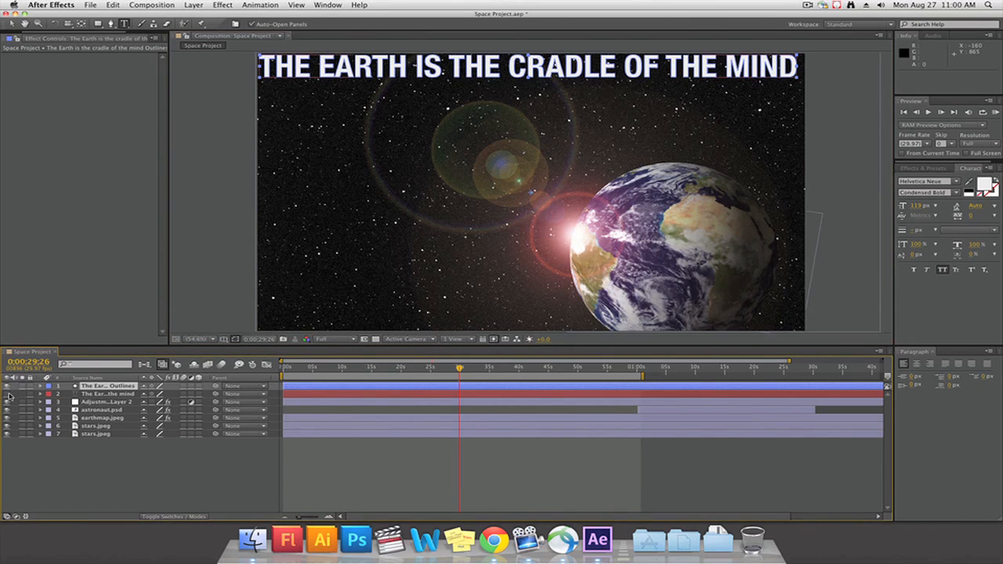
{"action": "left_click", "coordinate": [8, 388]}
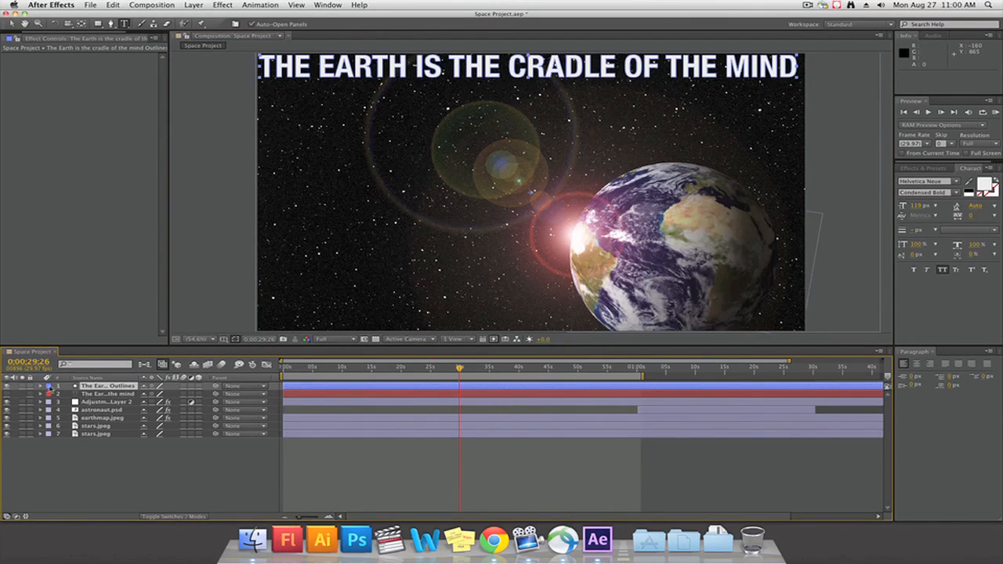
Expand the outlines layer and its Contents to reveal the individual letter shapes
{"action": "left_click", "coordinate": [40, 386]}
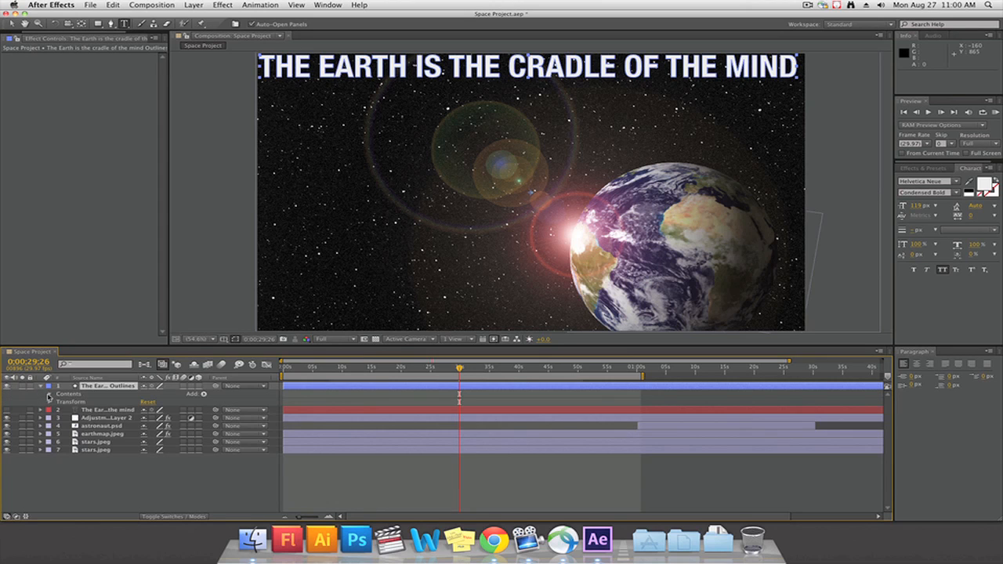
{"action": "left_click", "coordinate": [49, 394]}
{"action": "scroll", "coordinate": [116, 405], "scroll_direction": "down", "scroll_amount": 5}
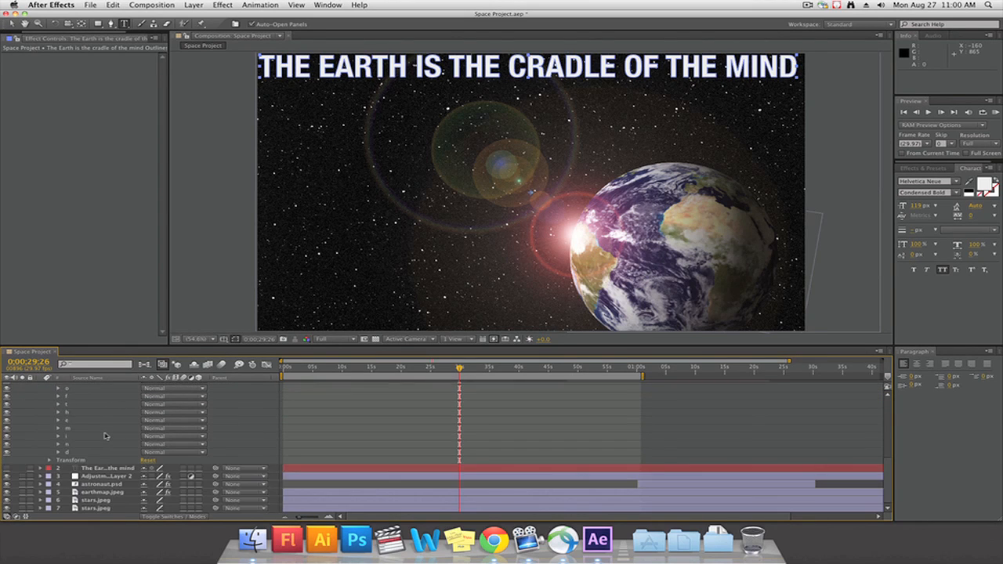
{"action": "scroll", "coordinate": [104, 435], "scroll_direction": "up", "scroll_amount": 5}
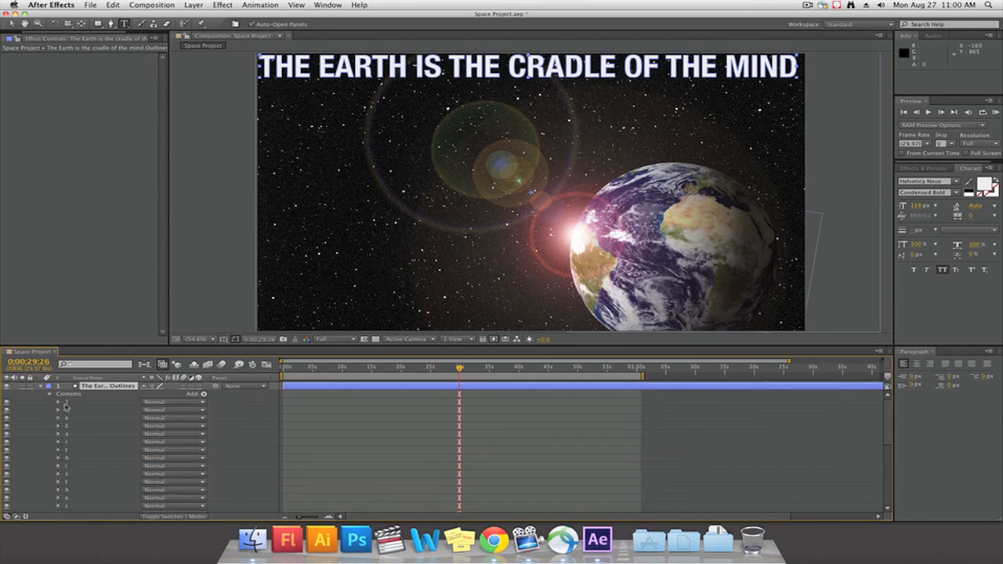
{"action": "left_click", "coordinate": [68, 403]}
{"action": "left_click", "coordinate": [68, 420], "text": "shift"}
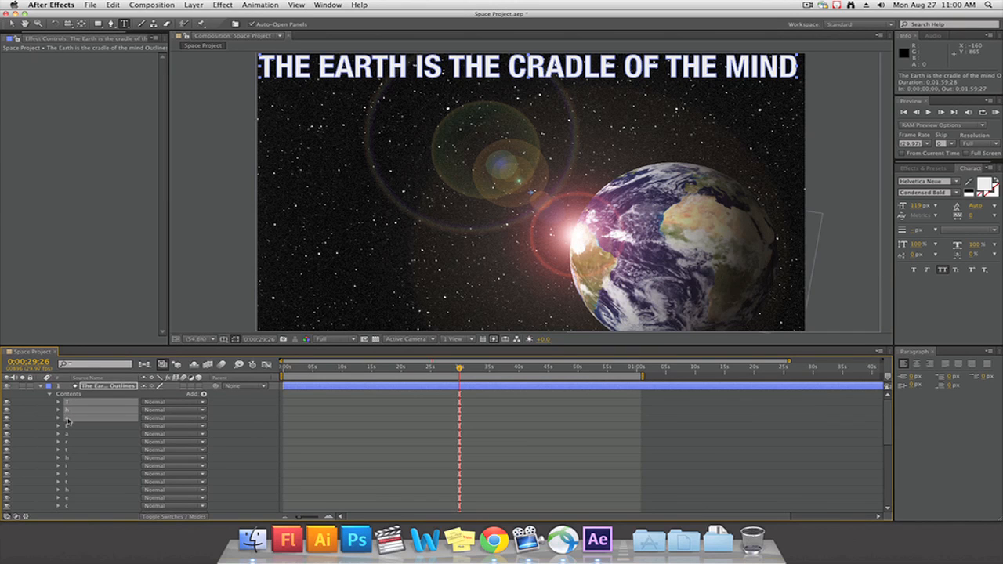
{"action": "key", "text": "super+g"}
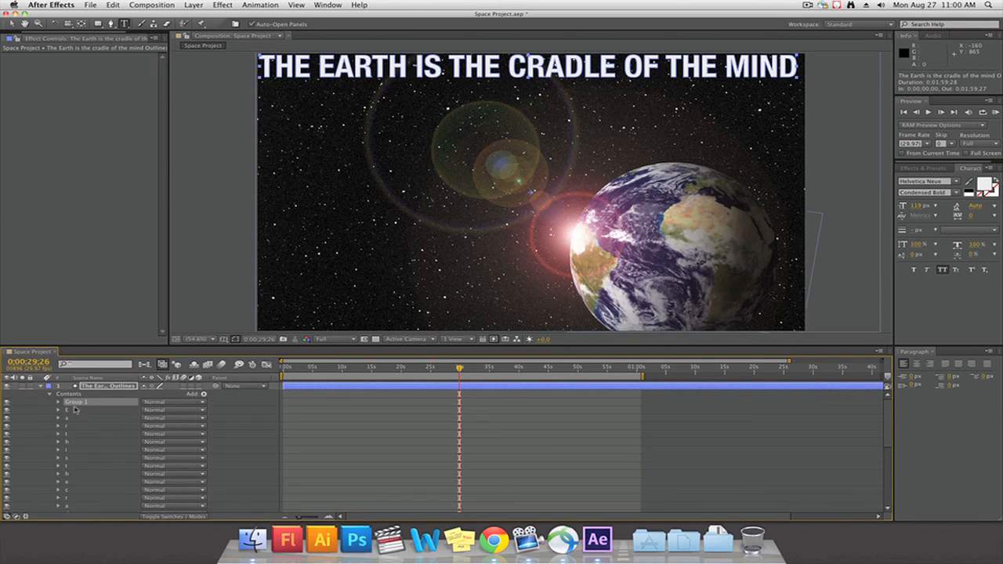
{"action": "key", "text": "super+z"}
Group the first three letter shapes T, h and e in the outlines layer and name the group The
{"action": "left_click", "coordinate": [68, 404]}
{"action": "left_click", "coordinate": [68, 421], "text": "shift"}
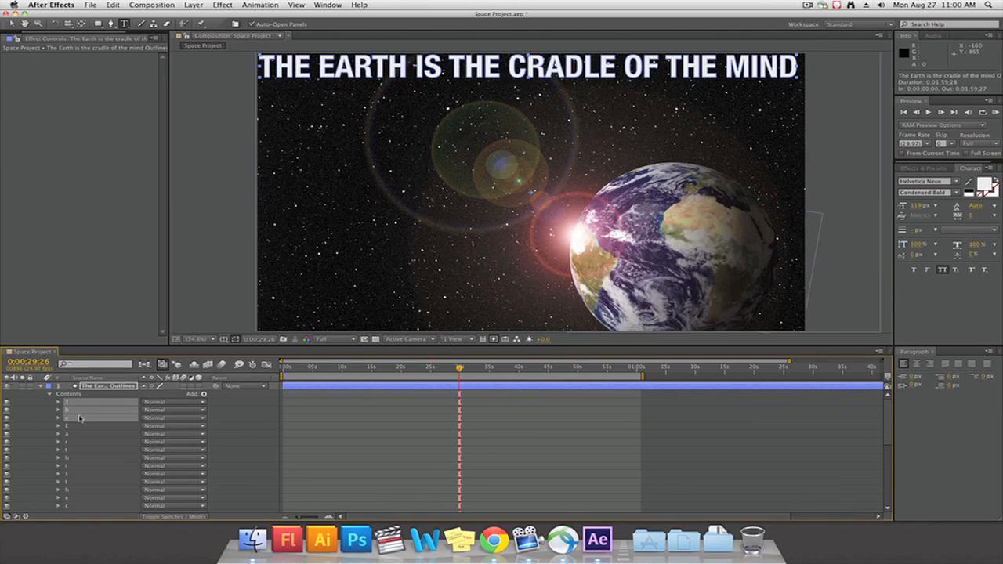
{"action": "key", "text": "super+g"}
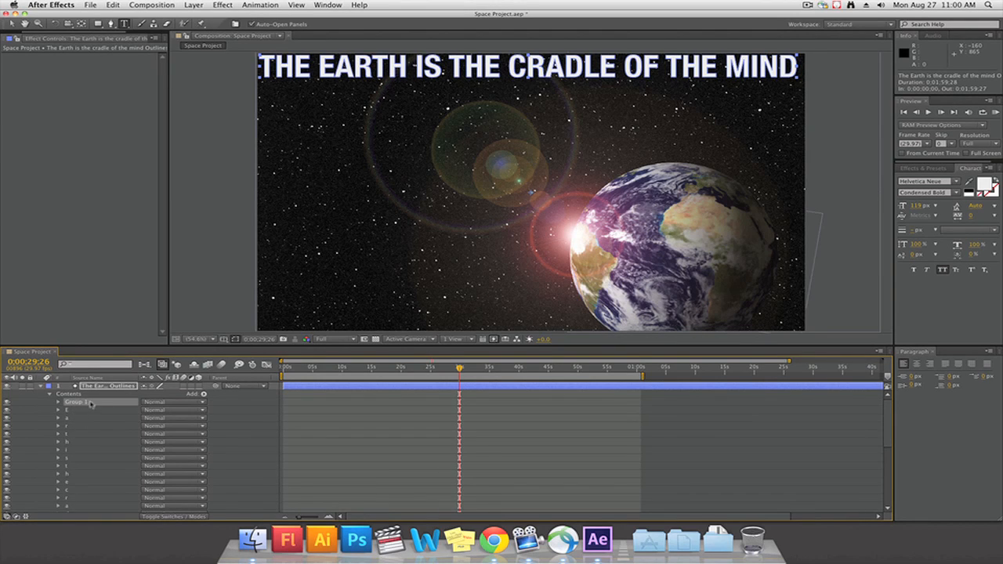
{"action": "right_click", "coordinate": [81, 406]}
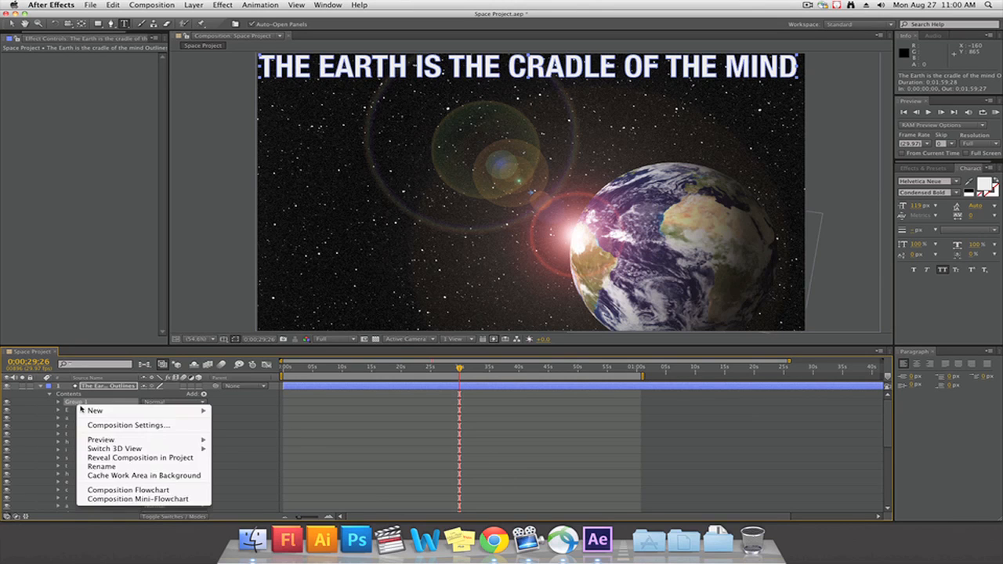
{"action": "key", "text": "Escape"}
{"action": "key", "text": "Return"}
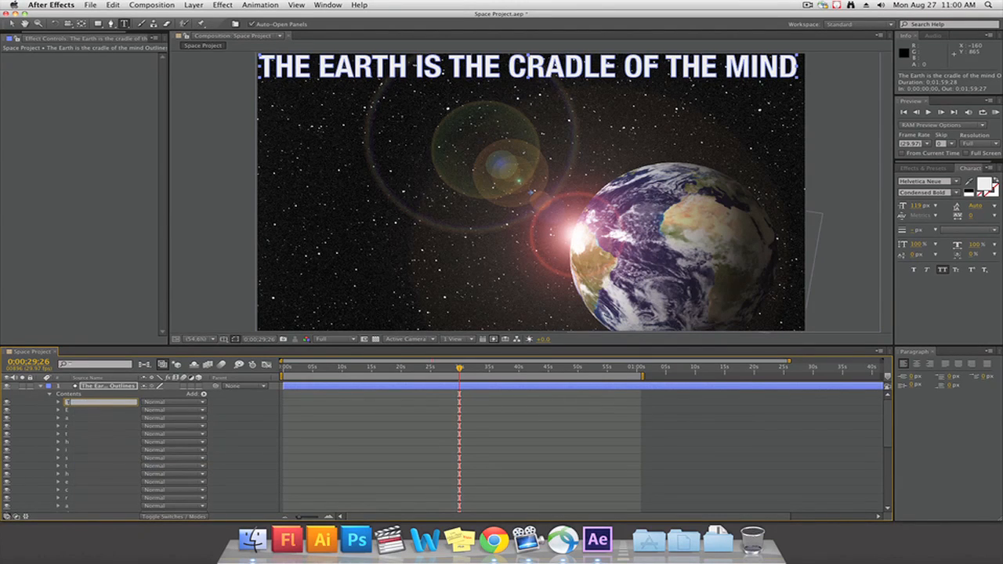
Group the letter shapes E, a, r, t and h in the outlines layer under the name Earth
{"action": "left_click", "coordinate": [68, 413]}
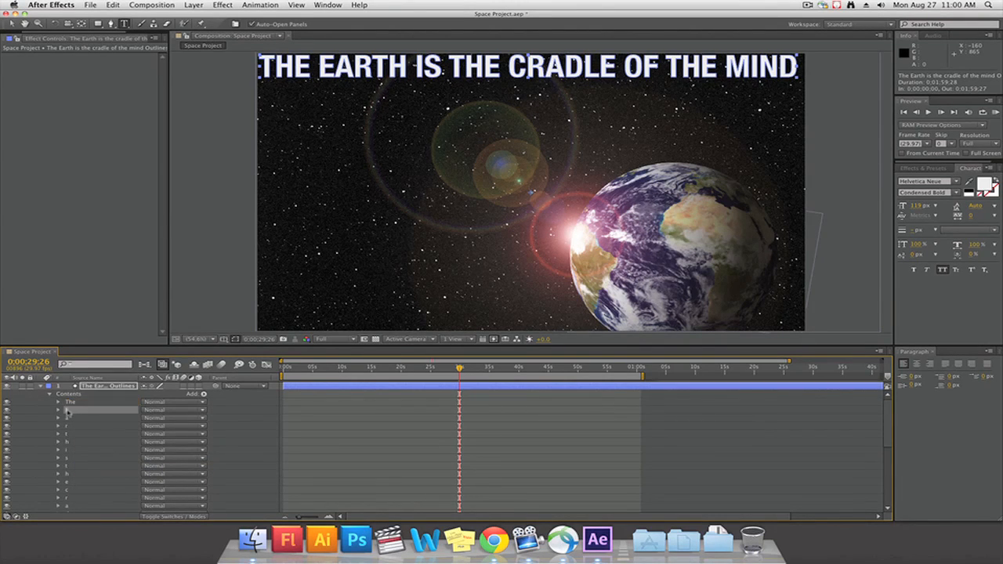
{"action": "left_click", "coordinate": [68, 443], "text": "shift"}
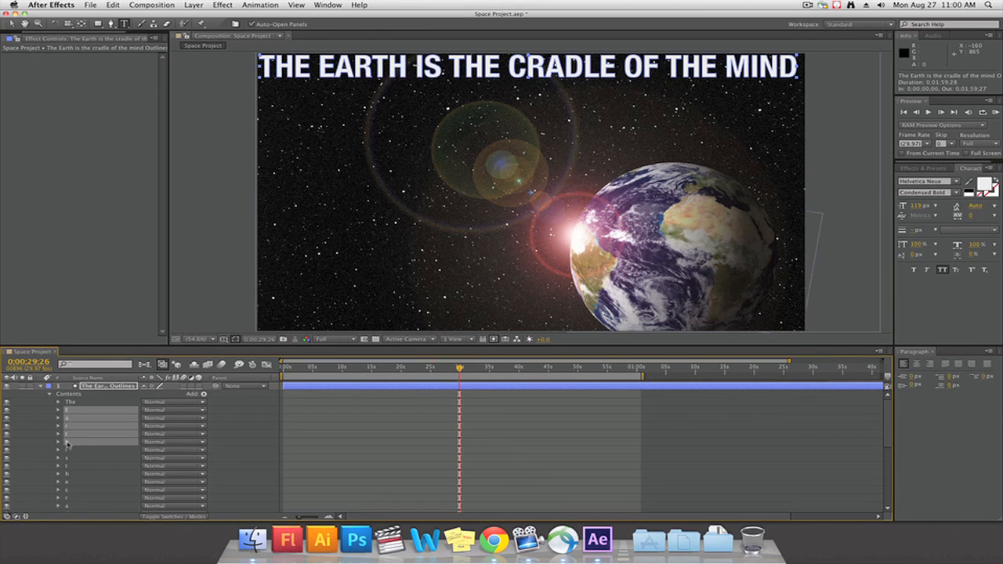
{"action": "left_click", "coordinate": [67, 421], "text": "shift"}
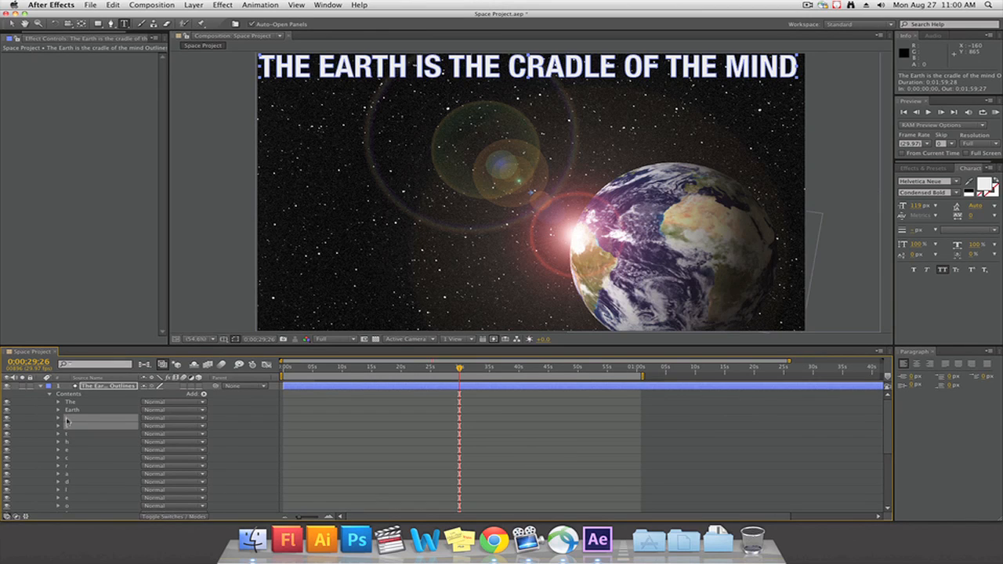
{"action": "right_click", "coordinate": [67, 421]}
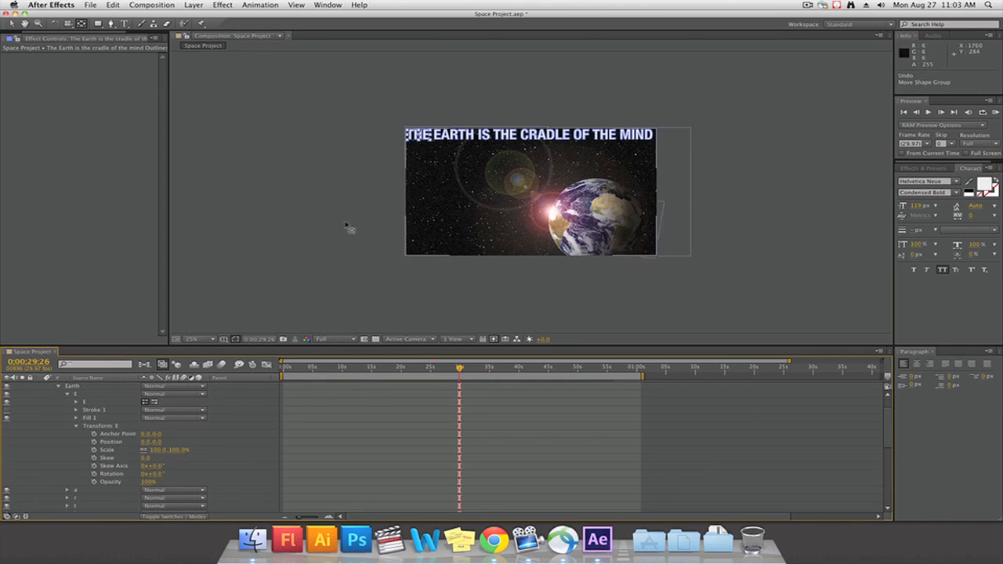
Collapse the letter E's properties and the Earth group in the outlines layer
{"action": "left_click", "coordinate": [76, 396]}
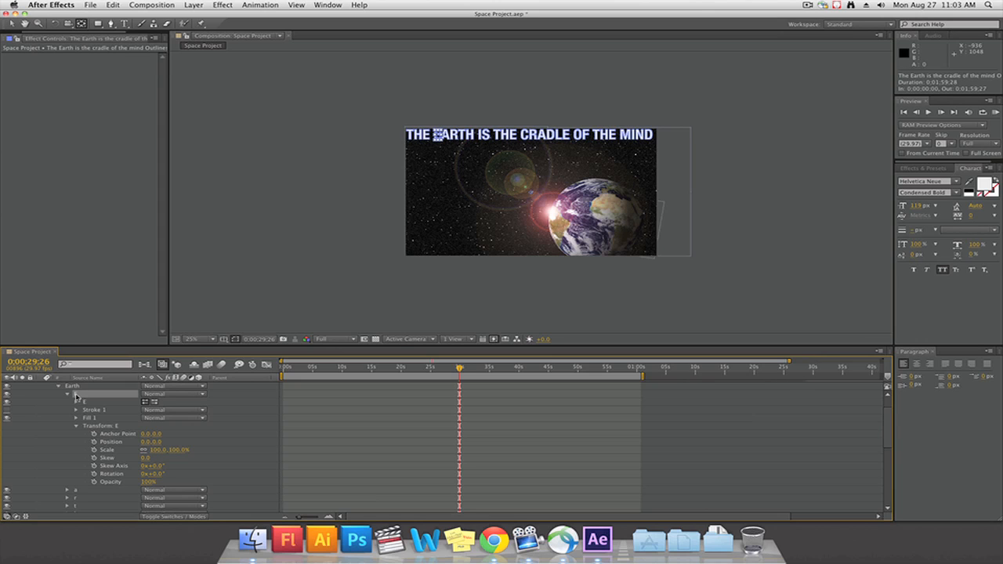
{"action": "scroll", "coordinate": [76, 396], "scroll_direction": "up", "scroll_amount": 1}
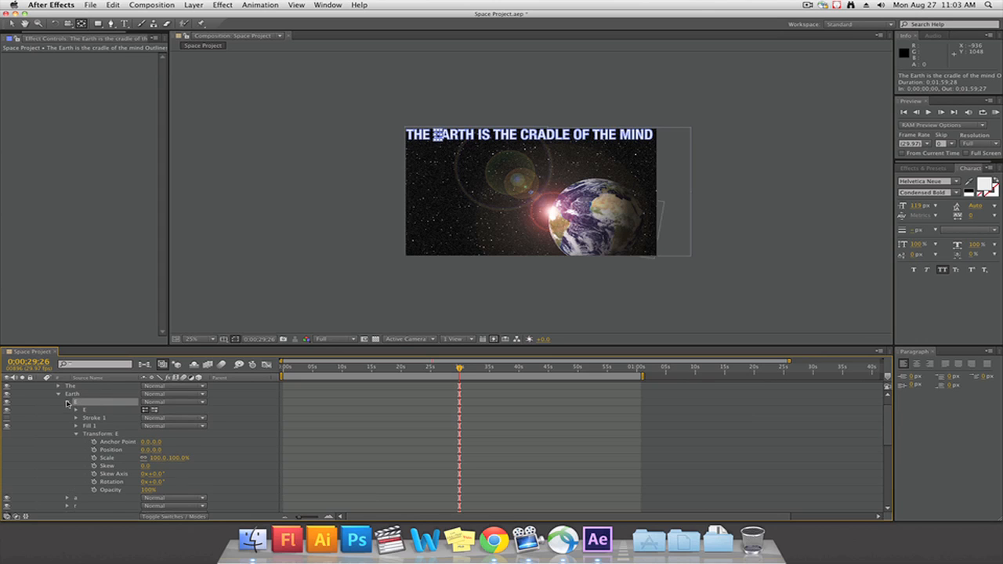
{"action": "left_click", "coordinate": [67, 402]}
{"action": "left_click", "coordinate": [61, 395]}
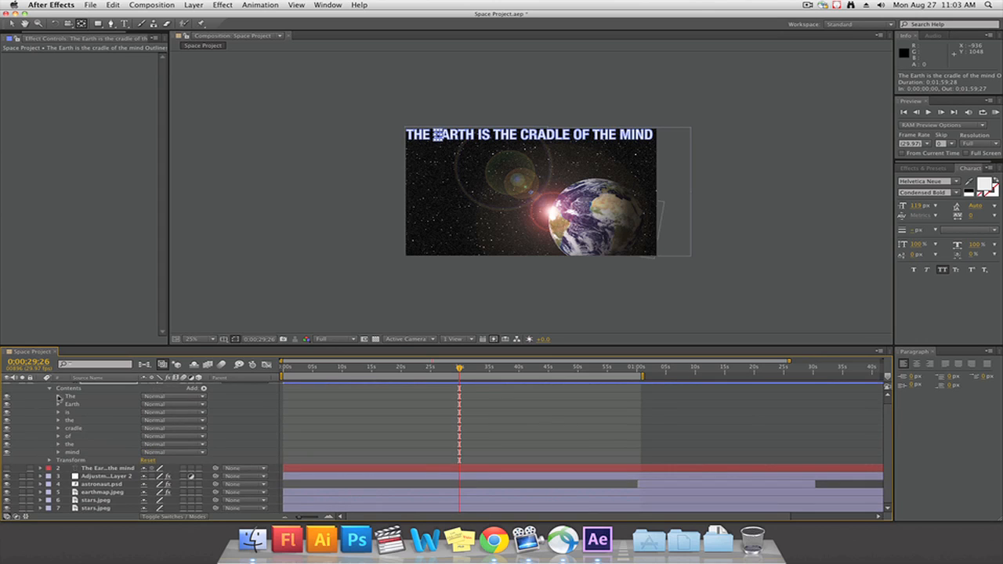
Expand the The group and move the anchor point of its letter T onto the centre of the letter
{"action": "left_click", "coordinate": [58, 397]}
{"action": "left_click", "coordinate": [78, 405]}
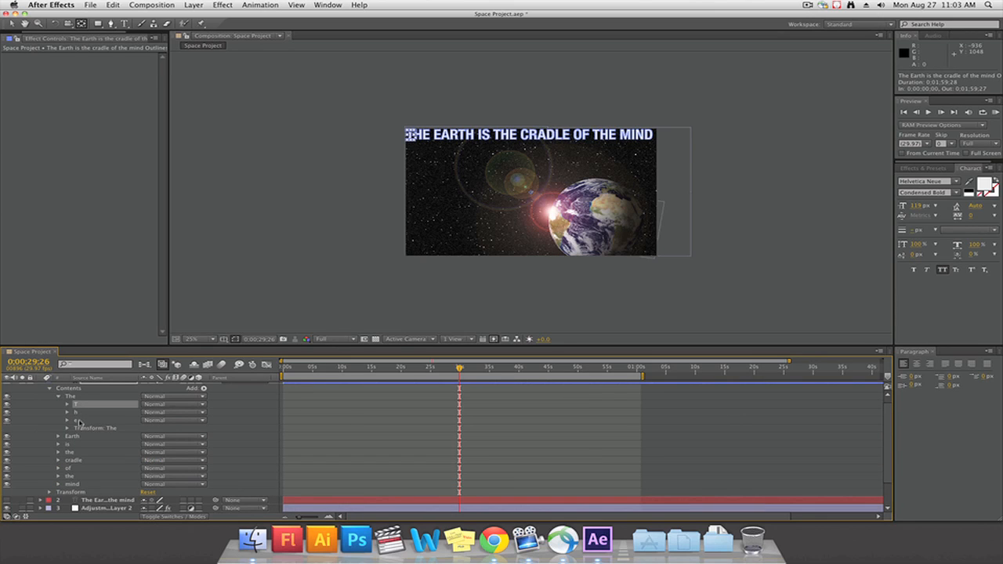
{"action": "left_click_drag", "start_coordinate": [532, 193], "coordinate": [470, 166]}
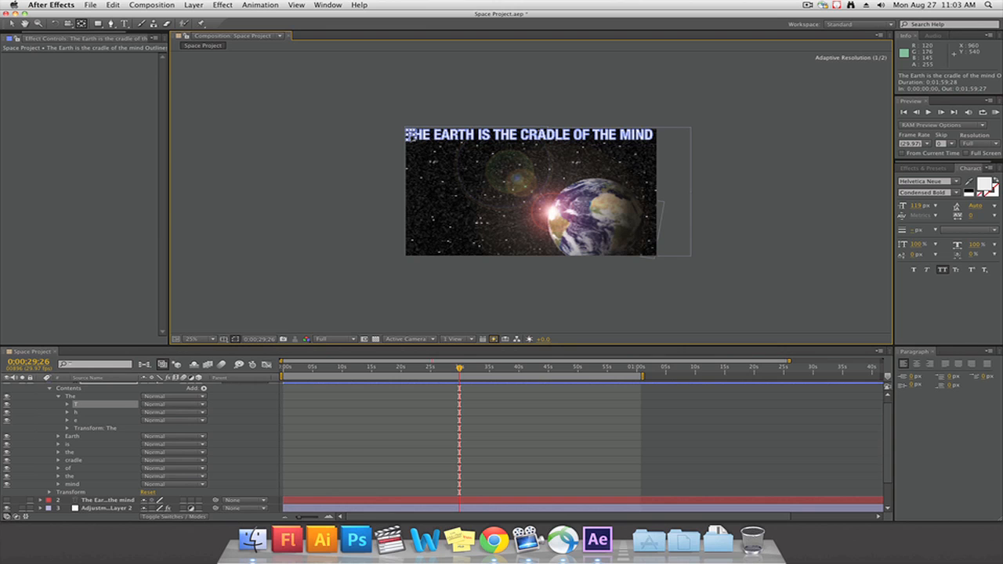
{"action": "left_click_drag", "start_coordinate": [411, 136], "coordinate": [410, 135]}
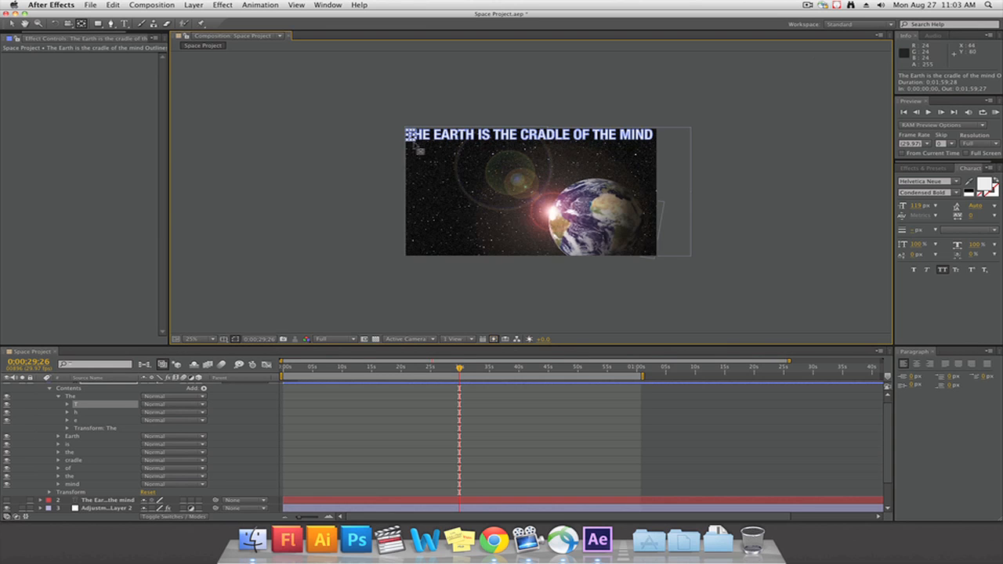
{"action": "scroll", "coordinate": [444, 217], "scroll_direction": "up", "scroll_amount": 4}
{"action": "scroll", "coordinate": [443, 216], "scroll_direction": "down", "scroll_amount": 2}
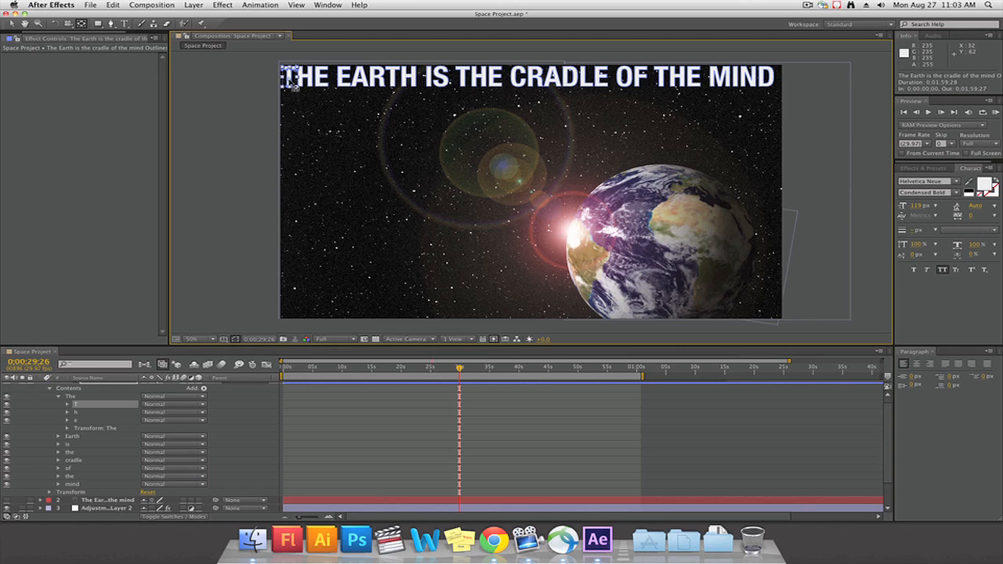
{"action": "left_click_drag", "start_coordinate": [291, 78], "coordinate": [290, 76]}
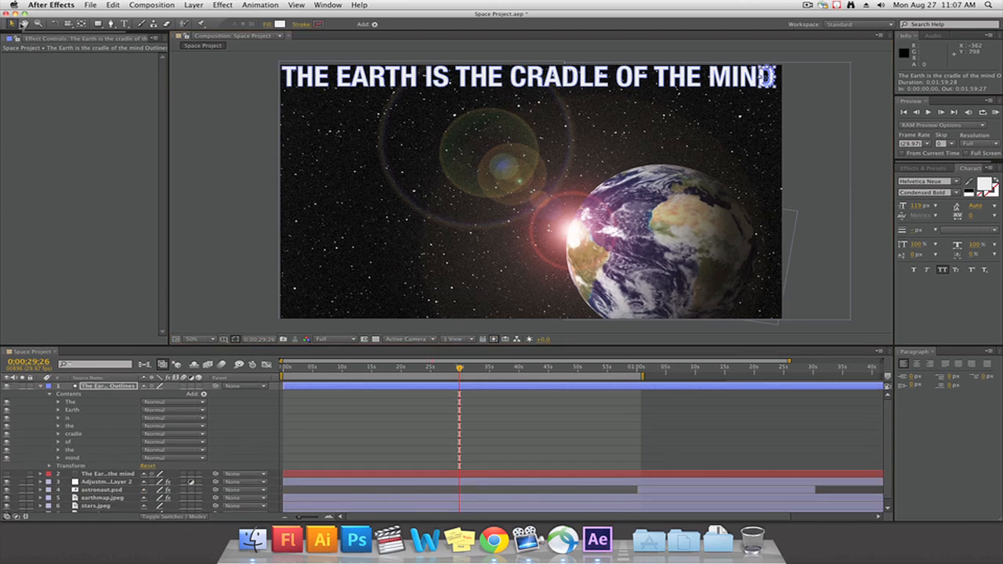
Move the word THE down into the frame, place EARTH below it, and shift IS down from the quote line
{"action": "left_click", "coordinate": [72, 402]}
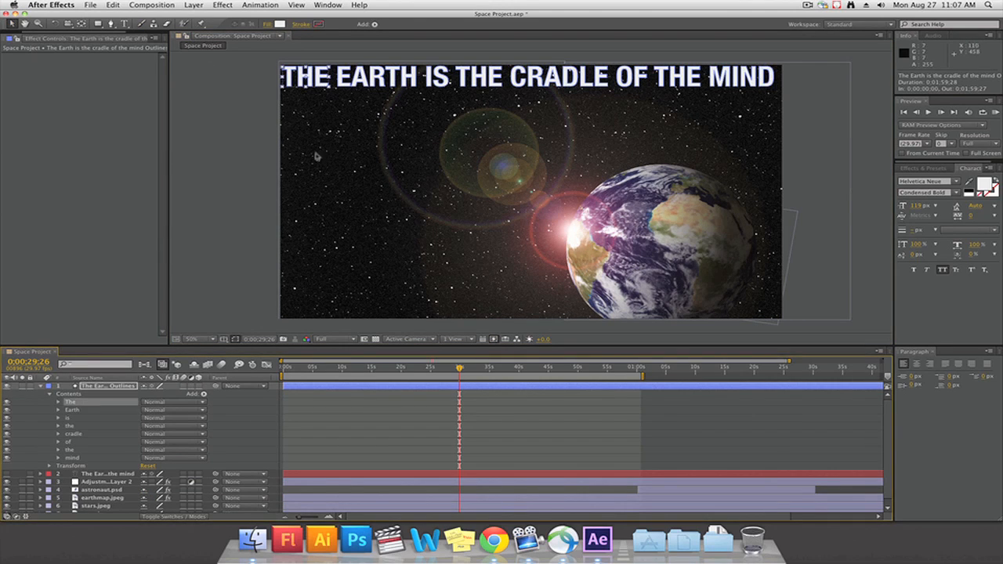
{"action": "left_click_drag", "start_coordinate": [306, 81], "coordinate": [360, 162]}
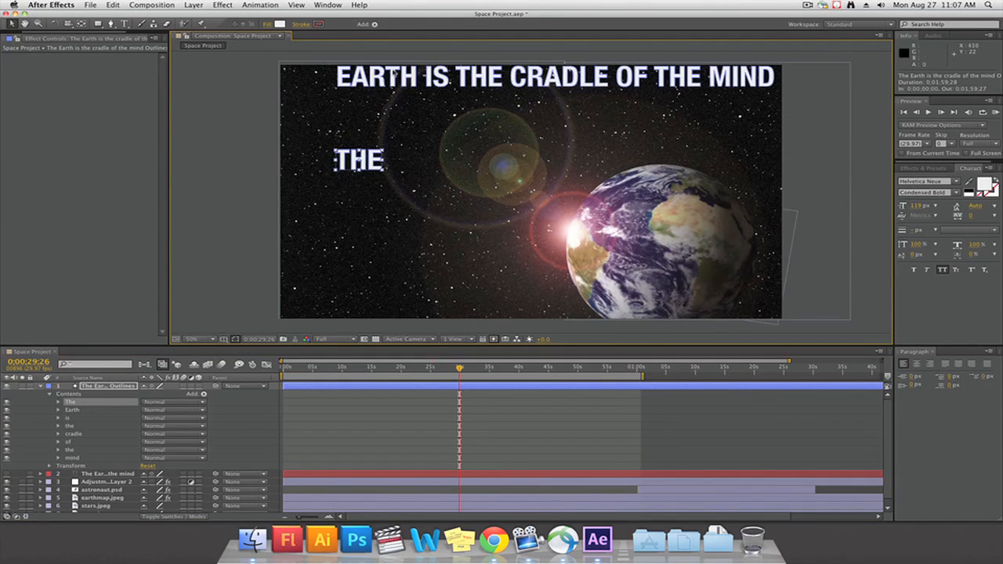
{"action": "left_click_drag", "start_coordinate": [382, 78], "coordinate": [369, 244]}
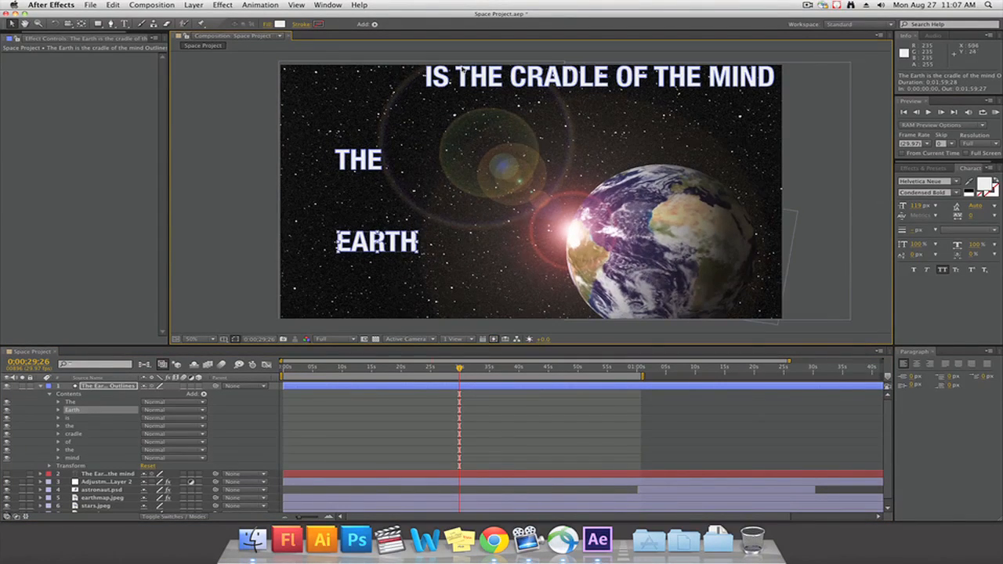
{"action": "left_click_drag", "start_coordinate": [448, 81], "coordinate": [449, 118]}
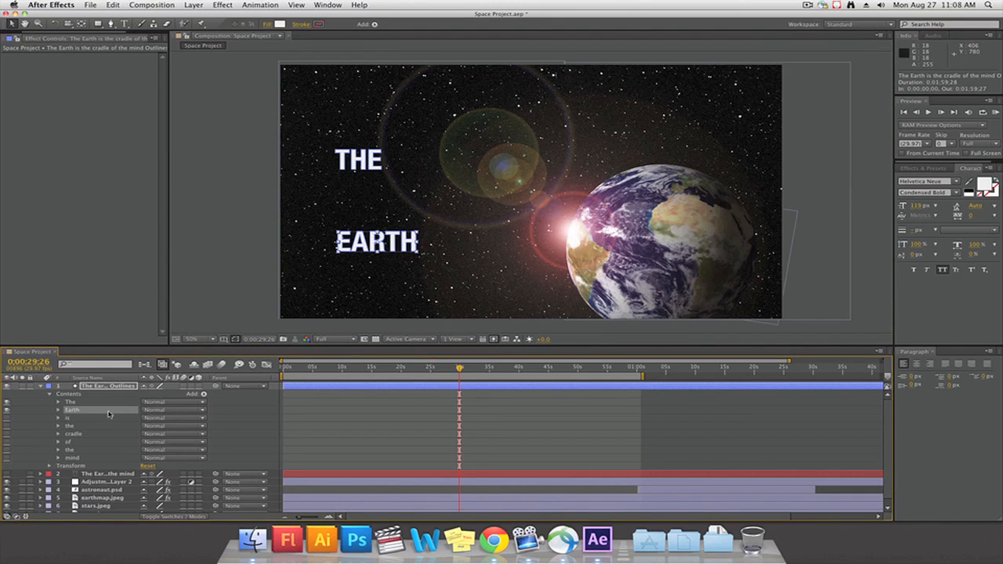
Expand the transform properties of the letter E in the Earth group and try scaling it up
{"action": "left_click", "coordinate": [60, 410]}
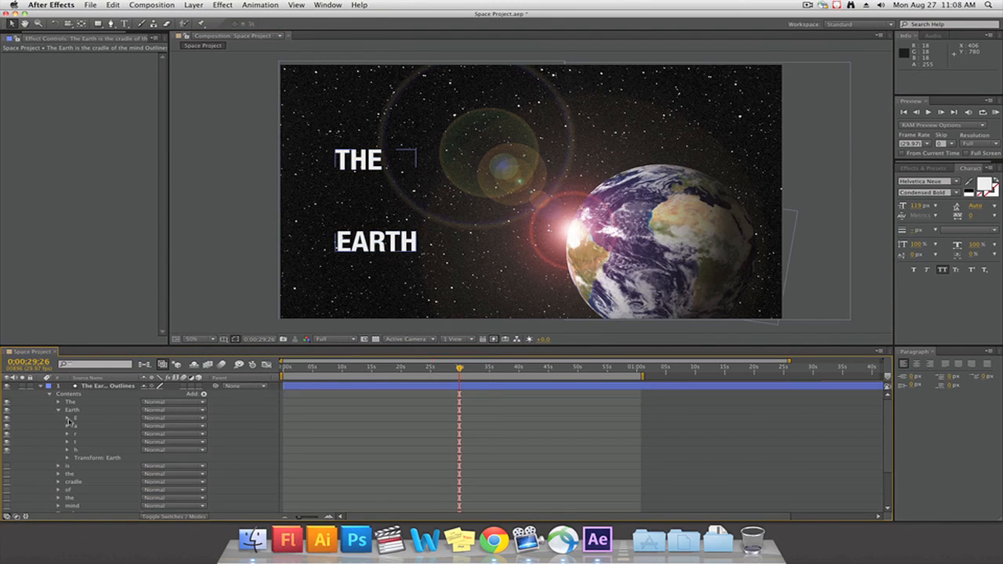
{"action": "left_click", "coordinate": [68, 418]}
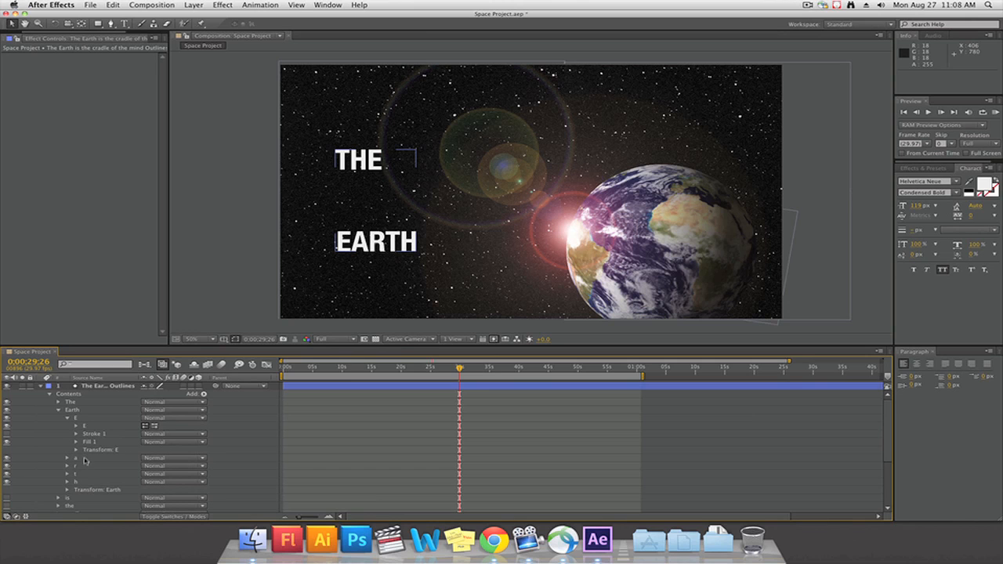
{"action": "left_click", "coordinate": [76, 451]}
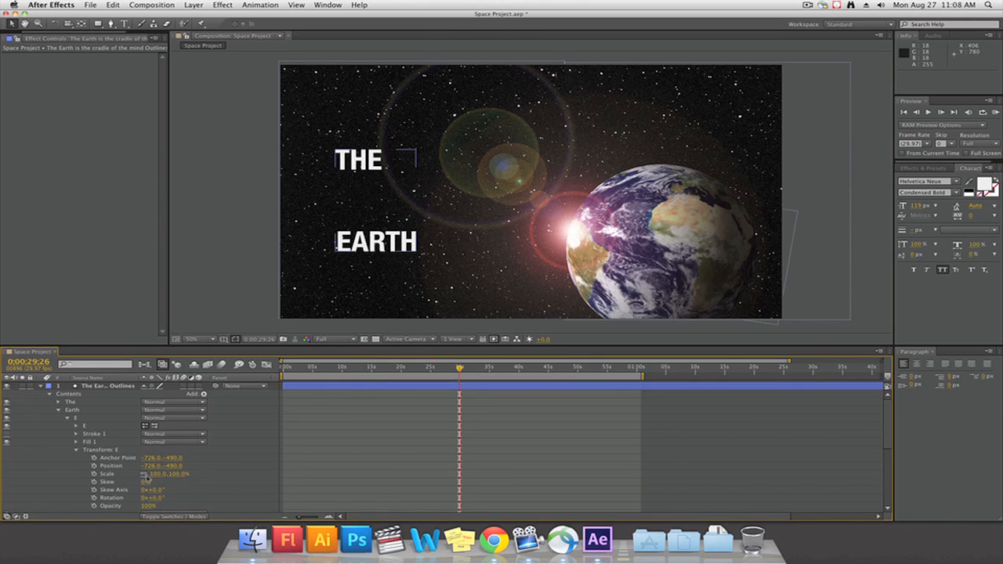
{"action": "left_click_drag", "start_coordinate": [152, 474], "coordinate": [225, 479]}
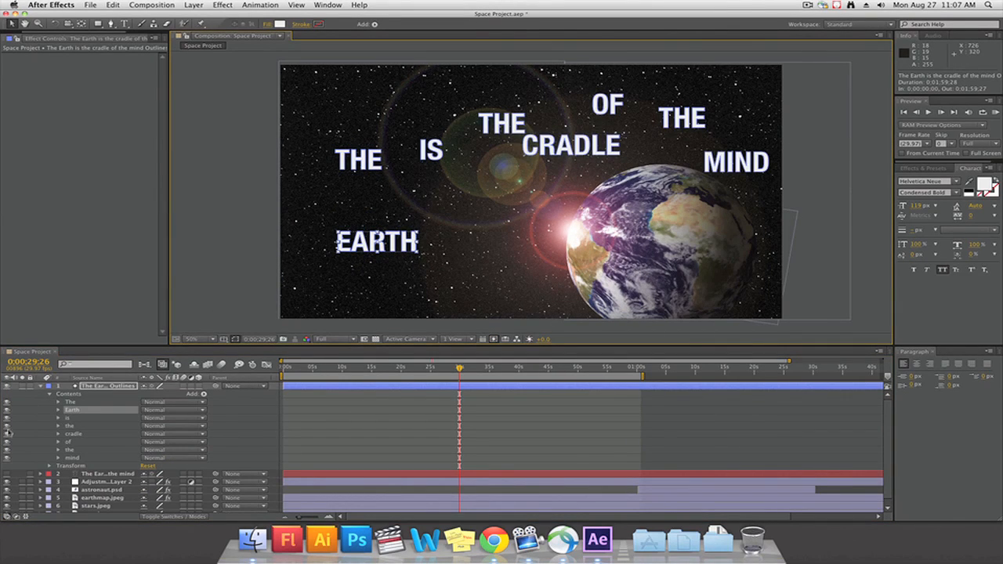
Hide the word groups from is through mind and scale the letter E in the Earth group to 203%
{"action": "left_click_drag", "start_coordinate": [7, 418], "coordinate": [7, 458]}
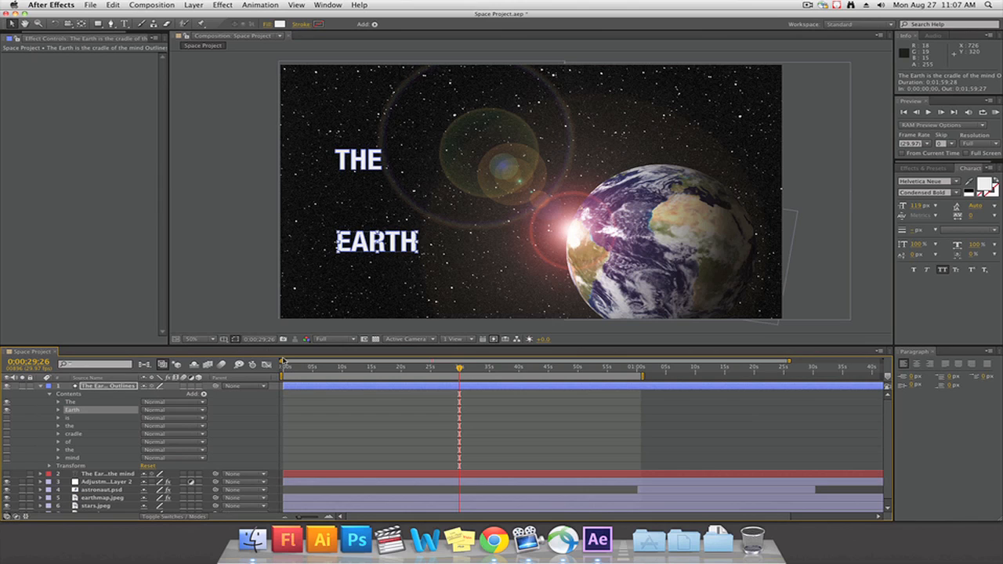
{"action": "left_click", "coordinate": [62, 413]}
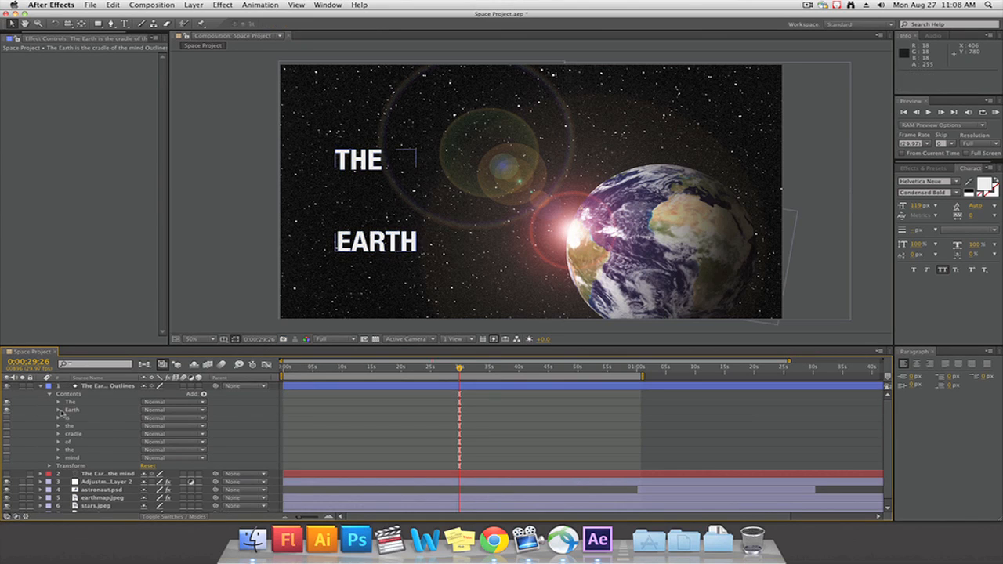
{"action": "left_click", "coordinate": [59, 411]}
{"action": "left_click", "coordinate": [67, 418]}
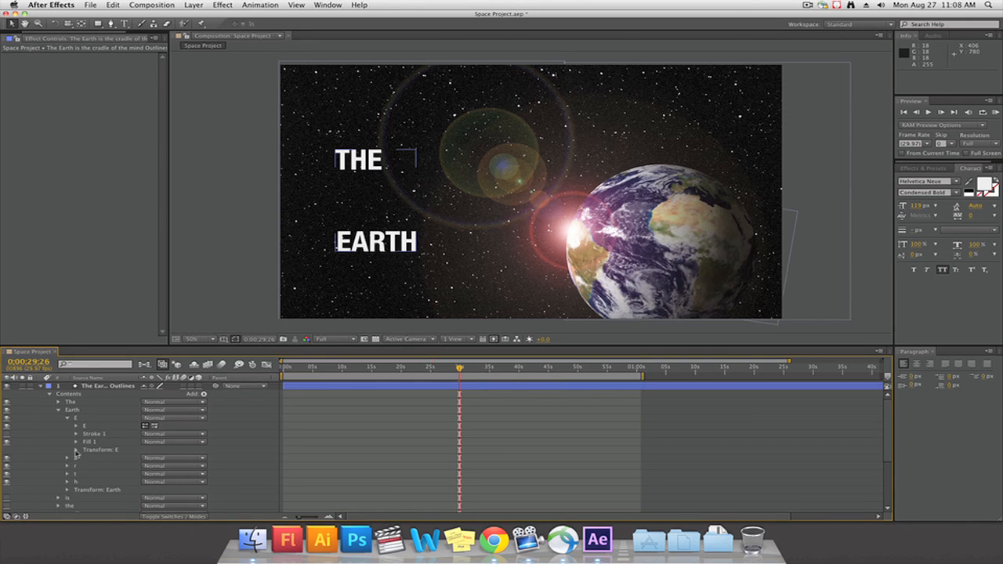
{"action": "left_click", "coordinate": [76, 451]}
{"action": "left_click_drag", "start_coordinate": [154, 474], "coordinate": [221, 482]}
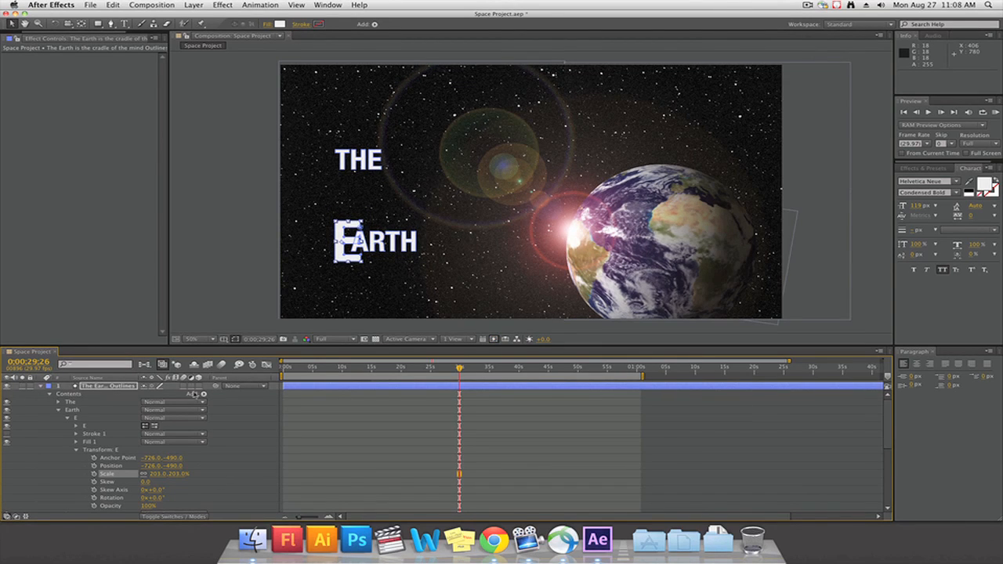
Try to reposition the enlarged letter E in EARTH, and undo the letter's changes
{"action": "left_click", "coordinate": [116, 466]}
{"action": "left_click_drag", "start_coordinate": [338, 256], "coordinate": [323, 233]}
{"action": "key", "text": "super+z"}
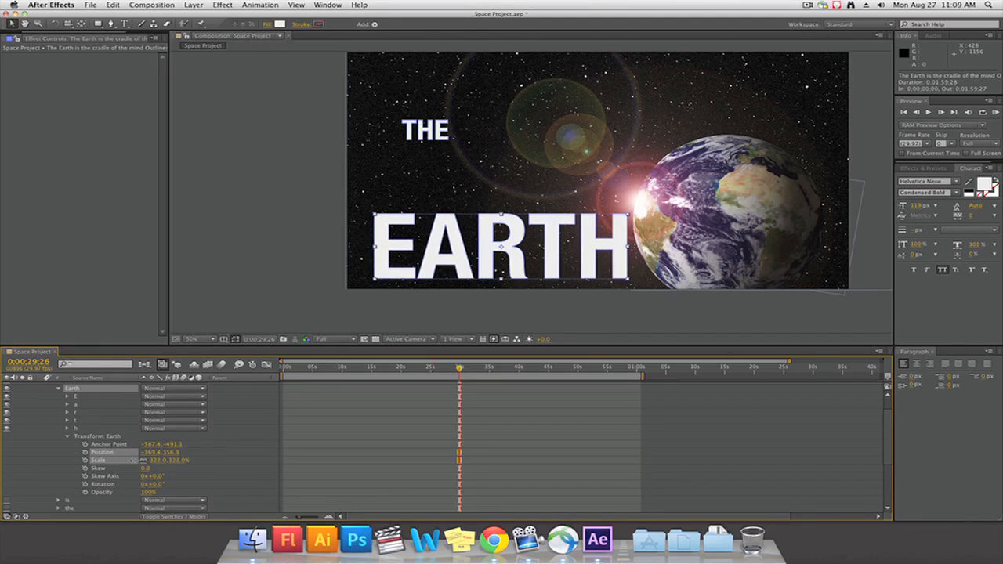
Scale the whole Earth group to 322% and place it above the globe with the first THE directly in front of it
{"action": "left_click", "coordinate": [134, 463]}
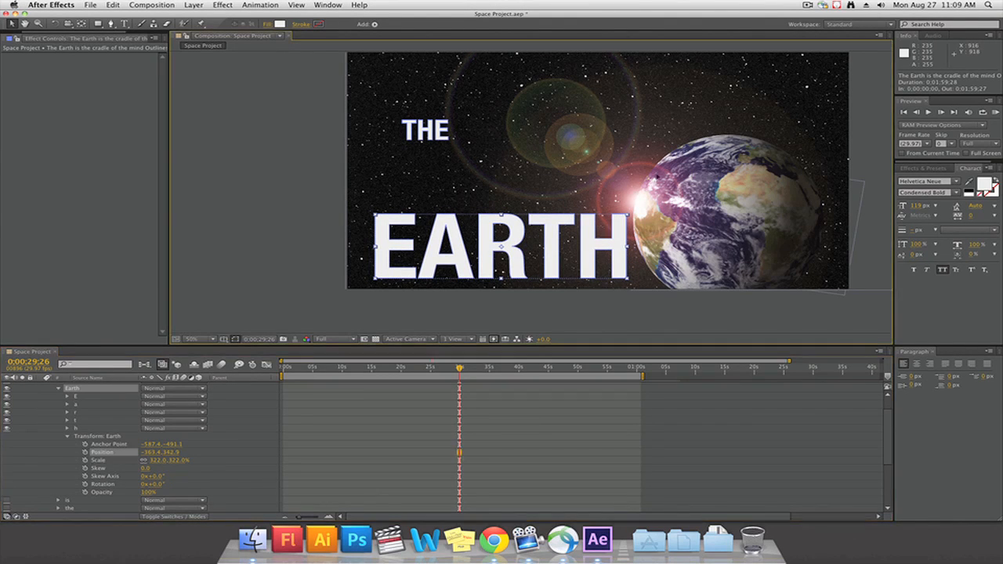
{"action": "left_click_drag", "start_coordinate": [625, 240], "coordinate": [799, 99]}
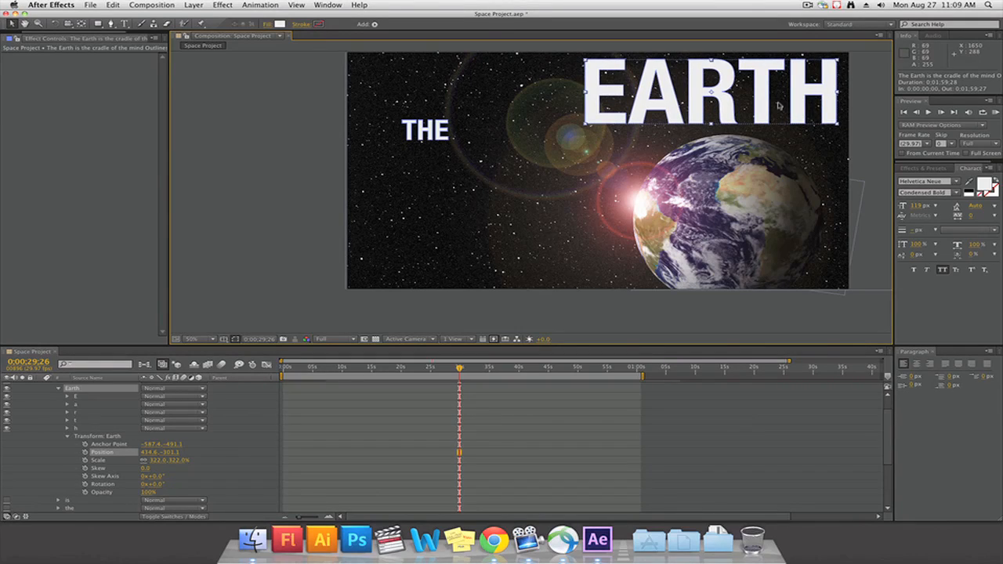
{"action": "left_click", "coordinate": [431, 128]}
{"action": "left_click_drag", "start_coordinate": [431, 128], "coordinate": [560, 69]}
Show the hidden words again and arrange them as IS THE above CRADLE, with OF THE MIND along the frame's lower edge
{"action": "scroll", "coordinate": [9, 455], "scroll_direction": "down", "scroll_amount": 5}
{"action": "left_click_drag", "start_coordinate": [7, 445], "coordinate": [8, 486]}
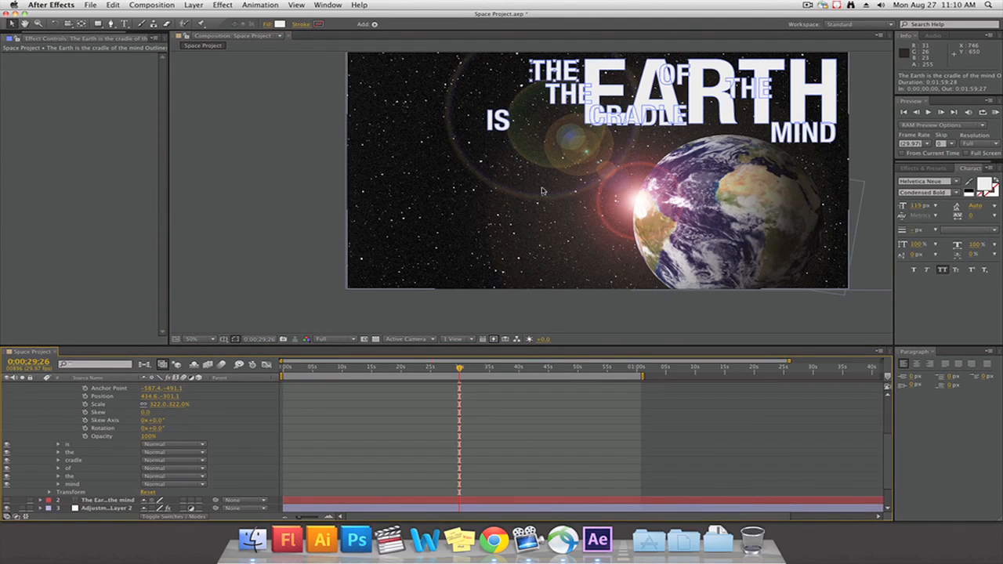
{"action": "left_click_drag", "start_coordinate": [508, 123], "coordinate": [390, 112]}
{"action": "left_click_drag", "start_coordinate": [563, 93], "coordinate": [422, 110]}
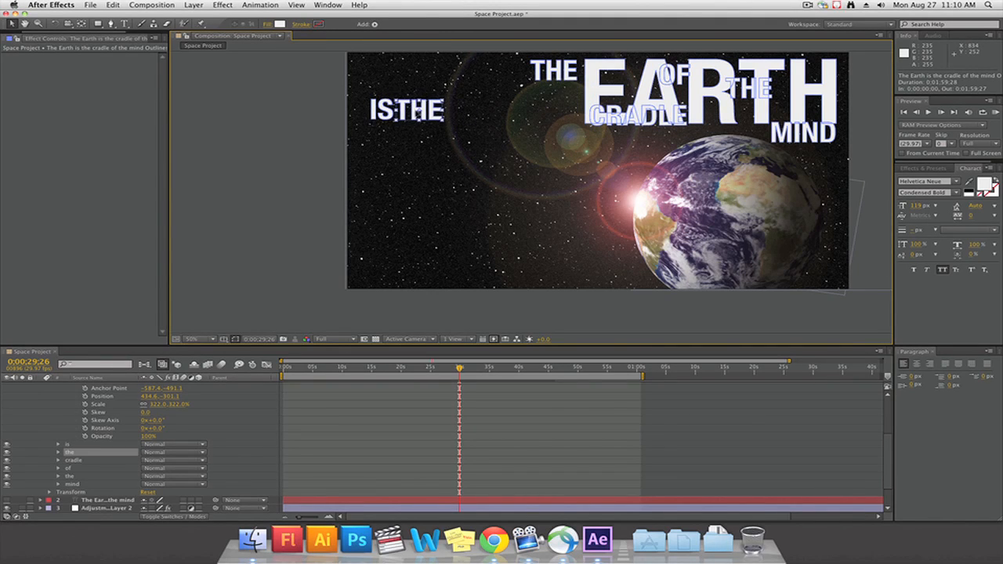
{"action": "left_click_drag", "start_coordinate": [631, 113], "coordinate": [450, 148]}
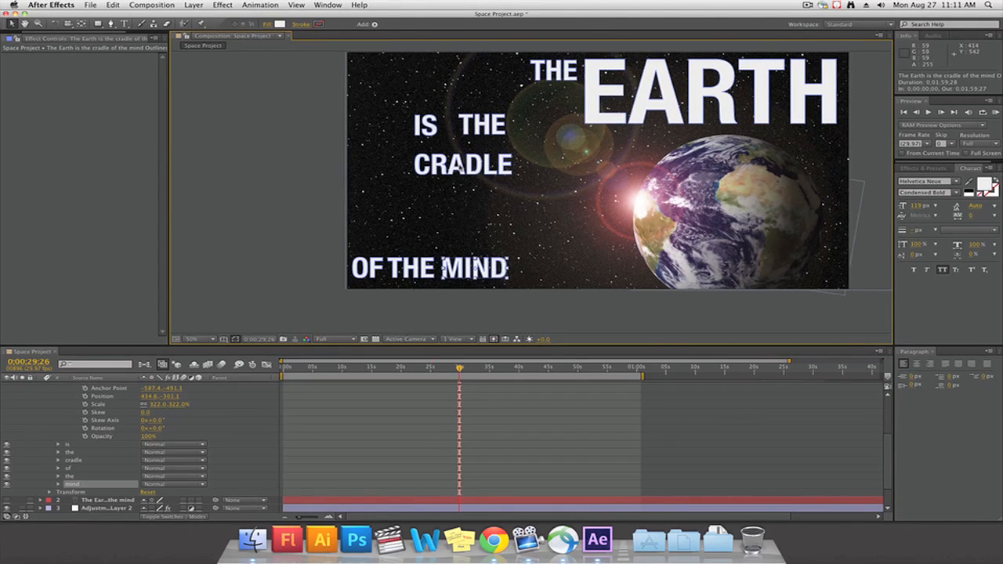
{"action": "left_click", "coordinate": [466, 167]}
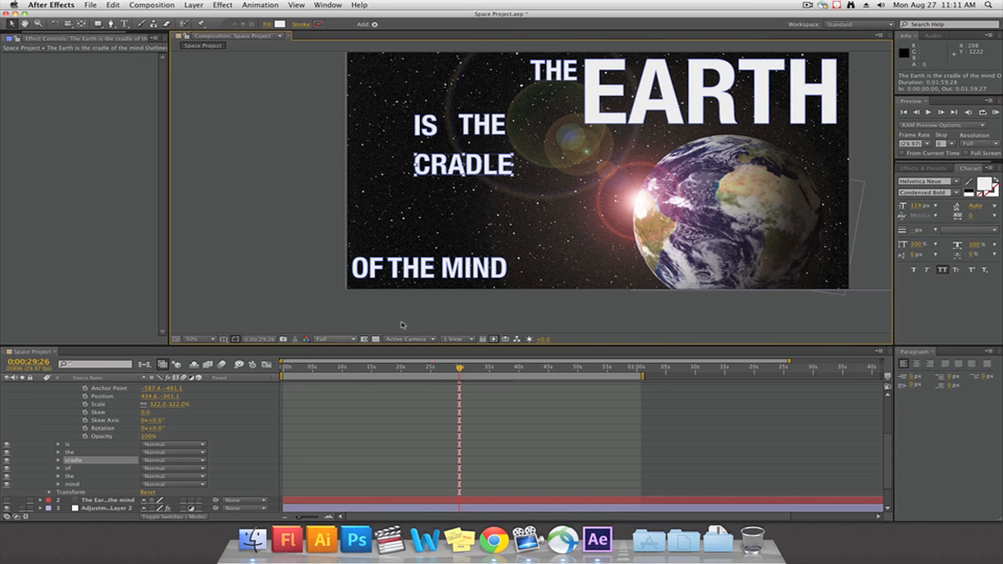
Expand the cradle group and move the anchor point of its letter c to the letter's bottom centre with the Pan Behind tool
{"action": "key", "text": "period"}
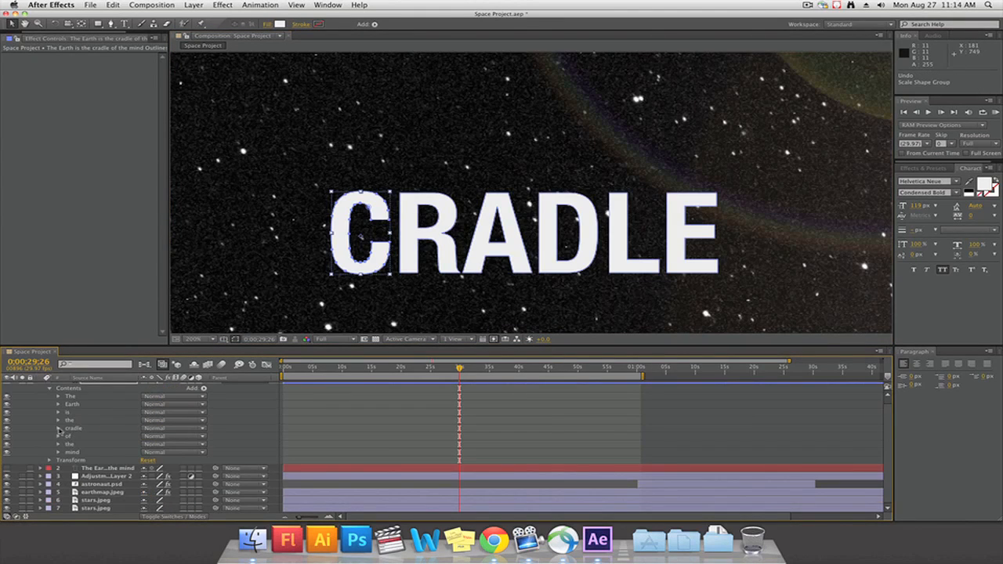
{"action": "left_click", "coordinate": [58, 429]}
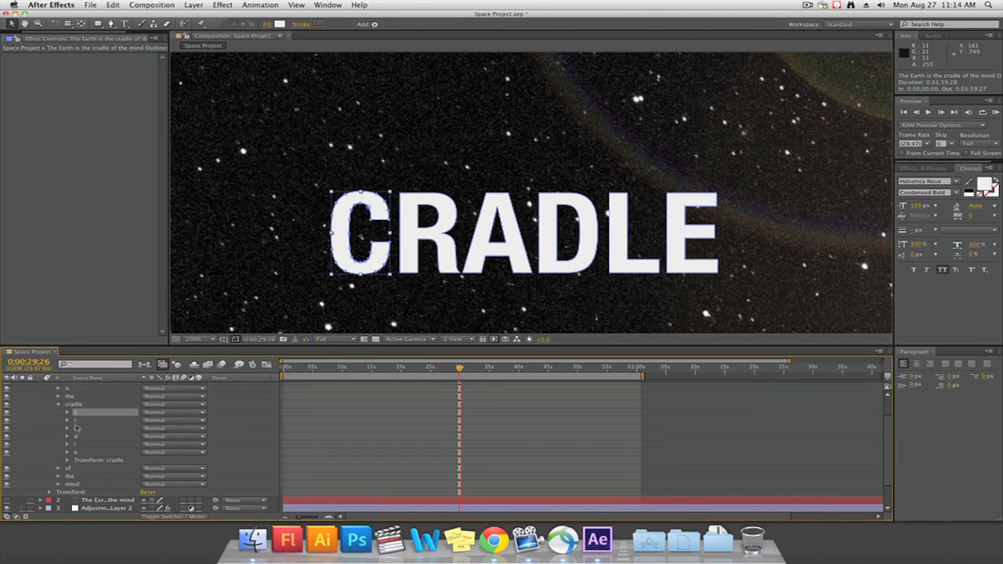
{"action": "left_click", "coordinate": [81, 24]}
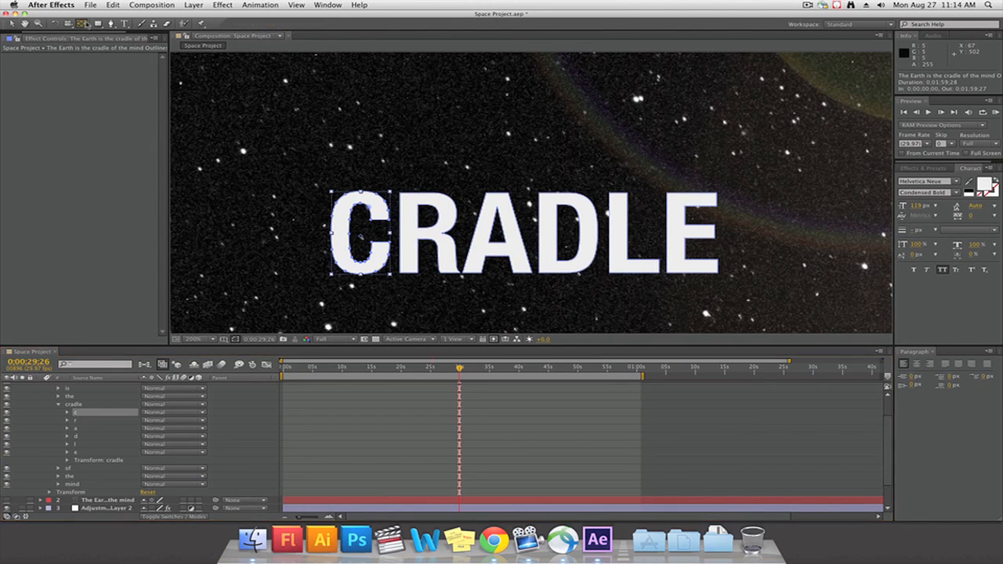
{"action": "left_click_drag", "start_coordinate": [361, 236], "coordinate": [362, 238]}
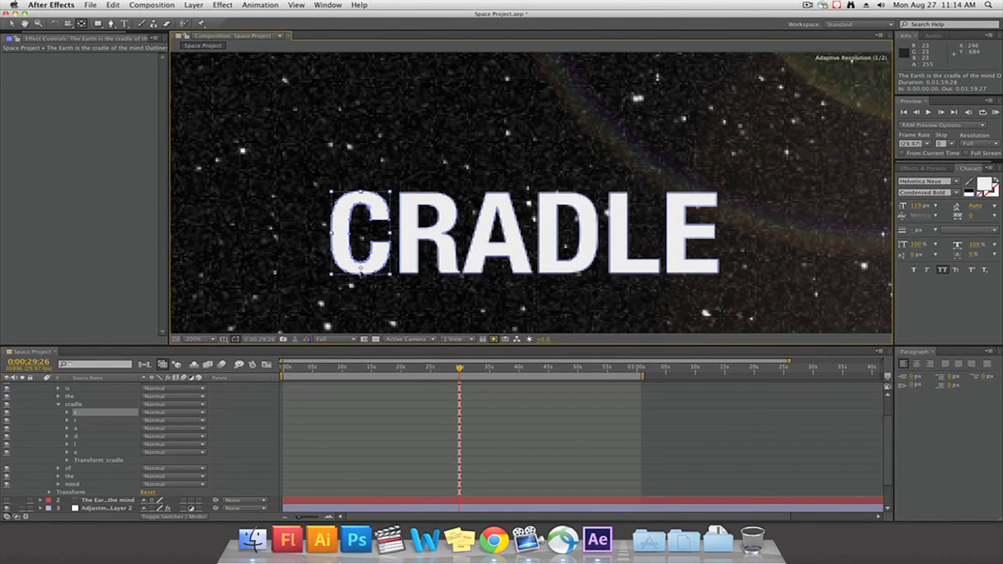
{"action": "left_click_drag", "start_coordinate": [360, 276], "coordinate": [361, 275]}
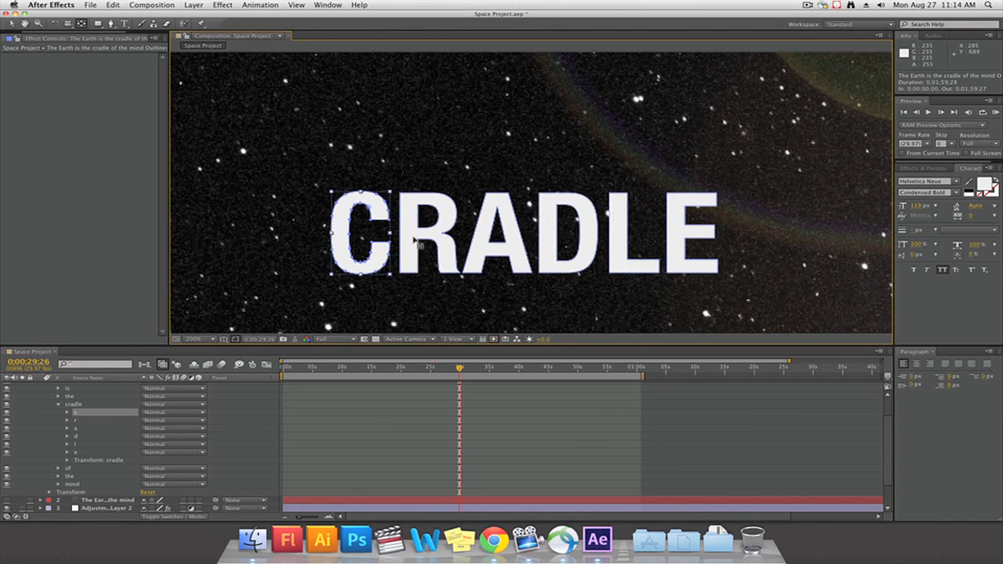
Move the anchor point of the letter r in the cradle group to the letter's bottom centre
{"action": "left_click", "coordinate": [414, 239]}
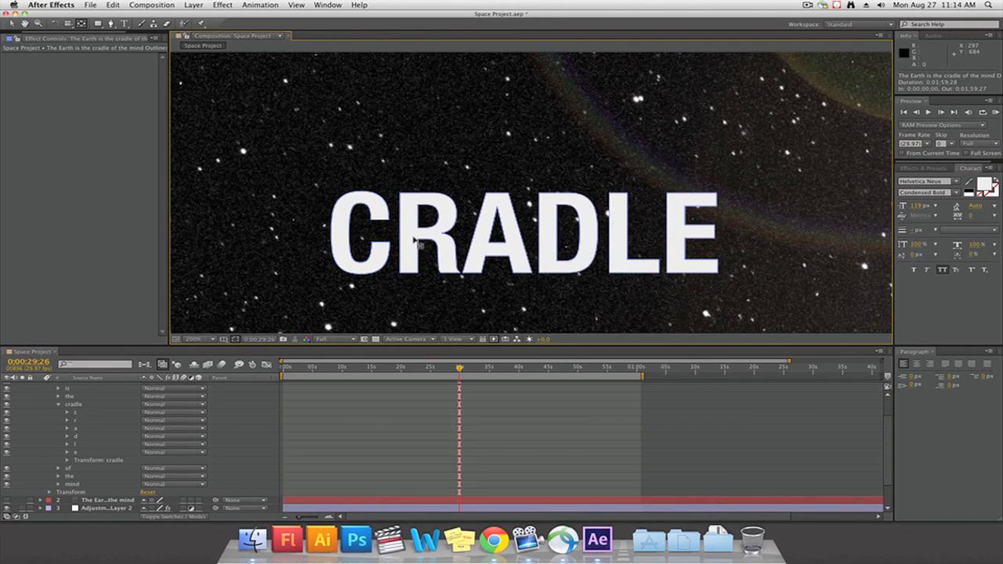
{"action": "left_click", "coordinate": [73, 421]}
{"action": "left_click_drag", "start_coordinate": [427, 236], "coordinate": [430, 256]}
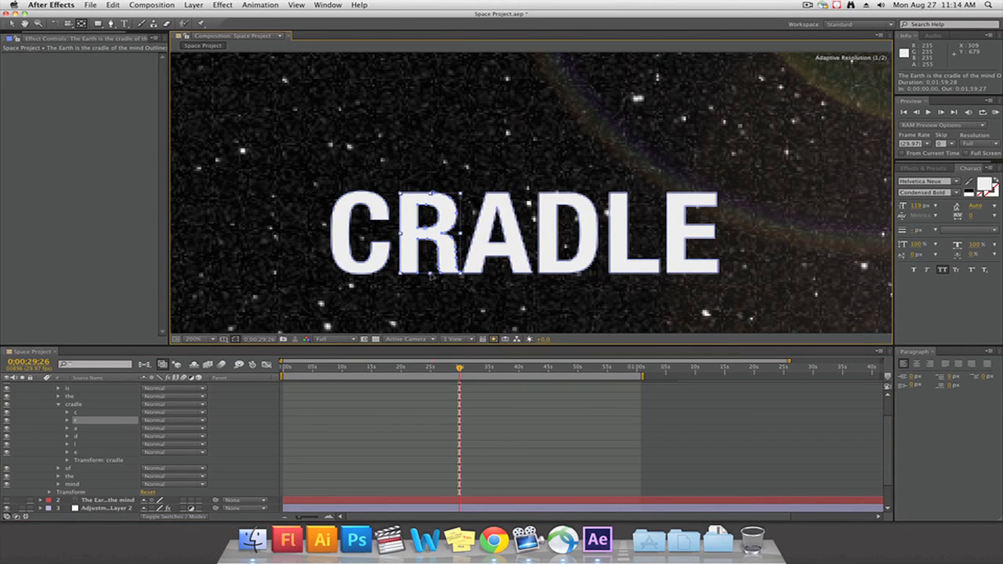
{"action": "left_click_drag", "start_coordinate": [431, 275], "coordinate": [431, 274]}
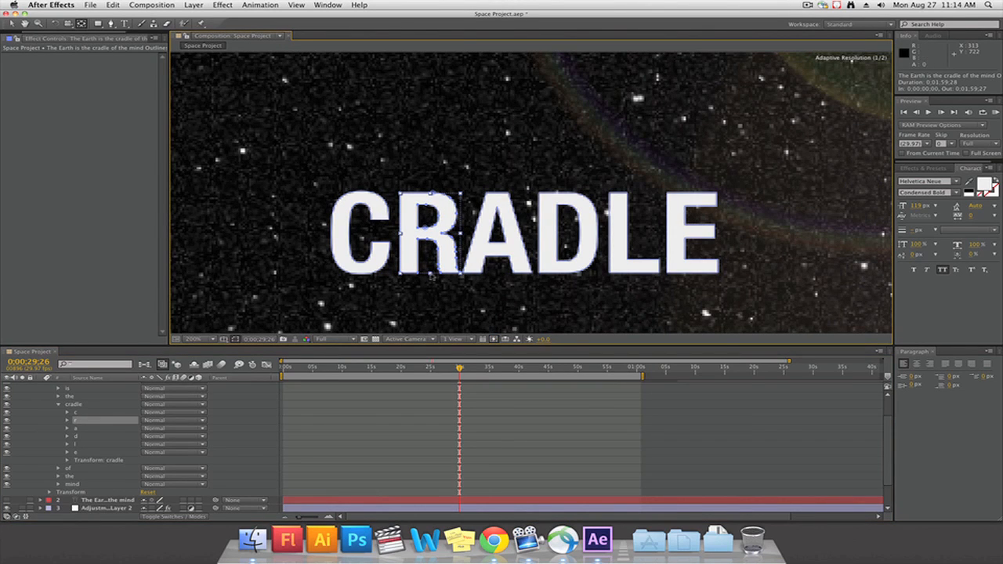
Set the remaining CRADLE letters' anchor points at their bottom centres and stretch the letters upward, tallest at C and E, shortest at A and D
{"action": "left_click", "coordinate": [74, 429]}
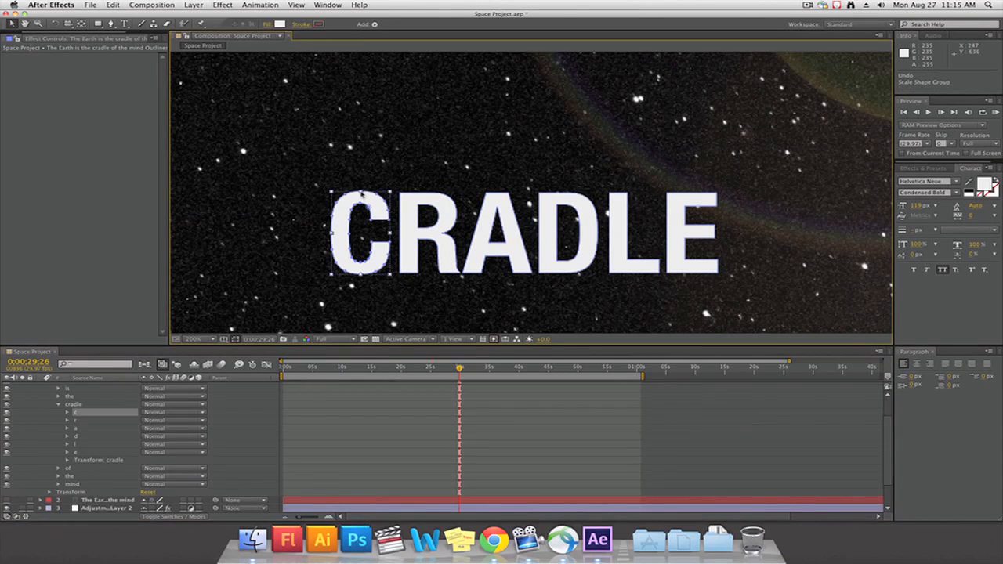
{"action": "left_click_drag", "start_coordinate": [361, 193], "coordinate": [336, 130]}
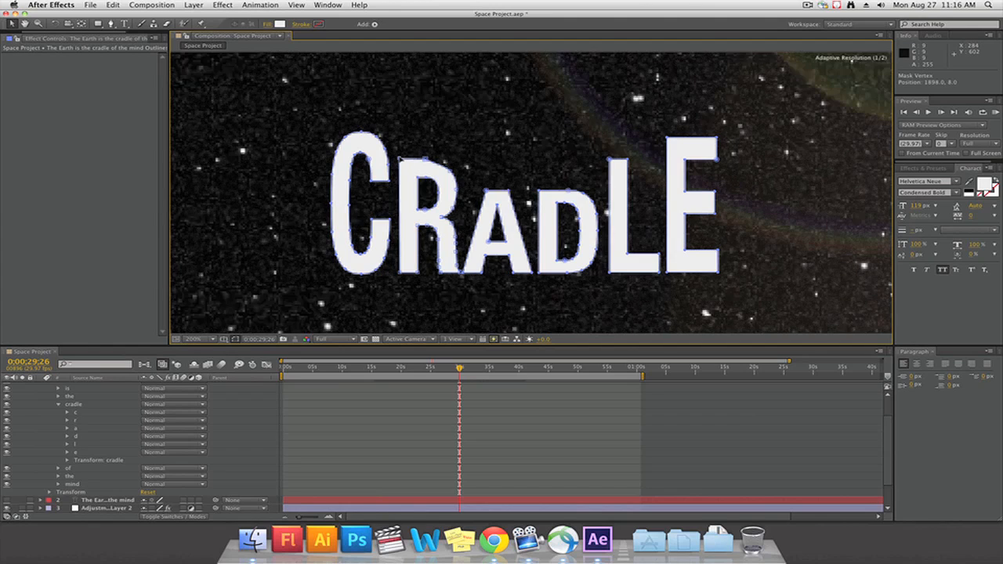
Reshape the upper outlines of the R and A in CRADLE so their top edges slope down toward the word's middle
{"action": "left_click_drag", "start_coordinate": [433, 164], "coordinate": [399, 150]}
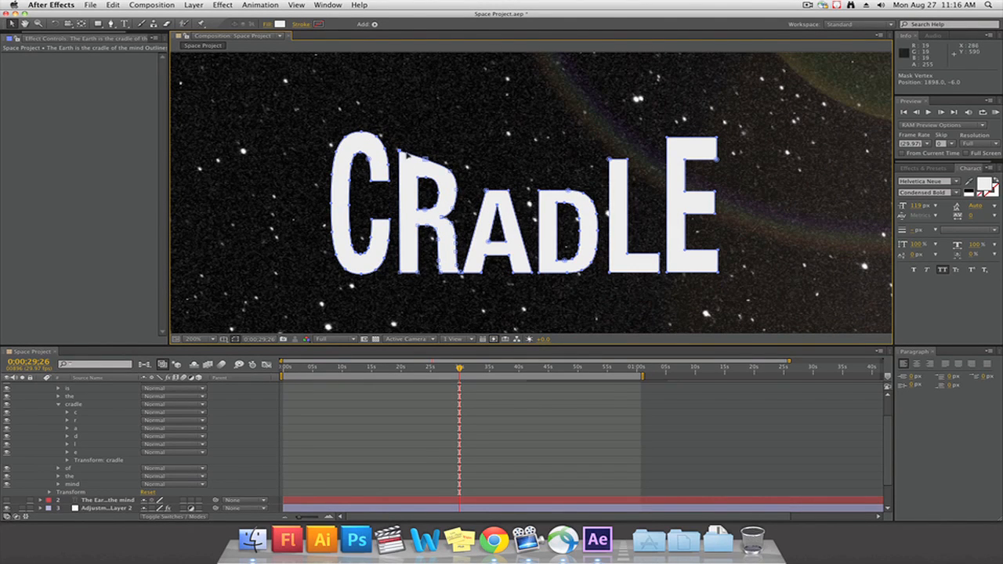
{"action": "left_click_drag", "start_coordinate": [425, 160], "coordinate": [427, 164]}
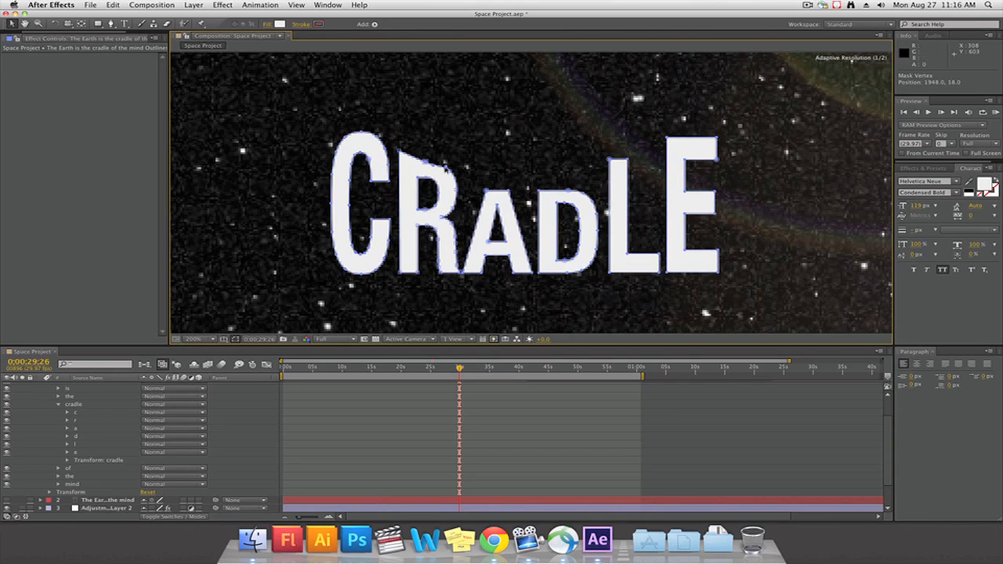
{"action": "left_click_drag", "start_coordinate": [454, 199], "coordinate": [513, 195]}
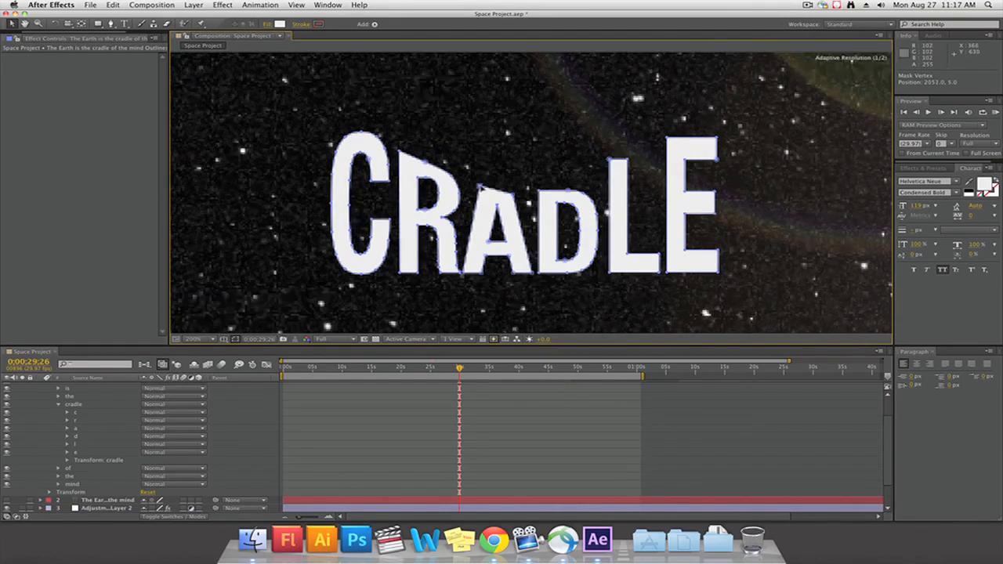
Reshape the upper outlines of the D, L and E in CRADLE so their top edges rise toward the word's end
{"action": "double_click", "coordinate": [540, 190]}
{"action": "left_click", "coordinate": [101, 448]}
{"action": "double_click", "coordinate": [545, 195]}
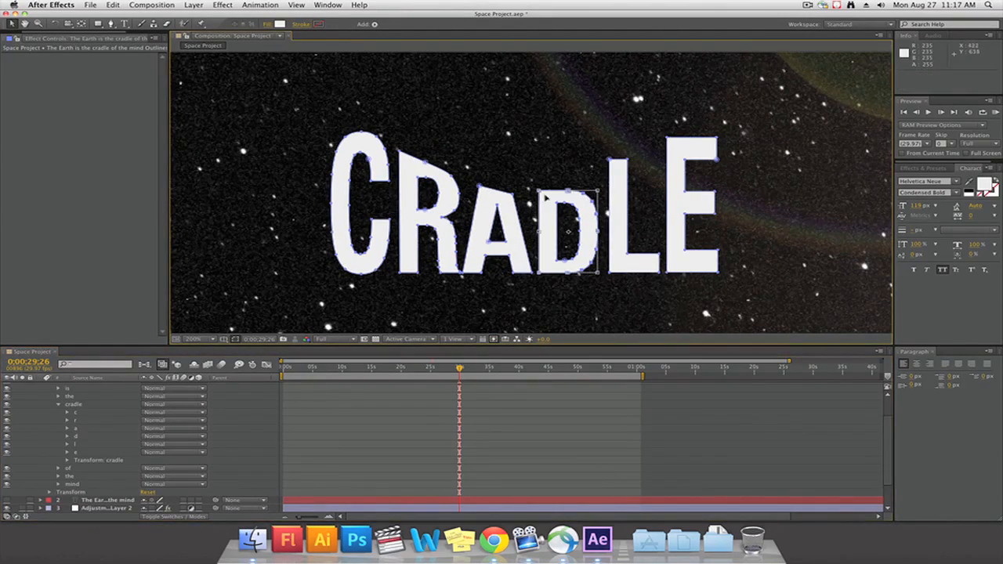
{"action": "left_click", "coordinate": [552, 196]}
{"action": "mouse_move", "coordinate": [584, 195]}
{"action": "left_mouse_down"}
{"action": "mouse_move", "coordinate": [584, 176]}
{"action": "mouse_move", "coordinate": [539, 194]}
{"action": "mouse_move", "coordinate": [588, 183]}
{"action": "left_mouse_up"}
{"action": "left_click_drag", "start_coordinate": [594, 190], "coordinate": [596, 196]}
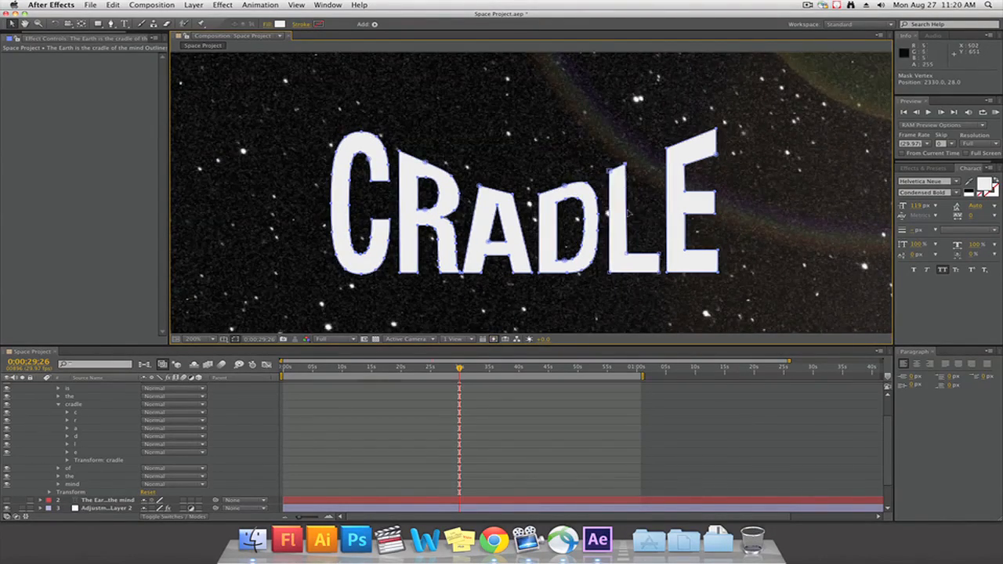
Scale the whole cradle group to 221% and place it between IS THE and OF THE MIND, beside the globe
{"action": "scroll", "coordinate": [690, 428], "scroll_direction": "down", "scroll_amount": 2}
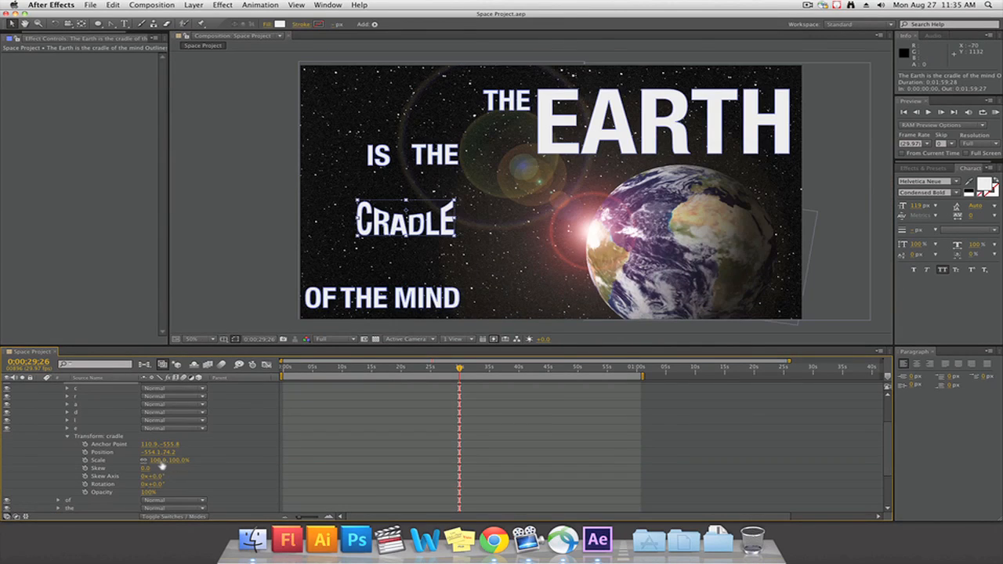
{"action": "left_click_drag", "start_coordinate": [161, 464], "coordinate": [217, 454]}
{"action": "left_click_drag", "start_coordinate": [421, 258], "coordinate": [456, 265]}
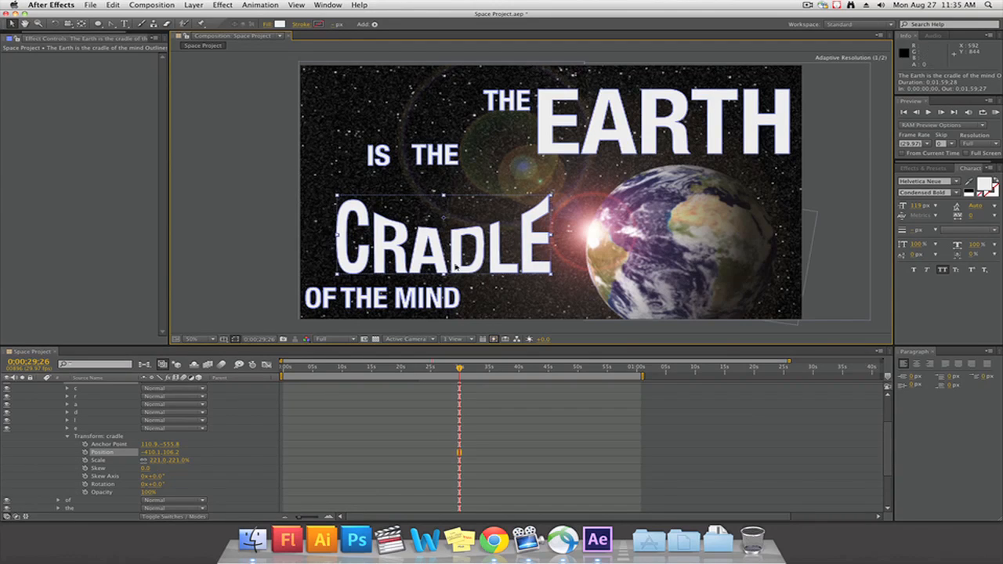
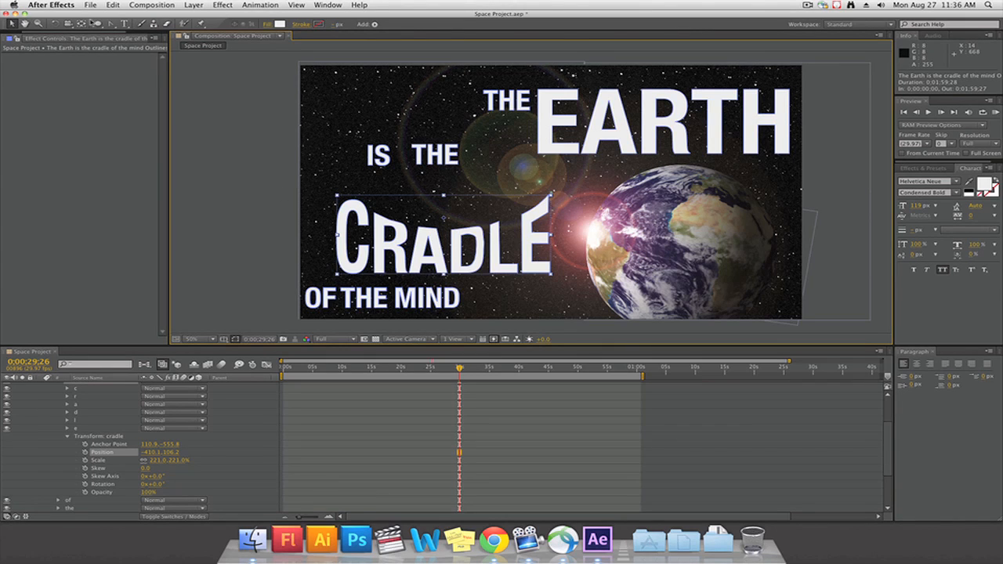
Move the cradle group's anchor point straight up to 110.9, -600.1, near the dip above its middle letters
{"action": "left_click_drag", "start_coordinate": [114, 25], "coordinate": [132, 29]}
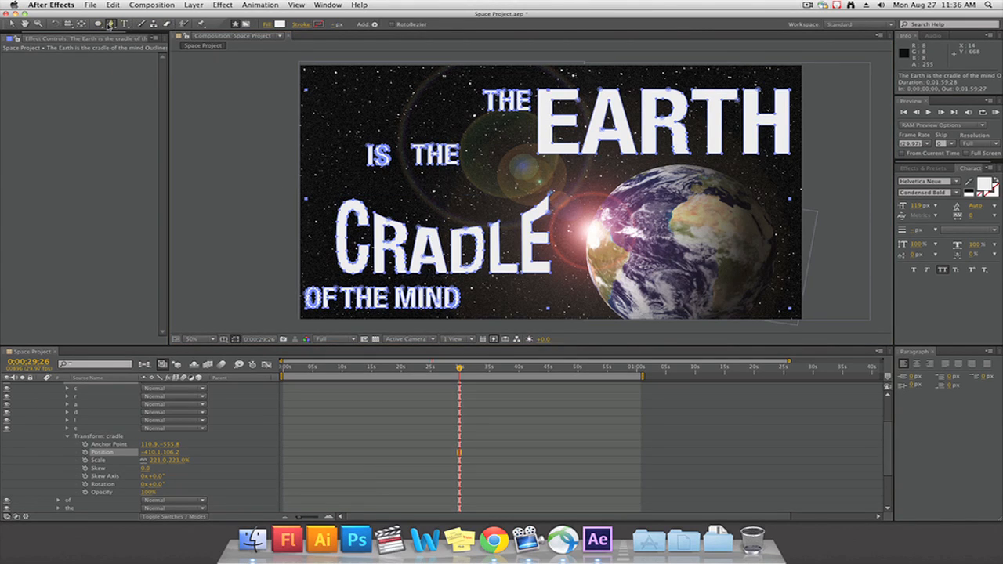
{"action": "left_click", "coordinate": [80, 24]}
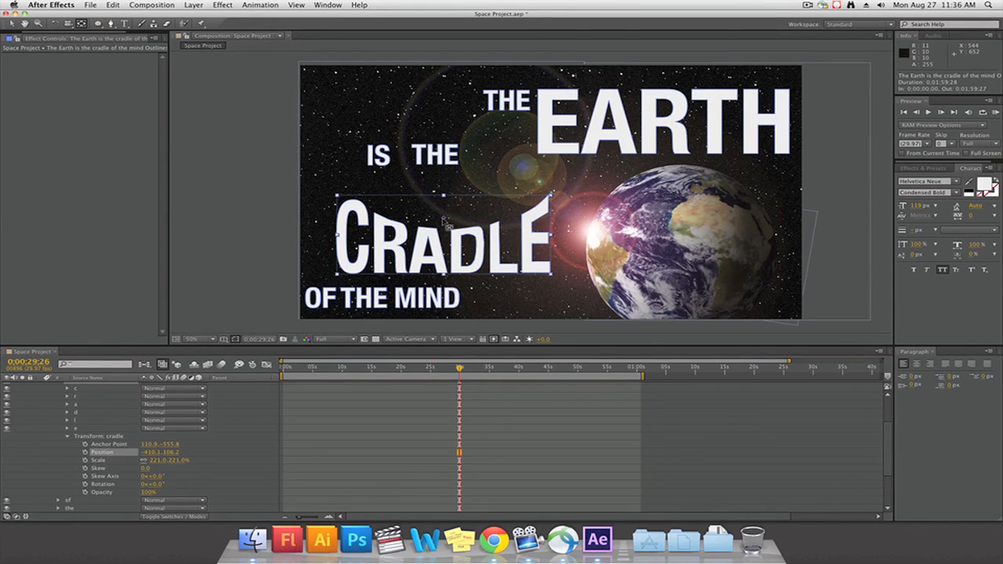
{"action": "left_click_drag", "start_coordinate": [449, 226], "coordinate": [443, 206]}
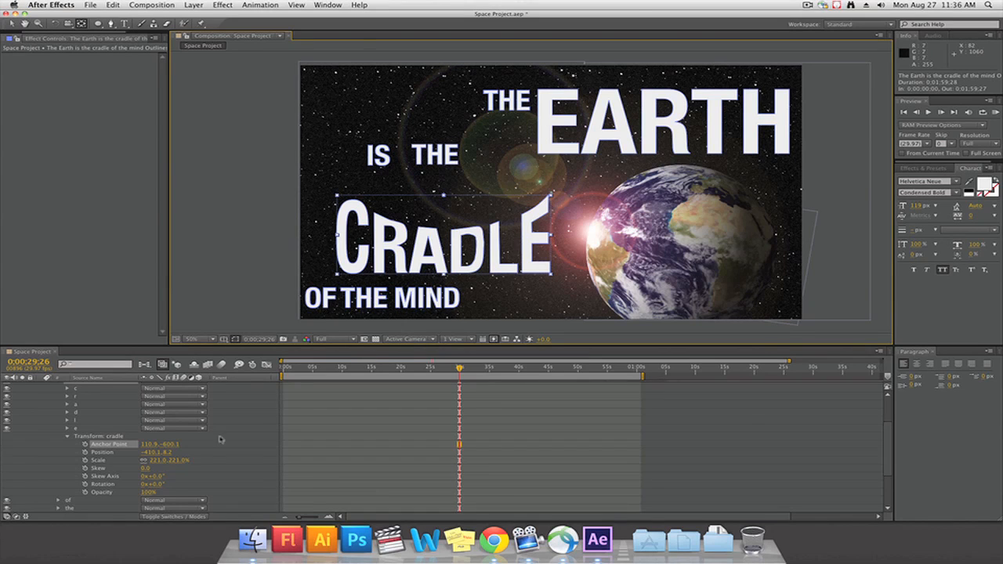
{"action": "scroll", "coordinate": [118, 439], "scroll_direction": "up", "scroll_amount": 3}
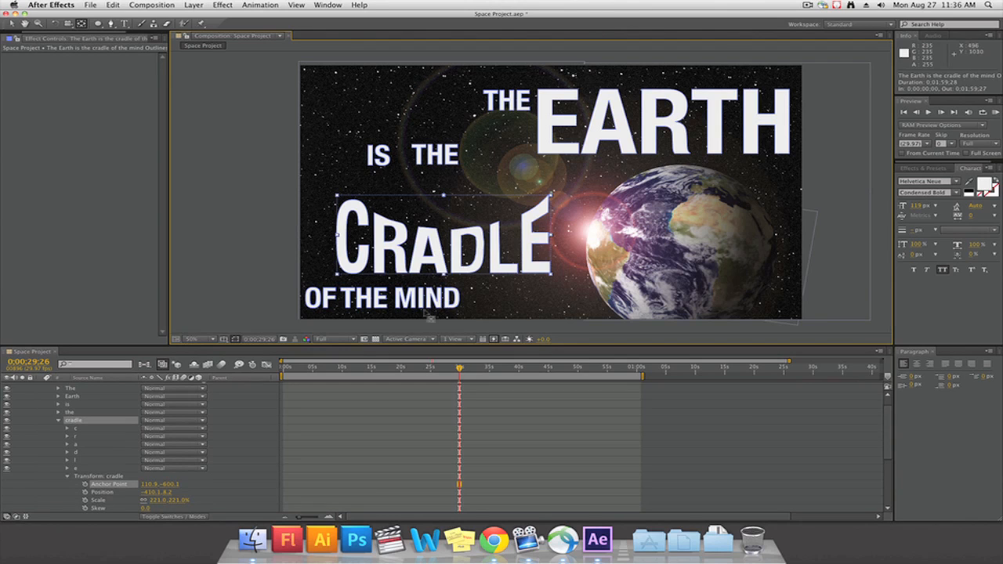
{"action": "scroll", "coordinate": [182, 409], "scroll_direction": "up", "scroll_amount": 1}
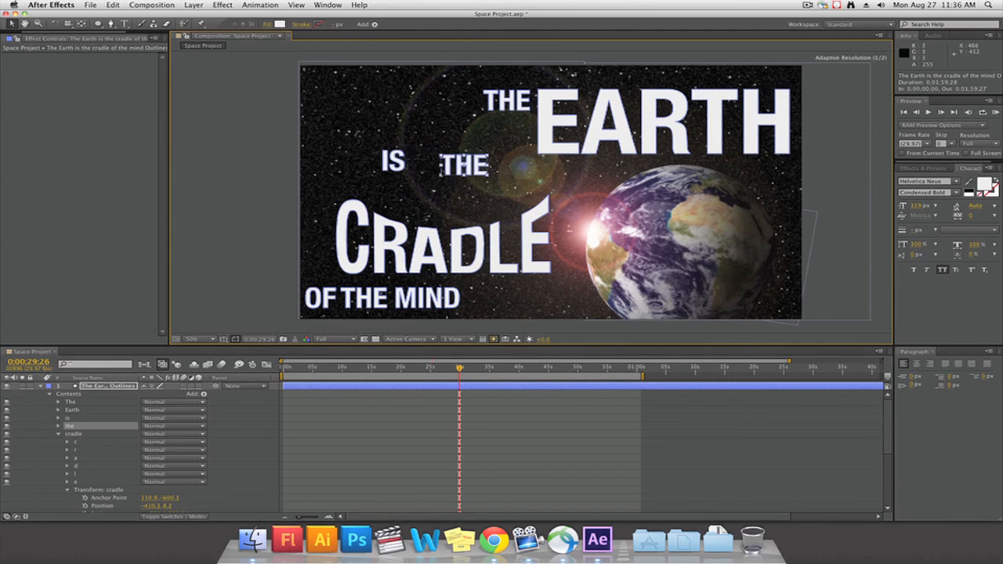
Line up IS THE just above the start of CRADLE and OF THE above its end, level with each other
{"action": "left_click_drag", "start_coordinate": [444, 170], "coordinate": [355, 183]}
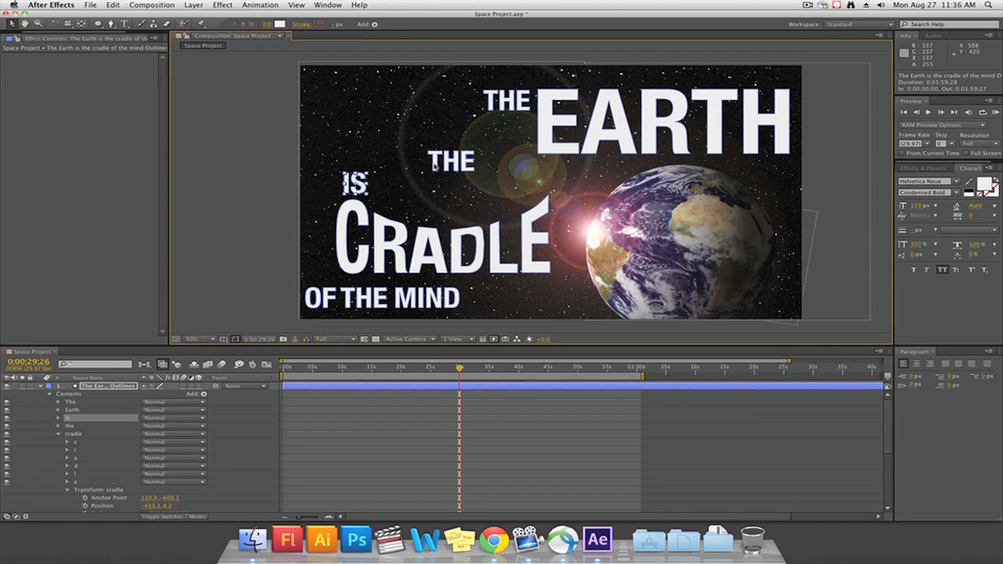
{"action": "left_click_drag", "start_coordinate": [435, 166], "coordinate": [383, 187]}
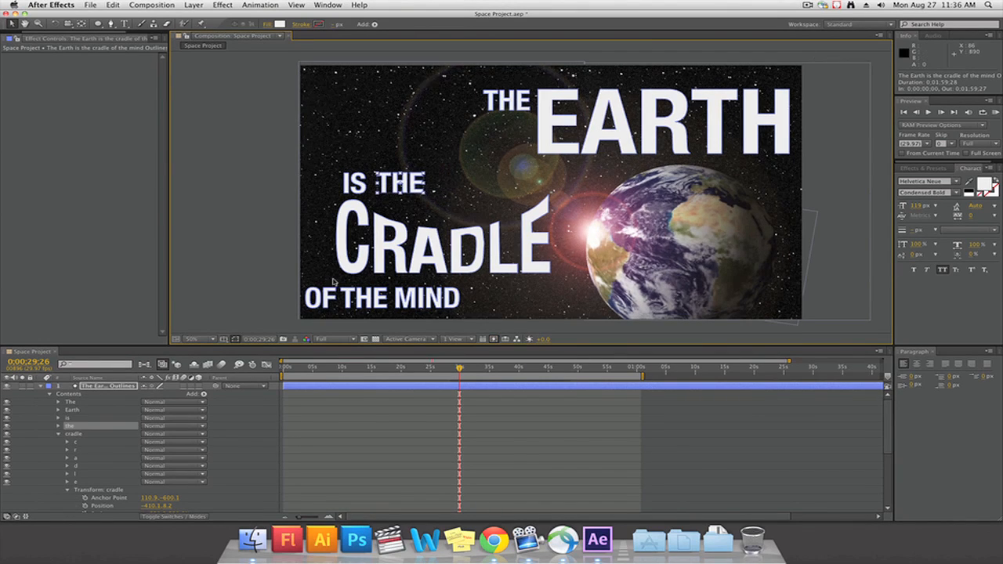
{"action": "left_click_drag", "start_coordinate": [327, 301], "coordinate": [475, 184]}
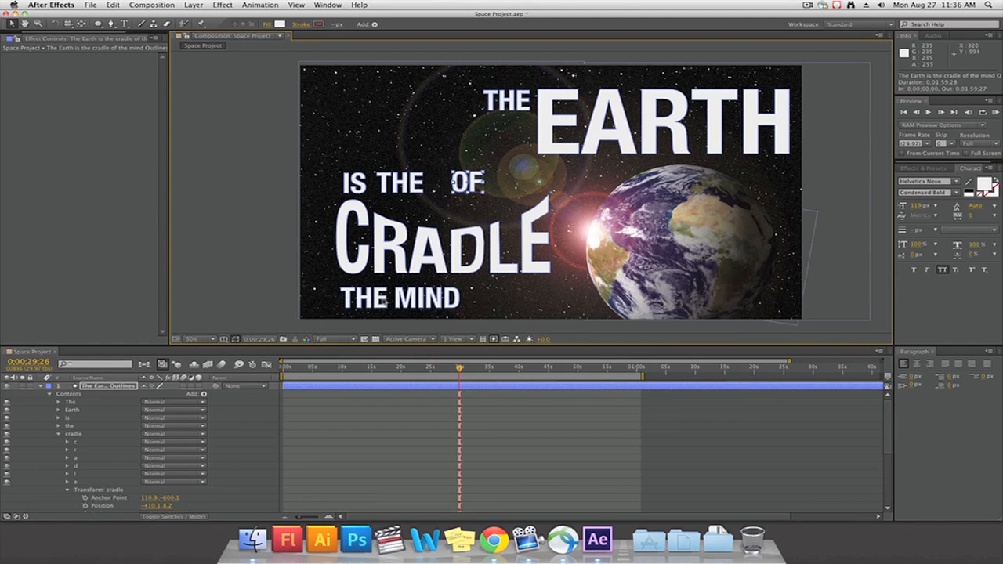
{"action": "left_click_drag", "start_coordinate": [384, 295], "coordinate": [541, 185]}
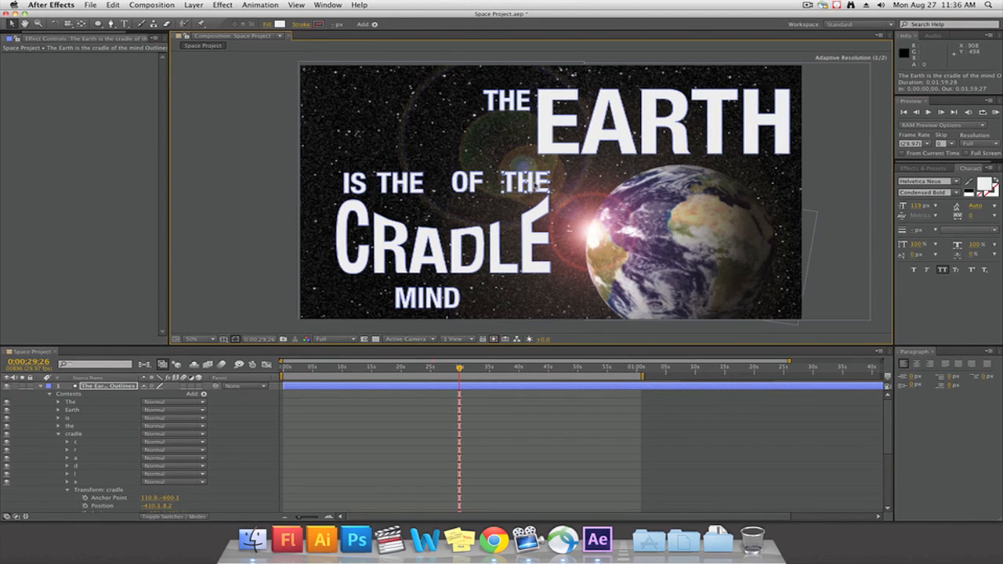
{"action": "left_click_drag", "start_coordinate": [474, 189], "coordinate": [483, 188]}
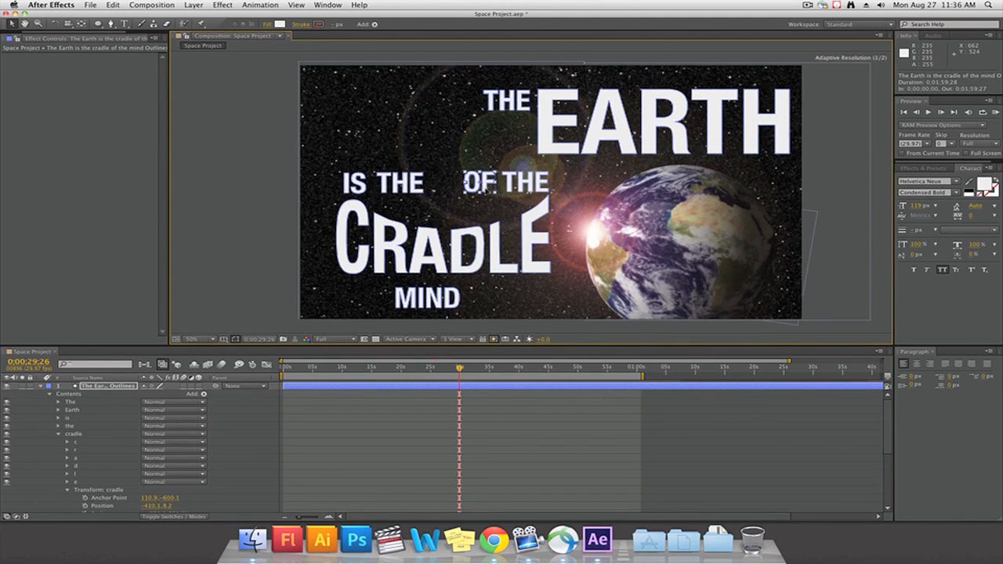
{"action": "left_click_drag", "start_coordinate": [410, 189], "coordinate": [409, 189]}
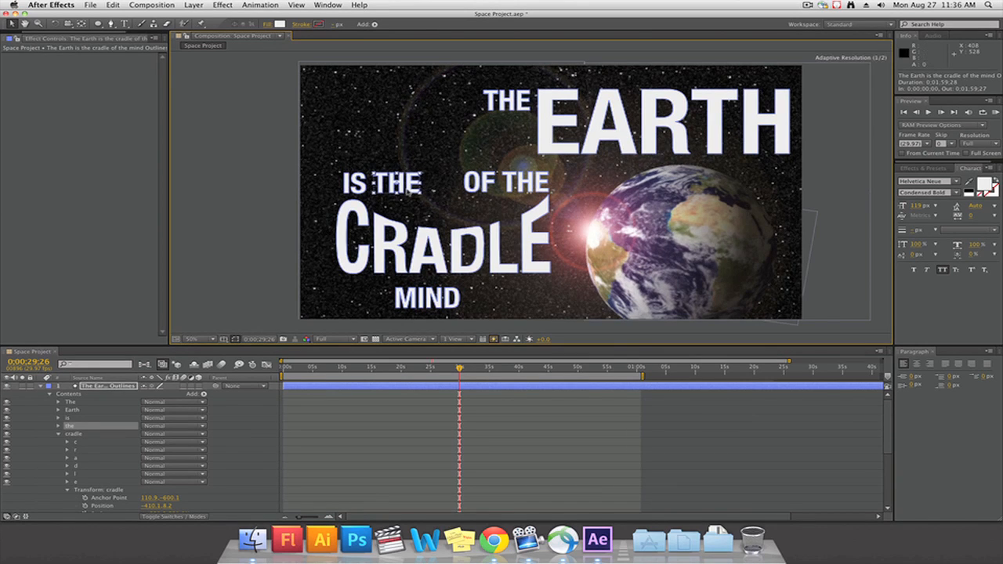
{"action": "left_click", "coordinate": [366, 186]}
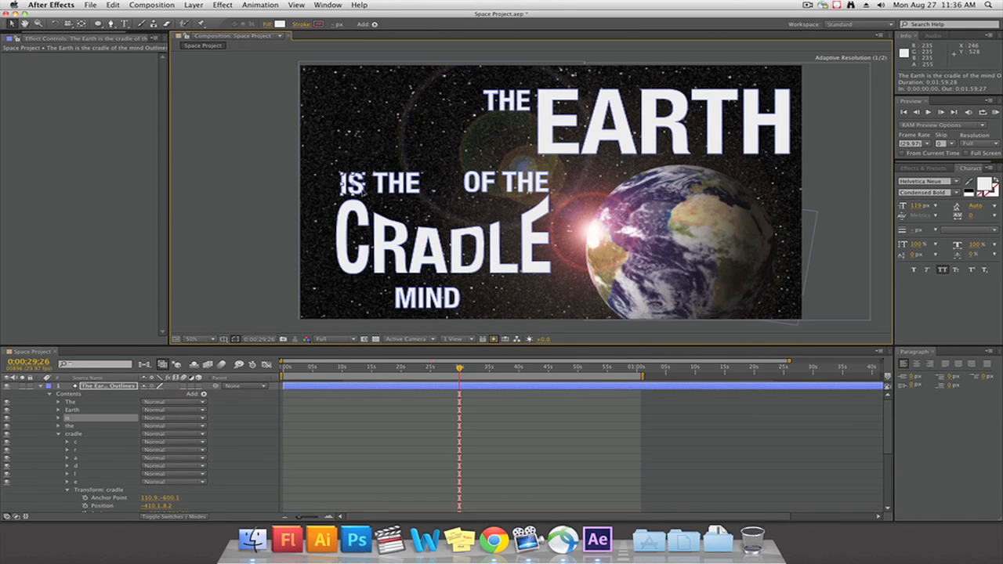
{"action": "left_click", "coordinate": [377, 189]}
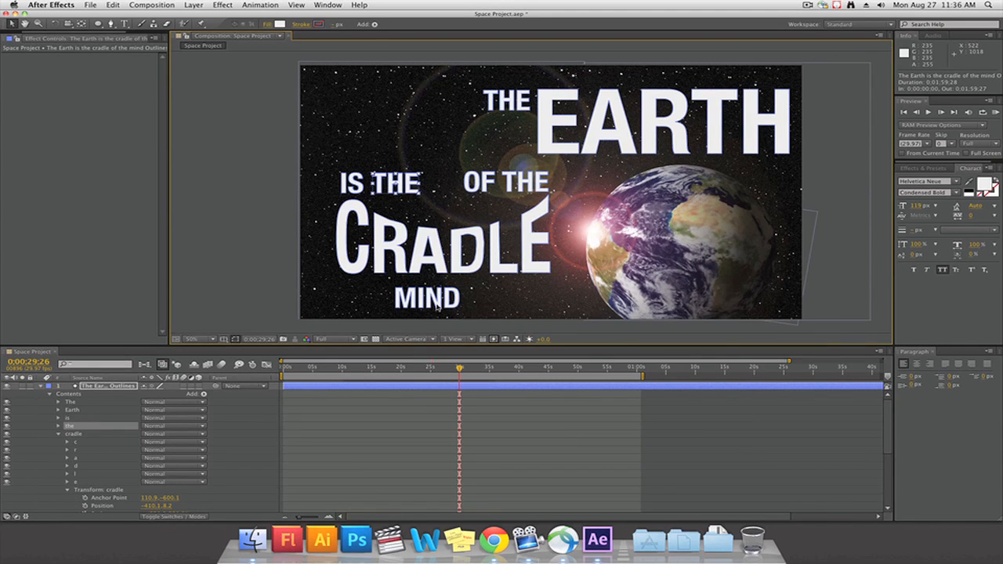
Place MIND in the dip above CRADLE's middle letters and select the IS, THE, OF and THE groups together
{"action": "left_click_drag", "start_coordinate": [436, 306], "coordinate": [460, 220]}
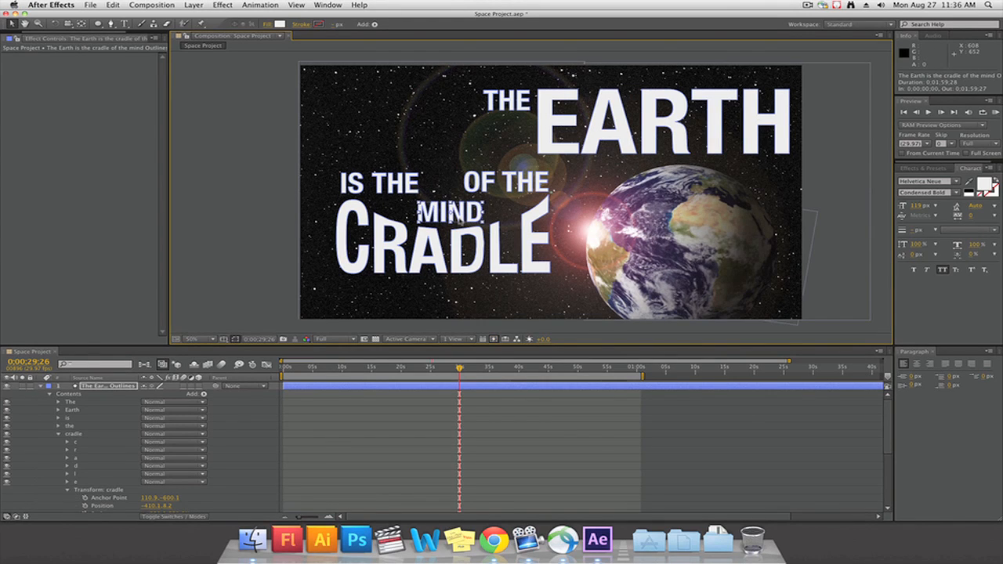
{"action": "left_click", "coordinate": [357, 189]}
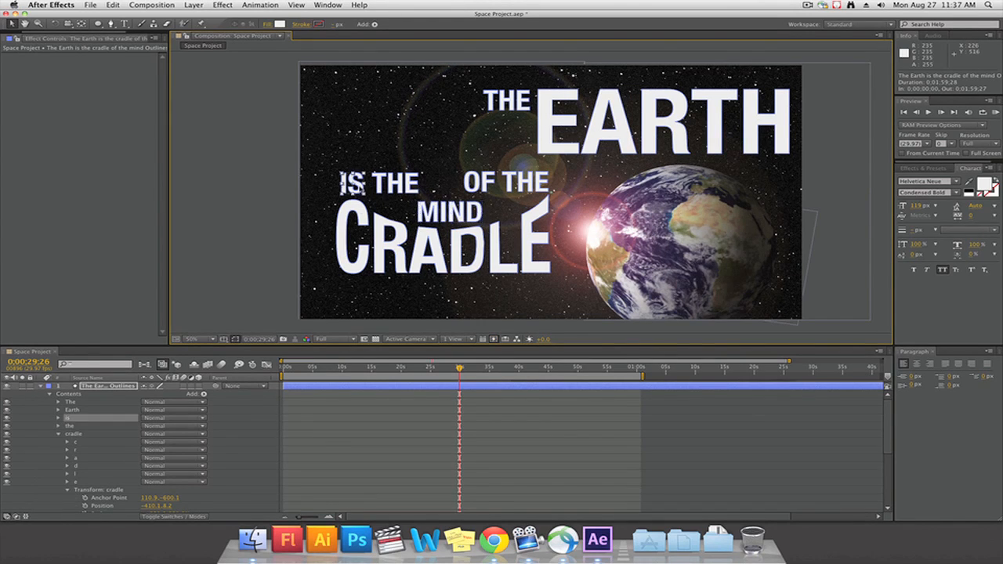
{"action": "left_click", "coordinate": [382, 189], "text": "shift"}
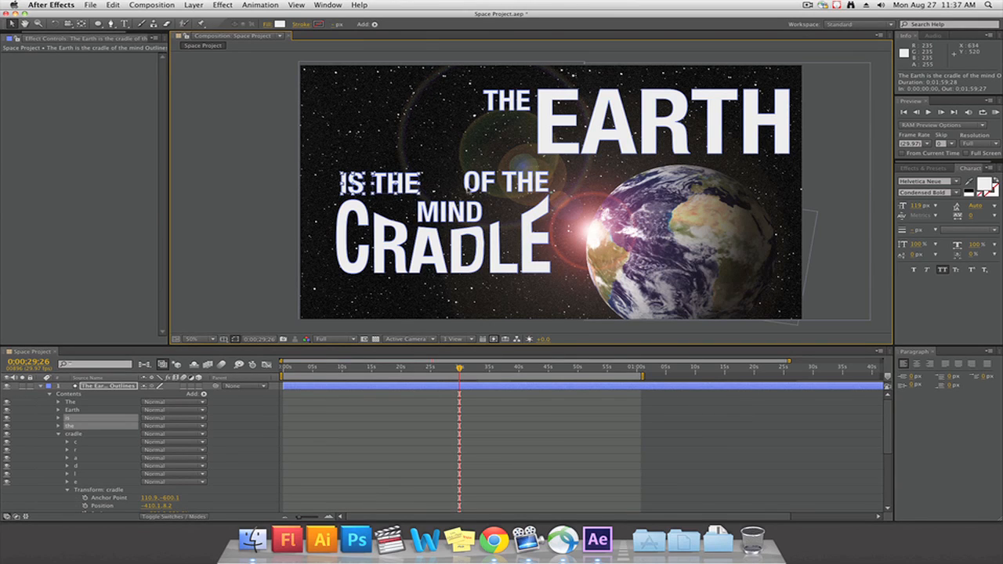
{"action": "left_click", "coordinate": [468, 190], "text": "shift"}
{"action": "left_click", "coordinate": [509, 191], "text": "shift"}
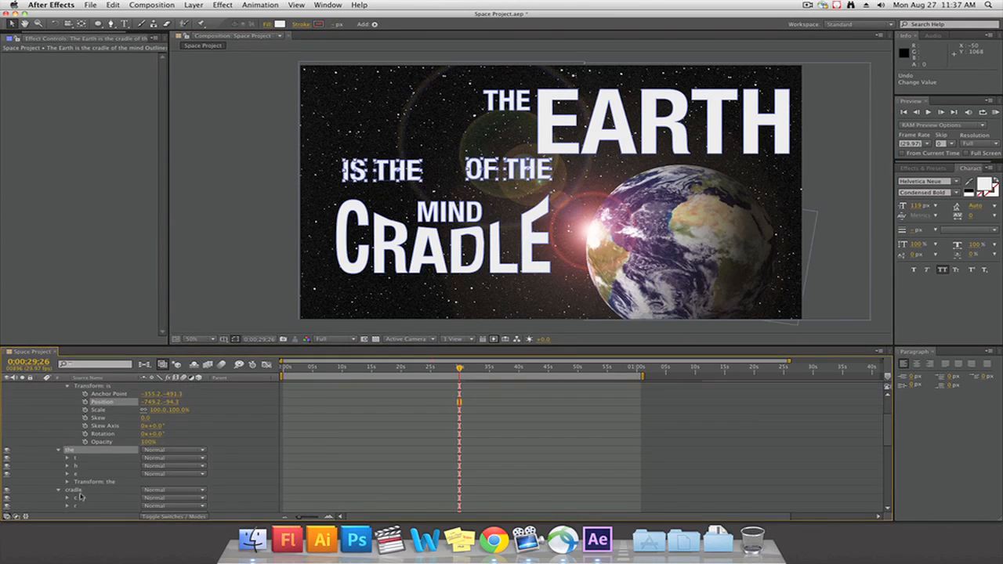
Lower the mind group to position -411.7, 186.9 and set its scale to 119%
{"action": "scroll", "coordinate": [80, 485], "scroll_direction": "down", "scroll_amount": 2}
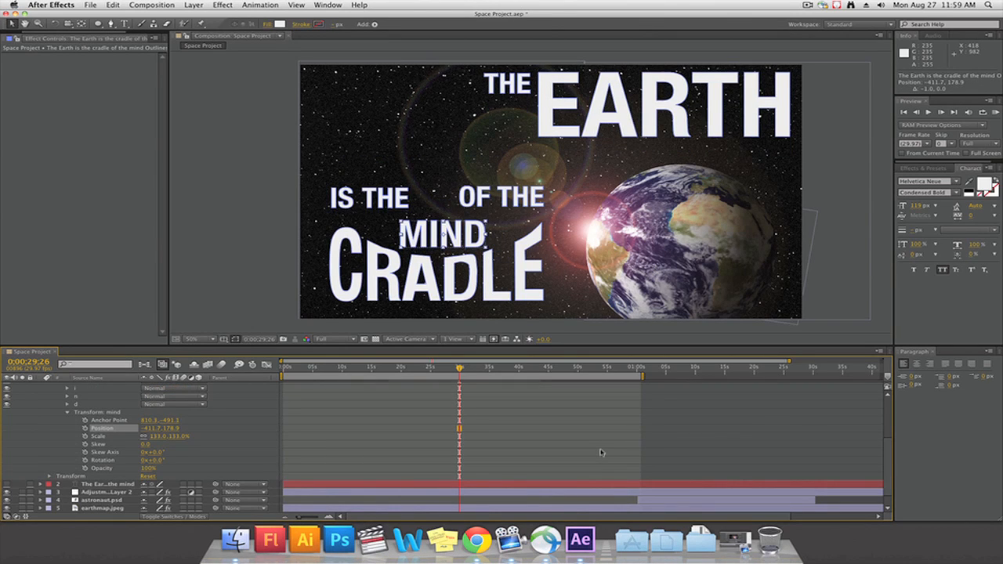
{"action": "key", "text": "Down"}
{"action": "key", "text": "Down"}
{"action": "key", "text": "Down"}
{"action": "key", "text": "Down"}
{"action": "key", "text": "Down"}
{"action": "key", "text": "Down"}
{"action": "key", "text": "Down"}
{"action": "key", "text": "Down"}
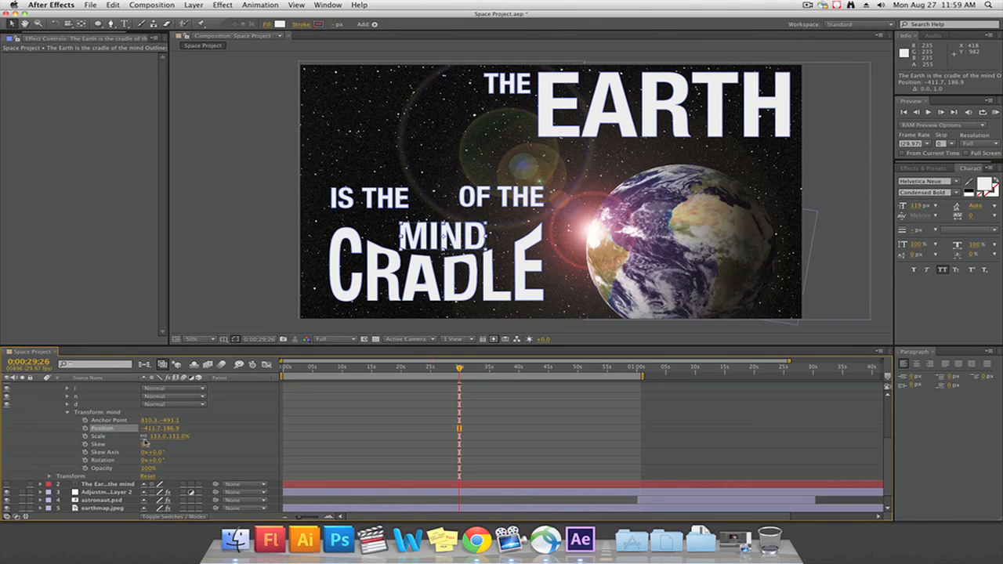
{"action": "left_click_drag", "start_coordinate": [159, 436], "coordinate": [149, 436]}
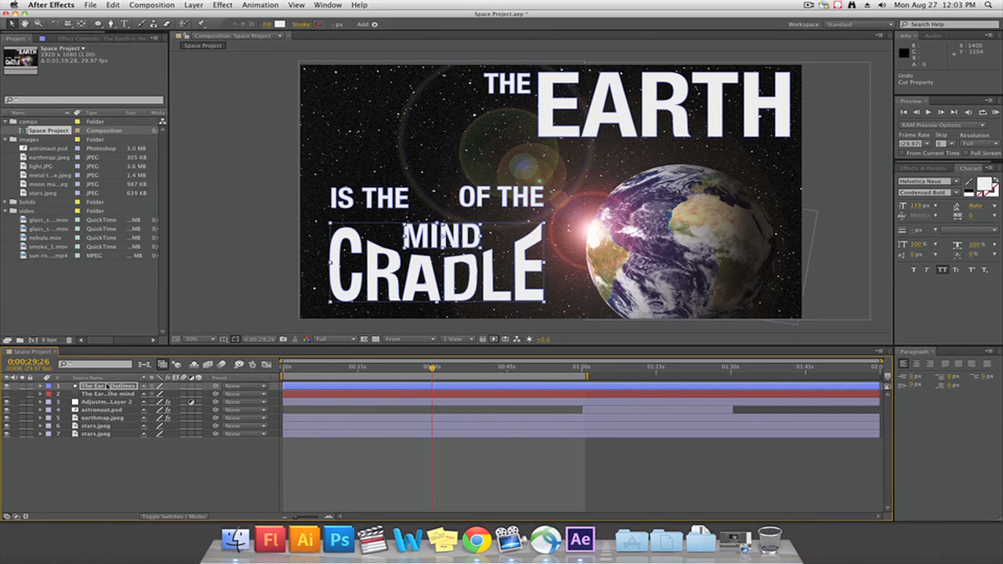
Duplicate the quote's outlines shape layer
{"action": "left_click", "coordinate": [108, 387]}
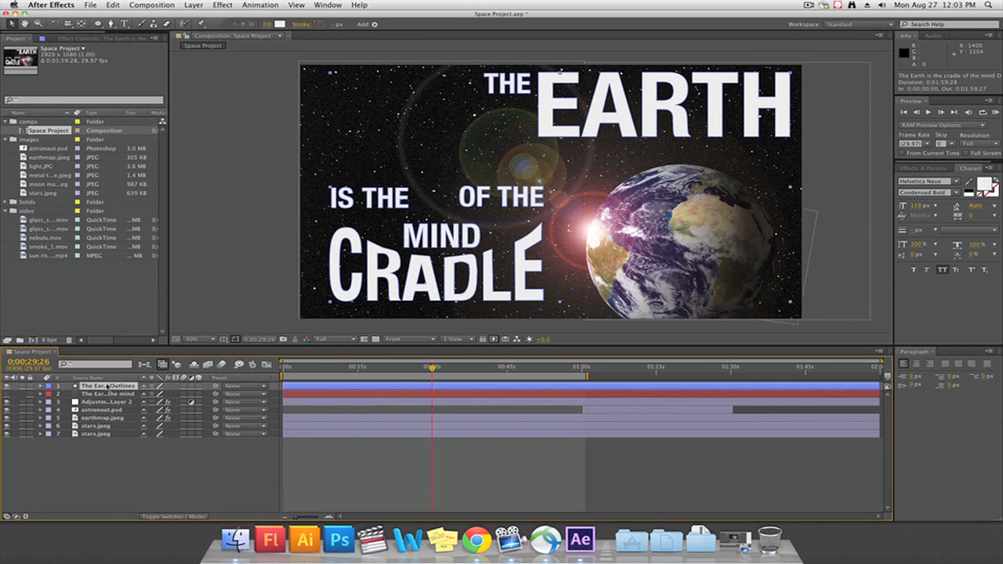
{"action": "key", "text": "super+d"}
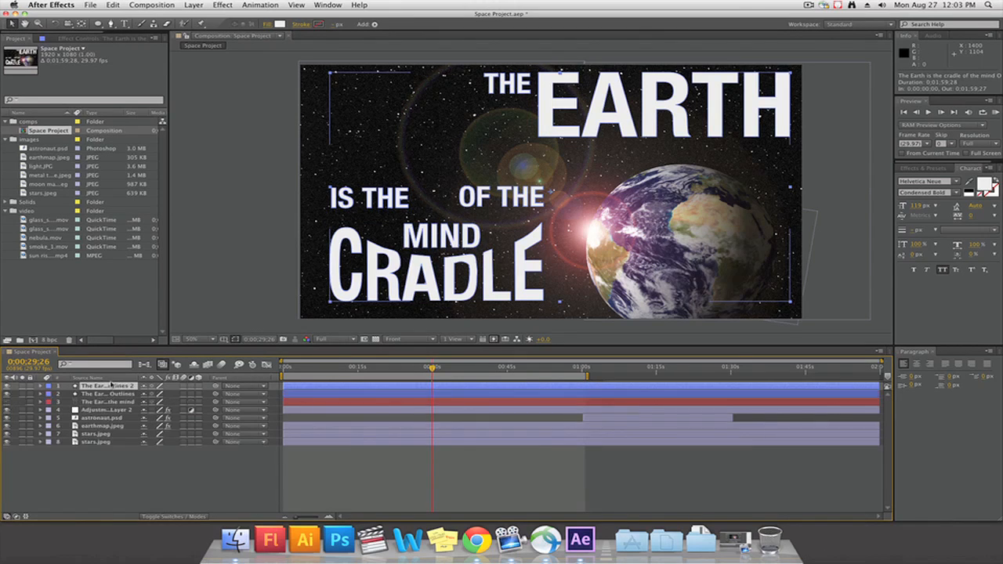
{"action": "left_click", "coordinate": [42, 394]}
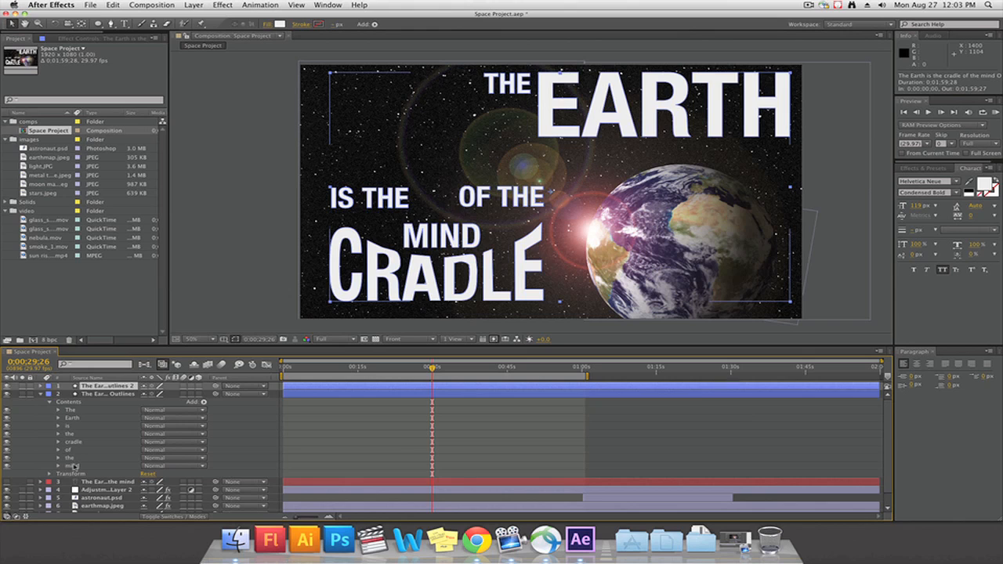
{"action": "left_click", "coordinate": [74, 467]}
{"action": "key", "text": "Delete"}
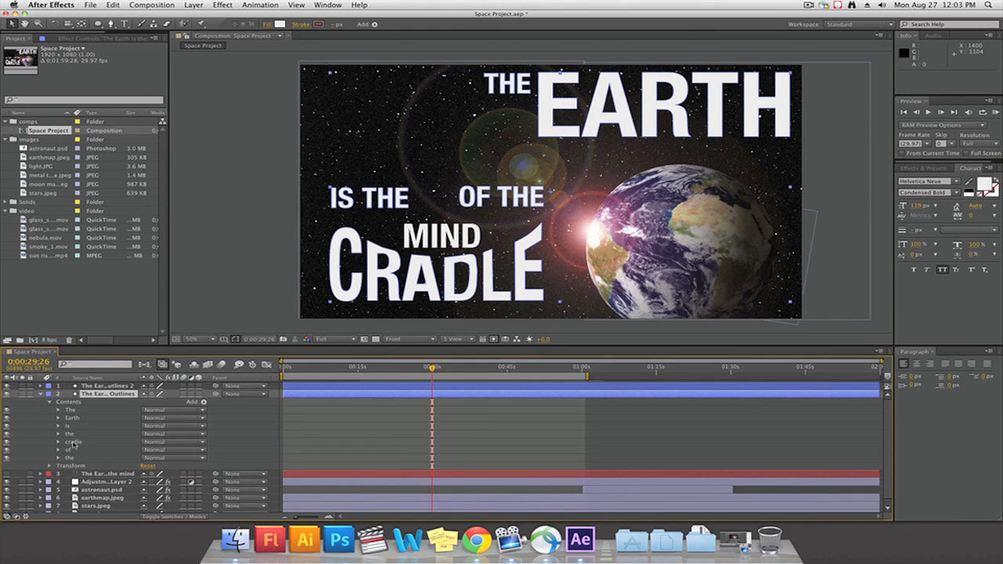
{"action": "left_click", "coordinate": [73, 442]}
{"action": "key", "text": "Delete"}
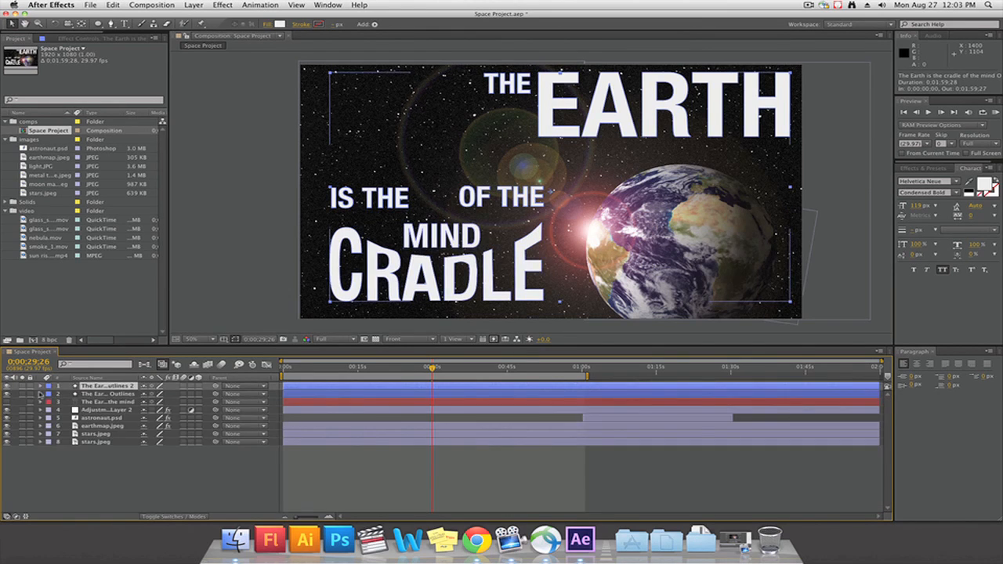
Delete the mind and cradle groups from the contents of the original outlines layer
{"action": "left_click", "coordinate": [41, 394]}
{"action": "left_click", "coordinate": [75, 466]}
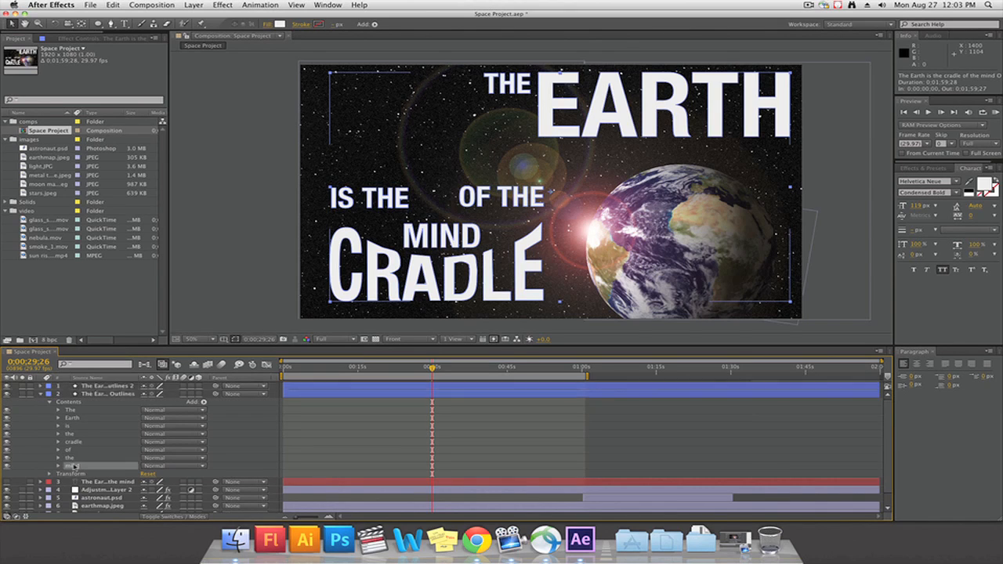
{"action": "key", "text": "Delete"}
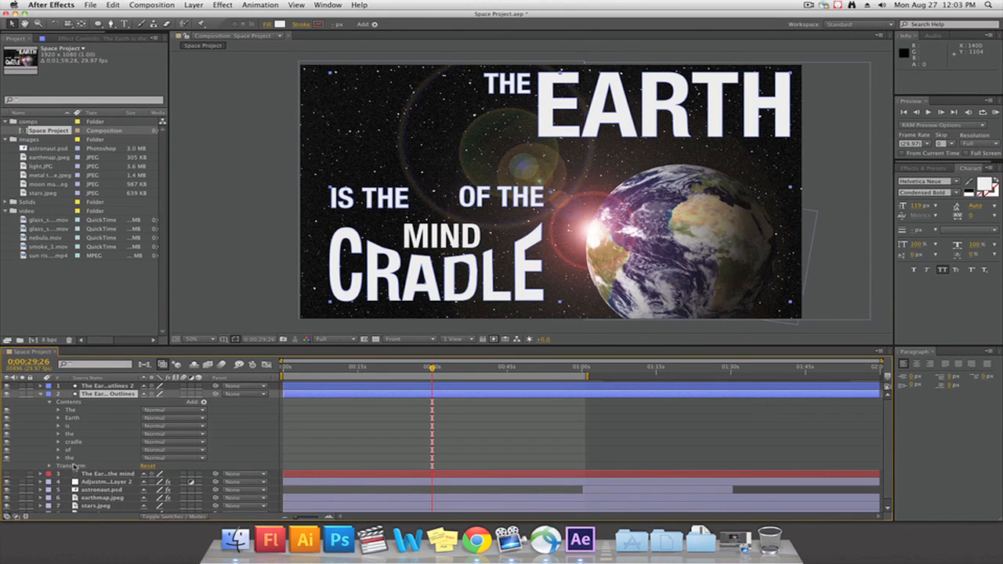
{"action": "left_click", "coordinate": [72, 442]}
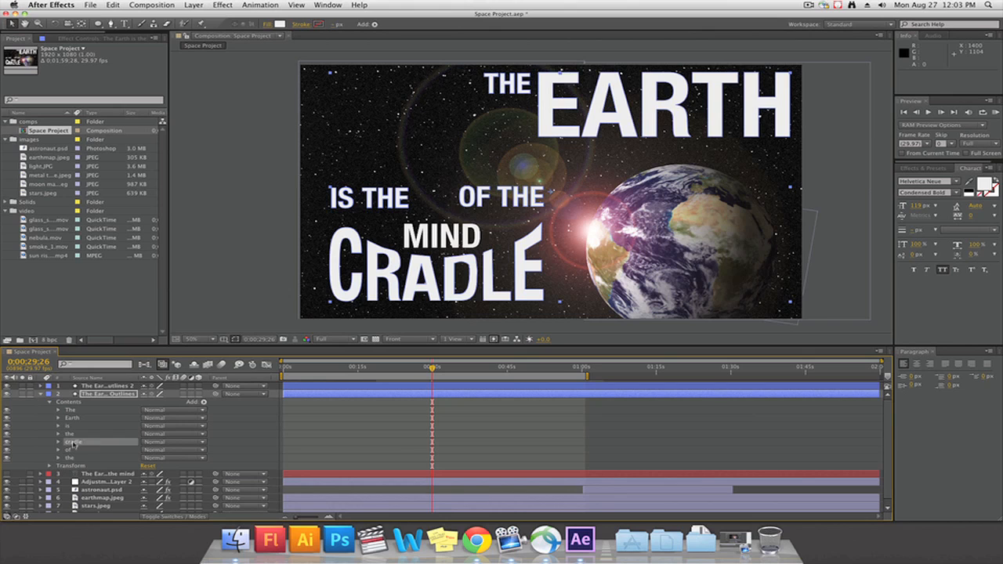
{"action": "key", "text": "Delete"}
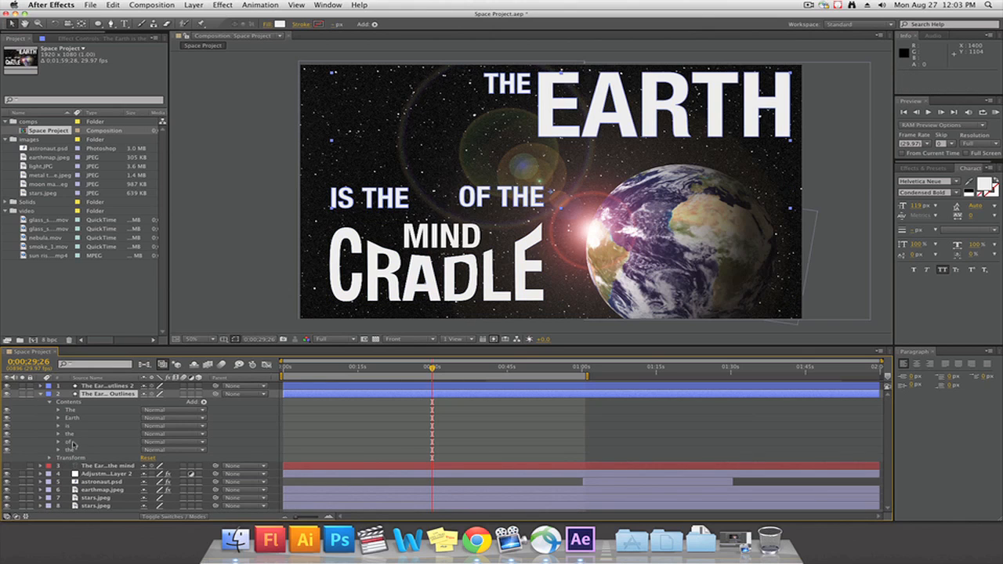
Rename the original outlines layer as "The Earth is the of the"
{"action": "left_click", "coordinate": [102, 392]}
{"action": "left_click", "coordinate": [98, 395]}
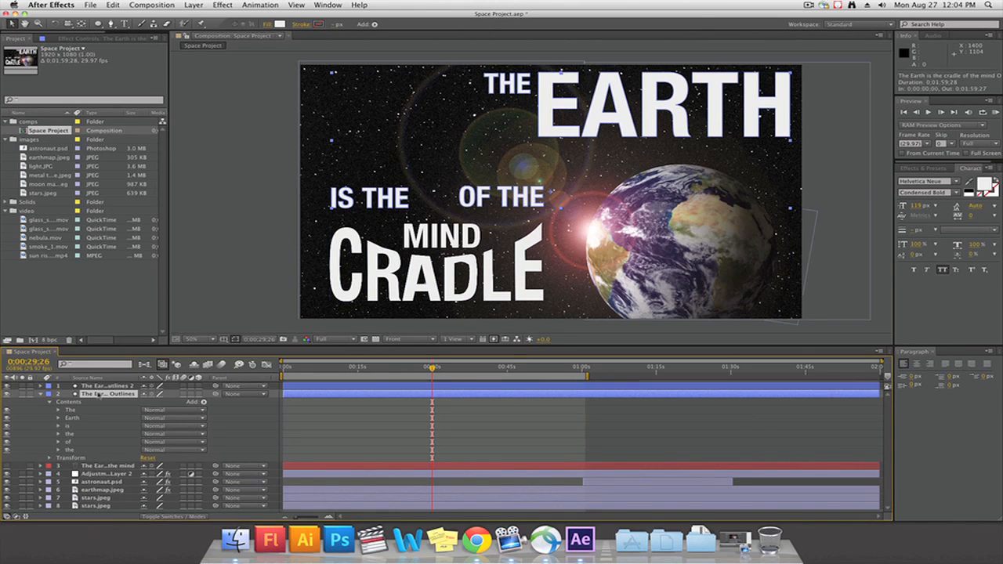
{"action": "right_click", "coordinate": [106, 397]}
{"action": "left_click", "coordinate": [131, 511]}
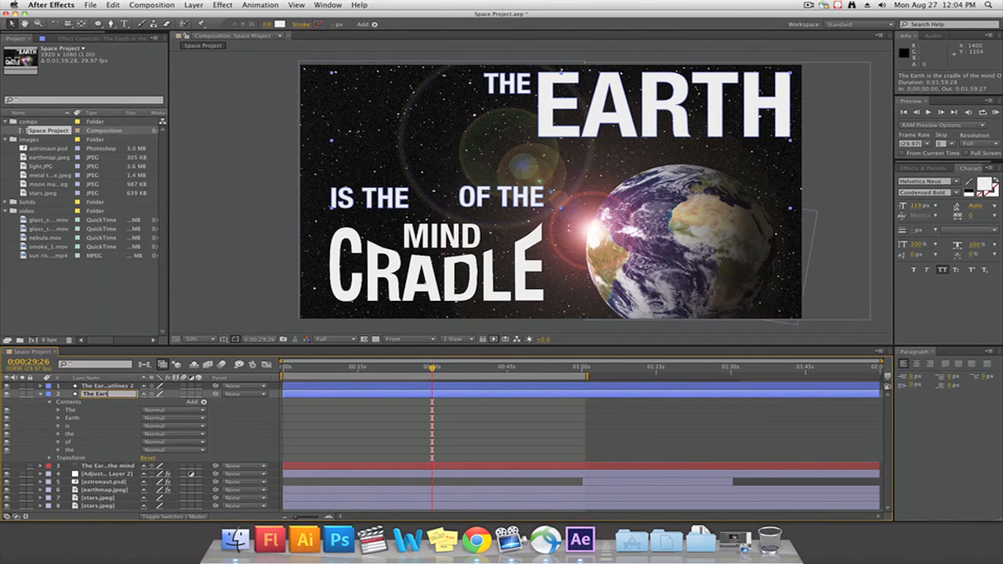
{"action": "type", "text": "The Earth is the of the"}
{"action": "left_click", "coordinate": [110, 468]}
Rename the duplicated outlines layer as "cradle mind"
{"action": "left_click", "coordinate": [109, 387]}
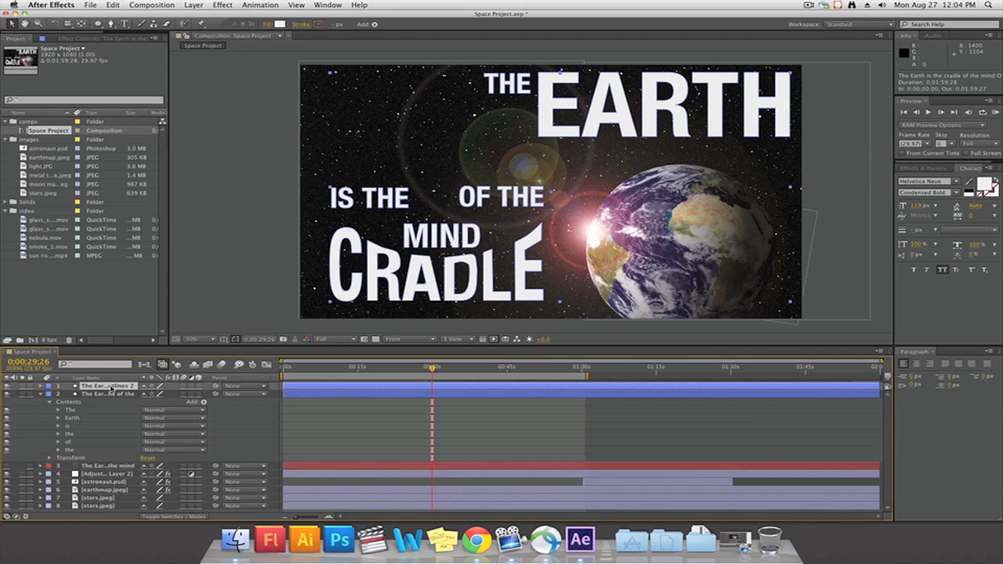
{"action": "right_click", "coordinate": [118, 387]}
{"action": "left_click", "coordinate": [132, 513]}
{"action": "type", "text": "cradle mind"}
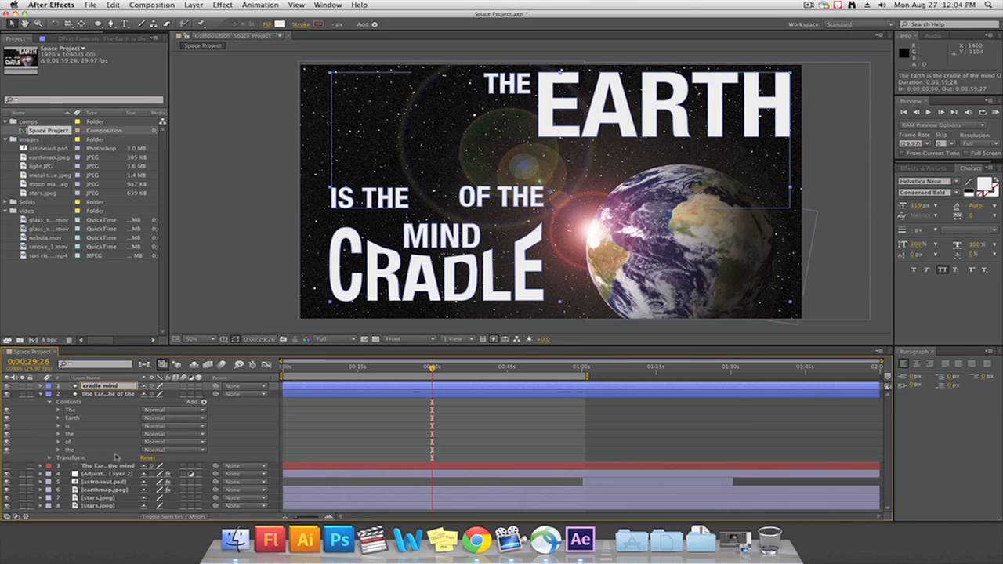
{"action": "left_click", "coordinate": [115, 482]}
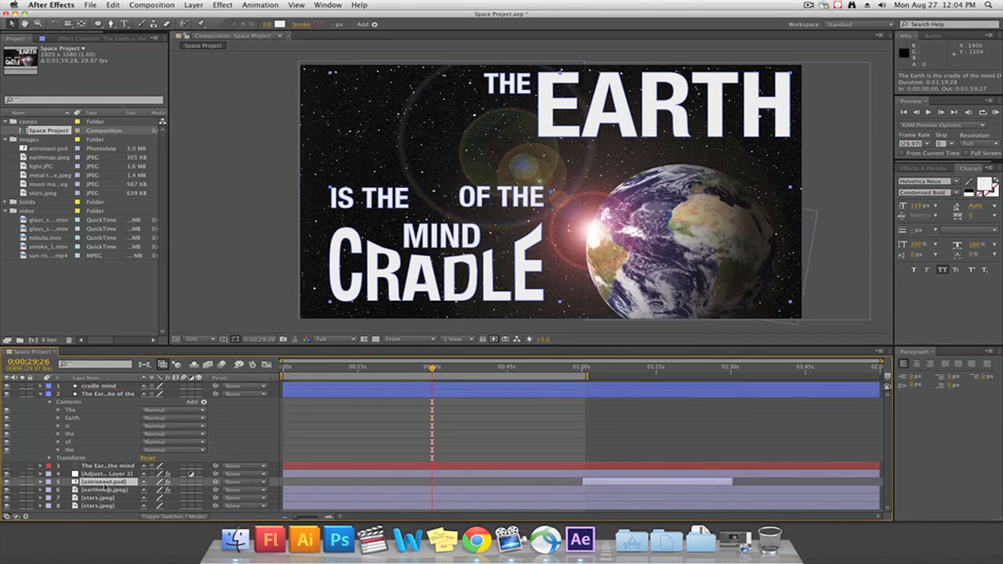
Make the cradle mind layer a 3D layer
{"action": "left_click", "coordinate": [115, 395]}
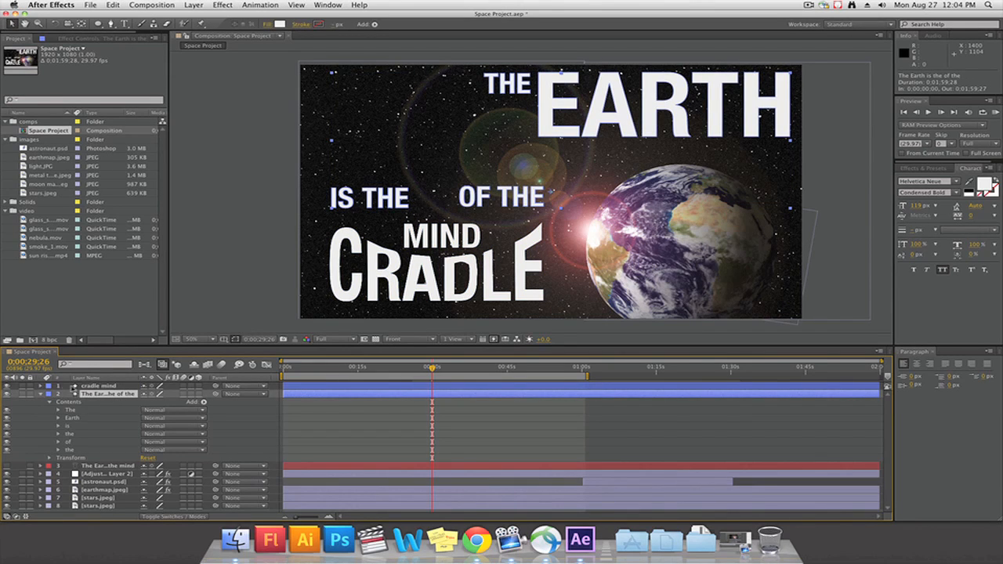
{"action": "left_click", "coordinate": [199, 387]}
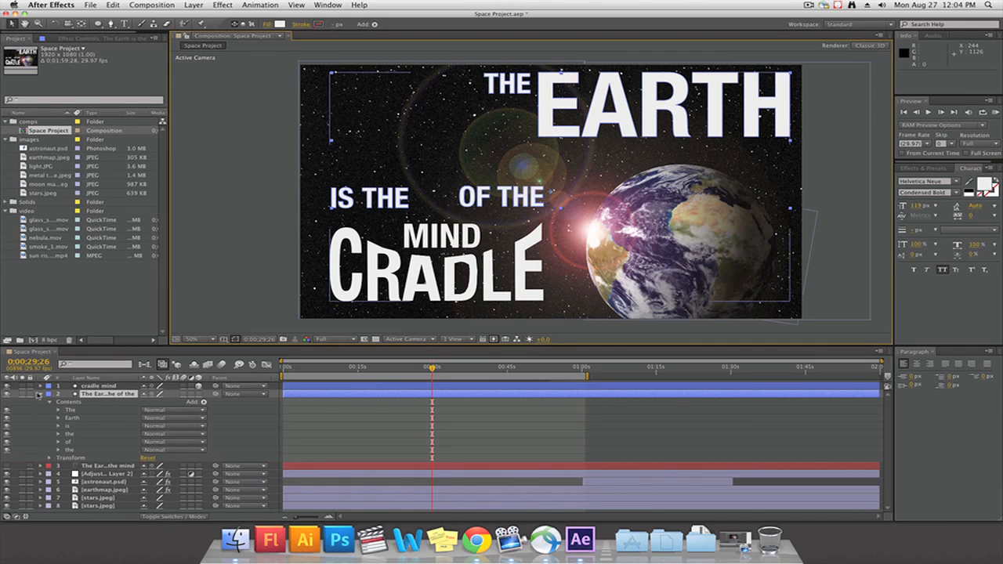
Try rotating the cradle mind layer about its Y axis and undo the rotation
{"action": "left_click", "coordinate": [42, 393]}
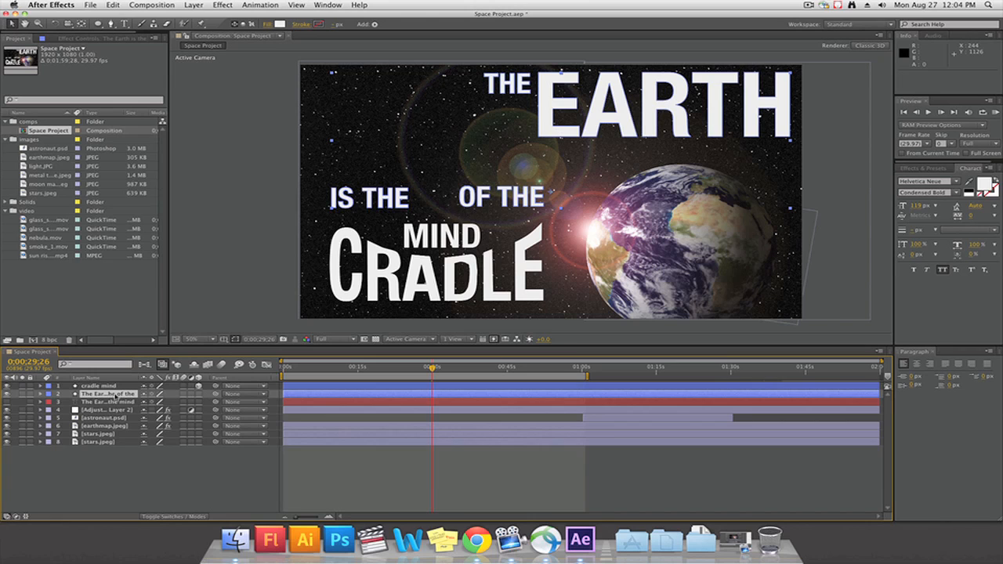
{"action": "left_click", "coordinate": [42, 387]}
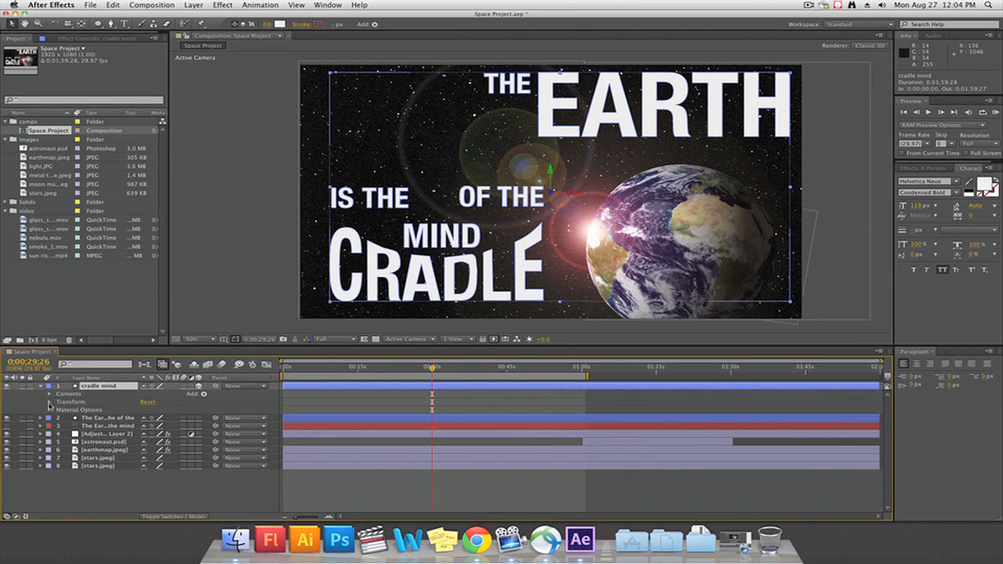
{"action": "left_click", "coordinate": [49, 402]}
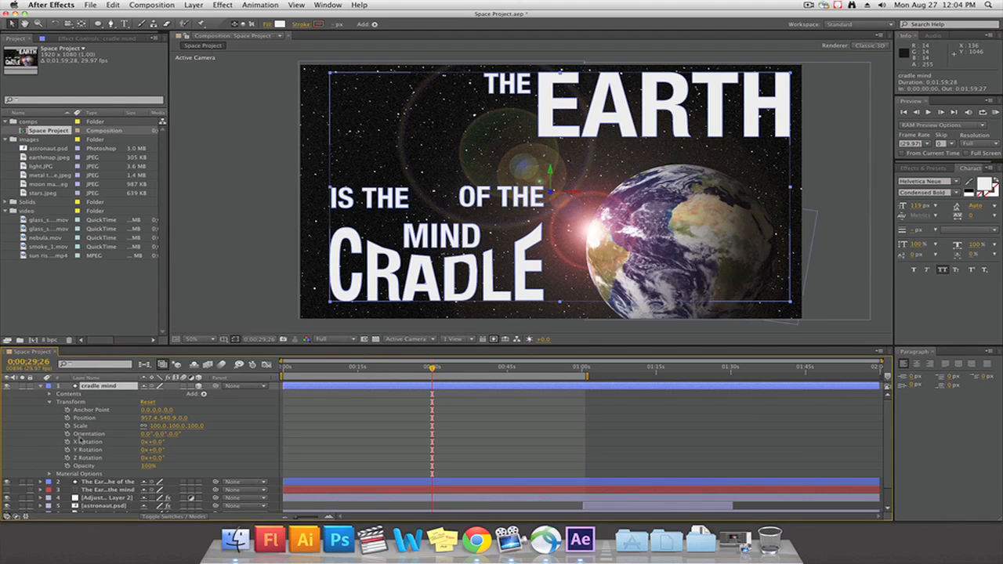
{"action": "left_click_drag", "start_coordinate": [156, 458], "coordinate": [165, 462]}
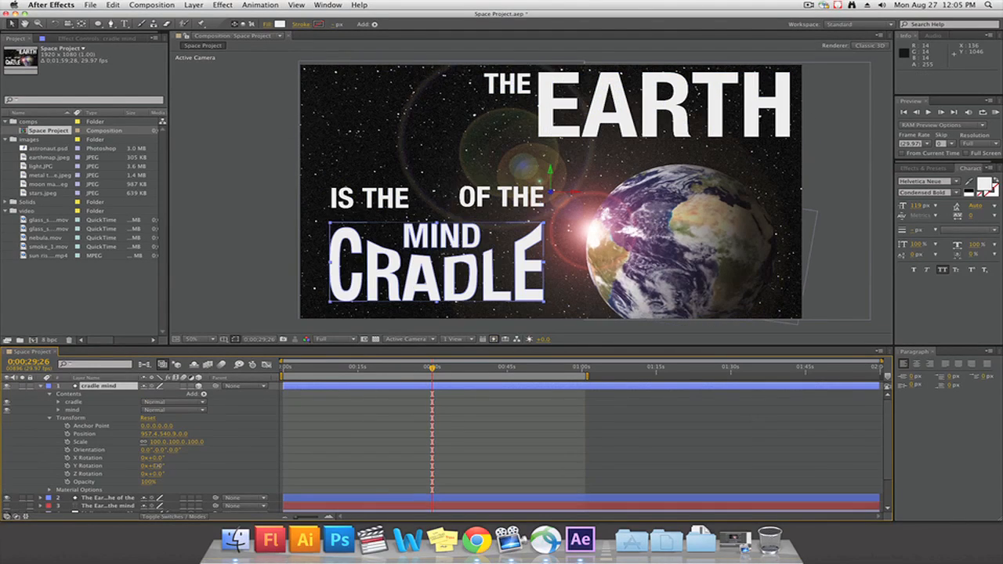
{"action": "left_click_drag", "start_coordinate": [157, 468], "coordinate": [166, 471]}
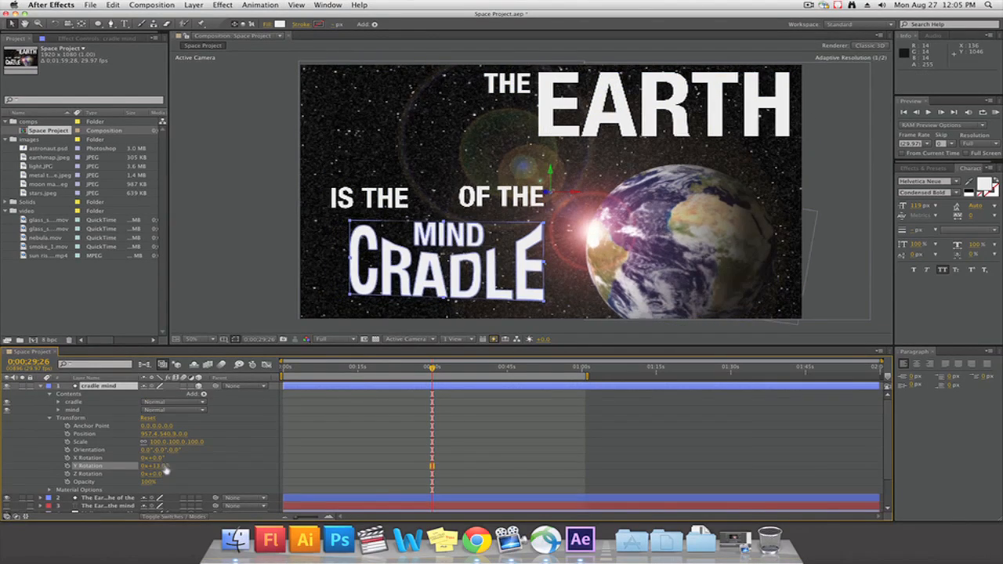
{"action": "key", "text": "super+z"}
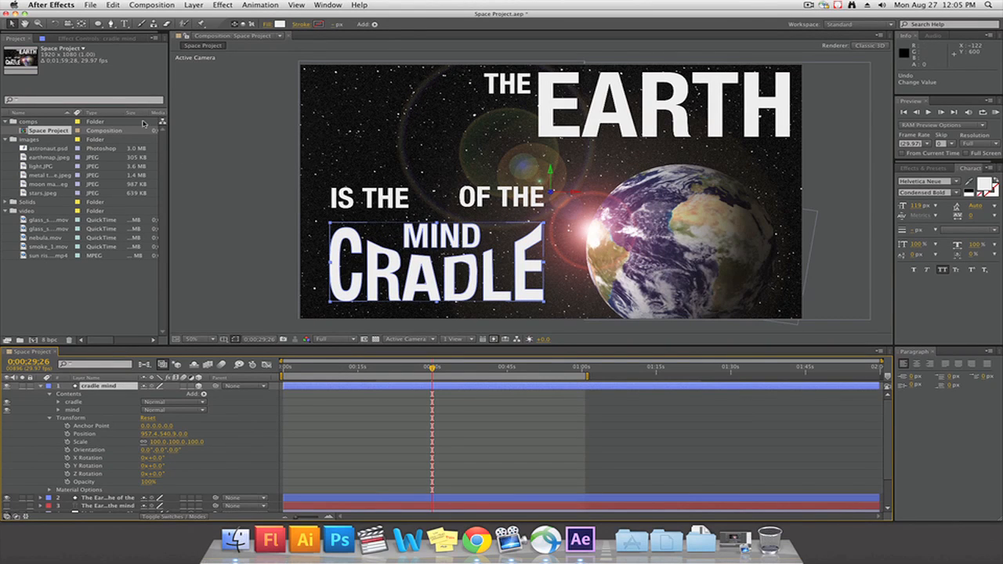
Move the cradle mind layer's anchor point to about -434, 64 with the Pan Behind tool, testing an X rotation and undoing it
{"action": "left_click", "coordinate": [82, 24]}
{"action": "left_click_drag", "start_coordinate": [555, 197], "coordinate": [441, 232]}
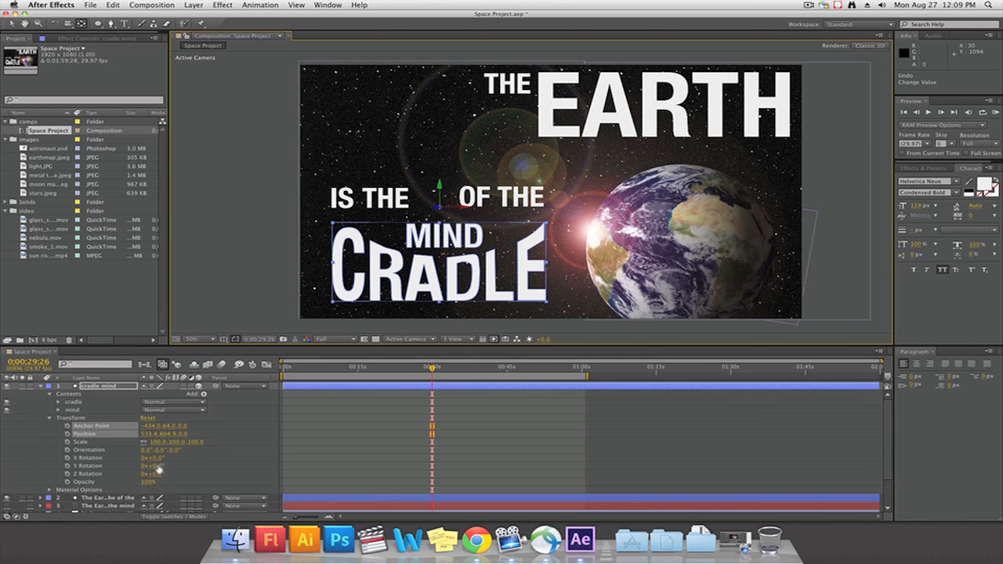
{"action": "left_click_drag", "start_coordinate": [163, 458], "coordinate": [136, 454]}
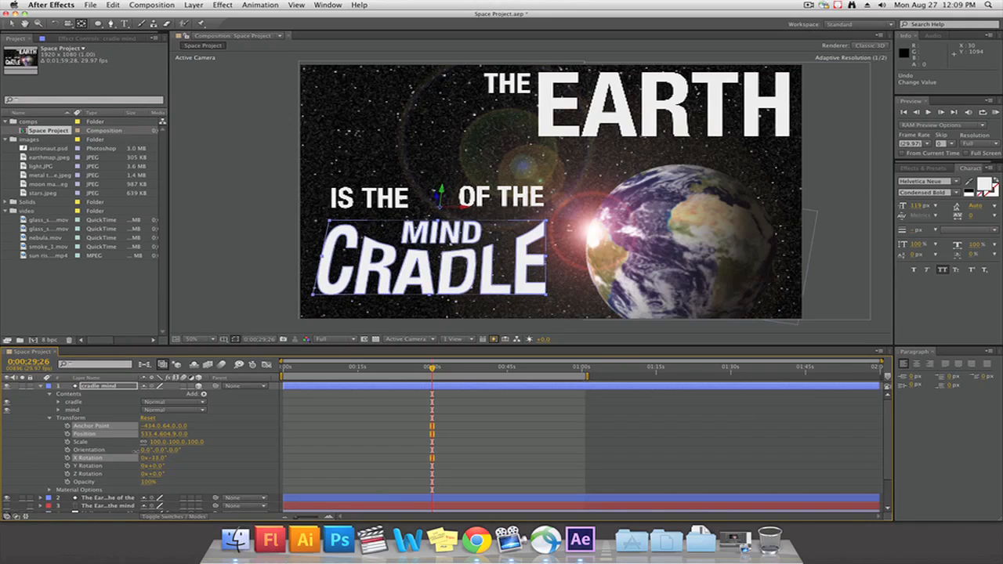
{"action": "key", "text": "super+z"}
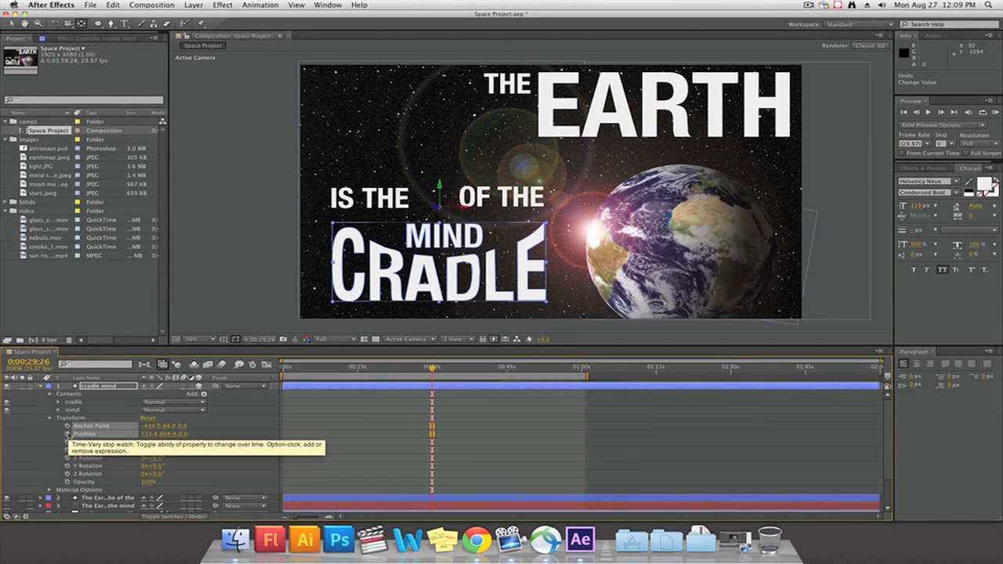
Enable keyframing for the cradle mind layer's X Rotation and Opacity at 0;00;29;26, leaving Position without keyframes
{"action": "left_click", "coordinate": [67, 434]}
{"action": "left_click", "coordinate": [67, 433]}
{"action": "left_click", "coordinate": [46, 453]}
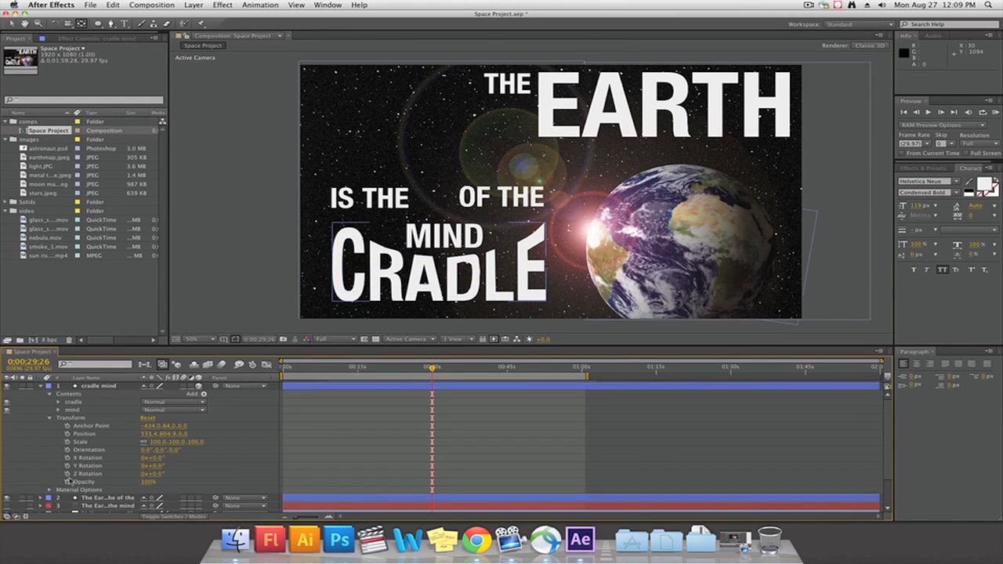
{"action": "left_click", "coordinate": [67, 458]}
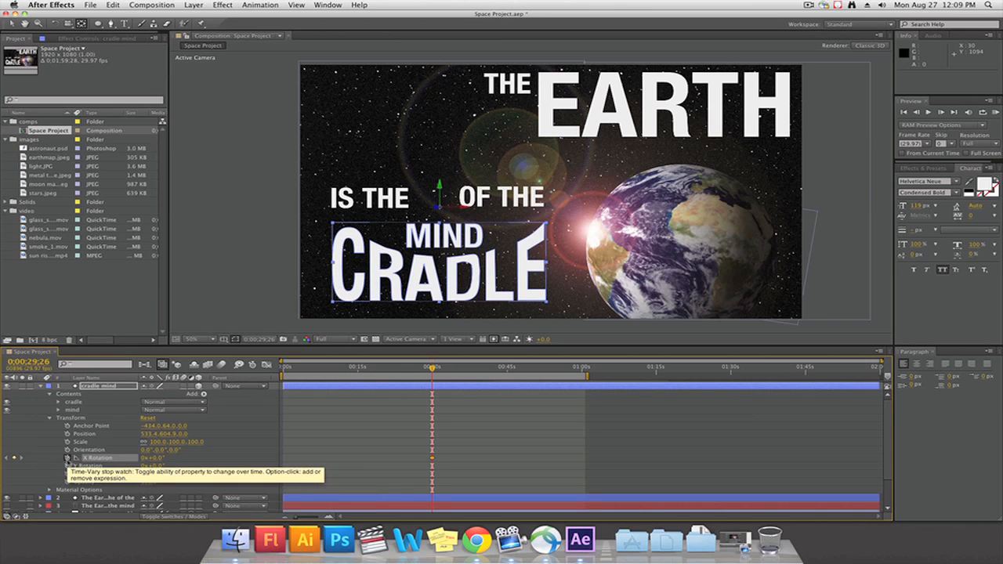
{"action": "left_click", "coordinate": [67, 482]}
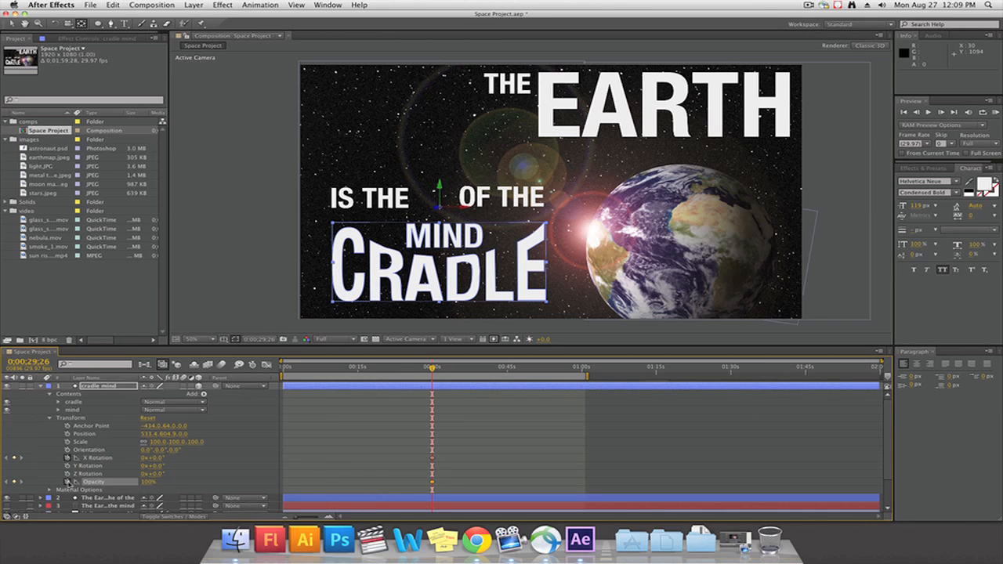
At the start of the timeline, enable opacity keyframing for all six word groups in the The Earth is the of the layer
{"action": "key", "text": "Home"}
{"action": "left_click", "coordinate": [48, 386]}
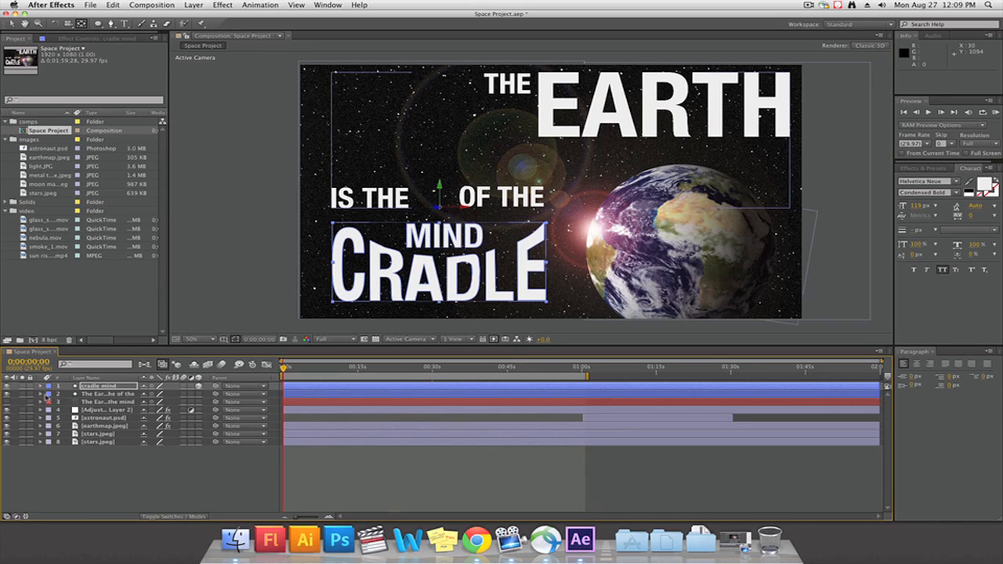
{"action": "left_click", "coordinate": [41, 393]}
{"action": "left_click", "coordinate": [68, 411]}
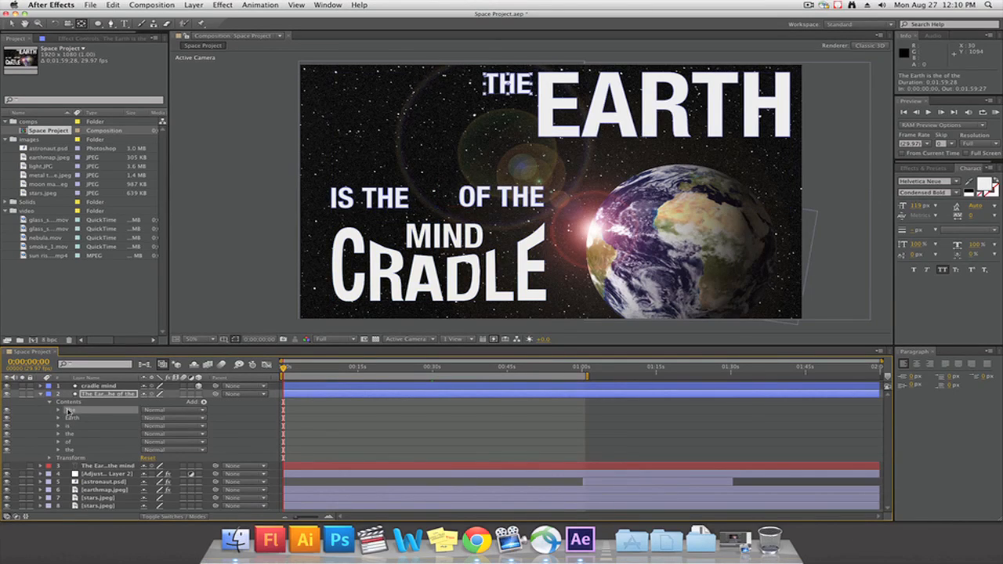
{"action": "left_click", "coordinate": [69, 450], "text": "shift"}
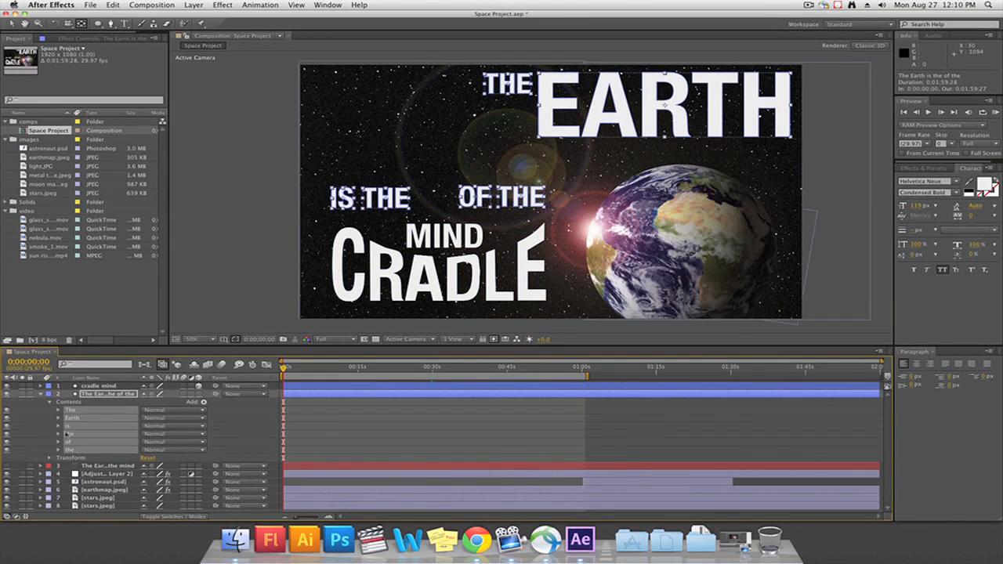
{"action": "left_click", "coordinate": [60, 411]}
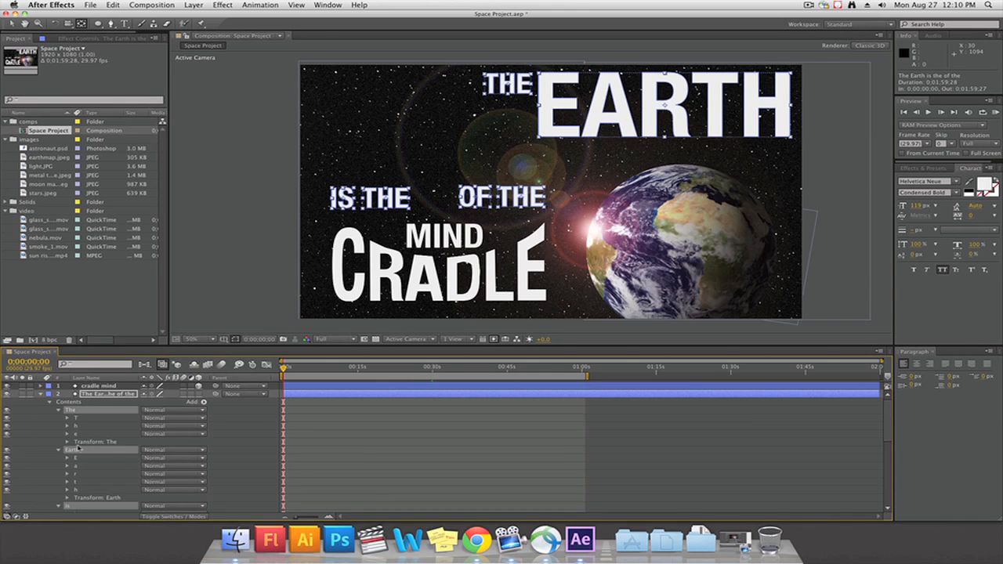
{"action": "left_click", "coordinate": [68, 442]}
{"action": "scroll", "coordinate": [83, 463], "scroll_direction": "down", "scroll_amount": 3}
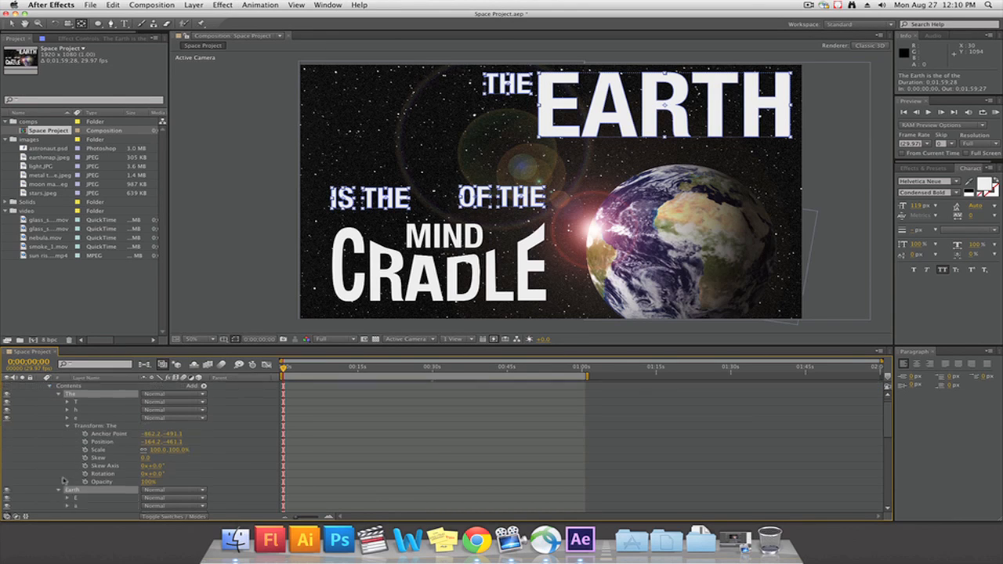
{"action": "left_click", "coordinate": [86, 466]}
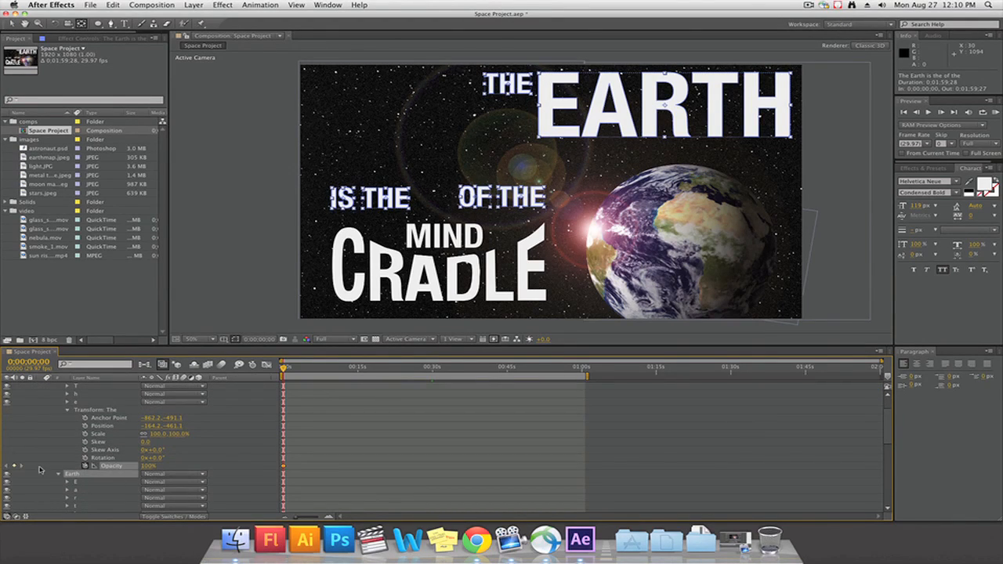
{"action": "scroll", "coordinate": [41, 470], "scroll_direction": "down", "scroll_amount": 6}
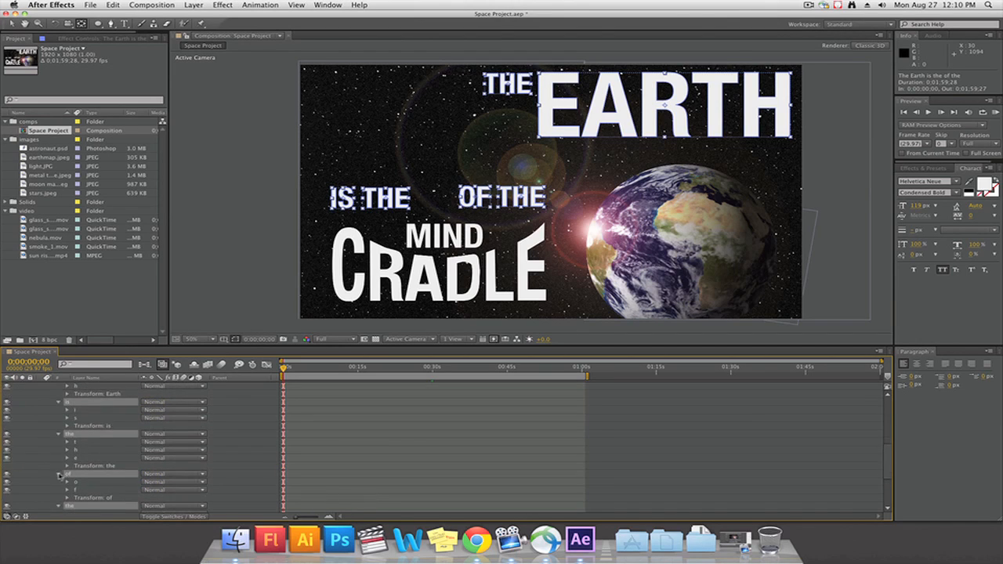
Move the opacity keyframe of the first The group to 0;00;01;20 and set its opacity to 0% at the timeline start
{"action": "scroll", "coordinate": [59, 475], "scroll_direction": "up", "scroll_amount": 7}
{"action": "left_click", "coordinate": [315, 478]}
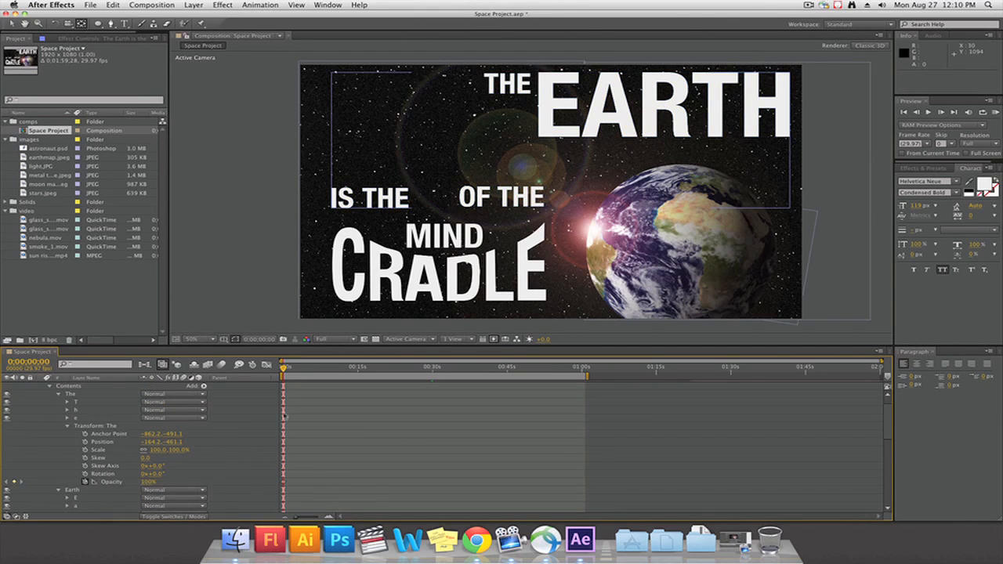
{"action": "left_click", "coordinate": [286, 483]}
{"action": "left_click_drag", "start_coordinate": [286, 483], "coordinate": [292, 483]}
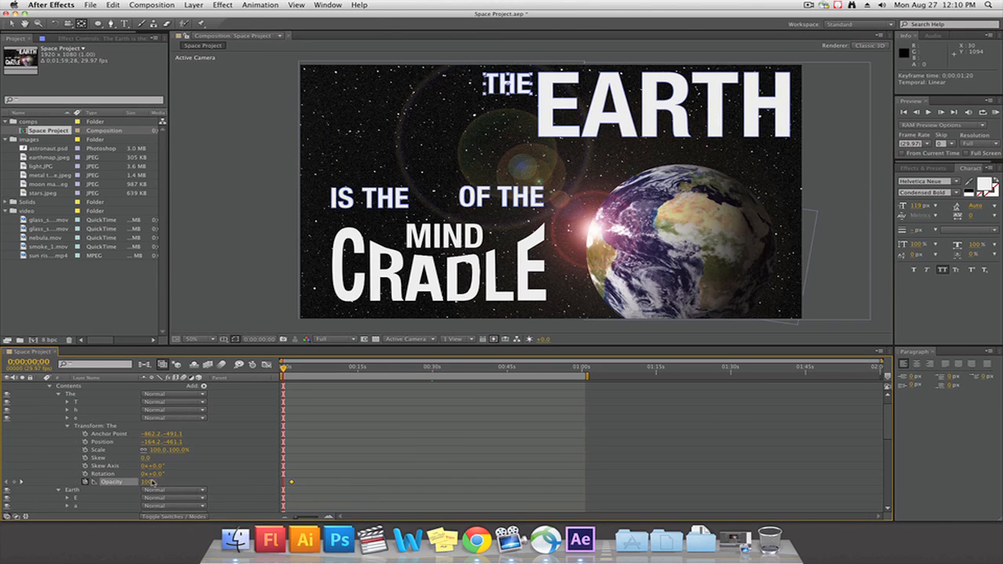
{"action": "left_click_drag", "start_coordinate": [145, 482], "coordinate": [69, 481]}
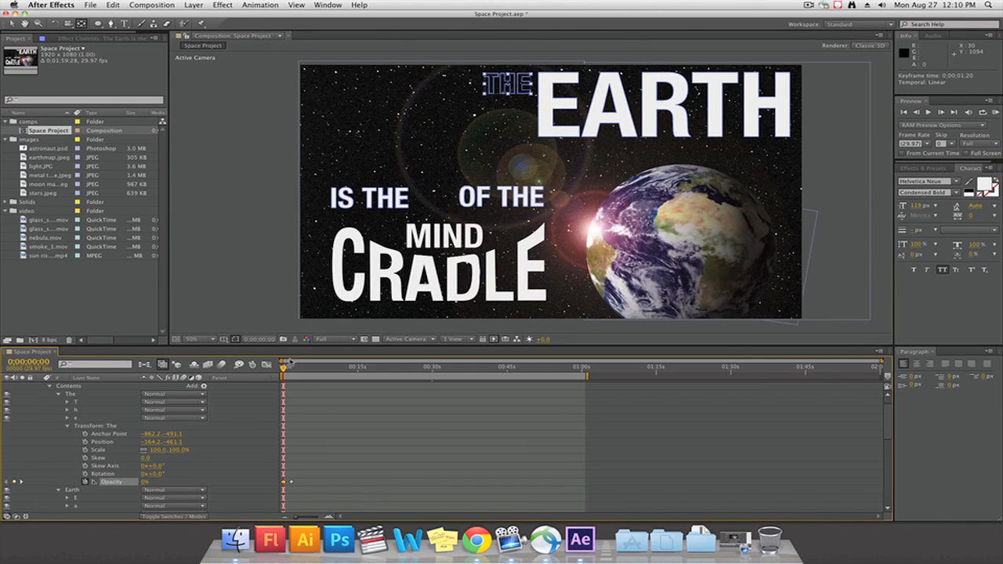
Preview the fade and move the first The group's 0% opacity keyframe to 0;00;01;19, one frame before its 100% keyframe
{"action": "key", "text": "space"}
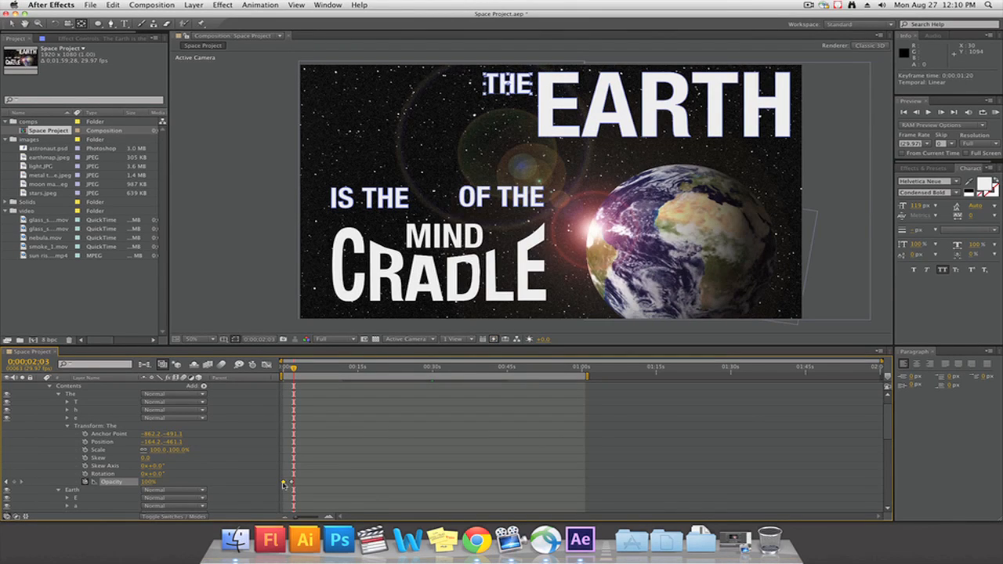
{"action": "left_click_drag", "start_coordinate": [289, 485], "coordinate": [293, 485]}
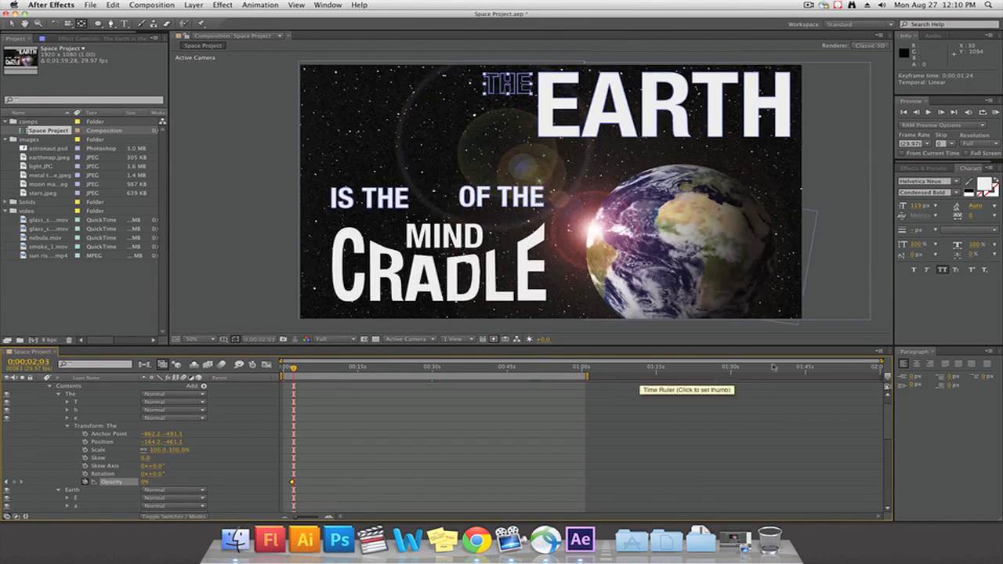
{"action": "left_click_drag", "start_coordinate": [881, 362], "coordinate": [298, 361]}
{"action": "left_click_drag", "start_coordinate": [664, 373], "coordinate": [646, 371]}
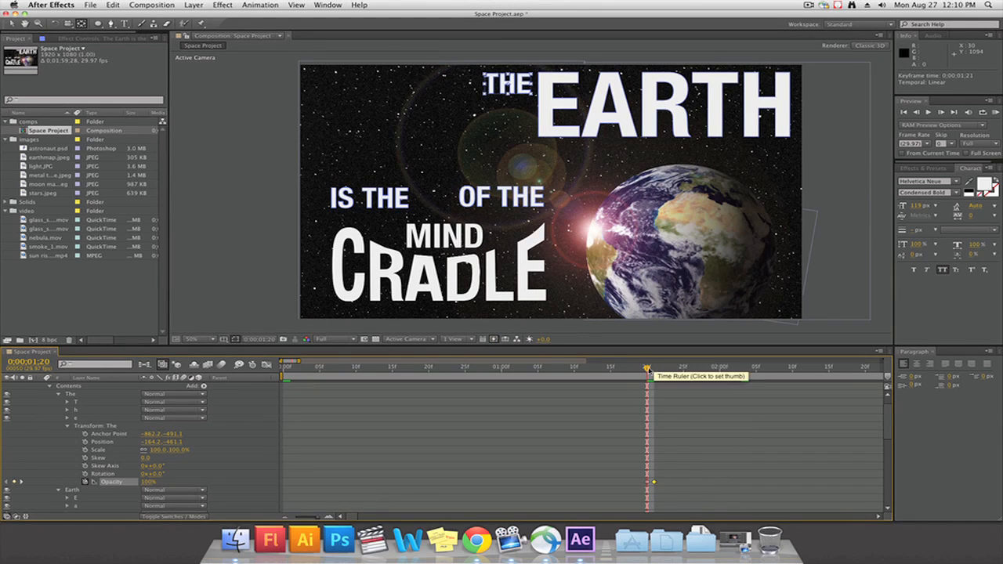
{"action": "left_click_drag", "start_coordinate": [647, 371], "coordinate": [422, 376]}
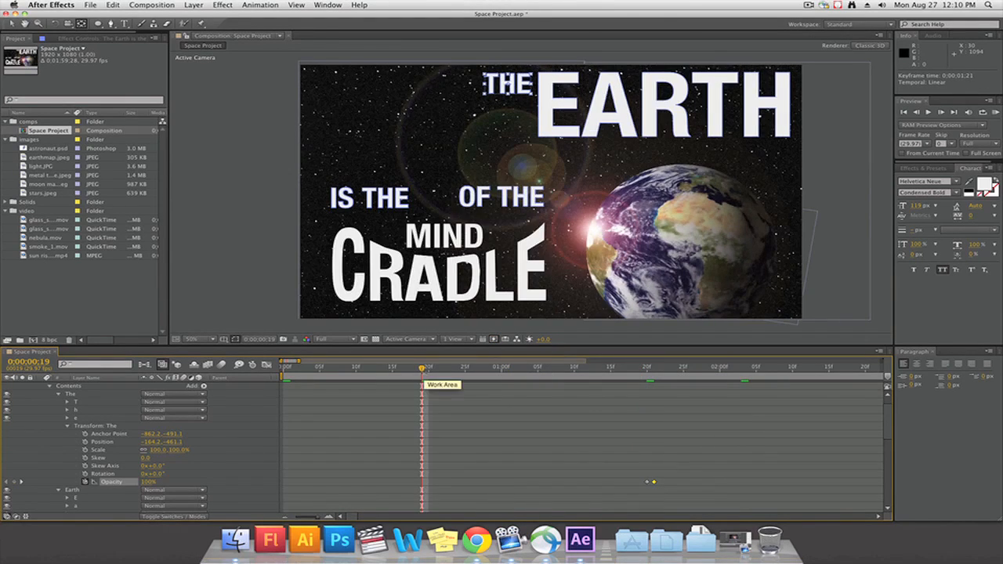
{"action": "left_click_drag", "start_coordinate": [655, 483], "coordinate": [641, 483]}
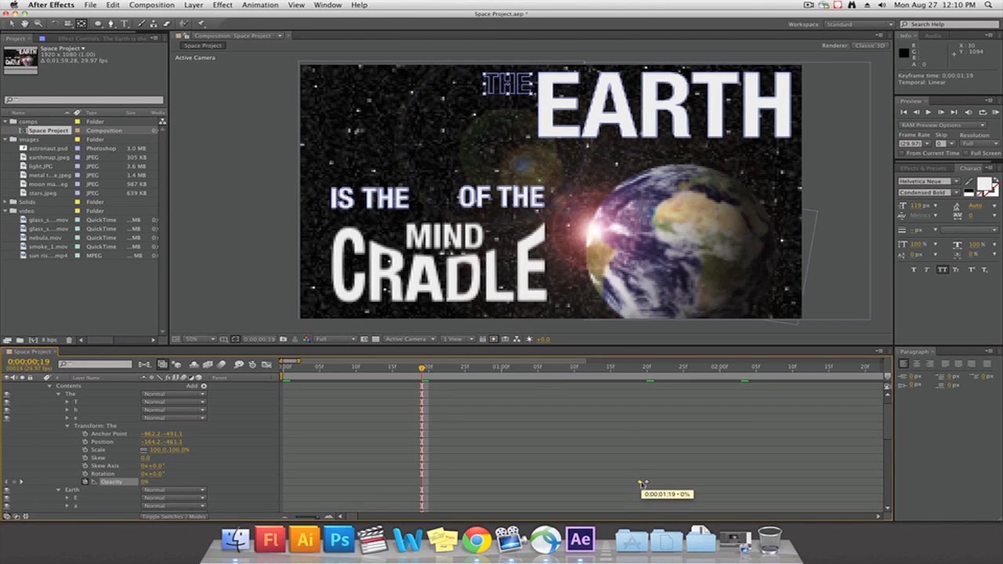
Move the Earth group's opacity keyframe to 0;00;01;27 and set its opacity to 0% at 0;00;01;26
{"action": "left_click_drag", "start_coordinate": [424, 368], "coordinate": [676, 384]}
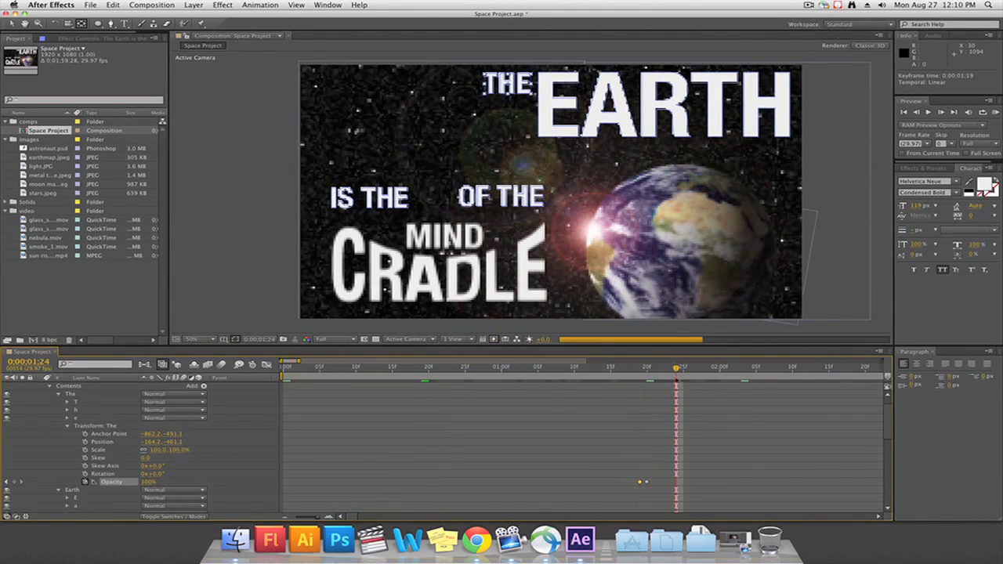
{"action": "key", "text": "Page_Down"}
{"action": "key", "text": "Page_Down"}
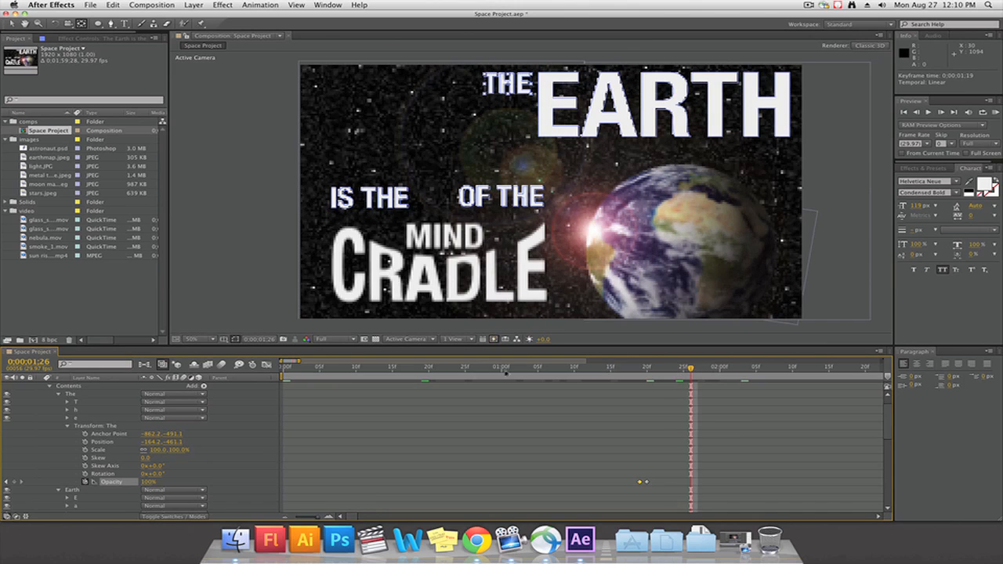
{"action": "scroll", "coordinate": [96, 470], "scroll_direction": "down", "scroll_amount": 5}
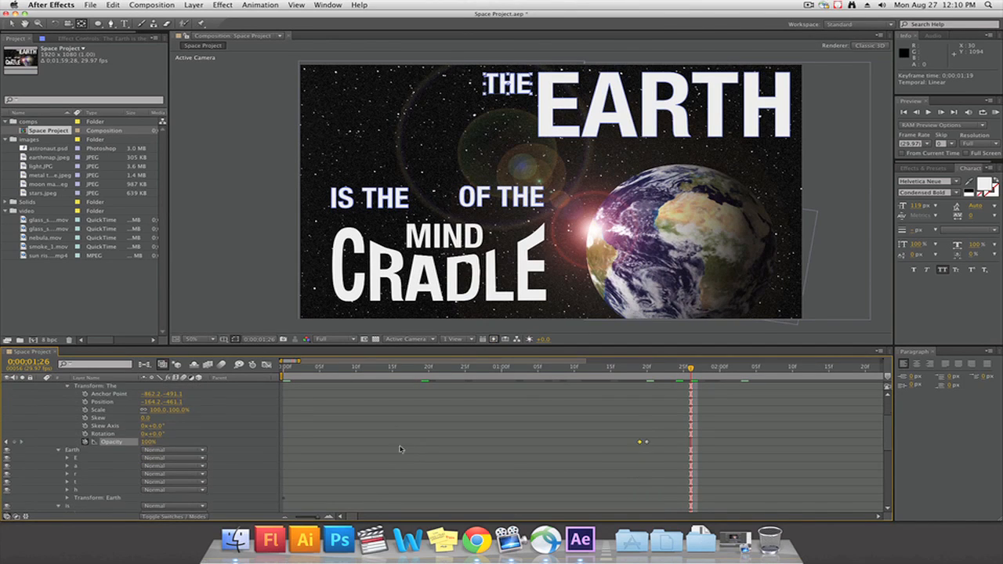
{"action": "scroll", "coordinate": [96, 471], "scroll_direction": "down", "scroll_amount": 3}
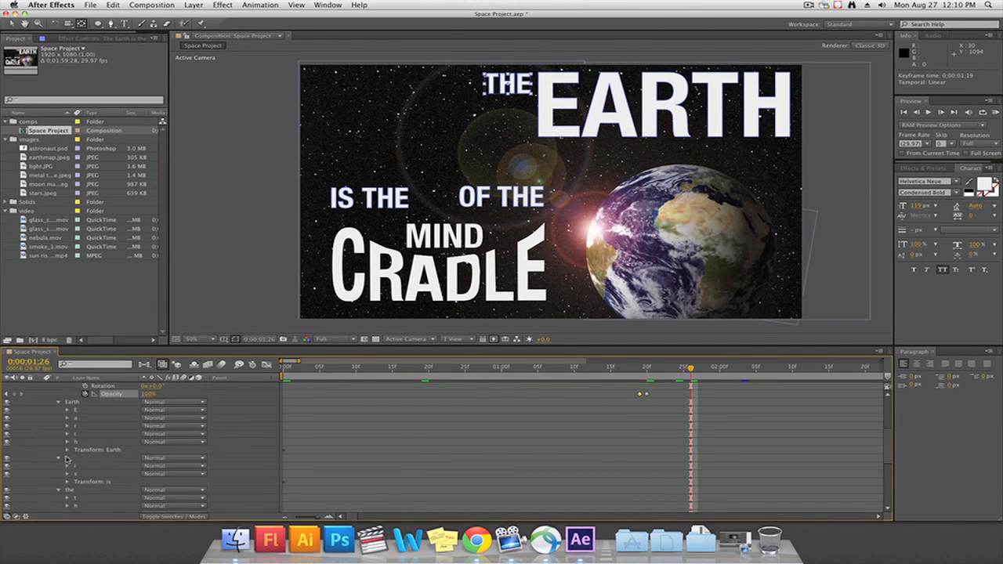
{"action": "left_click", "coordinate": [68, 451]}
{"action": "scroll", "coordinate": [307, 459], "scroll_direction": "down", "scroll_amount": 4}
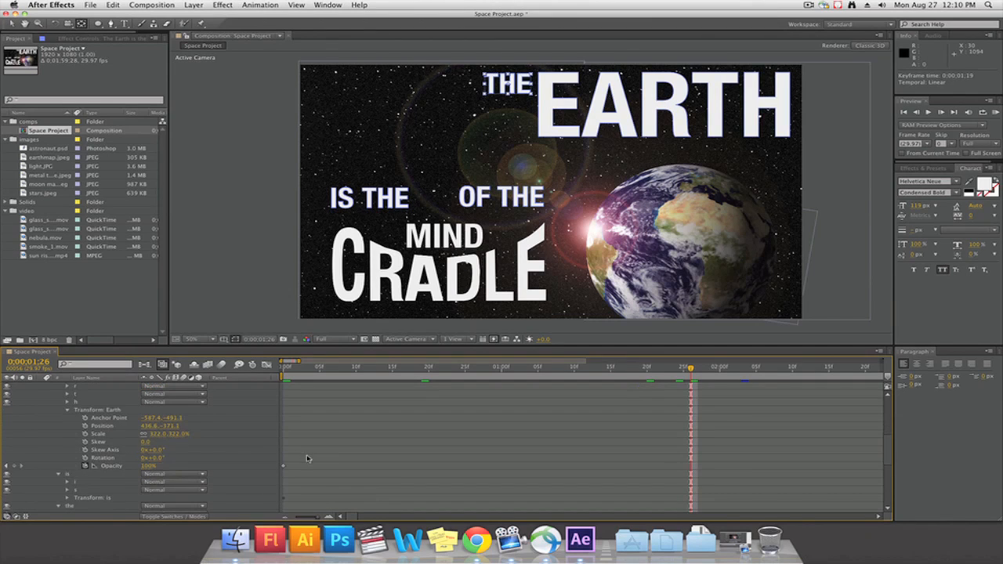
{"action": "scroll", "coordinate": [307, 459], "scroll_direction": "down", "scroll_amount": 2}
{"action": "left_click_drag", "start_coordinate": [287, 453], "coordinate": [402, 450]}
{"action": "left_click_drag", "start_coordinate": [662, 457], "coordinate": [697, 454]}
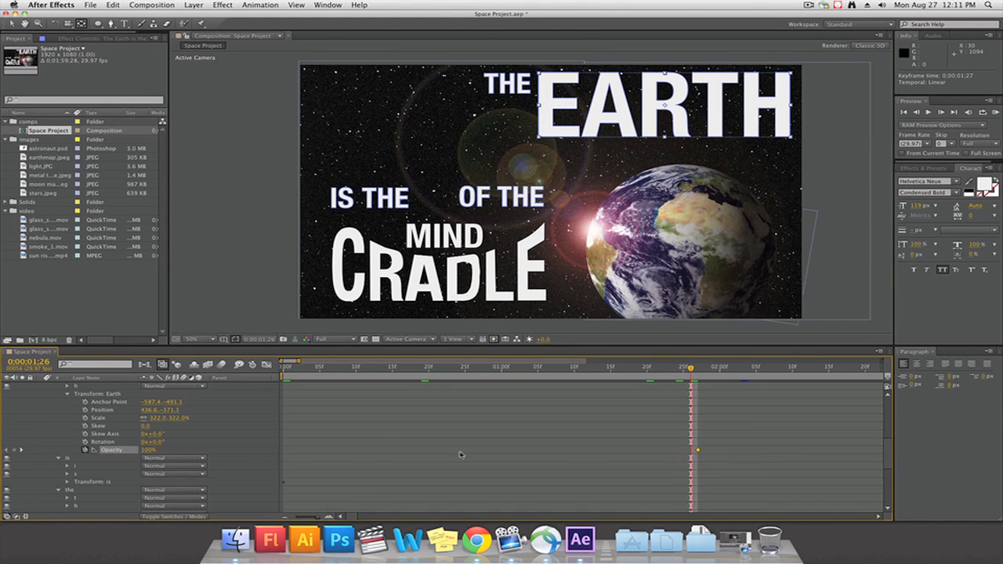
{"action": "left_click_drag", "start_coordinate": [147, 450], "coordinate": [73, 435]}
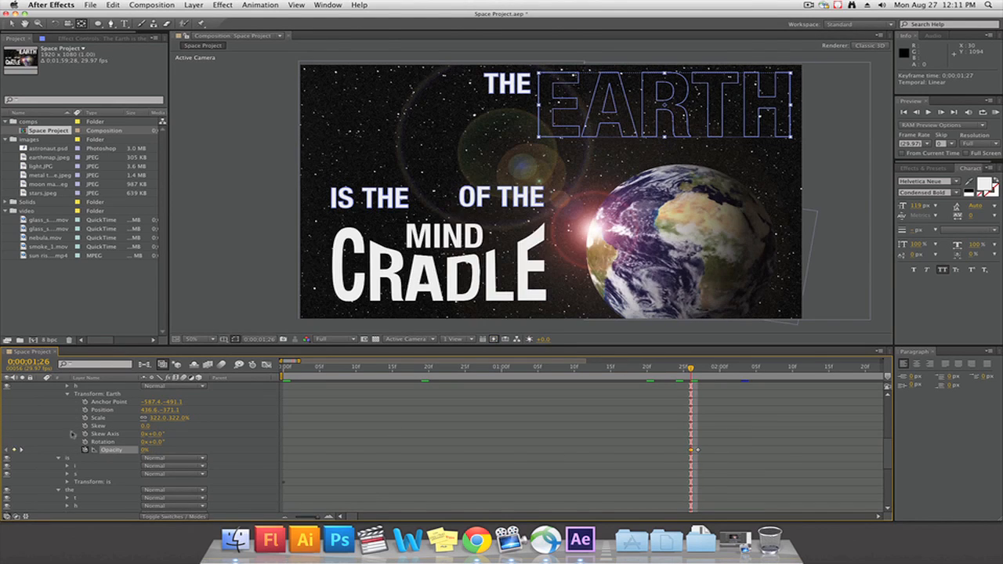
Show a longer stretch of the timeline and preview the appearance of The and Earth from the start
{"action": "left_click_drag", "start_coordinate": [721, 370], "coordinate": [626, 361]}
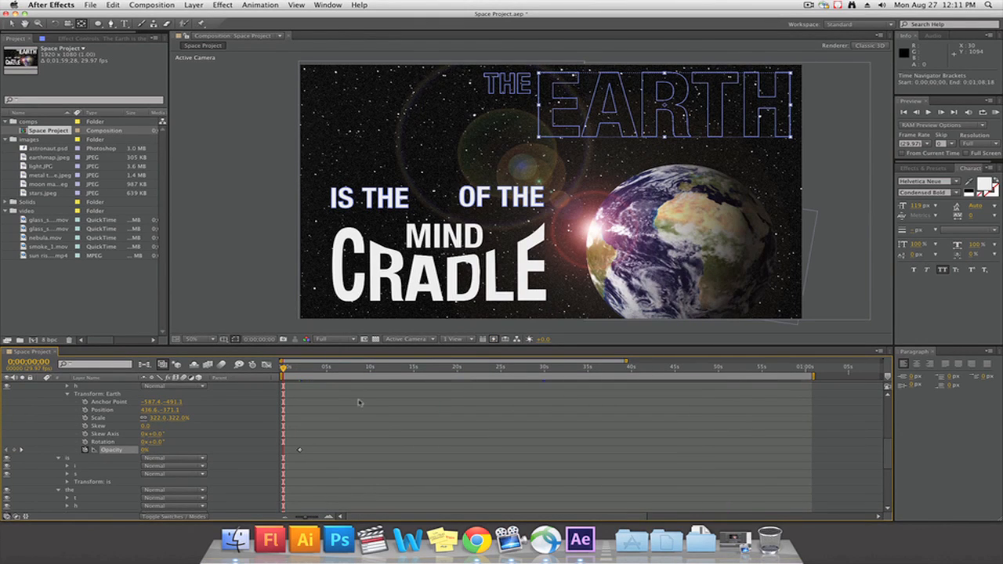
{"action": "key", "text": "space"}
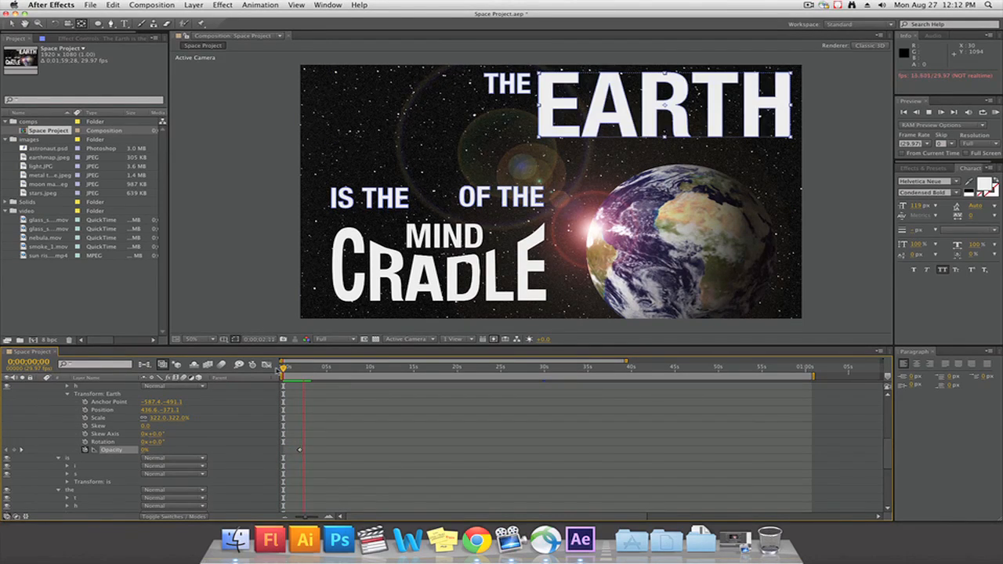
Move the is group's opacity keyframe to 0;00;03;04 and set its opacity to 0% at 0;00;02;26
{"action": "key", "text": "space"}
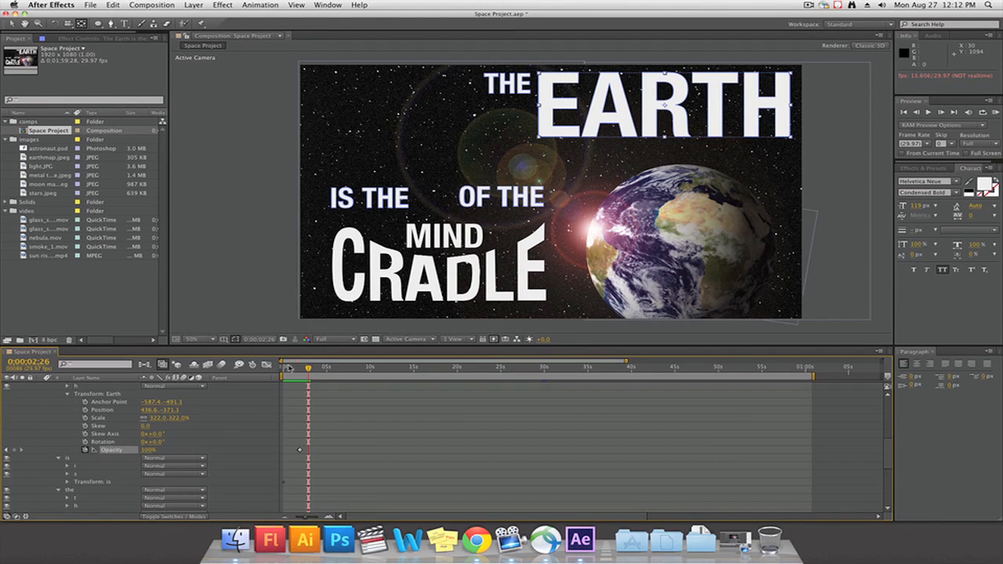
{"action": "scroll", "coordinate": [316, 437], "scroll_direction": "down", "scroll_amount": 4}
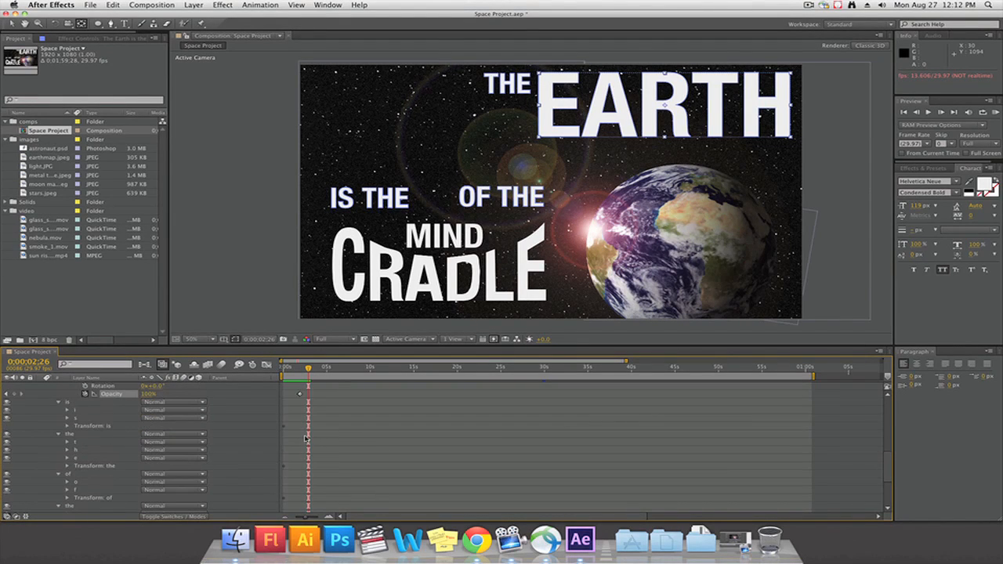
{"action": "left_click", "coordinate": [69, 426]}
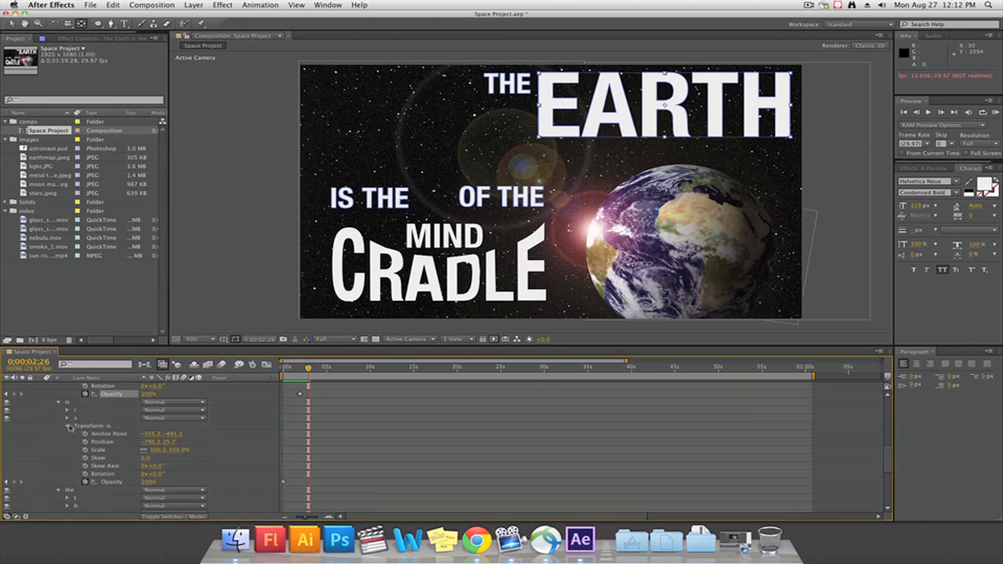
{"action": "left_click", "coordinate": [284, 483]}
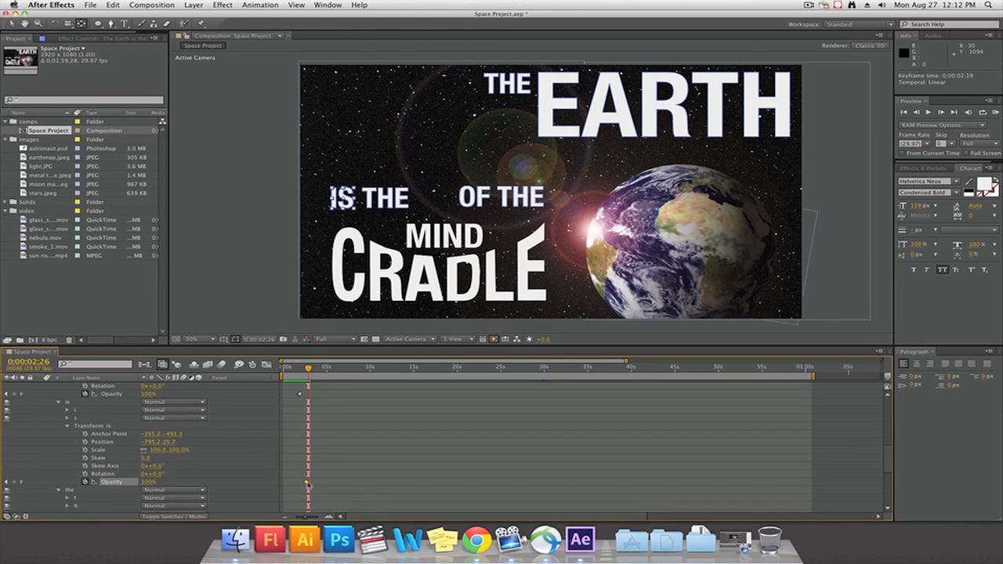
{"action": "left_click_drag", "start_coordinate": [308, 484], "coordinate": [310, 484]}
{"action": "left_click_drag", "start_coordinate": [149, 482], "coordinate": [45, 484]}
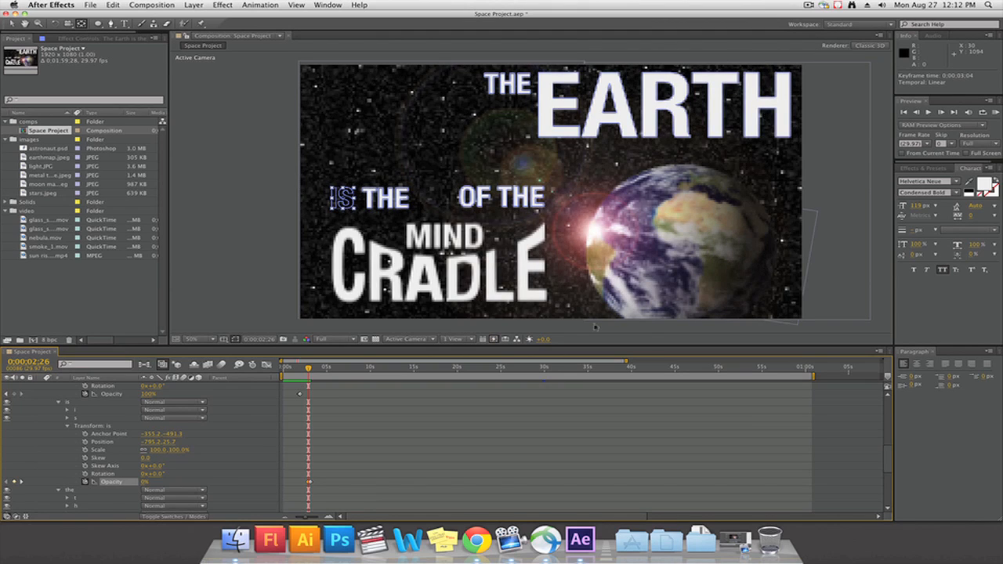
Place the opacity keyframe of the group after "is", "the", at 0;00;03;17 and preview the words from 0;00;03;01
{"action": "left_click_drag", "start_coordinate": [628, 362], "coordinate": [306, 361]}
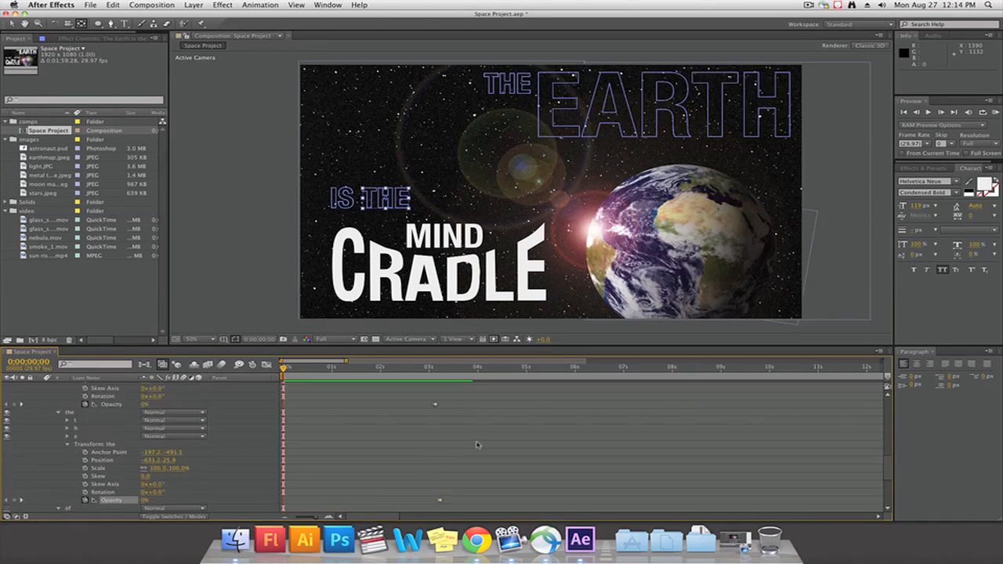
{"action": "scroll", "coordinate": [476, 446], "scroll_direction": "up", "scroll_amount": 1}
{"action": "left_click_drag", "start_coordinate": [431, 480], "coordinate": [456, 488]}
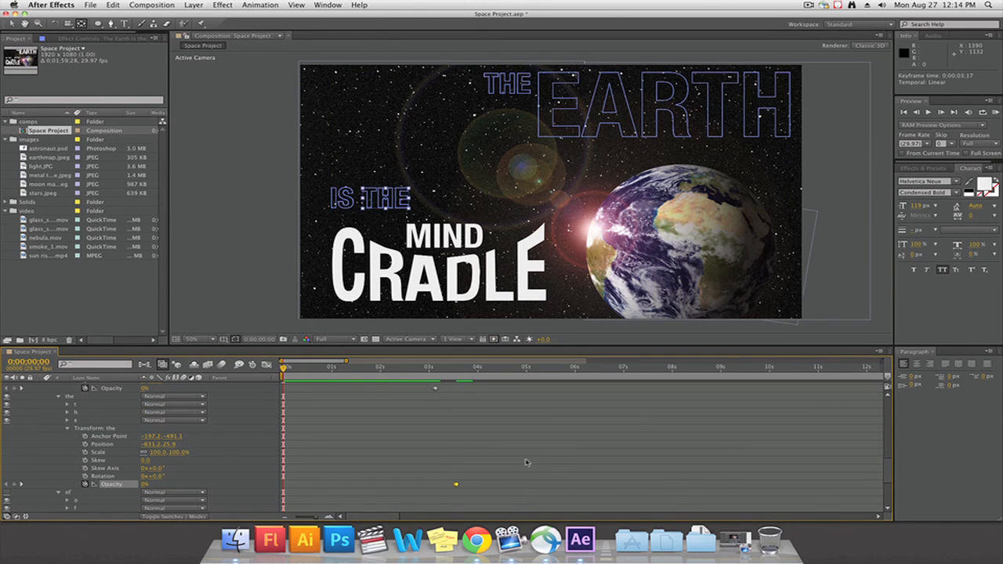
{"action": "left_click", "coordinate": [431, 369]}
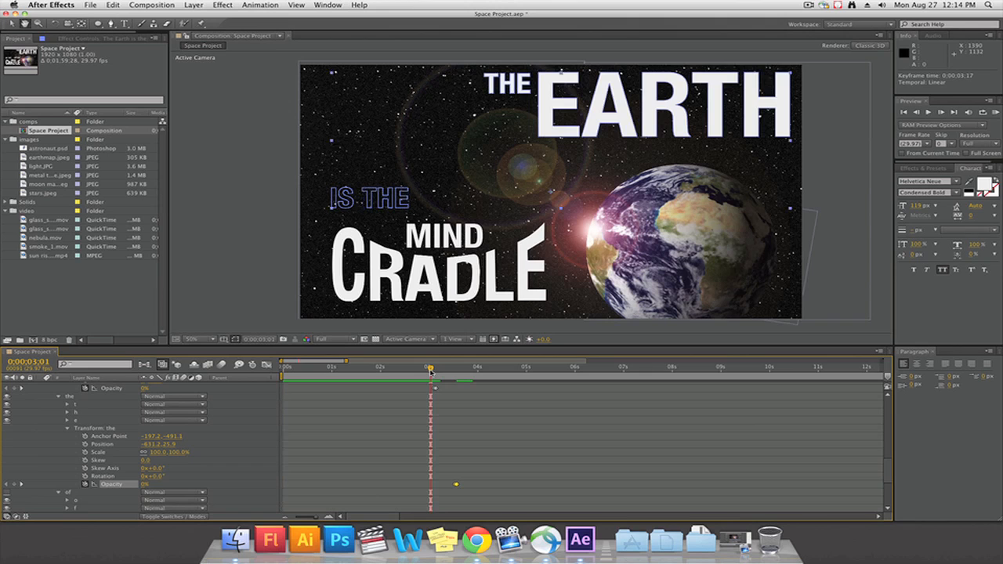
{"action": "key", "text": "space"}
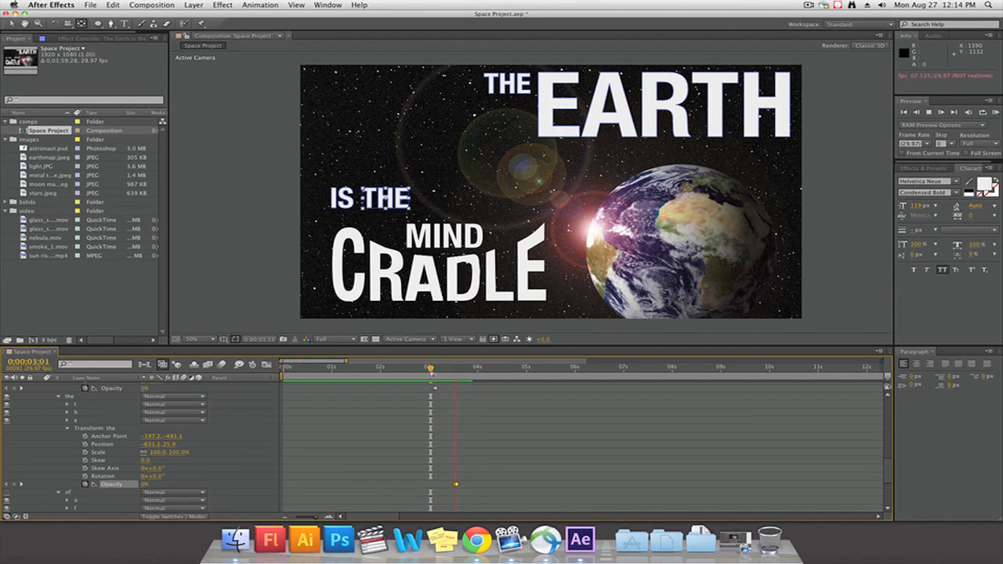
{"action": "left_click_drag", "start_coordinate": [417, 369], "coordinate": [283, 371]}
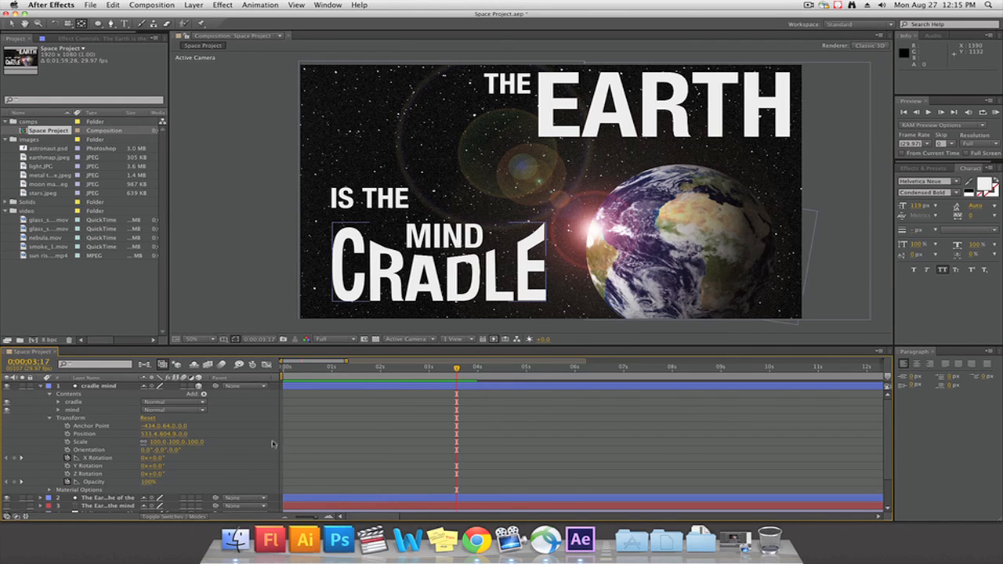
Try to hide the whole cradle mind layer with a 0% opacity keyframe at 0;00;03;17
{"action": "left_click", "coordinate": [67, 481]}
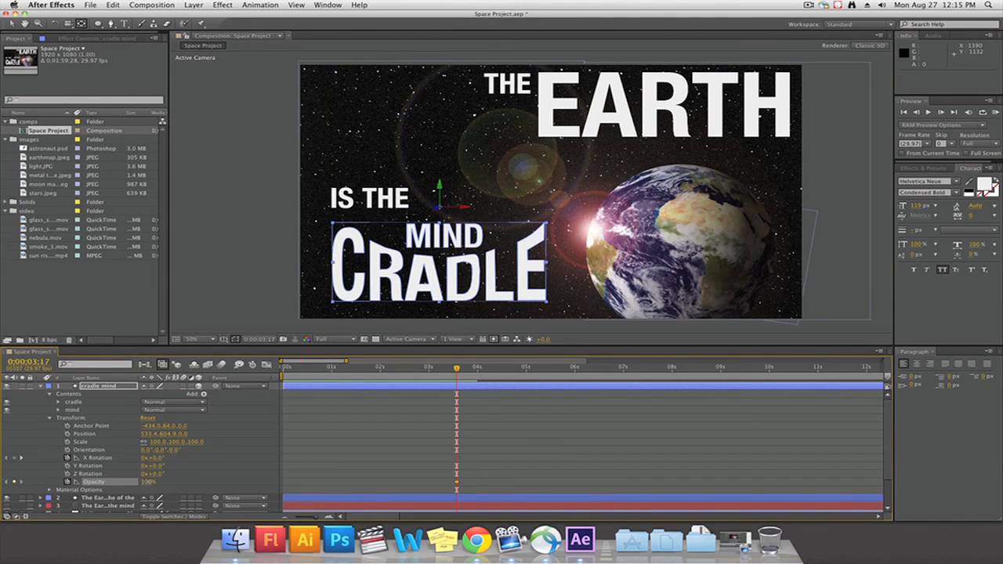
{"action": "left_click_drag", "start_coordinate": [146, 481], "coordinate": [94, 481]}
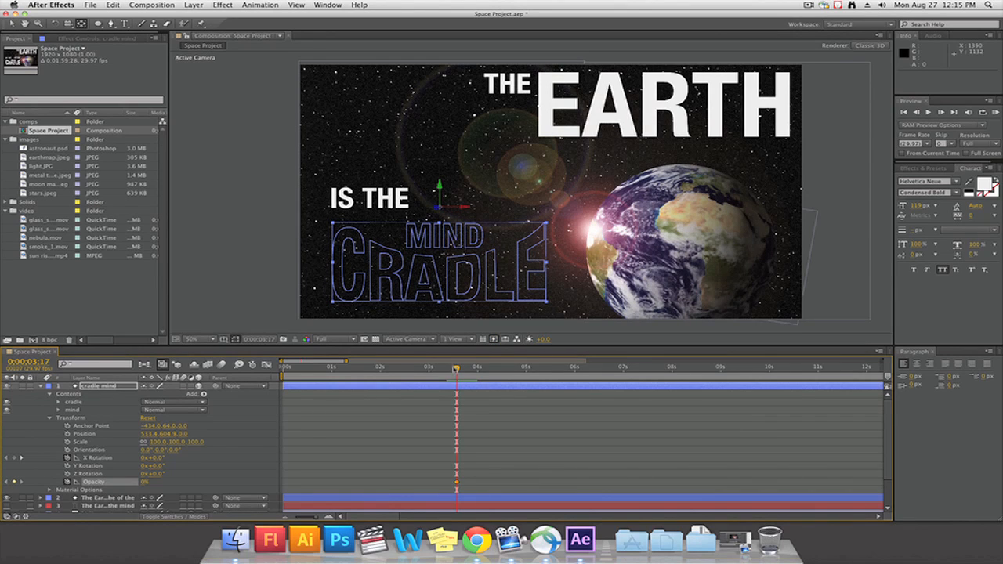
{"action": "left_click_drag", "start_coordinate": [457, 369], "coordinate": [458, 370]}
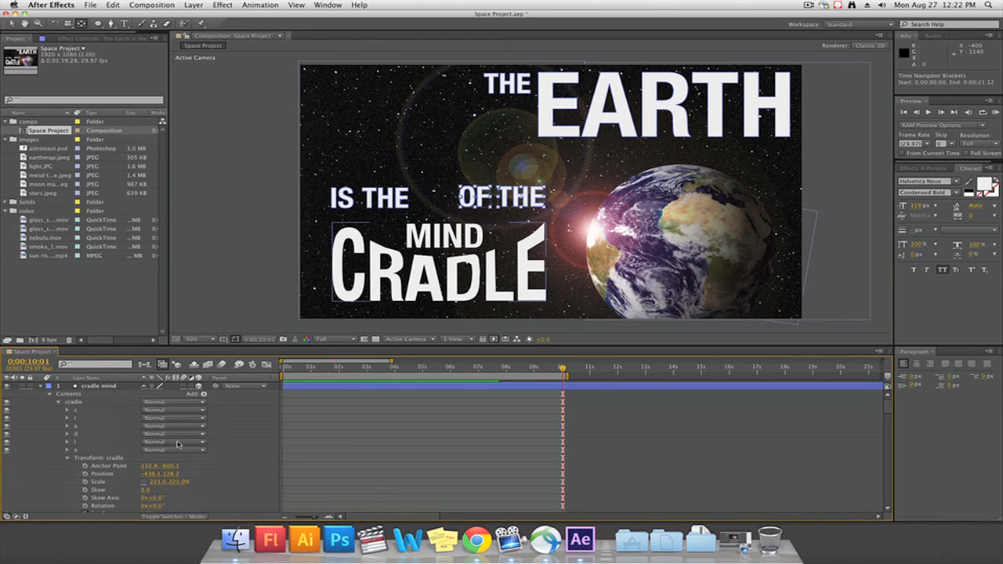
Locate the cradle group's opacity keyframe and move the current time to it at 0;00;03;18
{"action": "scroll", "coordinate": [179, 444], "scroll_direction": "down", "scroll_amount": 3}
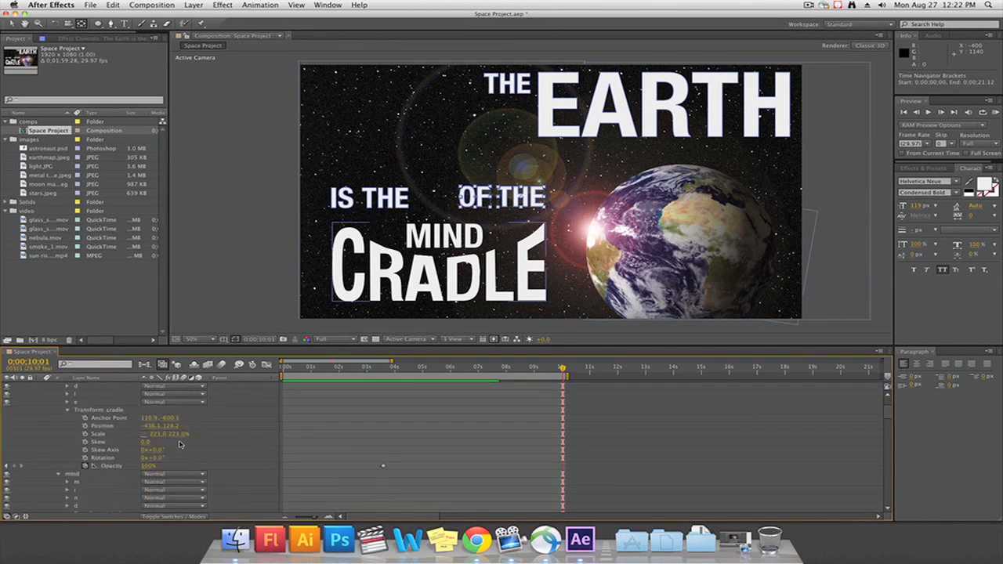
{"action": "left_click", "coordinate": [297, 405]}
{"action": "left_click_drag", "start_coordinate": [563, 370], "coordinate": [383, 377]}
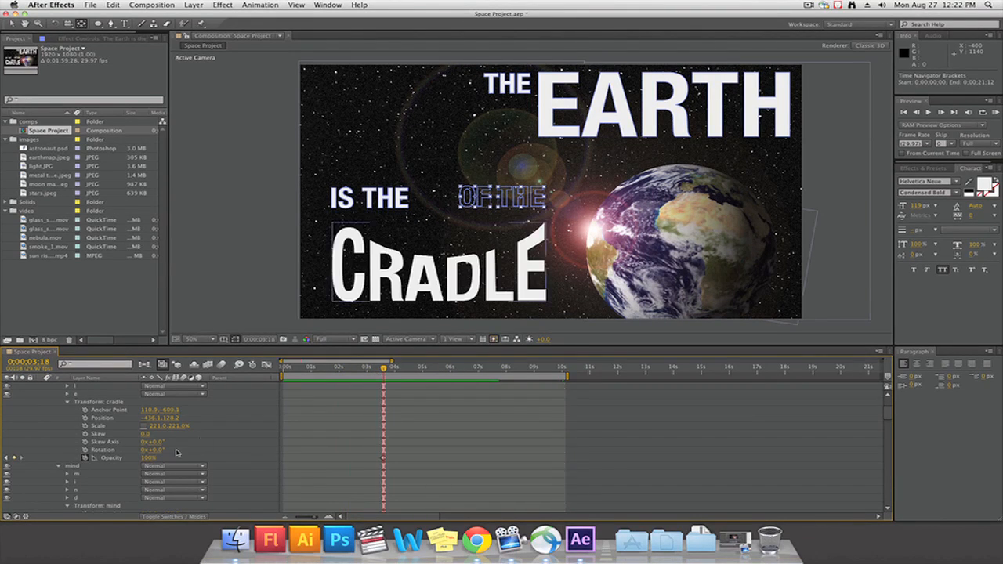
Collapse the cradle mind layer's contents and expand its transform properties
{"action": "scroll", "coordinate": [144, 447], "scroll_direction": "up", "scroll_amount": 3}
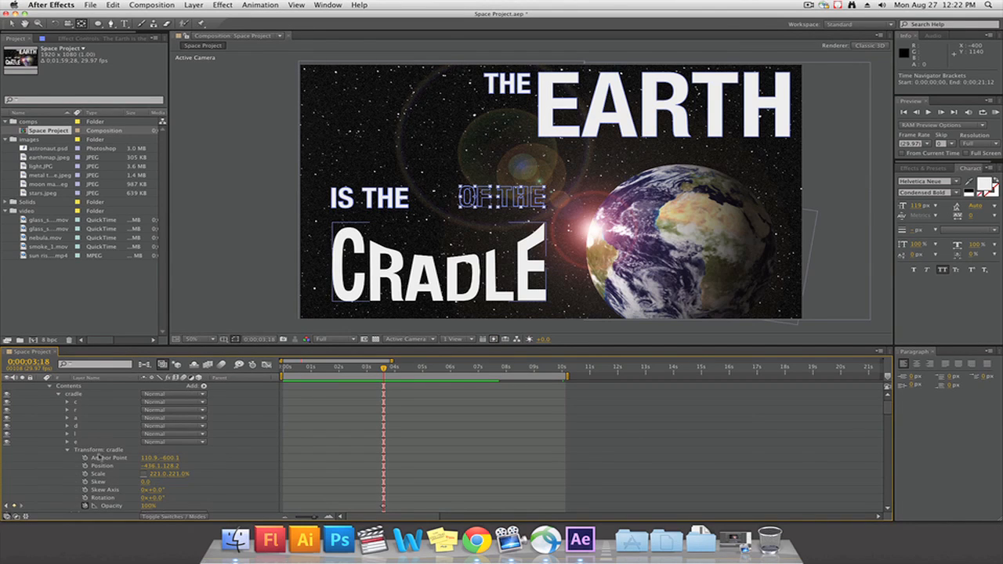
{"action": "scroll", "coordinate": [99, 458], "scroll_direction": "up", "scroll_amount": 1}
{"action": "left_click", "coordinate": [49, 394]}
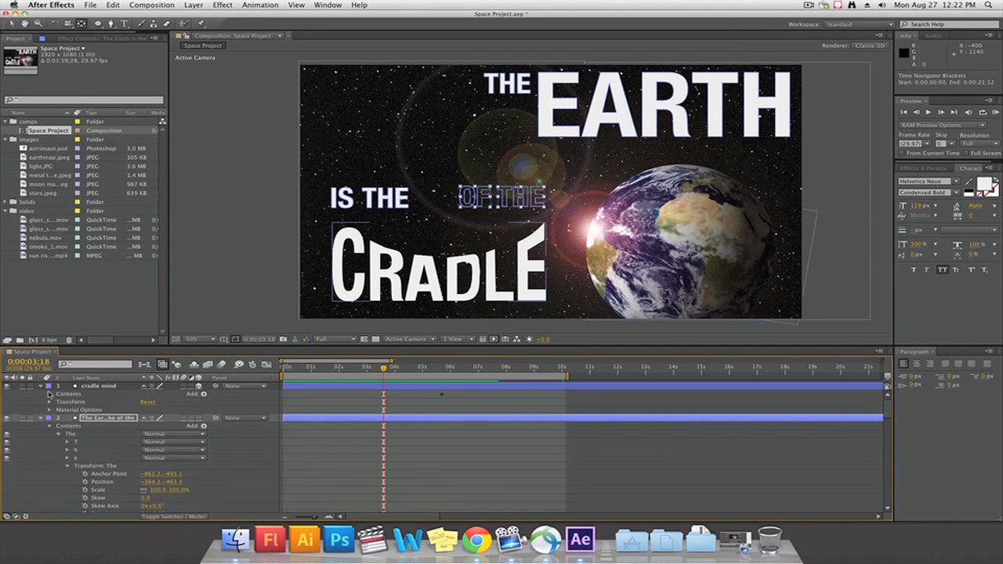
{"action": "left_click", "coordinate": [51, 410]}
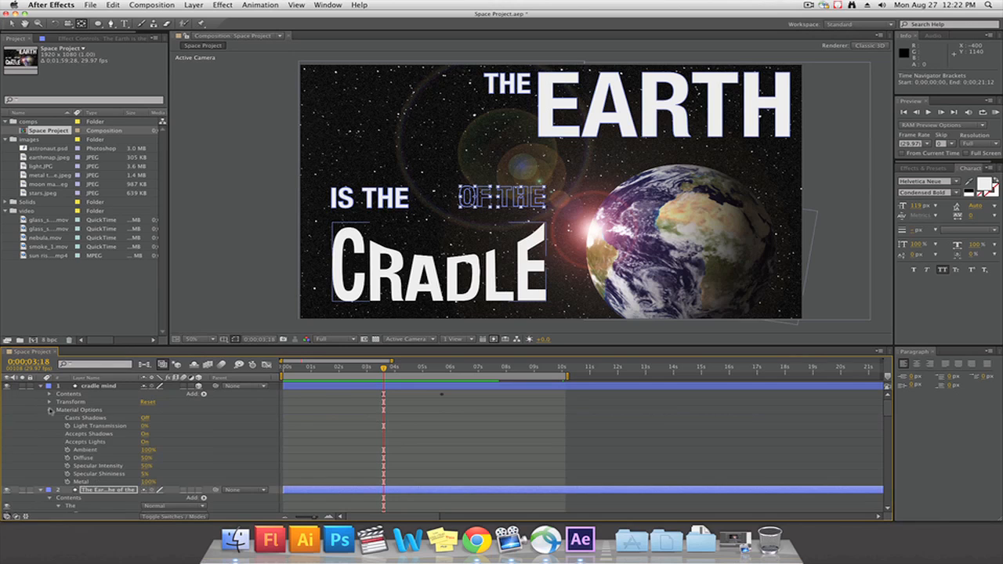
{"action": "left_click", "coordinate": [50, 410]}
{"action": "left_click", "coordinate": [50, 402]}
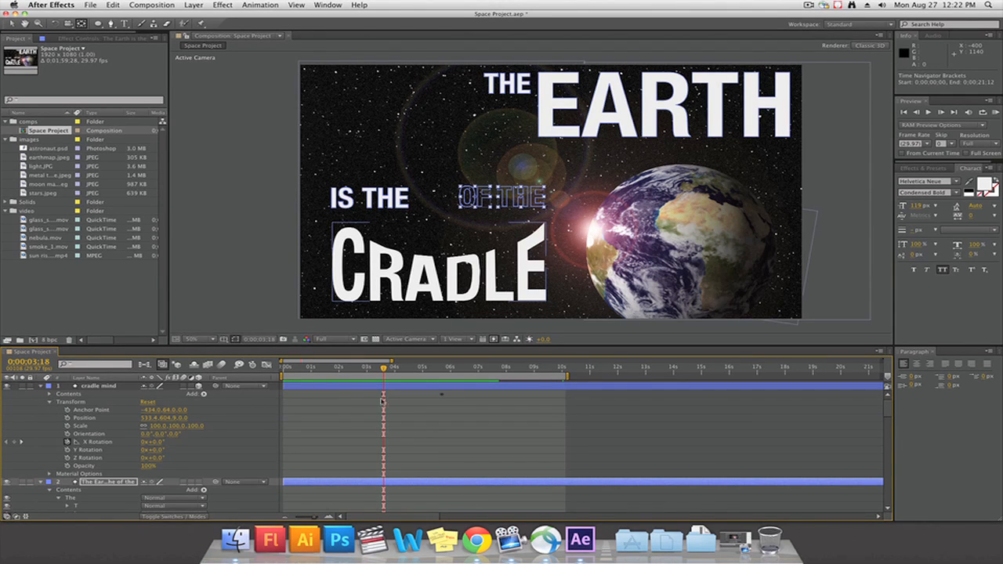
Move the cradle mind layer's X Rotation keyframe from 0;00;29;26 to 0;00;10;03
{"action": "key", "text": "Home"}
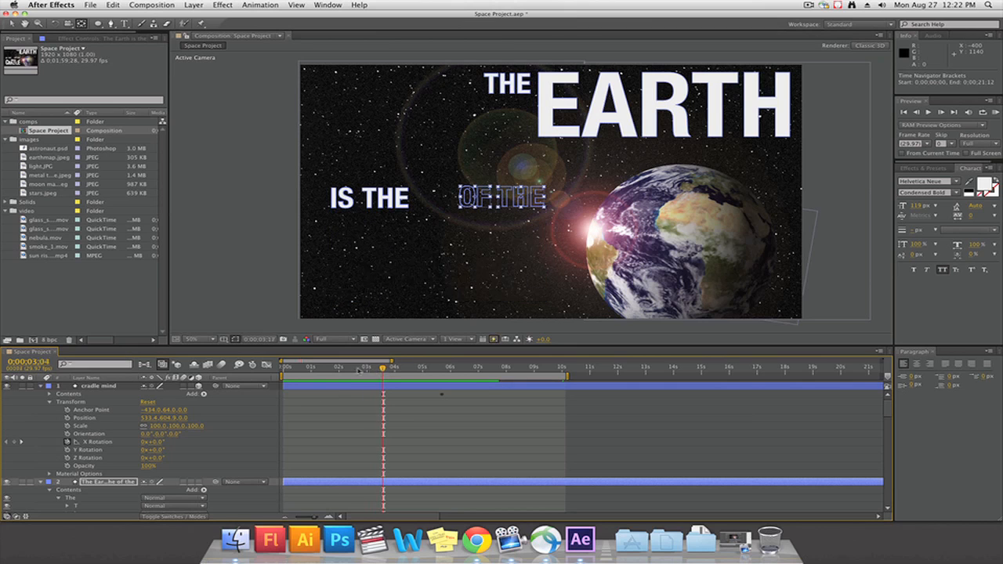
{"action": "key", "text": "space"}
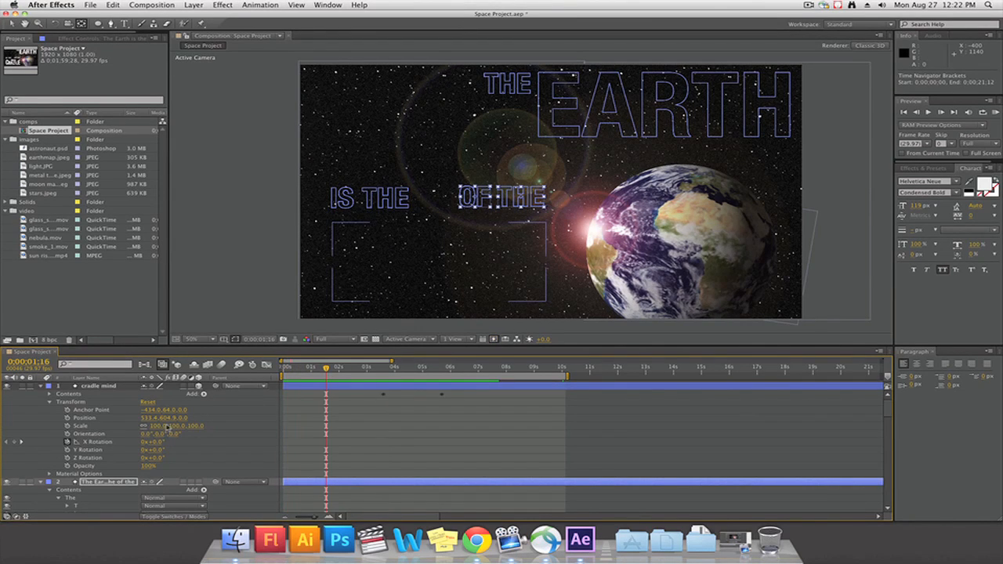
{"action": "left_click", "coordinate": [101, 442]}
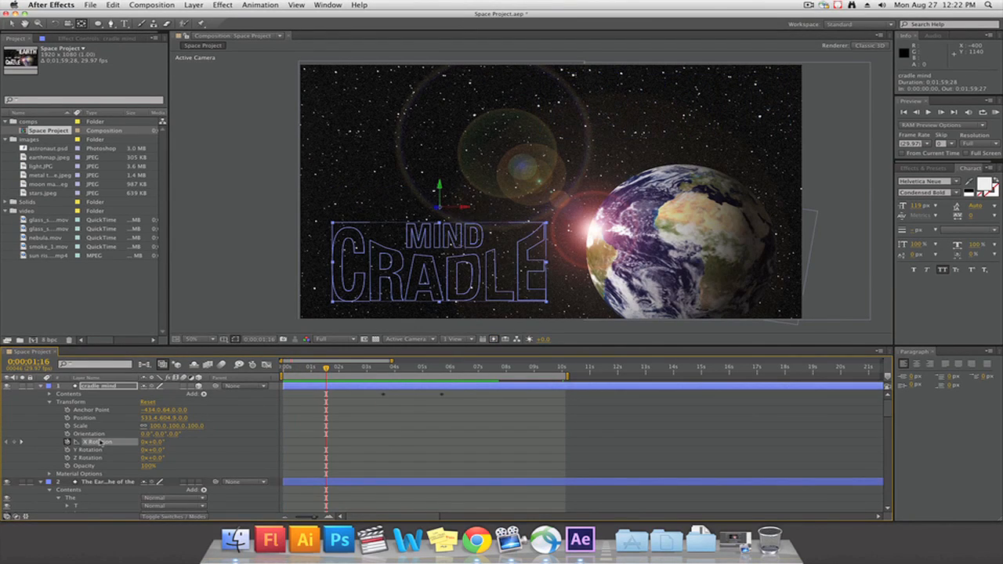
{"action": "left_click", "coordinate": [22, 444]}
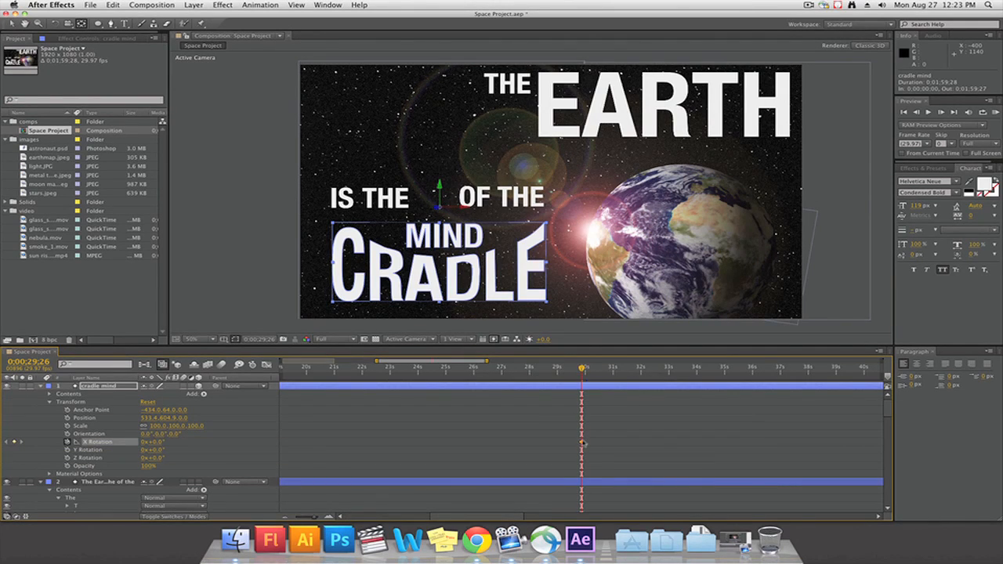
{"action": "left_click_drag", "start_coordinate": [584, 444], "coordinate": [424, 441]}
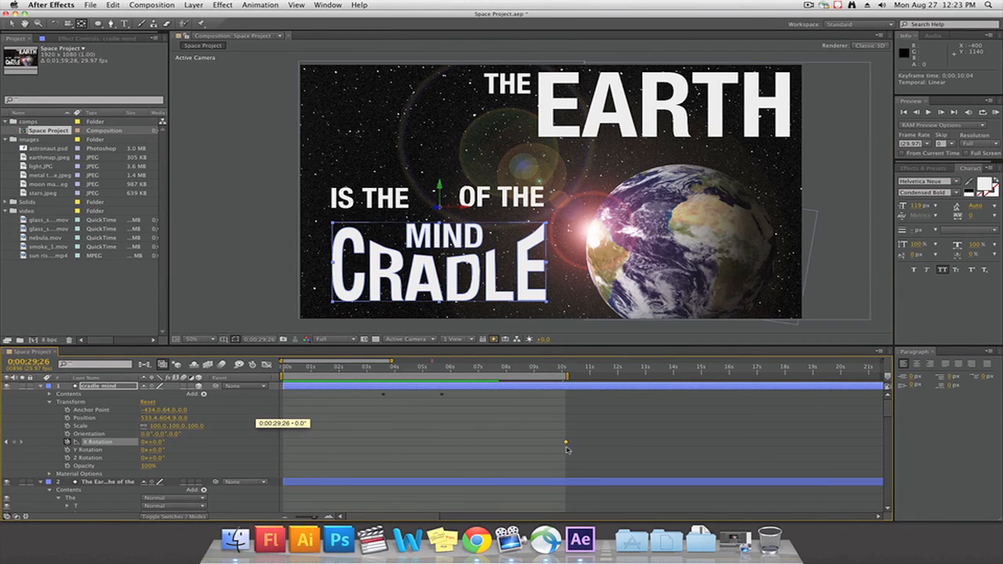
{"action": "left_click_drag", "start_coordinate": [566, 449], "coordinate": [567, 449]}
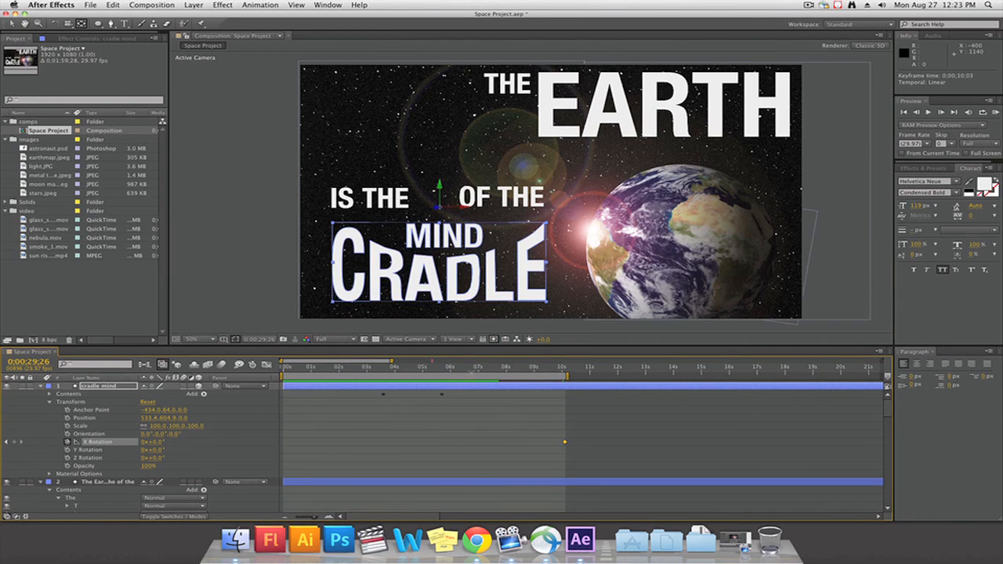
Set the cradle mind layer's X Rotation to 88° at 0;00;03;18 and shift that keyframe to 0;00;03;12
{"action": "left_click_drag", "start_coordinate": [474, 372], "coordinate": [384, 372]}
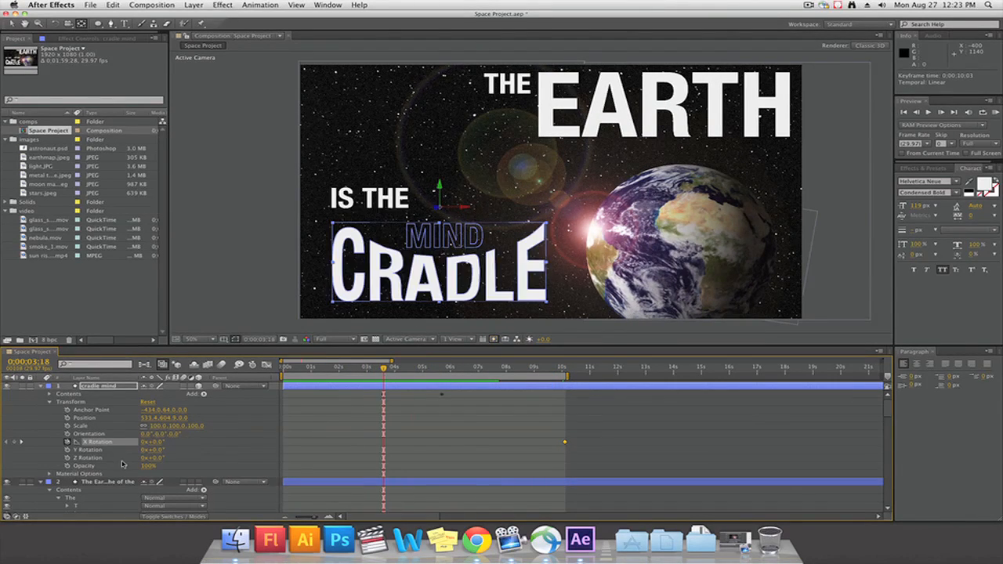
{"action": "left_click_drag", "start_coordinate": [156, 443], "coordinate": [202, 439]}
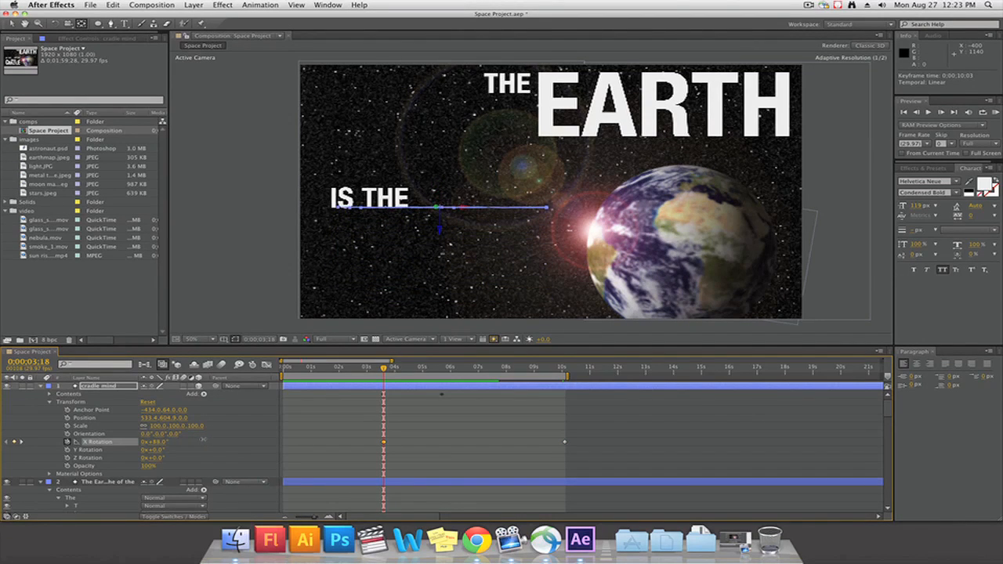
{"action": "mouse_move", "coordinate": [384, 373]}
{"action": "left_mouse_down"}
{"action": "mouse_move", "coordinate": [374, 374]}
{"action": "mouse_move", "coordinate": [424, 373]}
{"action": "mouse_move", "coordinate": [384, 383]}
{"action": "mouse_move", "coordinate": [390, 373]}
{"action": "mouse_move", "coordinate": [428, 376]}
{"action": "mouse_move", "coordinate": [390, 378]}
{"action": "mouse_move", "coordinate": [399, 377]}
{"action": "left_mouse_up"}
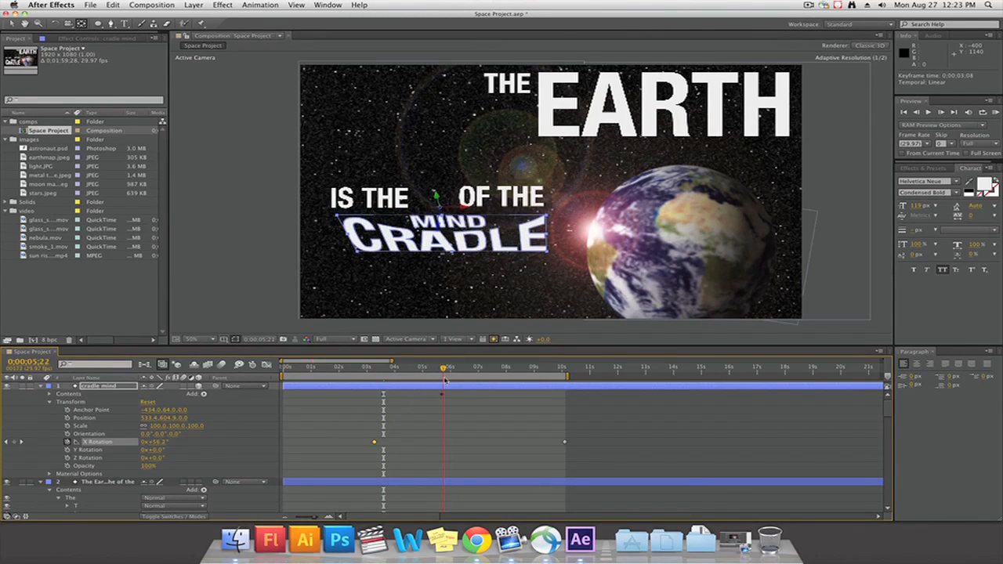
{"action": "left_click", "coordinate": [385, 379]}
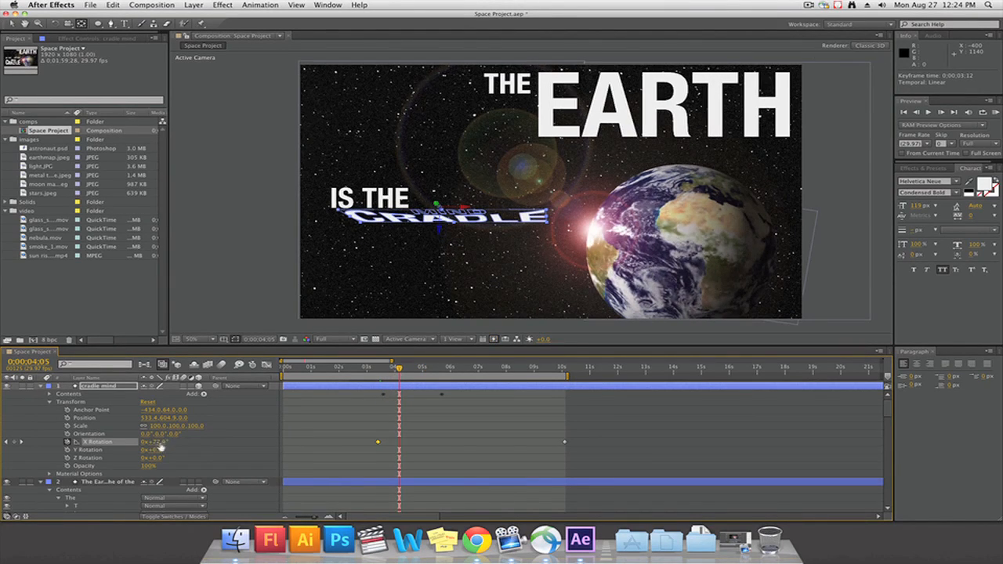
Add swinging X Rotation keyframes to cradle mind: -43.1° at 0;00;04;05, 37.2° at 0;00;05;01 and a lower value at 0;00;06;00
{"action": "left_click_drag", "start_coordinate": [158, 443], "coordinate": [98, 445]}
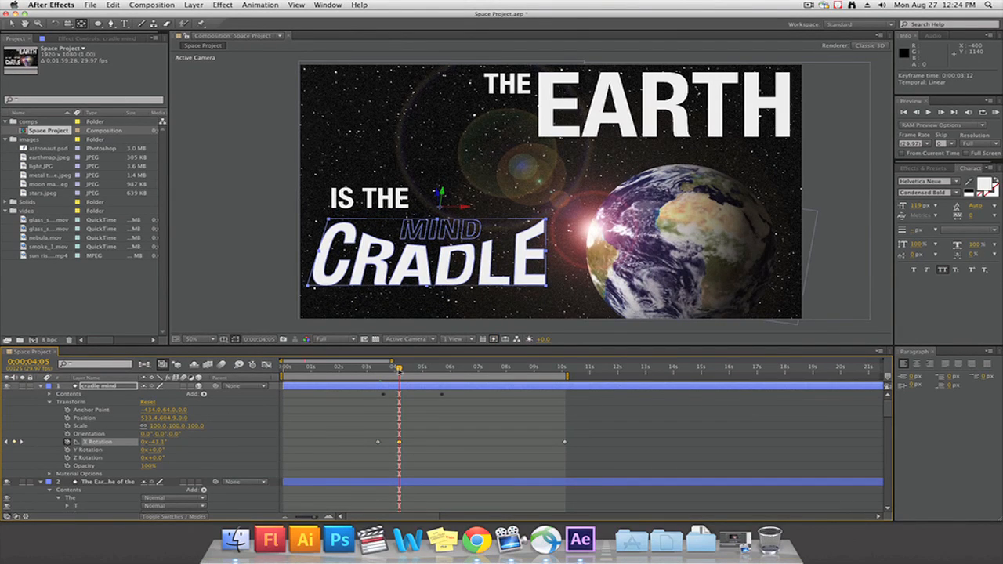
{"action": "left_click_drag", "start_coordinate": [399, 368], "coordinate": [424, 373]}
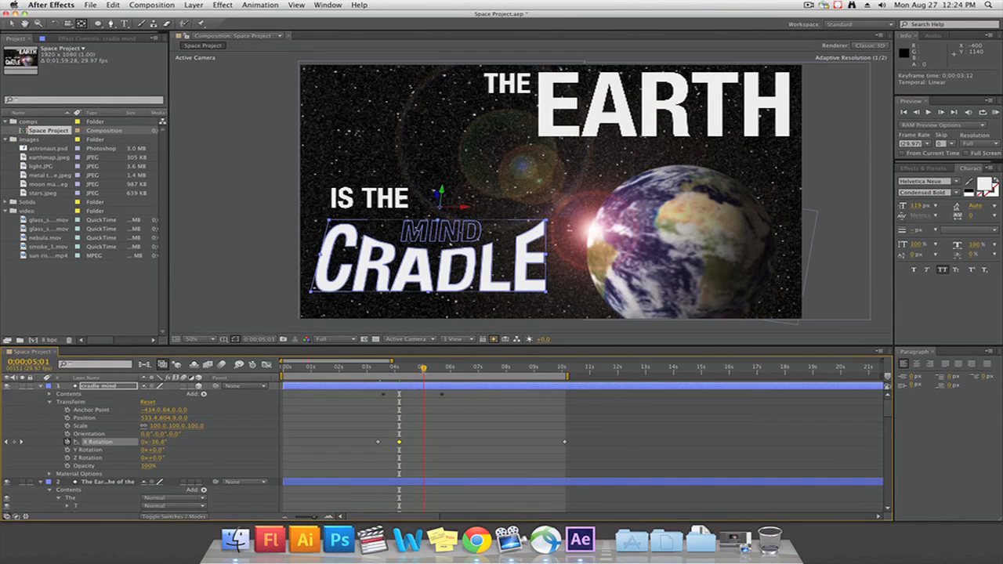
{"action": "left_click_drag", "start_coordinate": [162, 444], "coordinate": [199, 438]}
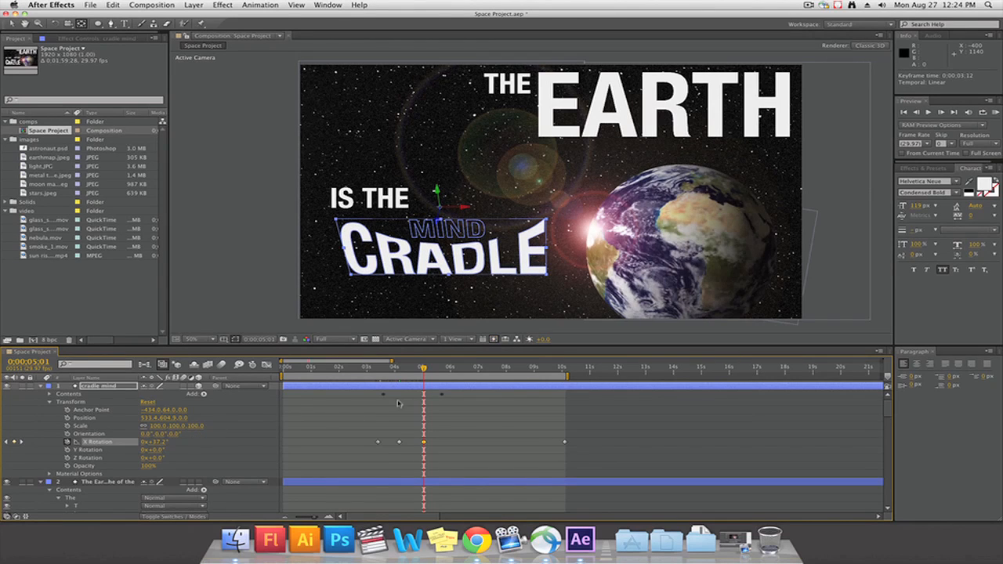
{"action": "left_click_drag", "start_coordinate": [423, 367], "coordinate": [451, 370]}
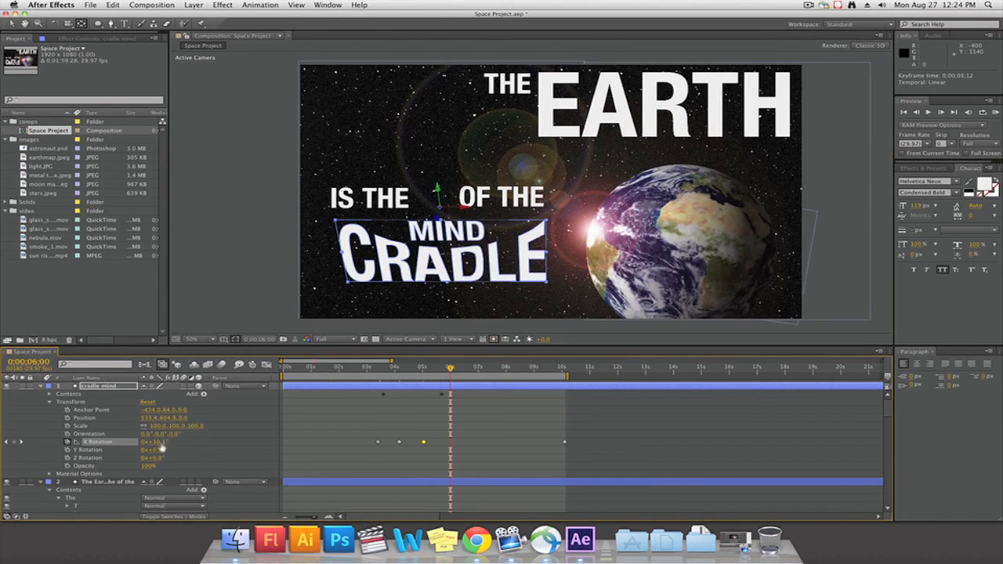
{"action": "left_click_drag", "start_coordinate": [160, 445], "coordinate": [143, 445]}
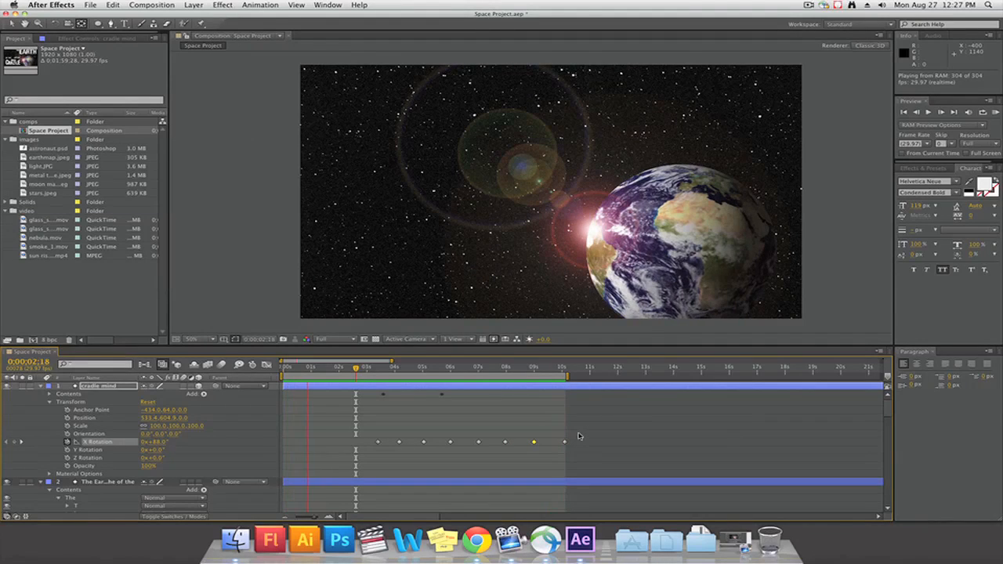
Stop the preview, select all of the cradle mind layer's X Rotation keyframes and apply Easy Ease to them
{"action": "key", "text": "space"}
{"action": "left_click_drag", "start_coordinate": [574, 446], "coordinate": [376, 440]}
{"action": "right_click", "coordinate": [379, 444]}
{"action": "mouse_move", "coordinate": [454, 512]}
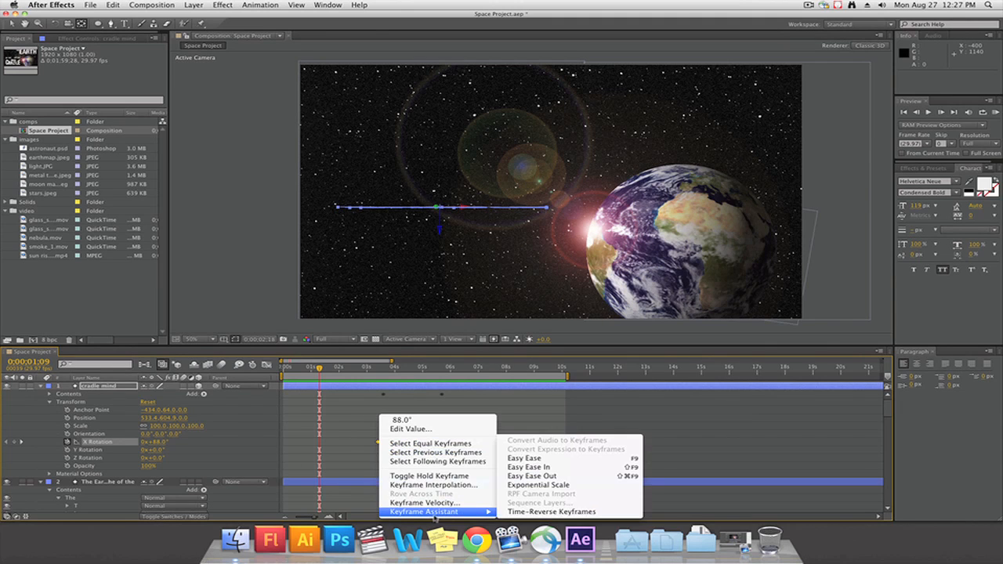
{"action": "left_click", "coordinate": [558, 458]}
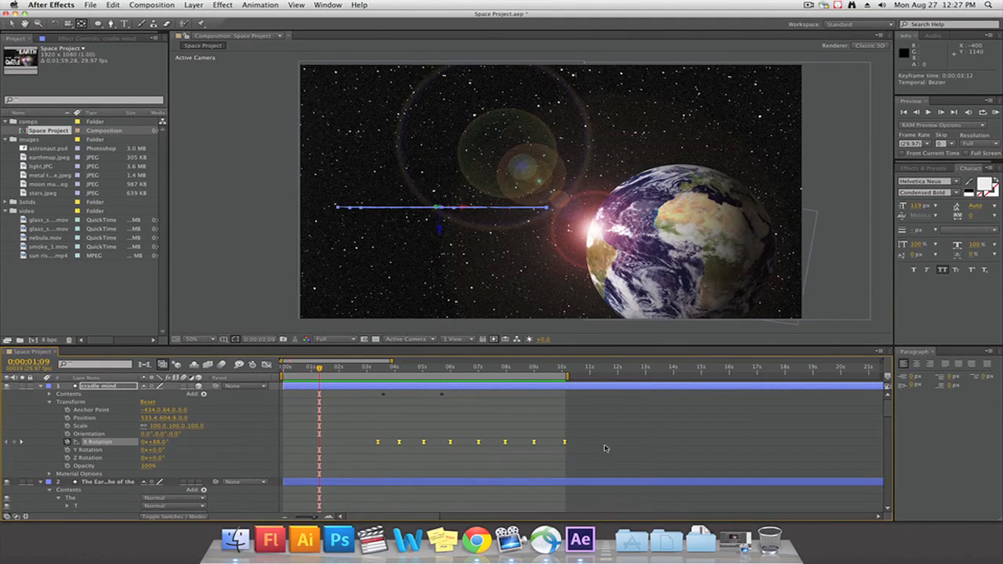
Preview the cradle mind layer's eased X Rotation swing
{"action": "left_click", "coordinate": [422, 418]}
{"action": "key", "text": "space"}
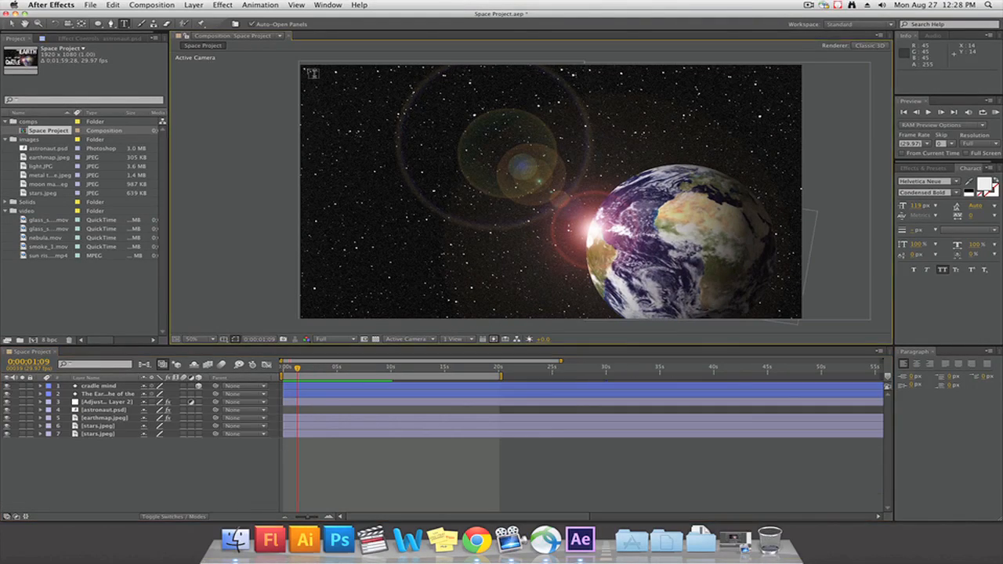
Add a paragraph text box spanning the upper part of the composition reading BUT WE CANNOT LIVE FOREVER IN A CRADLE
{"action": "left_click_drag", "start_coordinate": [304, 67], "coordinate": [798, 147]}
{"action": "key", "text": "super+Tab"}
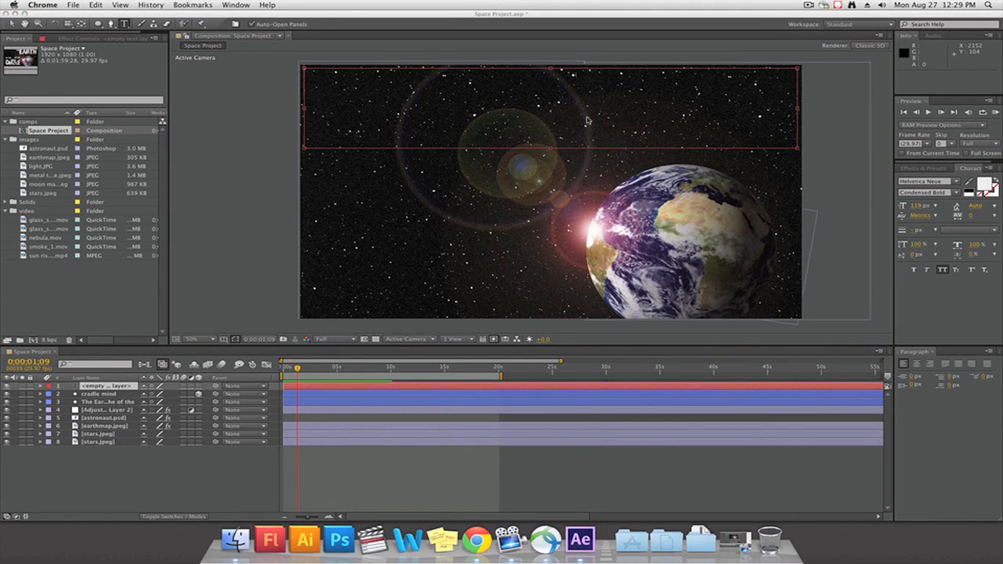
{"action": "left_click", "coordinate": [326, 90]}
{"action": "type", "text": "BUT"}
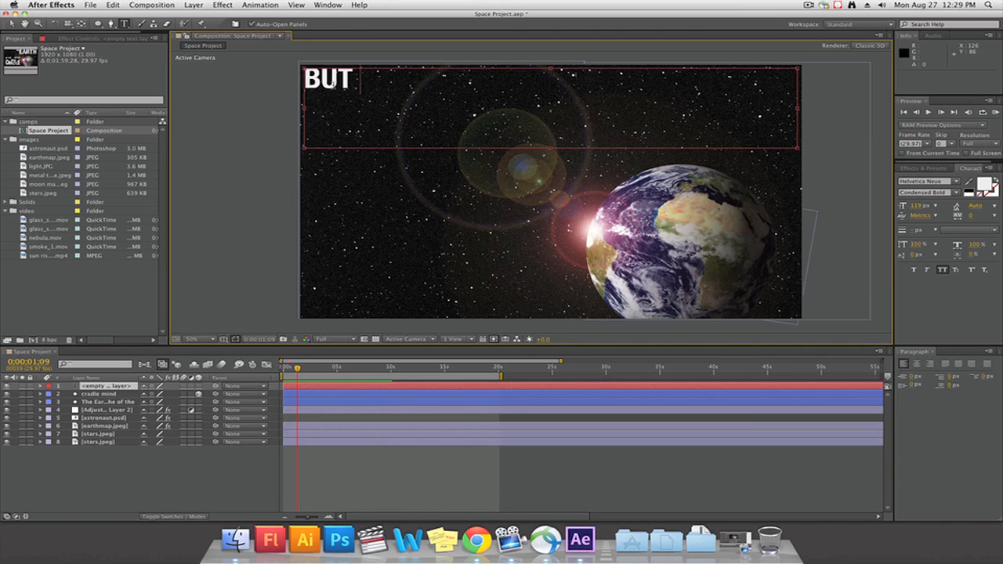
{"action": "type", "text": " WE CANNOT LIVE"}
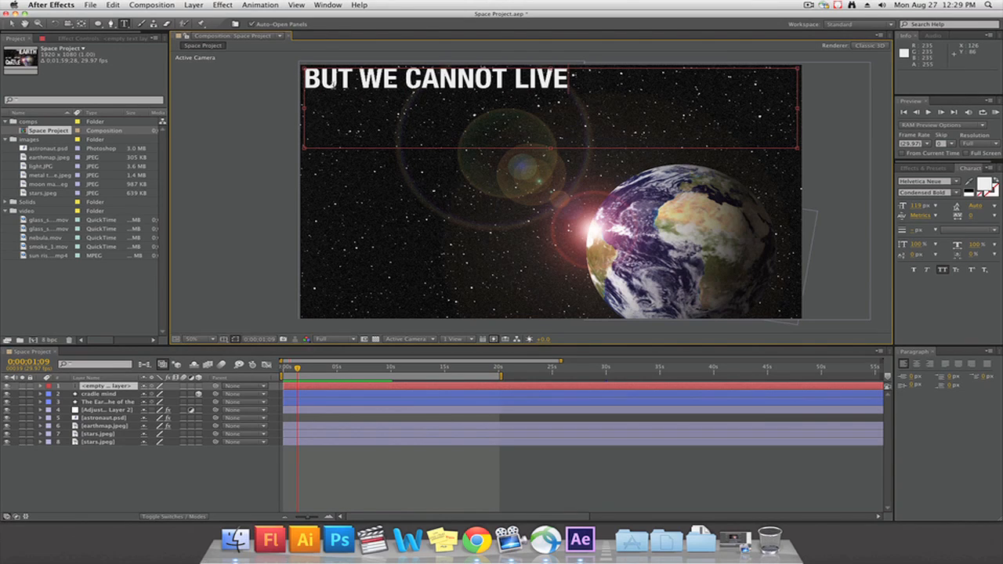
{"action": "type", "text": " FOREVER"}
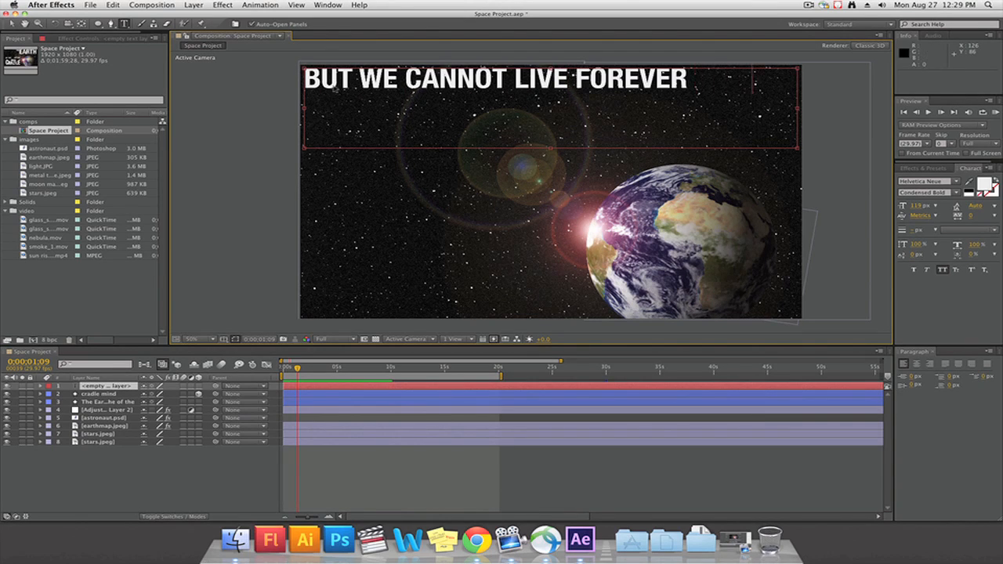
{"action": "type", "text": " IN A CRADLE"}
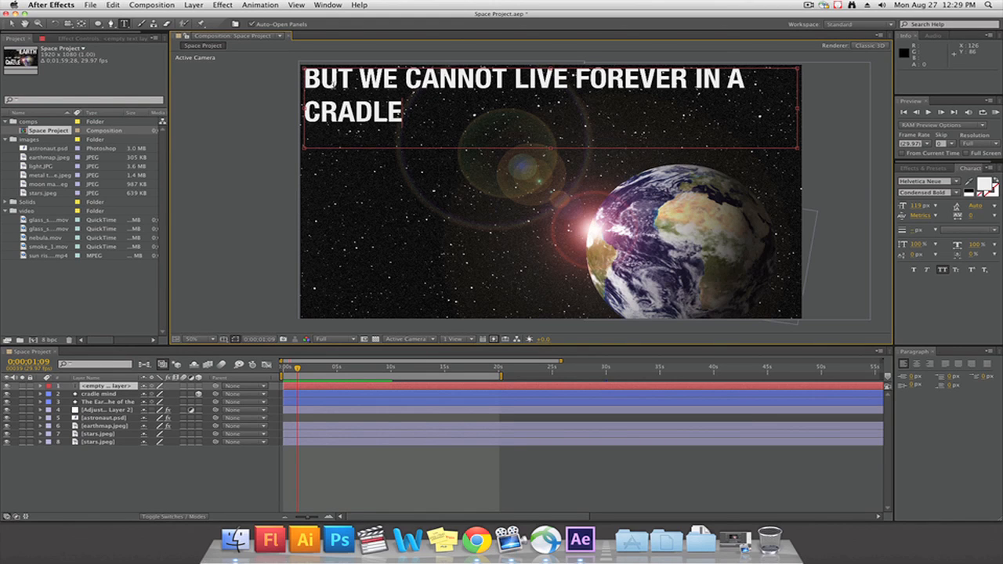
Finish the text entry and hide the new BUT WE CANNOT LIVE FOREVER IN A CRADLE text layer
{"action": "left_click", "coordinate": [375, 369]}
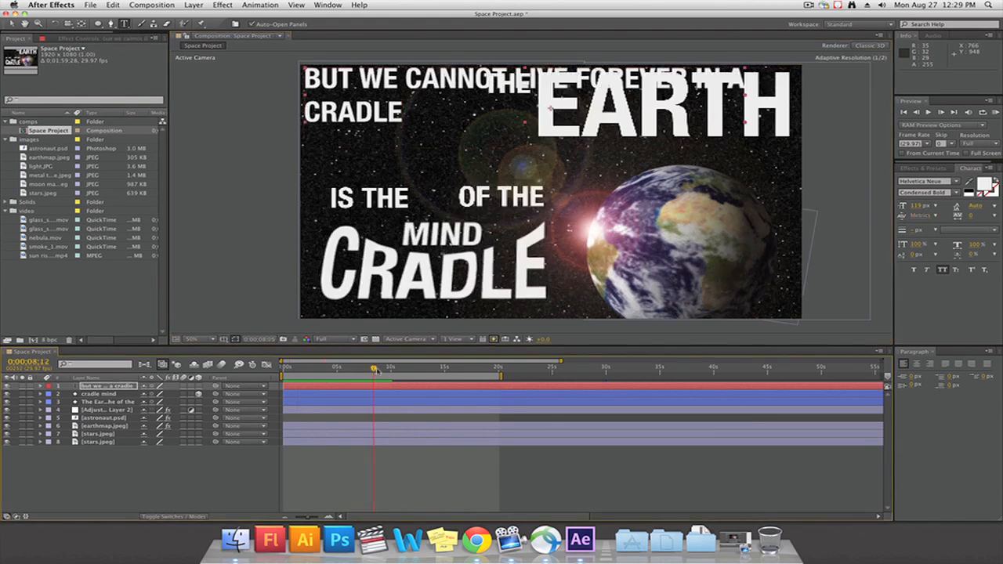
{"action": "left_click_drag", "start_coordinate": [377, 372], "coordinate": [437, 369]}
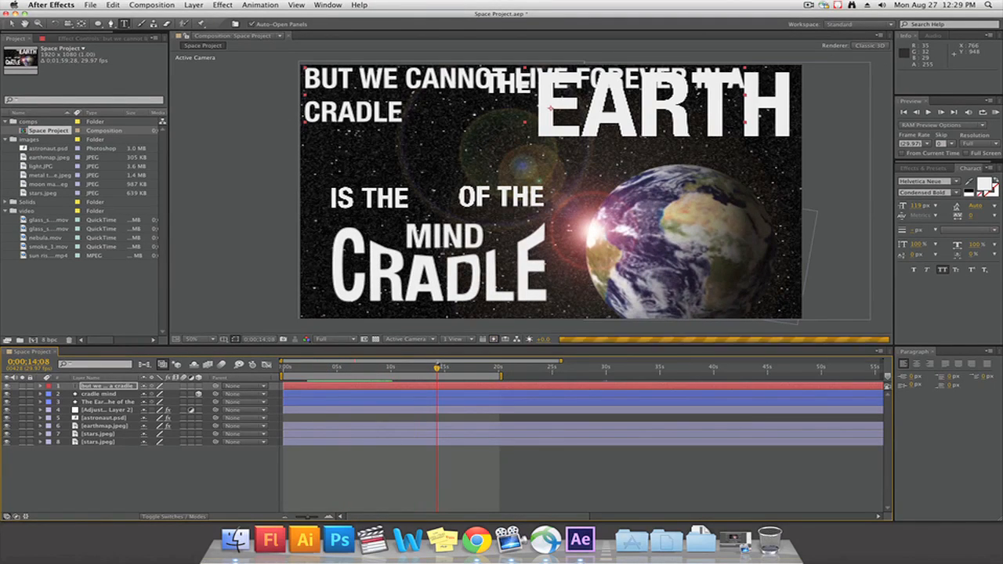
{"action": "left_click", "coordinate": [124, 402]}
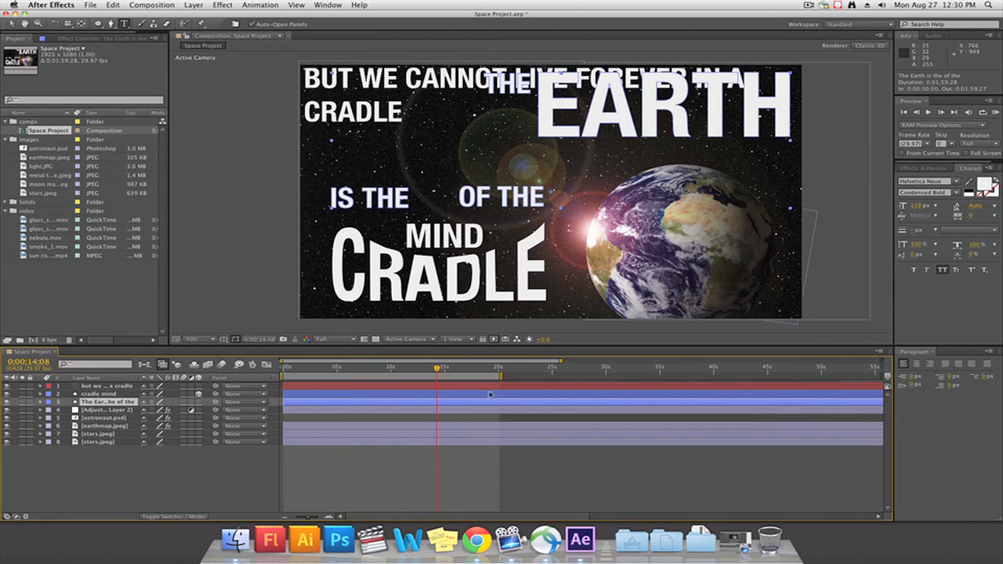
{"action": "left_click", "coordinate": [7, 387]}
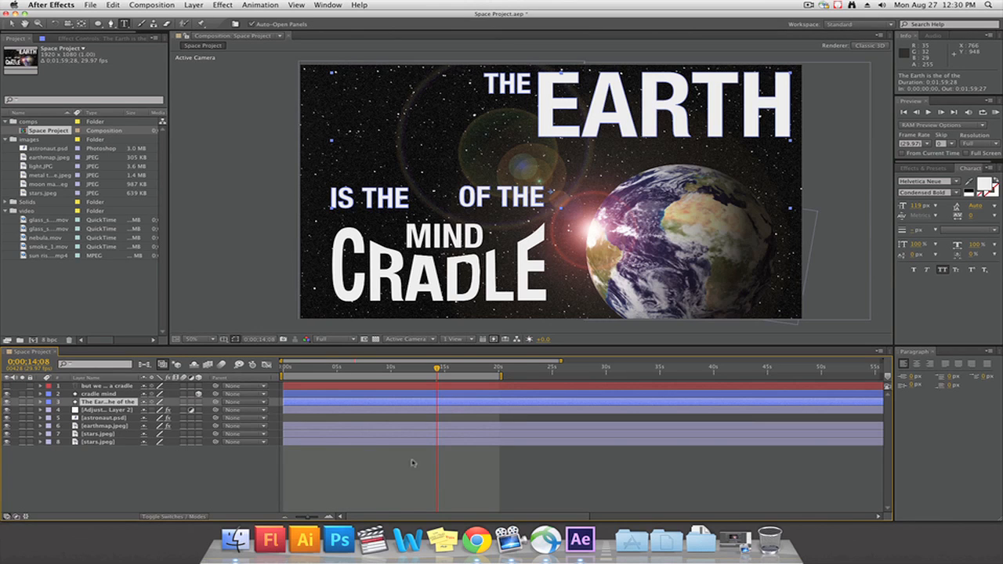
Go to 0;00;09;15 and parent the cradle mind layer to The Earth is the of the layer
{"action": "mouse_move", "coordinate": [373, 372]}
{"action": "left_mouse_down"}
{"action": "mouse_move", "coordinate": [329, 372]}
{"action": "mouse_move", "coordinate": [386, 372]}
{"action": "left_mouse_up"}
{"action": "left_click", "coordinate": [41, 401]}
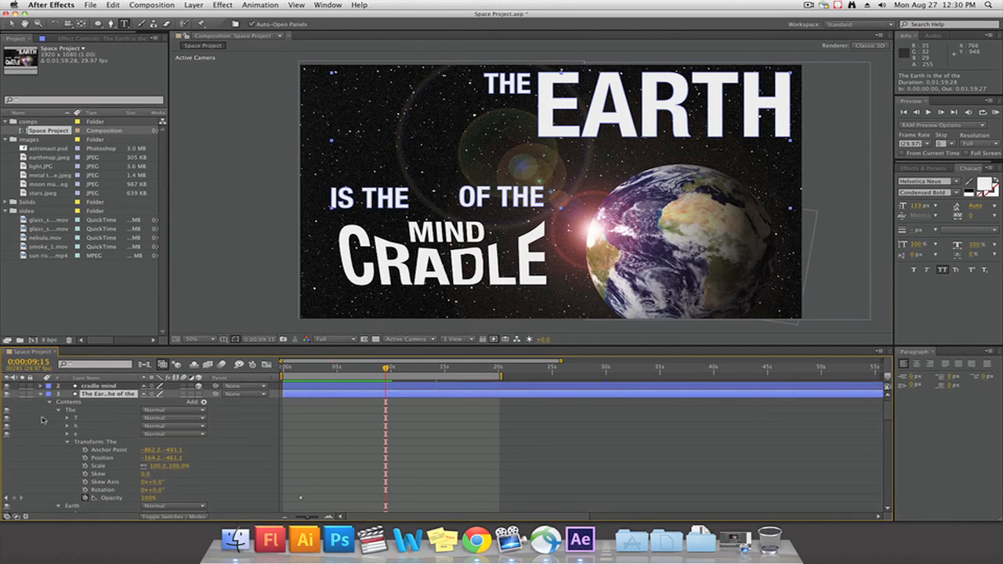
{"action": "left_click", "coordinate": [42, 402]}
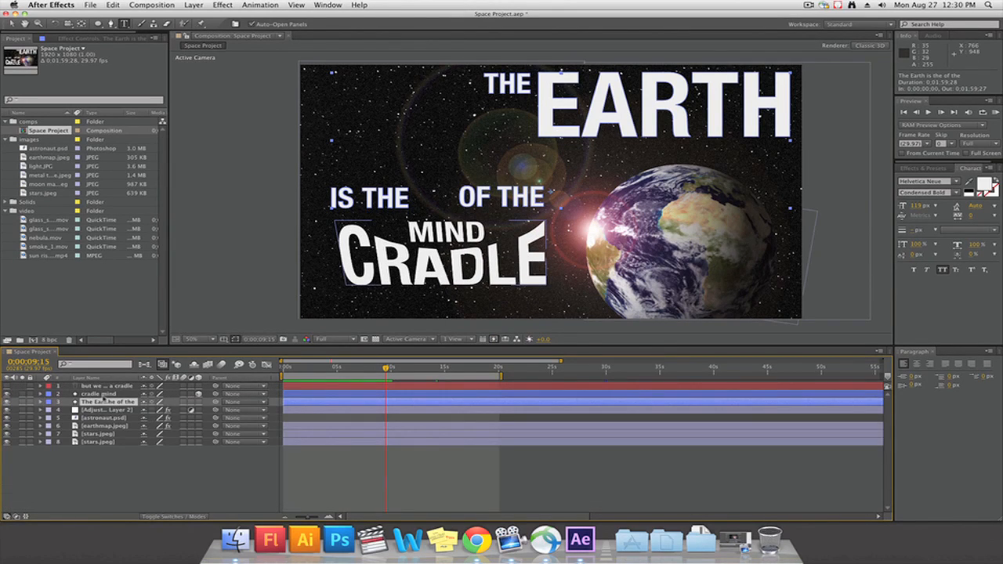
{"action": "left_click", "coordinate": [102, 395]}
{"action": "left_click", "coordinate": [109, 402]}
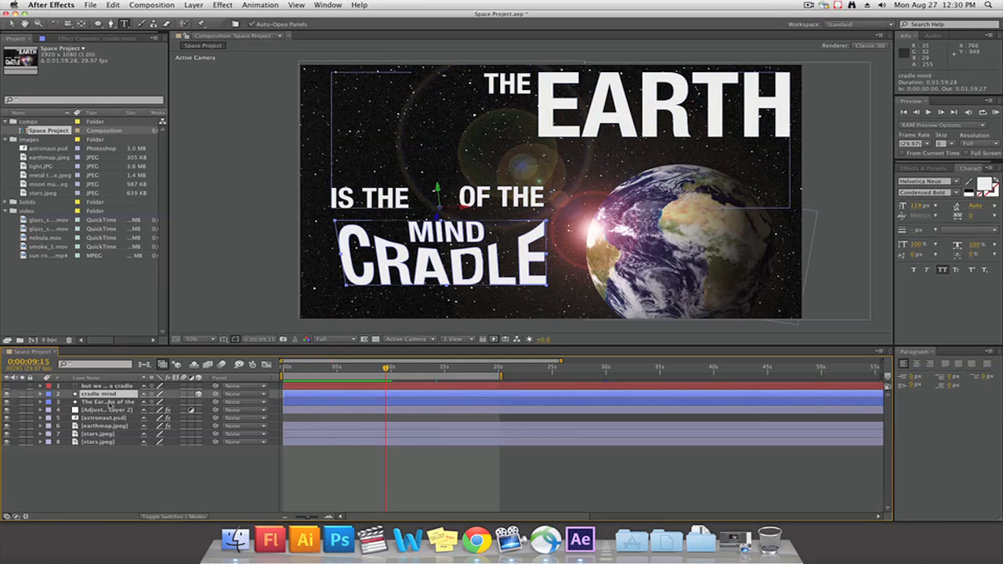
{"action": "left_click", "coordinate": [110, 394]}
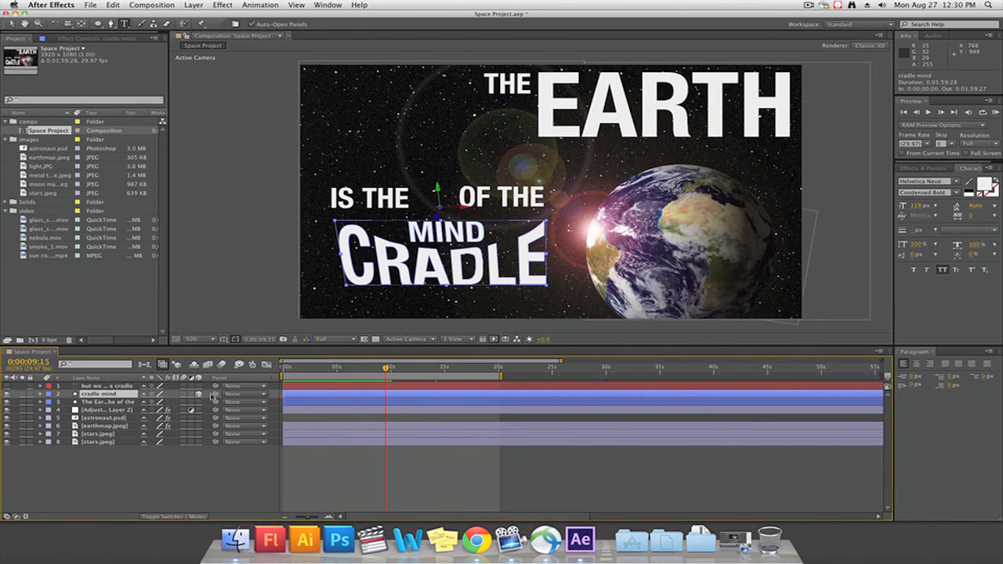
{"action": "left_click_drag", "start_coordinate": [183, 396], "coordinate": [117, 404]}
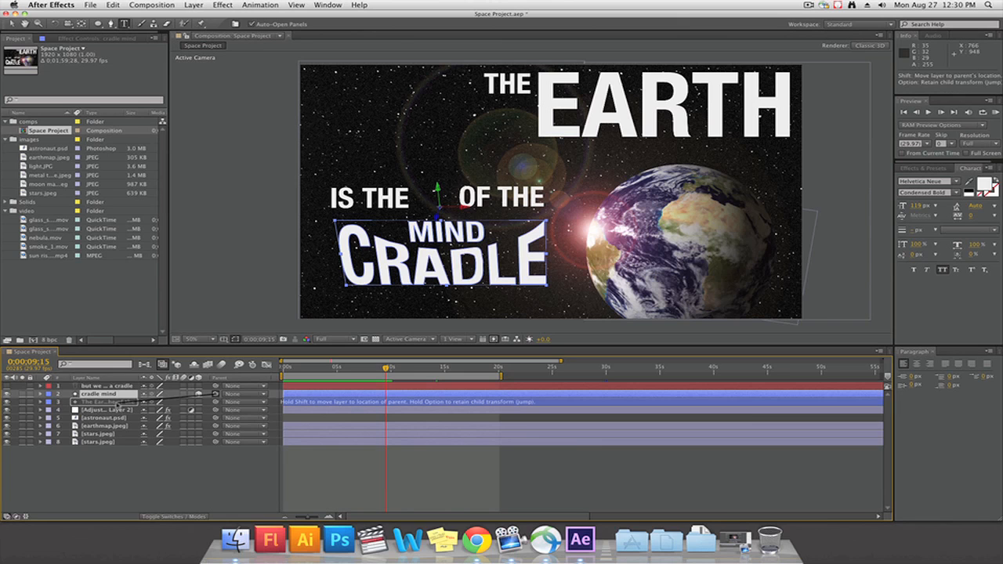
{"action": "left_click_drag", "start_coordinate": [119, 403], "coordinate": [117, 404]}
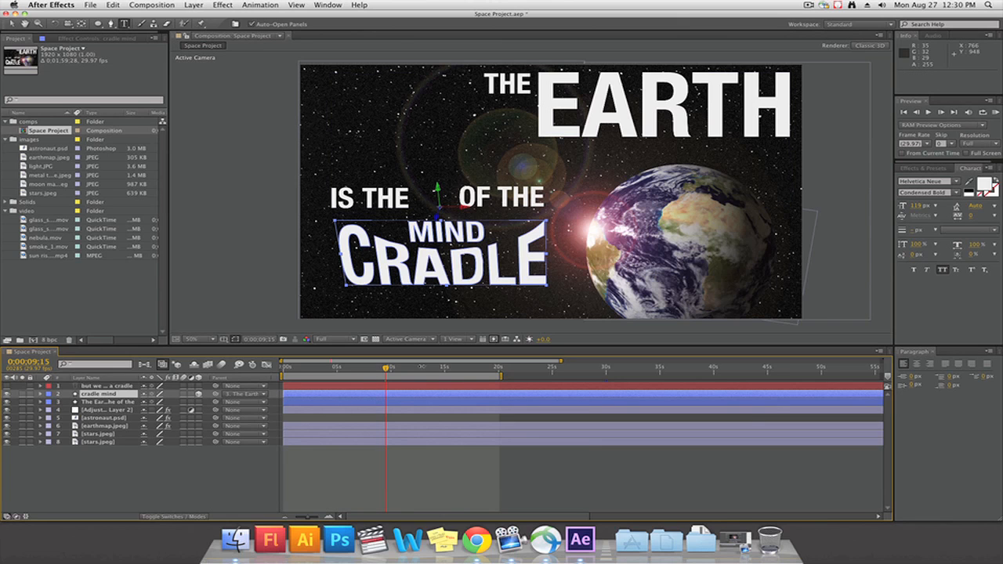
Enable Position, Scale and Rotation keyframes on The Earth is the of the layer at 0;00;09;15
{"action": "left_click_drag", "start_coordinate": [381, 371], "coordinate": [423, 371]}
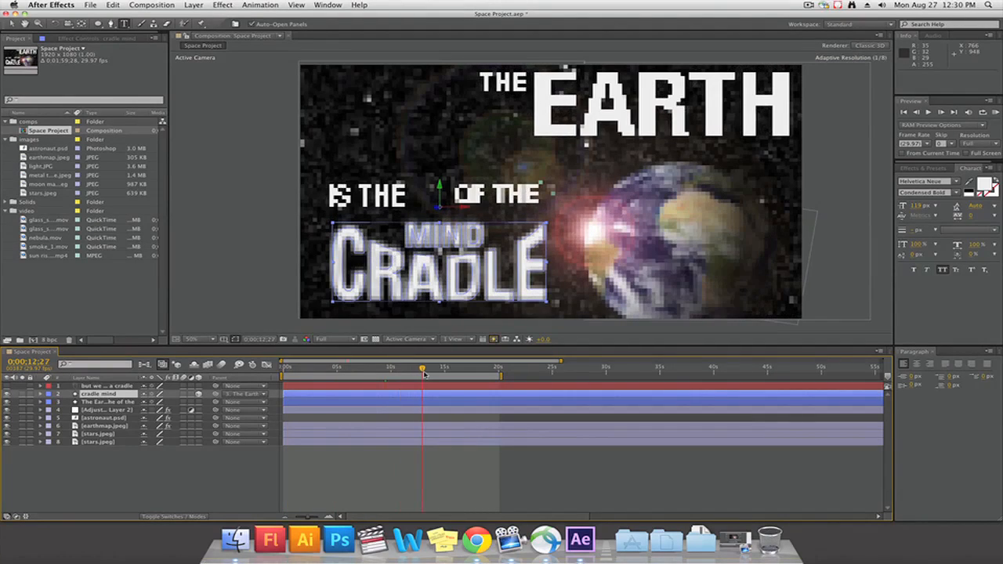
{"action": "left_click", "coordinate": [94, 402]}
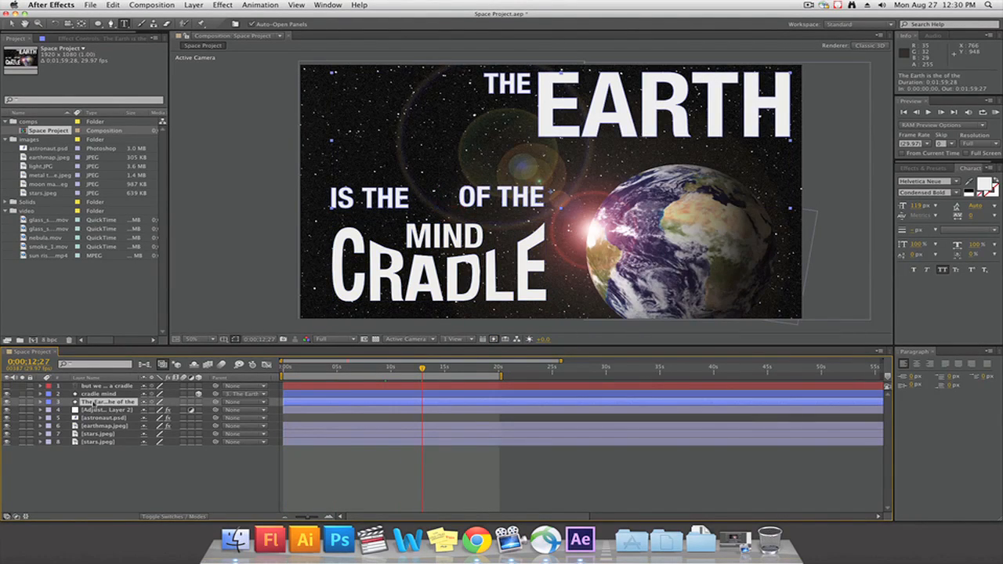
{"action": "left_click", "coordinate": [41, 403]}
{"action": "left_click_drag", "start_coordinate": [384, 369], "coordinate": [385, 369]}
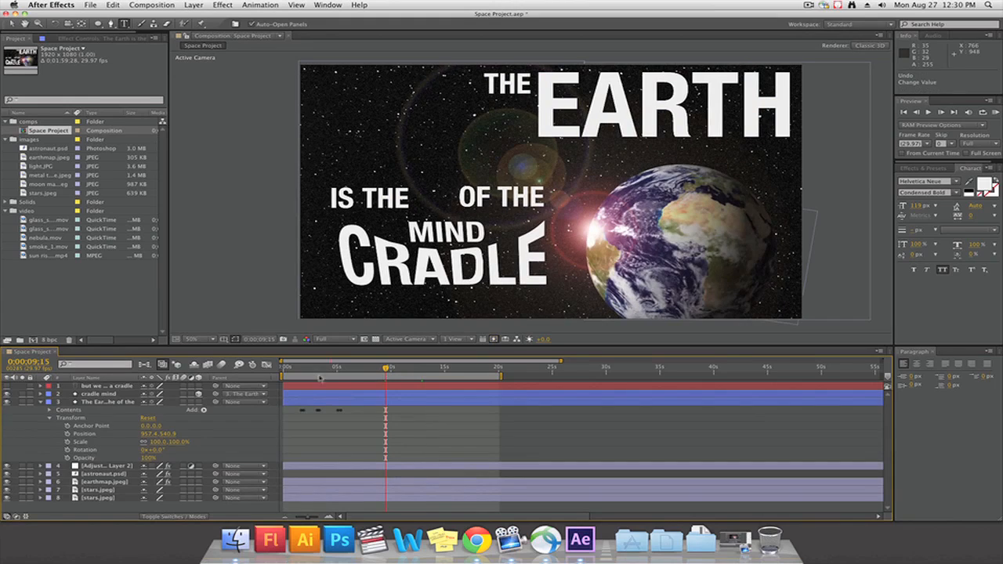
{"action": "left_click", "coordinate": [67, 434]}
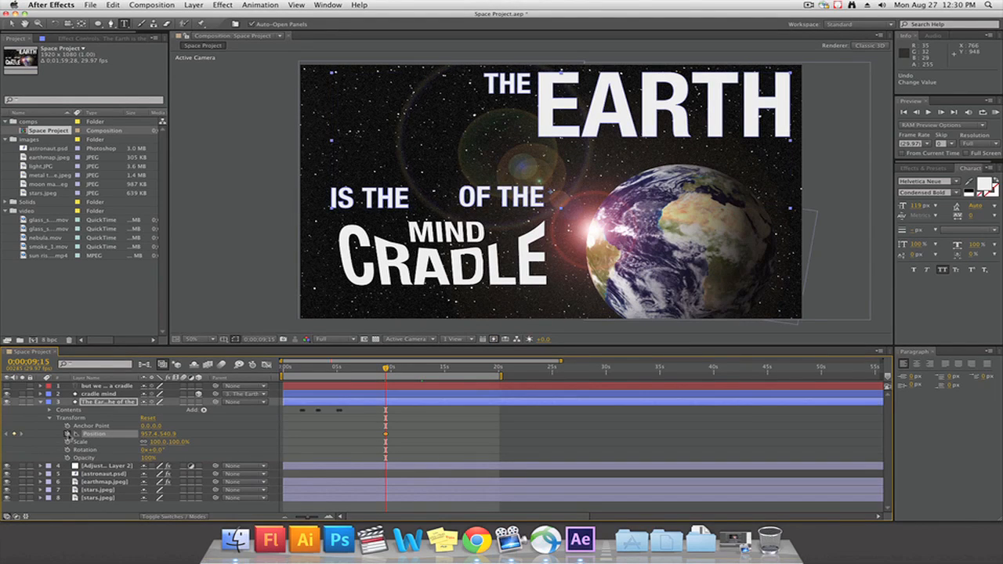
{"action": "left_click", "coordinate": [67, 442]}
{"action": "left_click", "coordinate": [68, 450]}
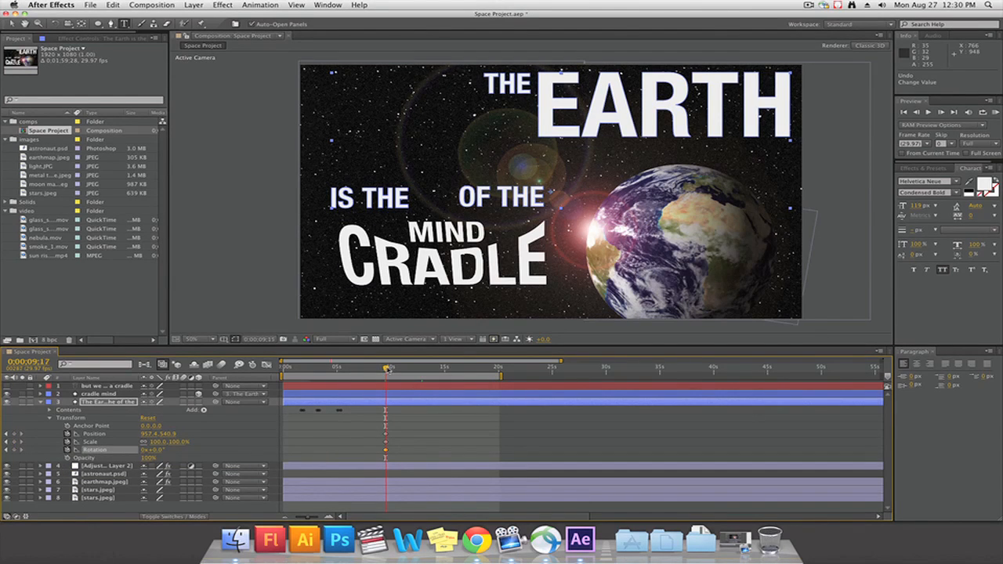
Set the Z Rotation of The Earth is the of the layer to 90° at 0;00;10;28
{"action": "left_click_drag", "start_coordinate": [386, 368], "coordinate": [396, 369]}
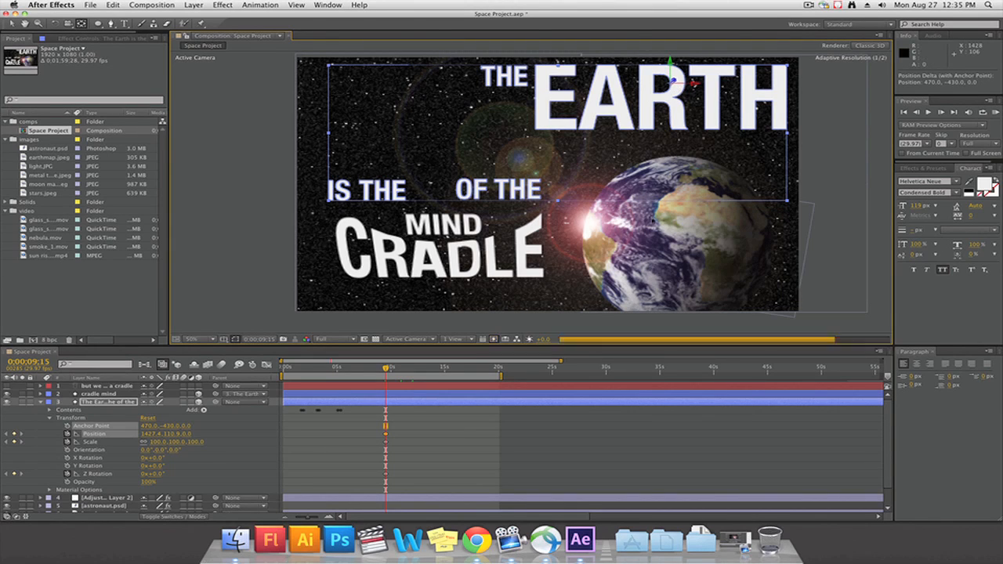
{"action": "left_click_drag", "start_coordinate": [387, 370], "coordinate": [401, 370]}
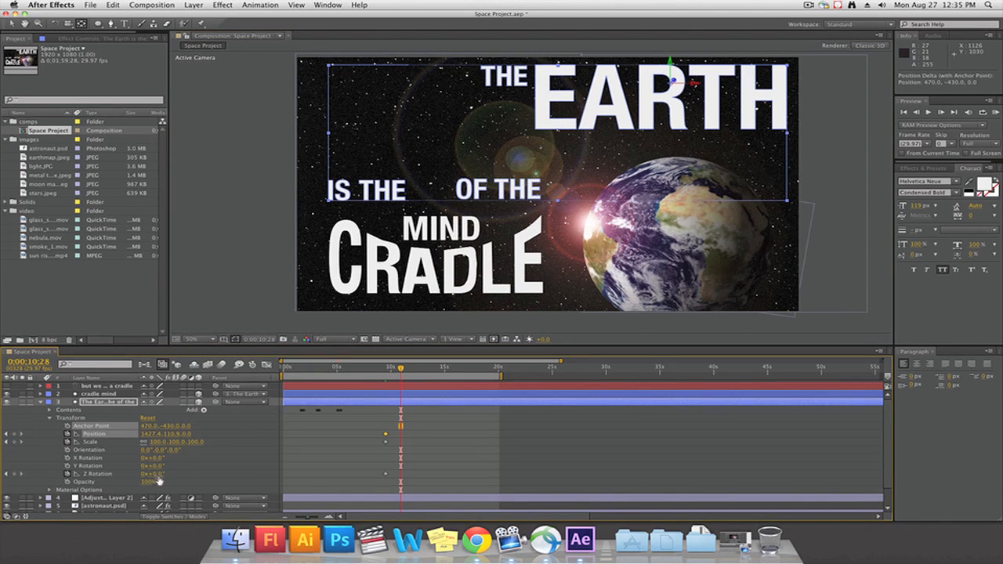
{"action": "left_click_drag", "start_coordinate": [158, 480], "coordinate": [202, 475]}
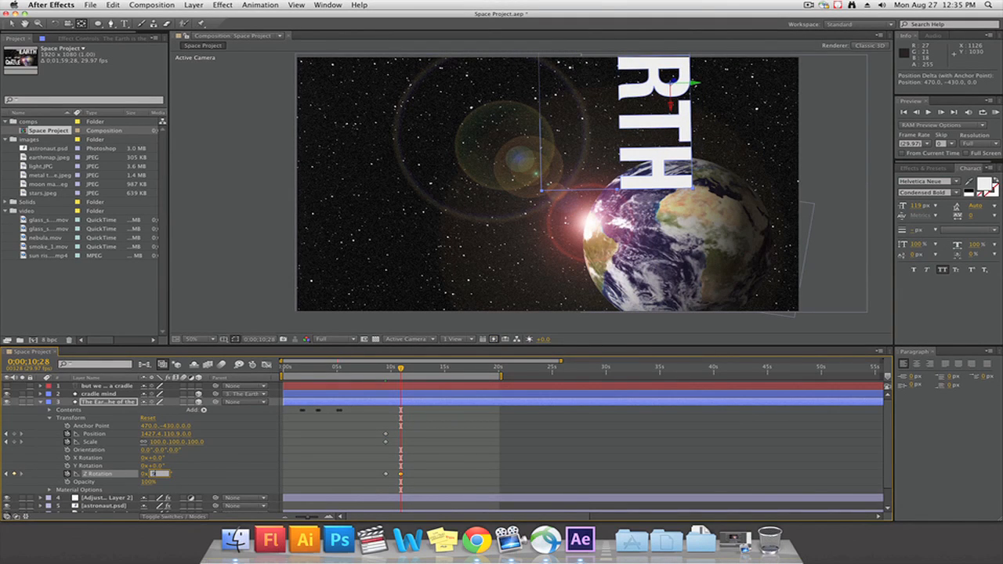
{"action": "key", "text": "Return"}
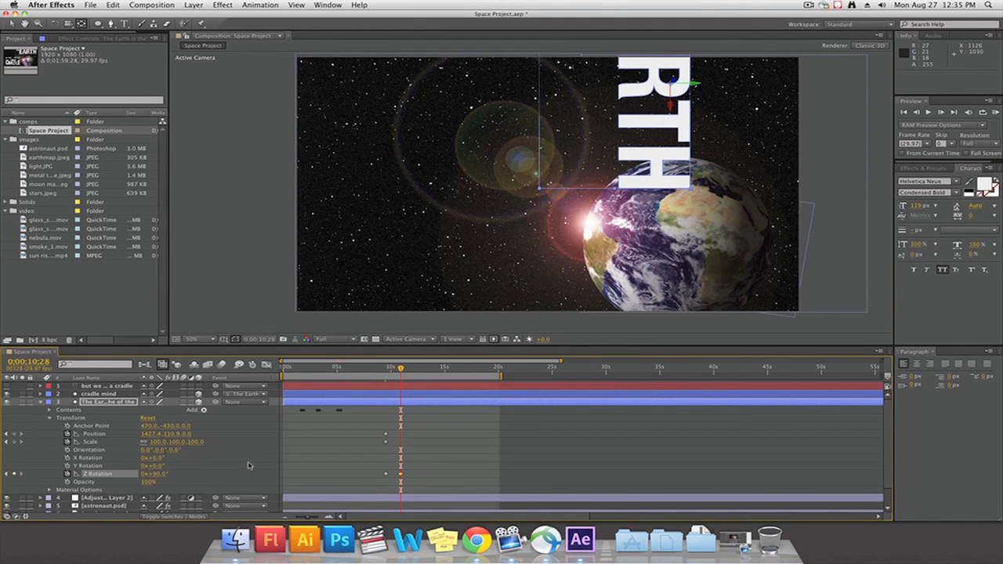
At 0;00;10;28, scale The Earth is the of the layer to 1819% and reposition it so the R's opening frames the planet
{"action": "left_click_drag", "start_coordinate": [157, 445], "coordinate": [453, 416]}
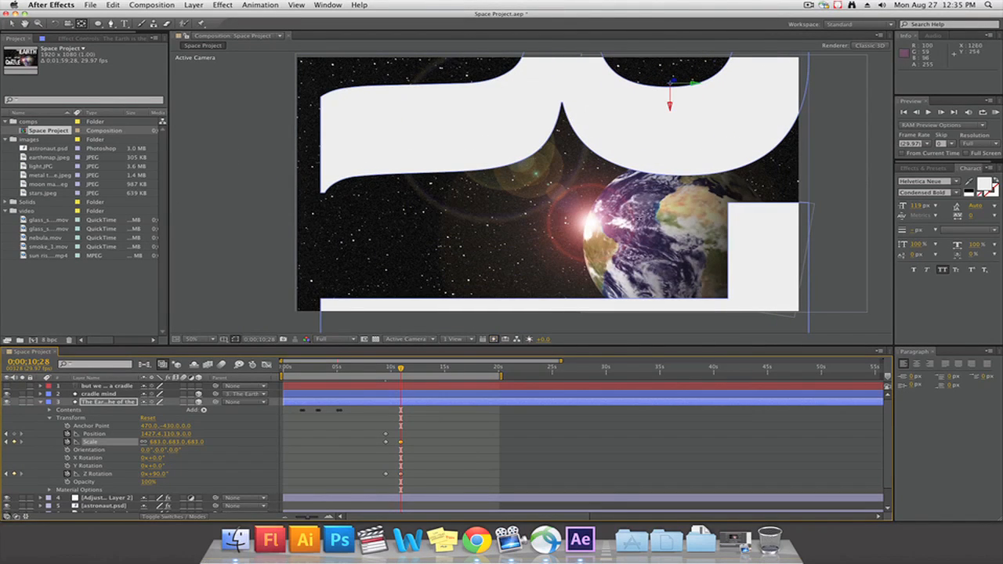
{"action": "left_click", "coordinate": [14, 24]}
{"action": "left_click_drag", "start_coordinate": [735, 123], "coordinate": [632, 246]}
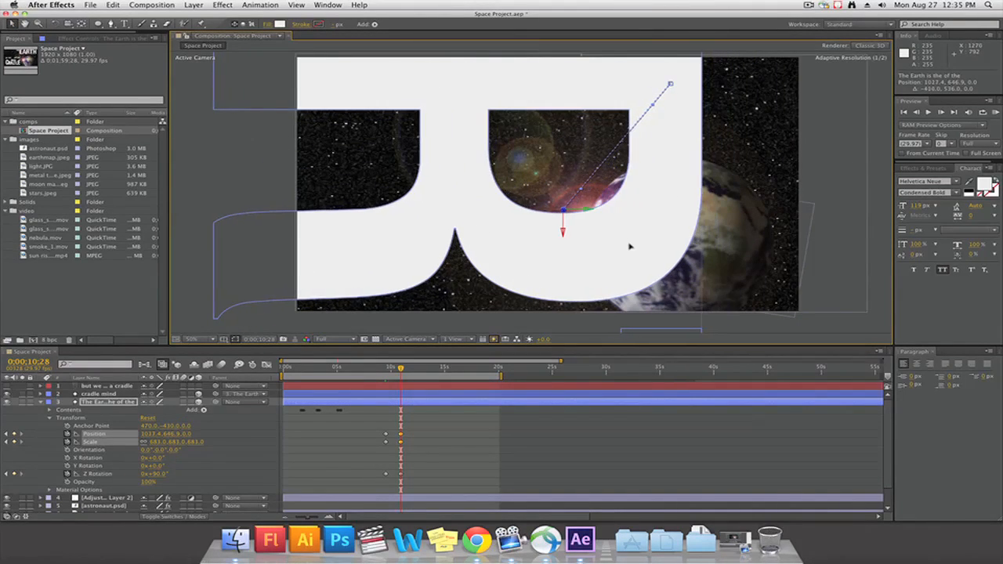
{"action": "left_click_drag", "start_coordinate": [159, 442], "coordinate": [259, 432]}
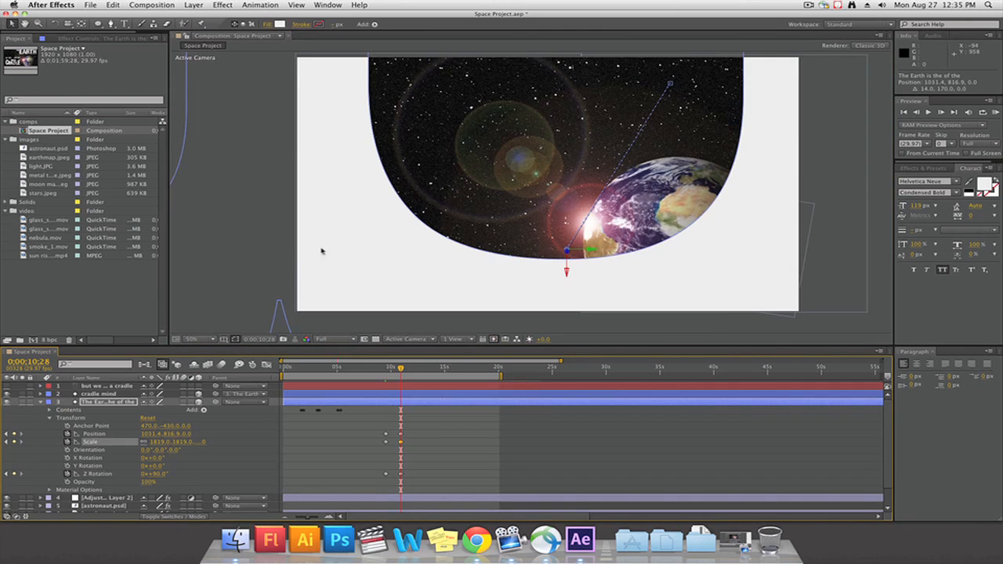
{"action": "left_click_drag", "start_coordinate": [336, 245], "coordinate": [325, 273]}
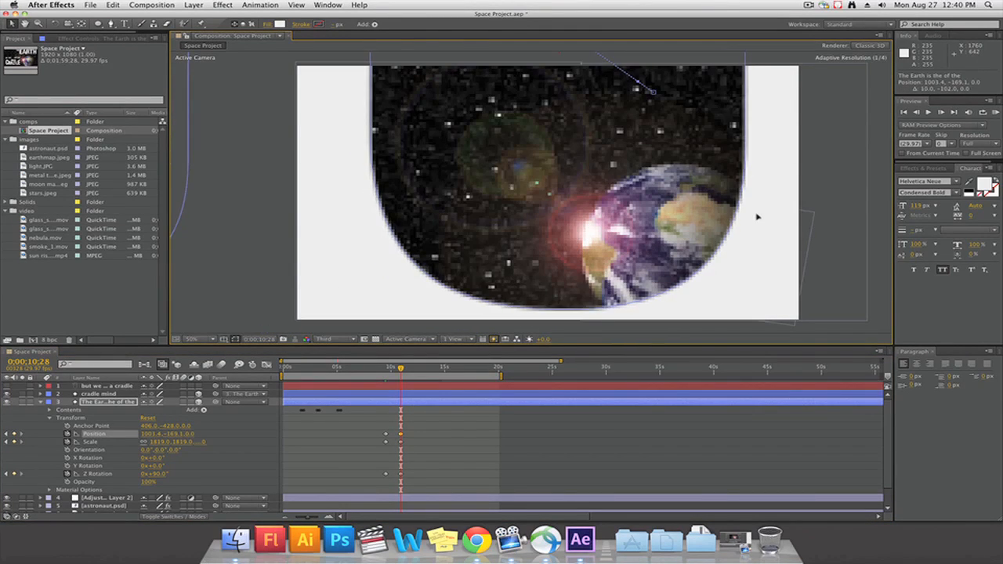
{"action": "left_click_drag", "start_coordinate": [757, 217], "coordinate": [758, 216]}
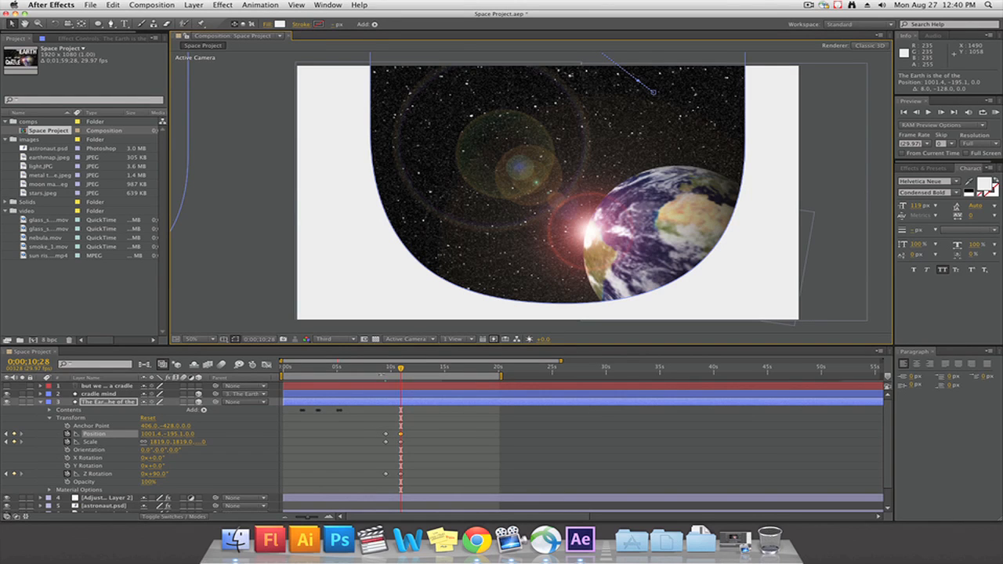
Try a further Z Rotation change on The Earth is the of the layer past 0;00;10;28 and undo it
{"action": "left_click_drag", "start_coordinate": [400, 369], "coordinate": [406, 369]}
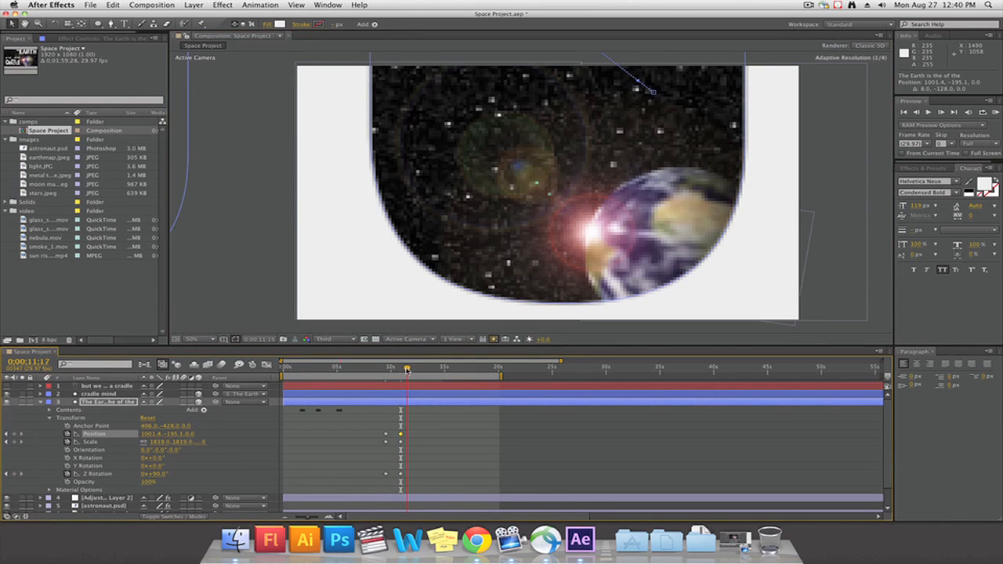
{"action": "left_click_drag", "start_coordinate": [154, 473], "coordinate": [166, 474]}
{"action": "key", "text": "super+z"}
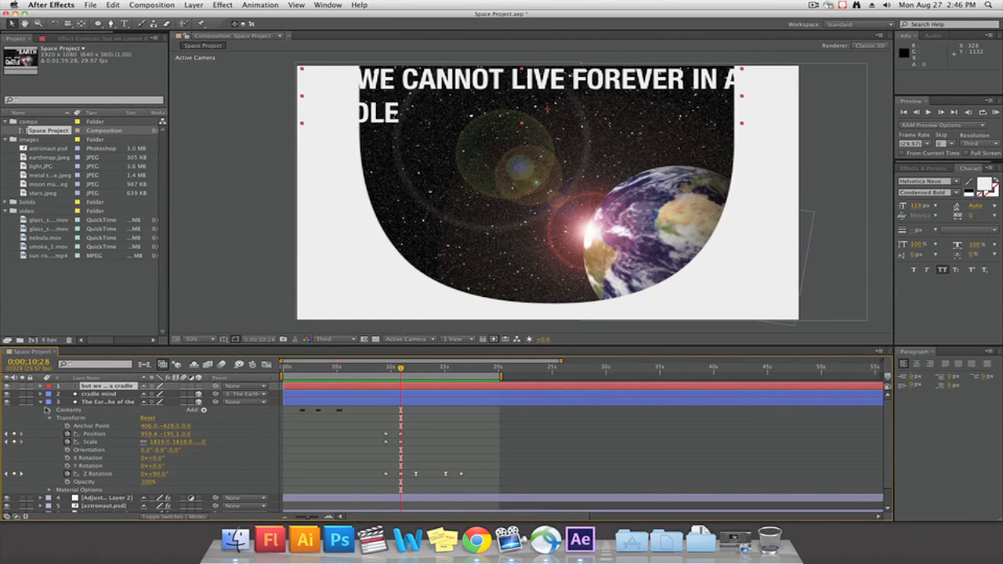
Solo the BUT WE CANNOT LIVE FOREVER IN A CRADLE text layer and create shapes from its text
{"action": "left_click", "coordinate": [40, 401]}
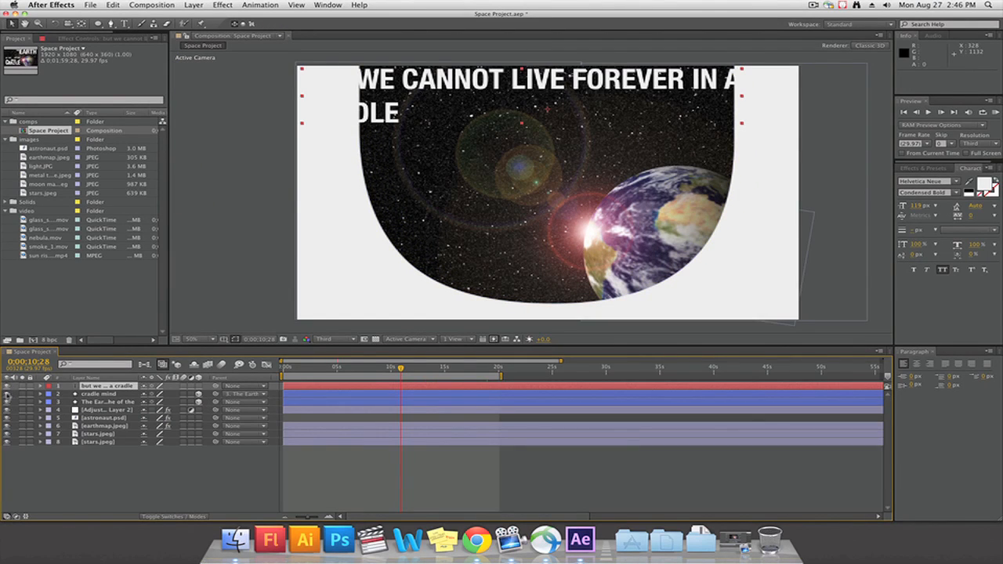
{"action": "left_click", "coordinate": [22, 386]}
{"action": "right_click", "coordinate": [386, 81]}
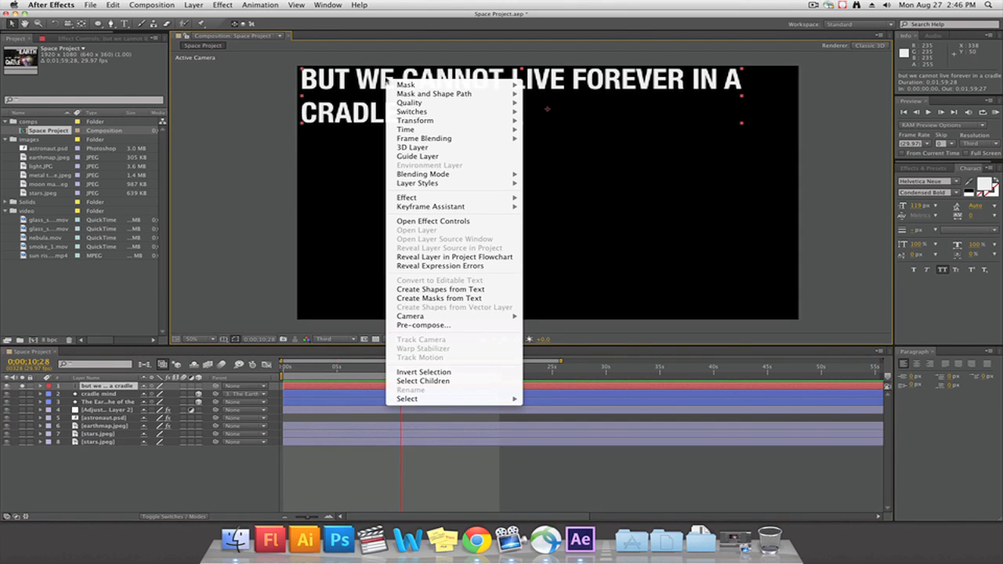
{"action": "mouse_move", "coordinate": [460, 179]}
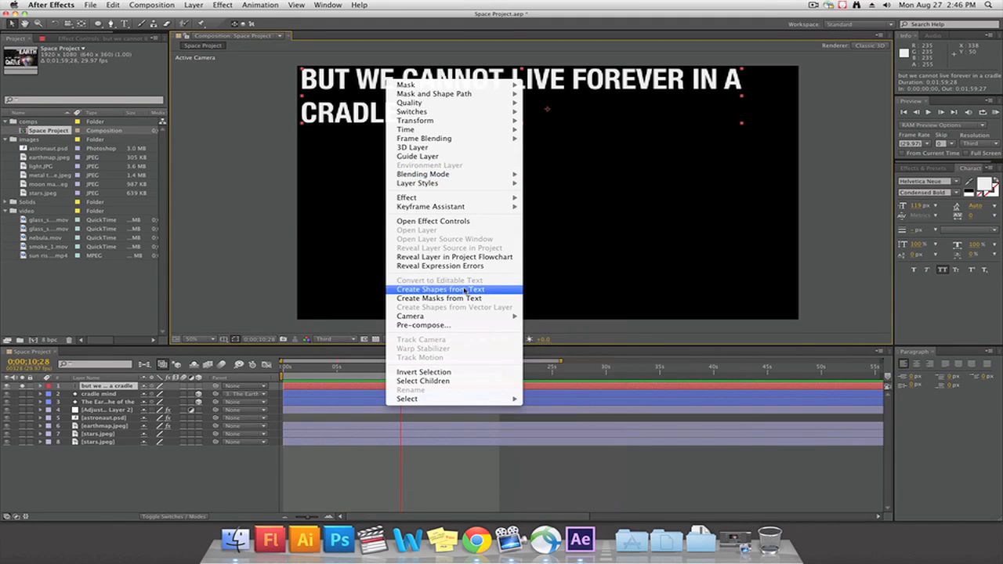
{"action": "left_click", "coordinate": [465, 290]}
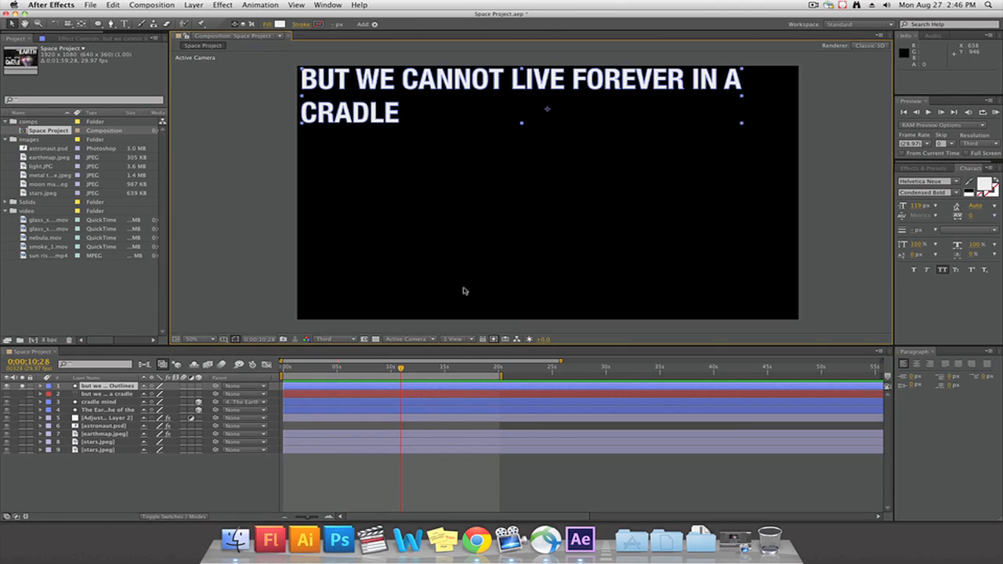
Expand the word groups of the but we cannot Outlines layer and activate the Pan Behind tool for adjusting their anchor points
{"action": "left_click", "coordinate": [42, 387]}
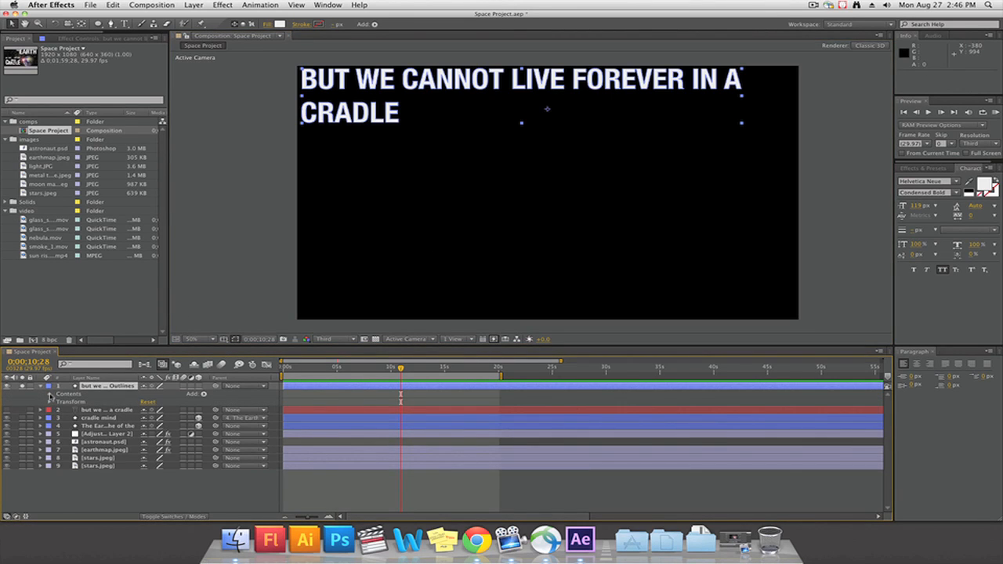
{"action": "left_click", "coordinate": [50, 396]}
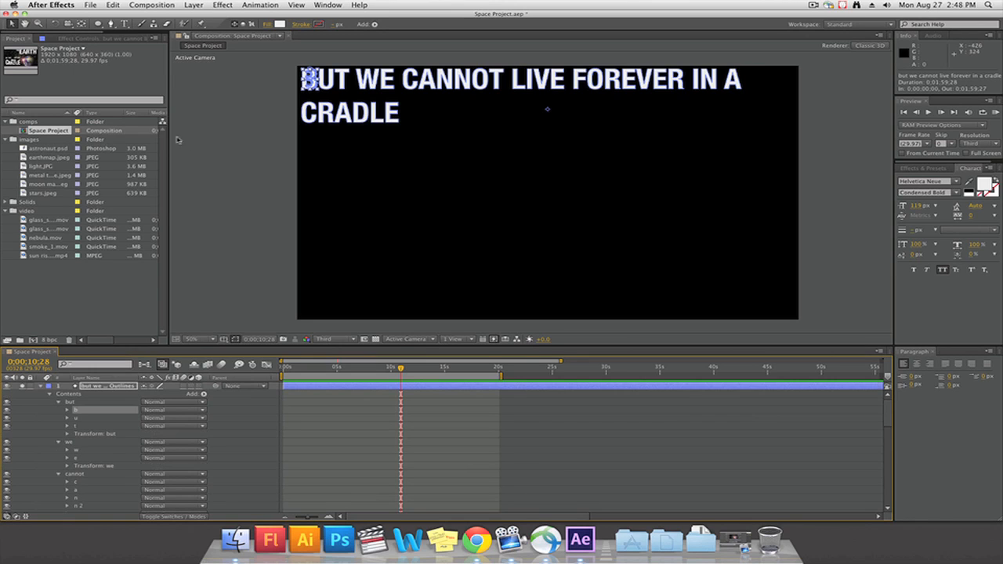
{"action": "left_click", "coordinate": [83, 24]}
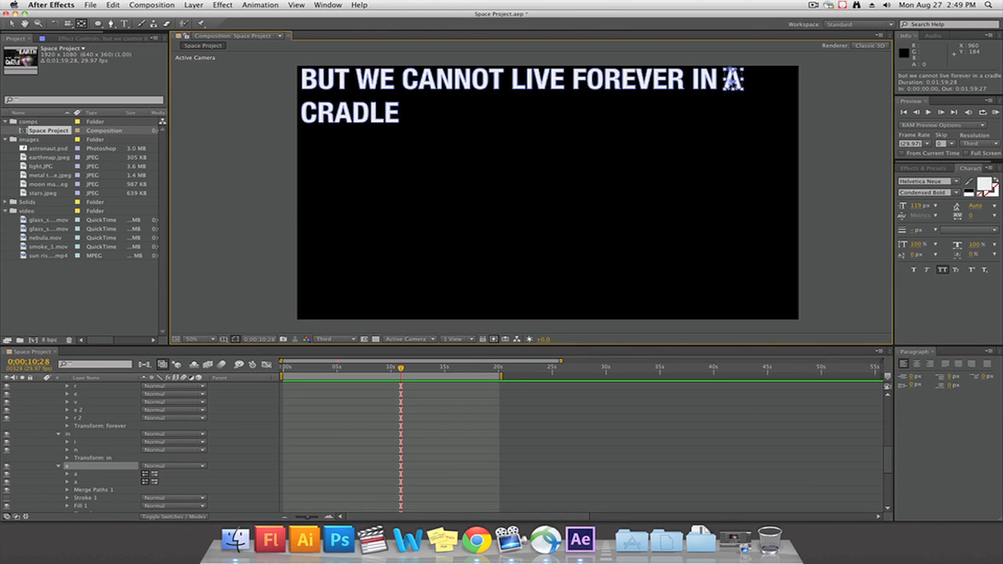
{"action": "scroll", "coordinate": [94, 404], "scroll_direction": "up", "scroll_amount": 10}
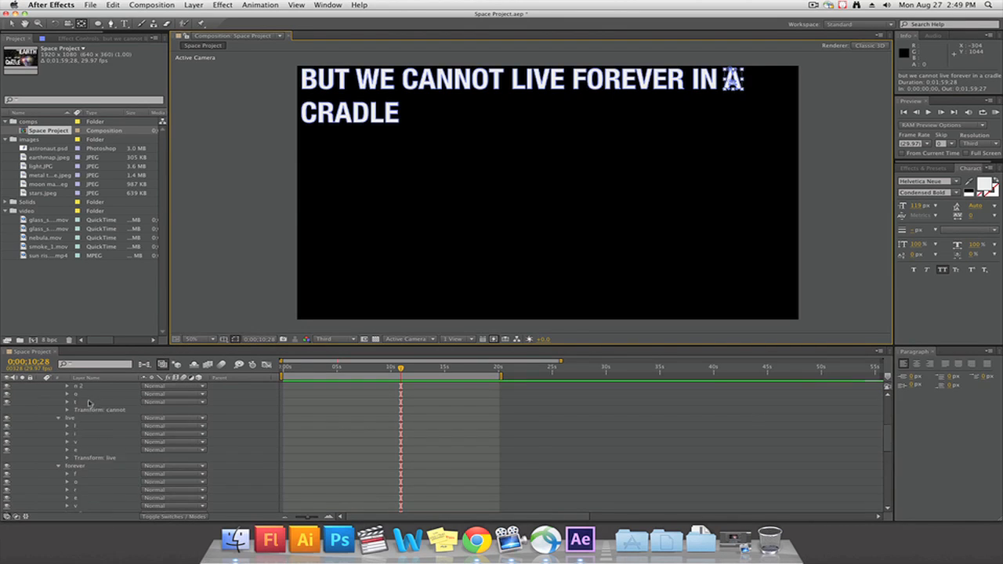
{"action": "left_click", "coordinate": [75, 402]}
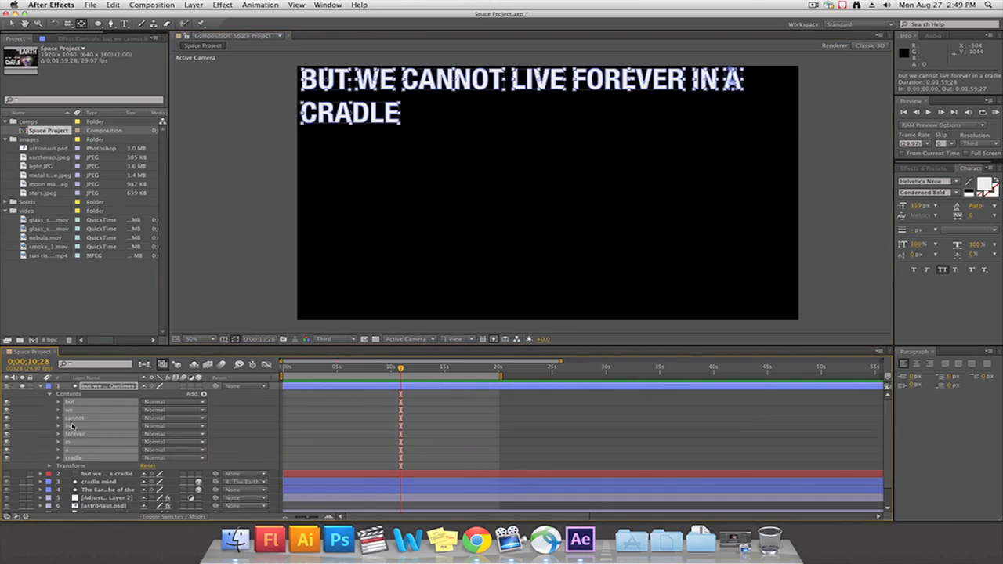
Unsolo the outlines layer and move the words live, forever, in, a and cradle down, away from the first line
{"action": "left_click", "coordinate": [23, 387]}
{"action": "left_click", "coordinate": [454, 442]}
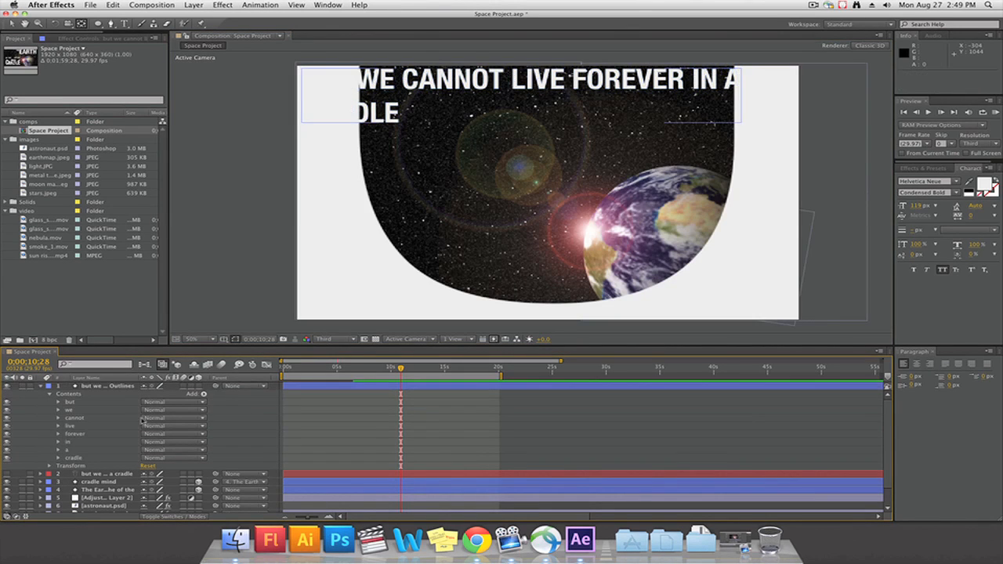
{"action": "left_click", "coordinate": [88, 403]}
{"action": "left_click", "coordinate": [77, 419], "text": "shift"}
{"action": "left_click", "coordinate": [72, 426]}
{"action": "left_click", "coordinate": [74, 458], "text": "shift"}
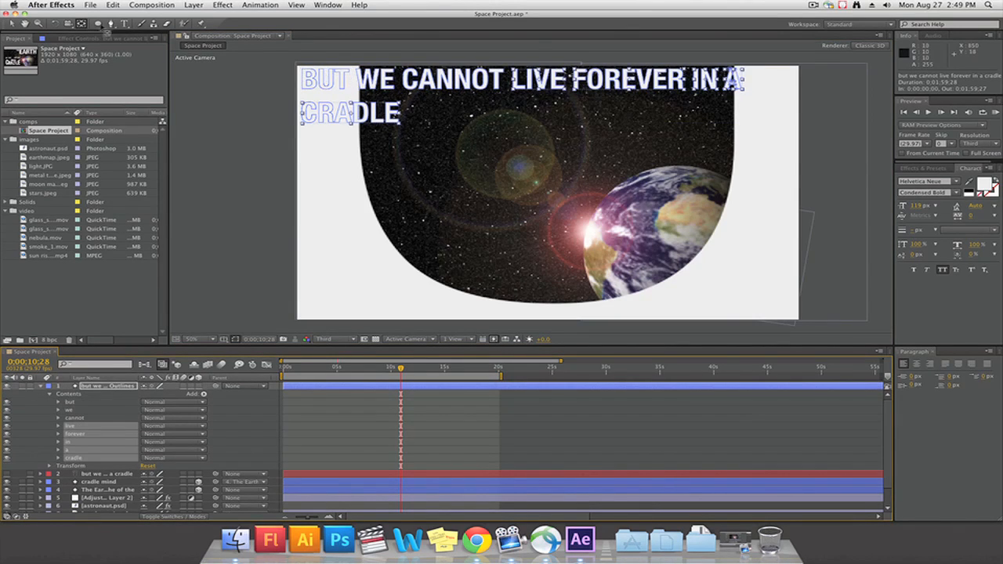
{"action": "left_click", "coordinate": [11, 23]}
{"action": "left_click_drag", "start_coordinate": [578, 81], "coordinate": [595, 145]}
Centre BUT WE CANNOT at the top of the opening and place LIVE and FOREVER on separate lines beneath it
{"action": "left_click", "coordinate": [73, 402]}
{"action": "left_click", "coordinate": [76, 418], "text": "shift"}
{"action": "left_click_drag", "start_coordinate": [376, 80], "coordinate": [514, 82]}
{"action": "left_click_drag", "start_coordinate": [555, 144], "coordinate": [530, 115]}
{"action": "left_click_drag", "start_coordinate": [627, 150], "coordinate": [521, 249]}
{"action": "left_click_drag", "start_coordinate": [532, 116], "coordinate": [541, 166]}
{"action": "left_click_drag", "start_coordinate": [540, 243], "coordinate": [540, 250]}
Hide the in, a and cradle word groups of the outlines layer
{"action": "left_click", "coordinate": [7, 442]}
{"action": "left_click", "coordinate": [7, 450]}
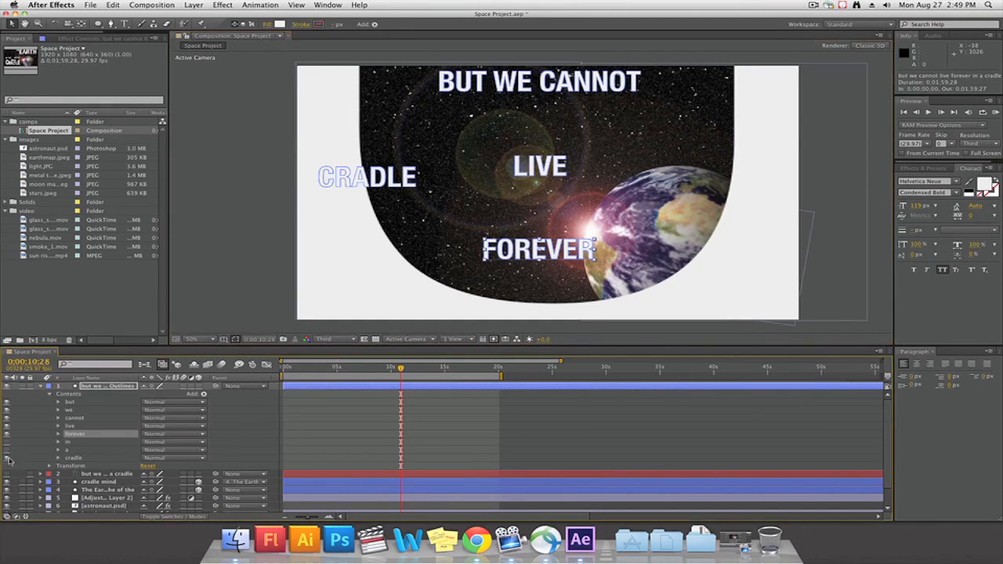
{"action": "left_click", "coordinate": [7, 458]}
Stack CANNOT, LIVE and FOREVER on their own centred lines below BUT WE
{"action": "left_click", "coordinate": [70, 411]}
{"action": "left_click_drag", "start_coordinate": [588, 92], "coordinate": [539, 144]}
{"action": "left_click_drag", "start_coordinate": [539, 250], "coordinate": [539, 251]}
{"action": "left_click_drag", "start_coordinate": [540, 167], "coordinate": [540, 216]}
{"action": "left_click_drag", "start_coordinate": [540, 135], "coordinate": [540, 177]}
{"action": "left_click", "coordinate": [70, 403]}
{"action": "left_click", "coordinate": [70, 410], "text": "shift"}
{"action": "left_click_drag", "start_coordinate": [510, 92], "coordinate": [565, 93]}
Scale the BUT word group to 274% and hide the BUT and WE groups
{"action": "left_click", "coordinate": [58, 403]}
{"action": "left_click", "coordinate": [67, 434]}
{"action": "left_click_drag", "start_coordinate": [158, 458], "coordinate": [250, 457]}
{"action": "left_click", "coordinate": [7, 403]}
{"action": "left_click", "coordinate": [7, 498]}
Move CANNOT to the top of the opening and enlarge LIVE to 478% directly beneath it
{"action": "left_click_drag", "start_coordinate": [549, 165], "coordinate": [549, 106]}
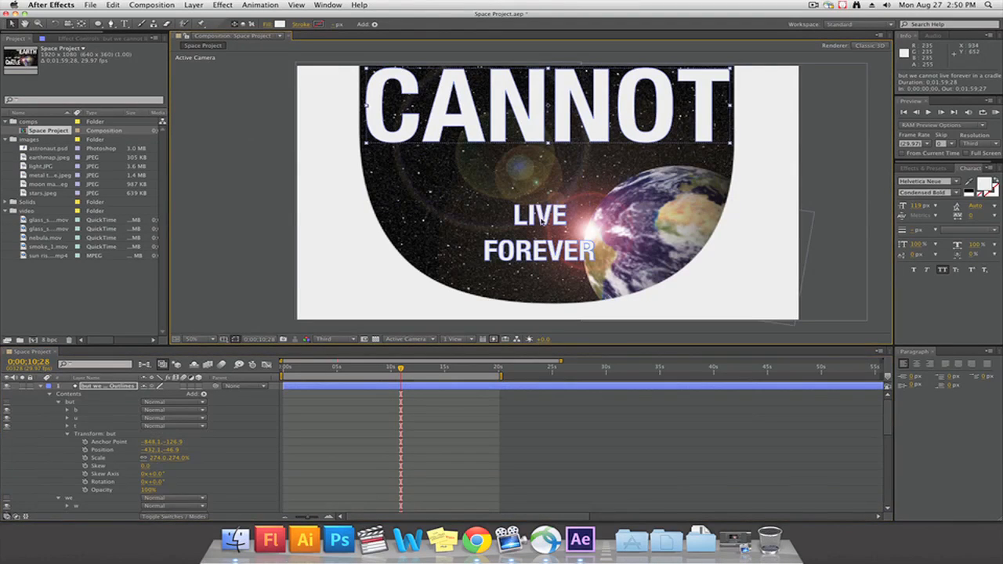
{"action": "left_click_drag", "start_coordinate": [541, 216], "coordinate": [544, 168]}
{"action": "scroll", "coordinate": [145, 459], "scroll_direction": "down", "scroll_amount": 10}
{"action": "left_click", "coordinate": [58, 419]}
{"action": "left_click", "coordinate": [67, 458]}
{"action": "scroll", "coordinate": [78, 455], "scroll_direction": "down", "scroll_amount": 3}
{"action": "left_click_drag", "start_coordinate": [157, 429], "coordinate": [399, 427]}
{"action": "left_click_drag", "start_coordinate": [546, 179], "coordinate": [558, 222]}
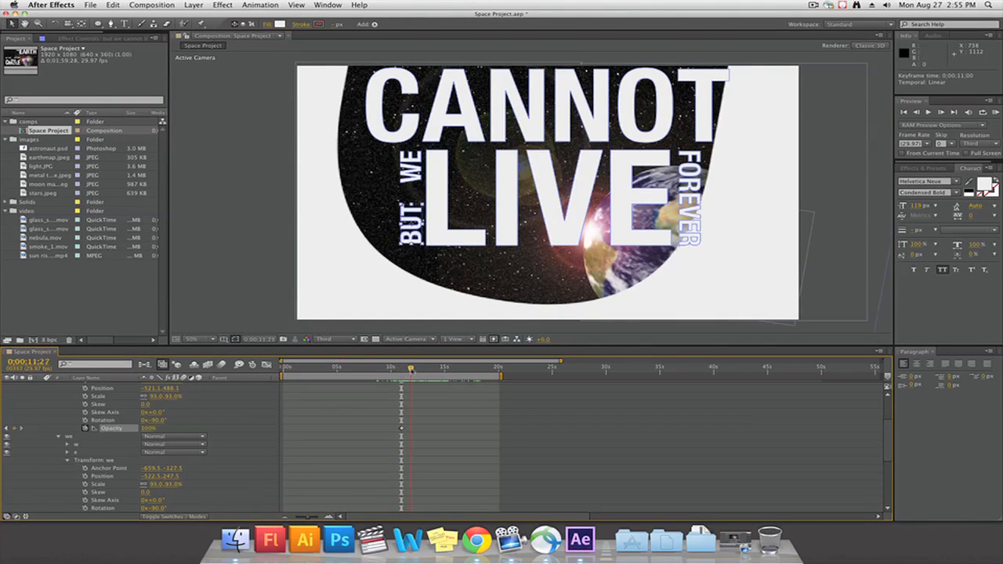
At 0;00;11;24, keyframe the Opacity of the WE word group at 0%
{"action": "left_click_drag", "start_coordinate": [411, 369], "coordinate": [410, 369]}
{"action": "scroll", "coordinate": [88, 478], "scroll_direction": "down", "scroll_amount": 2}
{"action": "left_click", "coordinate": [85, 492]}
{"action": "left_click", "coordinate": [85, 492]}
{"action": "left_click", "coordinate": [85, 501]}
{"action": "left_click_drag", "start_coordinate": [146, 500], "coordinate": [51, 507]}
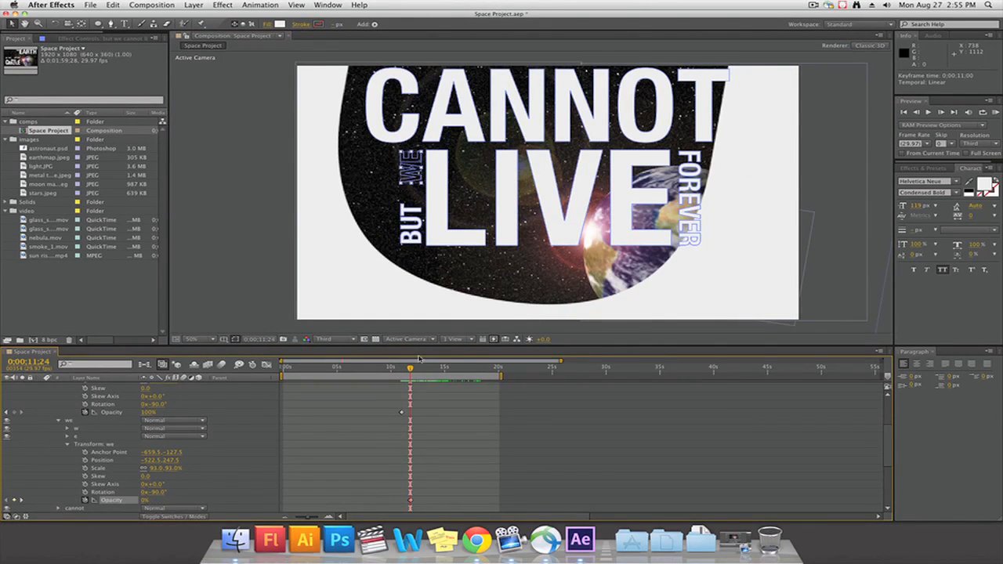
{"action": "key", "text": "space"}
At 0;00;13;15, add an Opacity keyframe to the CANNOT word group
{"action": "left_click", "coordinate": [58, 420]}
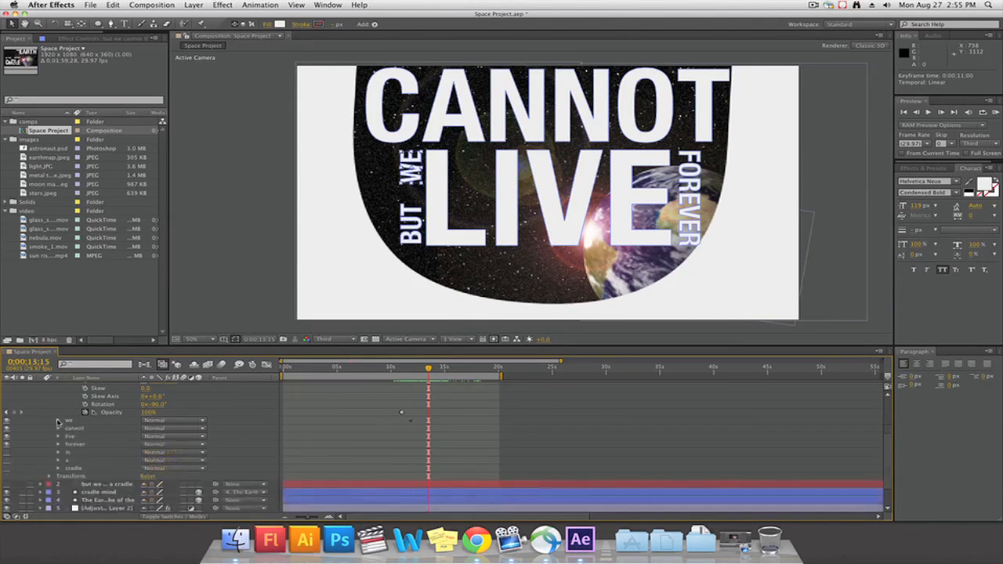
{"action": "scroll", "coordinate": [58, 423], "scroll_direction": "up", "scroll_amount": 4}
{"action": "left_click", "coordinate": [58, 402]}
{"action": "left_click", "coordinate": [58, 418]}
{"action": "scroll", "coordinate": [78, 447], "scroll_direction": "down", "scroll_amount": 4}
{"action": "left_click", "coordinate": [85, 461]}
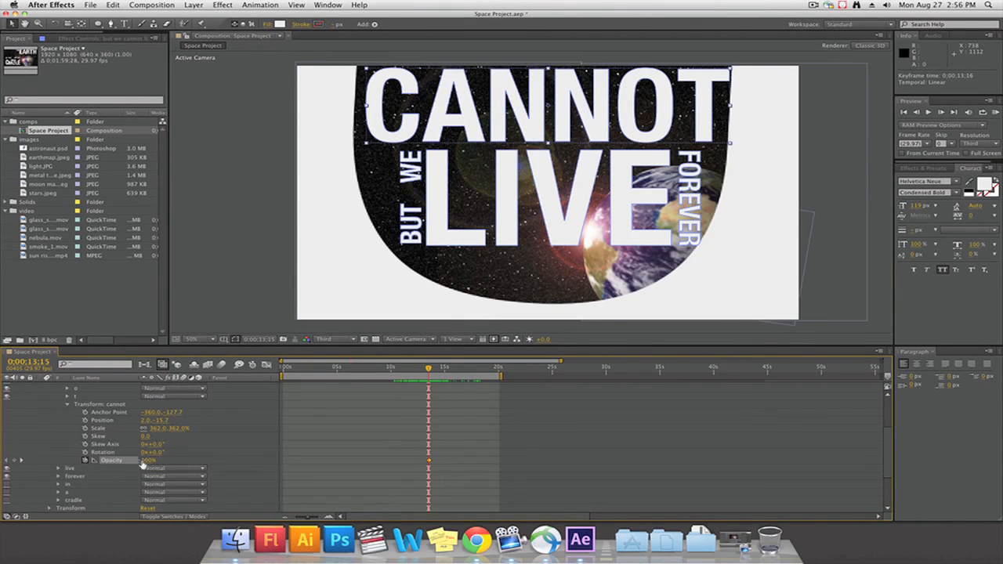
At 0;00;14;17, add an Opacity keyframe to the LIVE word group and lower its value
{"action": "key", "text": "space"}
{"action": "key", "text": "space"}
{"action": "left_click", "coordinate": [67, 405]}
{"action": "left_click", "coordinate": [58, 412]}
{"action": "left_click", "coordinate": [85, 509]}
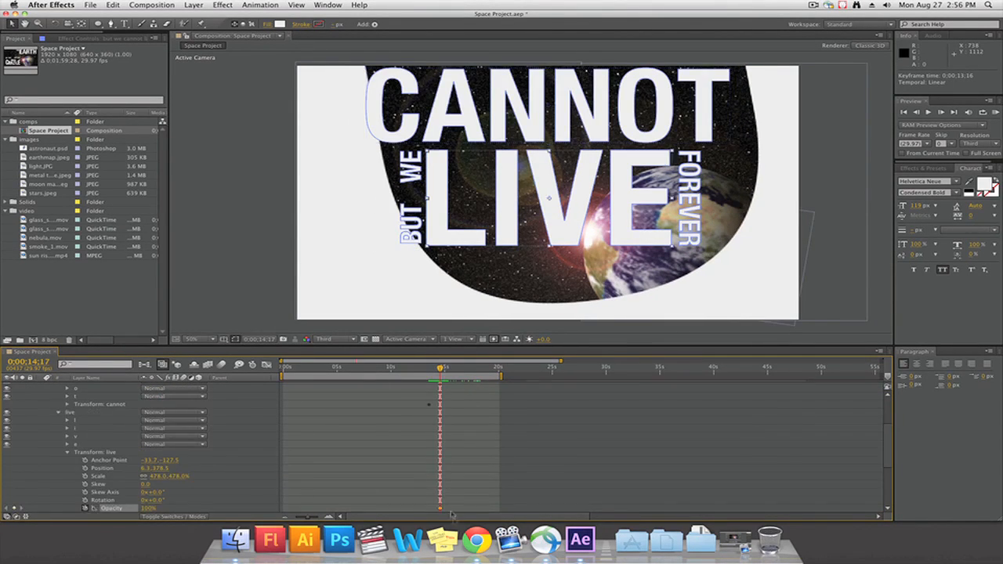
{"action": "left_click_drag", "start_coordinate": [153, 510], "coordinate": [111, 493]}
At 0;00;16;11, keyframe the Opacity of the FOREVER word group at 0%
{"action": "left_click_drag", "start_coordinate": [440, 370], "coordinate": [461, 378]}
{"action": "left_click", "coordinate": [58, 413]}
{"action": "left_click", "coordinate": [58, 420]}
{"action": "scroll", "coordinate": [116, 480], "scroll_direction": "down", "scroll_amount": 4}
{"action": "left_click", "coordinate": [84, 452]}
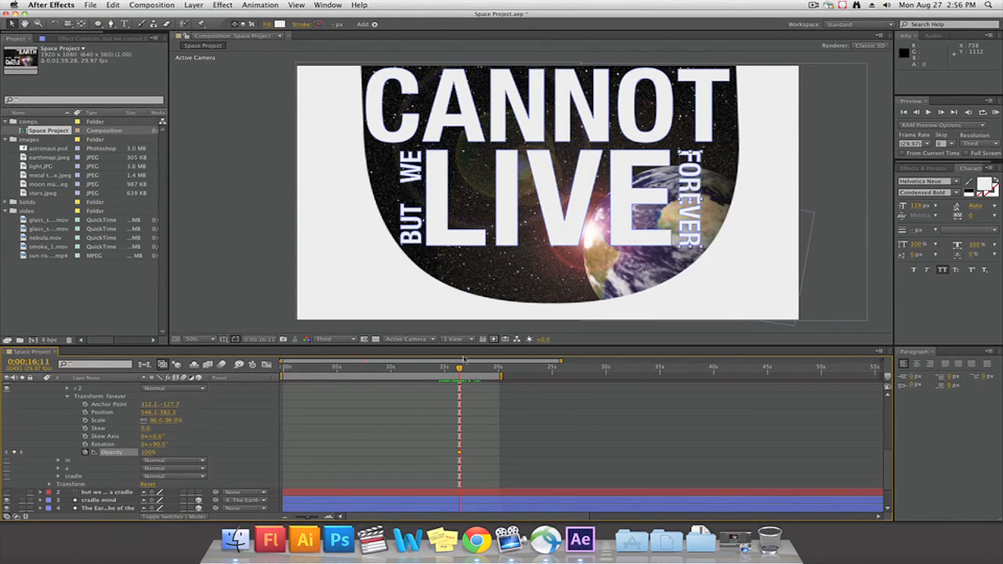
{"action": "left_click_drag", "start_coordinate": [148, 452], "coordinate": [106, 452]}
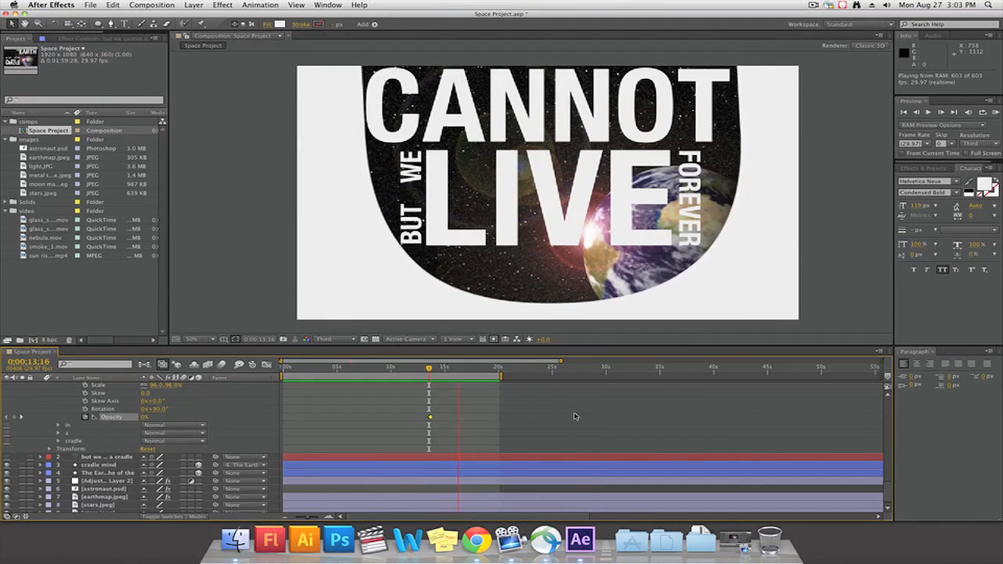
Parent the but we cannot Outlines layer to The Earth is the of the layer and scrub through the combined motion
{"action": "key", "text": "space"}
{"action": "scroll", "coordinate": [427, 421], "scroll_direction": "up", "scroll_amount": 5}
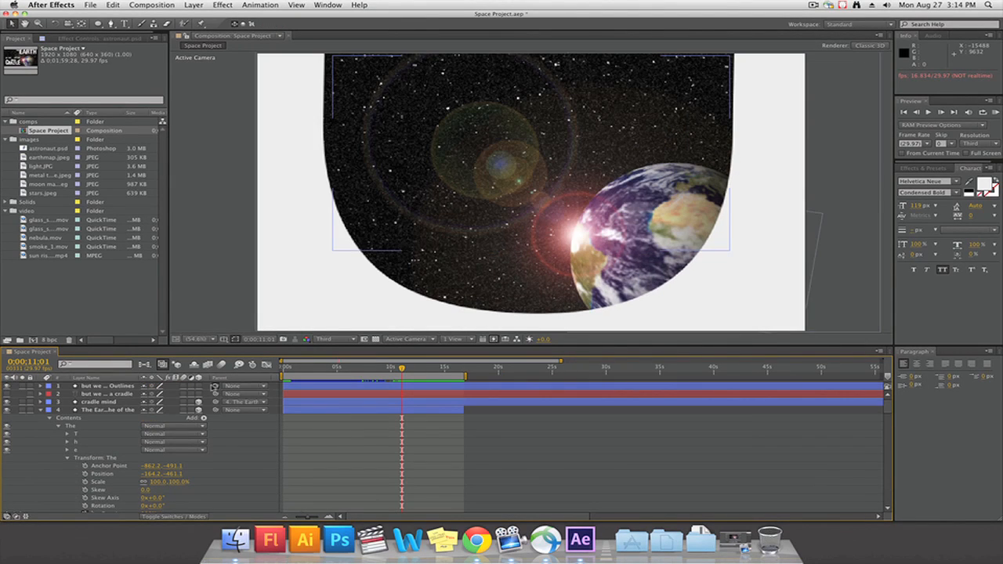
{"action": "left_click_drag", "start_coordinate": [215, 386], "coordinate": [122, 411]}
{"action": "left_click_drag", "start_coordinate": [402, 369], "coordinate": [450, 374]}
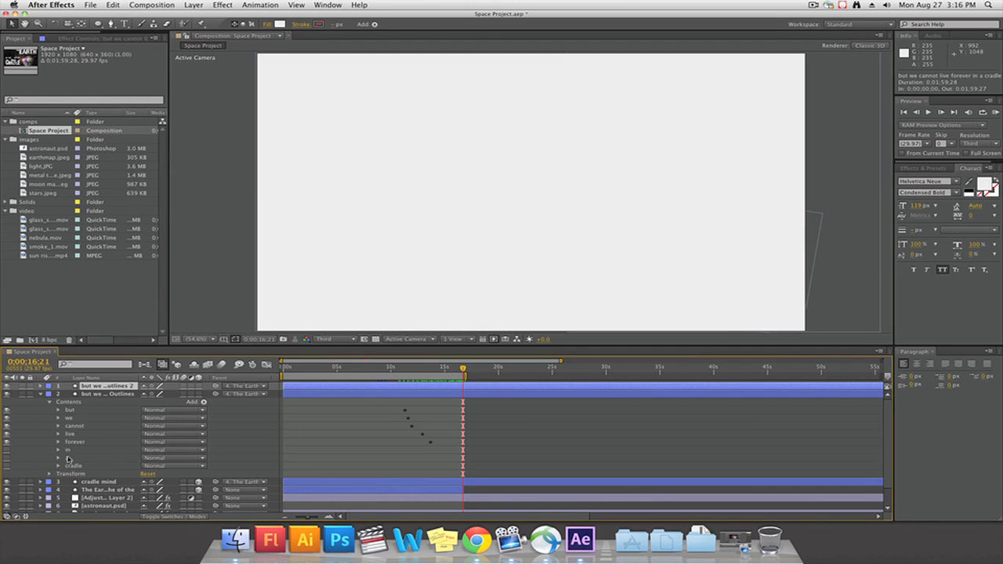
Delete the in, a and cradle word groups from the original but we cannot Outlines layer
{"action": "left_click", "coordinate": [68, 451]}
{"action": "left_click", "coordinate": [74, 467], "text": "shift"}
{"action": "key", "text": "Delete"}
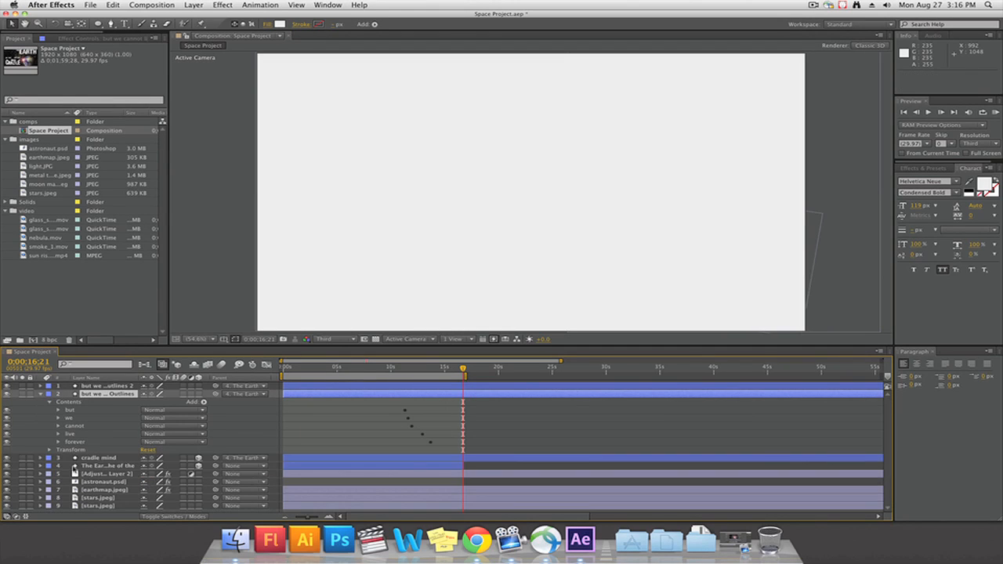
Set the parent of the duplicate Outlines 2 layer to None
{"action": "left_click", "coordinate": [41, 386]}
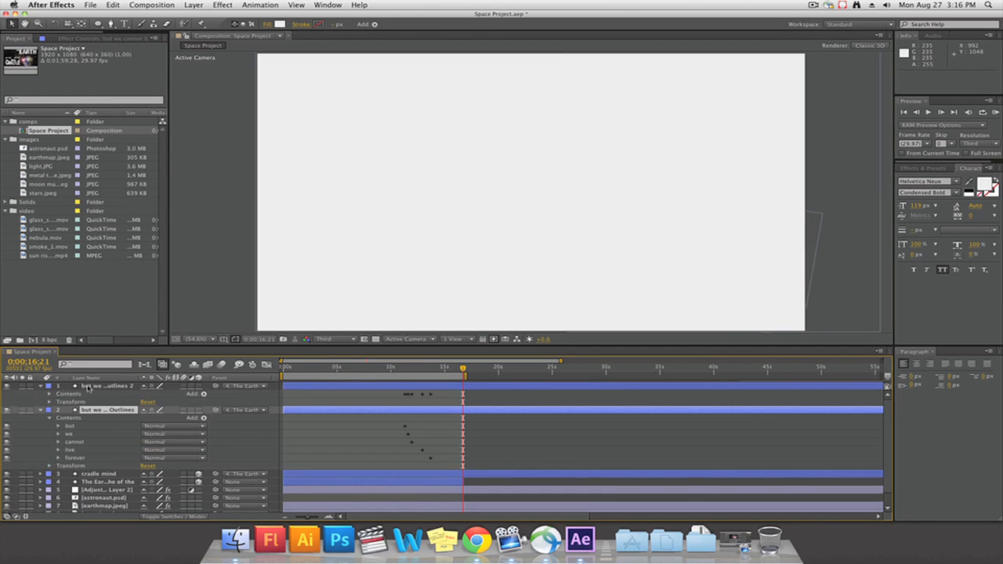
{"action": "left_click", "coordinate": [89, 386]}
{"action": "left_click", "coordinate": [226, 387]}
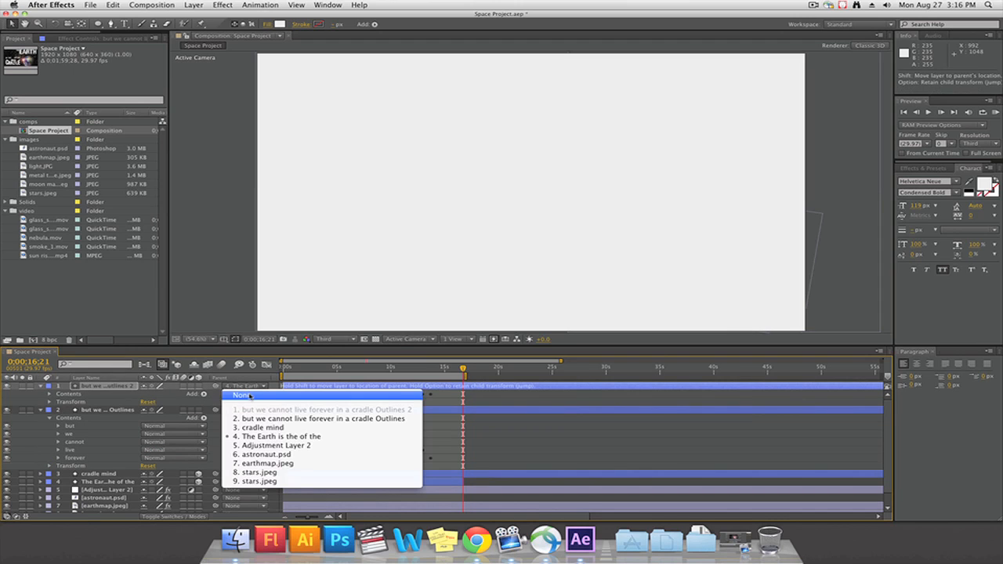
{"action": "left_click", "coordinate": [249, 392]}
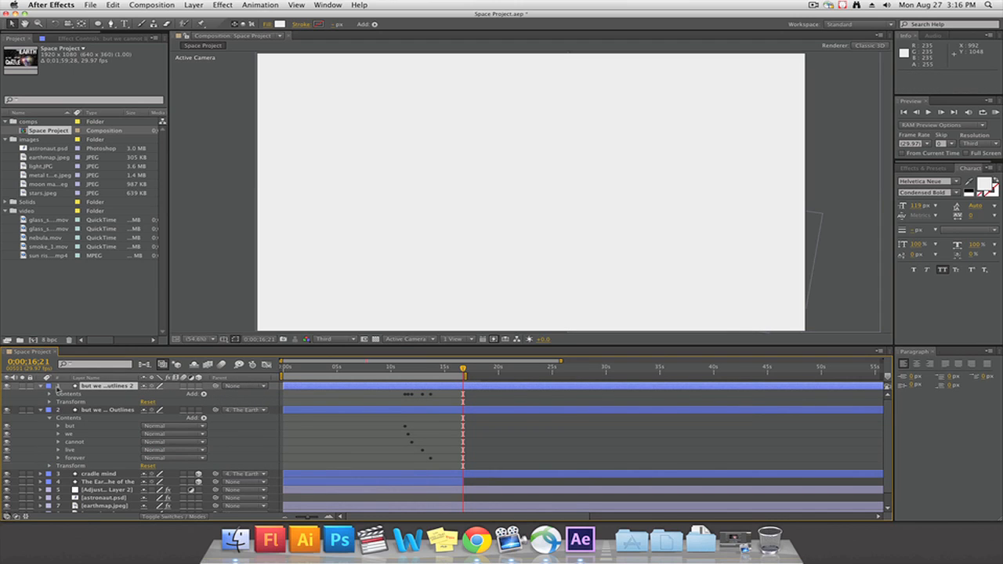
Keep only the in, a and cradle words in the duplicate outlines layer and rename it in a cradle
{"action": "left_click", "coordinate": [49, 394]}
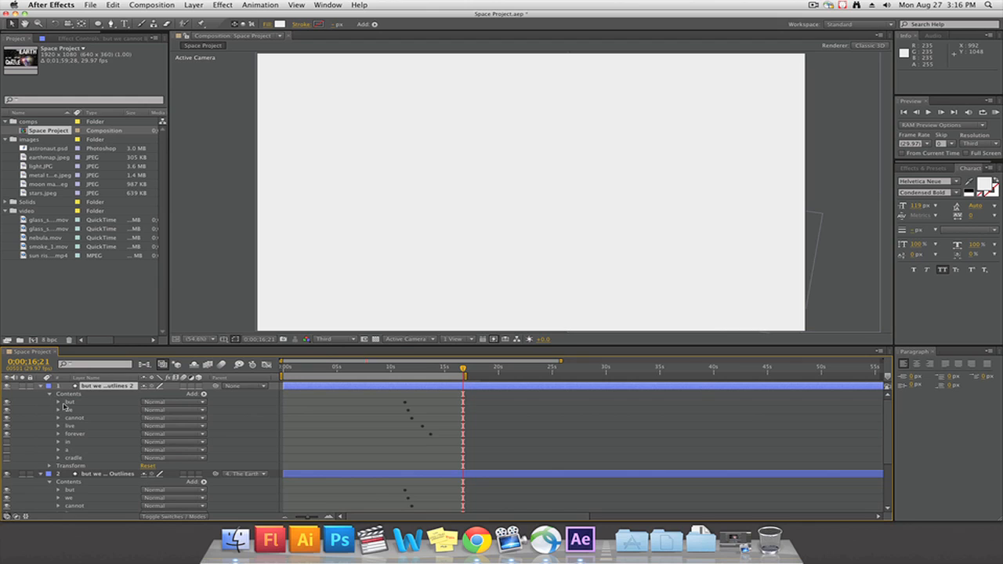
{"action": "right_click", "coordinate": [110, 387]}
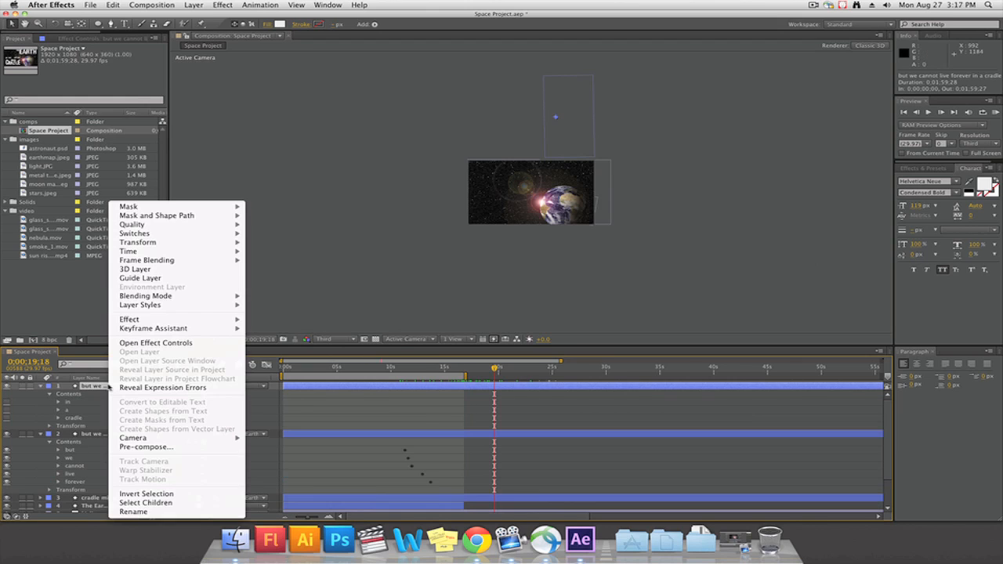
{"action": "left_click", "coordinate": [133, 511]}
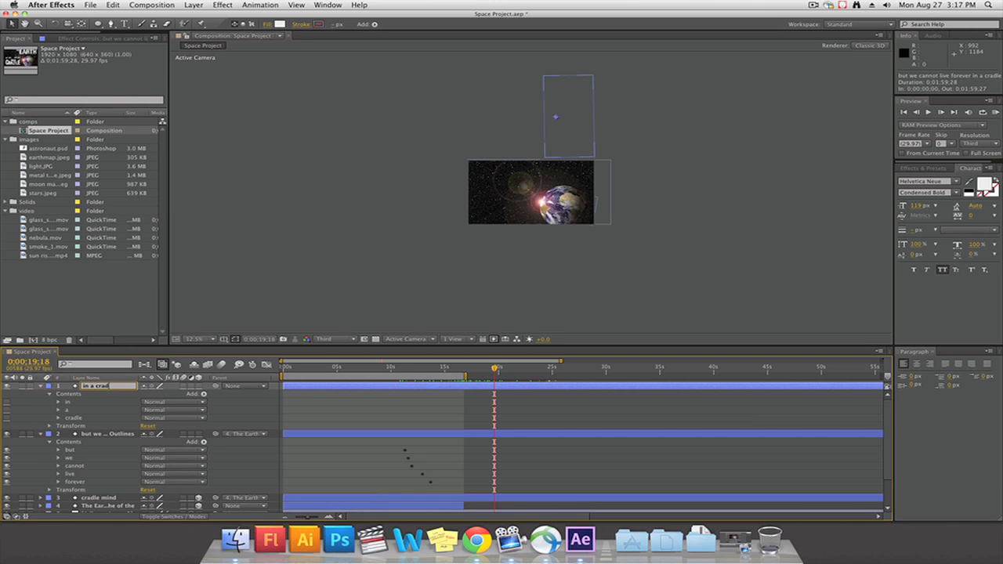
{"action": "left_click", "coordinate": [292, 433]}
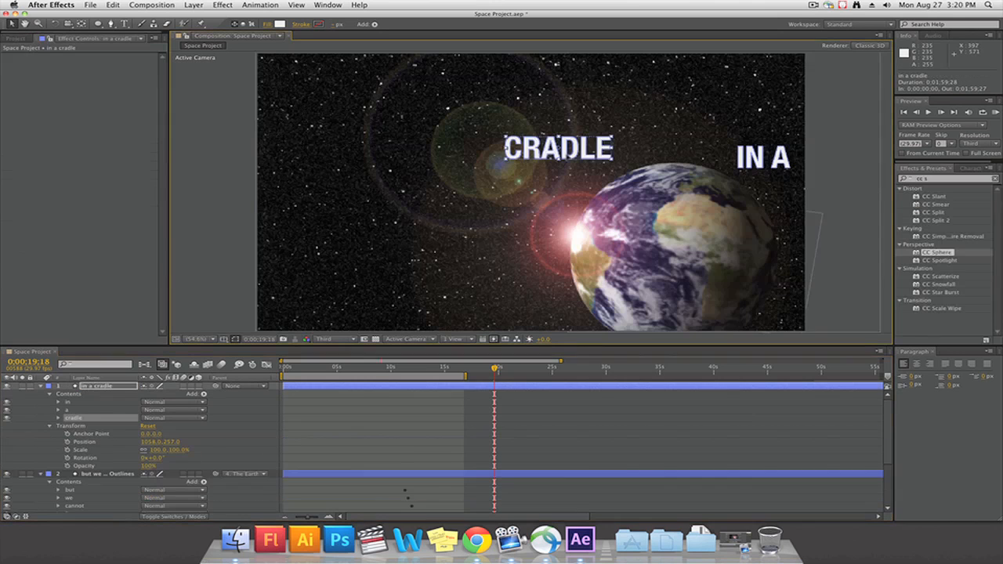
Place CRADLE above the planet and the words A and IN stacked beside its lit edge
{"action": "left_click_drag", "start_coordinate": [666, 156], "coordinate": [664, 156]}
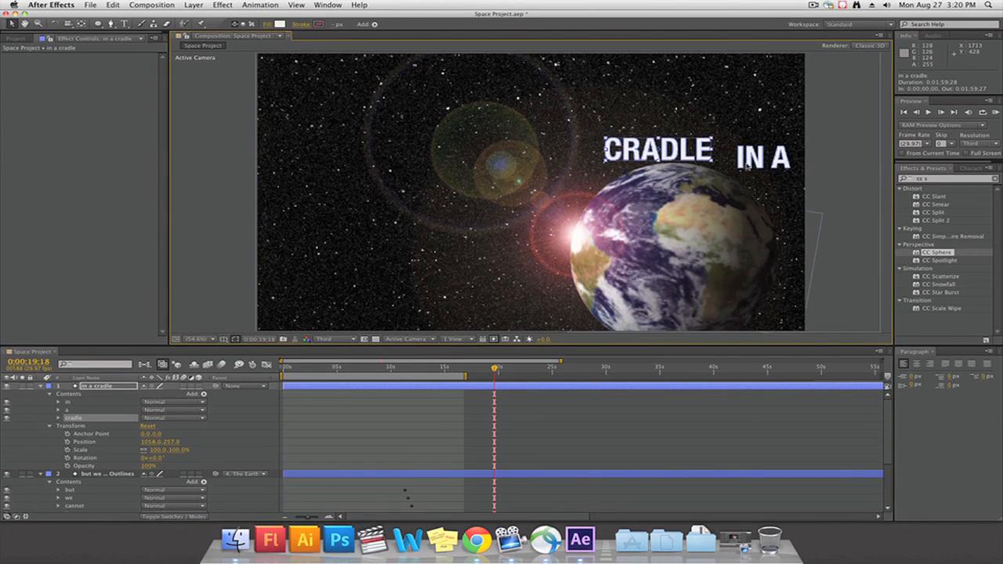
{"action": "left_click_drag", "start_coordinate": [747, 164], "coordinate": [561, 317]}
{"action": "left_click_drag", "start_coordinate": [776, 163], "coordinate": [550, 276]}
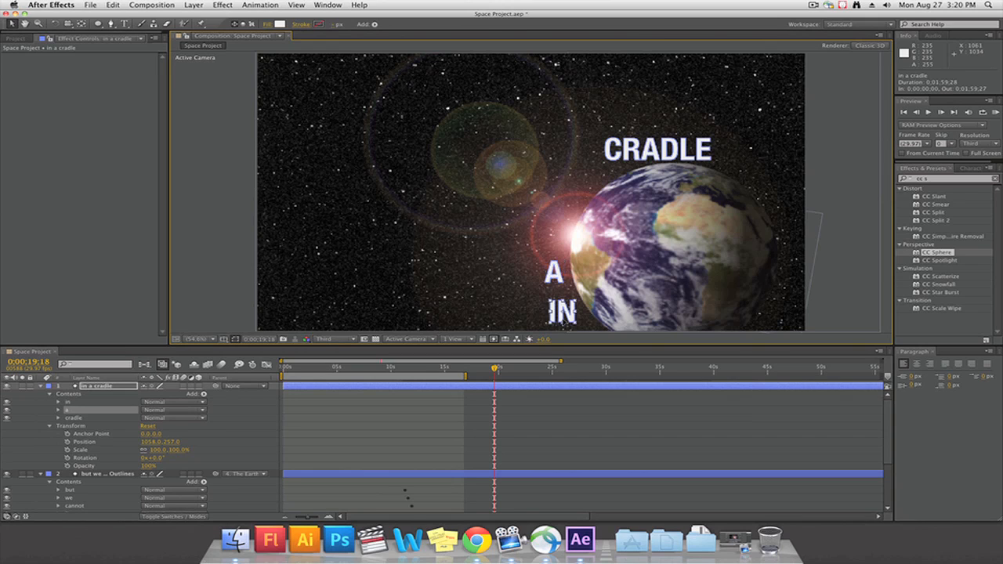
{"action": "left_click_drag", "start_coordinate": [562, 322], "coordinate": [566, 320]}
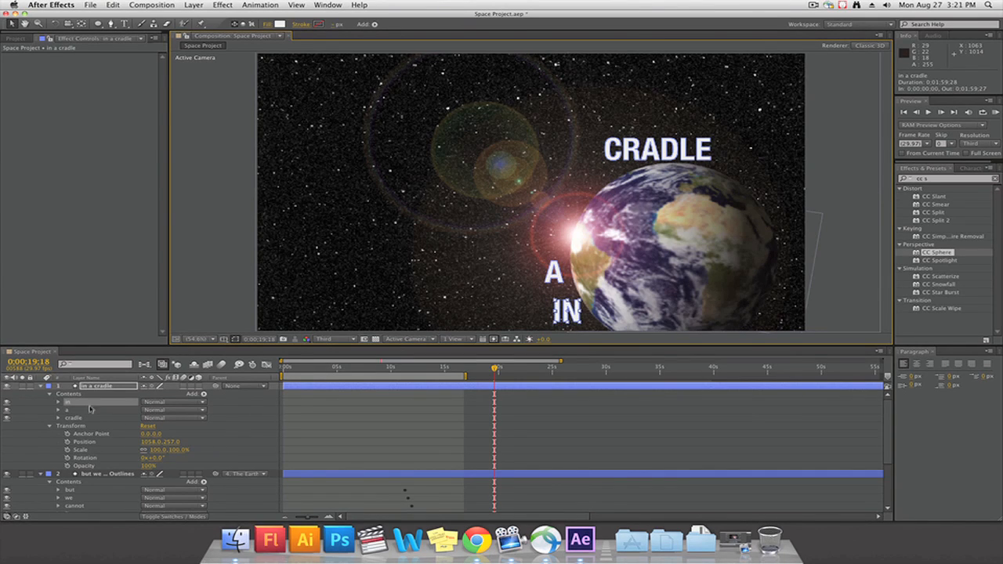
Rotate the IN word group counterclockwise to follow the planet's edge
{"action": "left_click", "coordinate": [59, 402]}
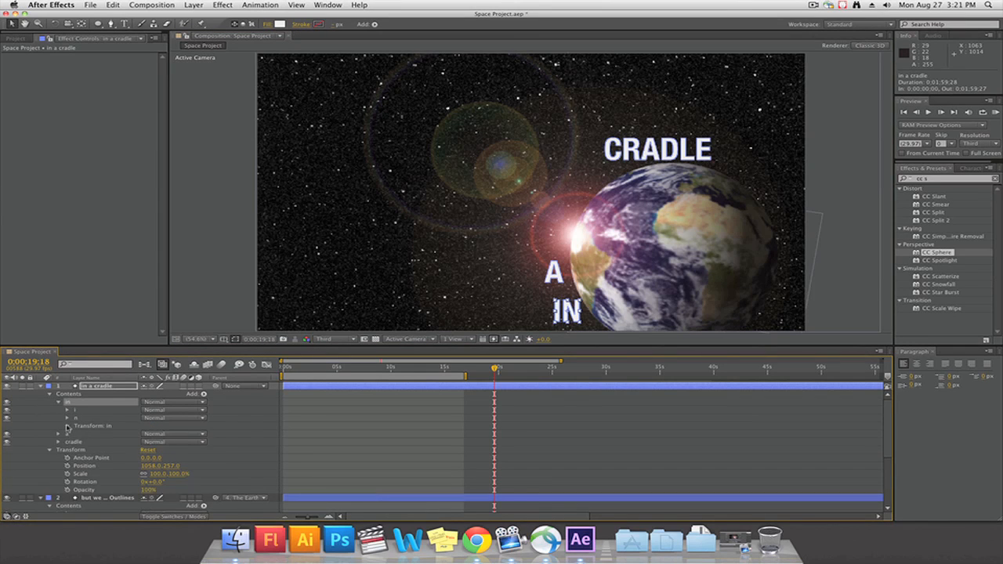
{"action": "left_click", "coordinate": [67, 427]}
{"action": "left_click_drag", "start_coordinate": [160, 476], "coordinate": [102, 474]}
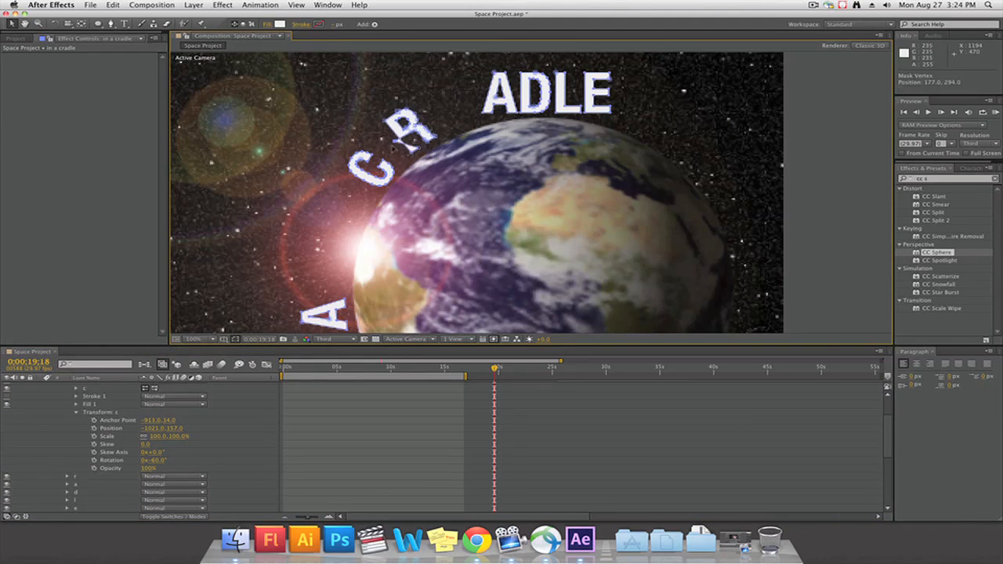
Undo the accidental path edit and place the R of CRADLE beside the C, angled along the planet's curve
{"action": "left_click", "coordinate": [408, 135]}
{"action": "key", "text": "super+z"}
{"action": "scroll", "coordinate": [409, 135], "scroll_direction": "up", "scroll_amount": 1}
{"action": "left_click_drag", "start_coordinate": [283, 92], "coordinate": [345, 161]}
{"action": "left_click_drag", "start_coordinate": [342, 163], "coordinate": [323, 187]}
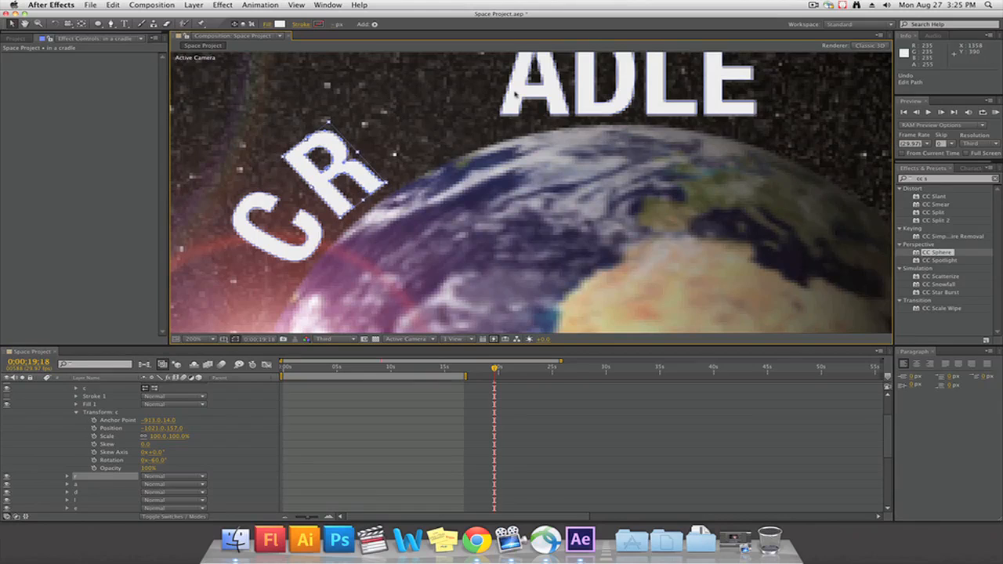
Move and rotate the A and D of CRADLE to continue the word along the planet's curve
{"action": "left_click_drag", "start_coordinate": [515, 94], "coordinate": [400, 139]}
{"action": "mouse_move", "coordinate": [461, 169]}
{"action": "left_mouse_down"}
{"action": "mouse_move", "coordinate": [467, 143]}
{"action": "mouse_move", "coordinate": [466, 153]}
{"action": "left_mouse_up"}
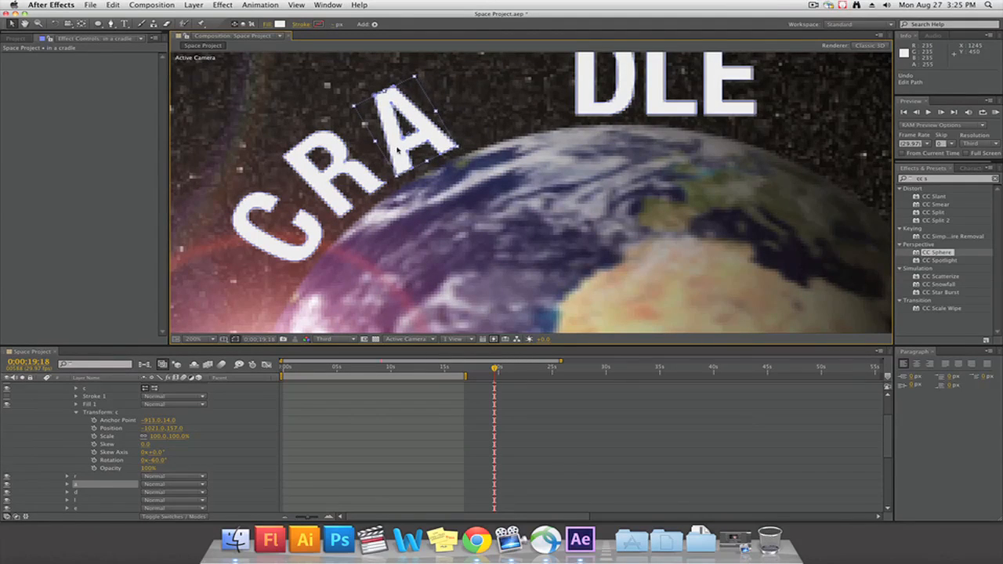
{"action": "left_click", "coordinate": [584, 96]}
{"action": "left_click_drag", "start_coordinate": [584, 95], "coordinate": [473, 115]}
{"action": "left_click_drag", "start_coordinate": [529, 140], "coordinate": [541, 126]}
{"action": "left_click_drag", "start_coordinate": [475, 126], "coordinate": [461, 129]}
Move the L and E of CRADLE next to the D, angling the L to the planet's curve
{"action": "left_click_drag", "start_coordinate": [653, 99], "coordinate": [537, 104]}
{"action": "left_click_drag", "start_coordinate": [585, 127], "coordinate": [592, 114]}
{"action": "left_click_drag", "start_coordinate": [729, 86], "coordinate": [620, 87]}
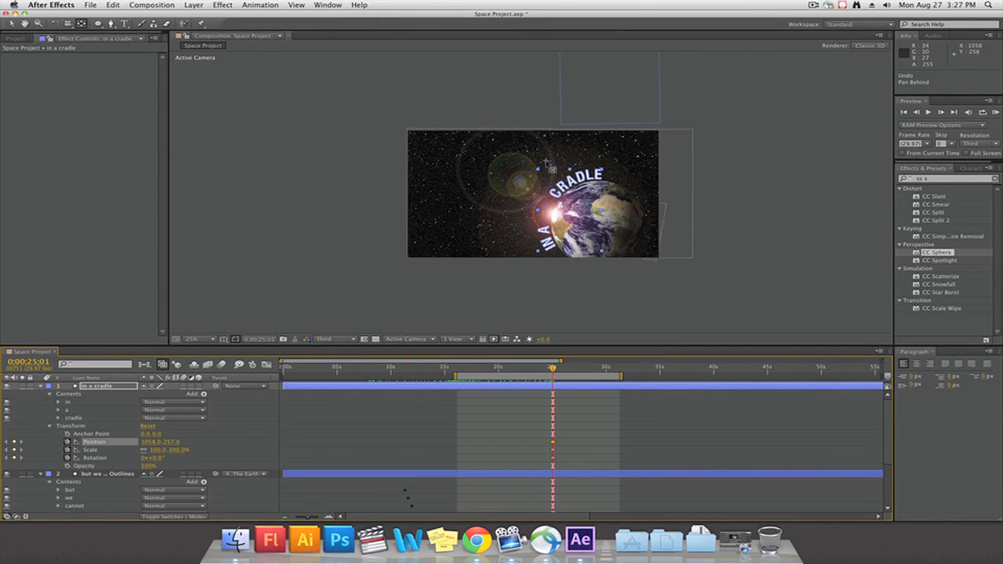
At 0;00;25;01, move the in a cradle layer's anchor point to the planet's centre, at about 388, 516
{"action": "left_click_drag", "start_coordinate": [547, 162], "coordinate": [596, 229]}
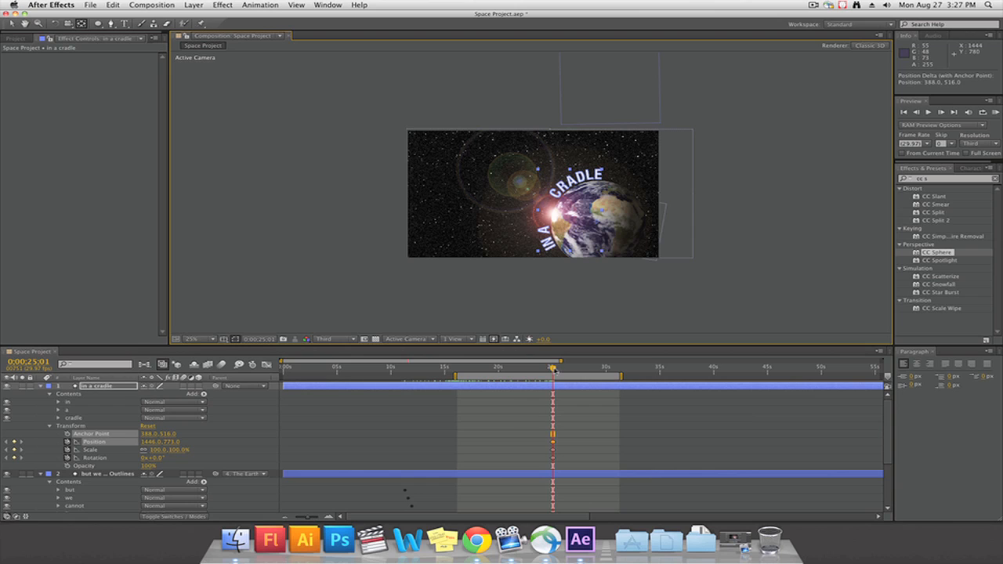
At 0;00;16;03, keyframe the in a cradle layer's rotation at -273° and check how the words travel around the planet
{"action": "left_click_drag", "start_coordinate": [556, 371], "coordinate": [458, 378]}
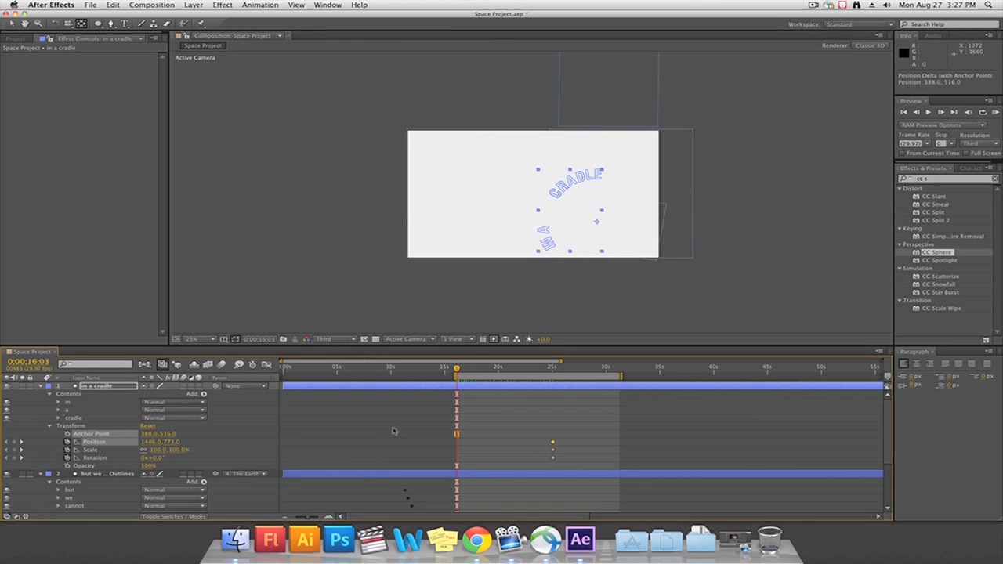
{"action": "left_click", "coordinate": [10, 25]}
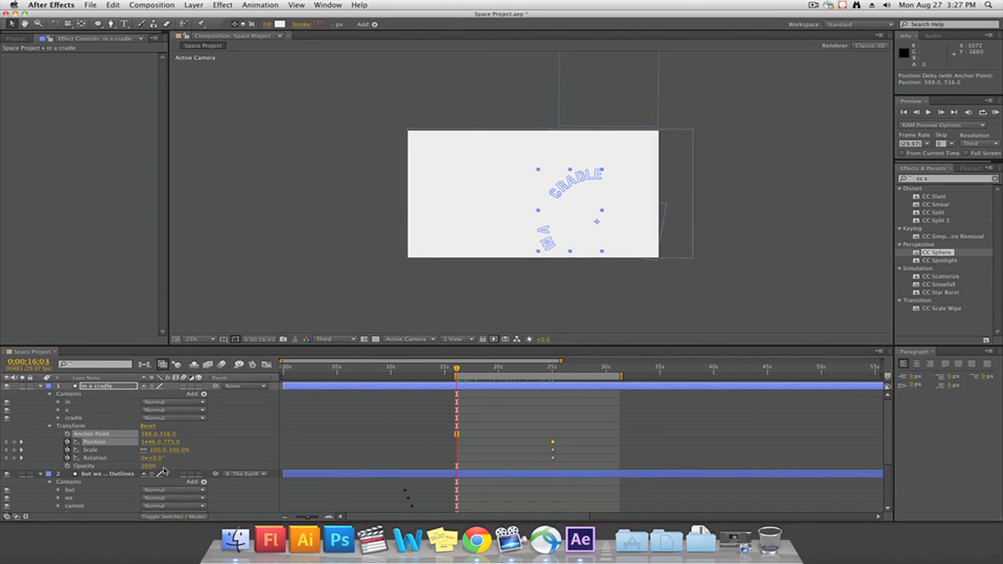
{"action": "left_click", "coordinate": [35, 475]}
{"action": "left_click", "coordinate": [312, 388]}
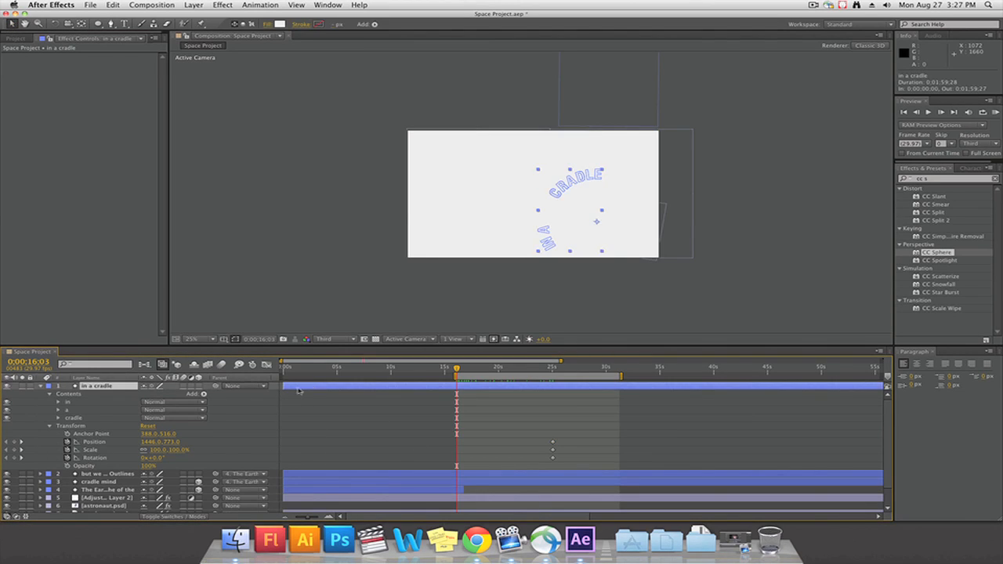
{"action": "left_click_drag", "start_coordinate": [154, 458], "coordinate": [17, 458]}
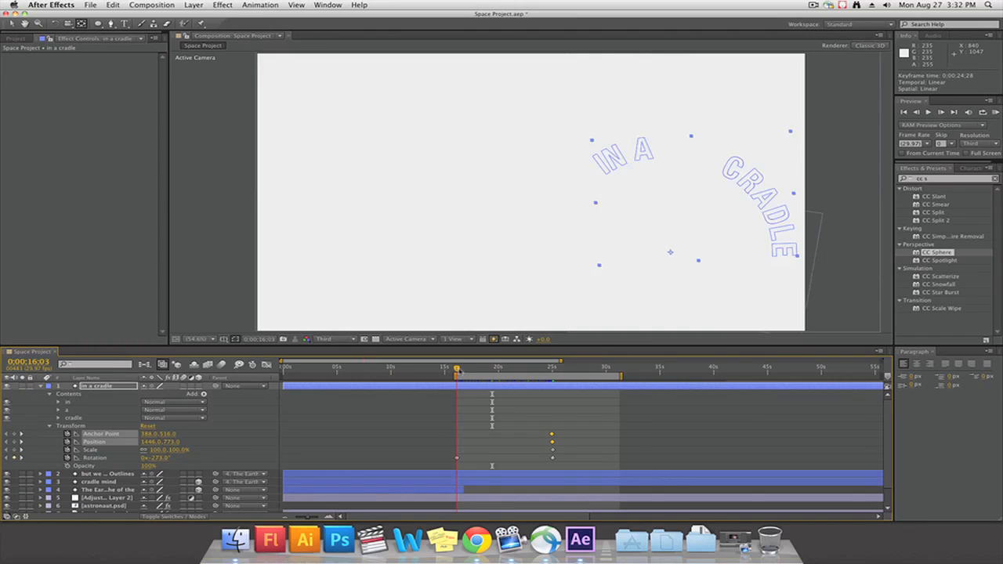
{"action": "left_click_drag", "start_coordinate": [459, 369], "coordinate": [567, 370]}
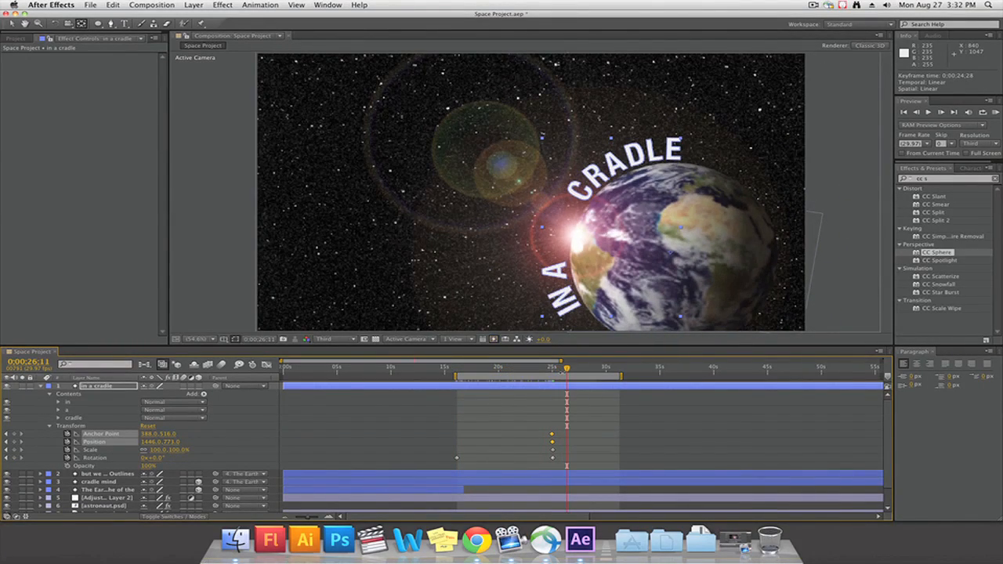
{"action": "left_click", "coordinate": [695, 437]}
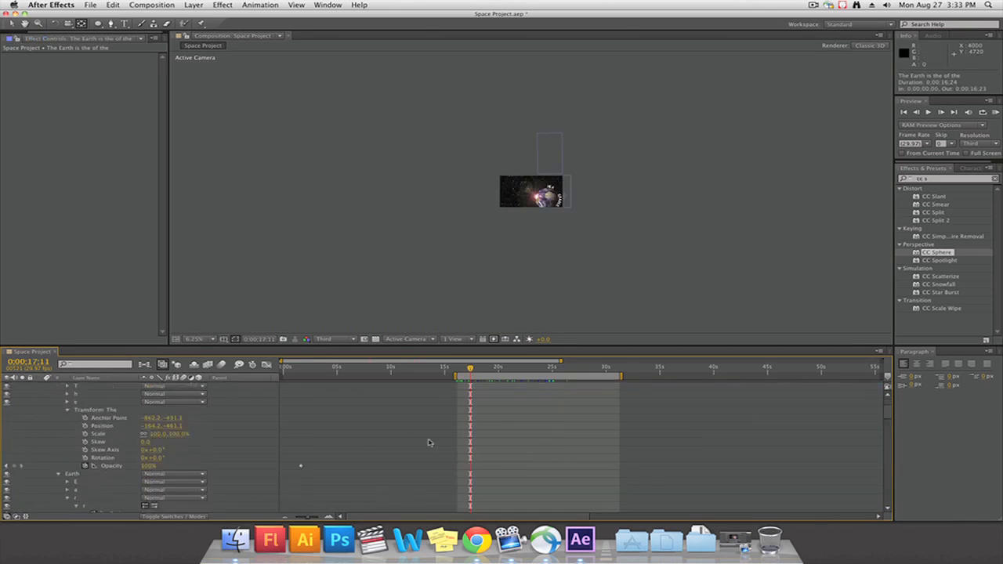
At 0;00;13;08, start path keyframing on the outer contour of the R in Earth, and go to 0;00;15;20
{"action": "scroll", "coordinate": [439, 446], "scroll_direction": "down", "scroll_amount": 5}
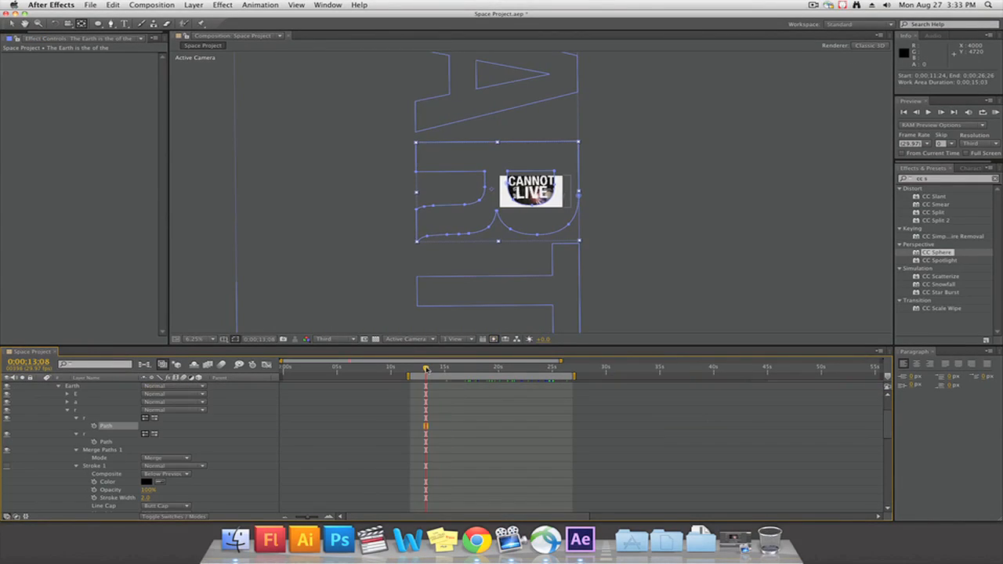
{"action": "left_click", "coordinate": [94, 434]}
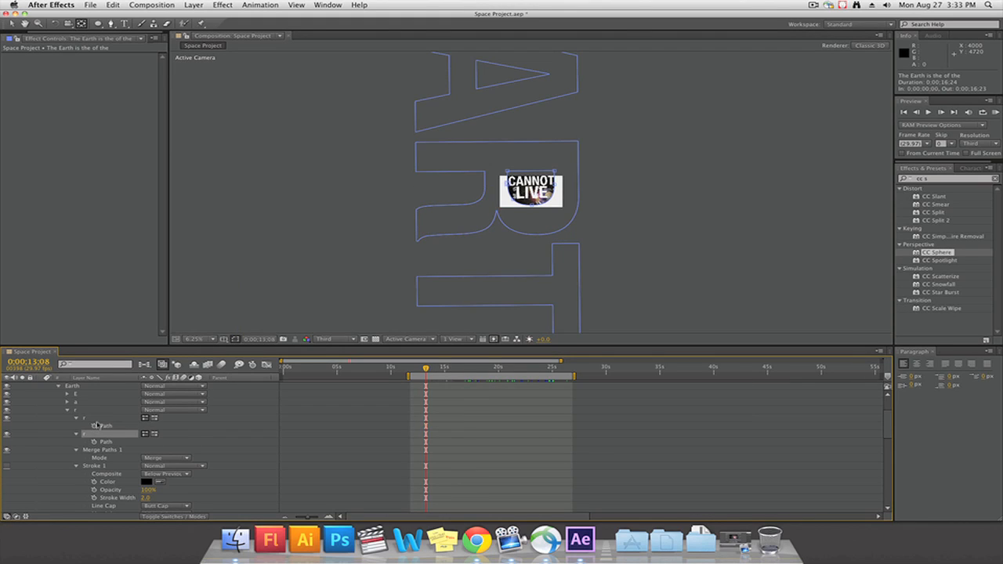
{"action": "left_click", "coordinate": [95, 426]}
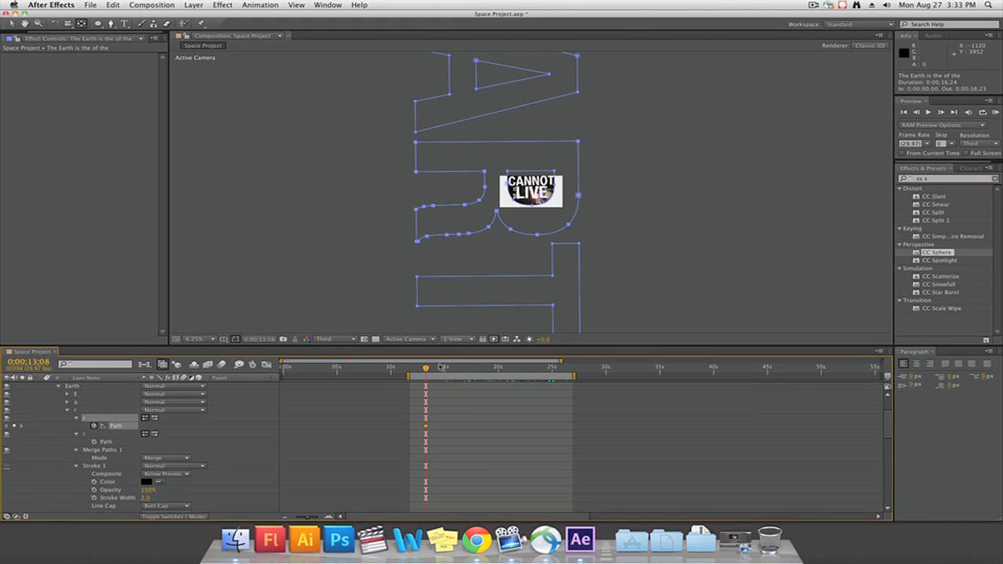
{"action": "key", "text": "space"}
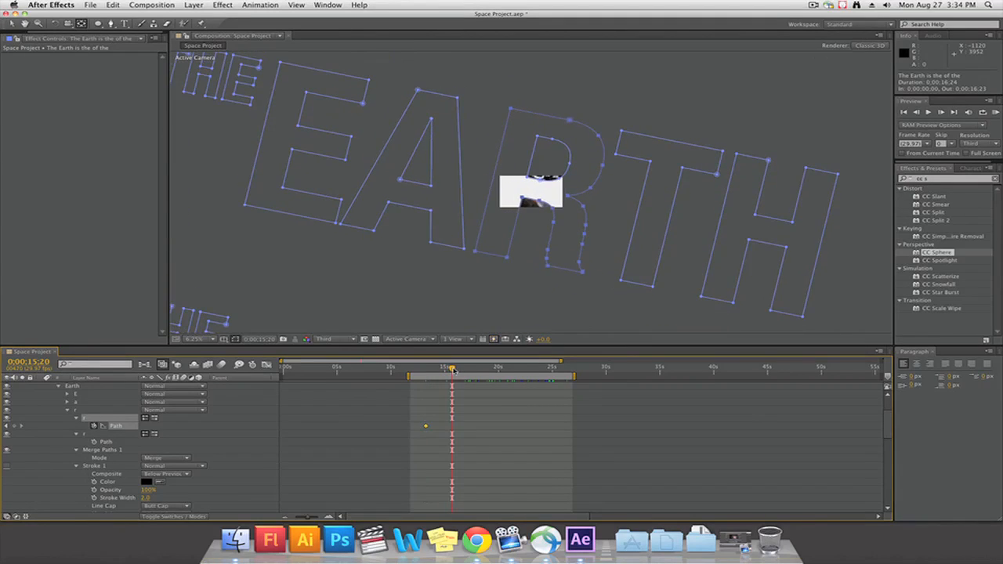
{"action": "key", "text": "space"}
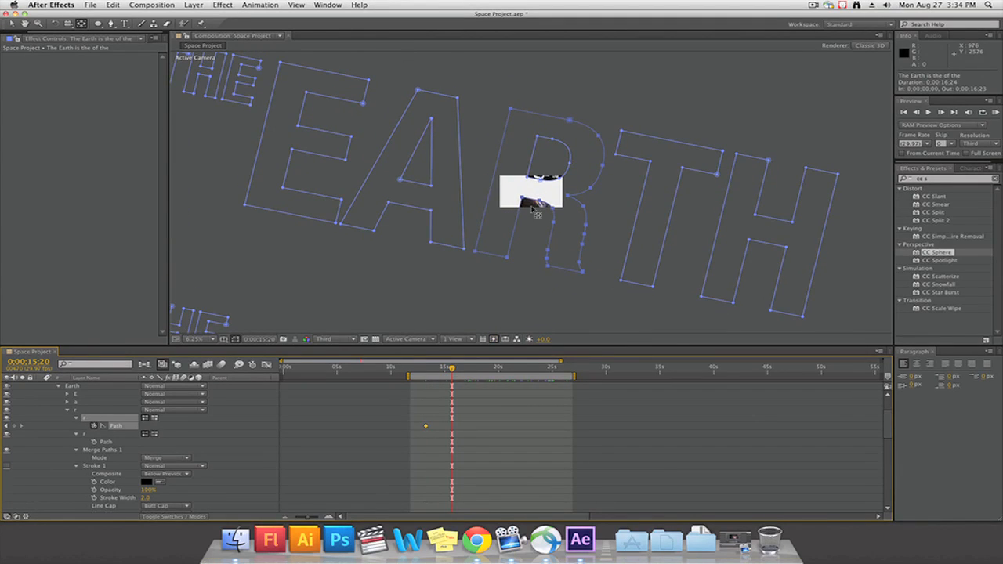
{"action": "left_click", "coordinate": [12, 24]}
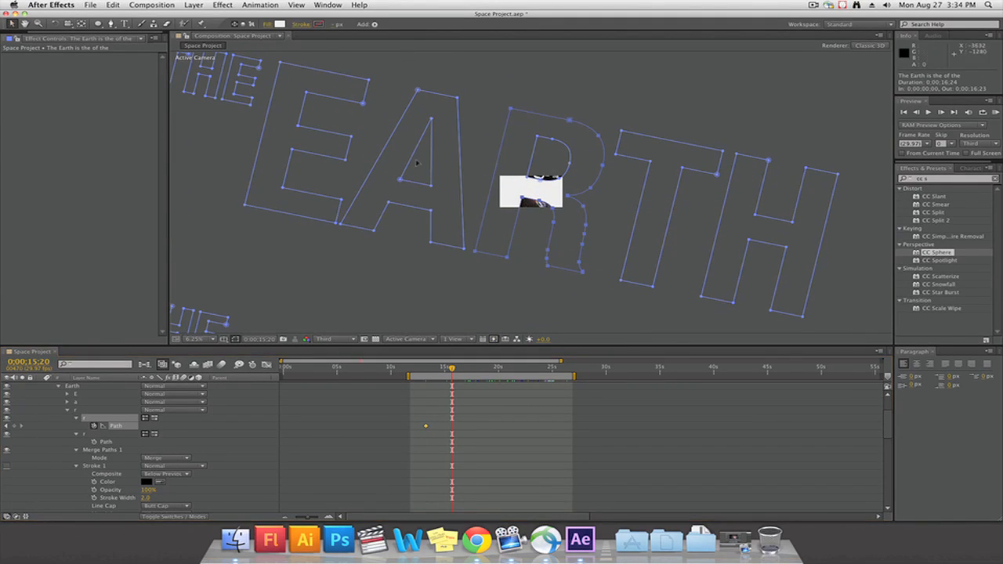
{"action": "left_click", "coordinate": [513, 110]}
{"action": "left_click_drag", "start_coordinate": [511, 110], "coordinate": [504, 102]}
{"action": "key", "text": "super+z"}
{"action": "double_click", "coordinate": [512, 109]}
{"action": "key", "text": "super+z"}
At 0;00;15;20, pull the upper-left vertex of the R outward and move its lower-left stem vertices up
{"action": "left_click_drag", "start_coordinate": [521, 198], "coordinate": [509, 186]}
{"action": "left_click_drag", "start_coordinate": [511, 109], "coordinate": [479, 89]}
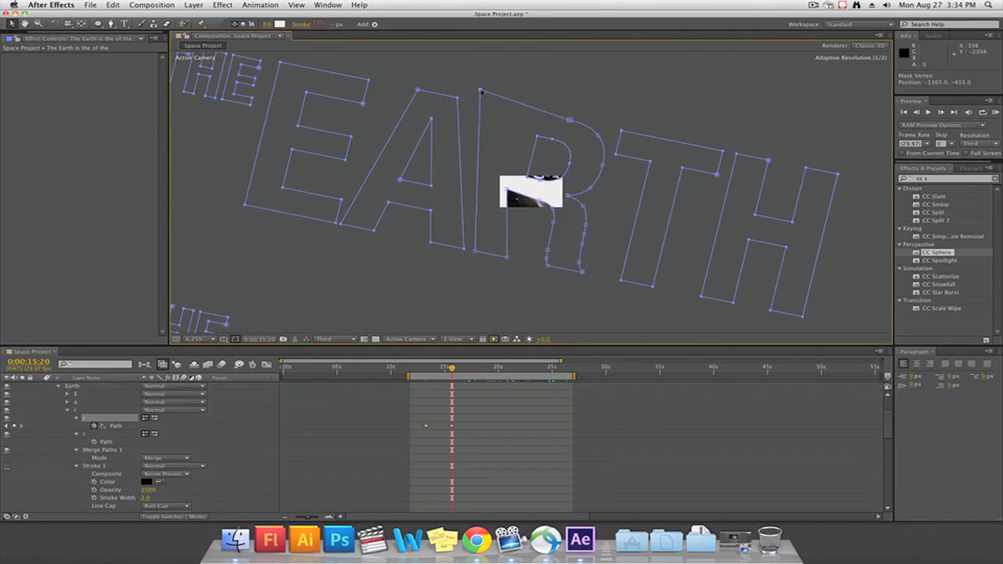
{"action": "left_click_drag", "start_coordinate": [475, 252], "coordinate": [476, 127]}
{"action": "left_click_drag", "start_coordinate": [508, 257], "coordinate": [476, 171]}
Shift the R's reshaped path keyframe earlier to about 0;00;13;26 and adjust a left-side vertex at that time
{"action": "left_click_drag", "start_coordinate": [452, 426], "coordinate": [432, 425]}
{"action": "left_click_drag", "start_coordinate": [452, 369], "coordinate": [432, 372]}
{"action": "left_click_drag", "start_coordinate": [486, 135], "coordinate": [473, 143]}
{"action": "left_click_drag", "start_coordinate": [432, 369], "coordinate": [457, 371]}
{"action": "scroll", "coordinate": [468, 437], "scroll_direction": "down", "scroll_amount": 5}
{"action": "scroll", "coordinate": [468, 437], "scroll_direction": "up", "scroll_amount": 5}
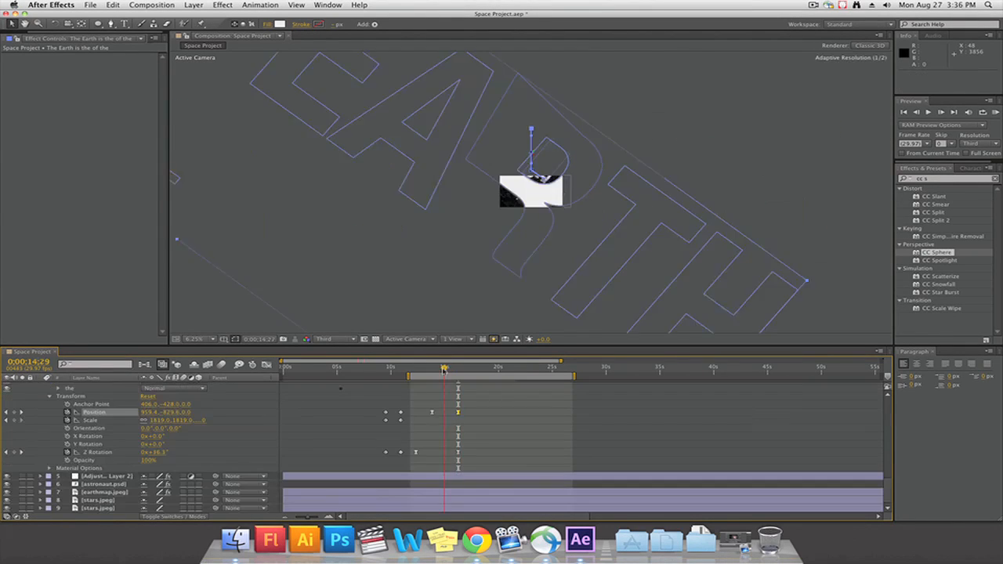
Fit the composition in the viewer, preview the animation from 0;00;10;28 and go to 0;00;14;29
{"action": "mouse_move", "coordinate": [445, 371]}
{"action": "left_mouse_down"}
{"action": "mouse_move", "coordinate": [459, 370]}
{"action": "mouse_move", "coordinate": [417, 374]}
{"action": "mouse_move", "coordinate": [442, 382]}
{"action": "left_mouse_up"}
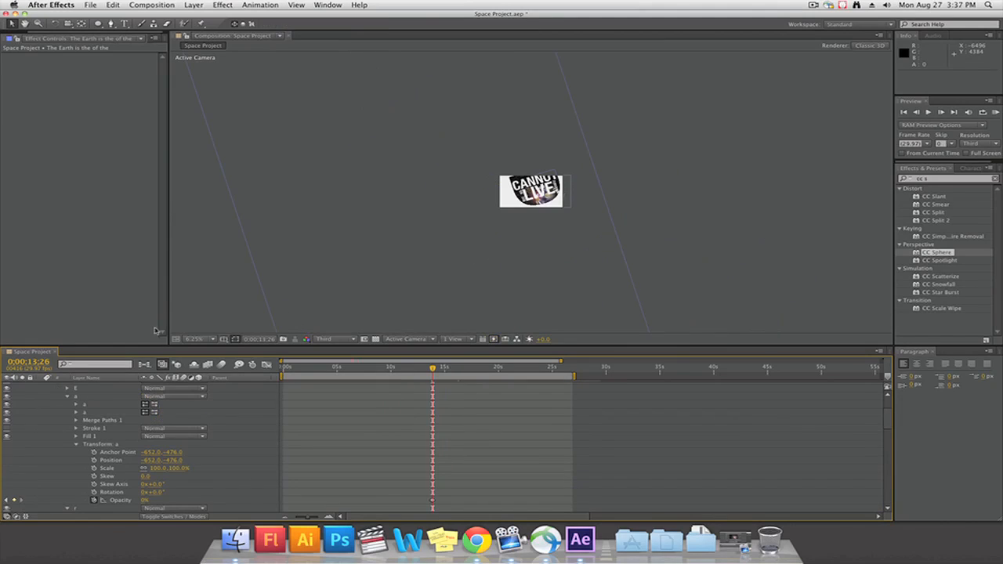
{"action": "left_click", "coordinate": [194, 338]}
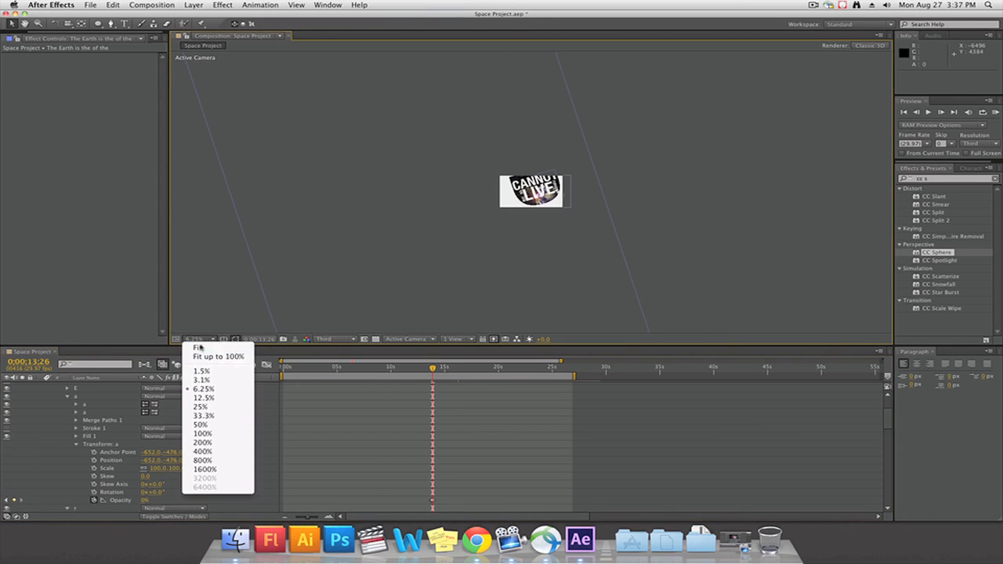
{"action": "left_click", "coordinate": [198, 341]}
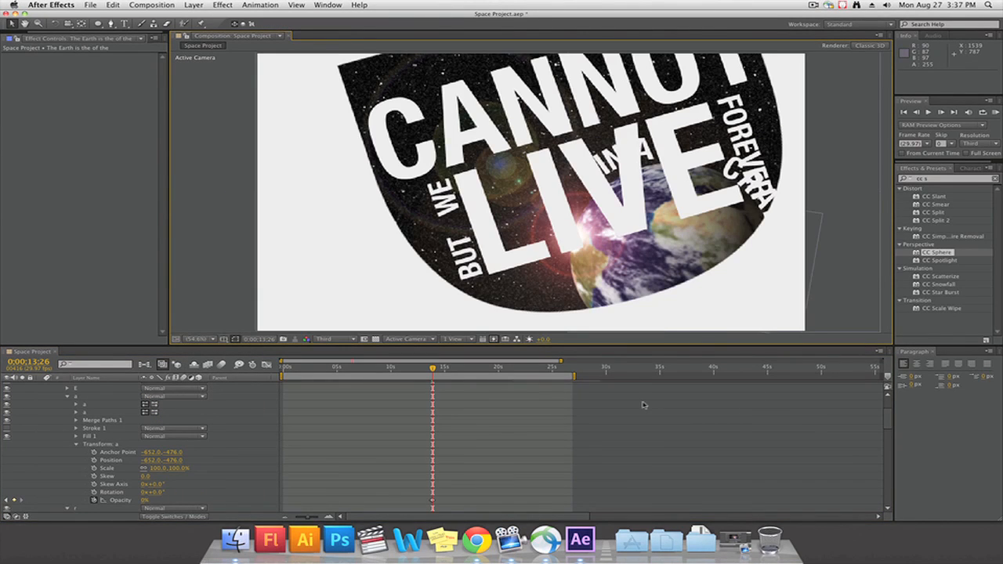
{"action": "key", "text": "KP_0"}
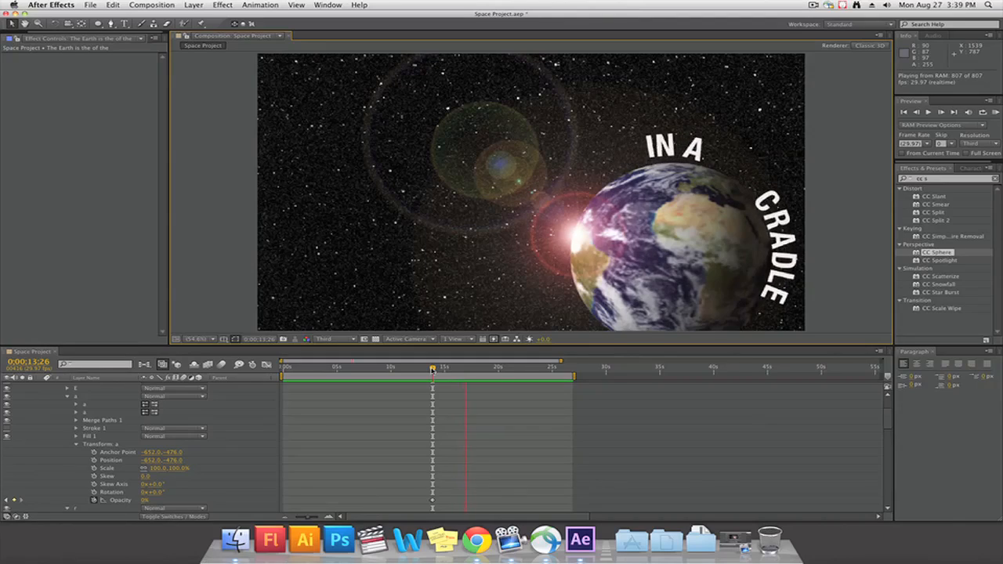
{"action": "key", "text": "space"}
{"action": "left_click_drag", "start_coordinate": [441, 371], "coordinate": [401, 370]}
{"action": "key", "text": "space"}
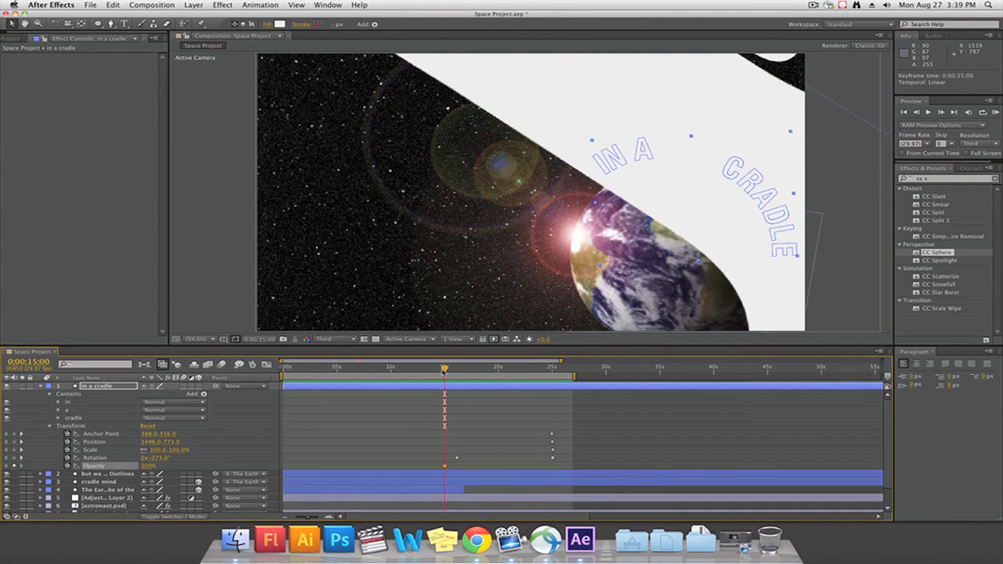
{"action": "left_click_drag", "start_coordinate": [444, 372], "coordinate": [445, 371]}
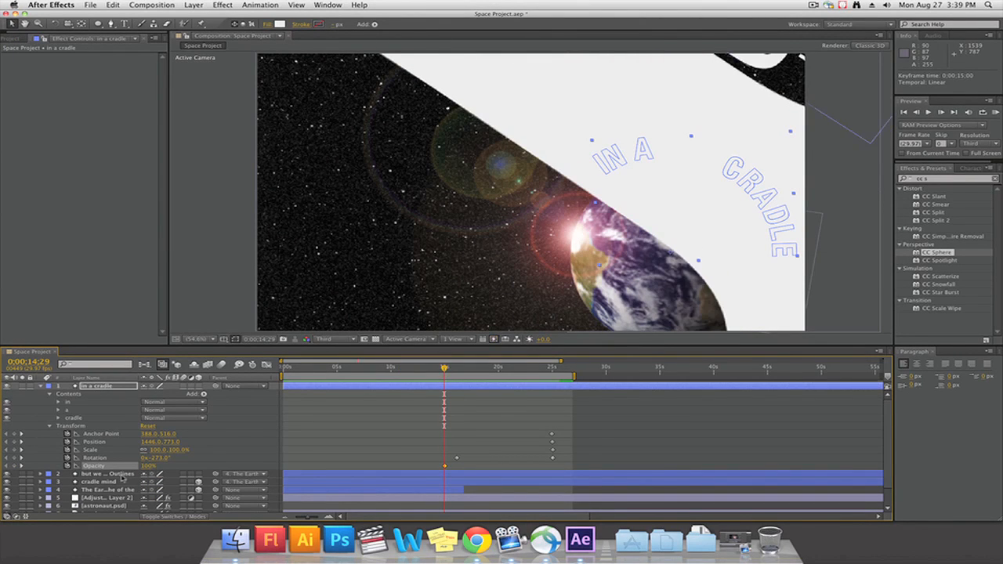
Add a text box in the composition's upper-left corner reading "- KONSTANTIN E TSIOLKOVSKY"
{"action": "left_click_drag", "start_coordinate": [260, 56], "coordinate": [597, 124]}
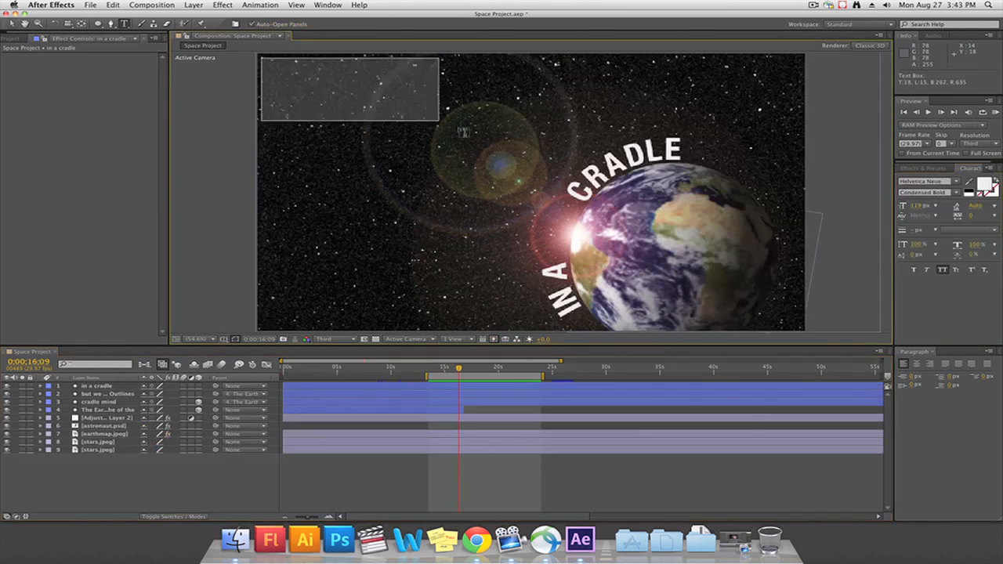
{"action": "type", "text": "-"}
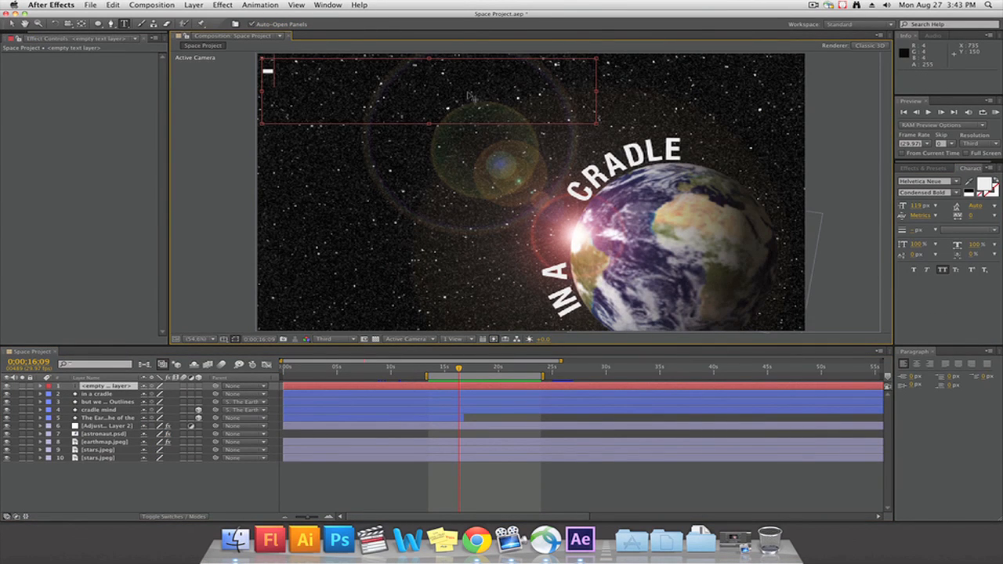
{"action": "type", "text": " KONSTANTIN E T"}
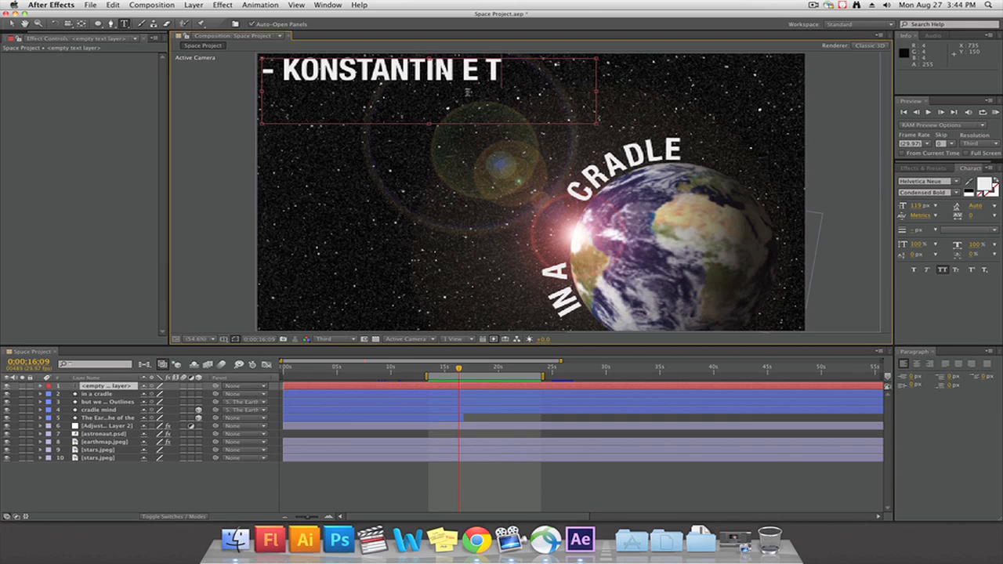
{"action": "type", "text": "SIOLK"}
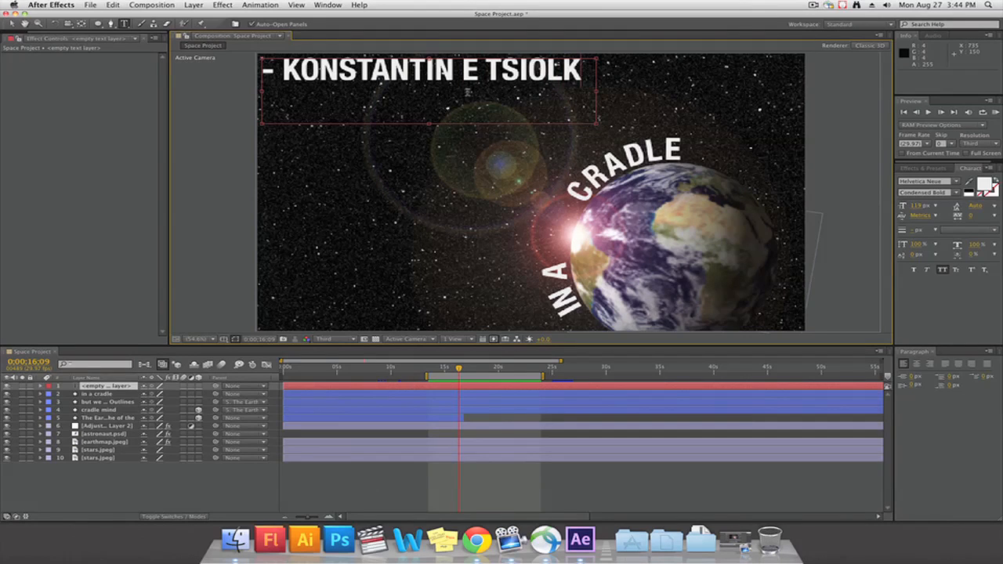
{"action": "type", "text": "OVSK"}
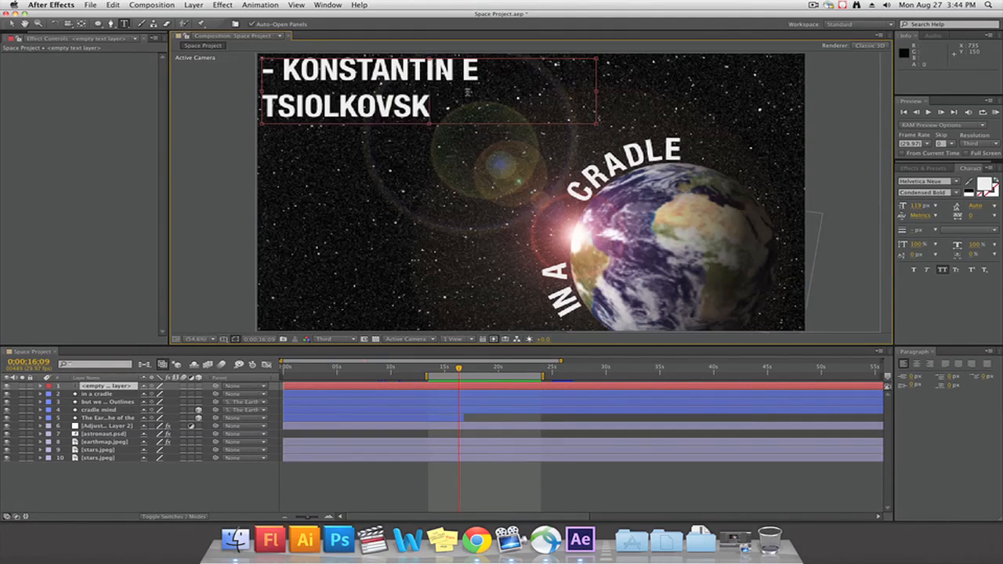
{"action": "type", "text": "Y"}
Resize the attribution's text box to fit the words on one line and reduce the font size to 36 px
{"action": "left_click_drag", "start_coordinate": [598, 88], "coordinate": [678, 88]}
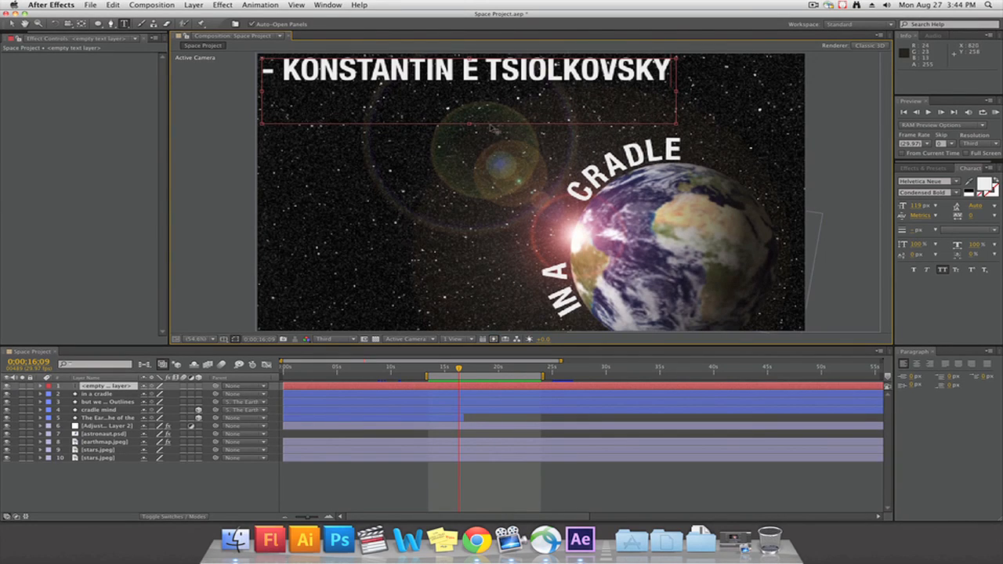
{"action": "left_click_drag", "start_coordinate": [468, 124], "coordinate": [468, 82]}
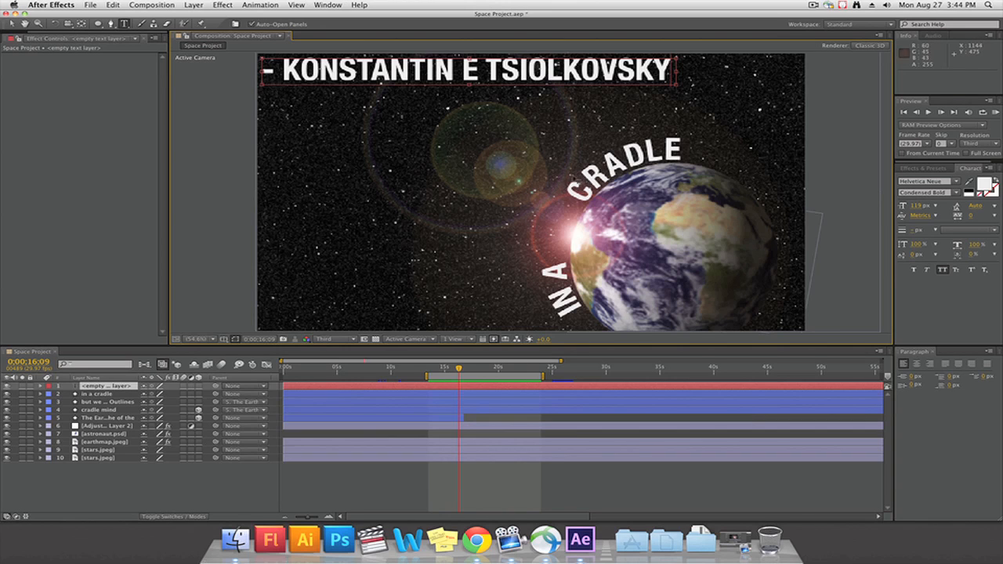
{"action": "left_click", "coordinate": [11, 24]}
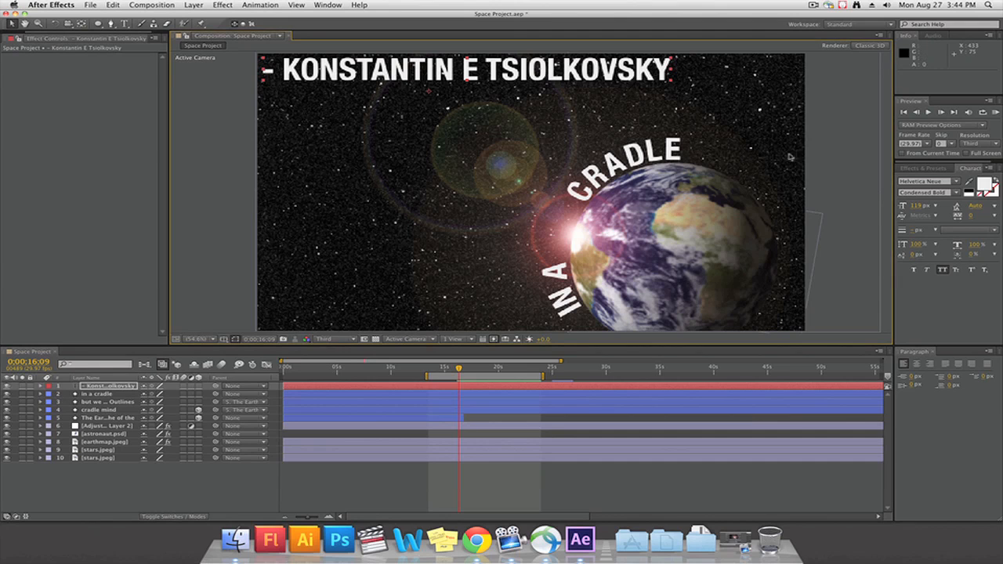
{"action": "left_click_drag", "start_coordinate": [913, 208], "coordinate": [876, 204]}
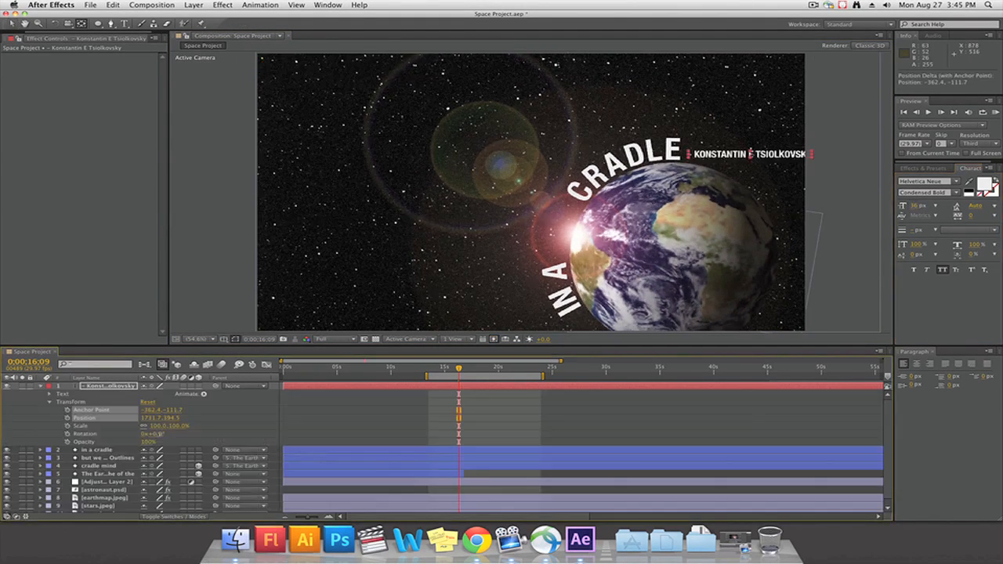
Rotate the attribution text to 35° and place it just above the planet's upper-right edge, at position 1722.5, 486.0
{"action": "left_click_drag", "start_coordinate": [156, 434], "coordinate": [179, 439]}
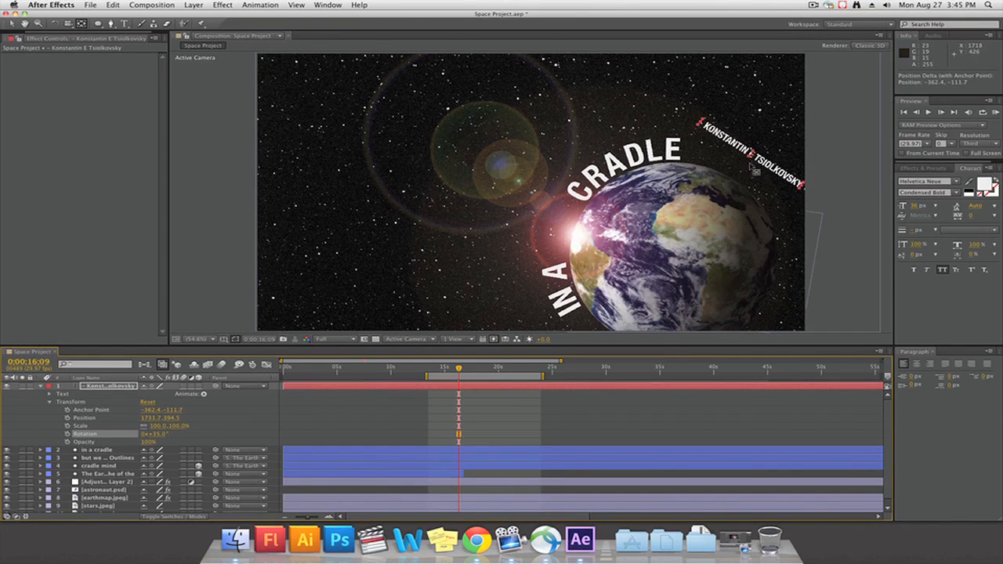
{"action": "left_click", "coordinate": [13, 25]}
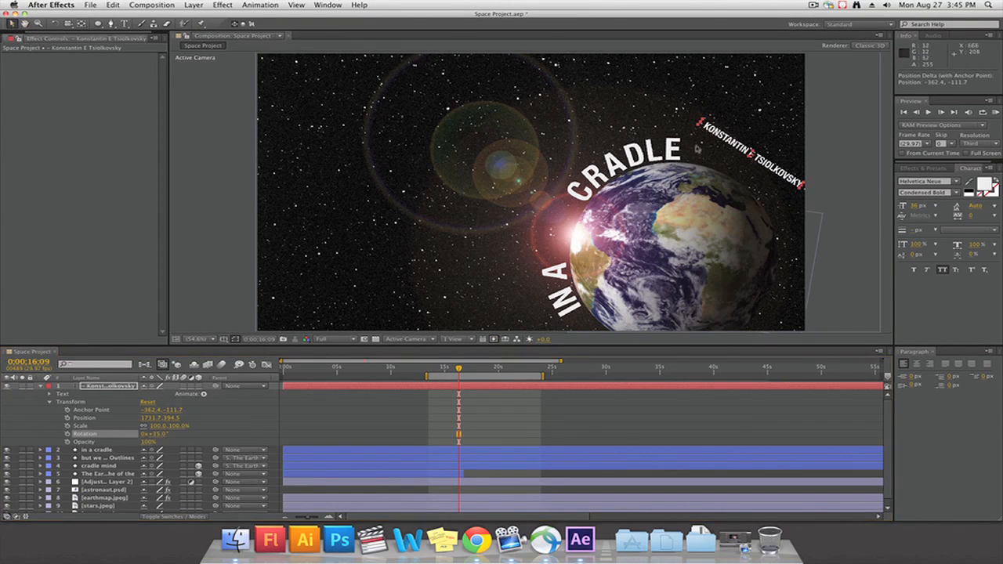
{"action": "left_click_drag", "start_coordinate": [768, 163], "coordinate": [766, 190]}
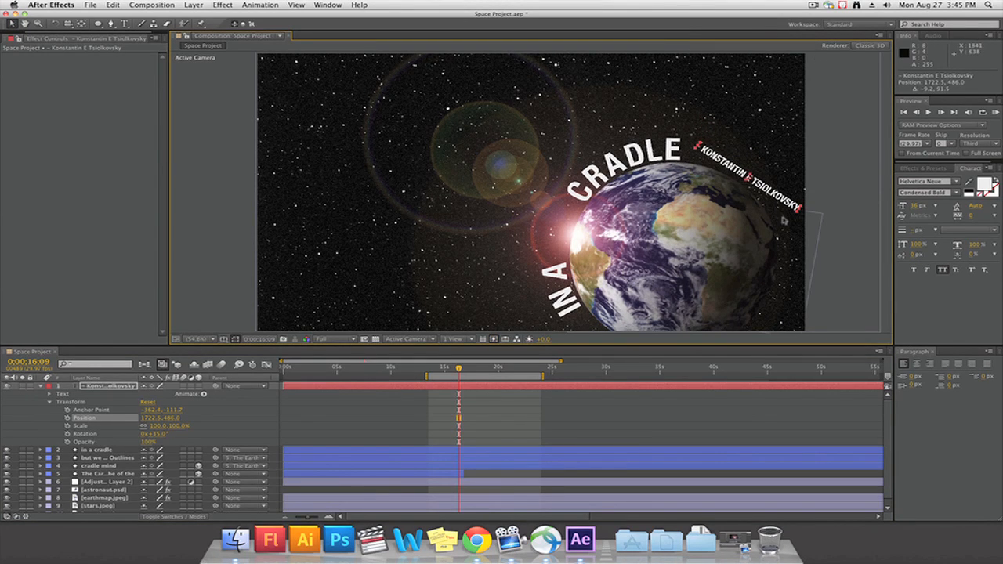
Convert the attribution text to shape outlines and group the letters of the first name and the surname separately
{"action": "right_click", "coordinate": [488, 119]}
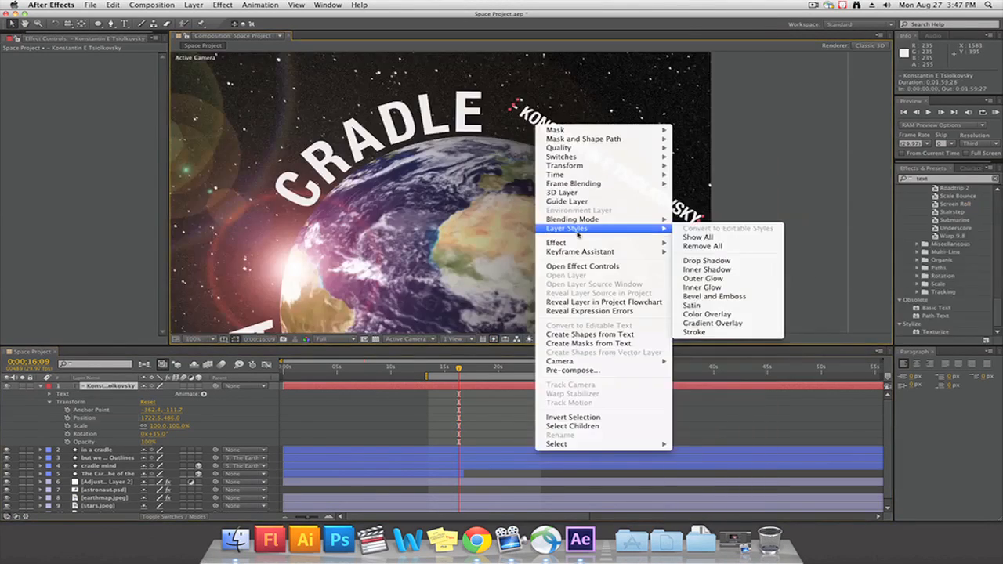
{"action": "left_click", "coordinate": [549, 340]}
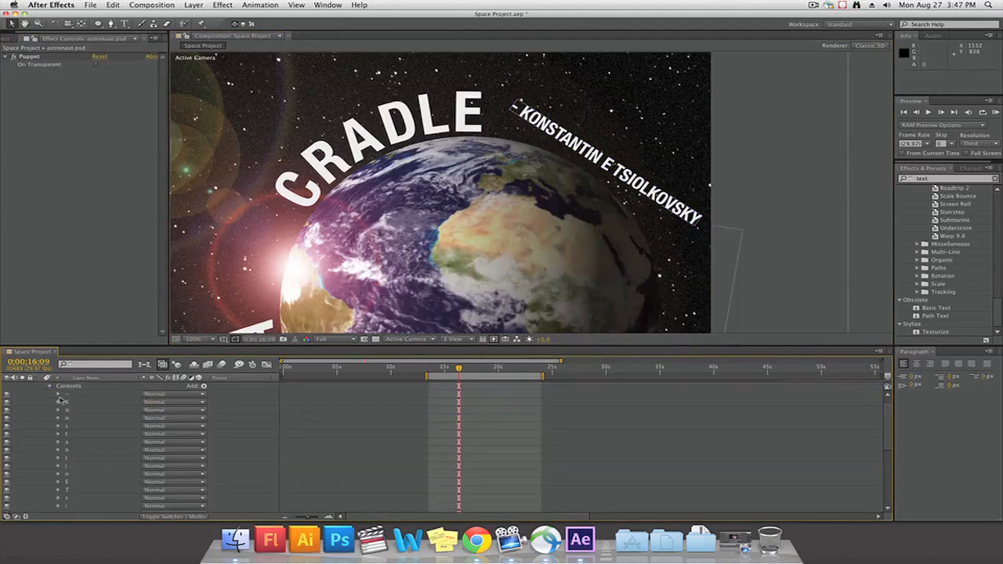
{"action": "left_click", "coordinate": [68, 403], "text": "shift"}
{"action": "key", "text": "super+g"}
{"action": "left_click", "coordinate": [69, 412]}
{"action": "left_click", "coordinate": [69, 491], "text": "shift"}
{"action": "key", "text": "super+g"}
Rename the two letter groups as "- Konstantin" and "Tsiolkovsky"
{"action": "left_click", "coordinate": [74, 403]}
{"action": "type", "text": "- Konstantin"}
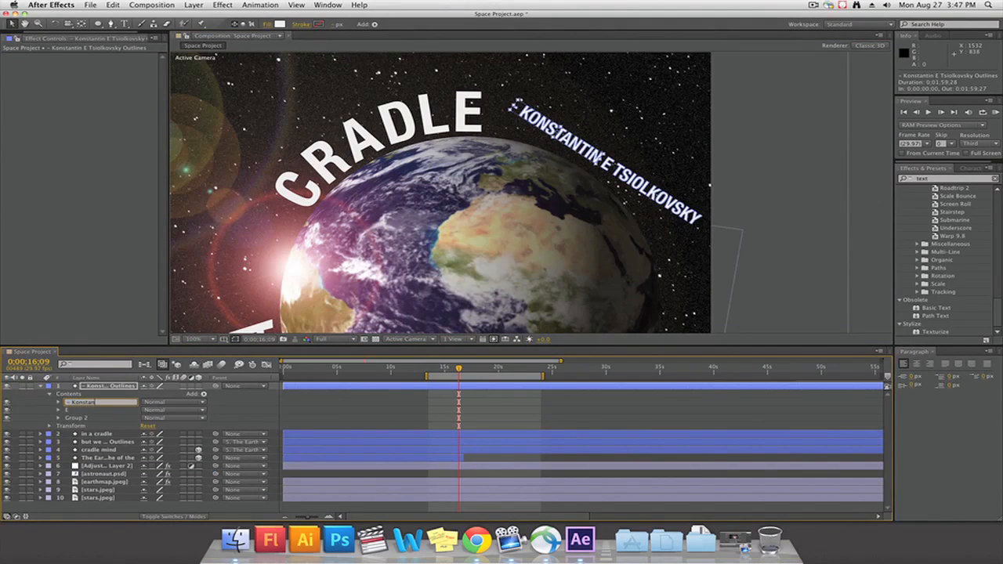
{"action": "left_click", "coordinate": [73, 420]}
{"action": "key", "text": "Return"}
{"action": "type", "text": "Tsiolkovsky"}
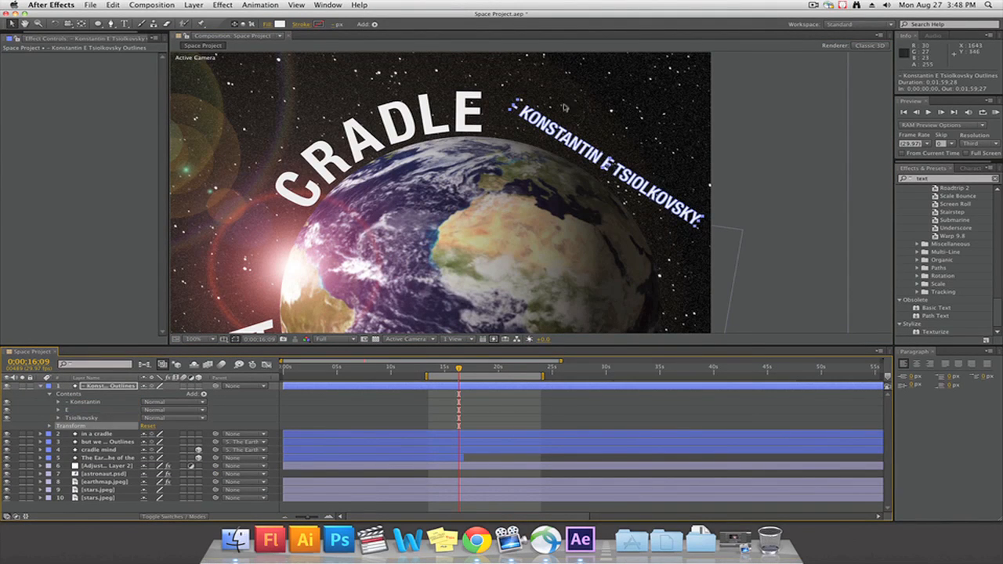
{"action": "key", "text": "Return"}
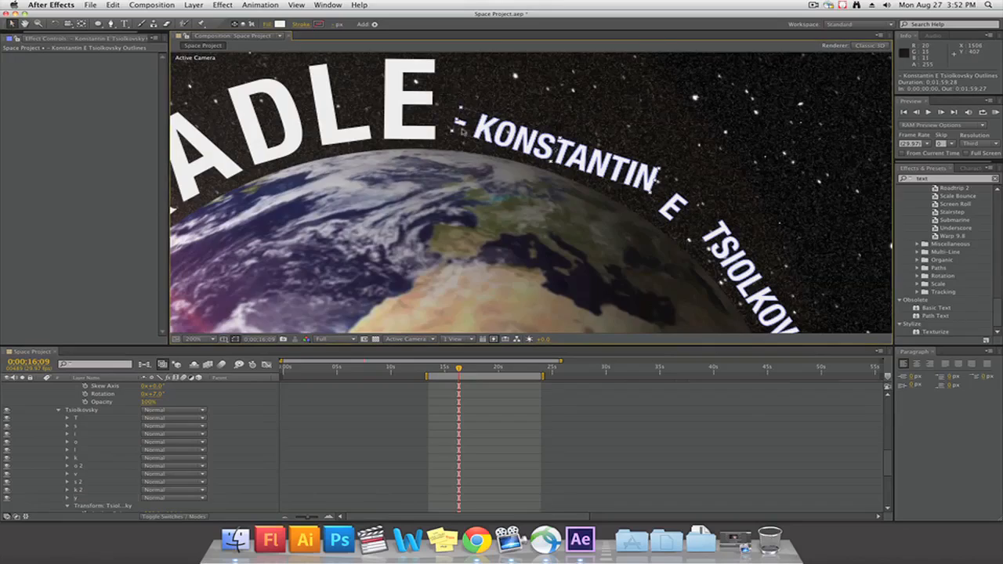
Reposition the dash and rotate and lower the K of KONSTANTIN to follow the planet's curve
{"action": "scroll", "coordinate": [375, 142], "scroll_direction": "up", "scroll_amount": 3}
{"action": "left_click_drag", "start_coordinate": [345, 124], "coordinate": [344, 132]}
{"action": "left_click", "coordinate": [439, 149]}
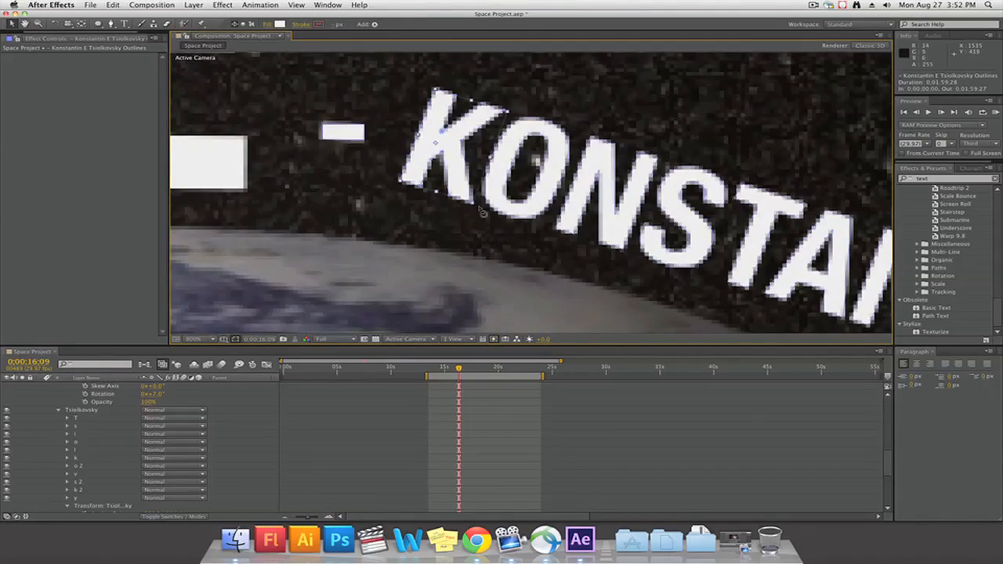
{"action": "left_click_drag", "start_coordinate": [478, 210], "coordinate": [469, 216]}
{"action": "left_click_drag", "start_coordinate": [444, 146], "coordinate": [431, 166]}
Rotate and lower the O of KONSTANTIN, and shift the first N down along the planet's curve
{"action": "left_click", "coordinate": [497, 174]}
{"action": "left_click_drag", "start_coordinate": [550, 238], "coordinate": [544, 241]}
{"action": "left_click_drag", "start_coordinate": [546, 168], "coordinate": [541, 183]}
{"action": "left_click", "coordinate": [620, 229]}
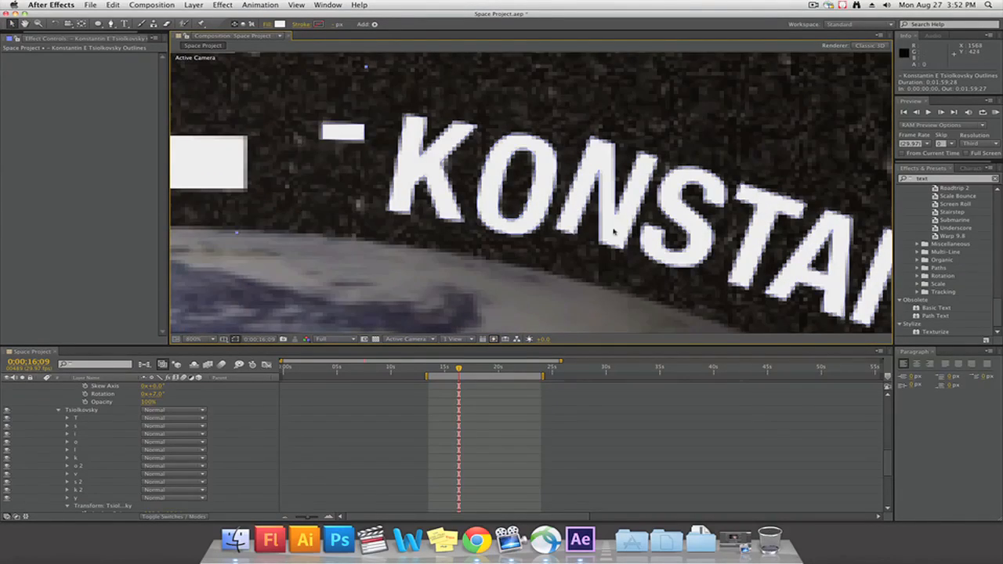
{"action": "left_click_drag", "start_coordinate": [618, 216], "coordinate": [609, 228]}
Save the project and set the composition's preview resolution to Full
{"action": "key", "text": "super+s"}
{"action": "left_click", "coordinate": [349, 341]}
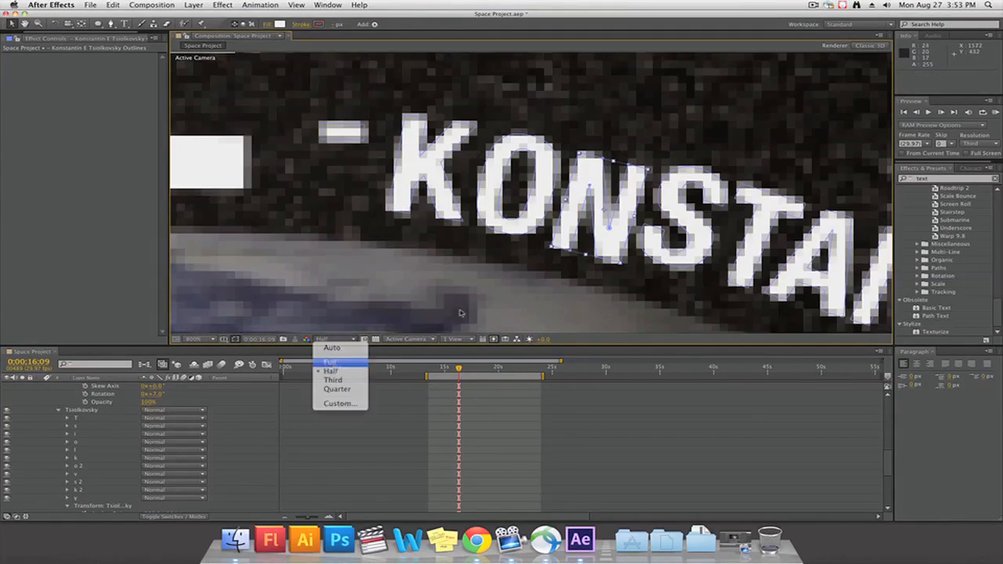
{"action": "left_click", "coordinate": [337, 361]}
Position the remaining attribution letters so KONSTANTIN E TSIOLKOVSKY follows the planet's curved edge
{"action": "left_click_drag", "start_coordinate": [704, 257], "coordinate": [703, 273]}
{"action": "key", "text": "super+z"}
{"action": "left_click_drag", "start_coordinate": [783, 285], "coordinate": [583, 204]}
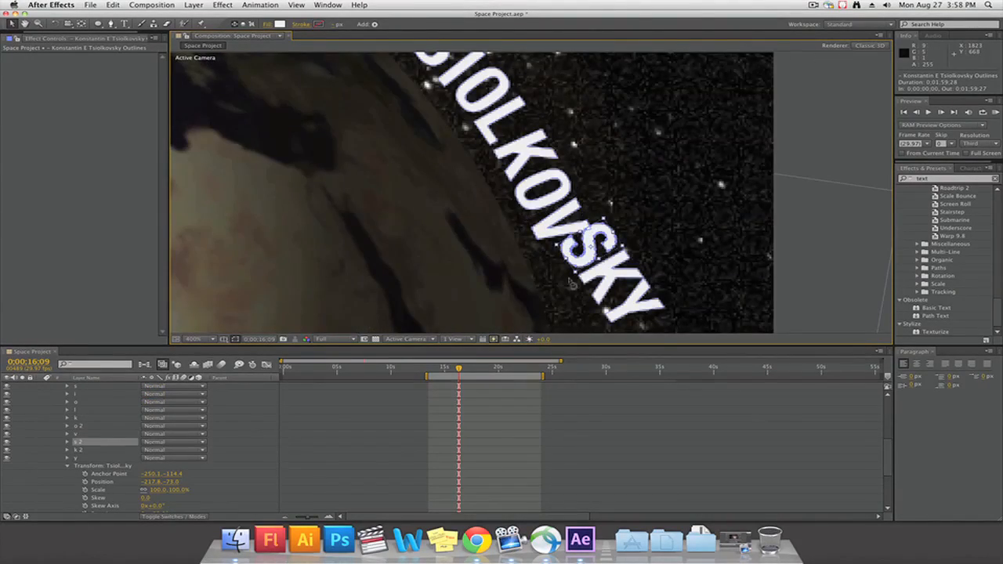
{"action": "left_click", "coordinate": [562, 270]}
{"action": "left_click_drag", "start_coordinate": [568, 293], "coordinate": [551, 219]}
{"action": "left_click_drag", "start_coordinate": [535, 255], "coordinate": [526, 251]}
{"action": "left_click_drag", "start_coordinate": [597, 229], "coordinate": [569, 251]}
{"action": "left_click_drag", "start_coordinate": [554, 292], "coordinate": [543, 289]}
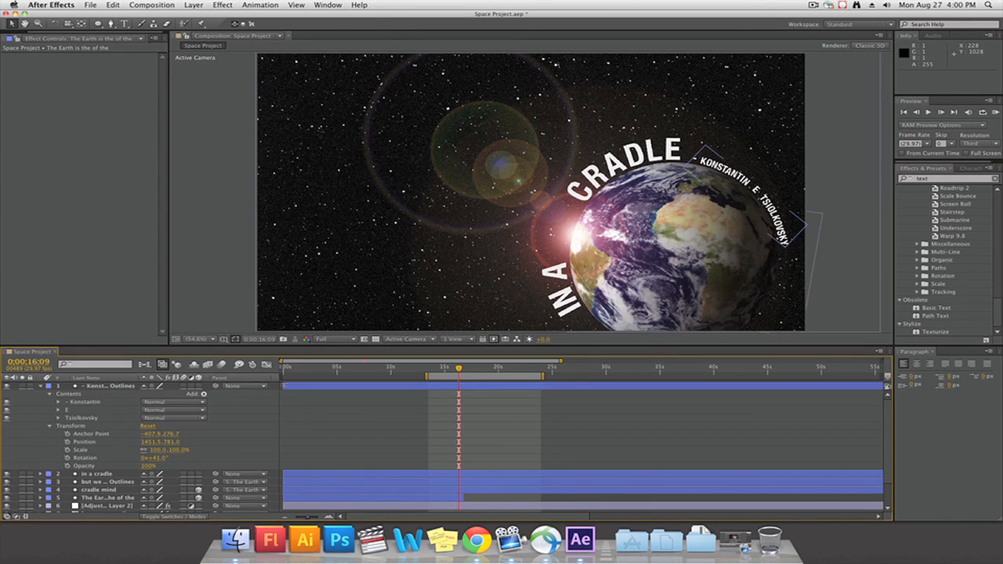
Start the attribution layer at 0;00;15;28 and key its opacity from 0% at 0;00;16;01 to 100% at 0;00;16;08
{"action": "left_click", "coordinate": [287, 386]}
{"action": "left_click_drag", "start_coordinate": [334, 385], "coordinate": [459, 370]}
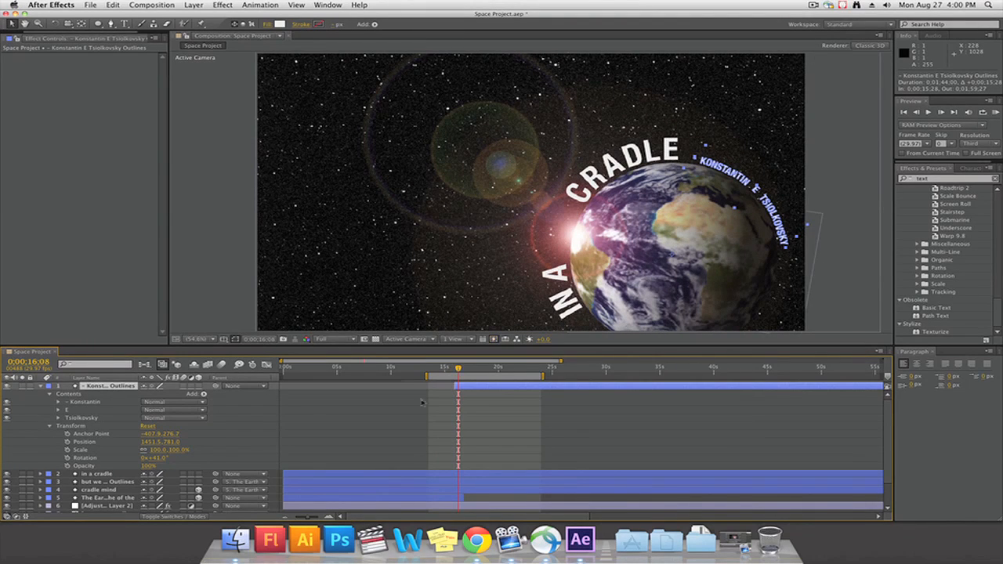
{"action": "left_click", "coordinate": [67, 467]}
{"action": "left_click_drag", "start_coordinate": [459, 370], "coordinate": [456, 370]}
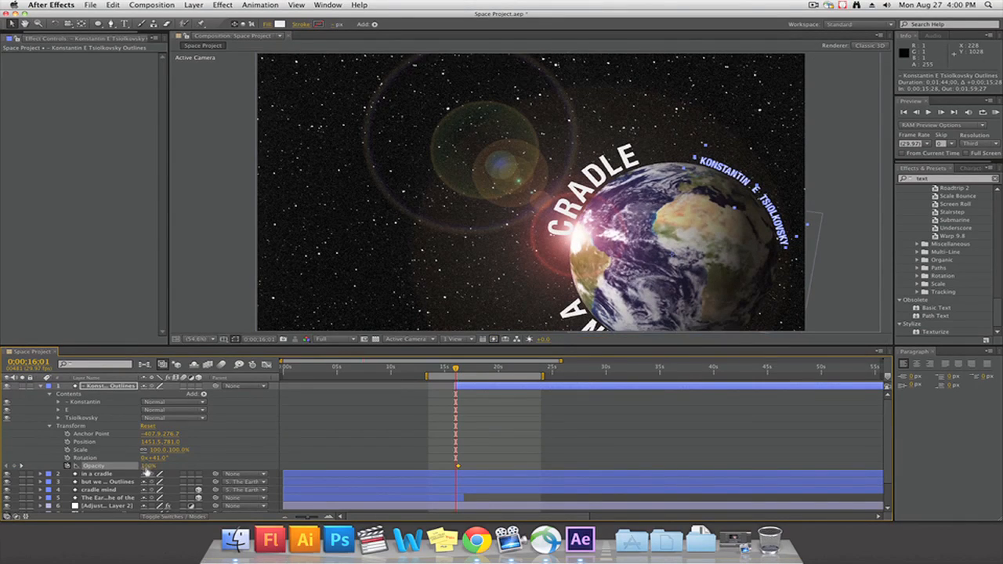
{"action": "left_click_drag", "start_coordinate": [148, 468], "coordinate": [62, 467]}
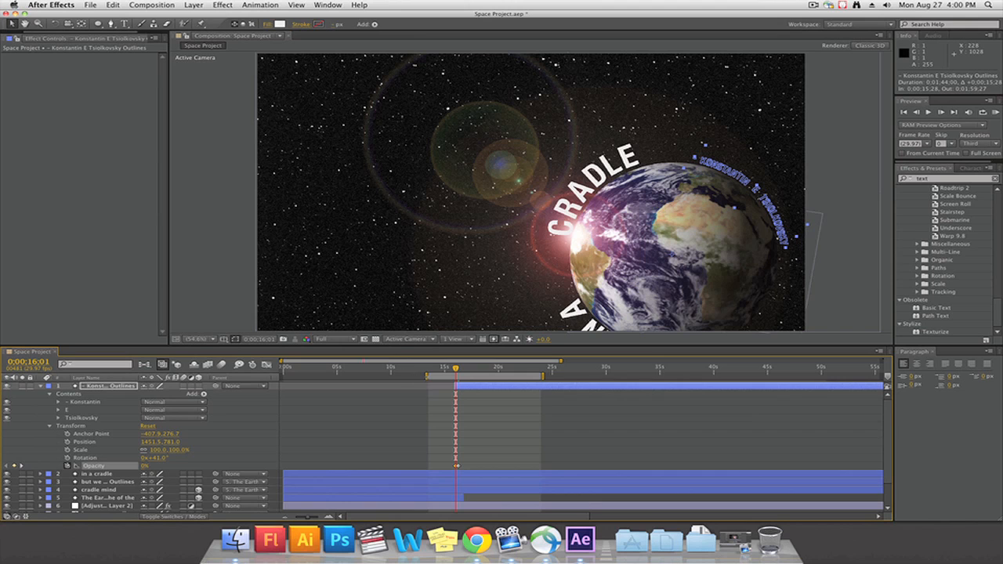
Split the attribution, in a cradle, but we and cradle mind layers at 0;00;23;16 and delete the parts after the split
{"action": "left_click_drag", "start_coordinate": [468, 369], "coordinate": [538, 374]}
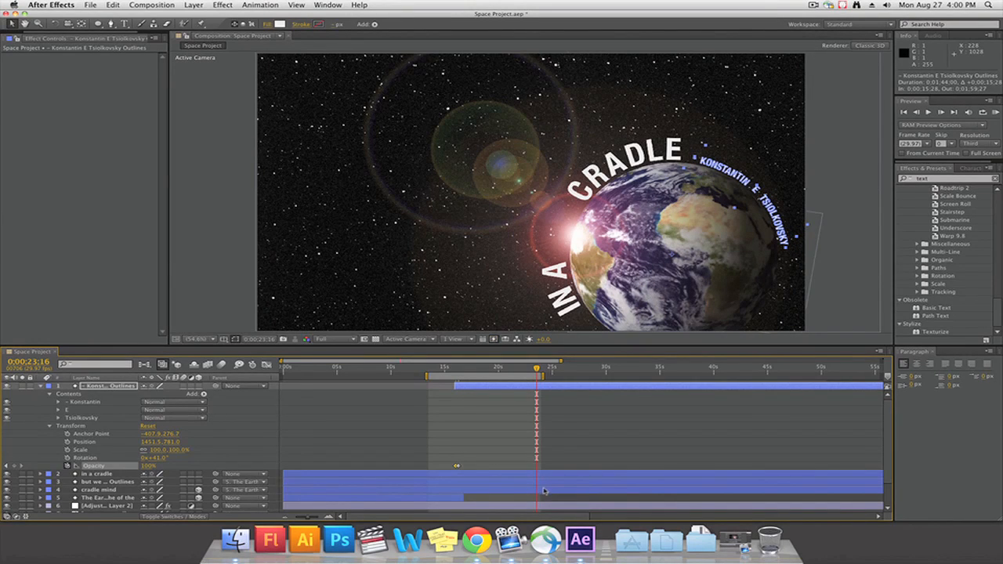
{"action": "left_click", "coordinate": [541, 491], "text": "shift"}
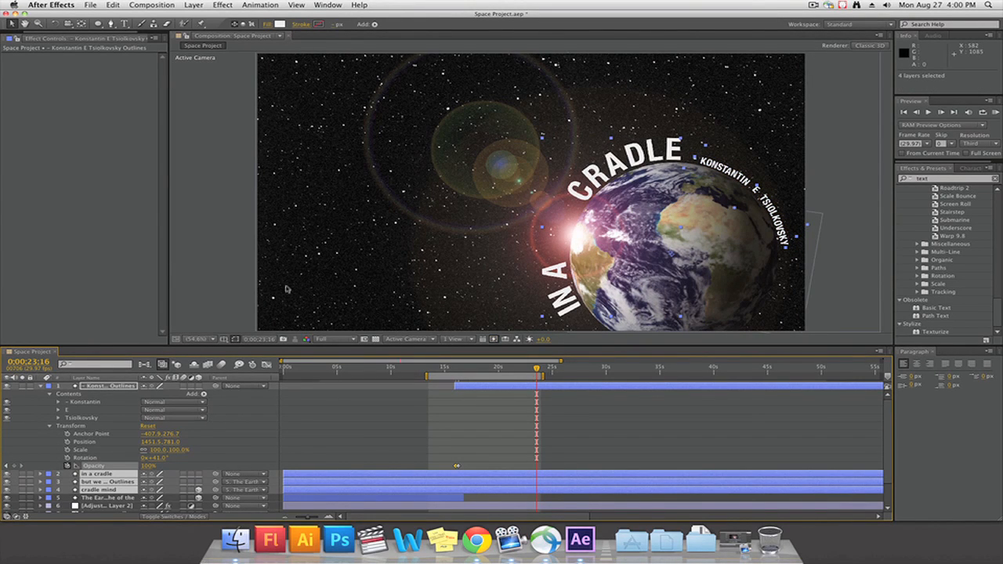
{"action": "left_click", "coordinate": [113, 5]}
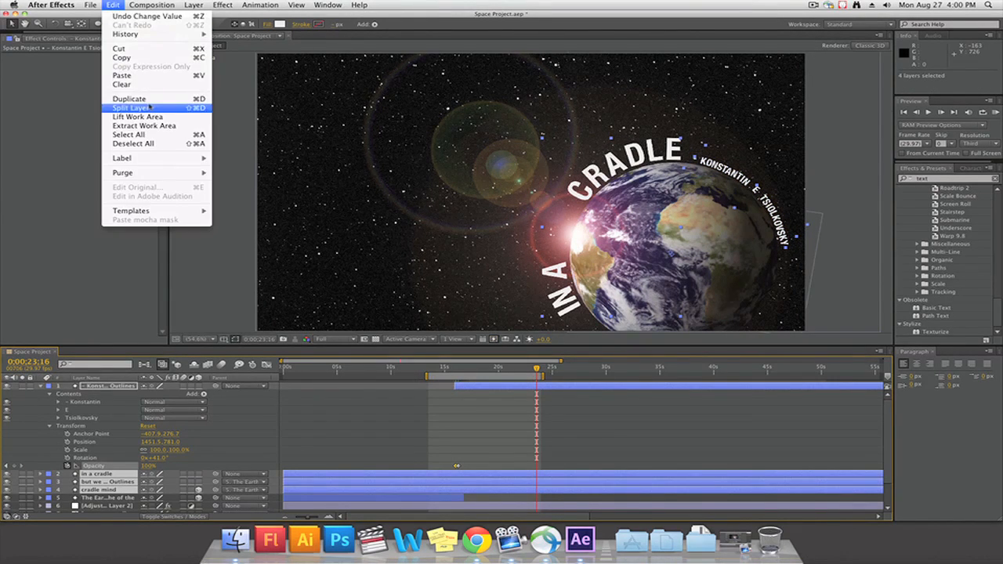
{"action": "left_click", "coordinate": [148, 107]}
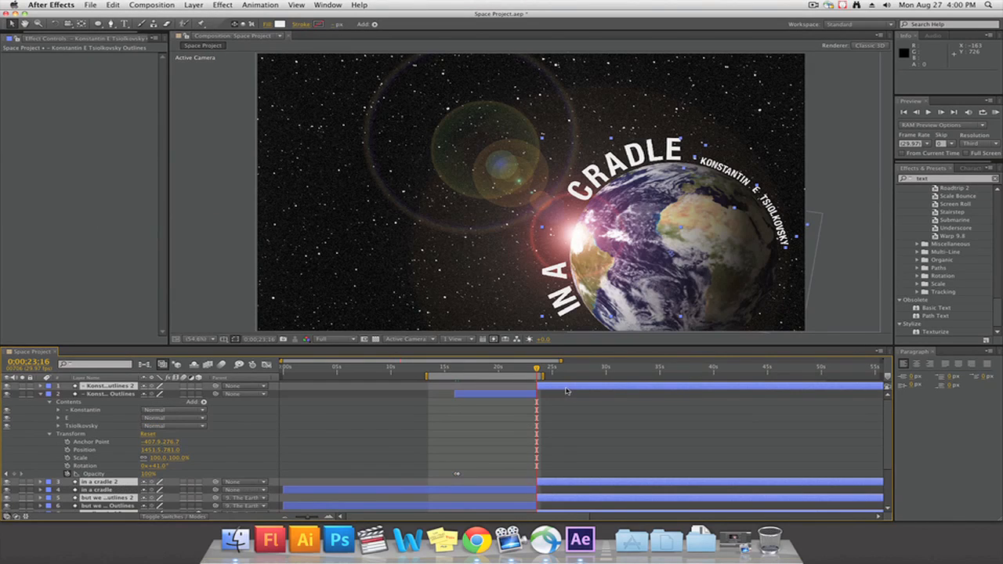
{"action": "key", "text": "Delete"}
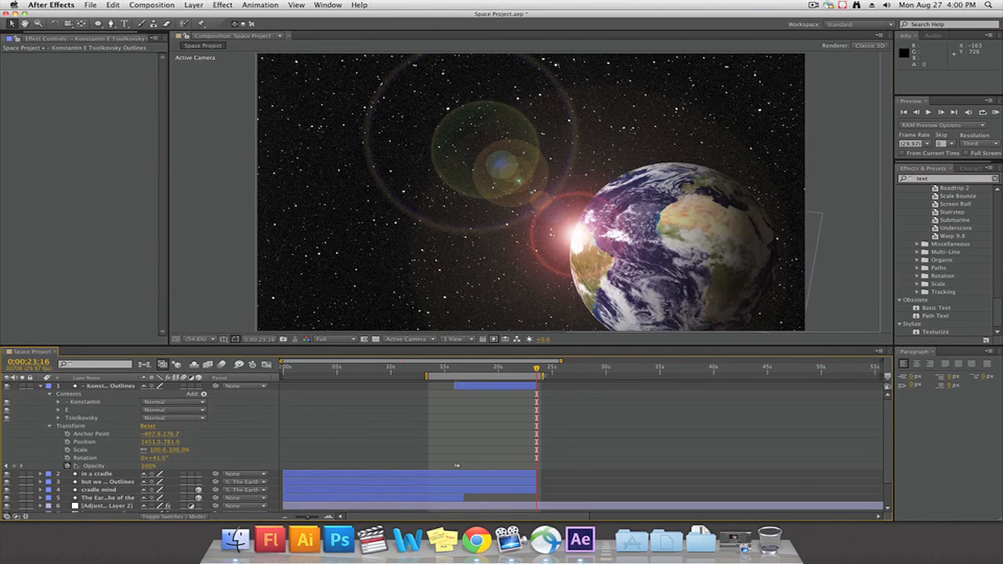
{"action": "key", "text": "KP_0"}
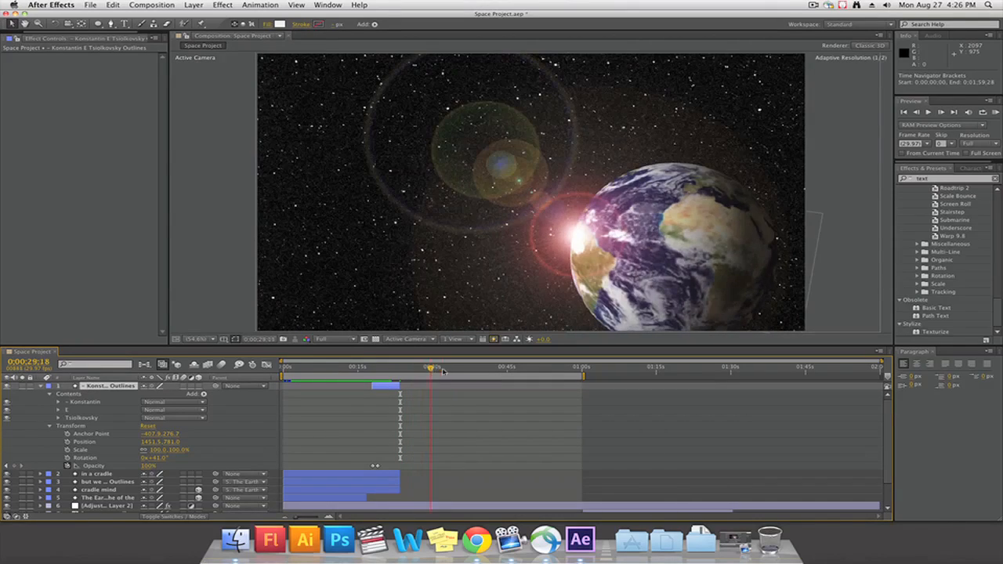
Extend the work area to the composition's end and slide the astronaut.psd layer back to start at about 23 seconds
{"action": "left_click_drag", "start_coordinate": [495, 374], "coordinate": [883, 377]}
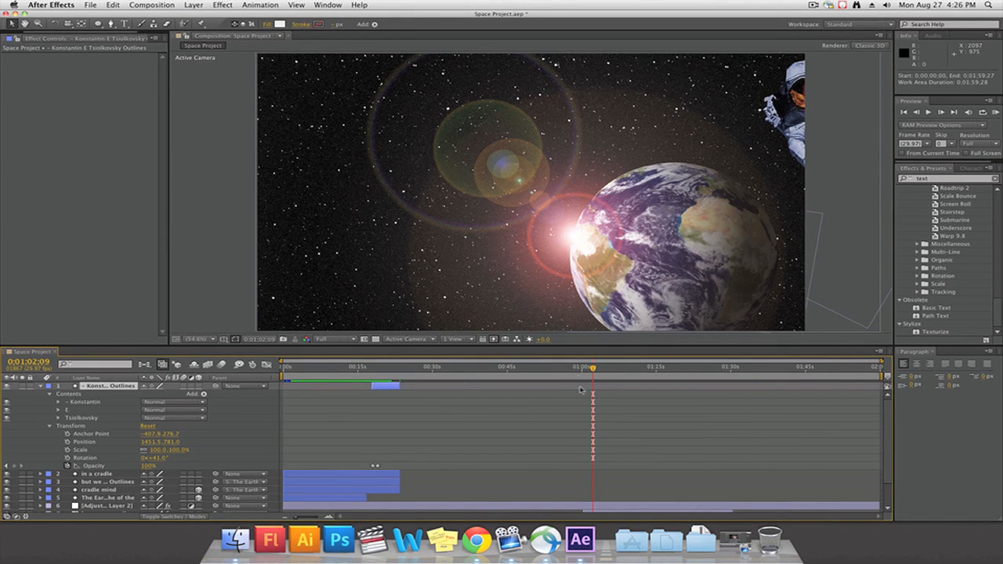
{"action": "scroll", "coordinate": [491, 477], "scroll_direction": "down", "scroll_amount": 3}
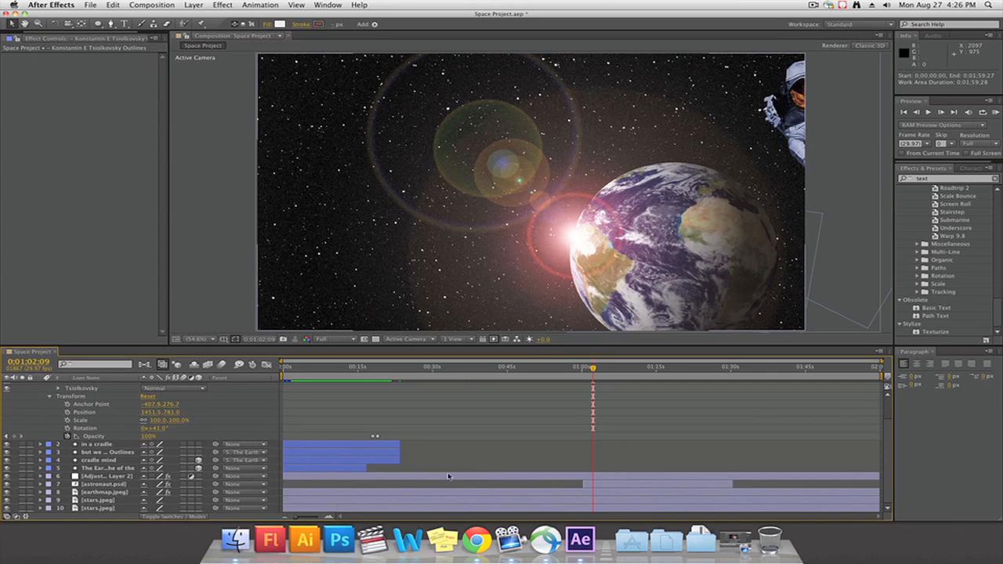
{"action": "left_click", "coordinate": [623, 477]}
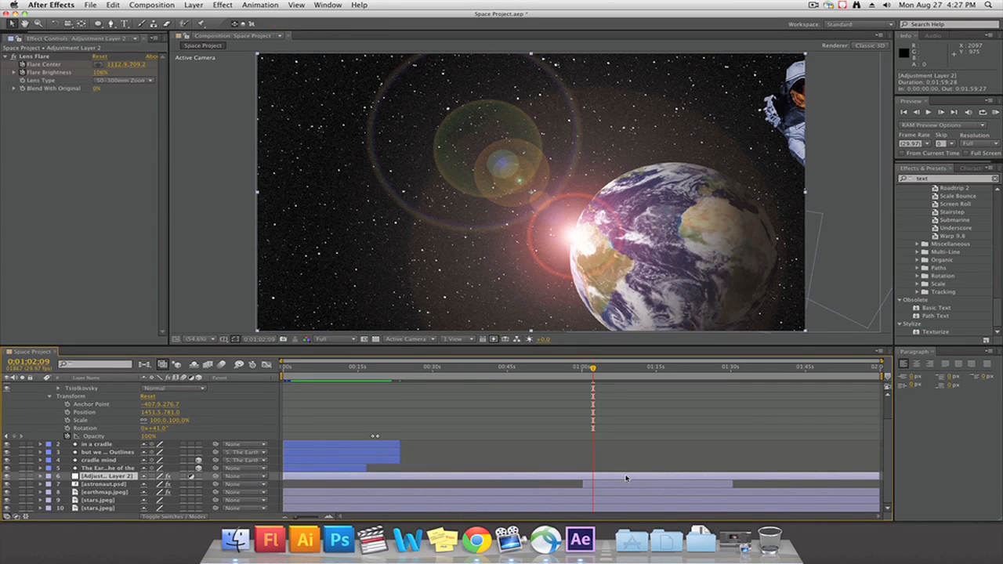
{"action": "left_click", "coordinate": [628, 486]}
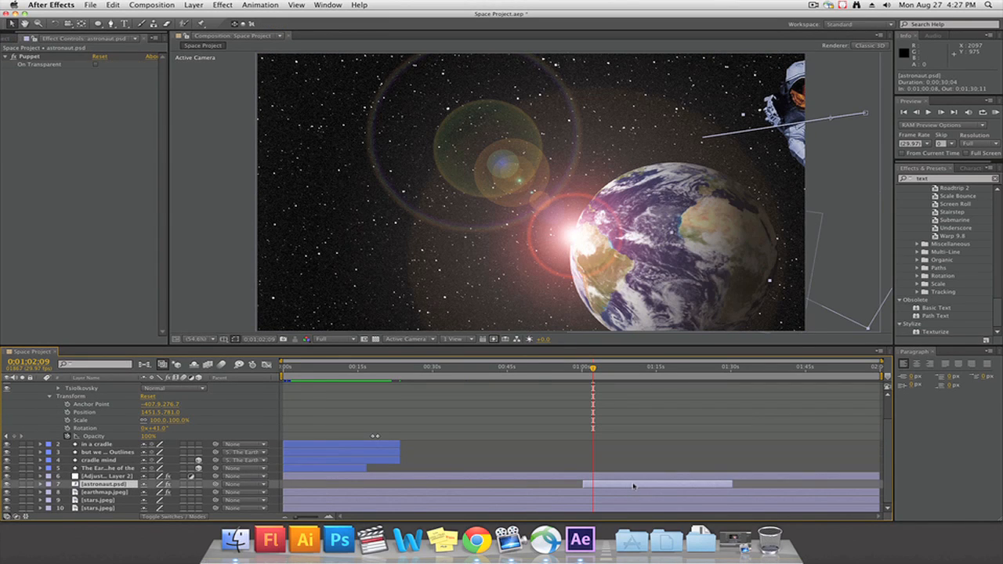
{"action": "left_click_drag", "start_coordinate": [634, 486], "coordinate": [448, 486]}
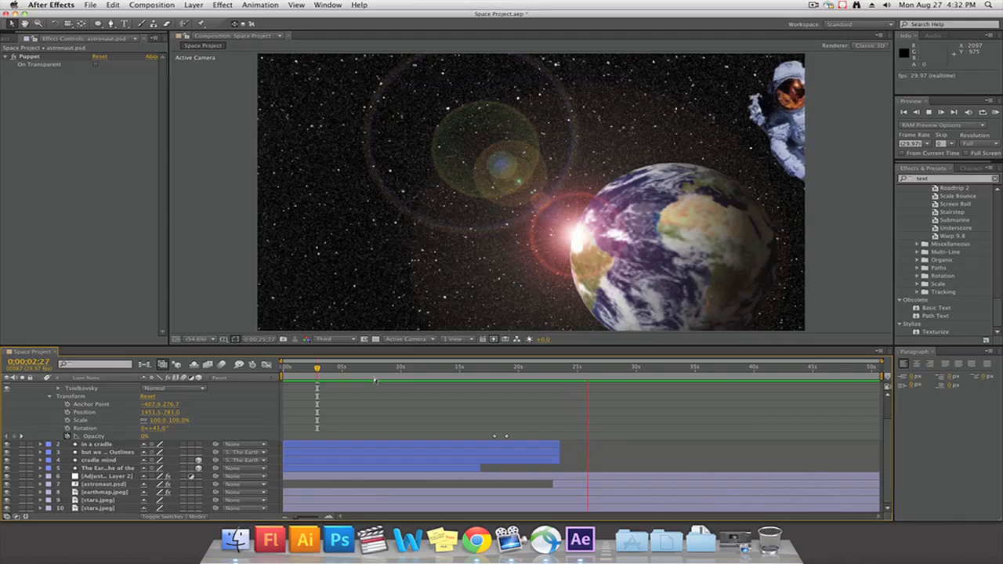
Add 100% opacity keyframes at 0;00;21;15 to the attribution, in a cradle, but we and cradle mind layers
{"action": "left_click", "coordinate": [557, 369]}
{"action": "left_click", "coordinate": [547, 454]}
{"action": "left_click", "coordinate": [546, 460]}
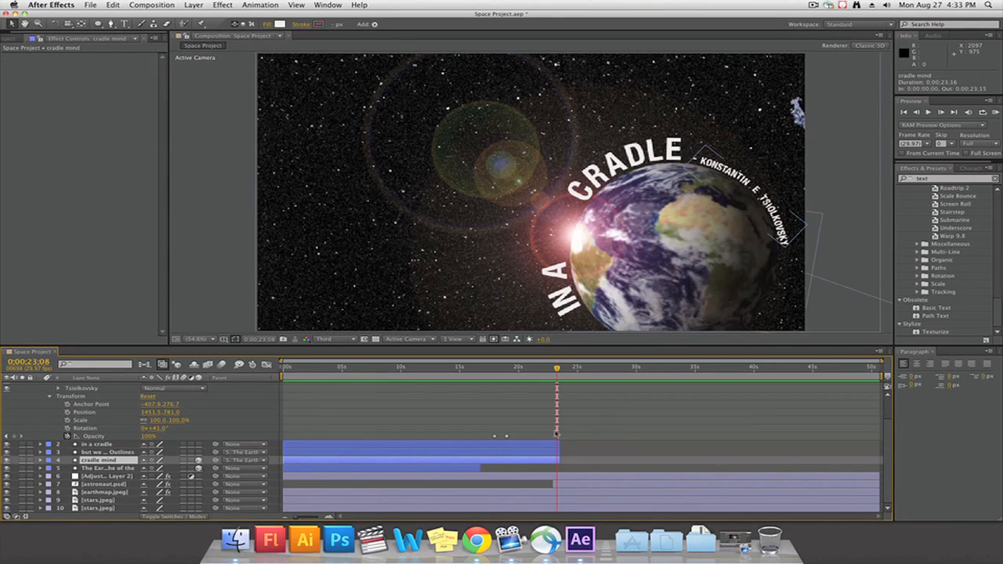
{"action": "scroll", "coordinate": [544, 457], "scroll_direction": "up", "scroll_amount": 3}
{"action": "left_click", "coordinate": [539, 387], "text": "shift"}
{"action": "key", "text": "o"}
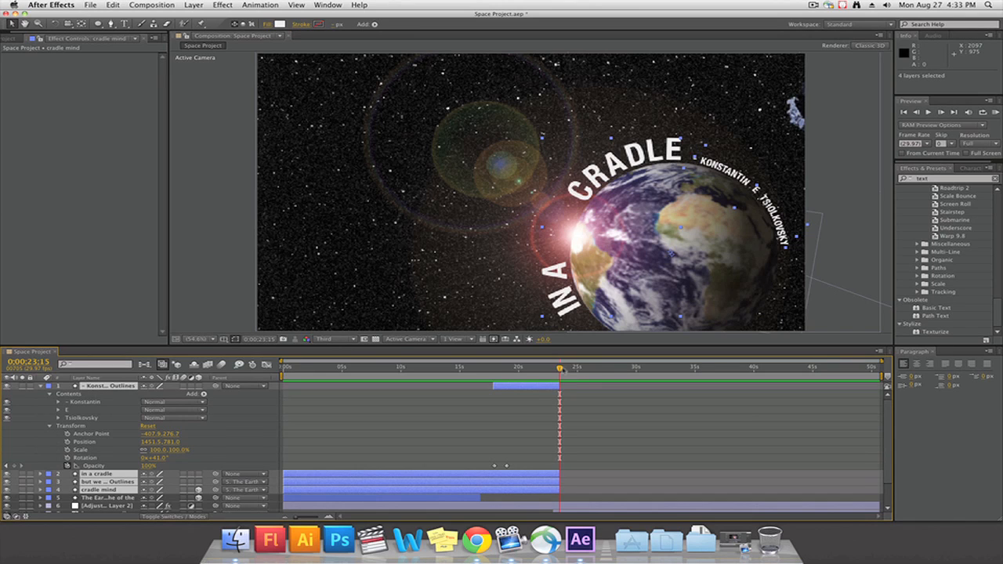
{"action": "left_click", "coordinate": [557, 369]}
{"action": "key", "text": "t"}
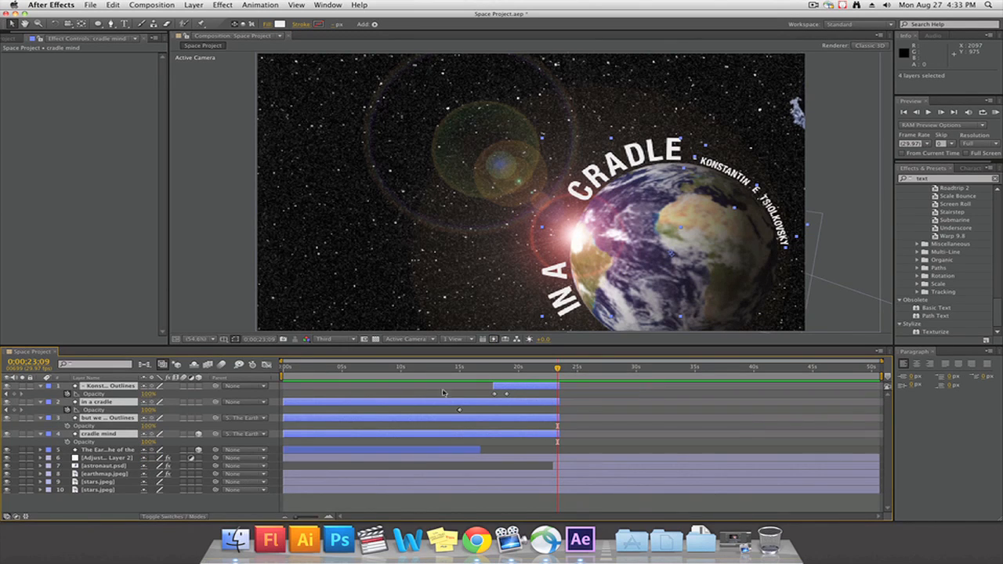
{"action": "left_click_drag", "start_coordinate": [558, 370], "coordinate": [537, 372]}
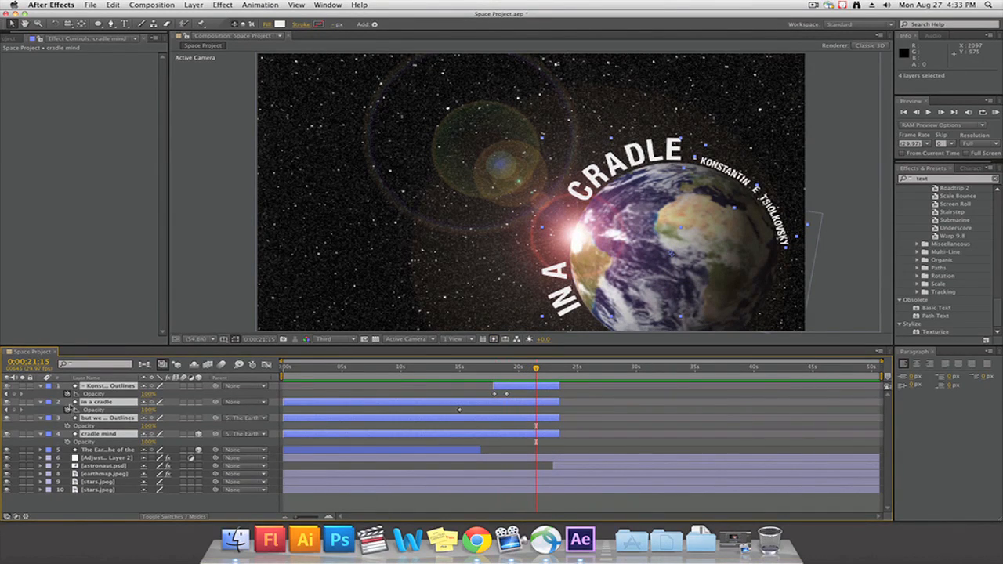
{"action": "left_click", "coordinate": [15, 396]}
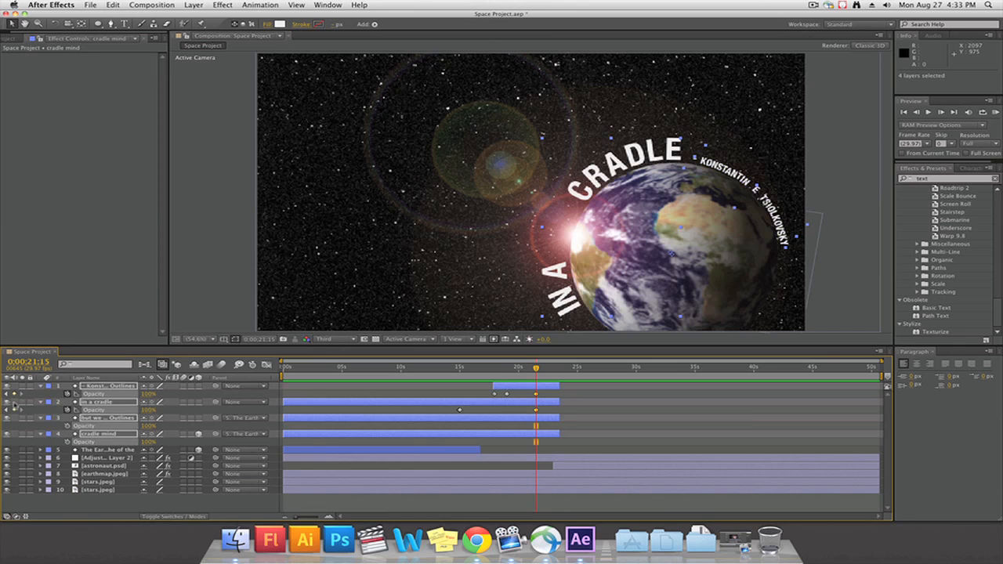
{"action": "left_click", "coordinate": [67, 428]}
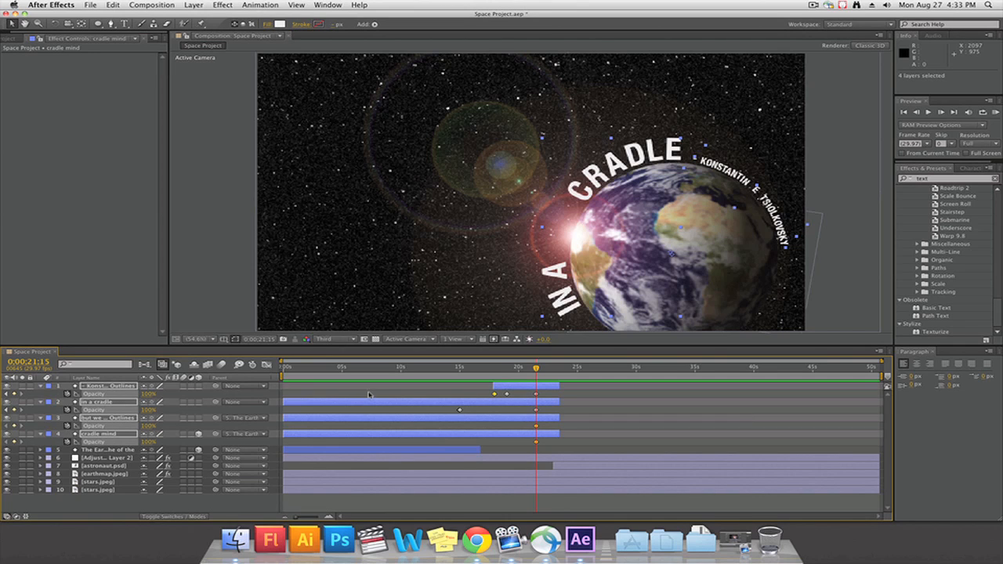
Fade the four text layers to 0% opacity at 0;00;23;12 and preview the fade-out
{"action": "left_click_drag", "start_coordinate": [541, 369], "coordinate": [559, 369]}
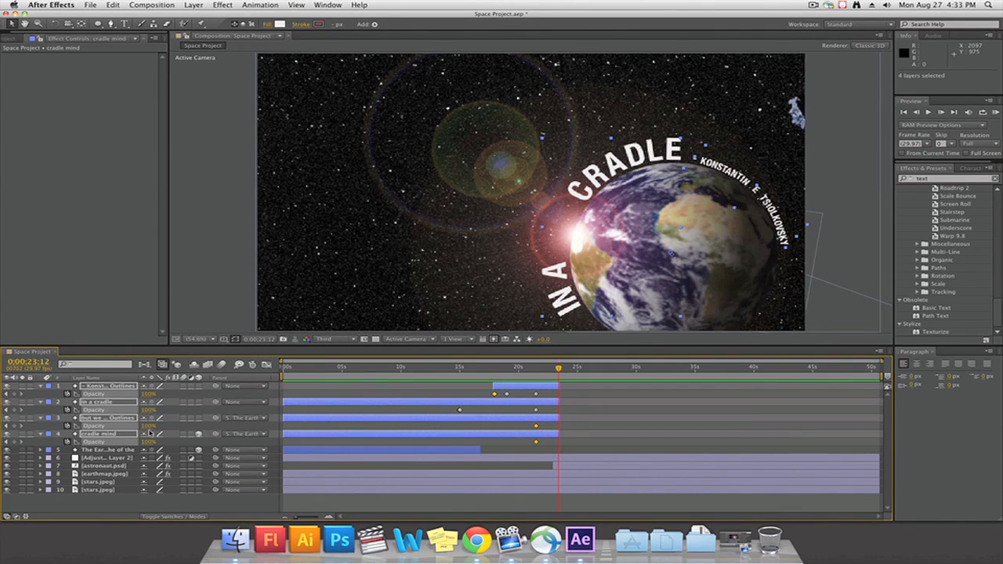
{"action": "left_click_drag", "start_coordinate": [97, 435], "coordinate": [66, 396]}
{"action": "left_click", "coordinate": [608, 417]}
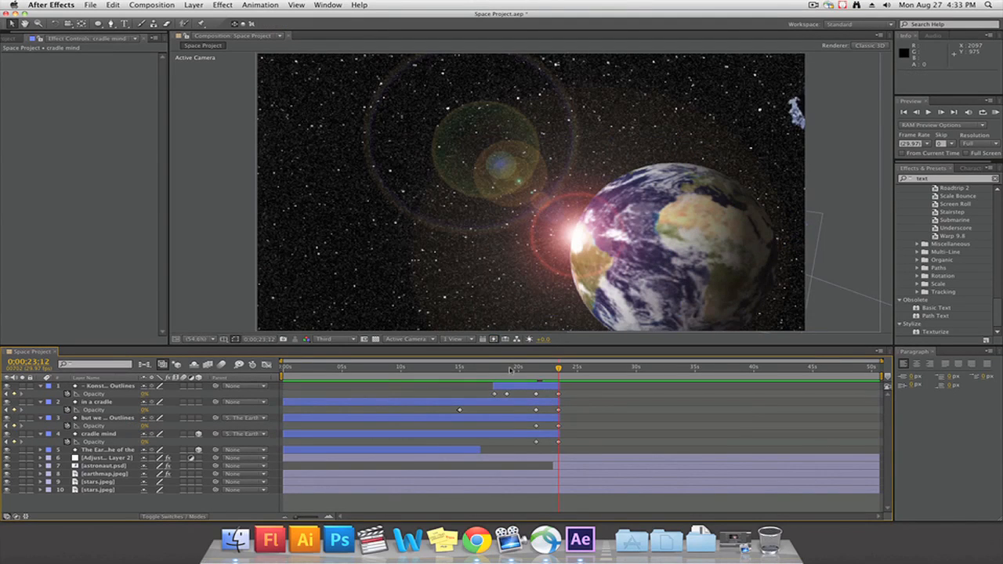
{"action": "left_click", "coordinate": [510, 367]}
{"action": "key", "text": "space"}
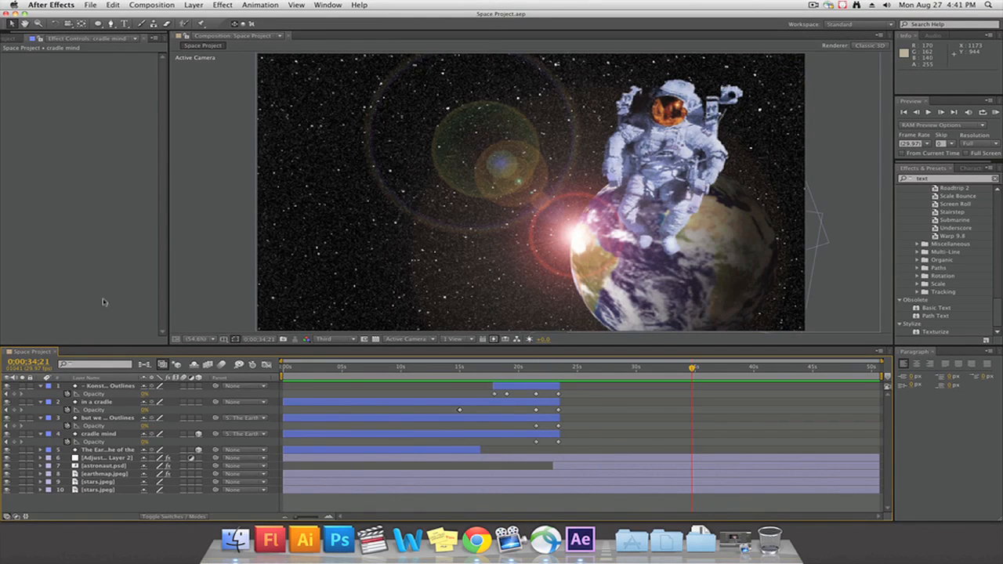
Pre-compose all ten layers with their attributes into a new composition named "text and astronaut"
{"action": "left_click", "coordinate": [113, 388]}
{"action": "left_click", "coordinate": [114, 491], "text": "shift"}
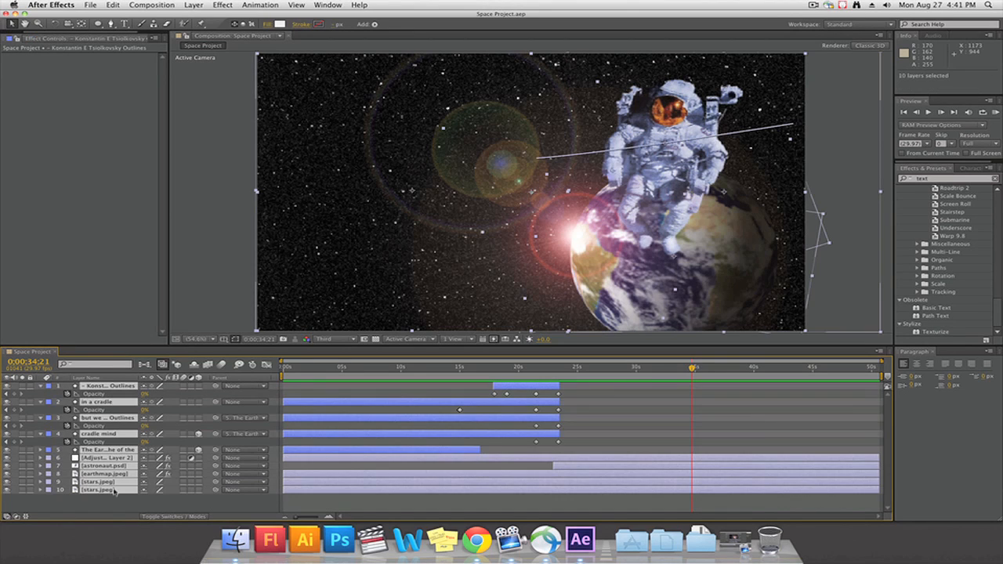
{"action": "left_click", "coordinate": [90, 5]}
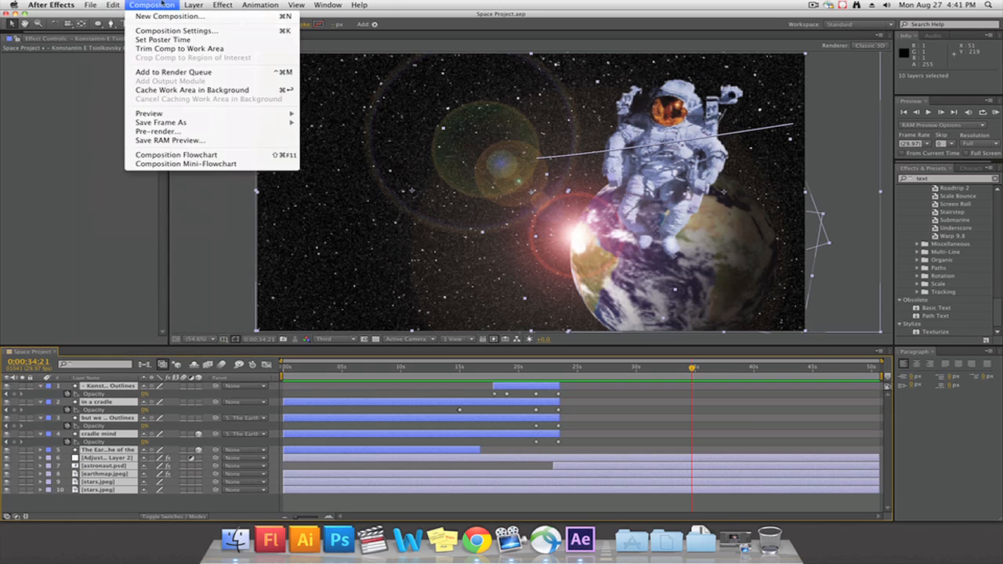
{"action": "mouse_move", "coordinate": [197, 5]}
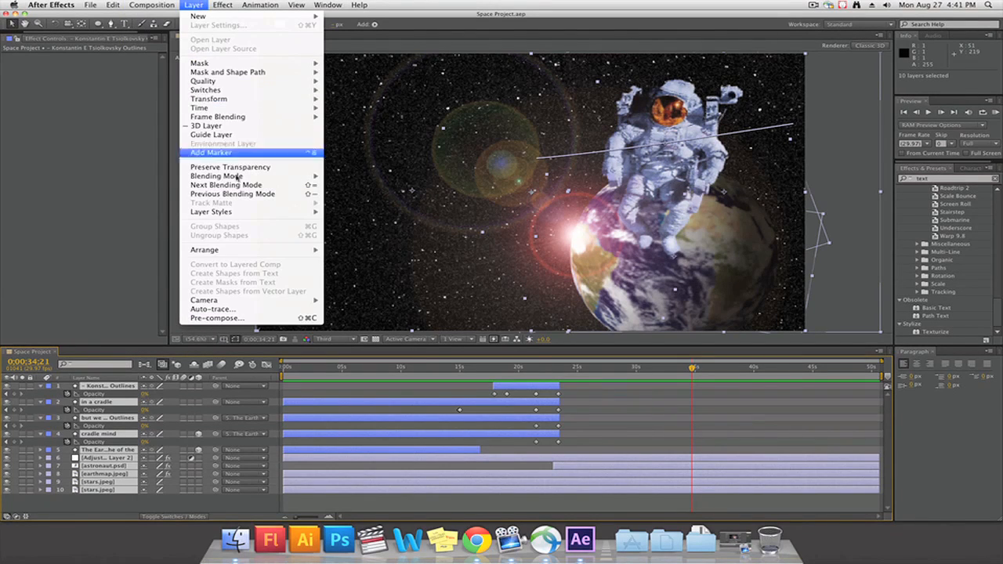
{"action": "left_click", "coordinate": [263, 318]}
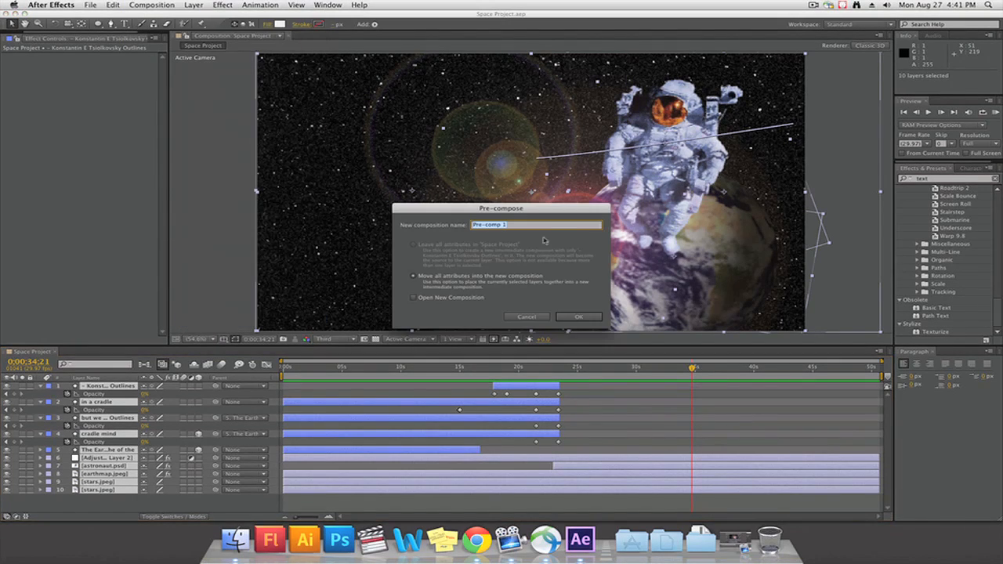
{"action": "type", "text": "text and astronaut"}
{"action": "left_click", "coordinate": [578, 316]}
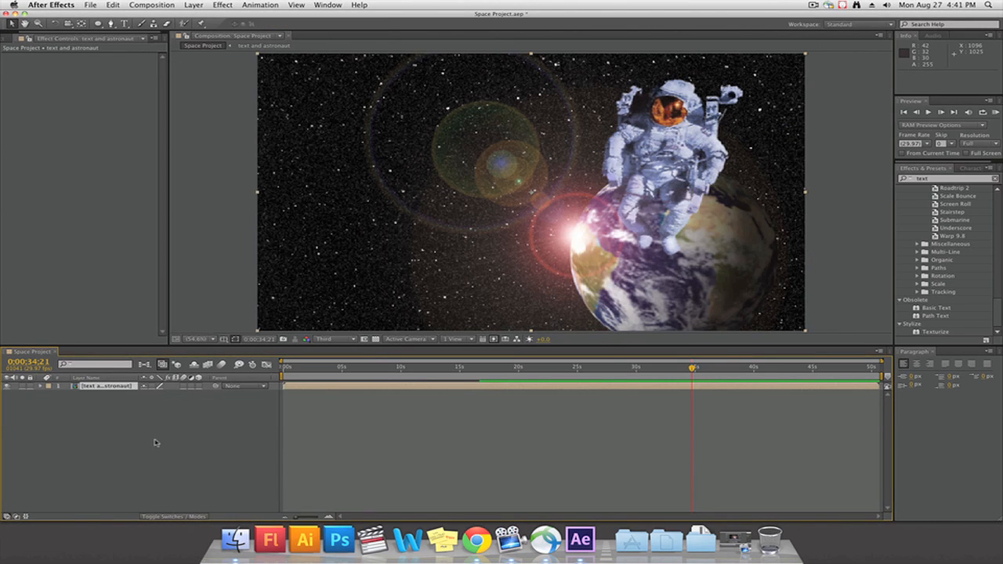
Examine the Space Project and text and astronaut compositions in the project's comps folder
{"action": "left_click", "coordinate": [6, 39]}
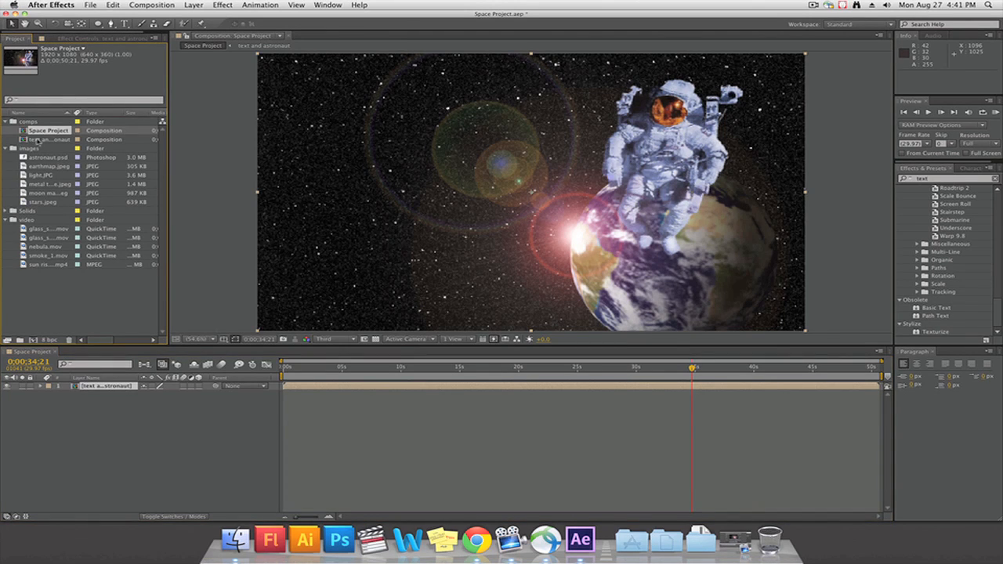
{"action": "left_click", "coordinate": [39, 140]}
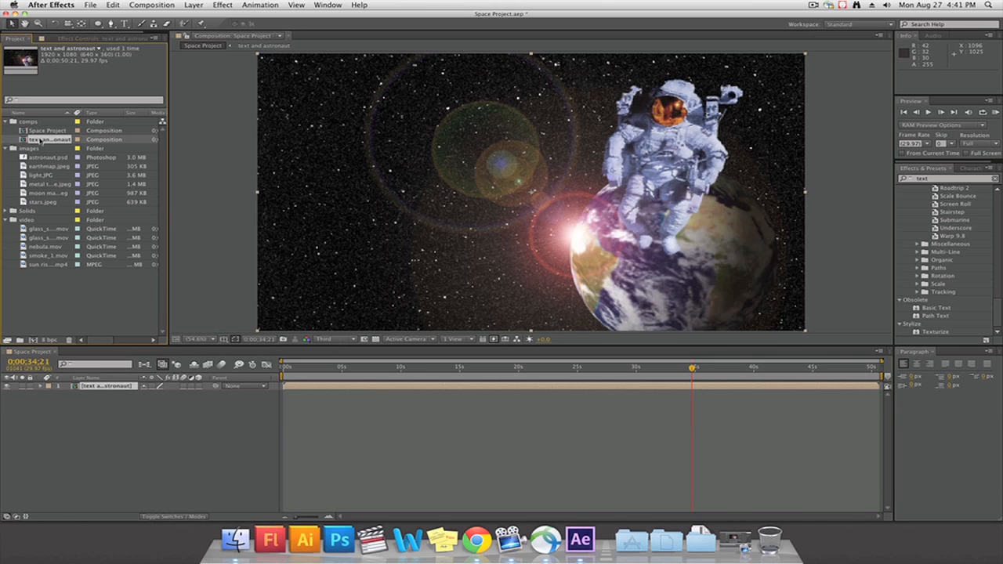
{"action": "left_click", "coordinate": [50, 277]}
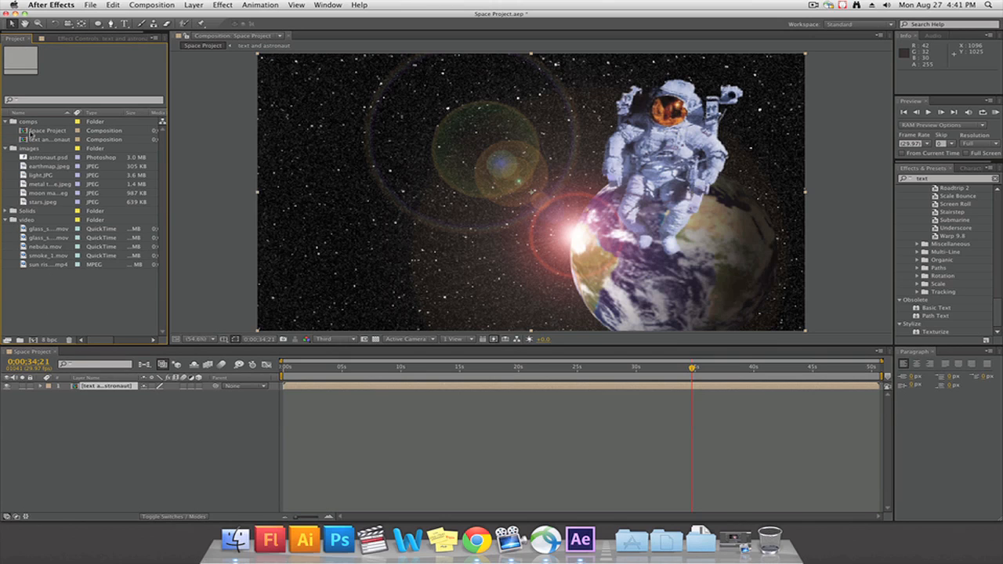
{"action": "left_click", "coordinate": [31, 131]}
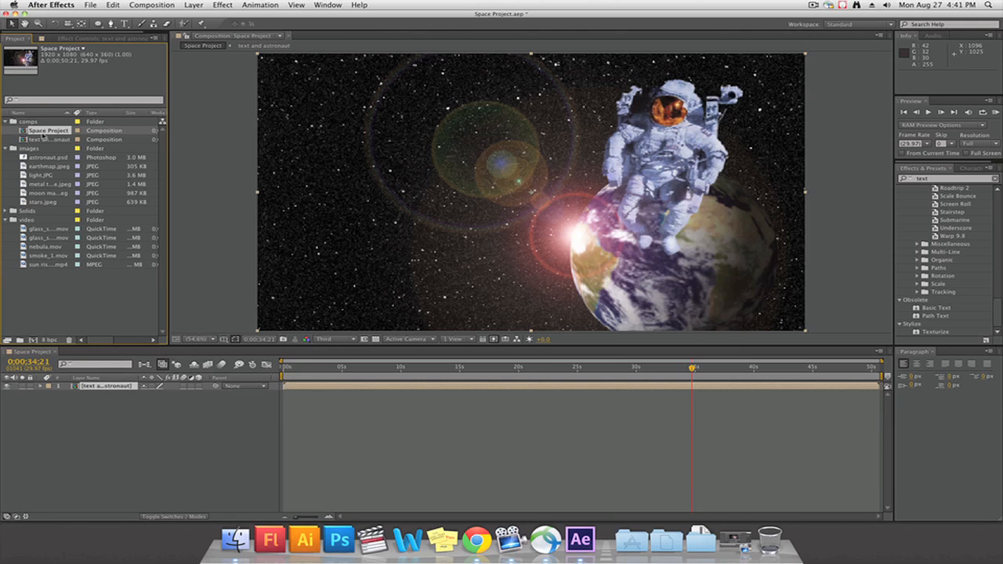
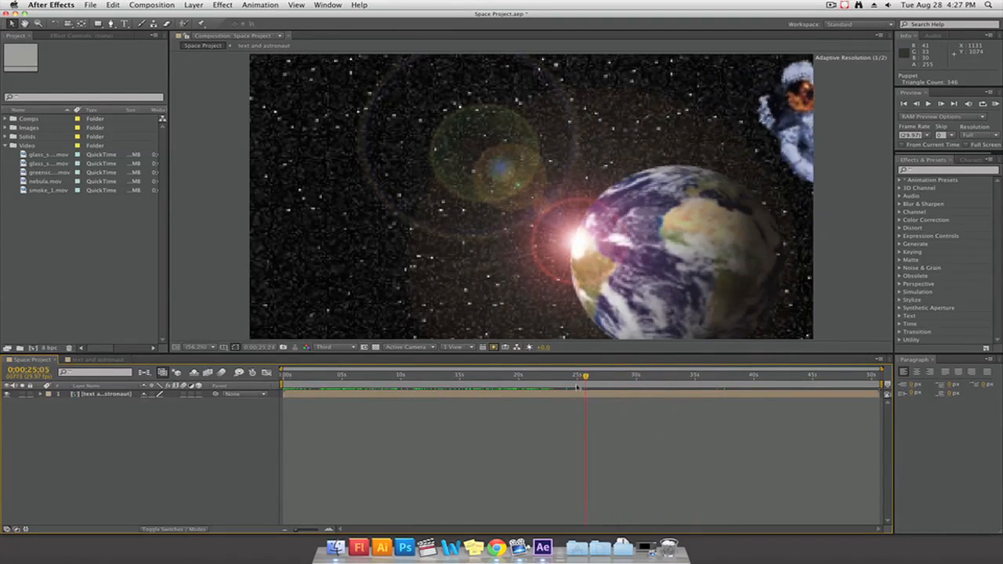
Review the Space Project composition and the greenscreen.mov footage, and add greenscreen.mov above the text and astronaut layer
{"action": "left_click_drag", "start_coordinate": [541, 388], "coordinate": [286, 392]}
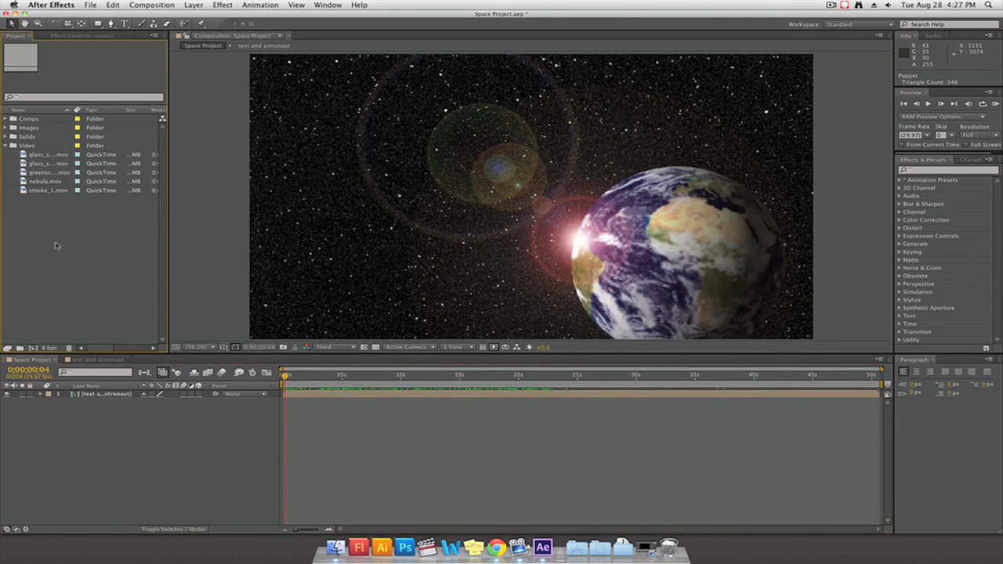
{"action": "double_click", "coordinate": [45, 172]}
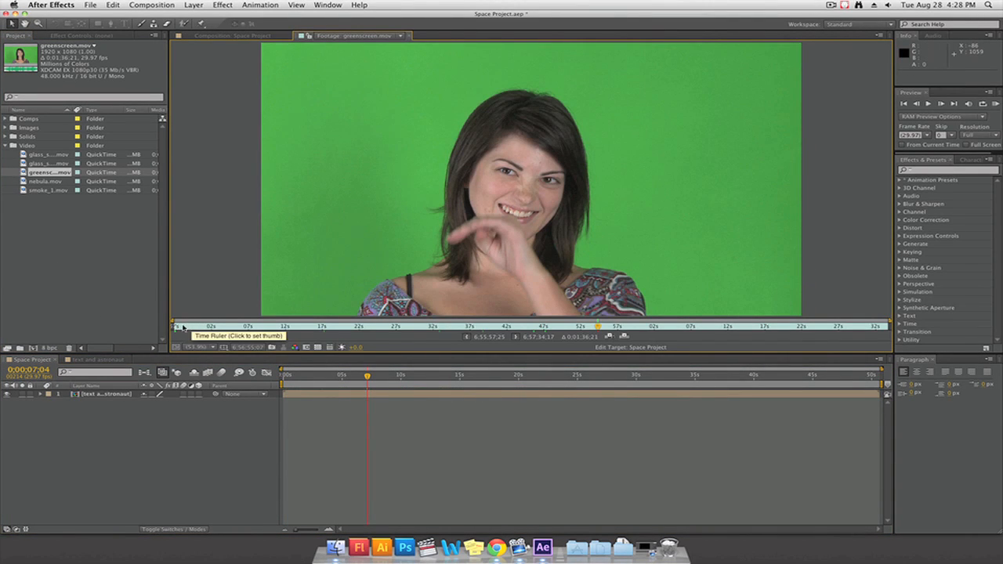
{"action": "left_click_drag", "start_coordinate": [184, 327], "coordinate": [349, 339]}
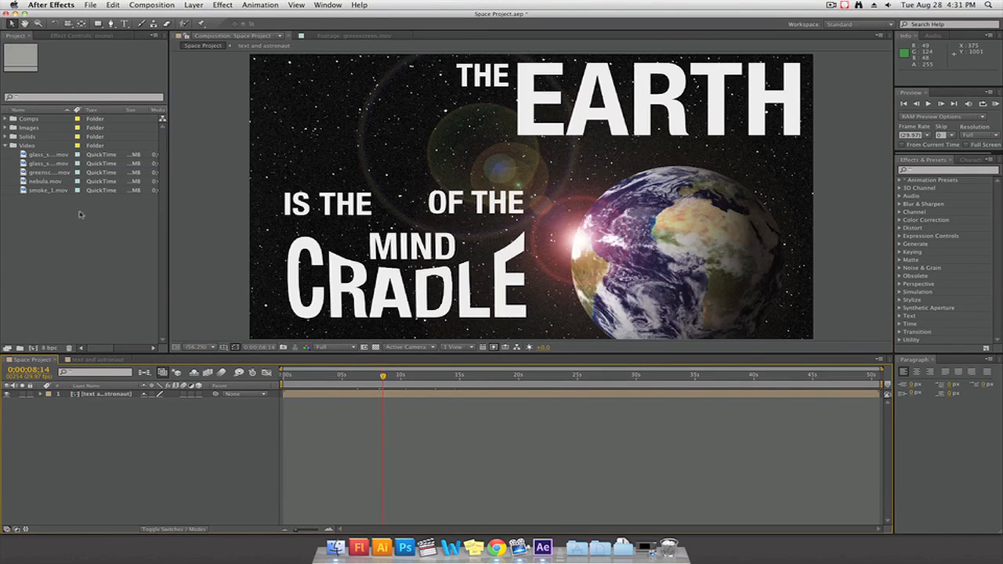
{"action": "left_click_drag", "start_coordinate": [39, 172], "coordinate": [94, 394]}
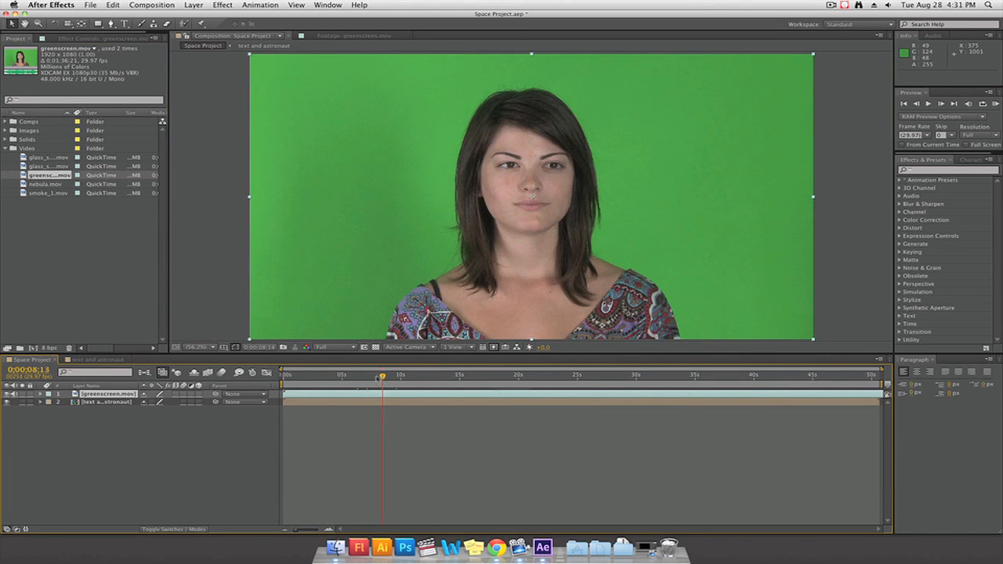
Trim the start of the greenscreen.mov layer to source time 6;56;27;23 and slide the clip to begin about 3 seconds in
{"action": "mouse_move", "coordinate": [383, 377]}
{"action": "left_mouse_down"}
{"action": "mouse_move", "coordinate": [345, 377]}
{"action": "mouse_move", "coordinate": [389, 381]}
{"action": "left_mouse_up"}
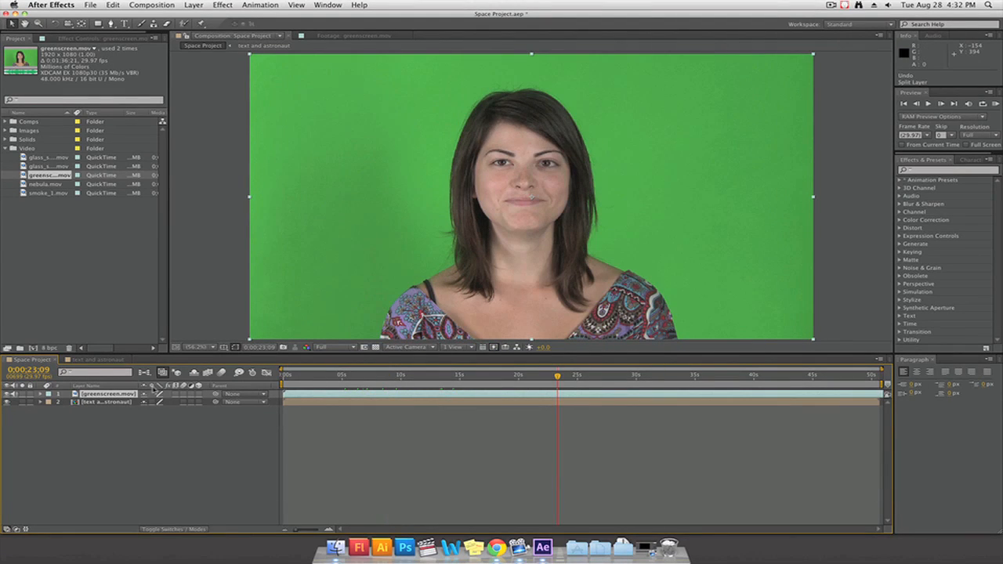
{"action": "double_click", "coordinate": [118, 395]}
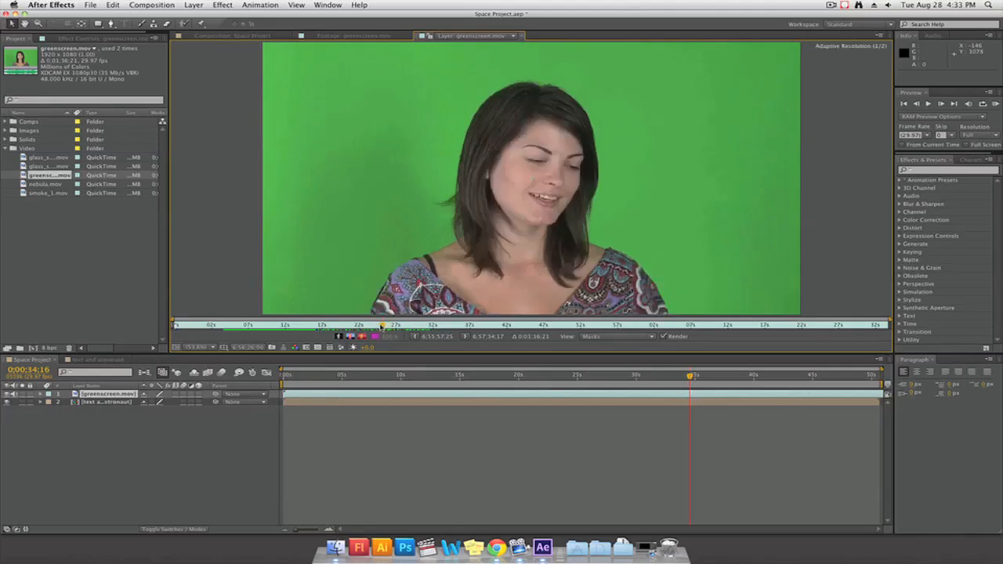
{"action": "mouse_move", "coordinate": [381, 327]}
{"action": "left_mouse_down"}
{"action": "mouse_move", "coordinate": [416, 326]}
{"action": "mouse_move", "coordinate": [395, 326]}
{"action": "left_mouse_up"}
{"action": "left_click_drag", "start_coordinate": [284, 396], "coordinate": [626, 392]}
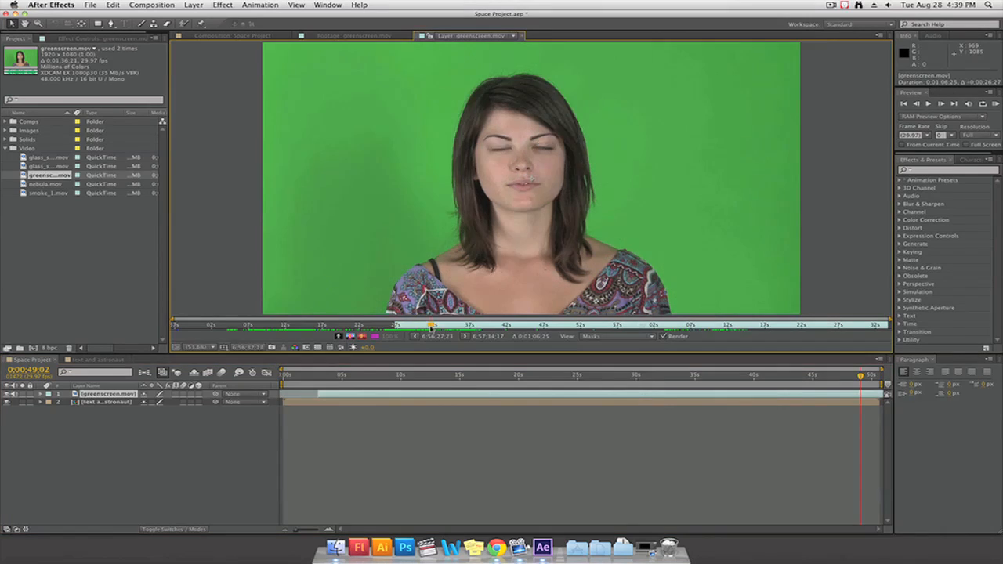
{"action": "left_click_drag", "start_coordinate": [424, 327], "coordinate": [435, 326]}
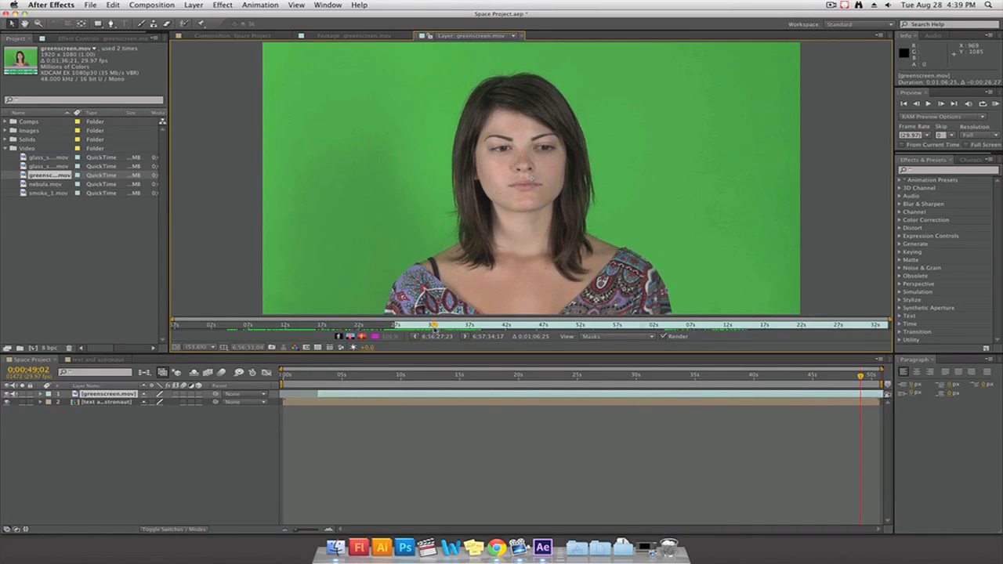
Split the greenscreen.mov layer at 0;00;08;06
{"action": "left_click", "coordinate": [163, 7]}
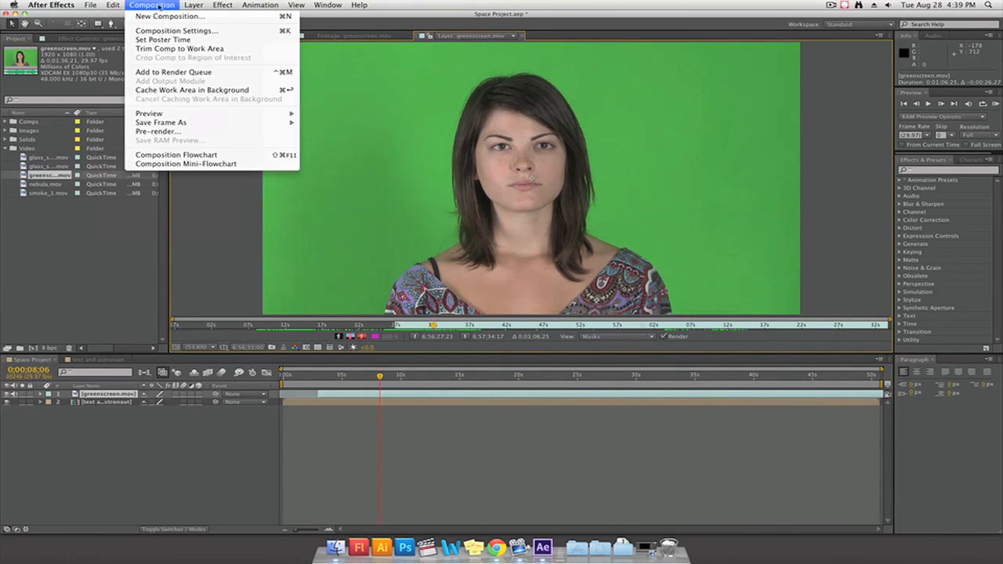
{"action": "mouse_move", "coordinate": [116, 6]}
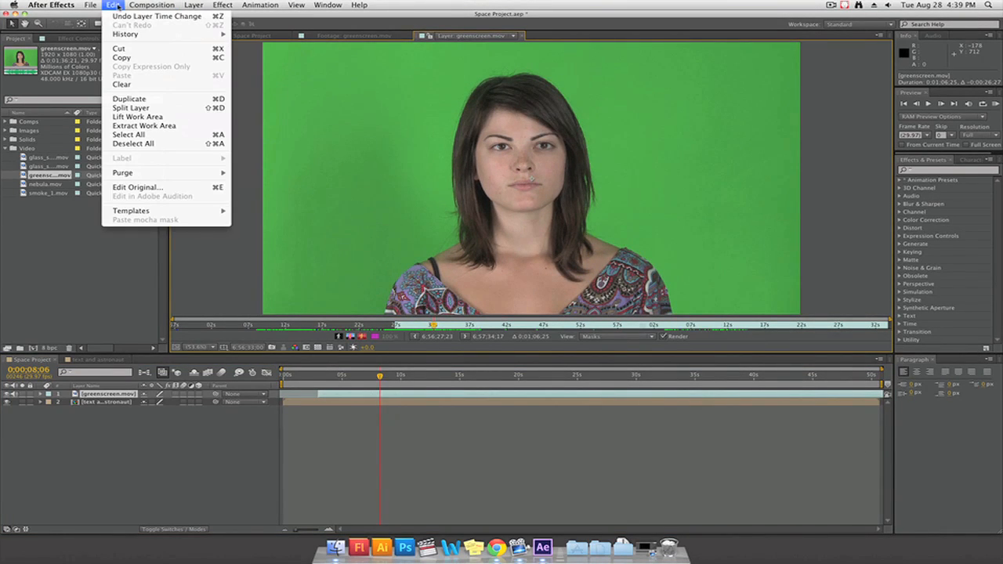
{"action": "left_click", "coordinate": [149, 109]}
Isolate a second greenscreen.mov clip running from 0;00;23;12 to 0;00;26;26 and place it directly after the first clip
{"action": "left_click_drag", "start_coordinate": [386, 394], "coordinate": [555, 394]}
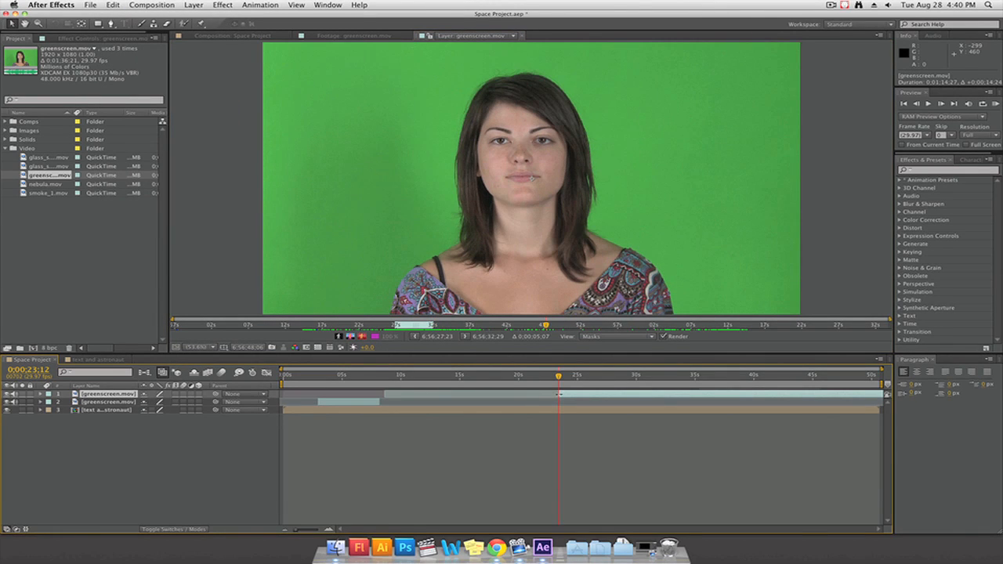
{"action": "left_click", "coordinate": [114, 4]}
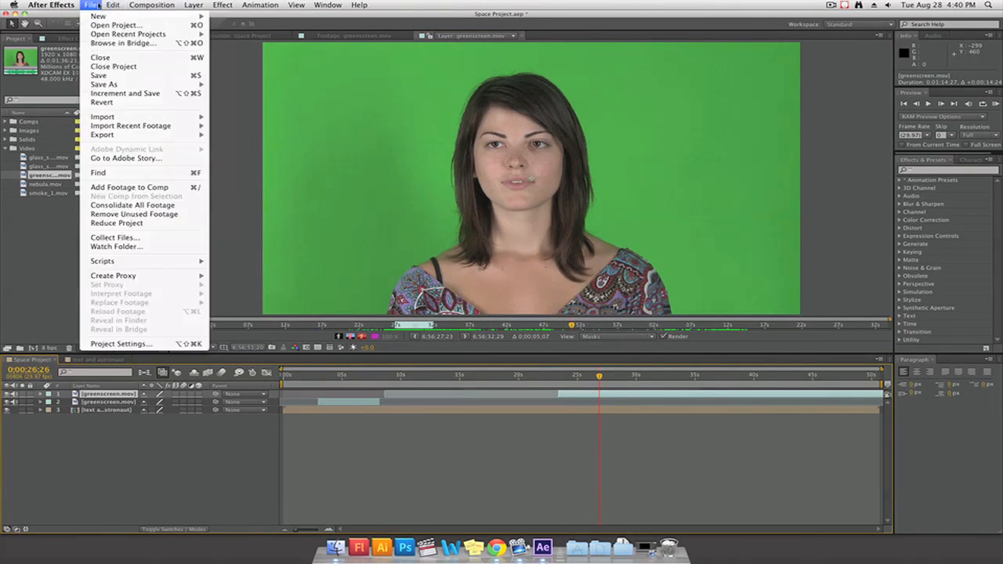
{"action": "left_click", "coordinate": [130, 108]}
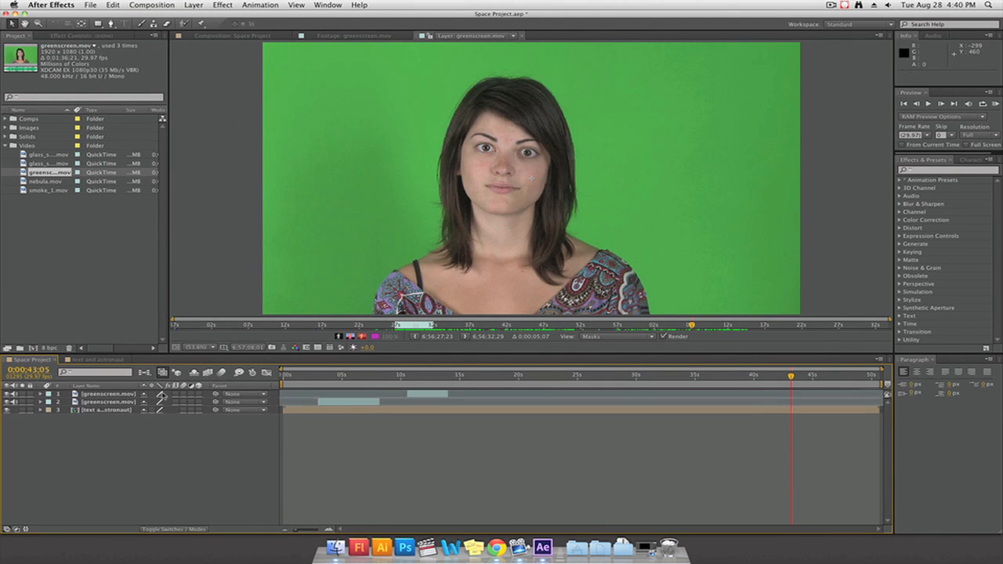
{"action": "left_click_drag", "start_coordinate": [409, 383], "coordinate": [378, 377]}
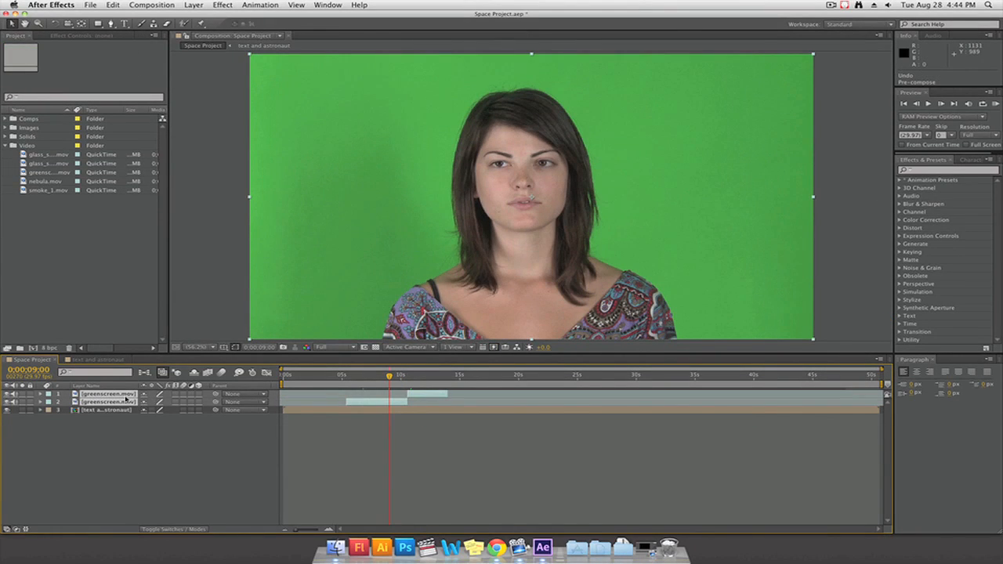
Pre-compose the two greenscreen.mov layers with all attributes into a new composition named "close up"
{"action": "left_click", "coordinate": [196, 4]}
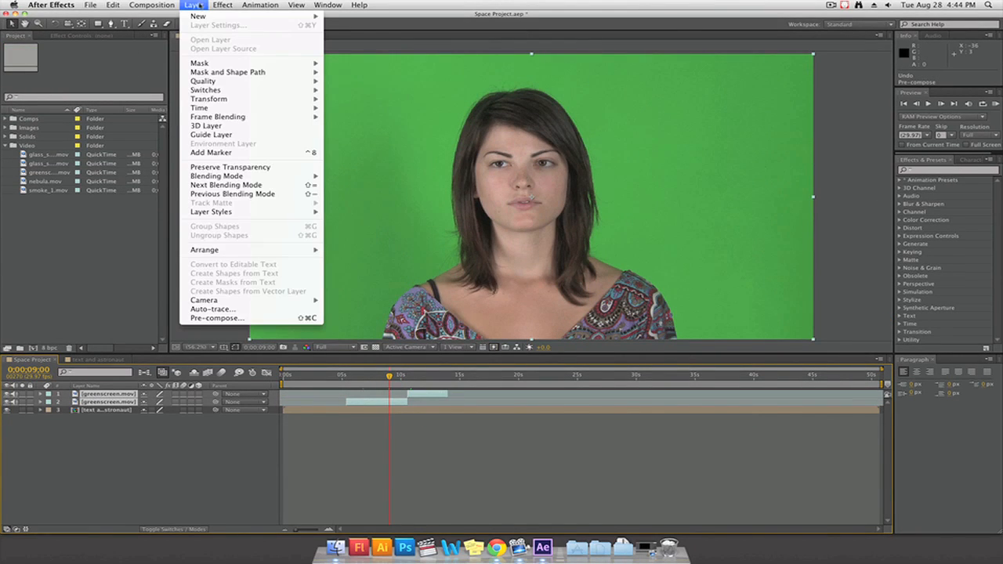
{"action": "left_click", "coordinate": [259, 318]}
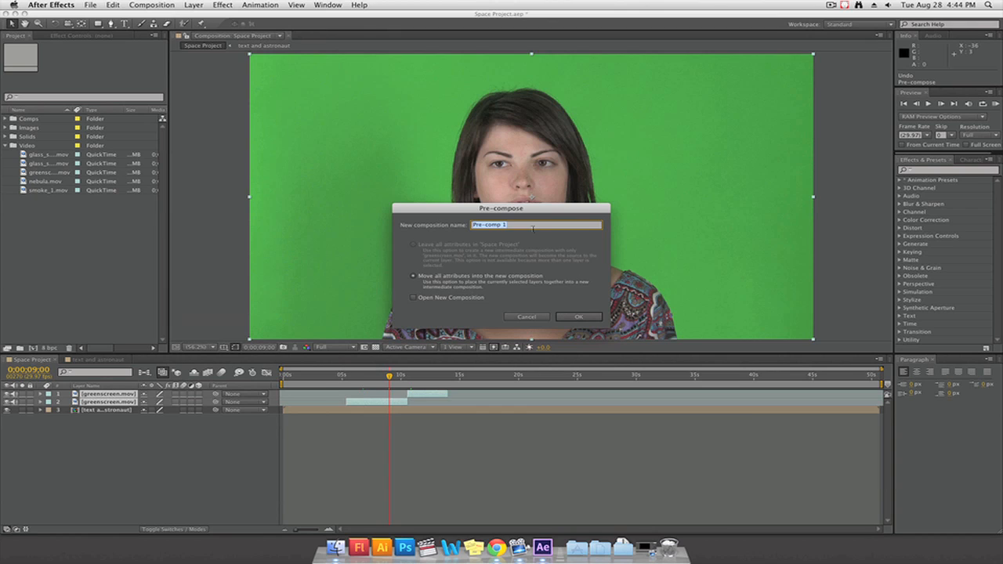
{"action": "type", "text": "close up"}
{"action": "left_click", "coordinate": [571, 316]}
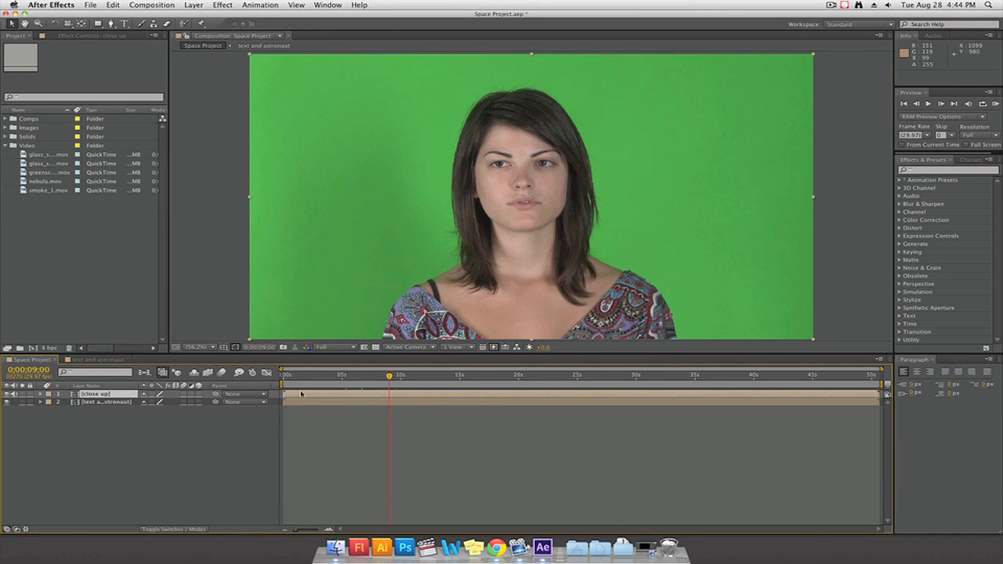
Trim the close up composition to a work area from 0;00;05;11 to 0;00;14;04 and check the shortened layer in Space Project
{"action": "double_click", "coordinate": [291, 397]}
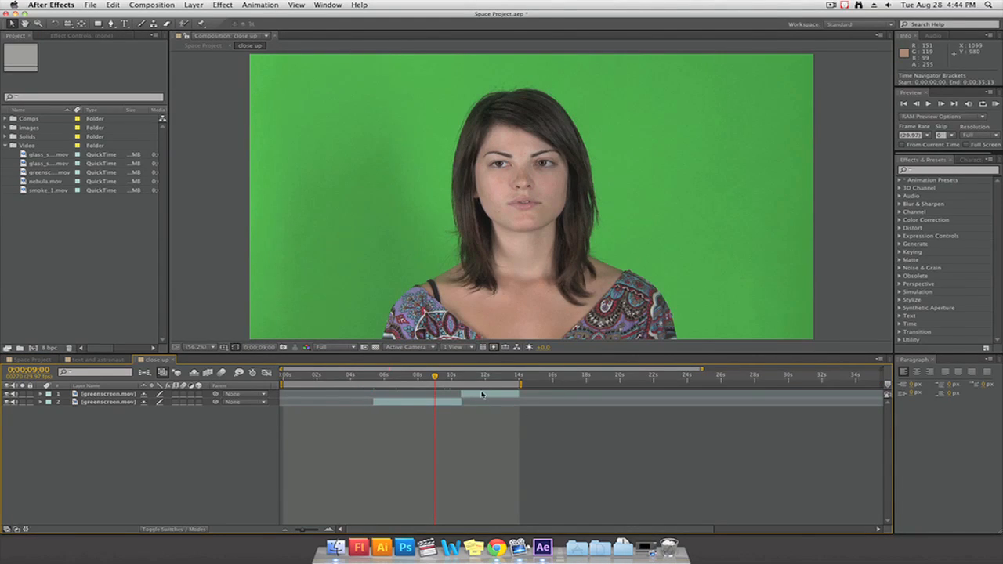
{"action": "left_click", "coordinate": [483, 394]}
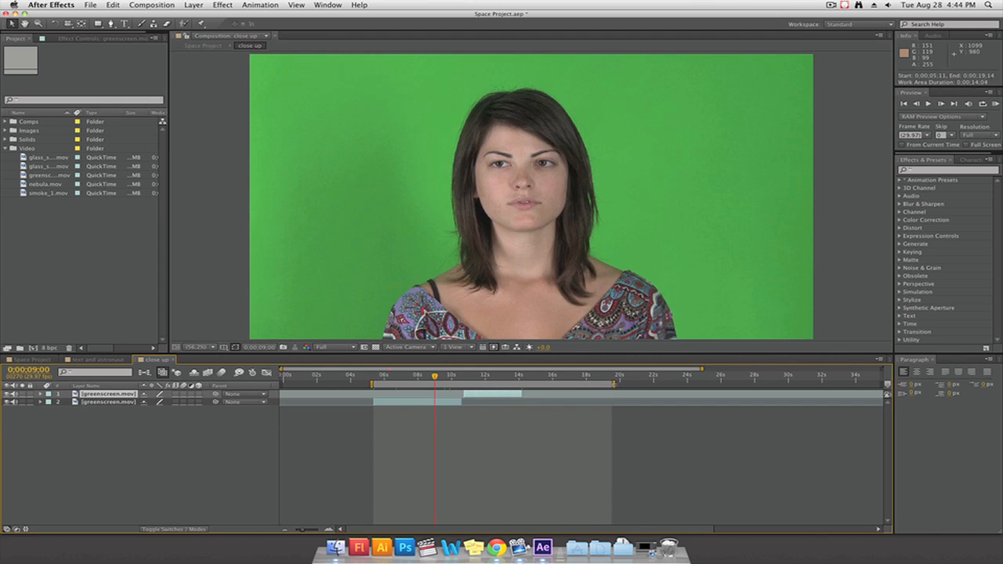
{"action": "left_click_drag", "start_coordinate": [614, 385], "coordinate": [525, 385]}
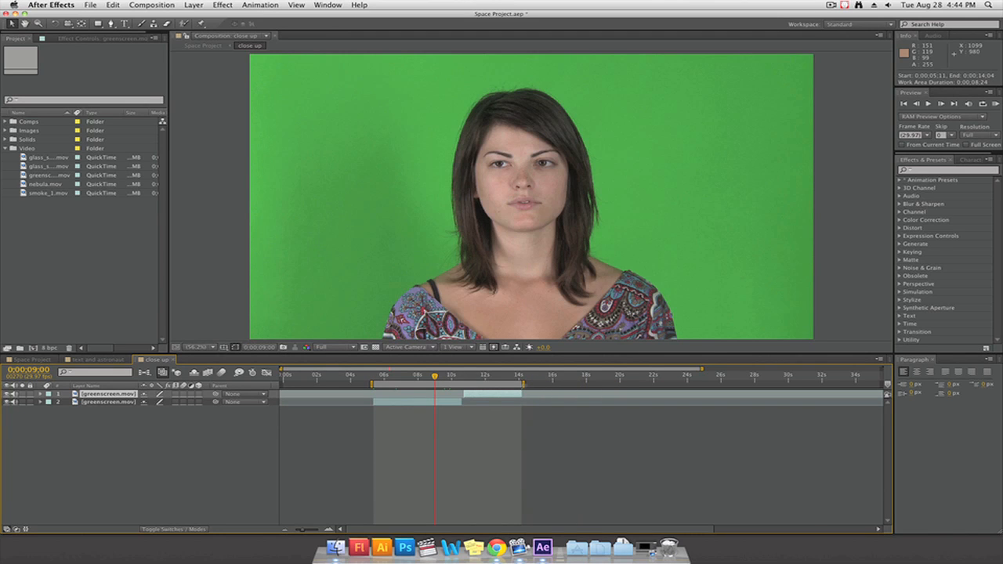
{"action": "right_click", "coordinate": [459, 387]}
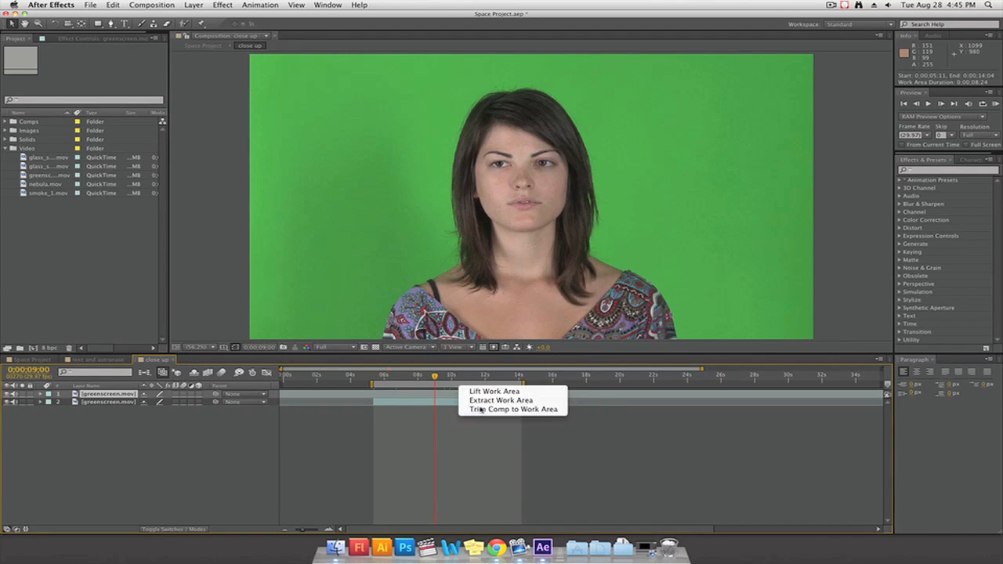
{"action": "left_click", "coordinate": [480, 409]}
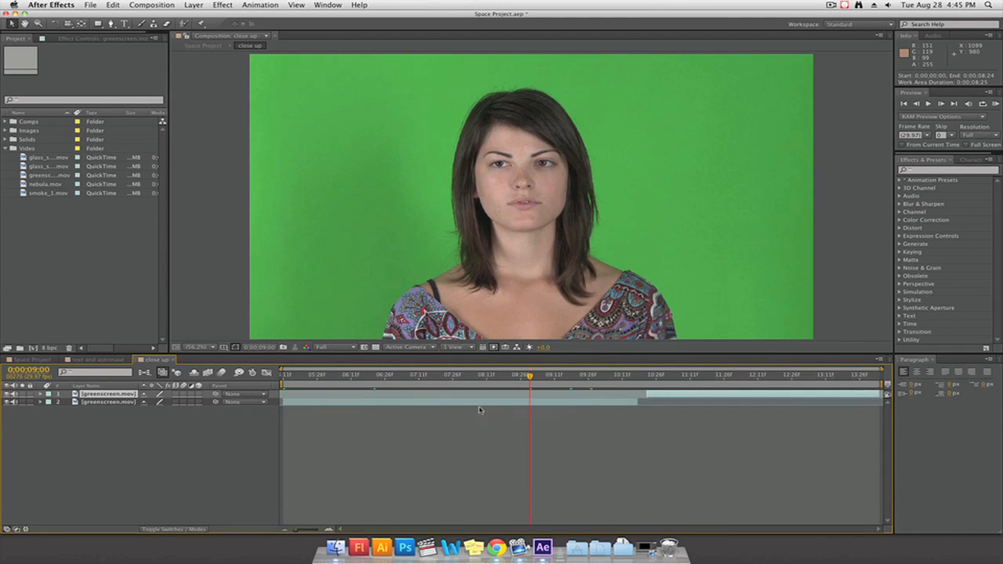
{"action": "left_click", "coordinate": [32, 359]}
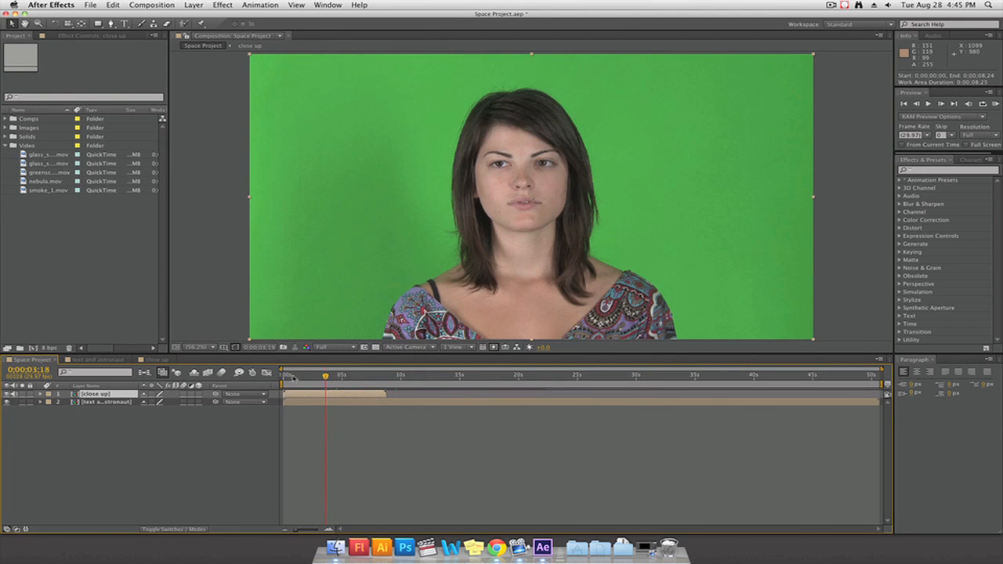
{"action": "left_click_drag", "start_coordinate": [326, 377], "coordinate": [361, 378]}
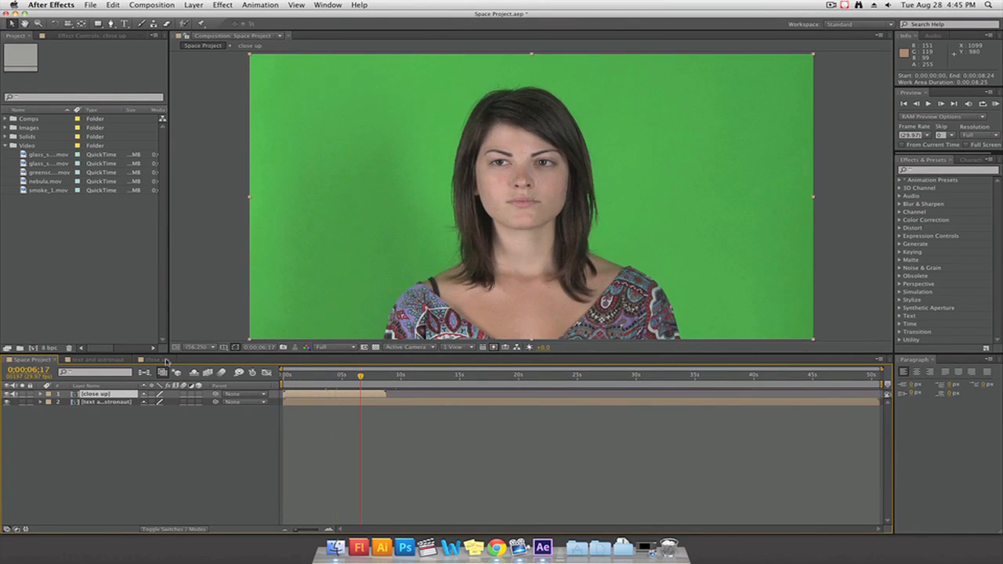
Try adjusting the Position of both greenscreen.mov layers in the close up composition
{"action": "left_click", "coordinate": [157, 360]}
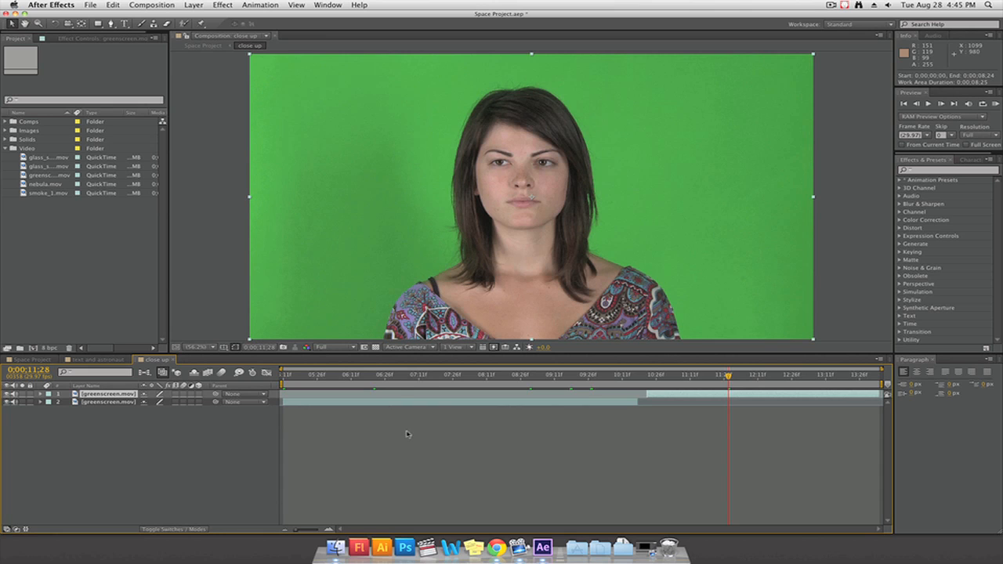
{"action": "key", "text": "Home"}
{"action": "left_click", "coordinate": [109, 402], "text": "shift"}
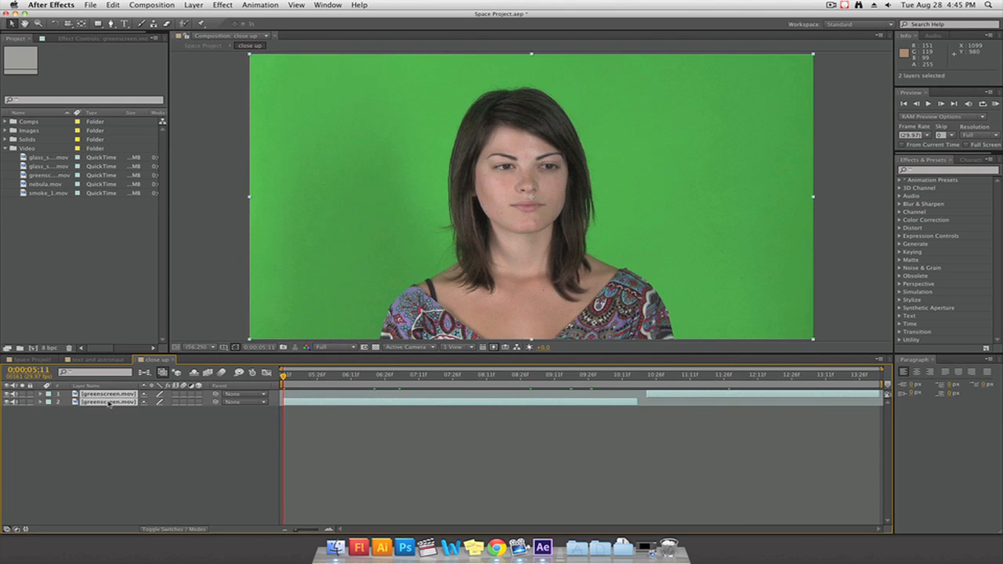
{"action": "key", "text": "s"}
{"action": "left_click_drag", "start_coordinate": [161, 402], "coordinate": [204, 404]}
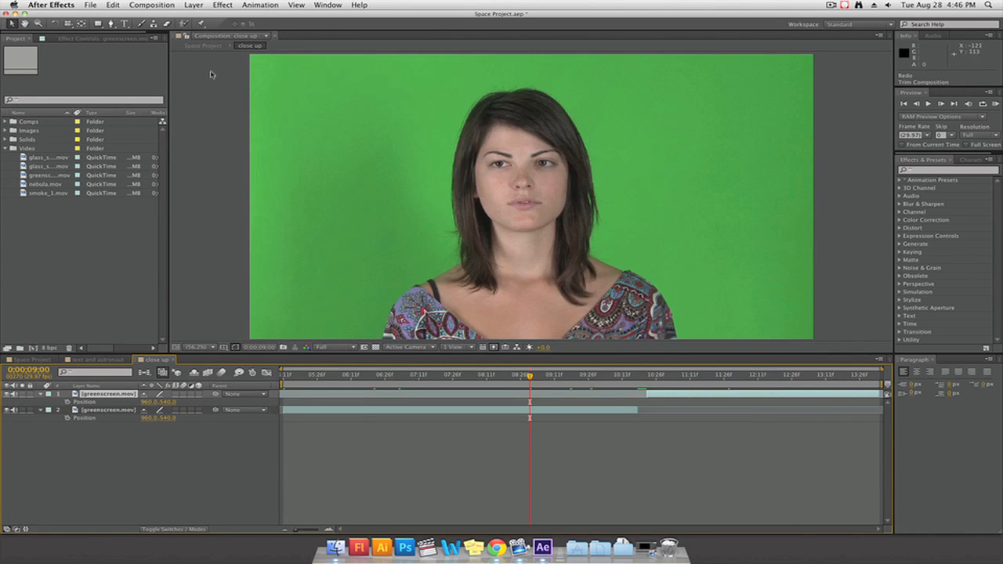
Apply Keylight (1.2) to the first greenscreen.mov clip and sample the green backdrop as its Screen Colour
{"action": "left_click", "coordinate": [174, 445]}
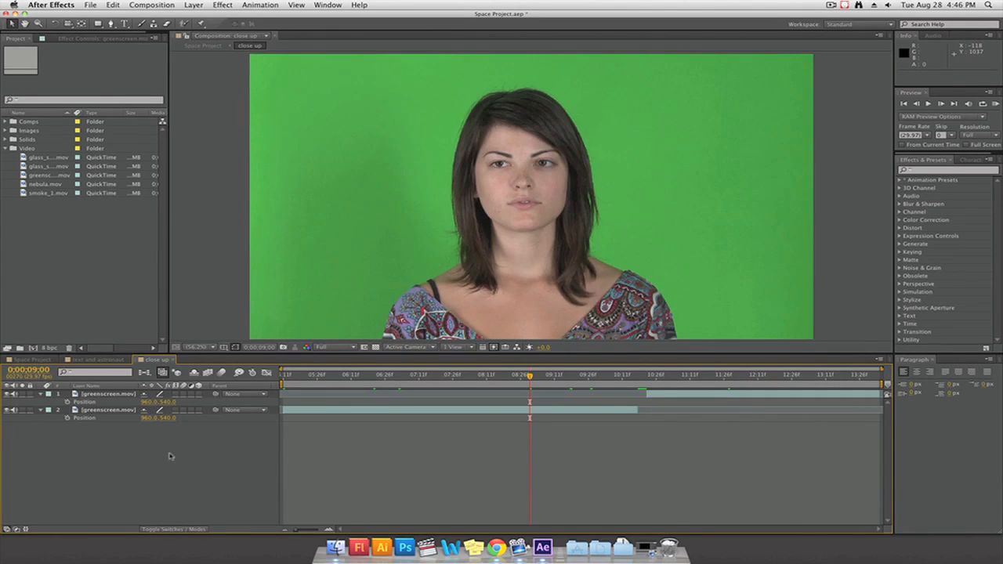
{"action": "left_click", "coordinate": [123, 408]}
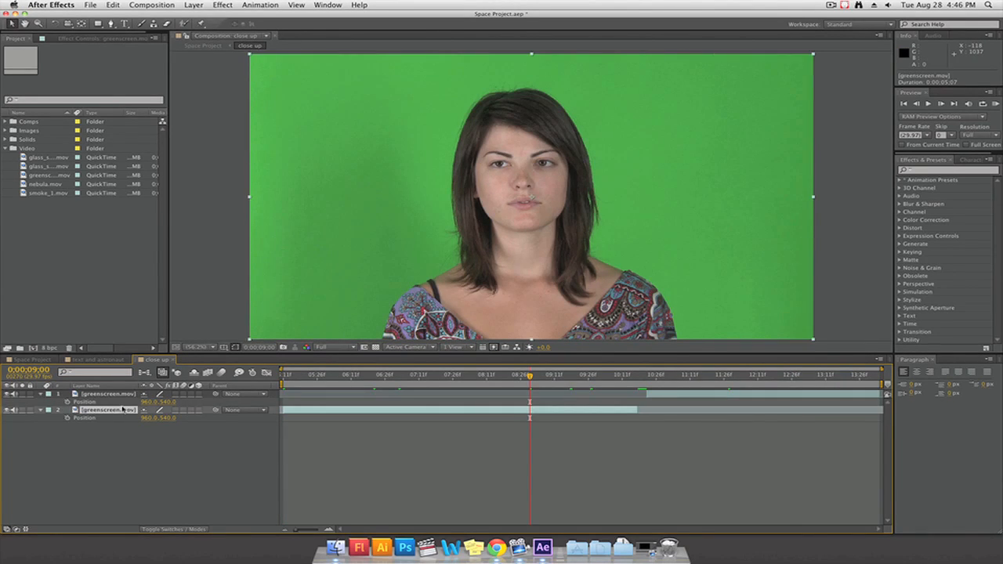
{"action": "left_click", "coordinate": [219, 5]}
{"action": "mouse_move", "coordinate": [246, 123]}
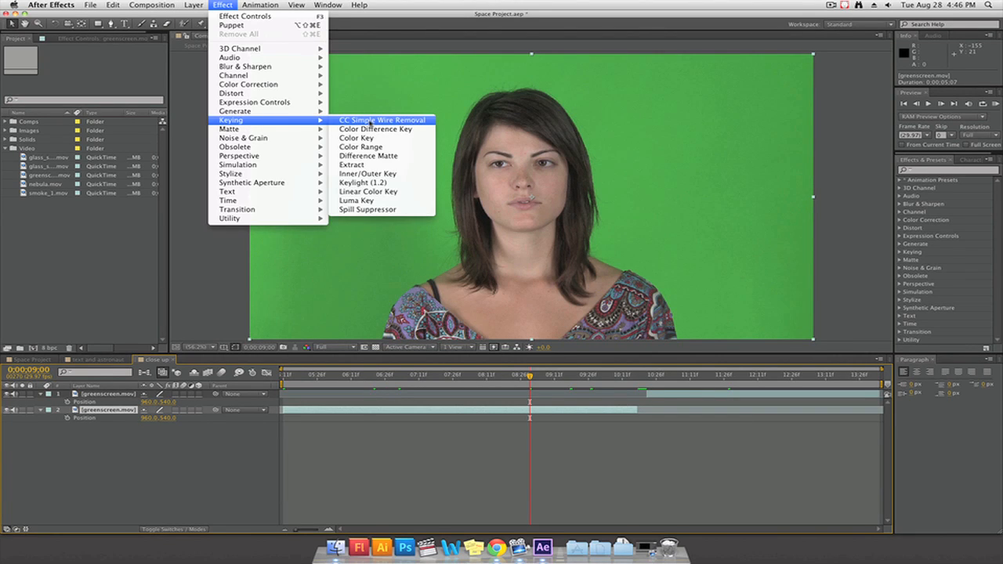
{"action": "left_click", "coordinate": [360, 182]}
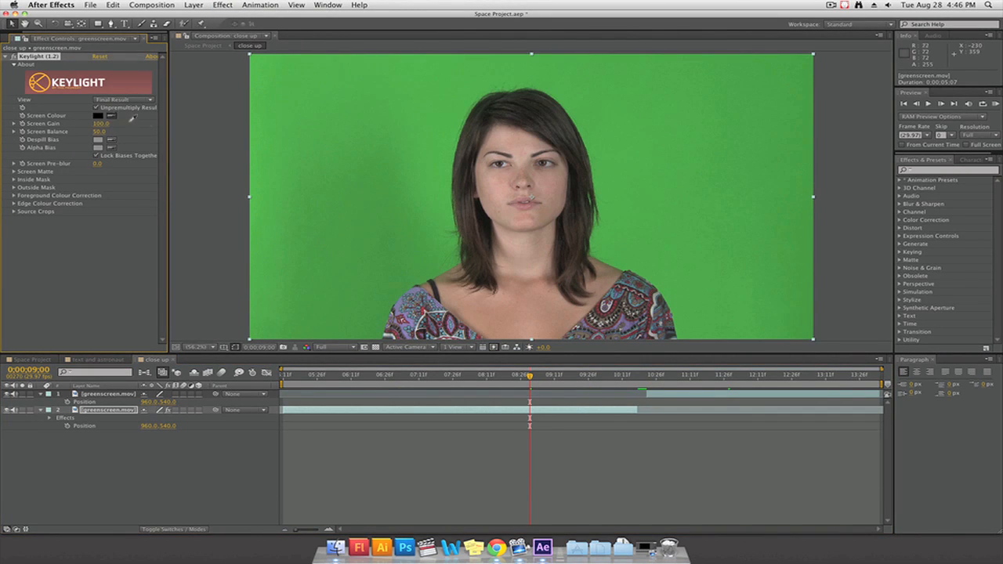
{"action": "left_click", "coordinate": [357, 191]}
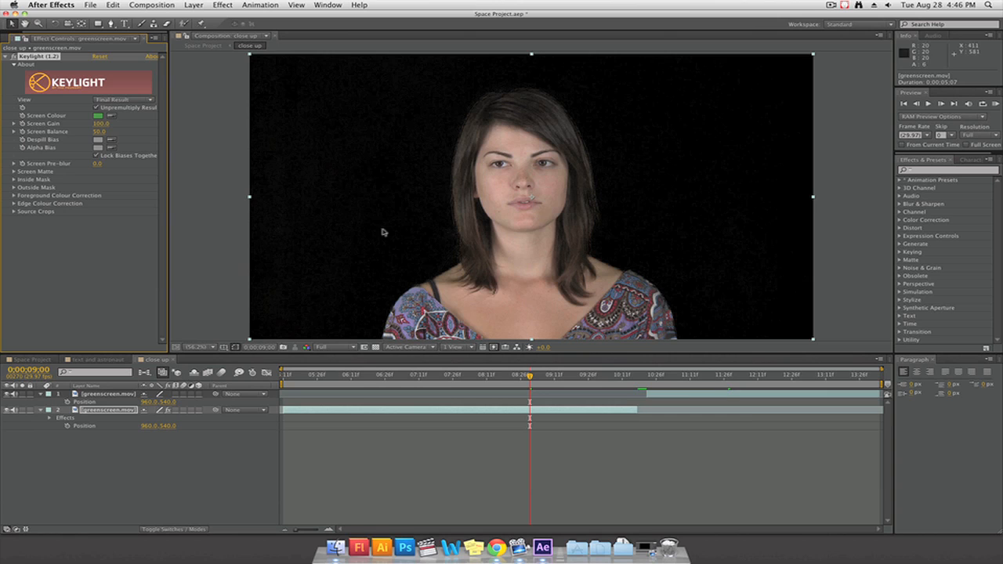
Show the transparency grid and try raising Keylight's Screen Matte Clip White on the first greenscreen.mov clip, checking another frame of the key
{"action": "left_click", "coordinate": [377, 347]}
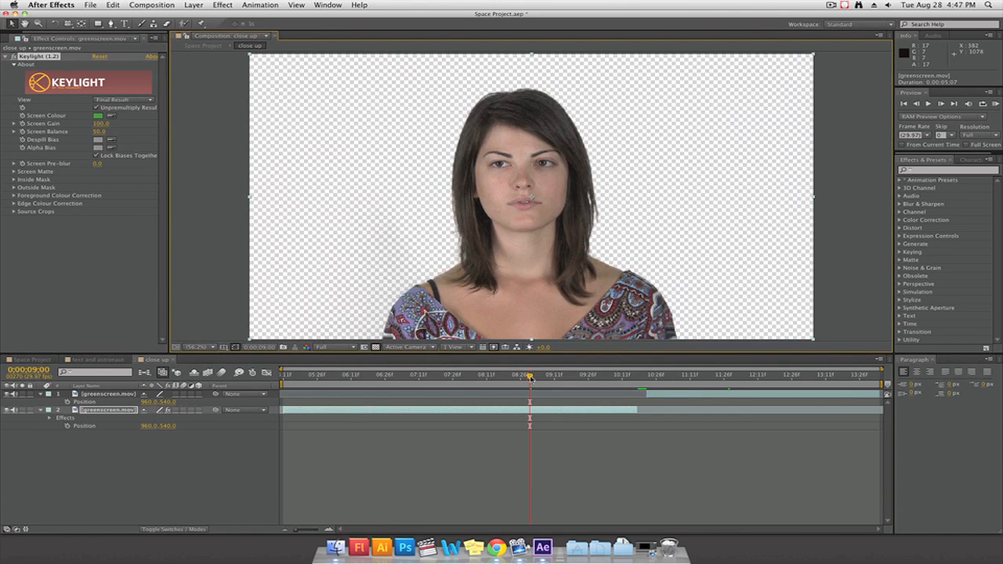
{"action": "left_click_drag", "start_coordinate": [530, 377], "coordinate": [566, 385]}
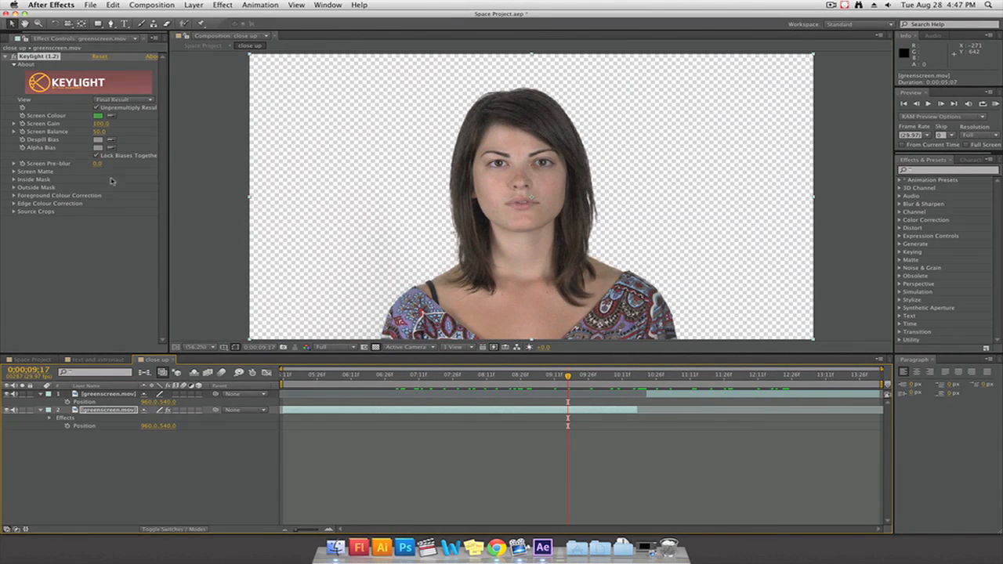
{"action": "left_click", "coordinate": [13, 172]}
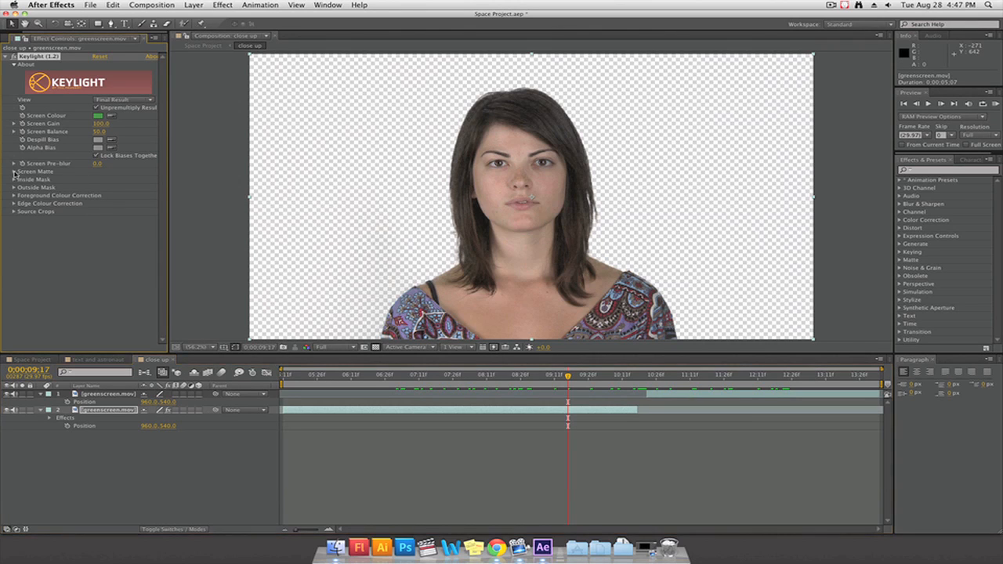
{"action": "left_click_drag", "start_coordinate": [97, 179], "coordinate": [138, 181]}
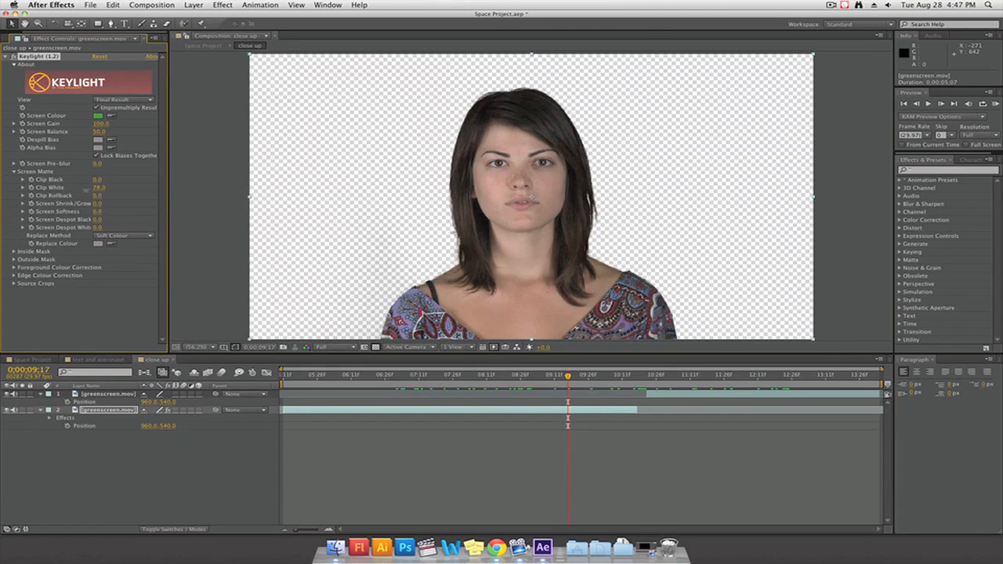
{"action": "left_click", "coordinate": [13, 267]}
{"action": "left_click", "coordinate": [14, 267]}
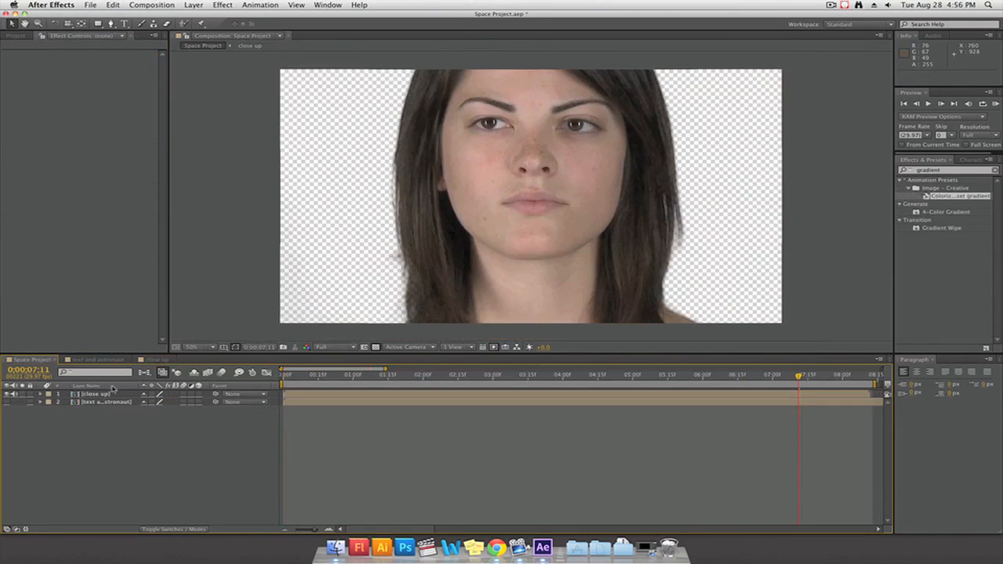
Create a new near-black solid with colour 060606 in the Space Project composition
{"action": "right_click", "coordinate": [98, 431]}
{"action": "mouse_move", "coordinate": [105, 467]}
{"action": "mouse_move", "coordinate": [119, 436]}
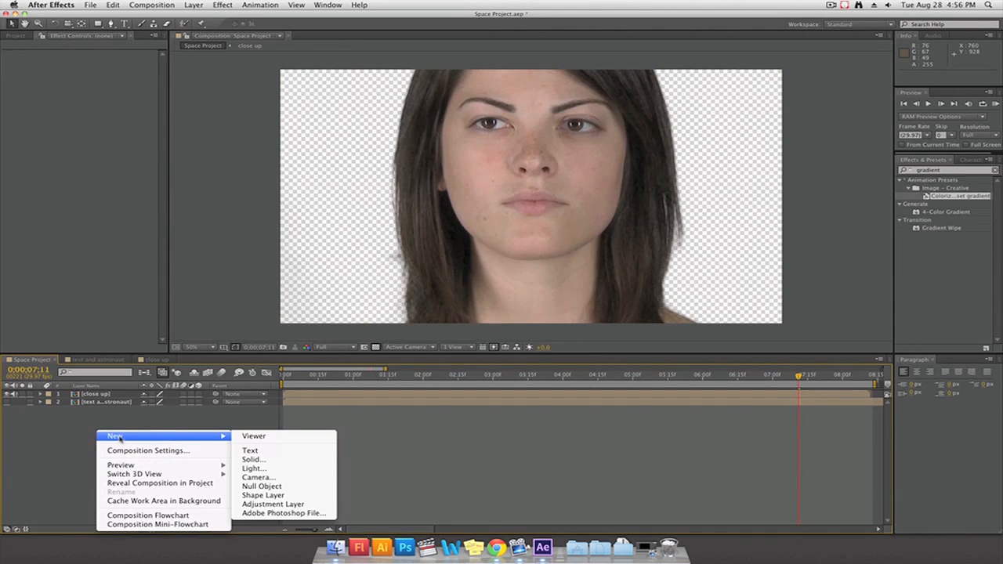
{"action": "left_click", "coordinate": [259, 460]}
{"action": "left_click", "coordinate": [494, 334]}
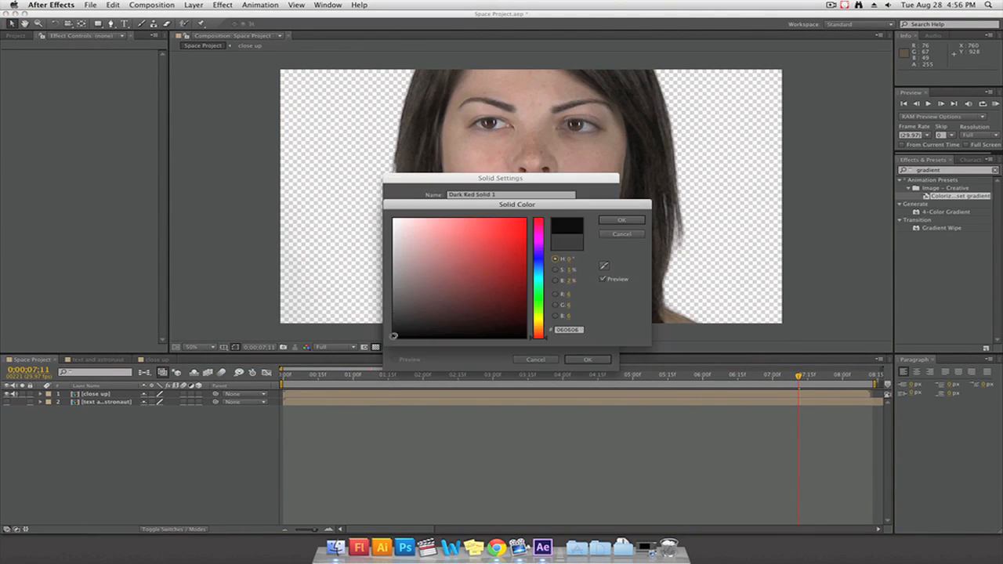
{"action": "left_click", "coordinate": [625, 221]}
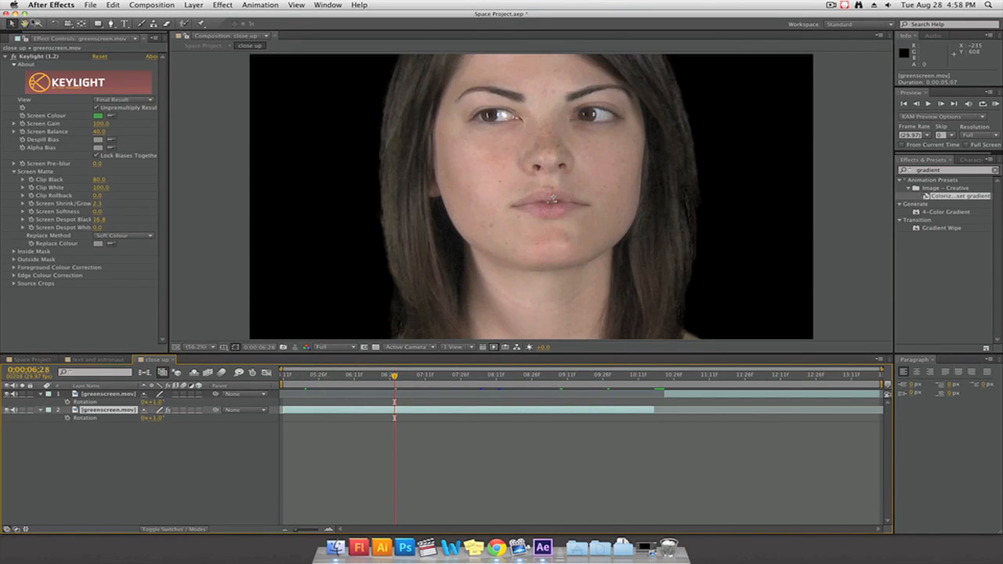
Remove Keylight from the first greenscreen.mov clip, apply it to the close up layer in Space Project instead, and check a later frame
{"action": "key", "text": "Delete"}
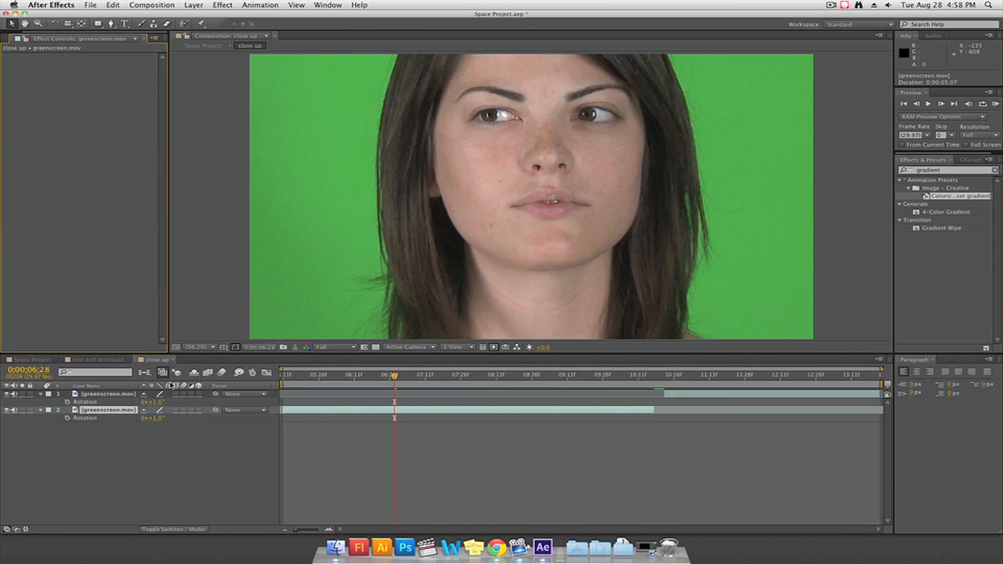
{"action": "left_click", "coordinate": [32, 360]}
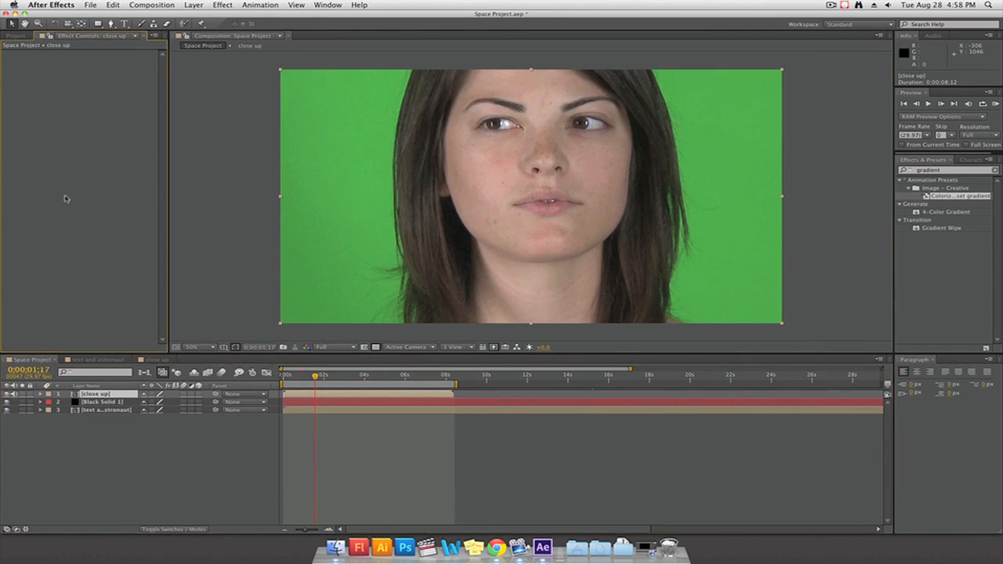
{"action": "key", "text": "super+z"}
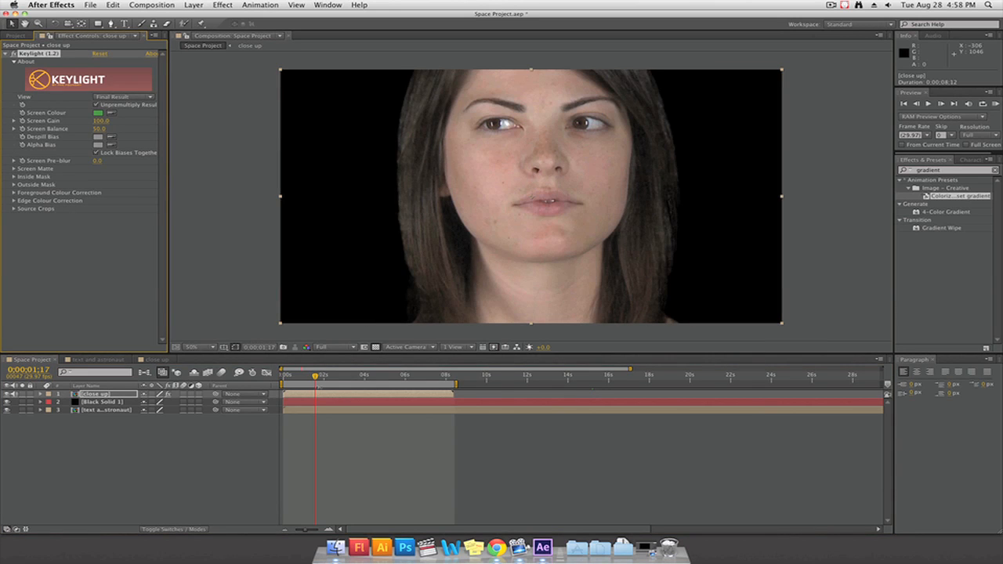
{"action": "left_click_drag", "start_coordinate": [316, 379], "coordinate": [429, 381]}
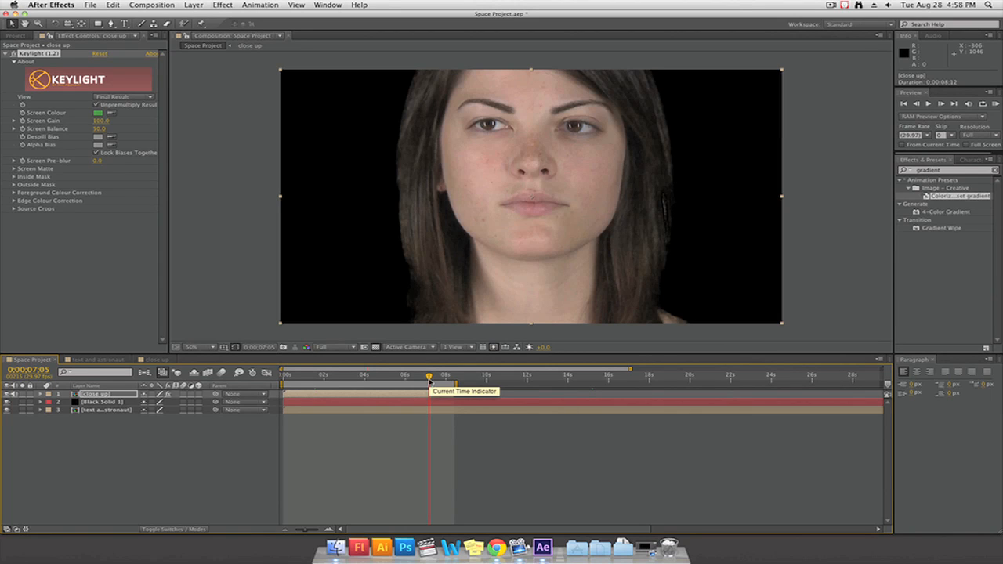
Rename the close up layer in Space Project to "green screen"
{"action": "left_click", "coordinate": [114, 435]}
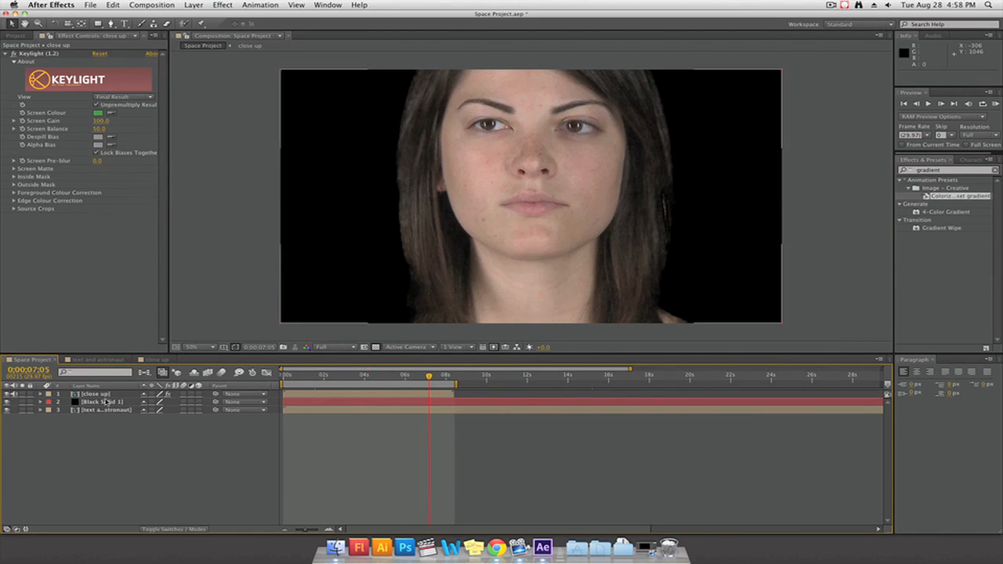
{"action": "left_click", "coordinate": [105, 402]}
{"action": "left_click", "coordinate": [105, 395]}
{"action": "right_click", "coordinate": [105, 395]}
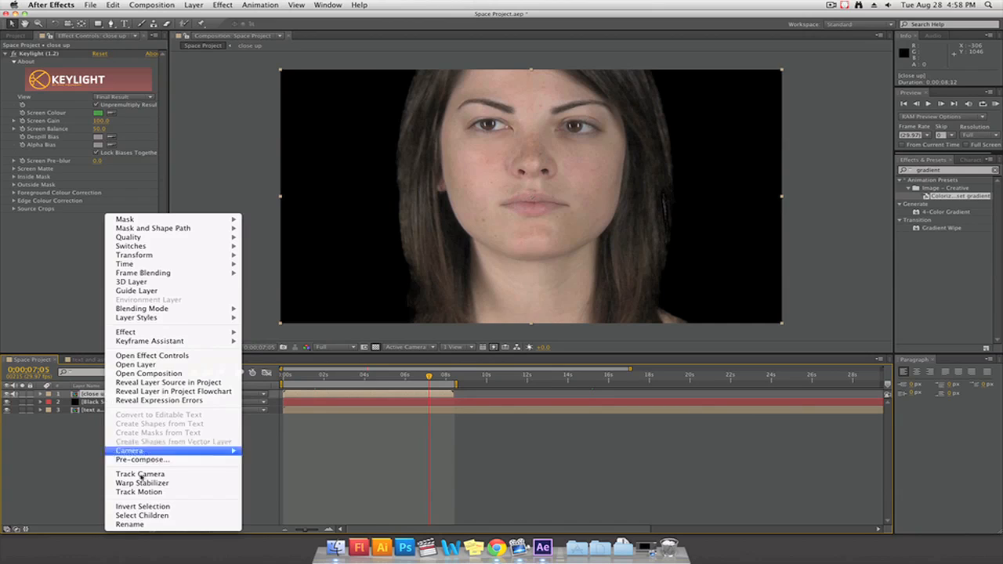
{"action": "left_click", "coordinate": [157, 524]}
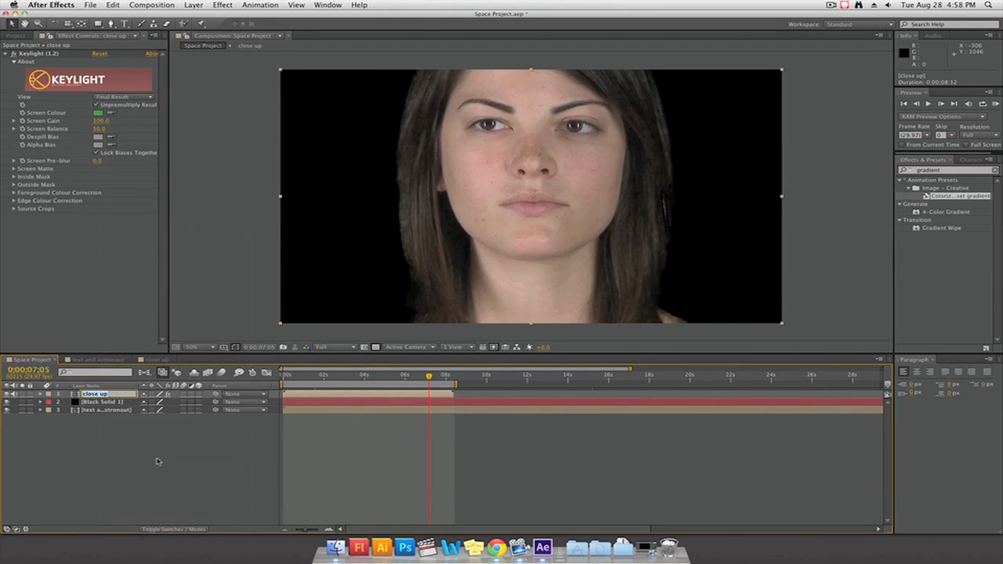
{"action": "type", "text": "green screen"}
{"action": "key", "text": "Return"}
{"action": "key", "text": "F4"}
{"action": "left_click", "coordinate": [170, 530]}
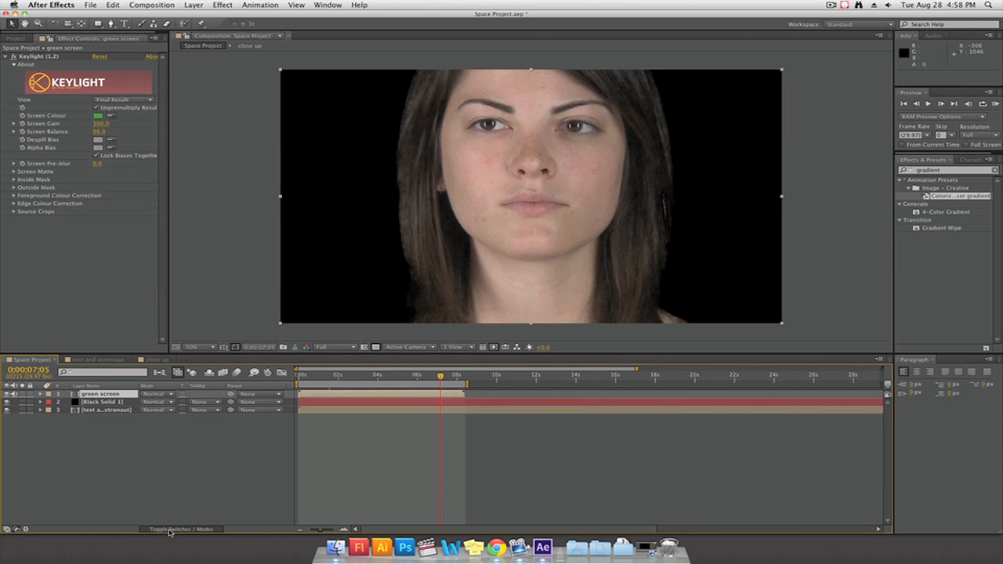
Pre-compose the green screen and Black Solid 1 layers with all attributes into a new composition named "close up"
{"action": "left_click", "coordinate": [104, 465]}
{"action": "left_click", "coordinate": [111, 395]}
{"action": "left_click", "coordinate": [111, 402], "text": "shift"}
{"action": "left_click", "coordinate": [150, 5]}
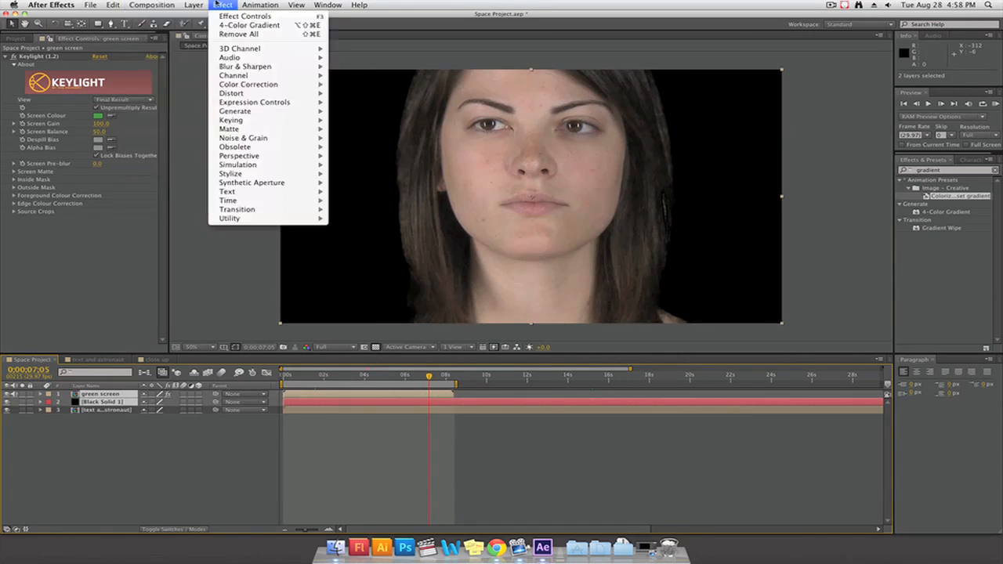
{"action": "mouse_move", "coordinate": [194, 6]}
{"action": "left_click", "coordinate": [252, 321]}
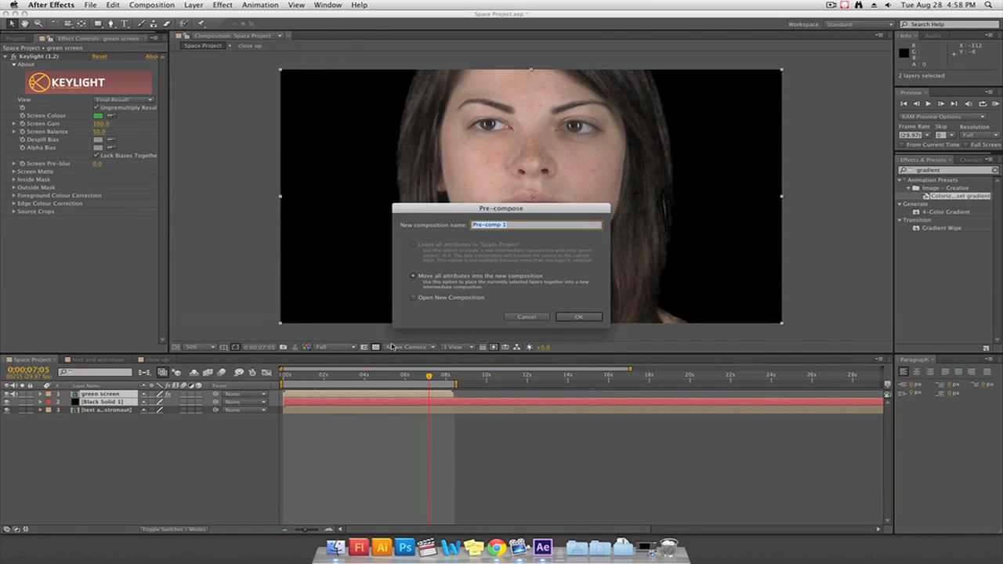
{"action": "type", "text": "close up"}
{"action": "left_click", "coordinate": [581, 317]}
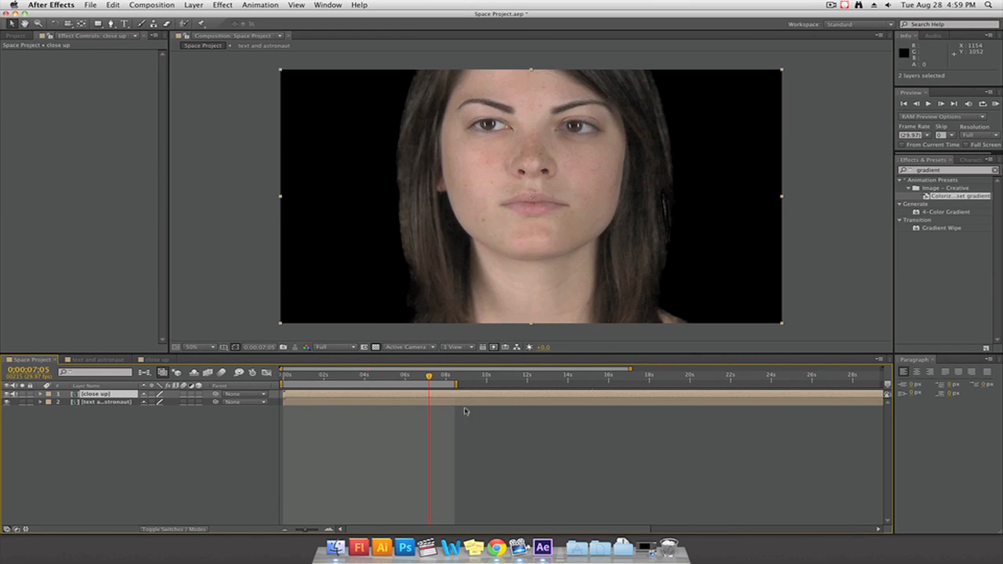
{"action": "left_click_drag", "start_coordinate": [368, 381], "coordinate": [448, 382]}
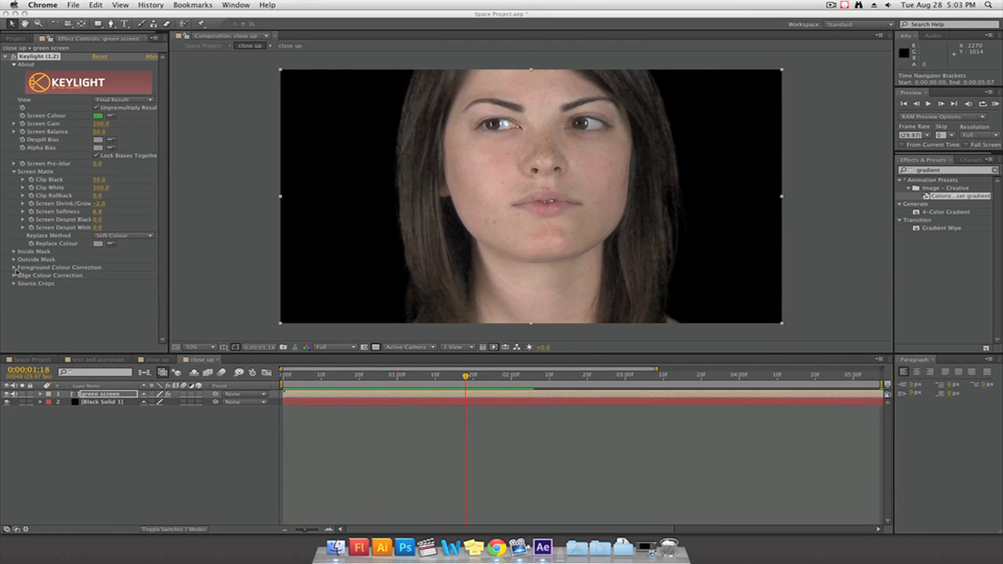
Enable Foreground Colour Correction in the green screen layer's Keylight effect
{"action": "left_click", "coordinate": [15, 271]}
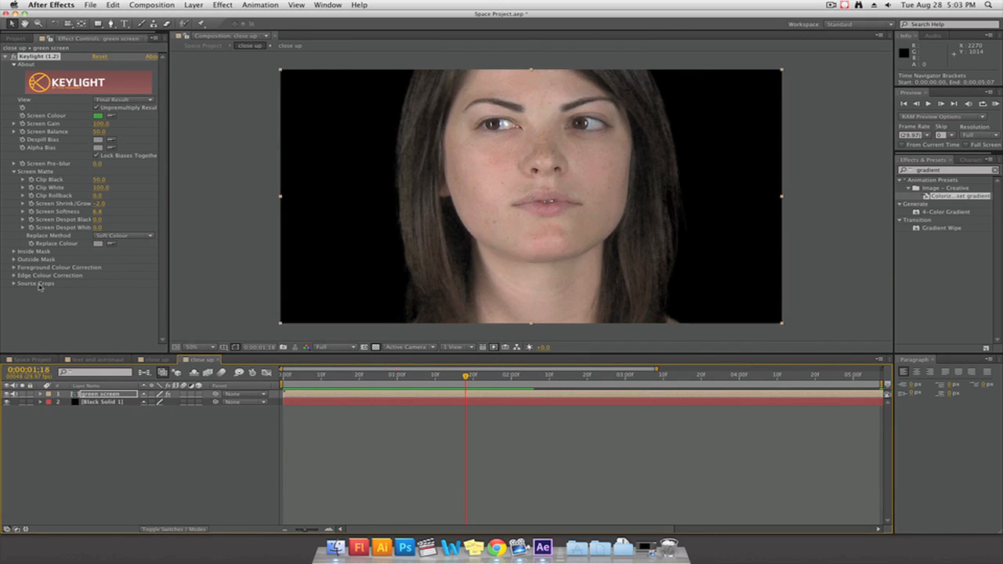
{"action": "left_click", "coordinate": [14, 267]}
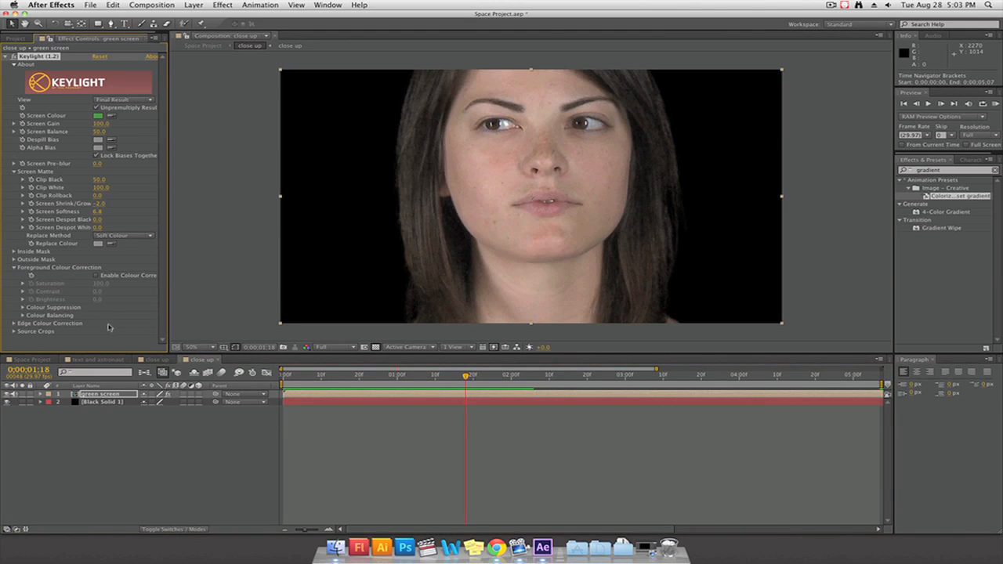
{"action": "left_click", "coordinate": [97, 276]}
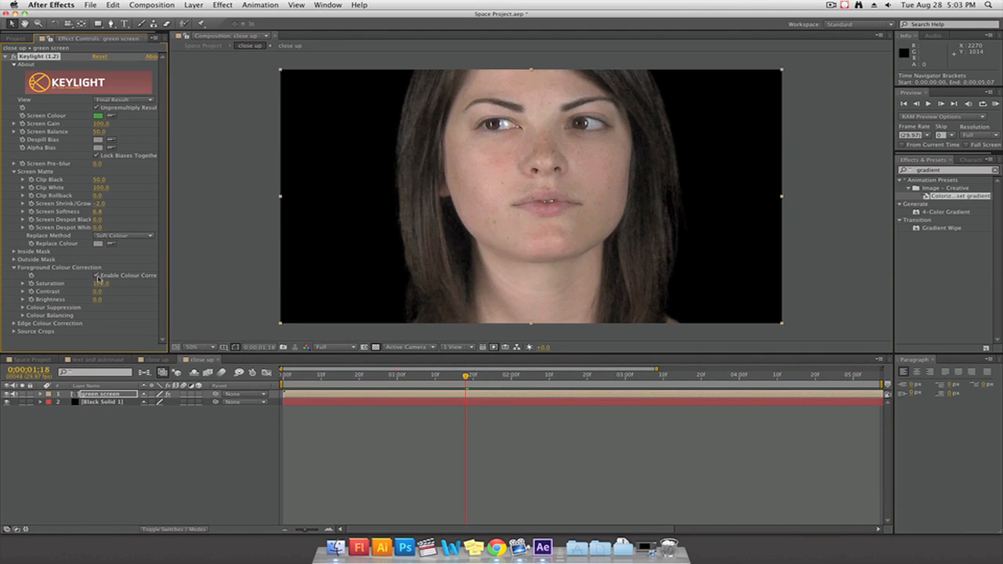
Try lowering and strongly raising Keylight's foreground Saturation on the green screen layer, and undo the change
{"action": "left_click_drag", "start_coordinate": [100, 283], "coordinate": [93, 284]}
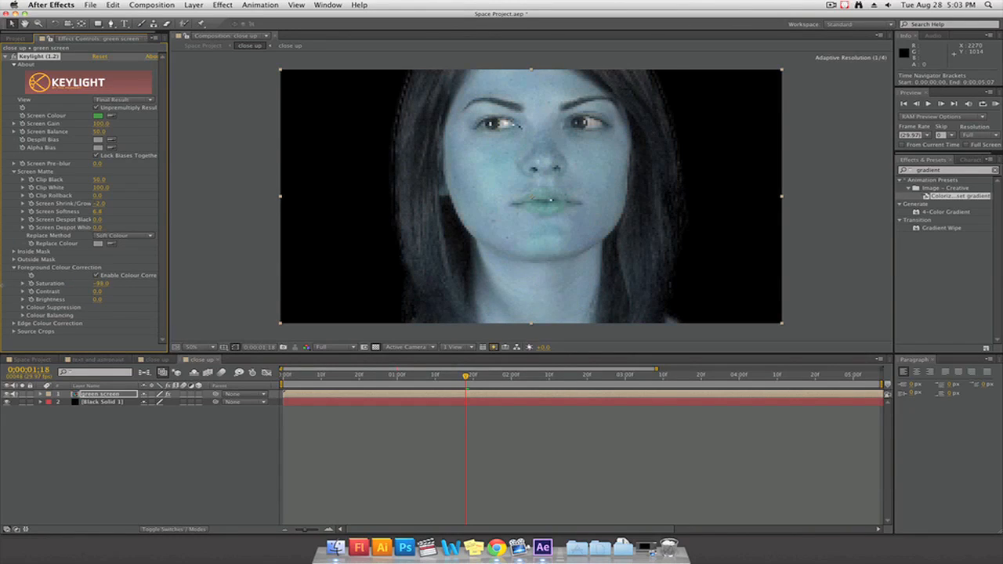
{"action": "left_click_drag", "start_coordinate": [100, 284], "coordinate": [144, 289]}
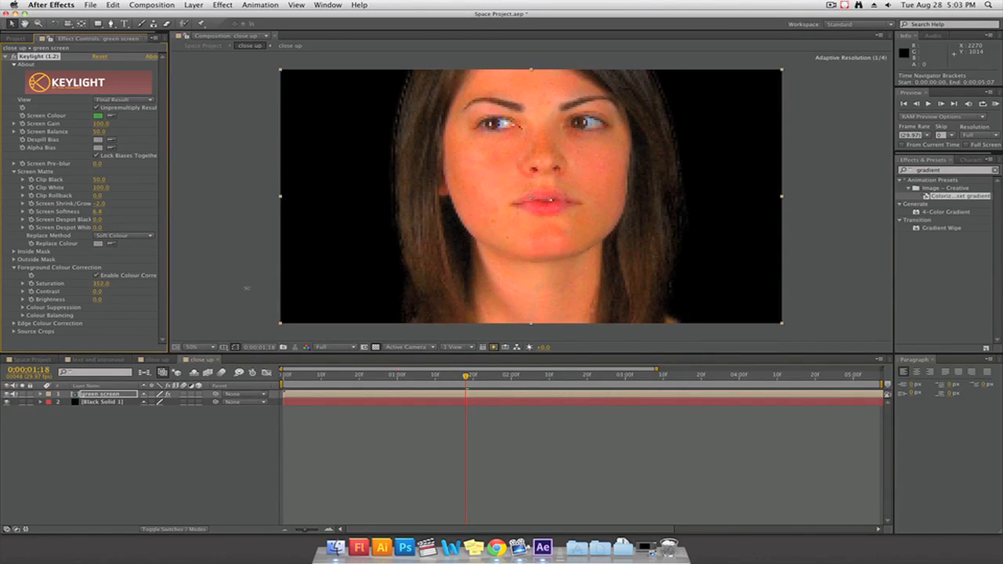
{"action": "left_click_drag", "start_coordinate": [247, 288], "coordinate": [251, 290]}
{"action": "key", "text": "super+z"}
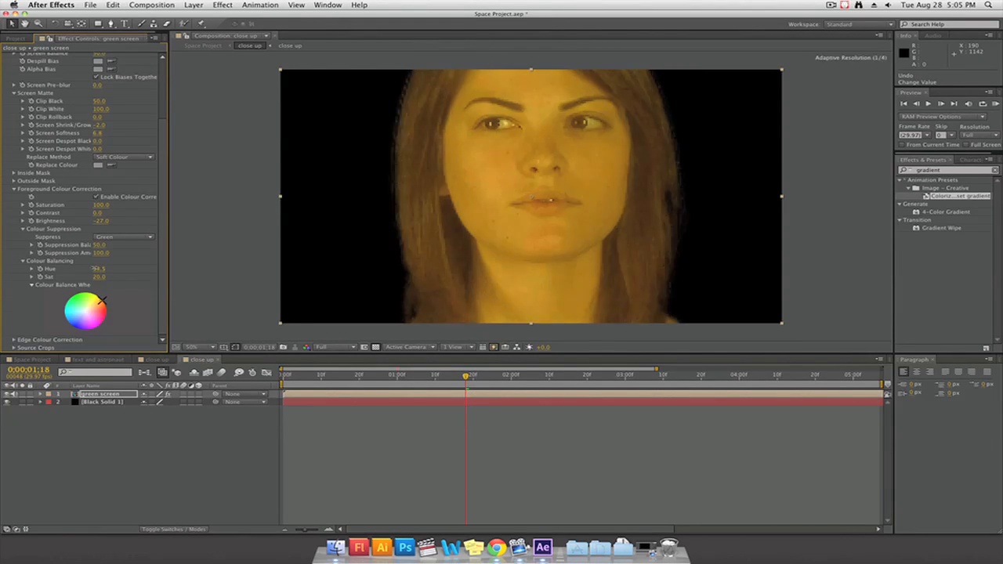
Set Keylight's Colour Balancing Hue to 43.5 and lower Sat to a faint warm tint on the green screen layer
{"action": "mouse_move", "coordinate": [98, 268]}
{"action": "left_mouse_down"}
{"action": "mouse_move", "coordinate": [76, 268]}
{"action": "mouse_move", "coordinate": [99, 283]}
{"action": "mouse_move", "coordinate": [19, 278]}
{"action": "left_mouse_up"}
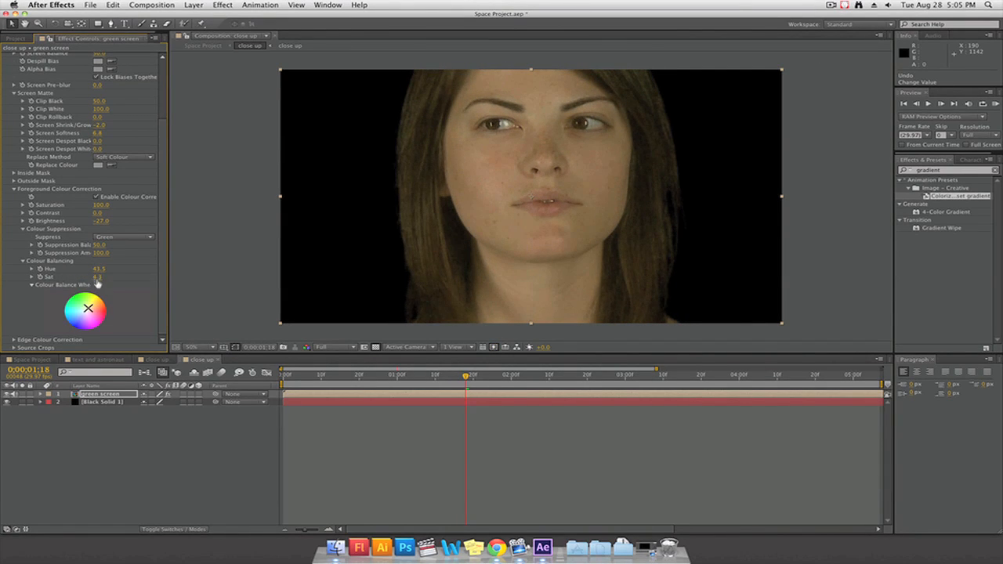
{"action": "left_click_drag", "start_coordinate": [97, 277], "coordinate": [82, 278]}
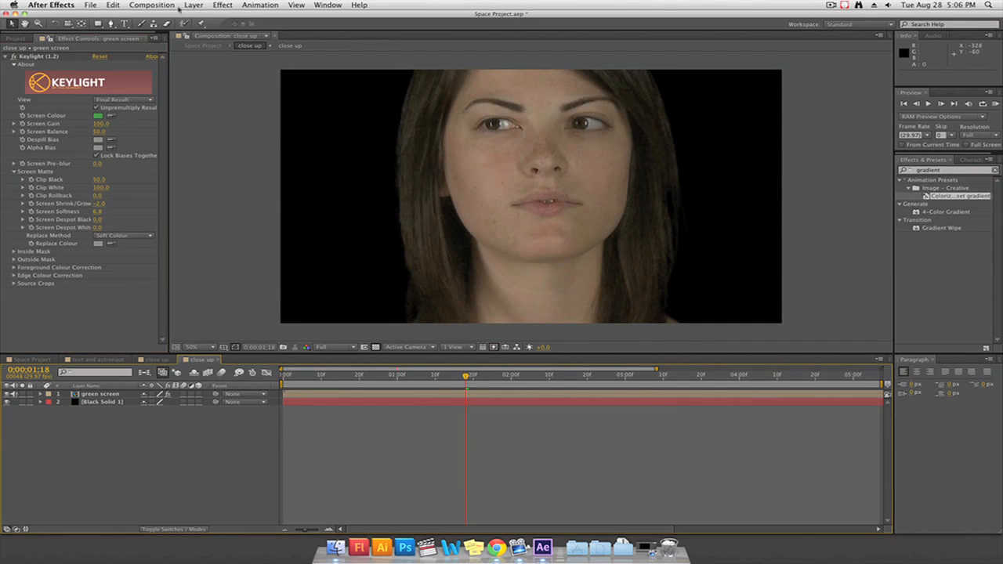
Create a new square yellow solid of 1080 × 1080 px in the close up composition
{"action": "left_click", "coordinate": [117, 4]}
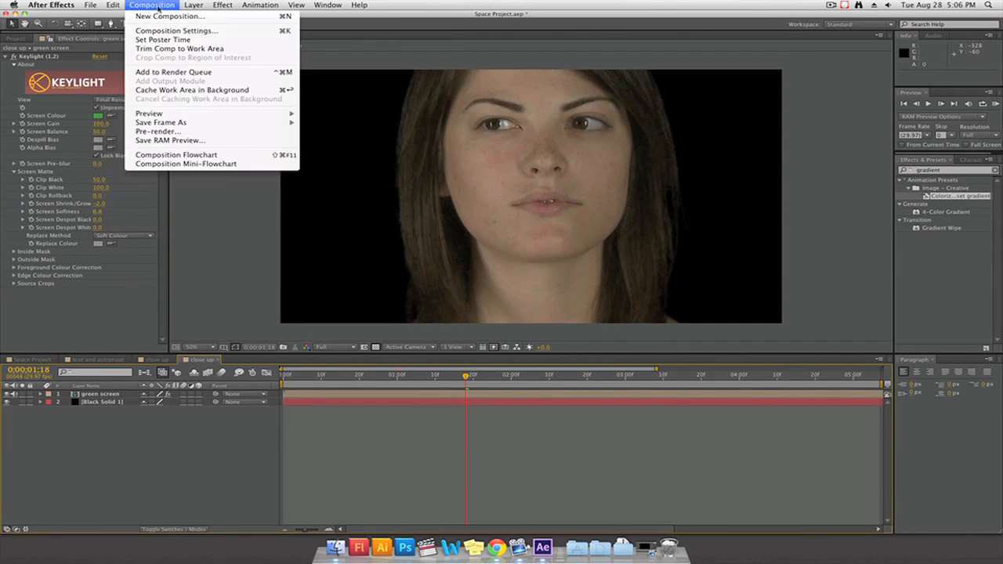
{"action": "mouse_move", "coordinate": [192, 6]}
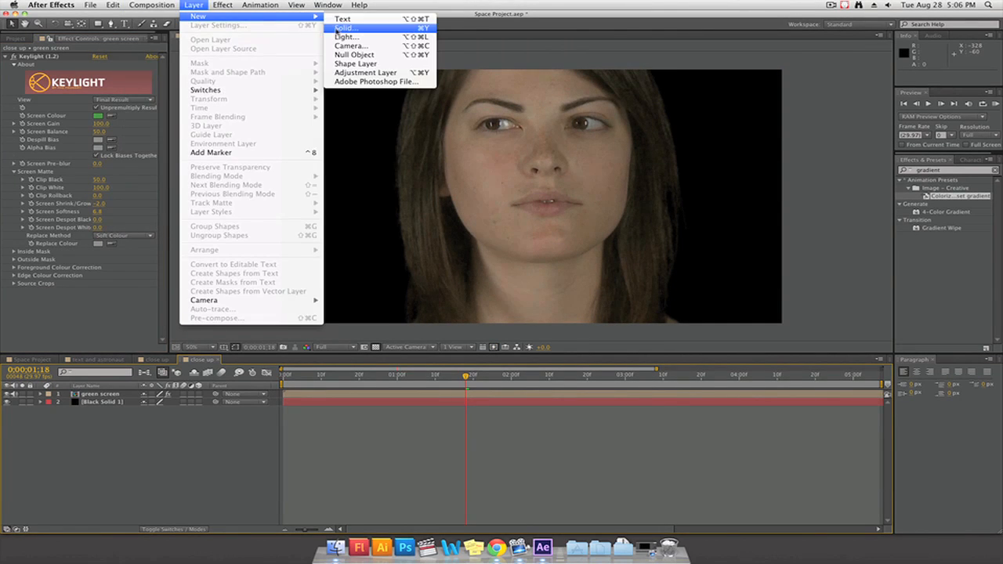
{"action": "left_click", "coordinate": [337, 29]}
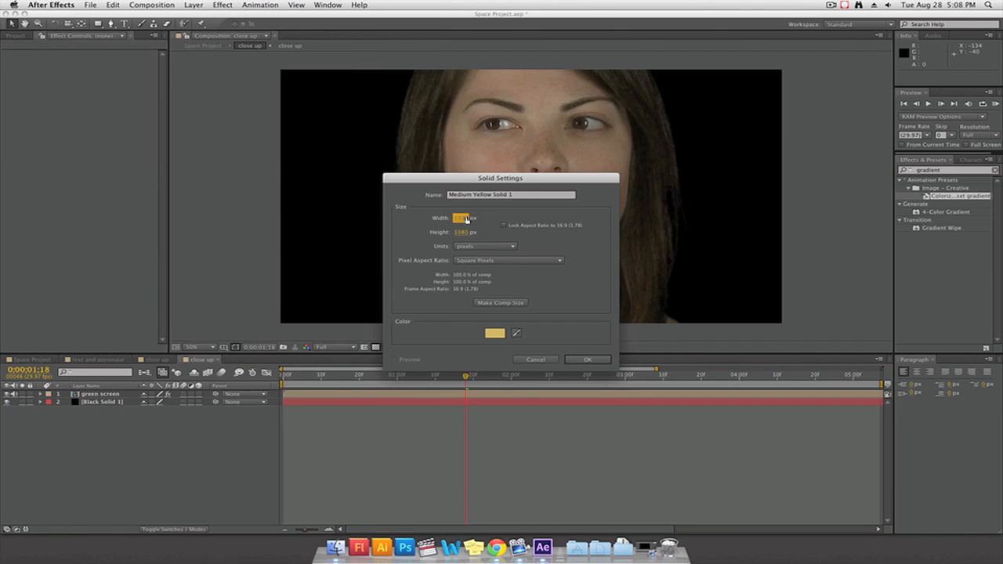
{"action": "left_click", "coordinate": [480, 218]}
{"action": "type", "text": "1080"}
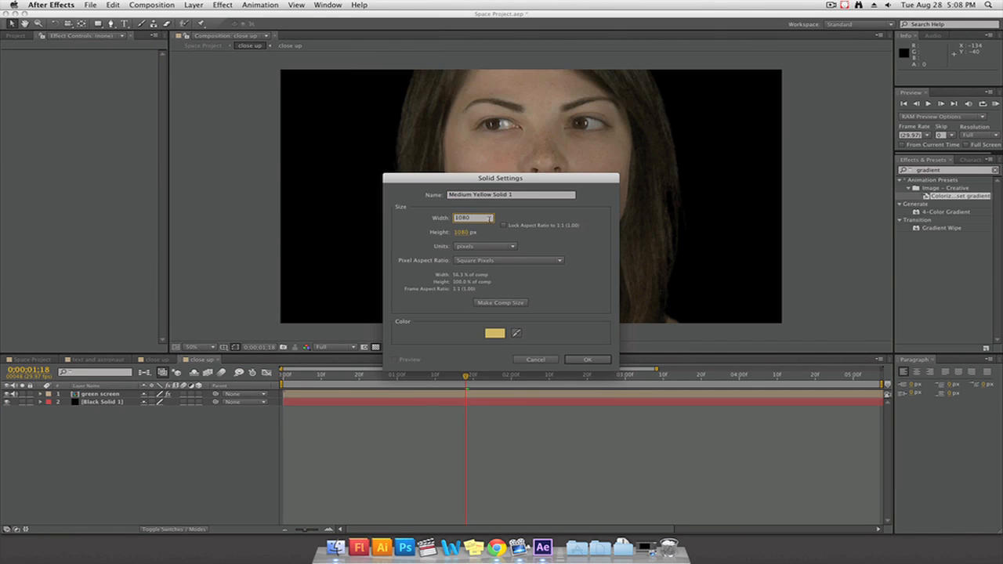
{"action": "left_click", "coordinate": [587, 359]}
Apply the Grid effect to the yellow solid and set the grid colour to pale yellow F3EEA5
{"action": "left_click", "coordinate": [222, 4]}
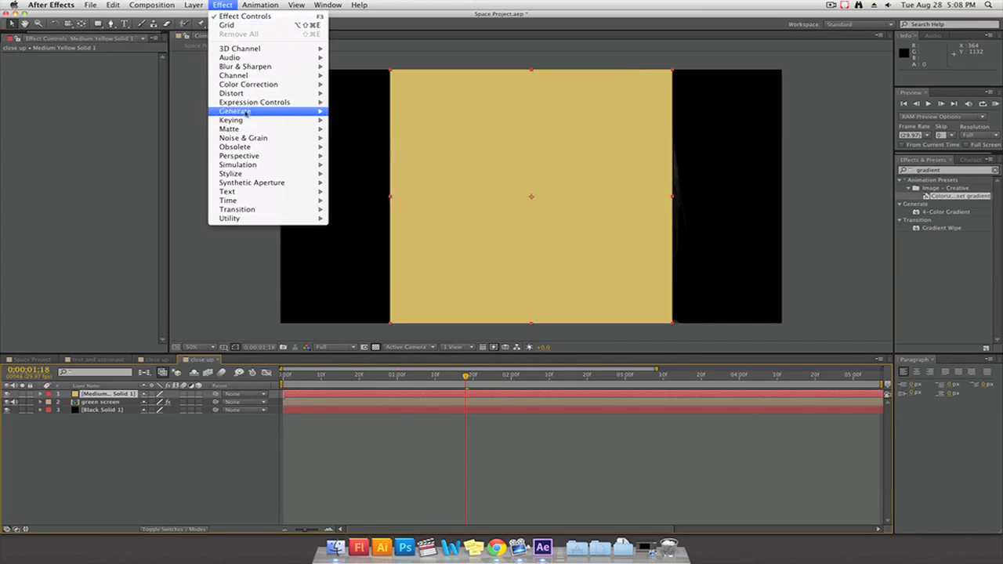
{"action": "mouse_move", "coordinate": [295, 112]}
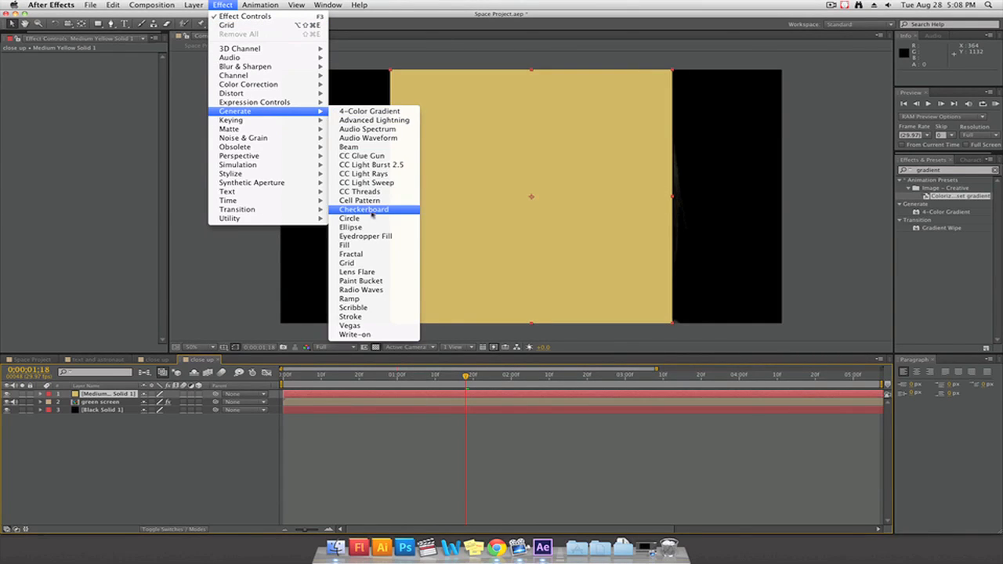
{"action": "left_click", "coordinate": [360, 263]}
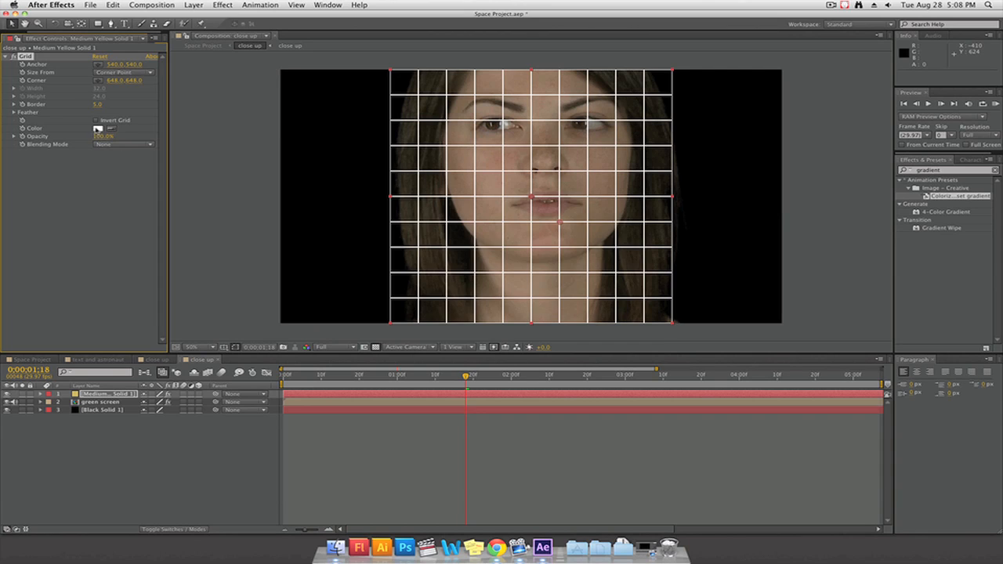
{"action": "left_click", "coordinate": [98, 129]}
{"action": "left_click_drag", "start_coordinate": [537, 327], "coordinate": [538, 321]}
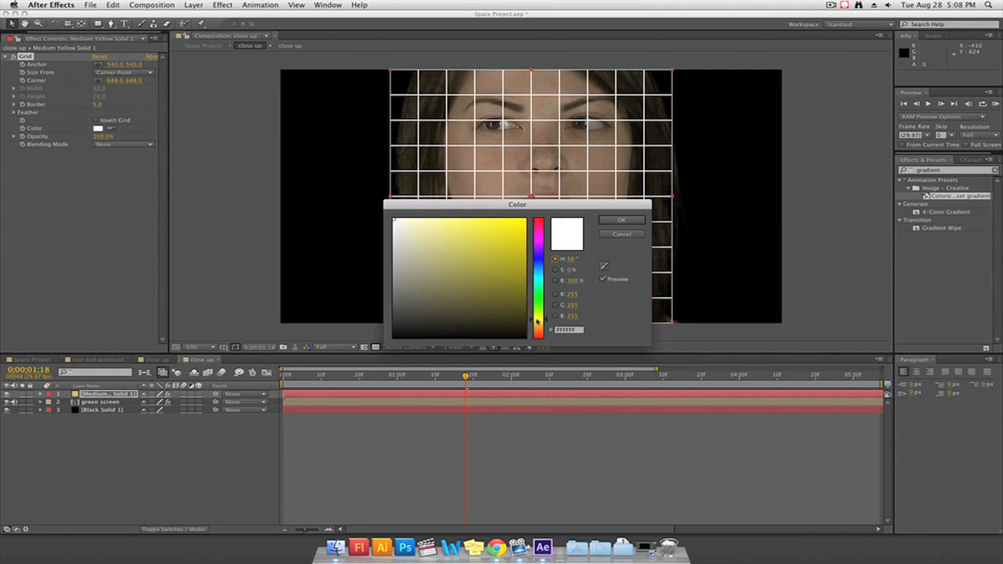
{"action": "left_click_drag", "start_coordinate": [441, 240], "coordinate": [436, 224]}
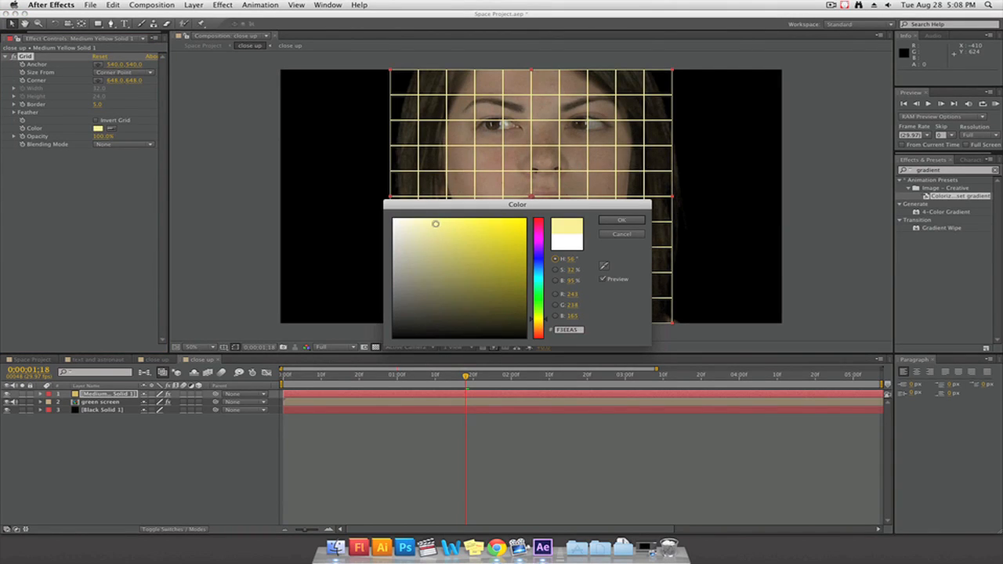
{"action": "left_click", "coordinate": [621, 220]}
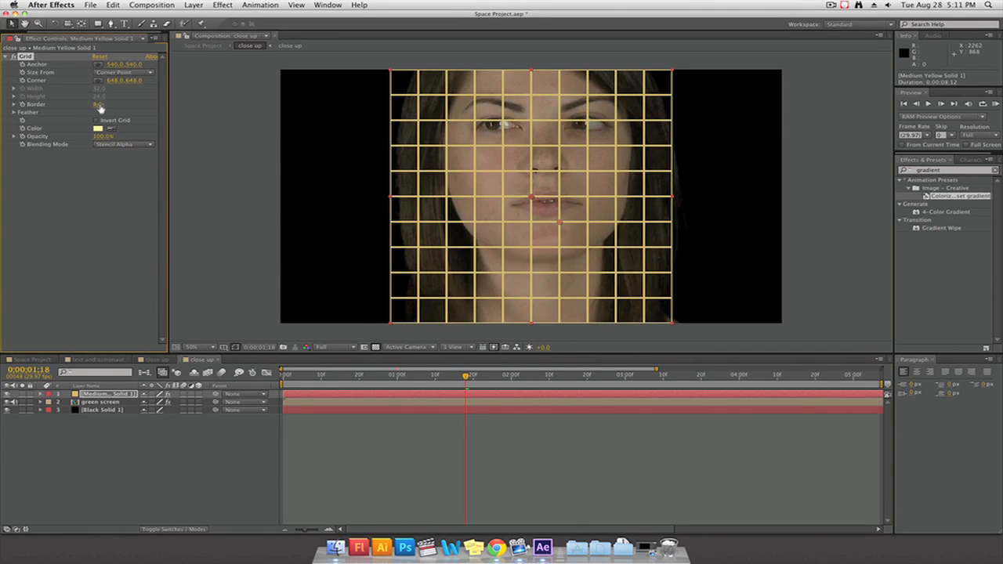
Duplicate the Grid effect and dash the lines by setting the copy to Border 59, Stencil Alpha blending and Corner 748, 652
{"action": "key", "text": "super+d"}
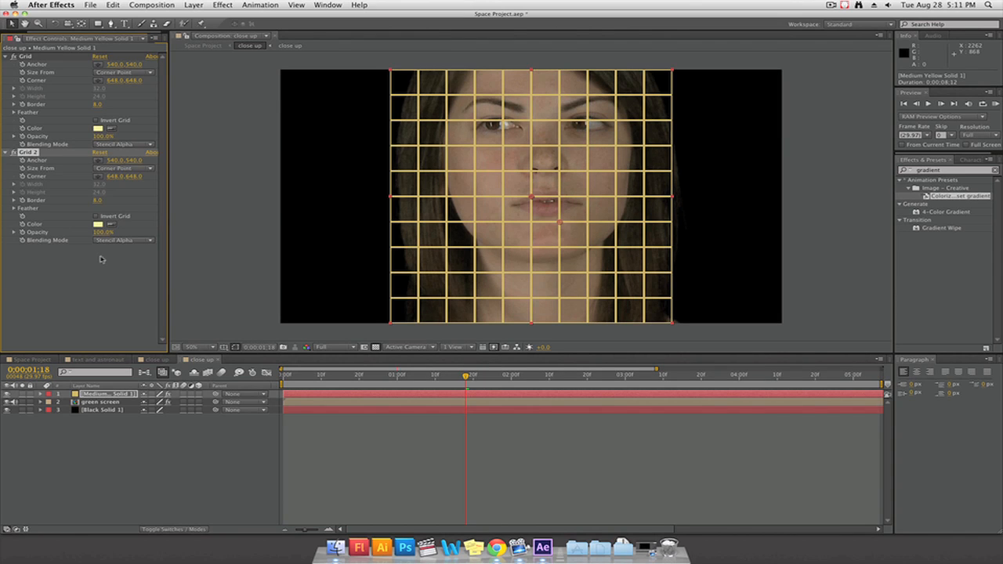
{"action": "left_click_drag", "start_coordinate": [97, 201], "coordinate": [62, 200]}
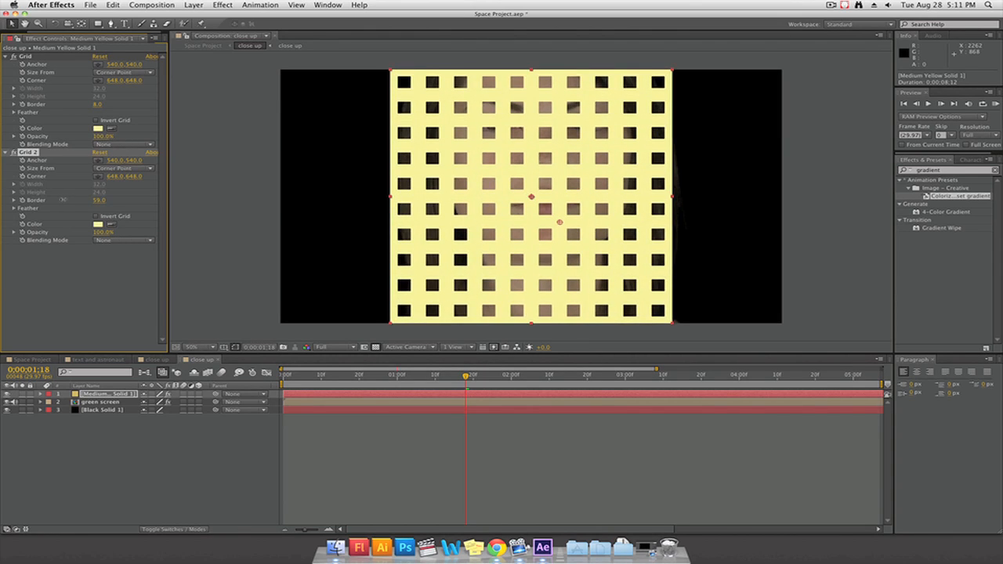
{"action": "left_click", "coordinate": [123, 240]}
{"action": "left_click", "coordinate": [122, 272]}
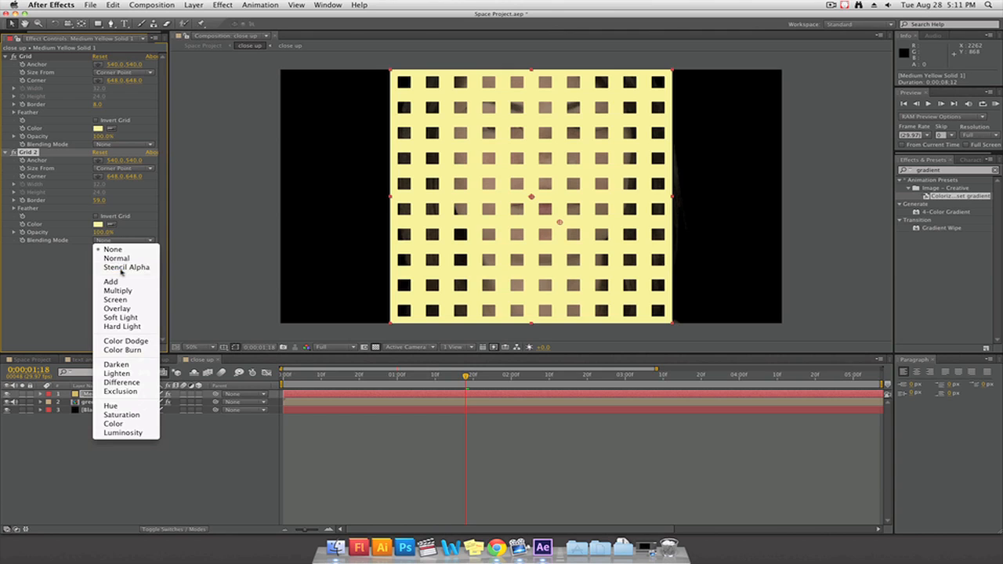
{"action": "left_click_drag", "start_coordinate": [559, 224], "coordinate": [550, 218]}
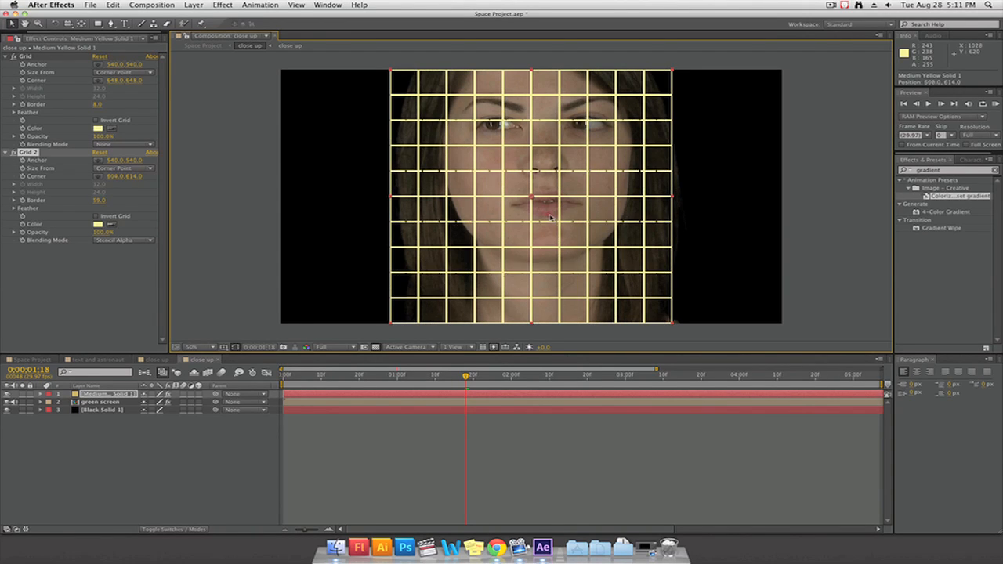
{"action": "left_click_drag", "start_coordinate": [551, 218], "coordinate": [584, 224]}
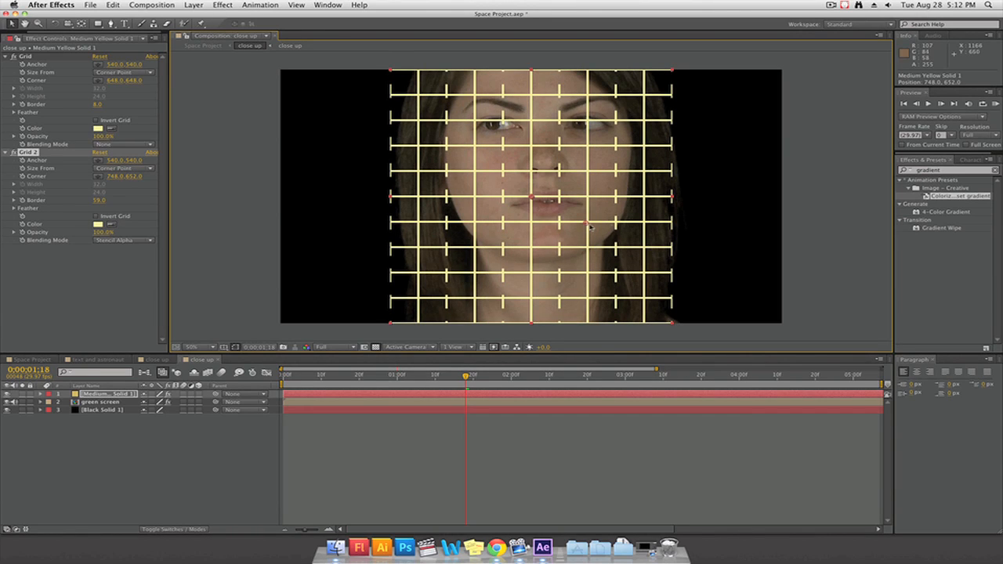
Make the yellow grid solid a 3D layer
{"action": "left_click", "coordinate": [108, 395]}
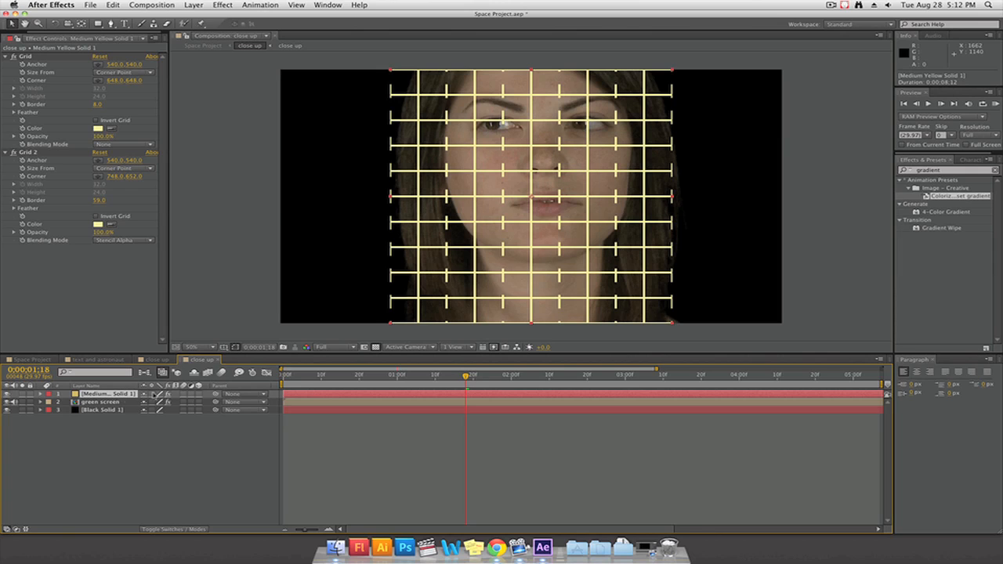
{"action": "left_click", "coordinate": [199, 394]}
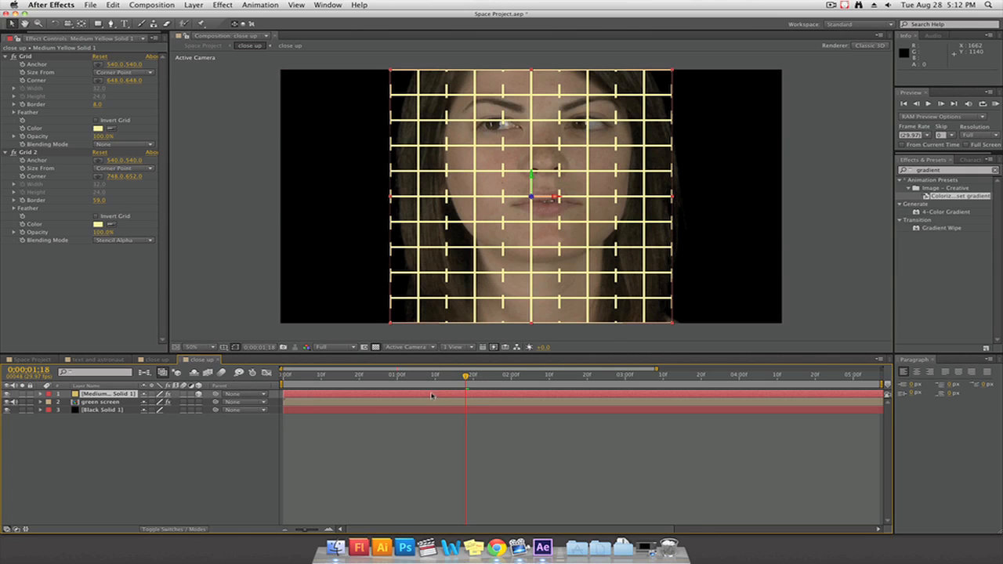
Try shifting the grid solid slightly along its X axis, and undo the move
{"action": "left_click_drag", "start_coordinate": [550, 200], "coordinate": [549, 197]}
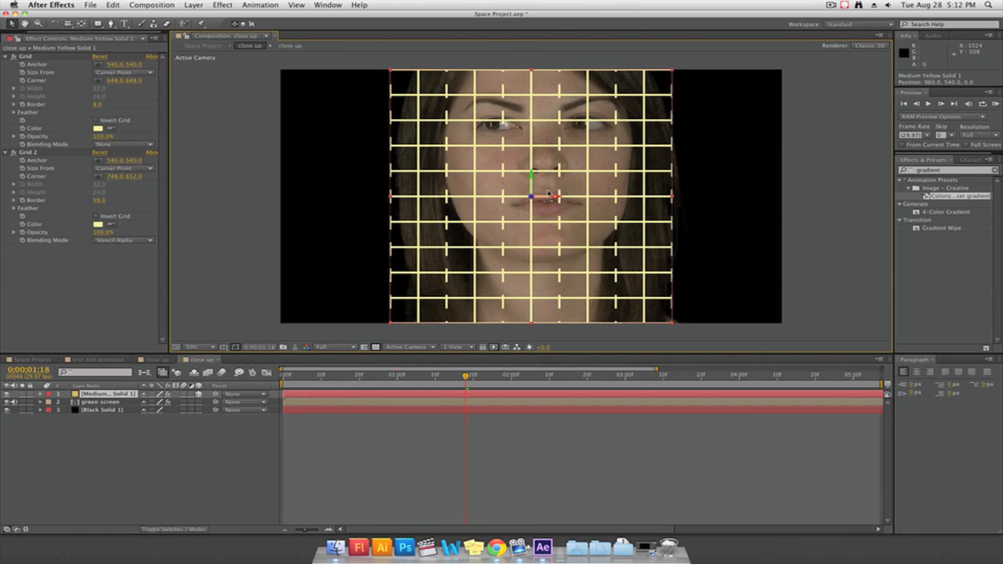
{"action": "left_click_drag", "start_coordinate": [550, 201], "coordinate": [547, 196]}
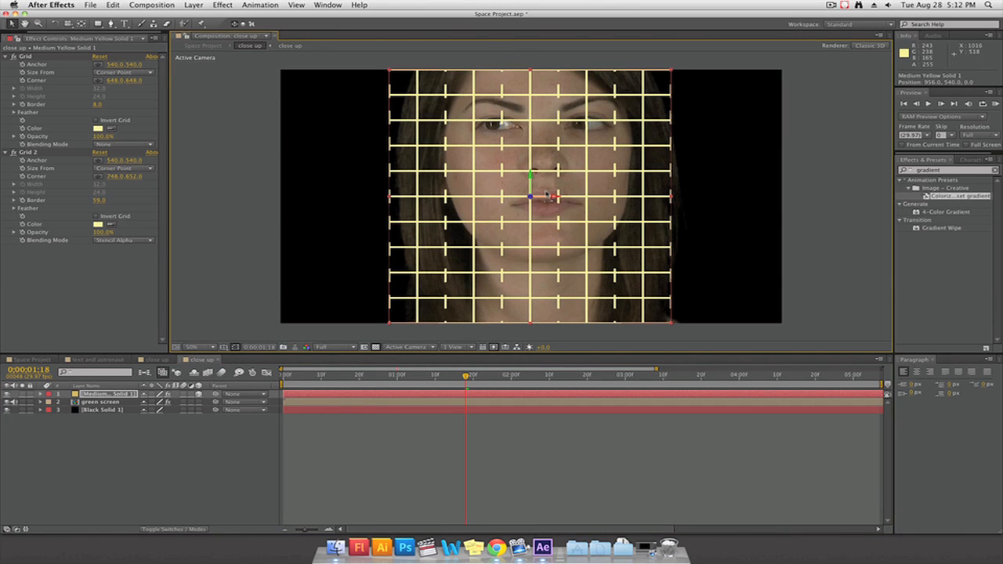
{"action": "key", "text": "super+z"}
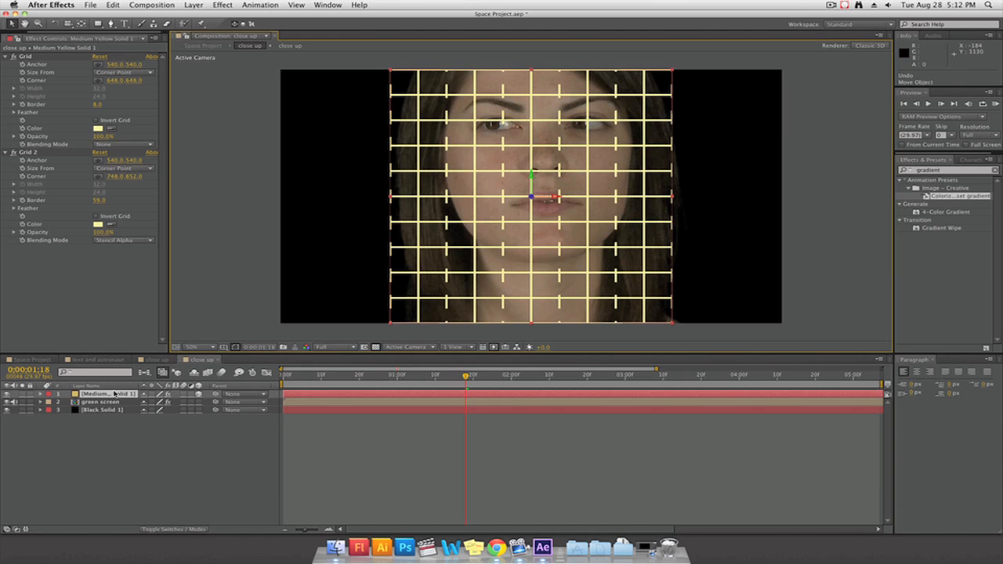
Set the grid solid's X Rotation to 94° and move it down and closer as a floor across the woman's neck
{"action": "left_click", "coordinate": [115, 394]}
{"action": "key", "text": "r"}
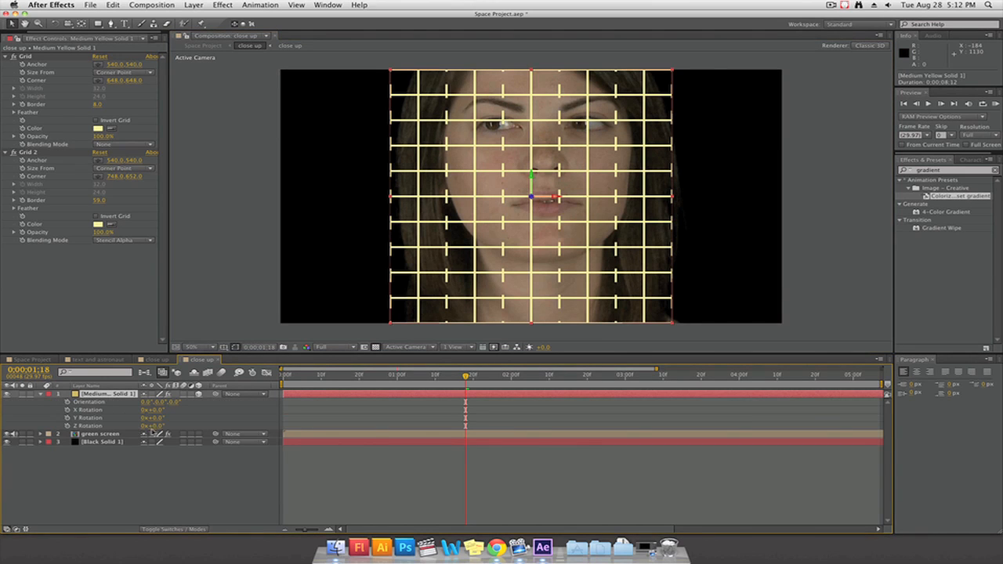
{"action": "left_click_drag", "start_coordinate": [551, 198], "coordinate": [547, 195]}
{"action": "key", "text": "super+z"}
{"action": "left_click_drag", "start_coordinate": [163, 410], "coordinate": [191, 409]}
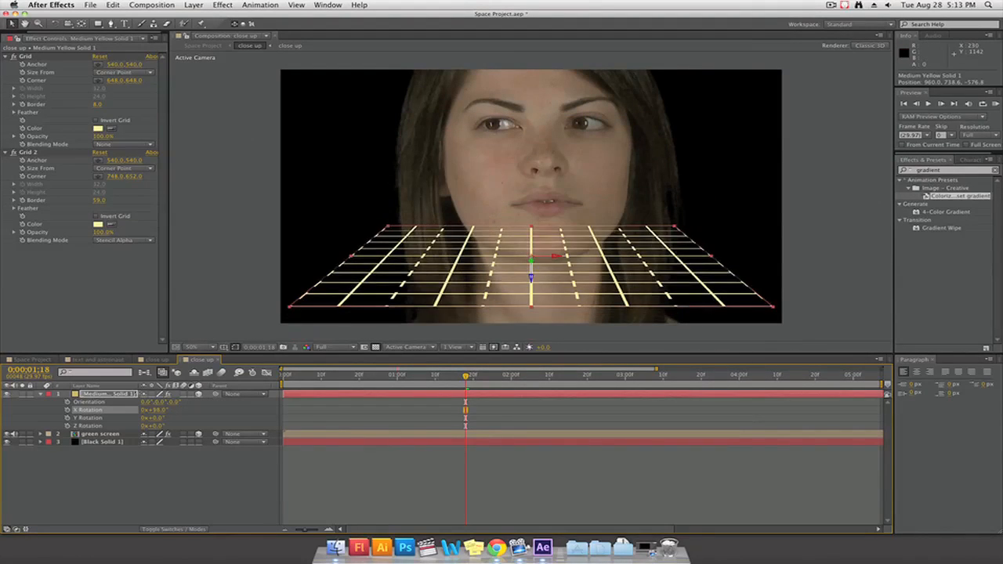
{"action": "mouse_move", "coordinate": [138, 393]}
{"action": "left_mouse_down"}
{"action": "mouse_move", "coordinate": [121, 393]}
{"action": "mouse_move", "coordinate": [135, 394]}
{"action": "left_mouse_up"}
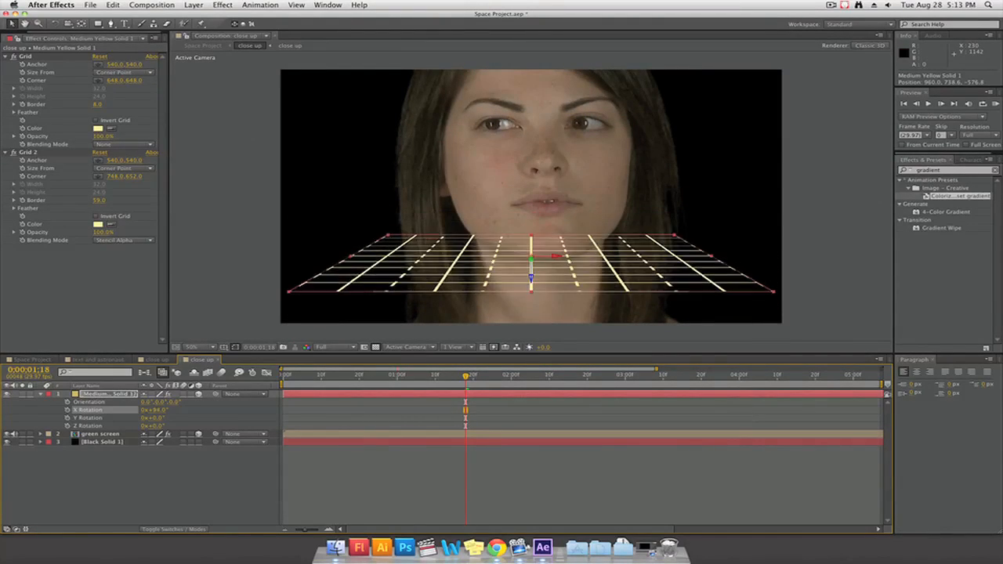
{"action": "left_click_drag", "start_coordinate": [531, 260], "coordinate": [572, 334]}
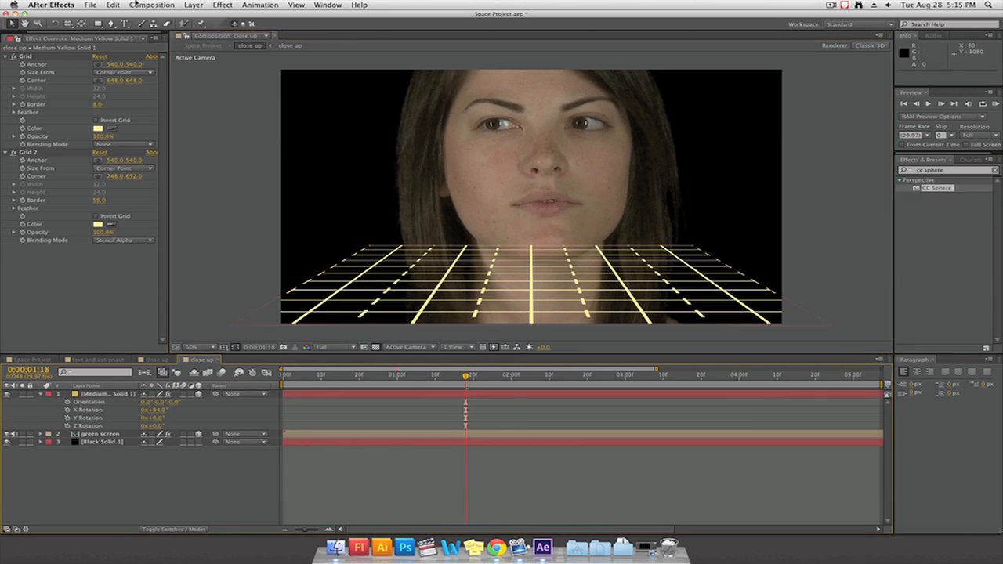
Add metal texture.jpeg from the project's Images folder to the close up composition, directly beneath the green screen layer
{"action": "left_click", "coordinate": [152, 5]}
{"action": "mouse_move", "coordinate": [324, 6]}
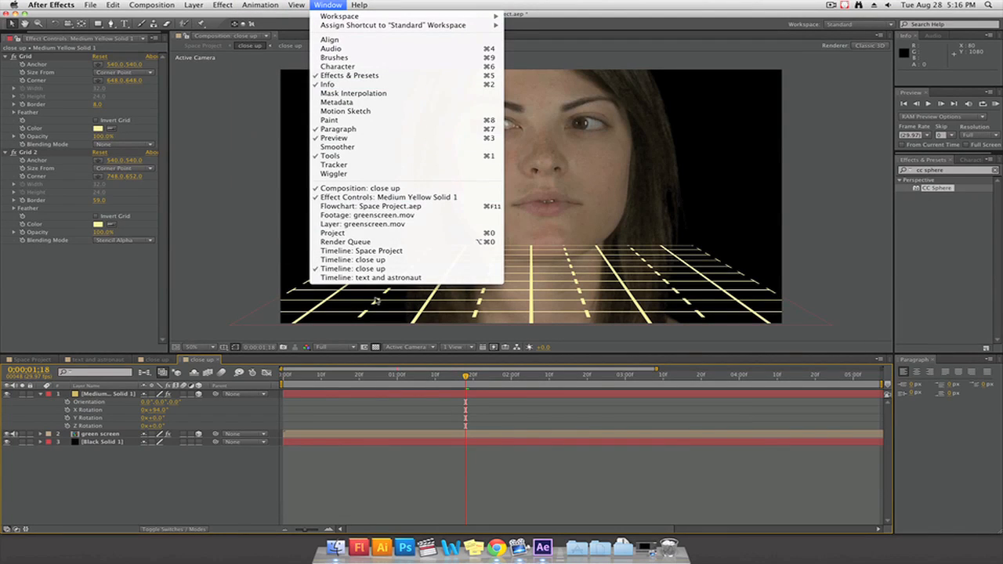
{"action": "left_click", "coordinate": [337, 233]}
{"action": "left_click", "coordinate": [41, 166]}
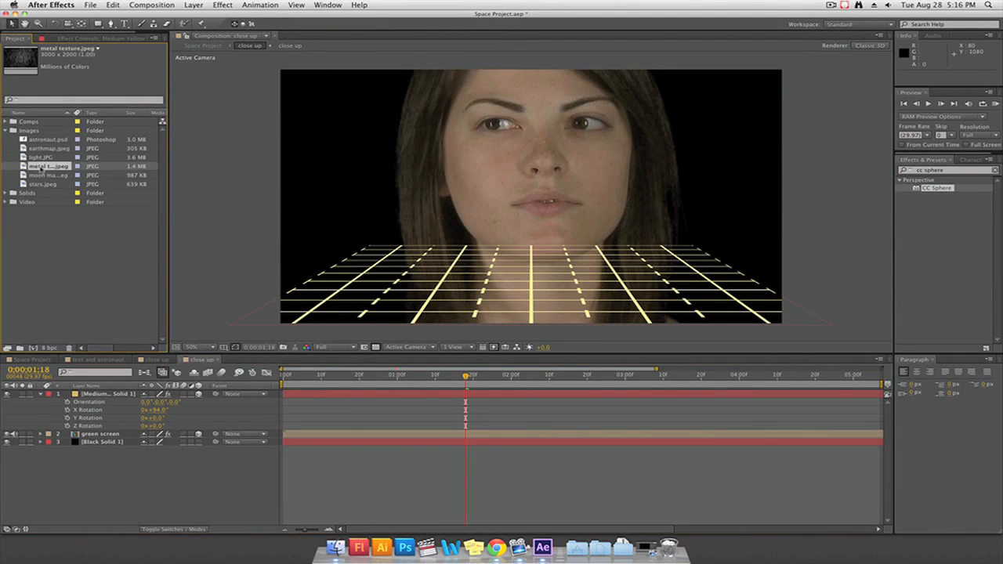
{"action": "left_click_drag", "start_coordinate": [44, 185], "coordinate": [106, 442]}
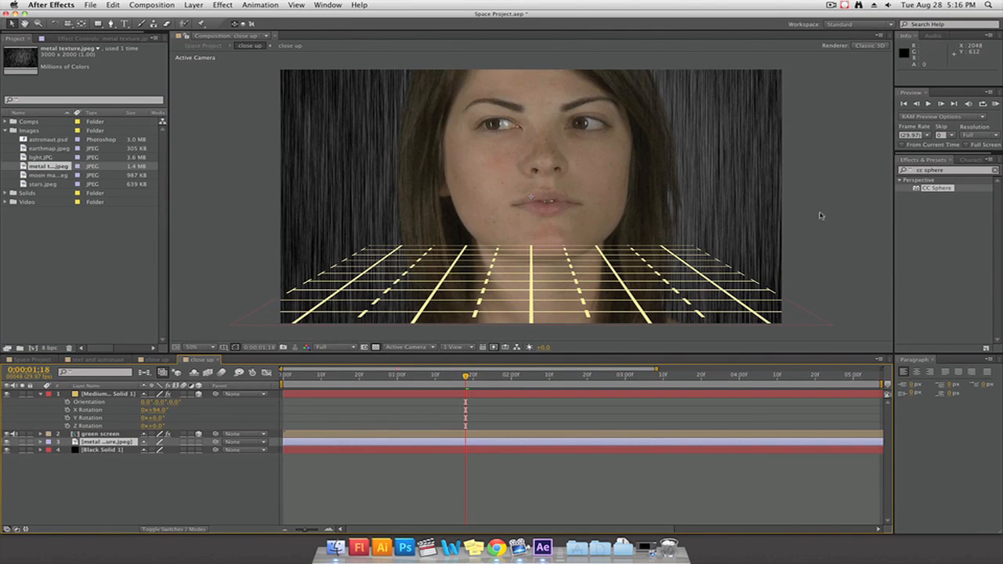
Apply CC Sphere to the metal texture layer with Render set to Inside, hiding the grid and green screen layers
{"action": "left_click_drag", "start_coordinate": [927, 192], "coordinate": [101, 445]}
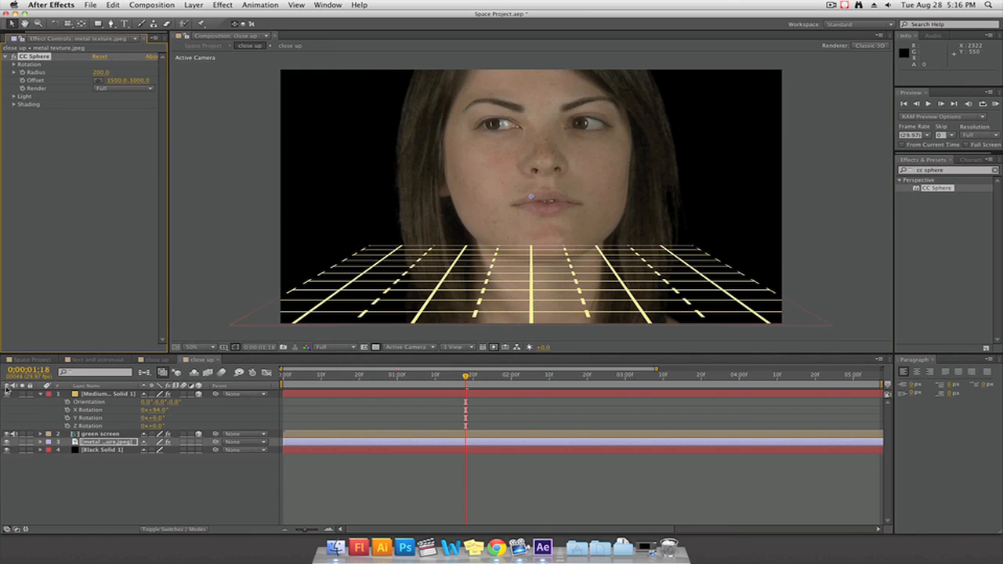
{"action": "left_click", "coordinate": [7, 394]}
{"action": "left_click", "coordinate": [7, 433]}
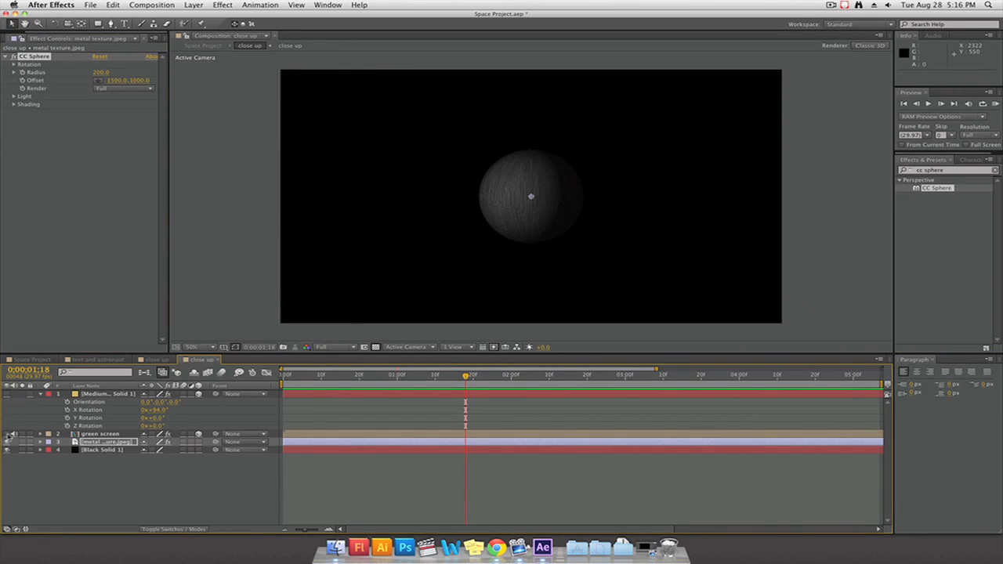
{"action": "left_click", "coordinate": [117, 86]}
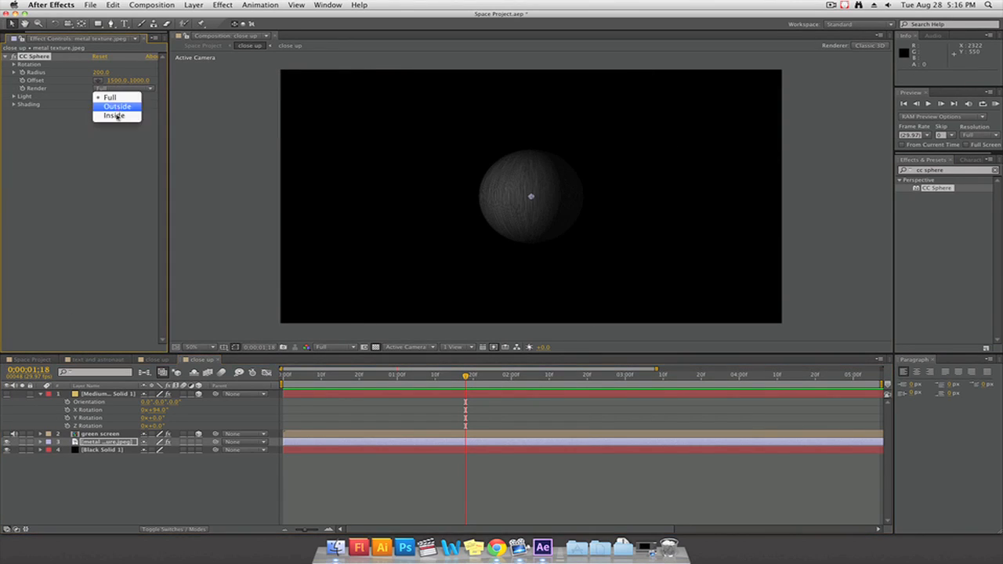
{"action": "left_click", "coordinate": [117, 114]}
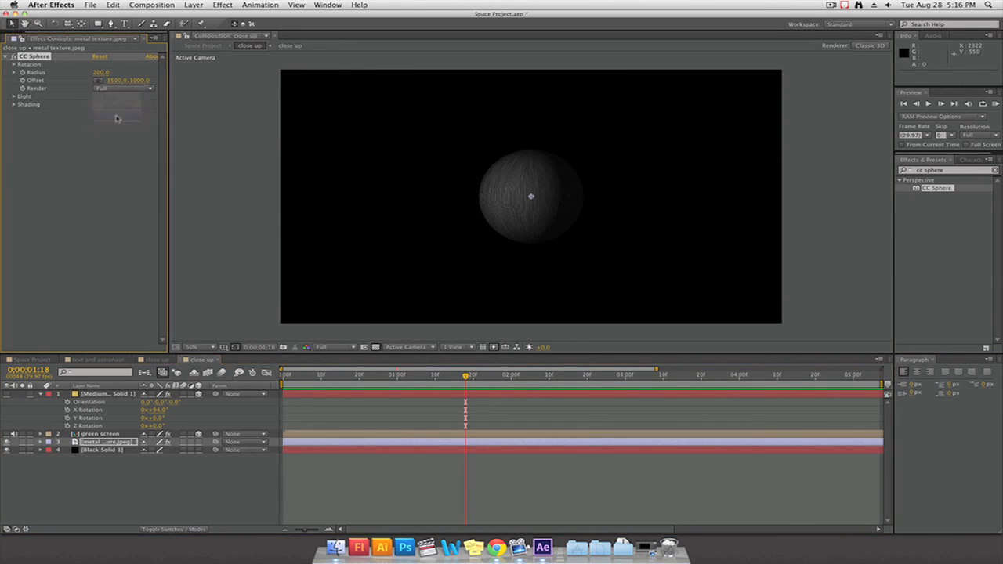
Adjust the metal texture's CC Sphere to Radius 1071, Rotation X -109° and Y 334°, and Light Direction -1x-183°
{"action": "left_click", "coordinate": [12, 104]}
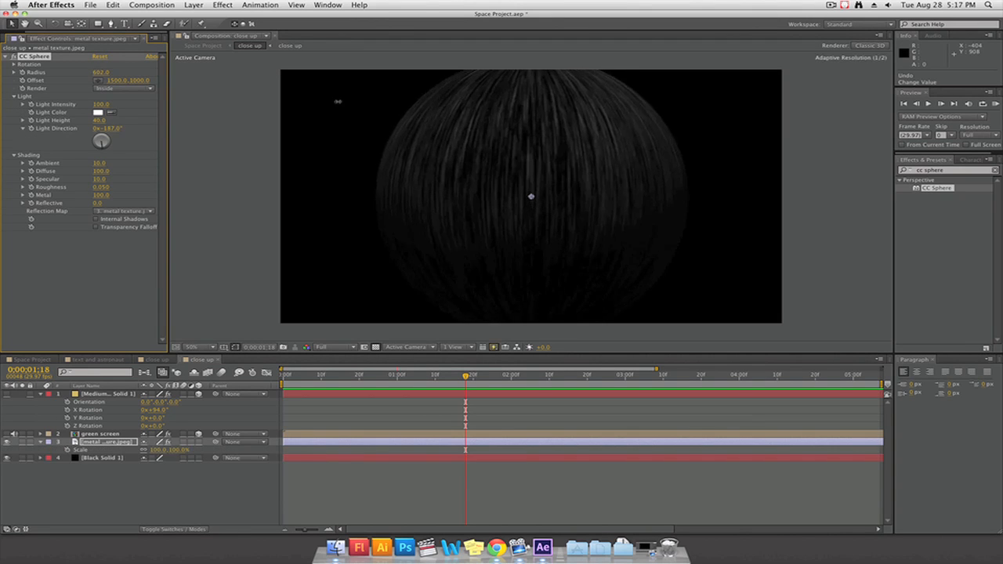
{"action": "left_click_drag", "start_coordinate": [335, 99], "coordinate": [531, 112]}
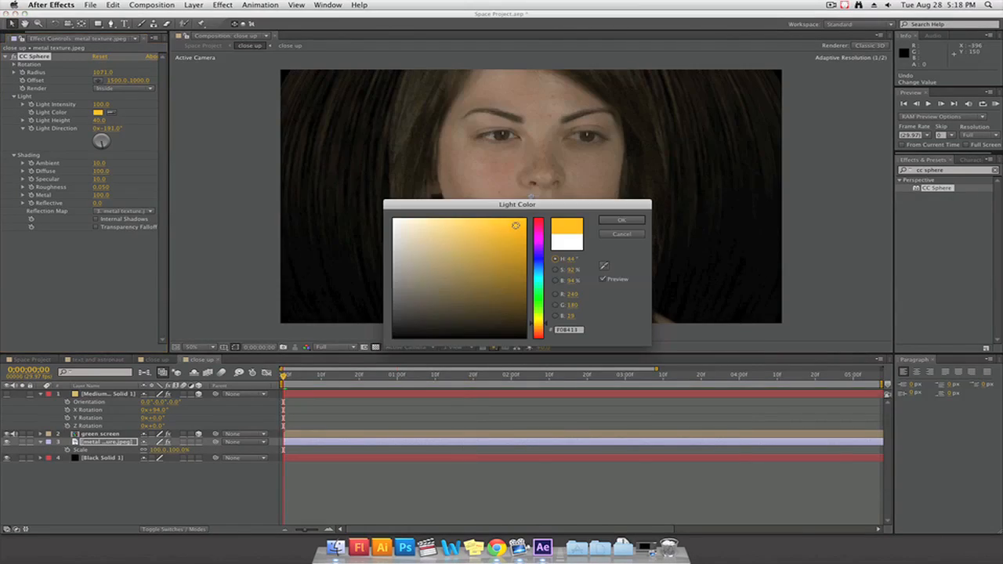
{"action": "left_click_drag", "start_coordinate": [515, 225], "coordinate": [460, 229]}
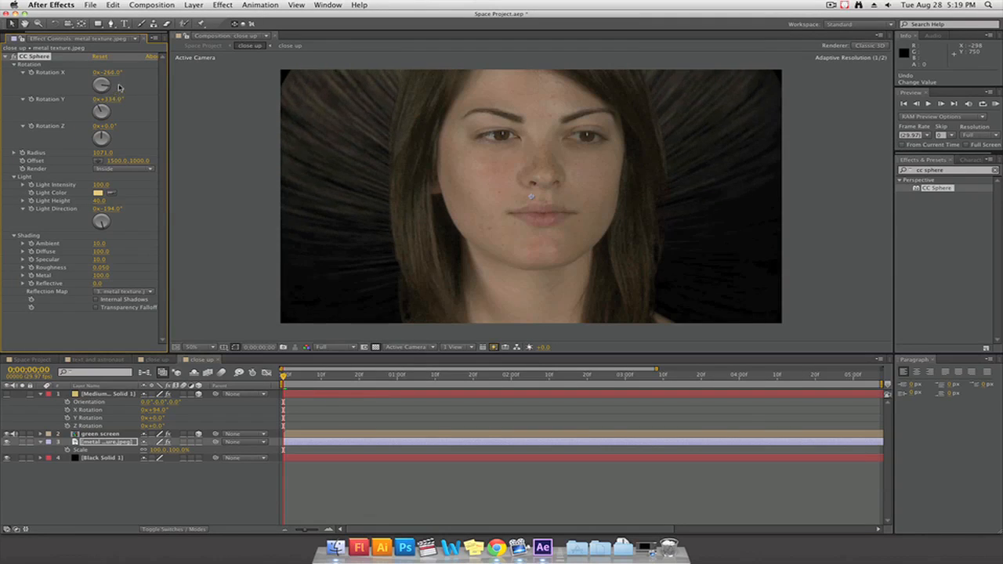
{"action": "mouse_move", "coordinate": [119, 87]}
{"action": "left_mouse_down"}
{"action": "mouse_move", "coordinate": [127, 81]}
{"action": "mouse_move", "coordinate": [85, 108]}
{"action": "left_mouse_up"}
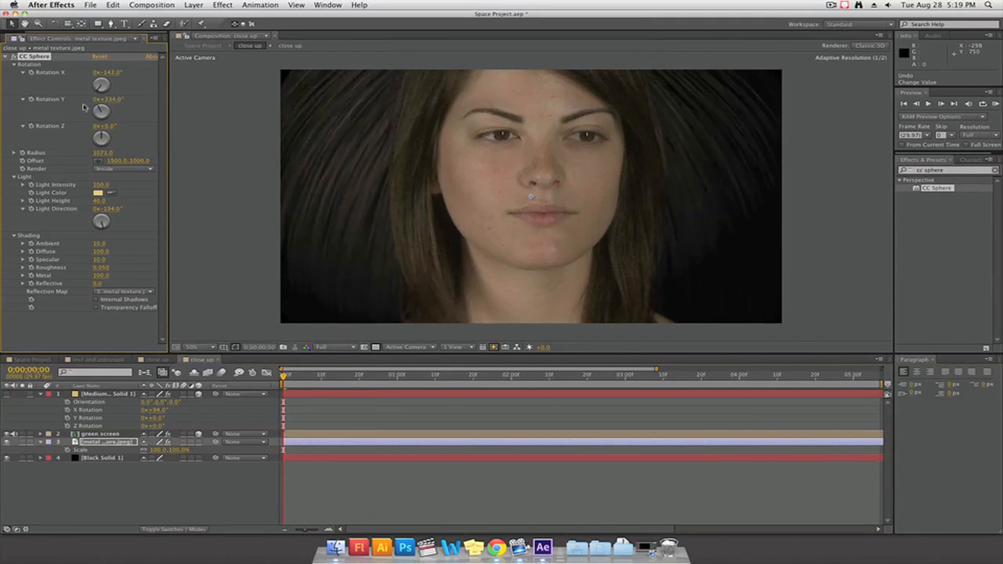
{"action": "mouse_move", "coordinate": [101, 231]}
{"action": "left_mouse_down"}
{"action": "mouse_move", "coordinate": [94, 229]}
{"action": "mouse_move", "coordinate": [110, 231]}
{"action": "mouse_move", "coordinate": [116, 212]}
{"action": "mouse_move", "coordinate": [91, 227]}
{"action": "mouse_move", "coordinate": [102, 236]}
{"action": "left_mouse_up"}
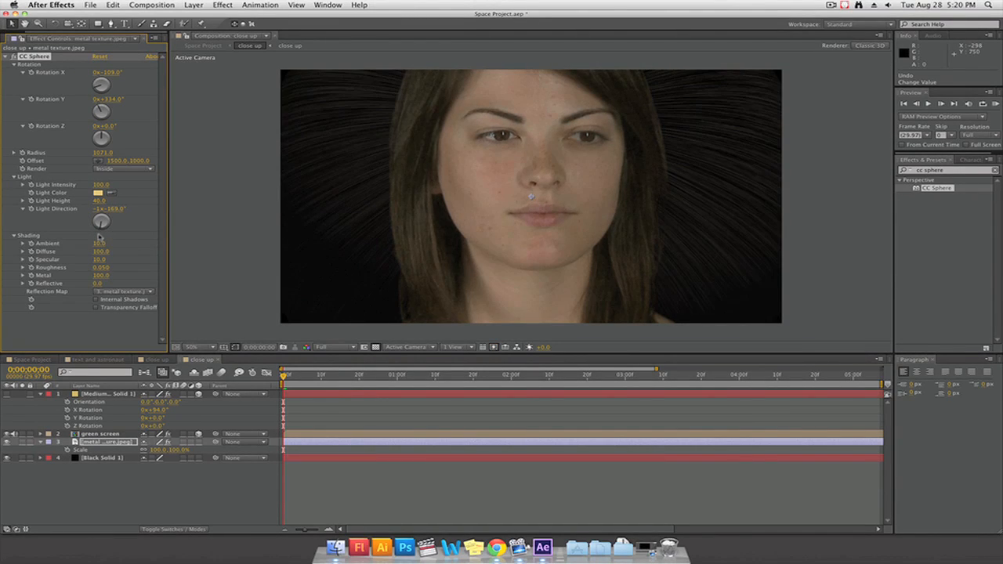
{"action": "left_click_drag", "start_coordinate": [102, 226], "coordinate": [103, 231]}
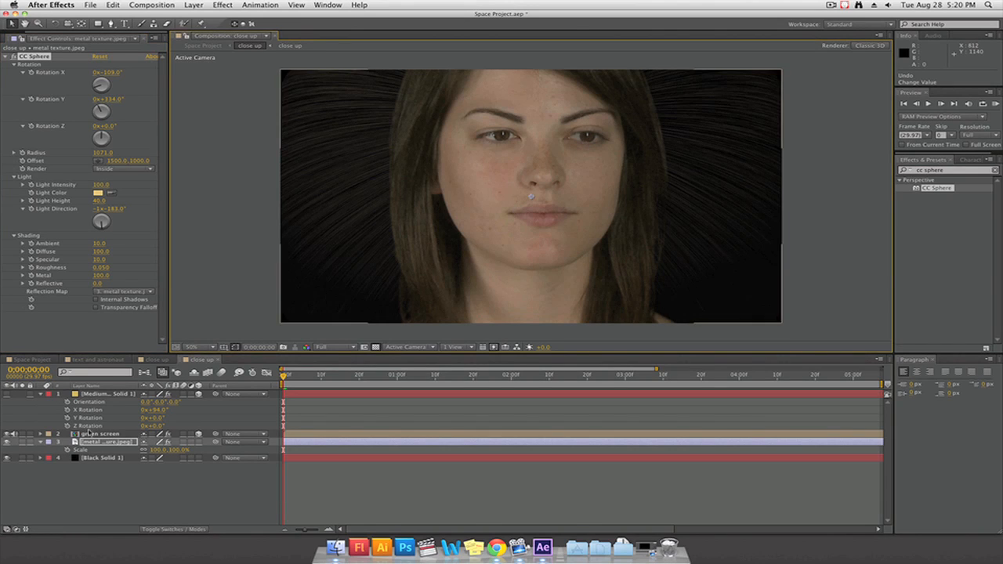
Show the grid layer again and duplicate Black Solid 1, placing the copy directly above the green screen layer
{"action": "left_click", "coordinate": [8, 394]}
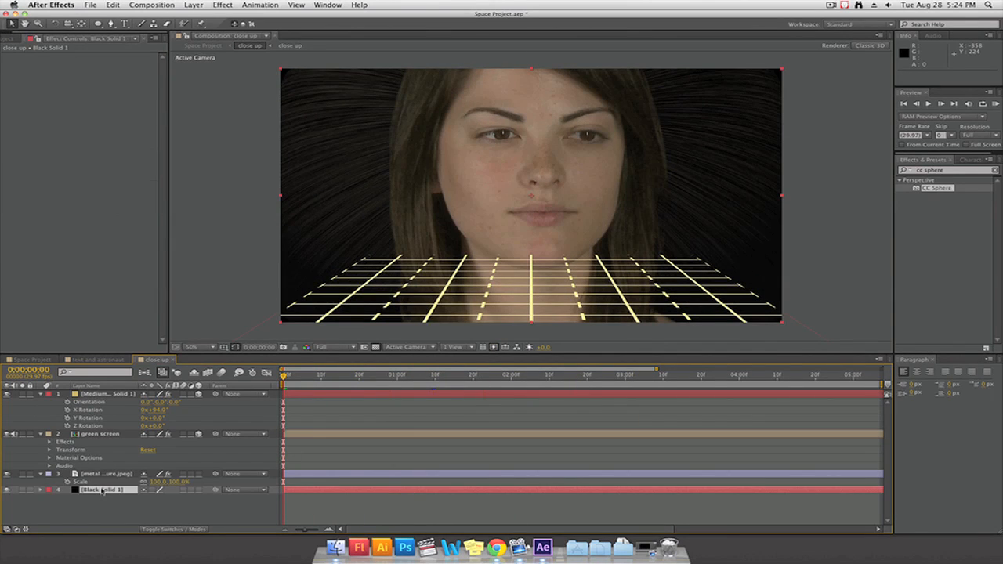
{"action": "key", "text": "ctrl+d"}
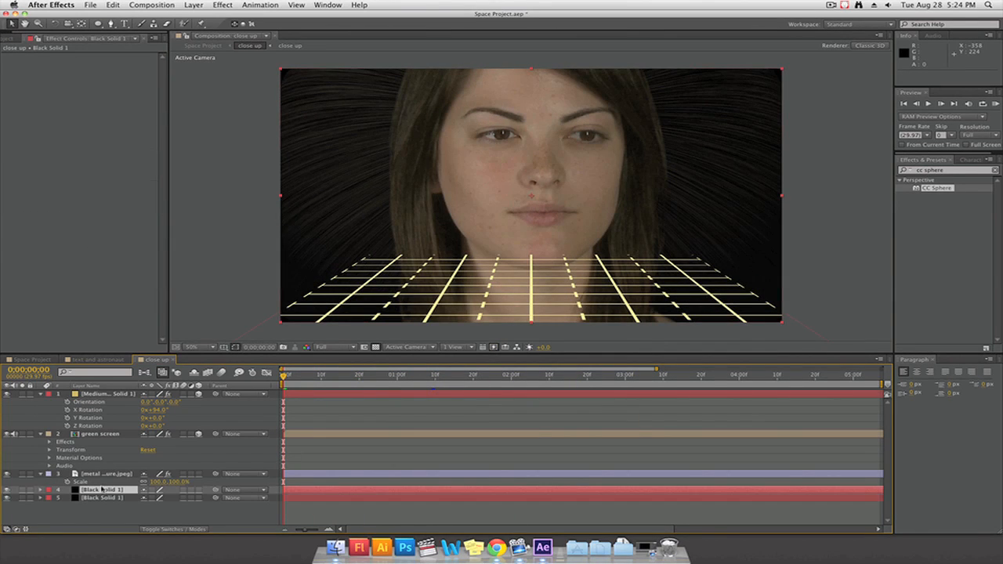
{"action": "left_click_drag", "start_coordinate": [102, 491], "coordinate": [98, 433]}
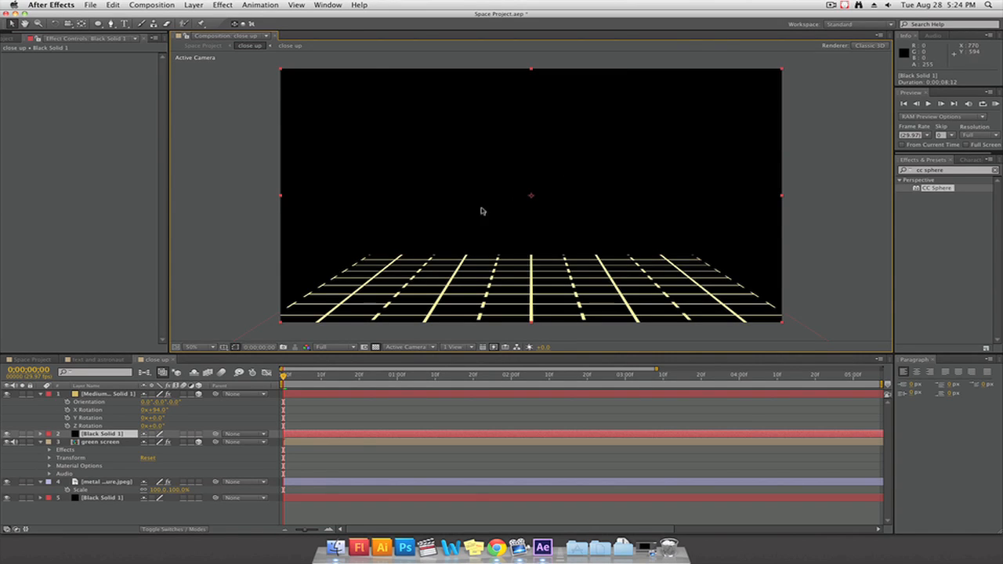
Draw an elliptical mask about 648 × 796 px over the woman's face on the upper Black Solid 1 layer
{"action": "left_click", "coordinate": [100, 24]}
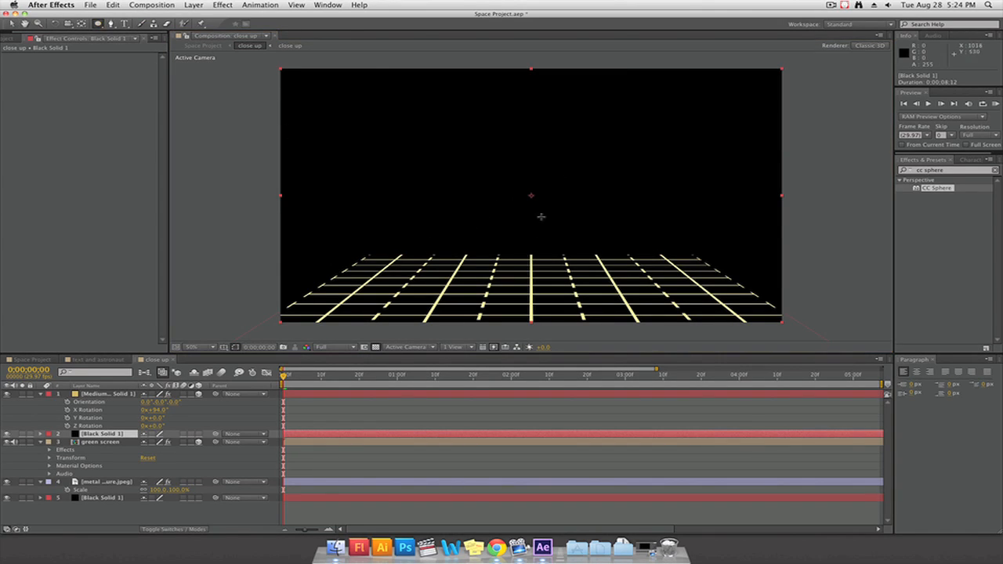
{"action": "left_click_drag", "start_coordinate": [575, 276], "coordinate": [406, 89]}
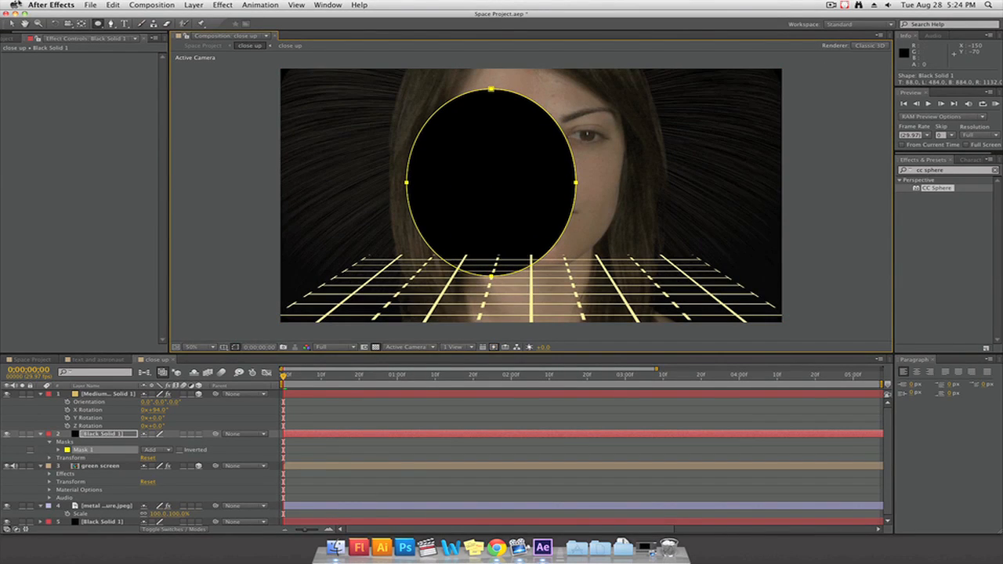
Centre the elliptical mask on the upper Black Solid 1 layer over the woman's face and set its mode to Subtract
{"action": "left_click", "coordinate": [12, 24]}
{"action": "left_click", "coordinate": [525, 186]}
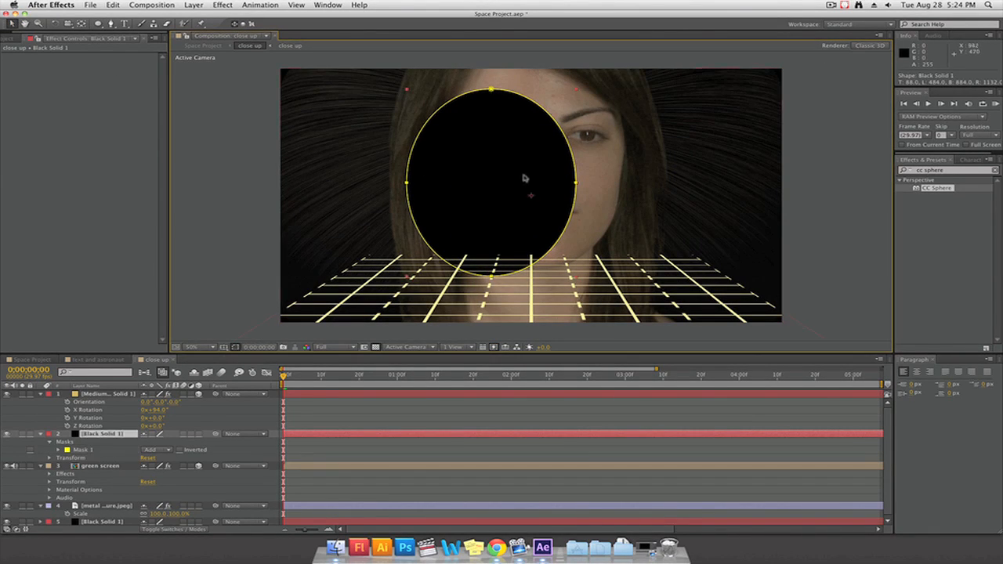
{"action": "left_click_drag", "start_coordinate": [572, 226], "coordinate": [575, 227]}
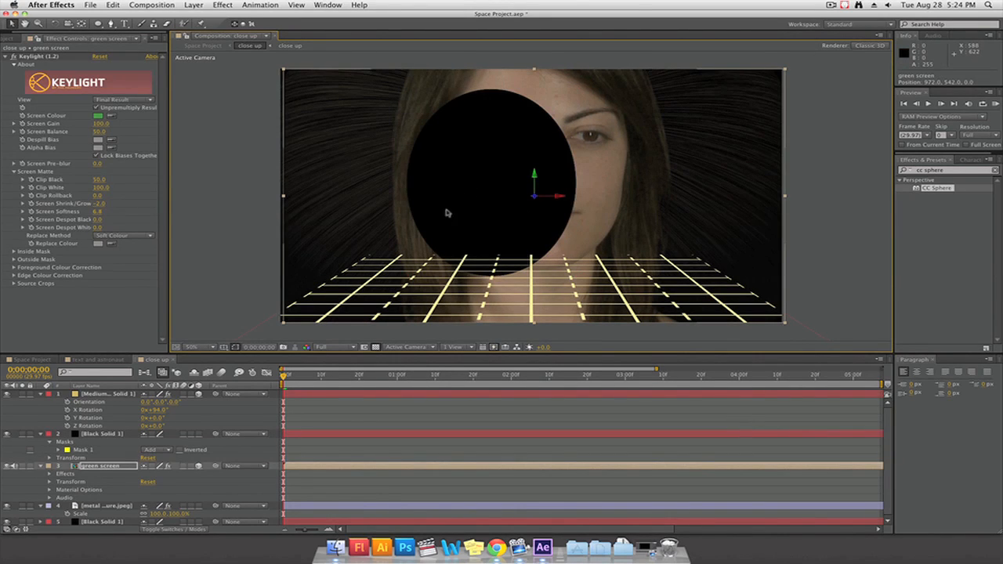
{"action": "left_click", "coordinate": [83, 450]}
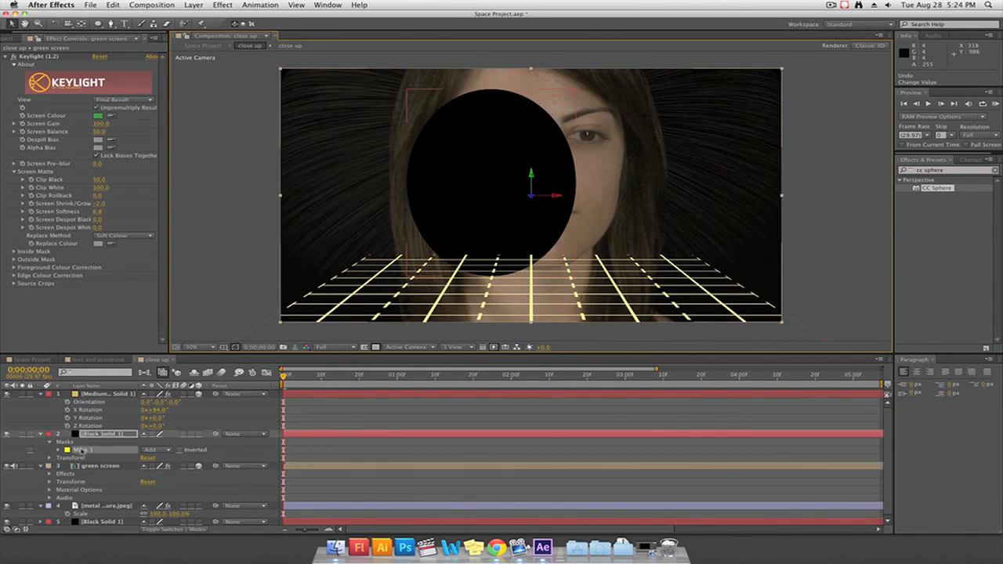
{"action": "left_click", "coordinate": [533, 175]}
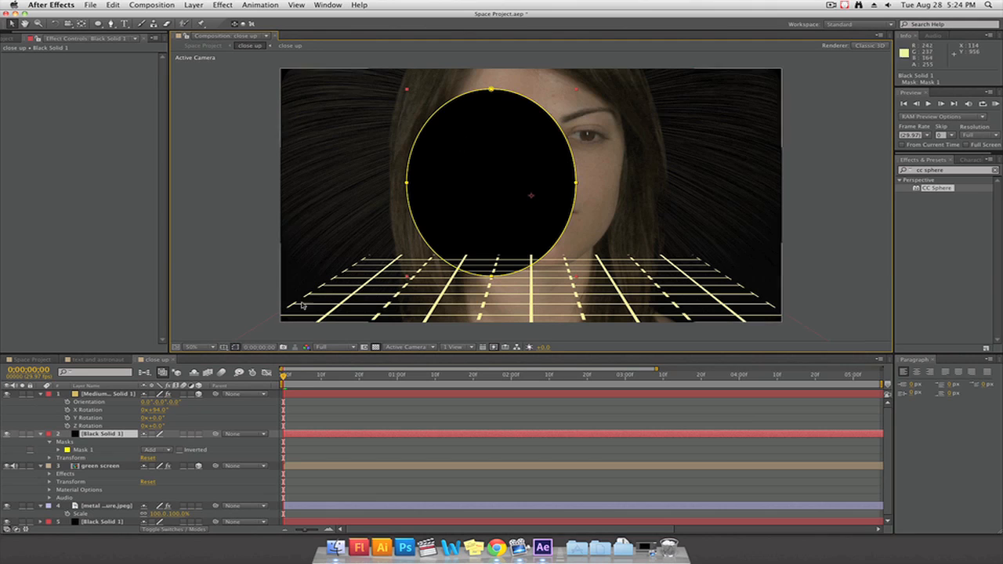
{"action": "left_click", "coordinate": [86, 424]}
{"action": "left_click", "coordinate": [78, 451]}
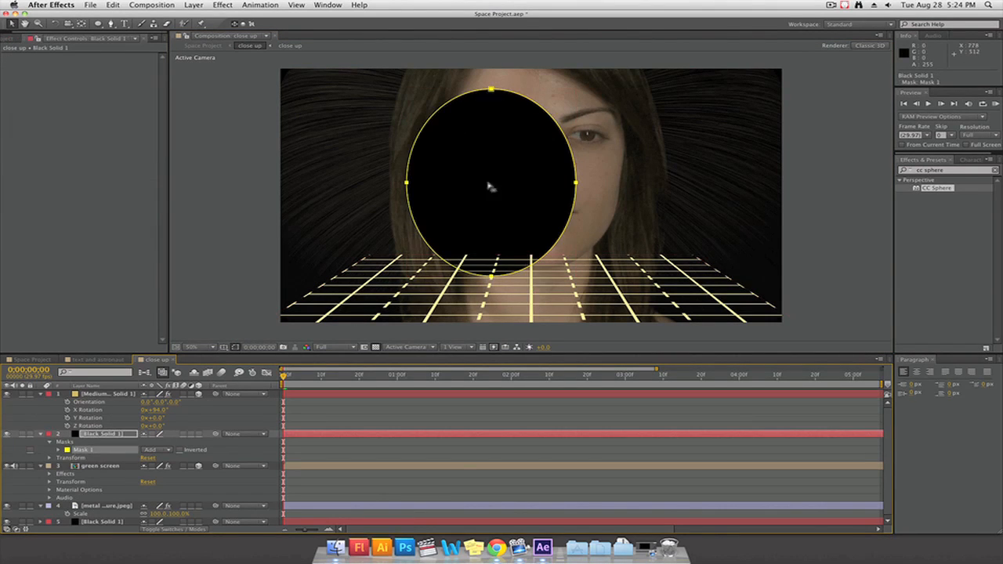
{"action": "left_click_drag", "start_coordinate": [491, 90], "coordinate": [533, 76]}
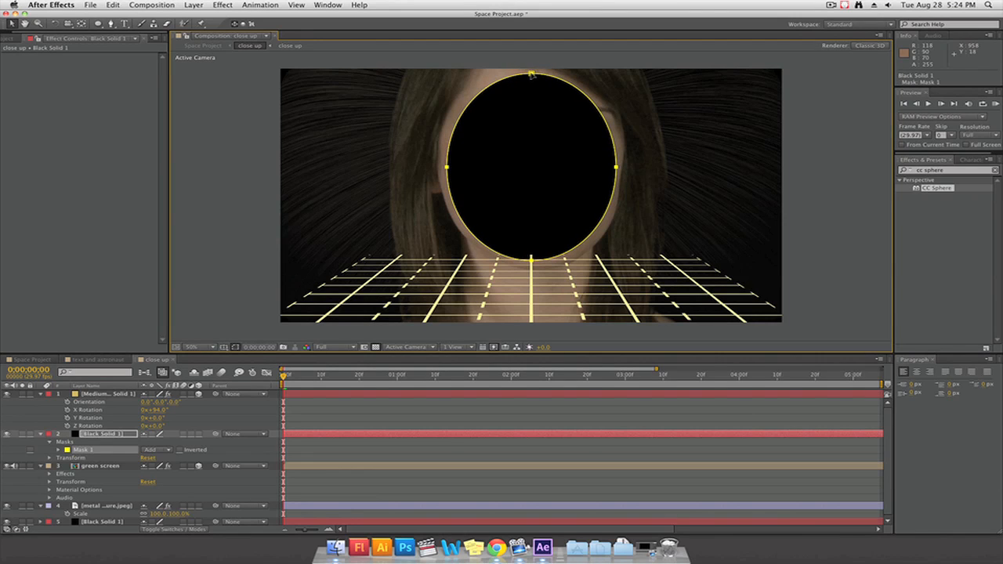
{"action": "left_click", "coordinate": [166, 450]}
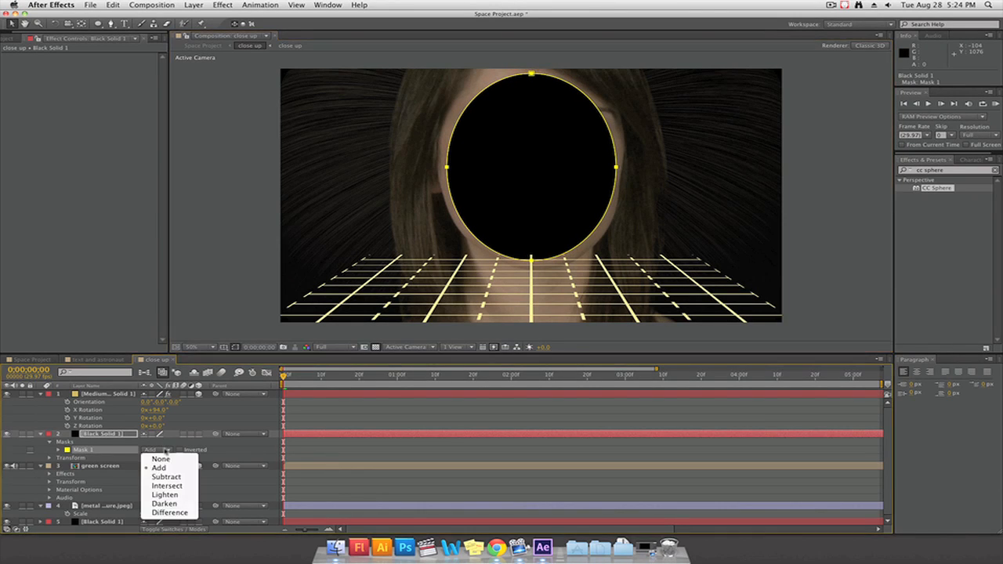
{"action": "left_click", "coordinate": [166, 477]}
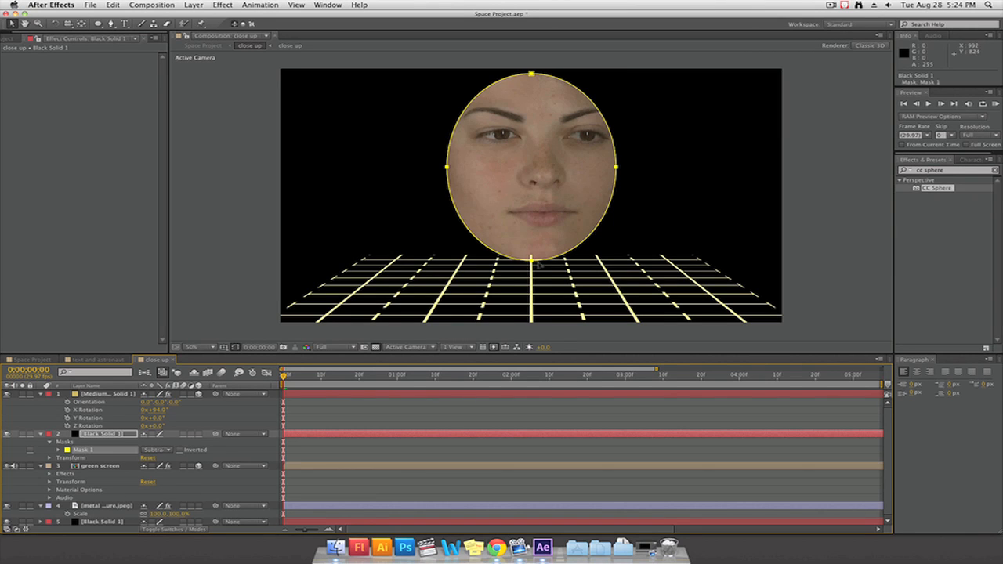
Reshape the mask's four points into a rounded band from the woman's eyebrows down to just below her nose
{"action": "left_click_drag", "start_coordinate": [532, 261], "coordinate": [545, 230]}
{"action": "left_click", "coordinate": [554, 240]}
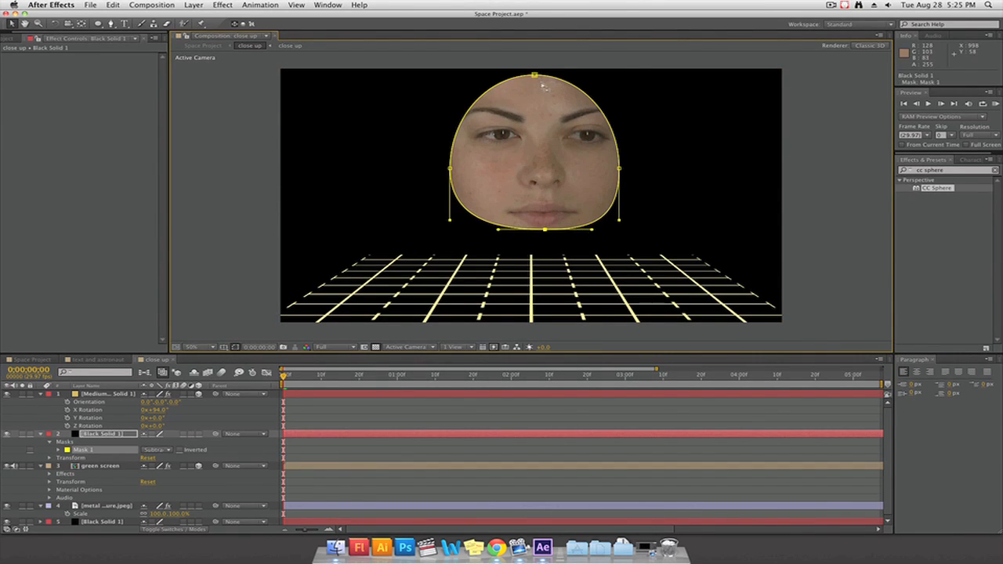
{"action": "left_click_drag", "start_coordinate": [535, 76], "coordinate": [533, 115]}
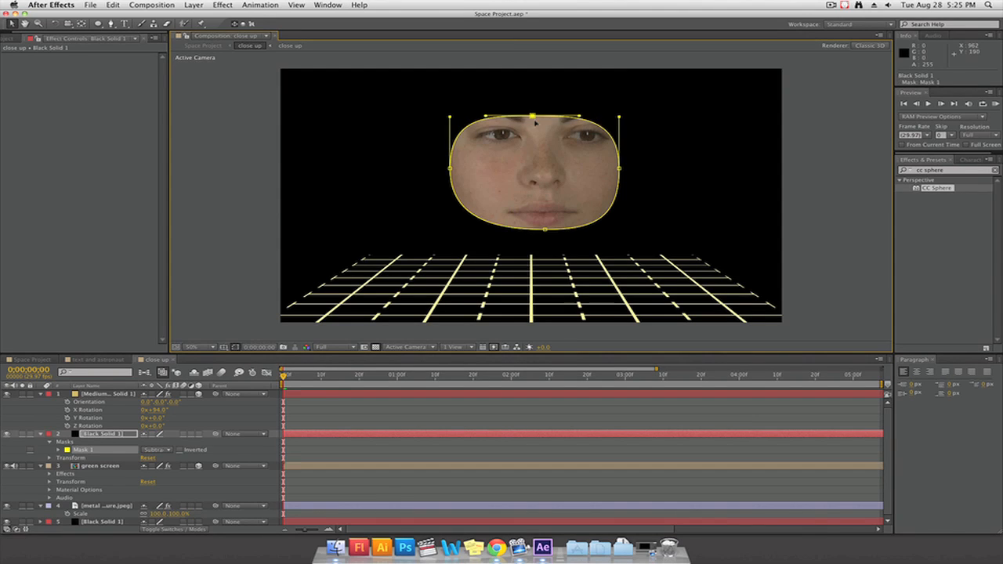
{"action": "left_click", "coordinate": [620, 165]}
{"action": "mouse_move", "coordinate": [621, 156]}
{"action": "left_mouse_down"}
{"action": "mouse_move", "coordinate": [621, 136]}
{"action": "mouse_move", "coordinate": [622, 149]}
{"action": "left_mouse_up"}
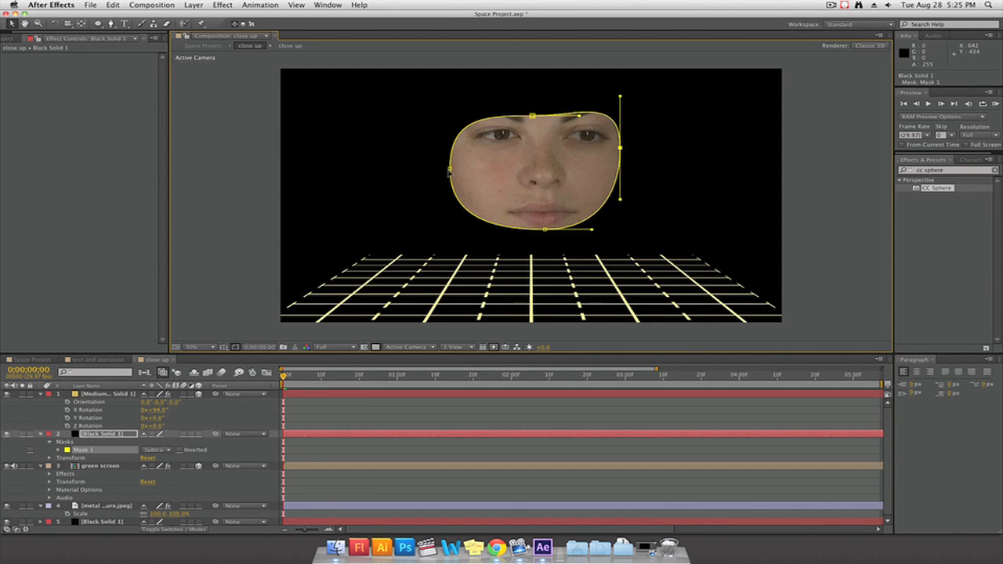
{"action": "left_click_drag", "start_coordinate": [450, 168], "coordinate": [450, 155]}
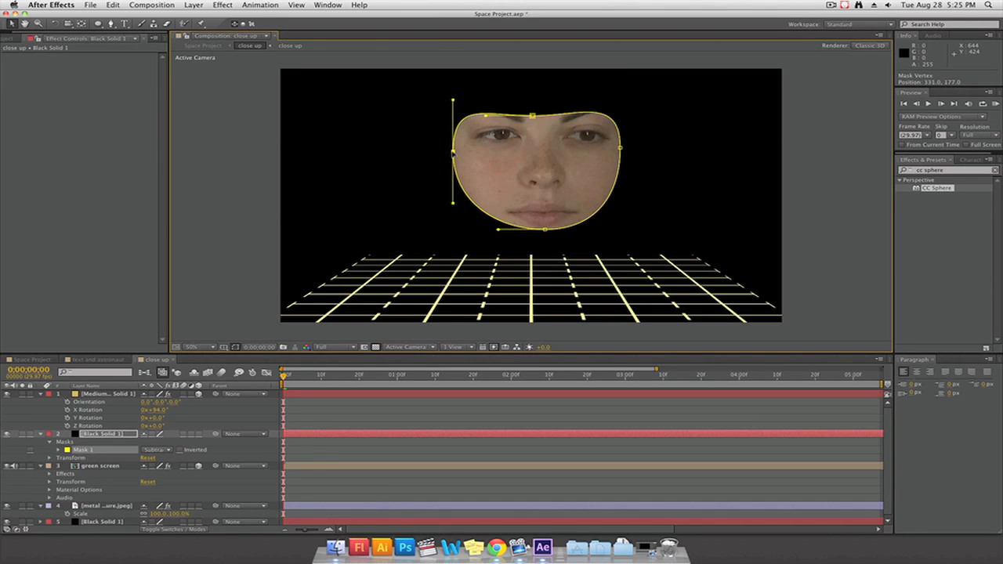
{"action": "left_click_drag", "start_coordinate": [545, 230], "coordinate": [541, 192]}
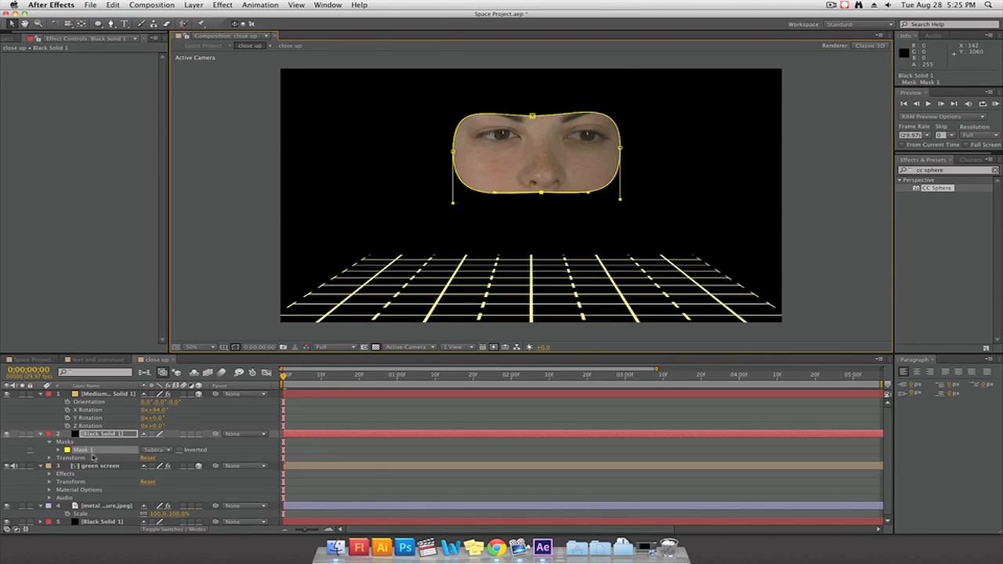
Soften Mask 1 with a Mask Feather of 170 pixels, Mask Opacity of 59% and Mask Expansion of 171 pixels
{"action": "left_click", "coordinate": [58, 451]}
{"action": "scroll", "coordinate": [131, 453], "scroll_direction": "down", "scroll_amount": 2}
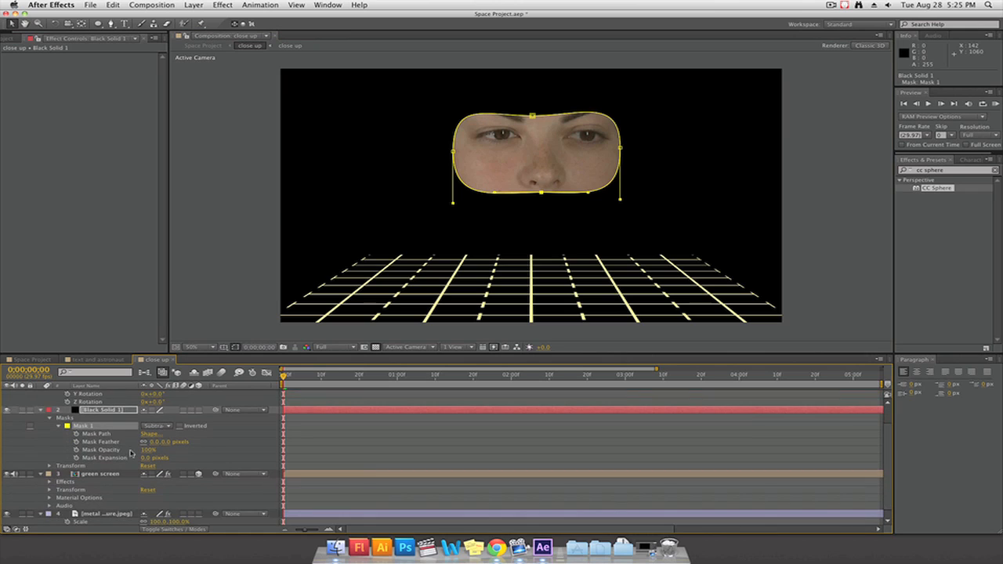
{"action": "left_click_drag", "start_coordinate": [164, 448], "coordinate": [208, 441]}
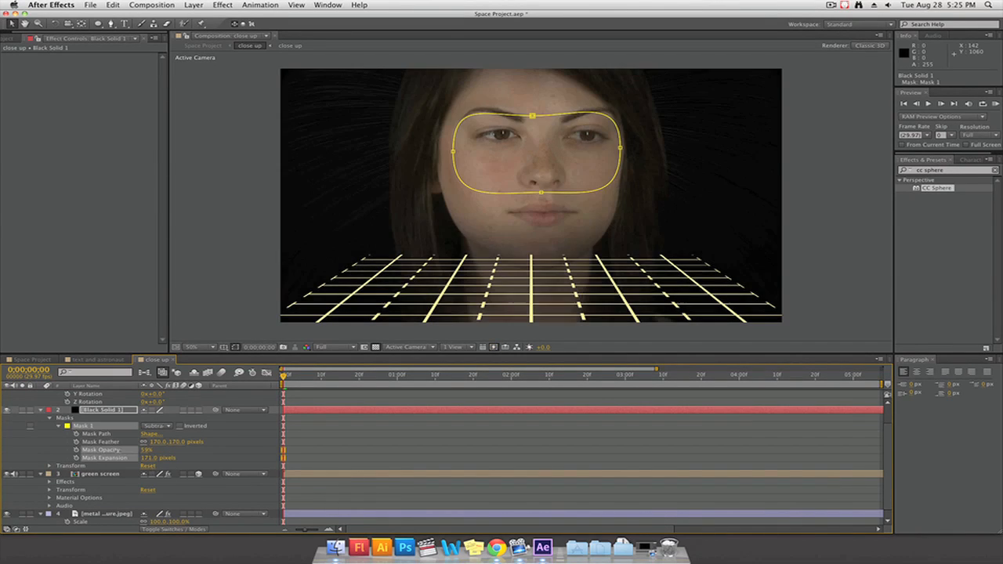
{"action": "left_click_drag", "start_coordinate": [122, 451], "coordinate": [125, 450]}
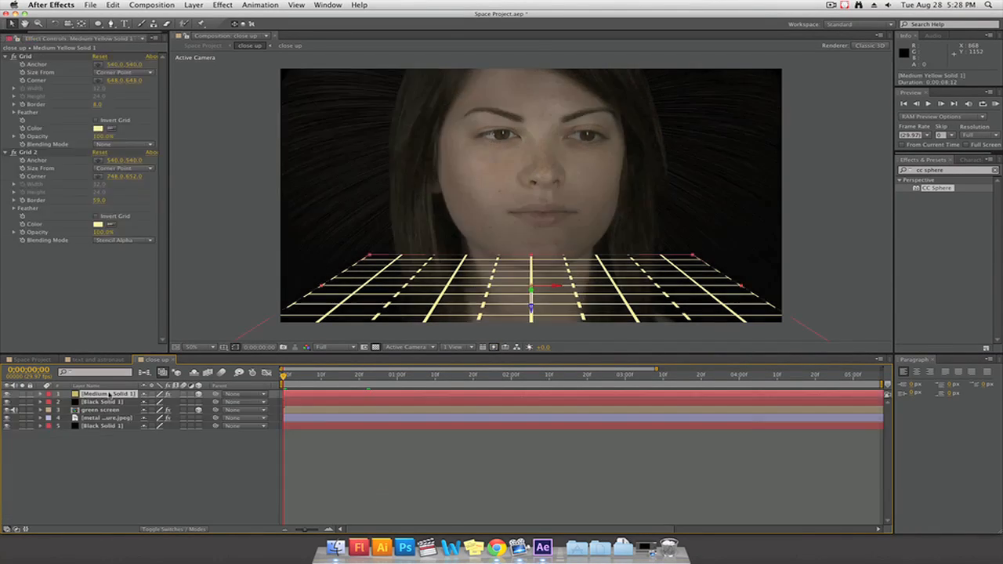
Rename the Medium Yellow Solid 1 layer as grid
{"action": "right_click", "coordinate": [109, 394]}
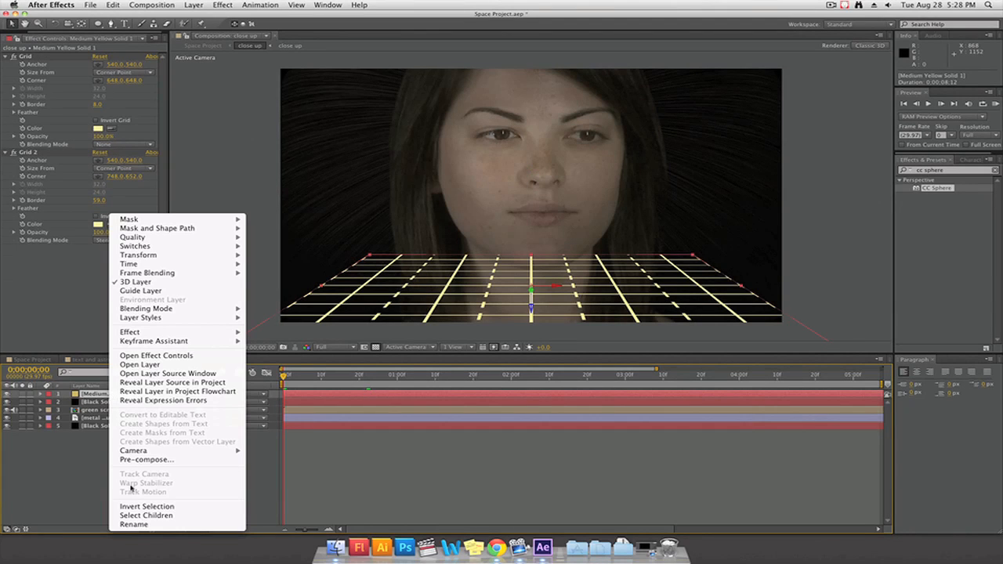
{"action": "left_click", "coordinate": [133, 524]}
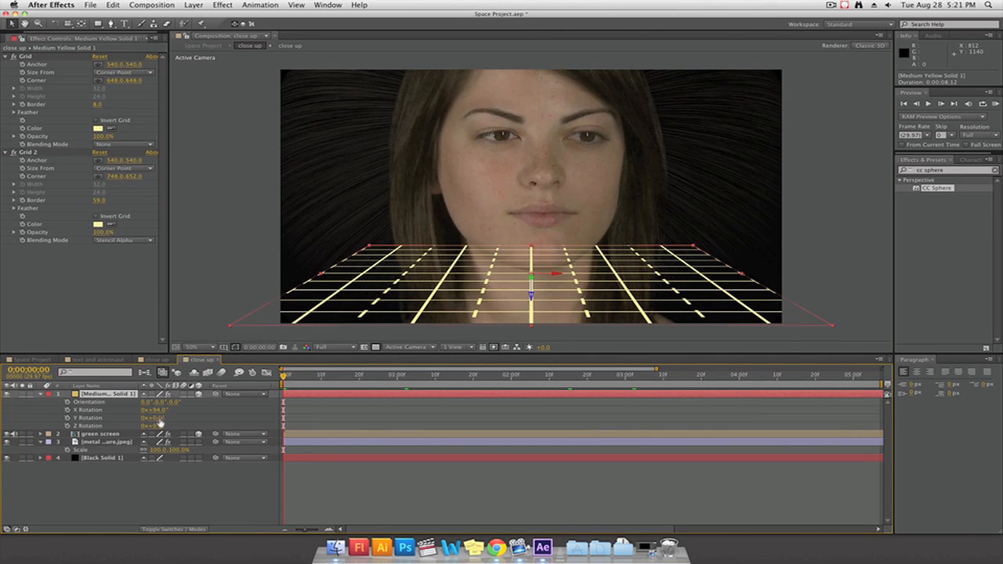
Undo the trial rotation of the grid and examine the grid and green screen layers in the Left and Top views
{"action": "mouse_move", "coordinate": [160, 423]}
{"action": "left_mouse_down"}
{"action": "mouse_move", "coordinate": [147, 421]}
{"action": "mouse_move", "coordinate": [174, 424]}
{"action": "left_mouse_up"}
{"action": "key", "text": "super+z"}
{"action": "left_click", "coordinate": [419, 345]}
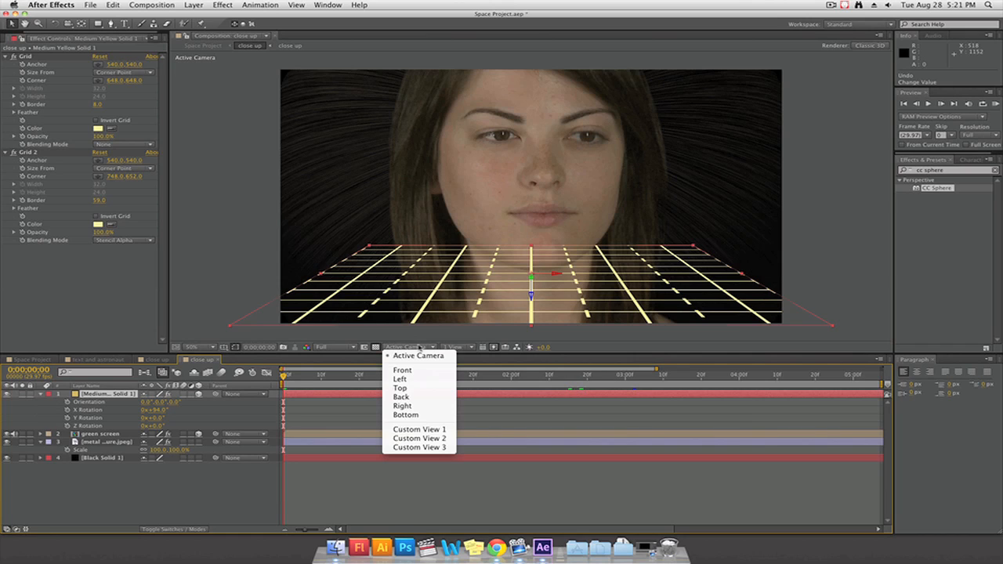
{"action": "left_click", "coordinate": [402, 379]}
{"action": "left_click", "coordinate": [402, 348]}
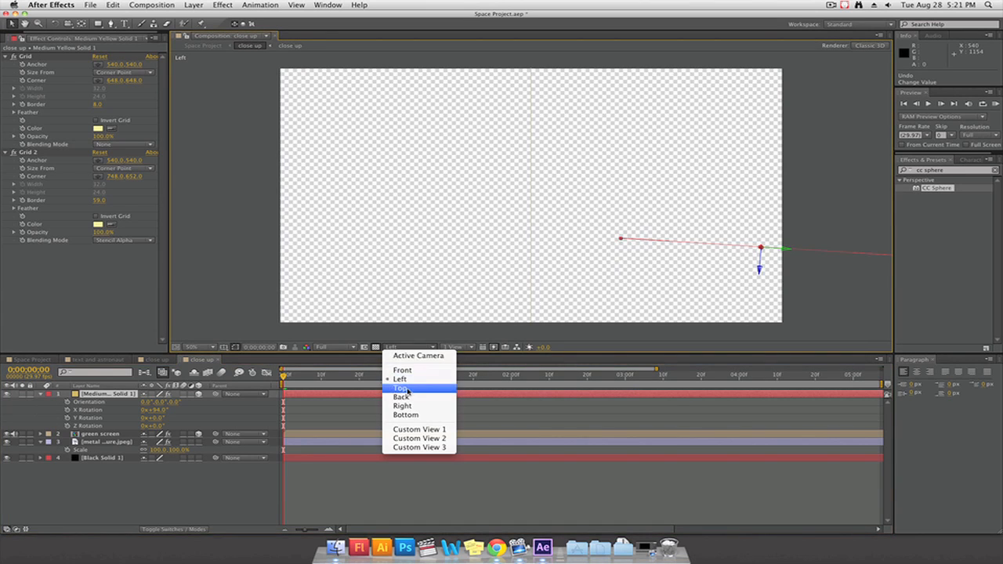
{"action": "left_click", "coordinate": [408, 389]}
{"action": "scroll", "coordinate": [506, 329], "scroll_direction": "down", "scroll_amount": 4}
{"action": "scroll", "coordinate": [505, 326], "scroll_direction": "up", "scroll_amount": 2}
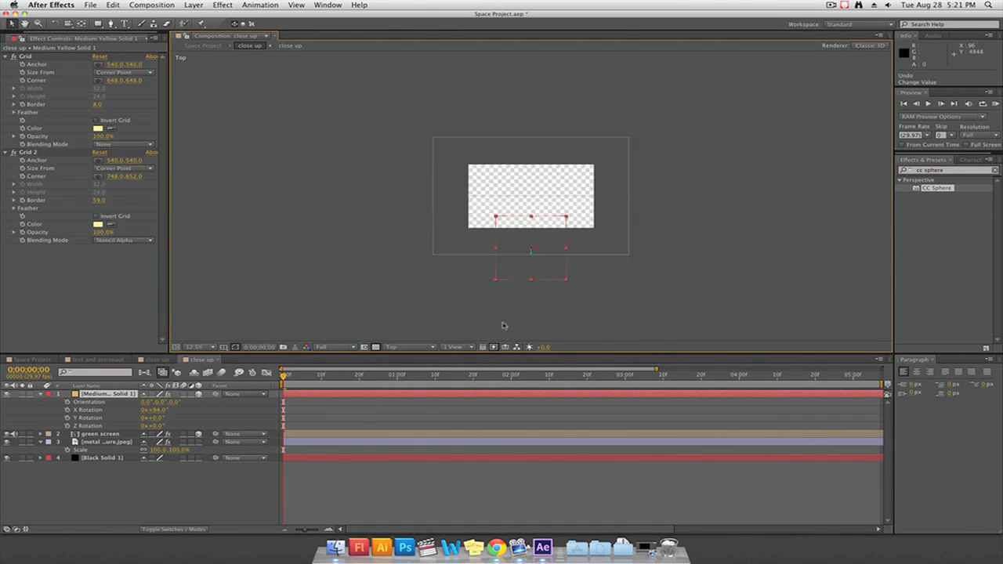
{"action": "left_click", "coordinate": [505, 197]}
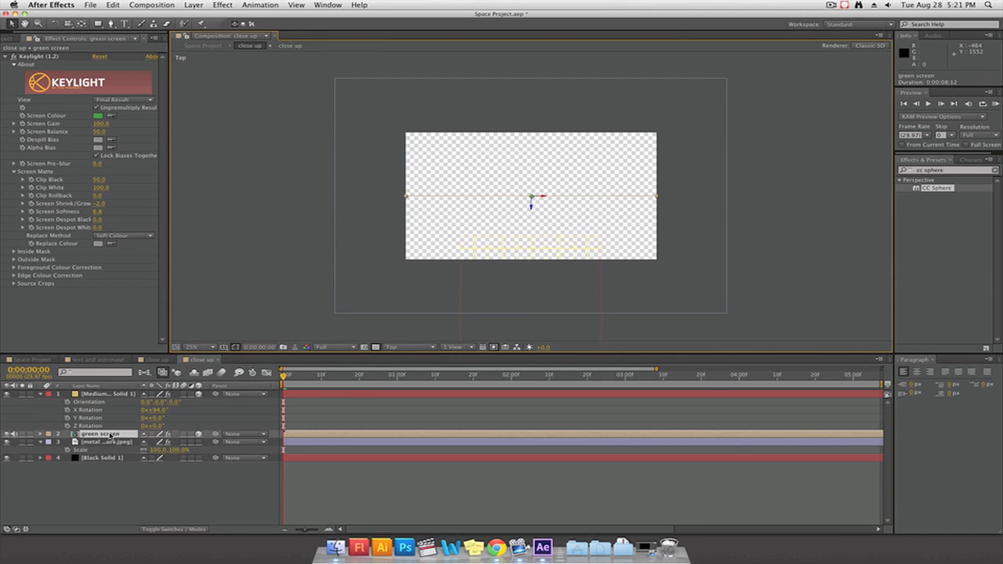
{"action": "left_click", "coordinate": [108, 395]}
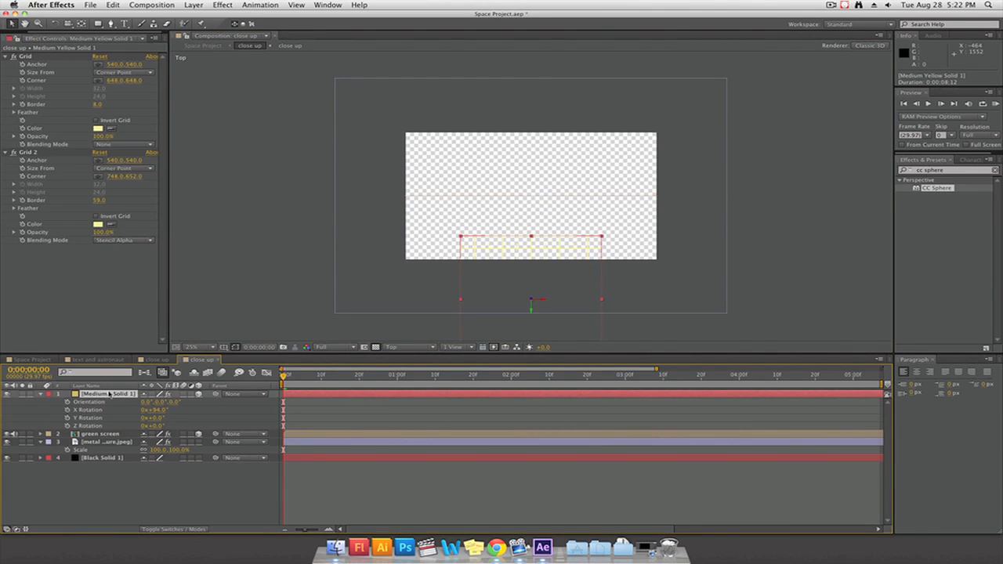
Show two views with Right beside Active Camera and compare the depth positions of the green screen and grid layers
{"action": "left_click", "coordinate": [415, 355]}
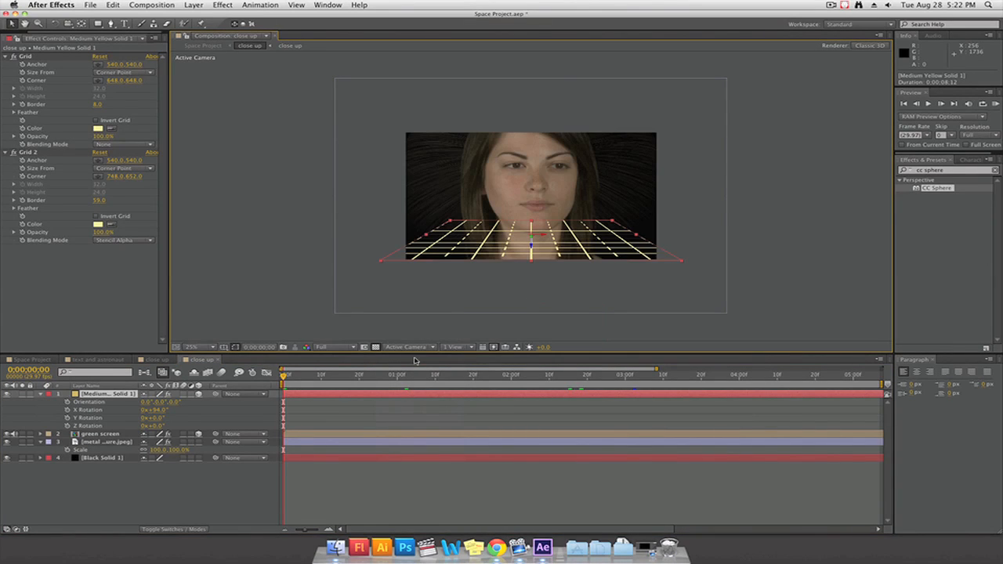
{"action": "left_click", "coordinate": [470, 351]}
{"action": "left_click", "coordinate": [473, 365]}
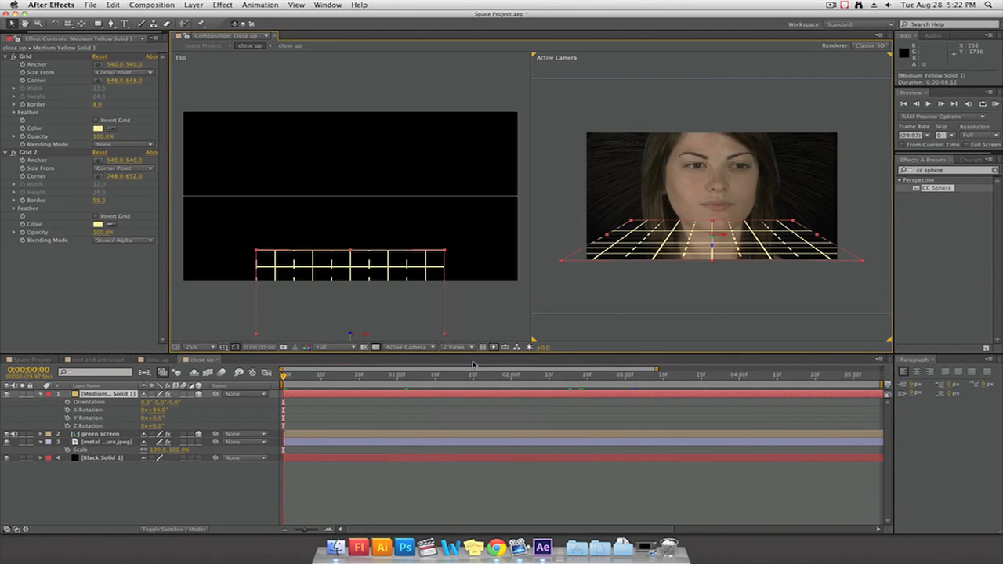
{"action": "left_click", "coordinate": [305, 324]}
{"action": "left_click", "coordinate": [393, 347]}
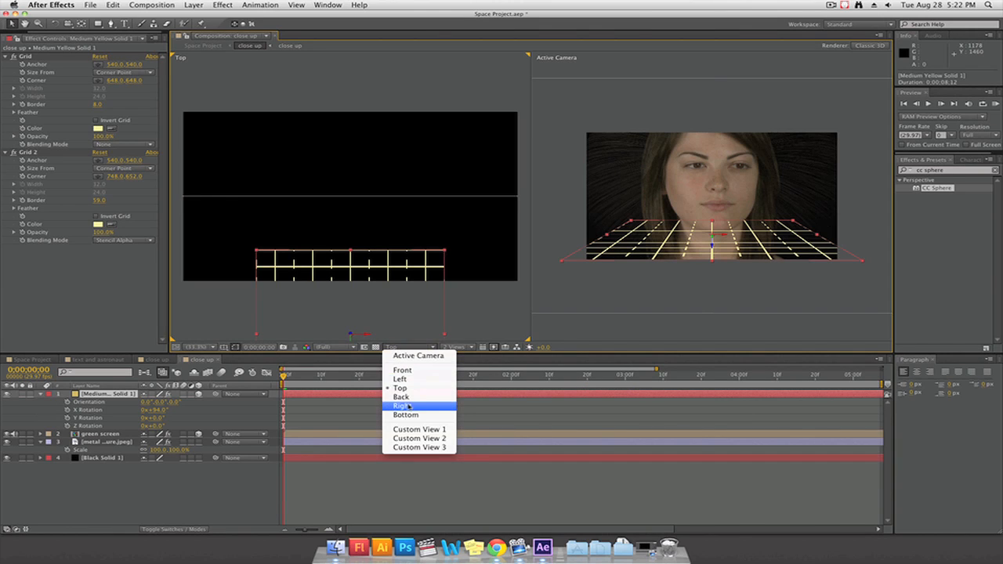
{"action": "left_click", "coordinate": [401, 406]}
{"action": "key", "text": "comma"}
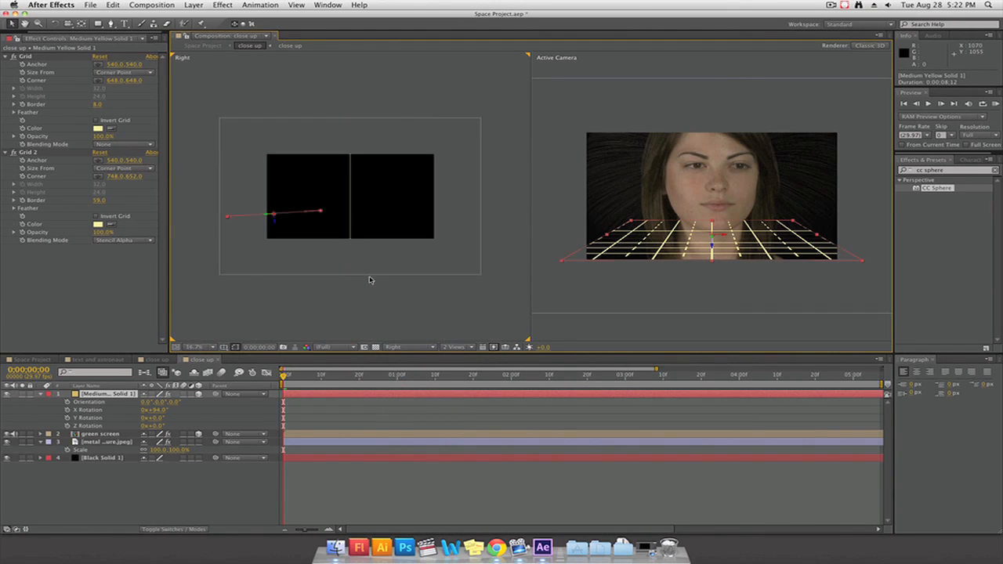
{"action": "left_click_drag", "start_coordinate": [292, 260], "coordinate": [371, 268]}
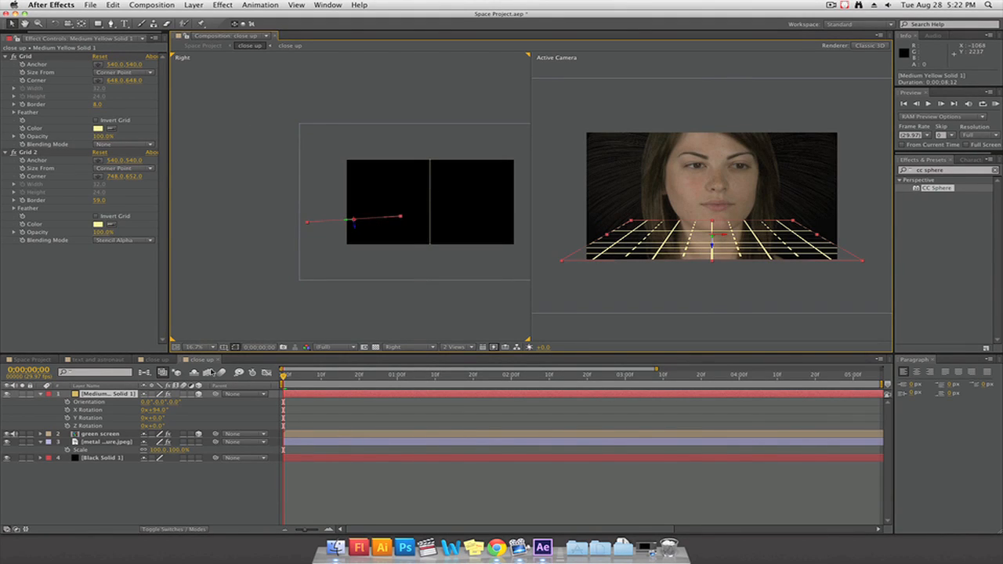
{"action": "left_click", "coordinate": [112, 435]}
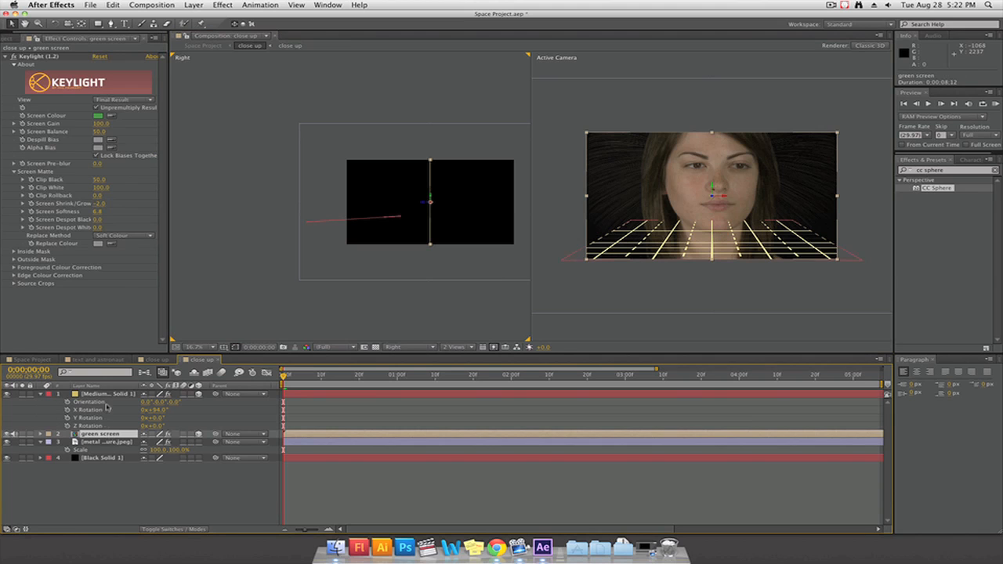
{"action": "left_click", "coordinate": [108, 409]}
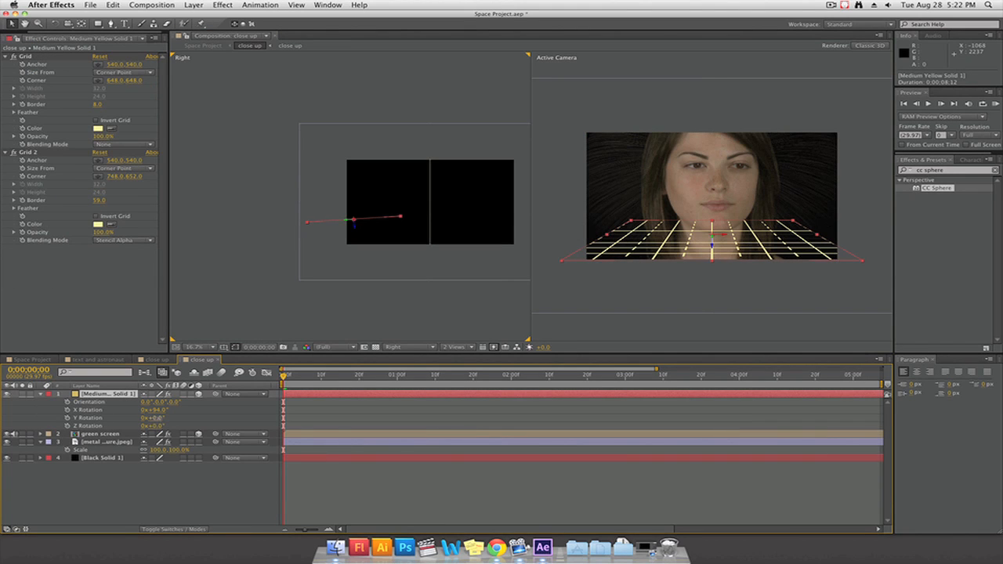
Try a Y Rotation of 33° on the grid layer and undo it
{"action": "left_click_drag", "start_coordinate": [152, 418], "coordinate": [174, 422]}
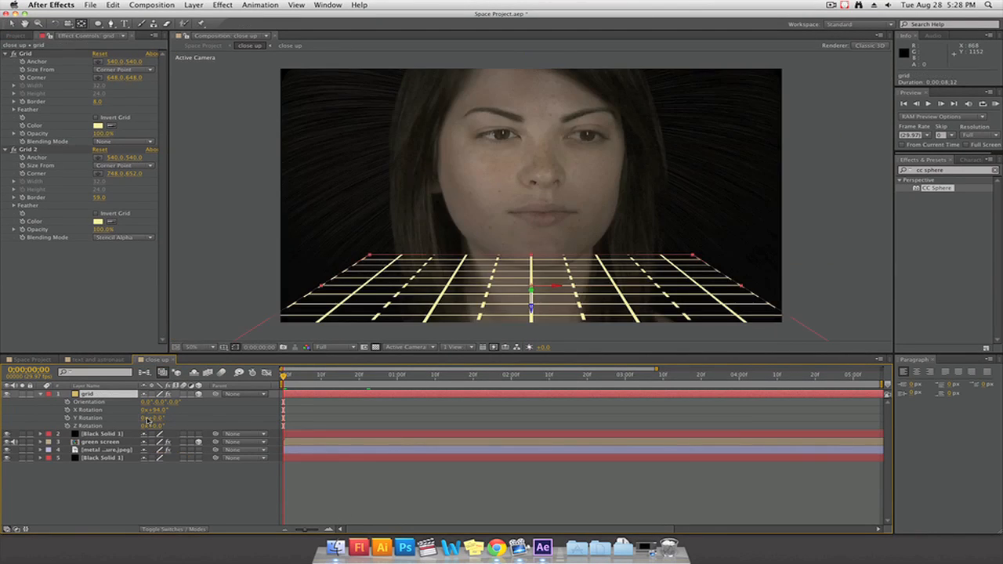
{"action": "left_click_drag", "start_coordinate": [147, 421], "coordinate": [173, 418]}
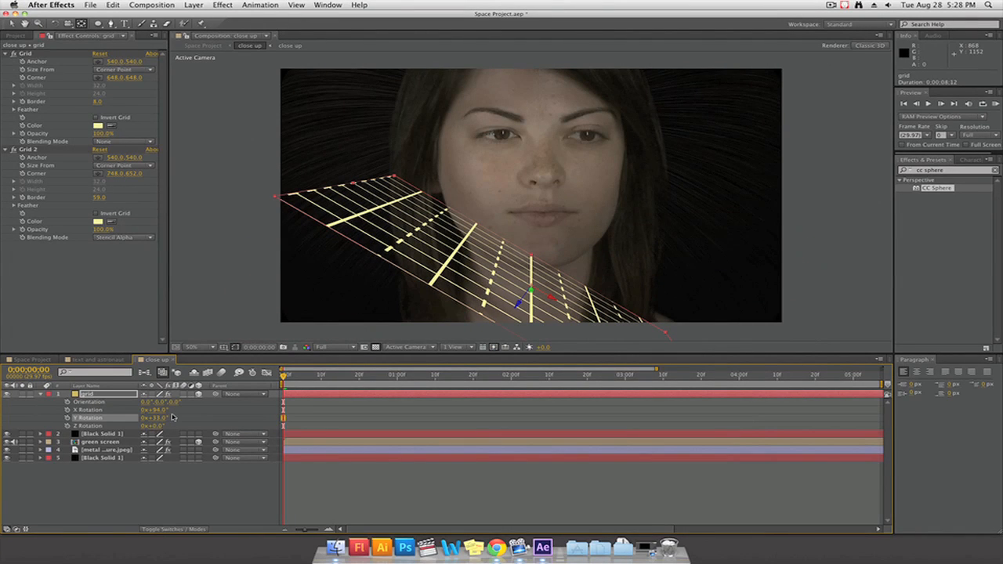
{"action": "key", "text": "super+z"}
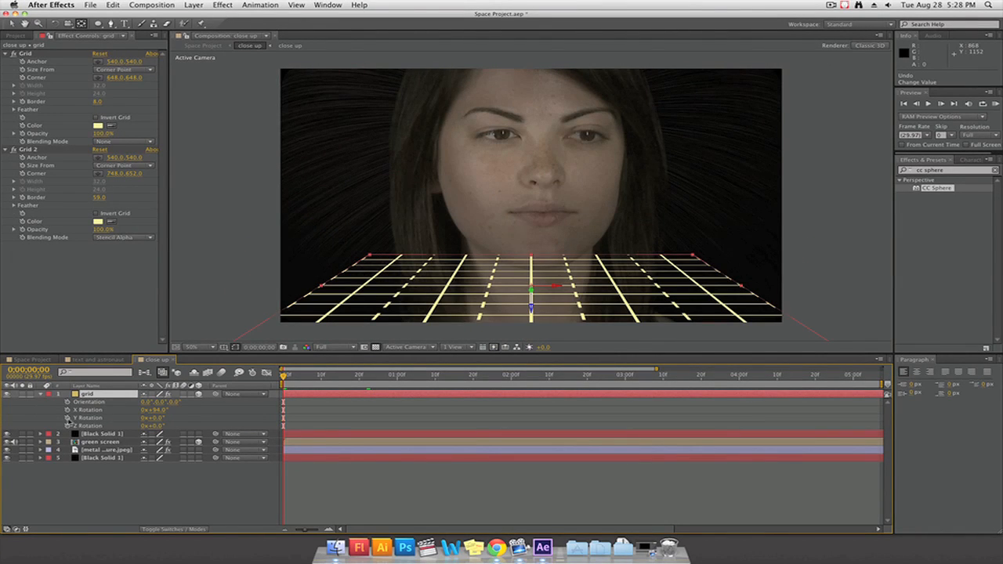
Set a Y Rotation keyframe of 0° on the grid layer at the start of the timeline
{"action": "left_click", "coordinate": [67, 419]}
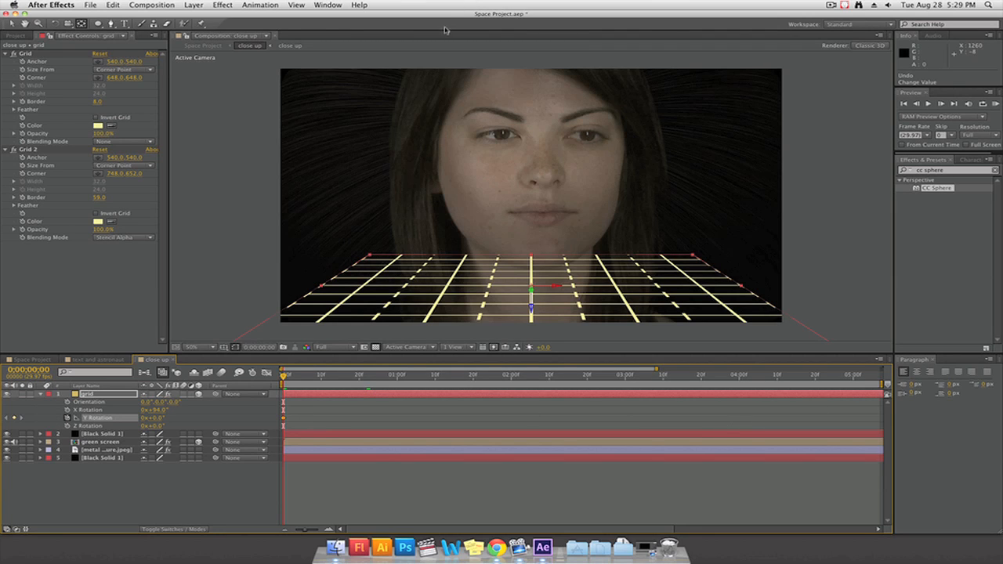
Undo a trial 33° Y Rotation of the grid layer and keyframe its Y Rotation at the start of the timeline
{"action": "mouse_move", "coordinate": [157, 418]}
{"action": "left_mouse_down"}
{"action": "mouse_move", "coordinate": [141, 418]}
{"action": "mouse_move", "coordinate": [172, 418]}
{"action": "left_mouse_up"}
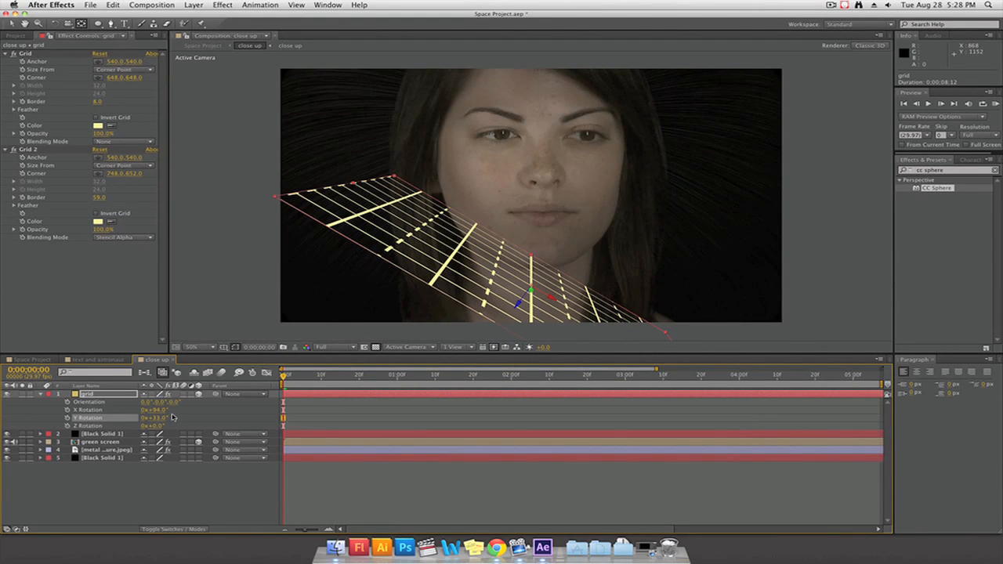
{"action": "key", "text": "super+z"}
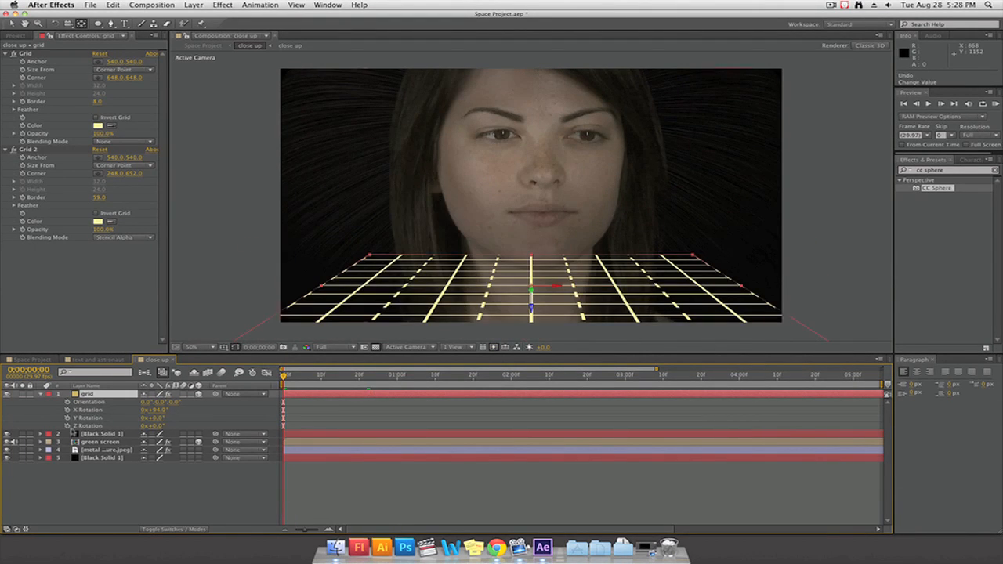
{"action": "left_click", "coordinate": [68, 418]}
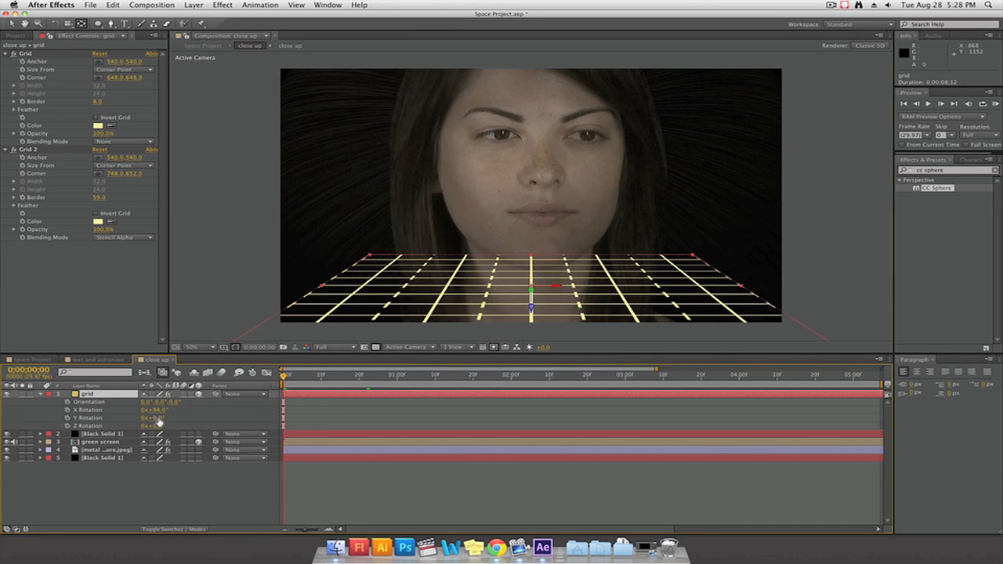
{"action": "mouse_move", "coordinate": [157, 418]}
{"action": "left_mouse_down"}
{"action": "mouse_move", "coordinate": [126, 418]}
{"action": "mouse_move", "coordinate": [169, 417]}
{"action": "mouse_move", "coordinate": [133, 418]}
{"action": "mouse_move", "coordinate": [149, 418]}
{"action": "left_mouse_up"}
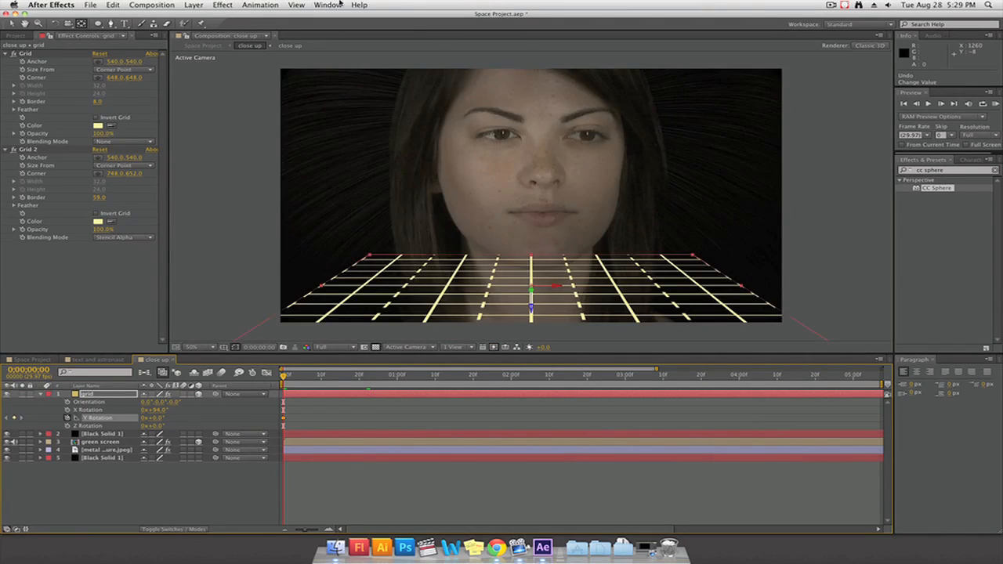
Show the Wiggler and the full composition duration, and add a second Y Rotation keyframe to the grid layer at 0;00;05;07
{"action": "left_click", "coordinate": [328, 5]}
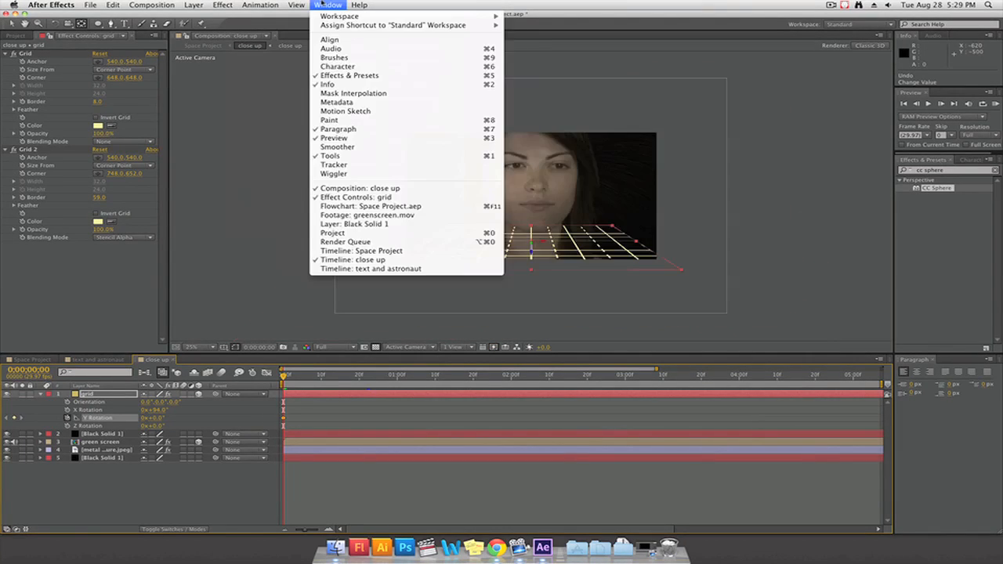
{"action": "left_click", "coordinate": [337, 174]}
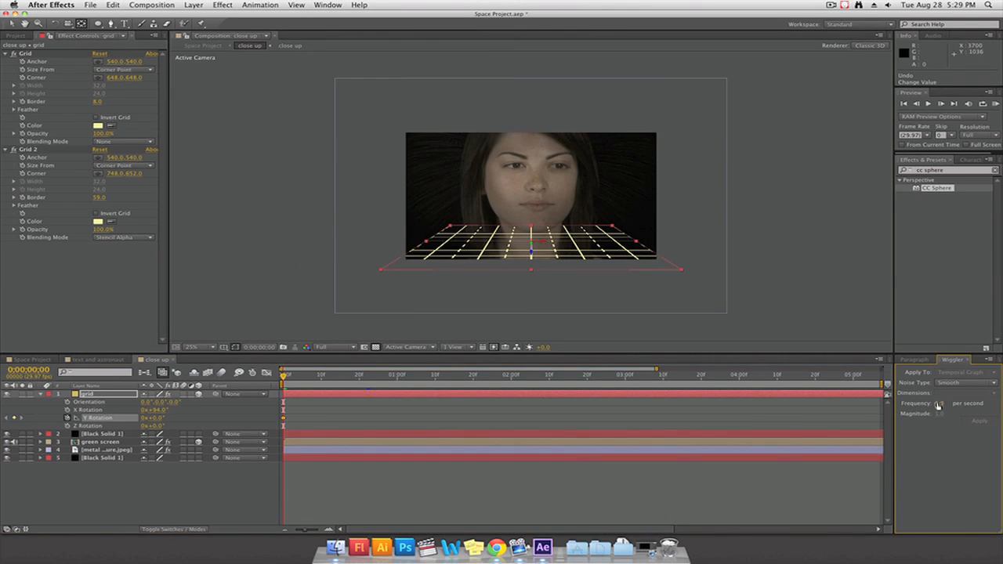
{"action": "left_click_drag", "start_coordinate": [285, 378], "coordinate": [762, 377]}
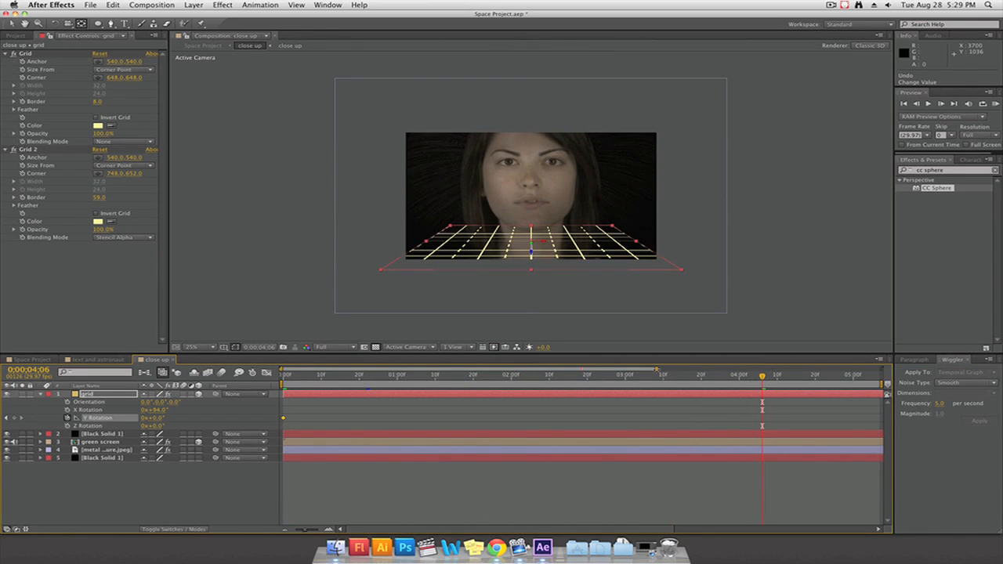
{"action": "left_click_drag", "start_coordinate": [657, 369], "coordinate": [882, 368]}
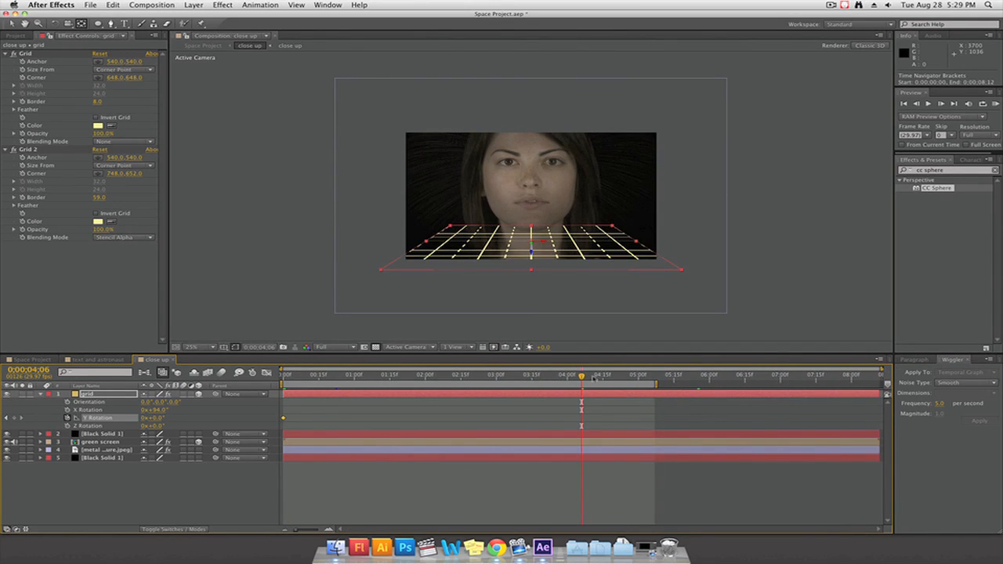
{"action": "left_click_drag", "start_coordinate": [582, 377], "coordinate": [655, 378]}
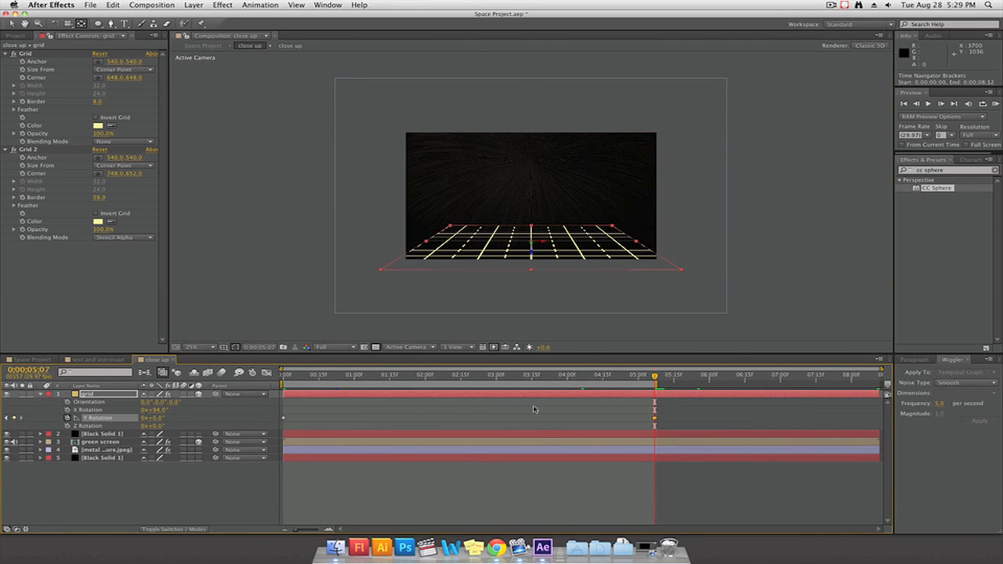
Try the Wiggler on both Y Rotation keyframes at 5 per second with magnitude 1, preview the motion and undo it
{"action": "left_click", "coordinate": [284, 419]}
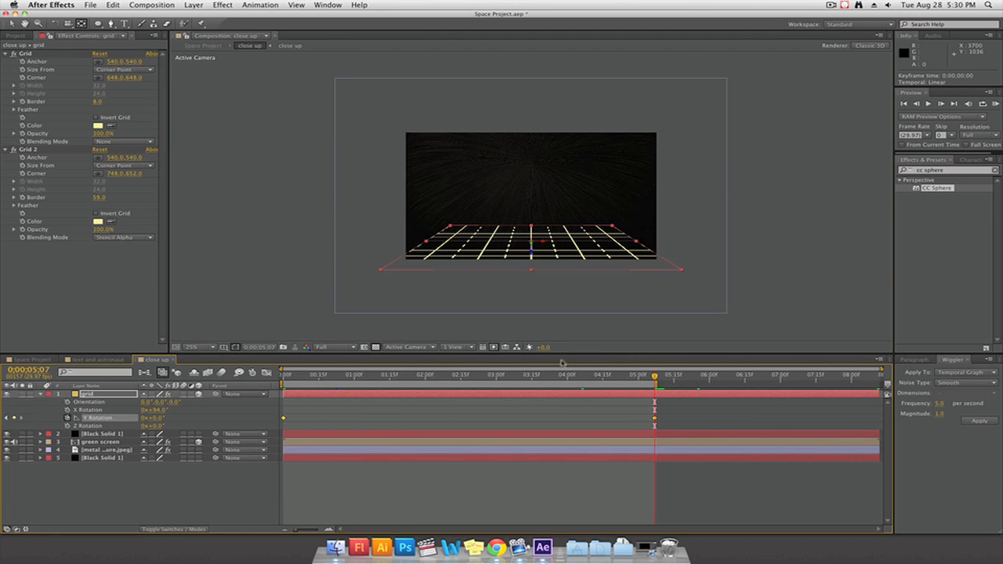
{"action": "left_click", "coordinate": [399, 375]}
{"action": "left_click", "coordinate": [972, 422]}
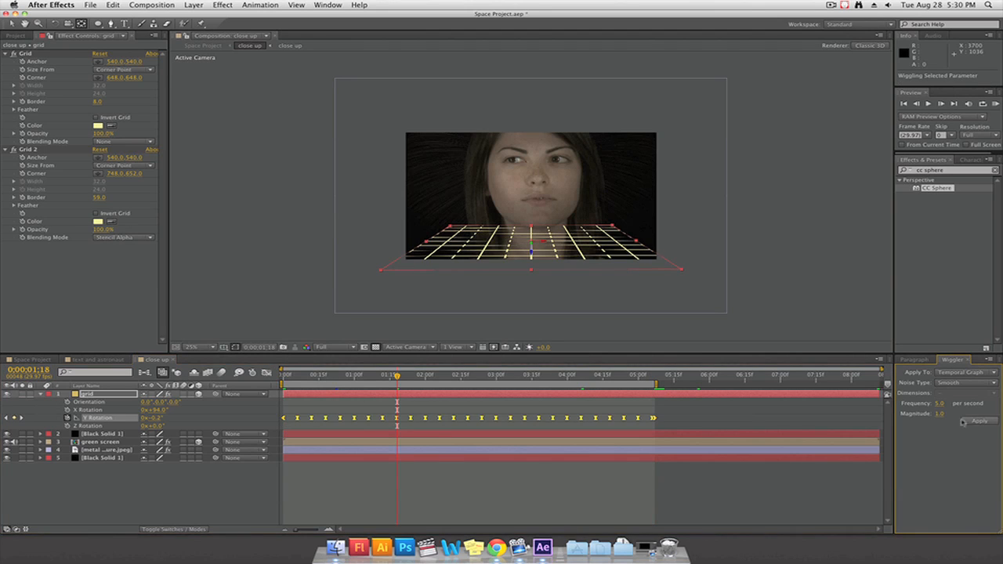
{"action": "left_click_drag", "start_coordinate": [397, 375], "coordinate": [625, 396]}
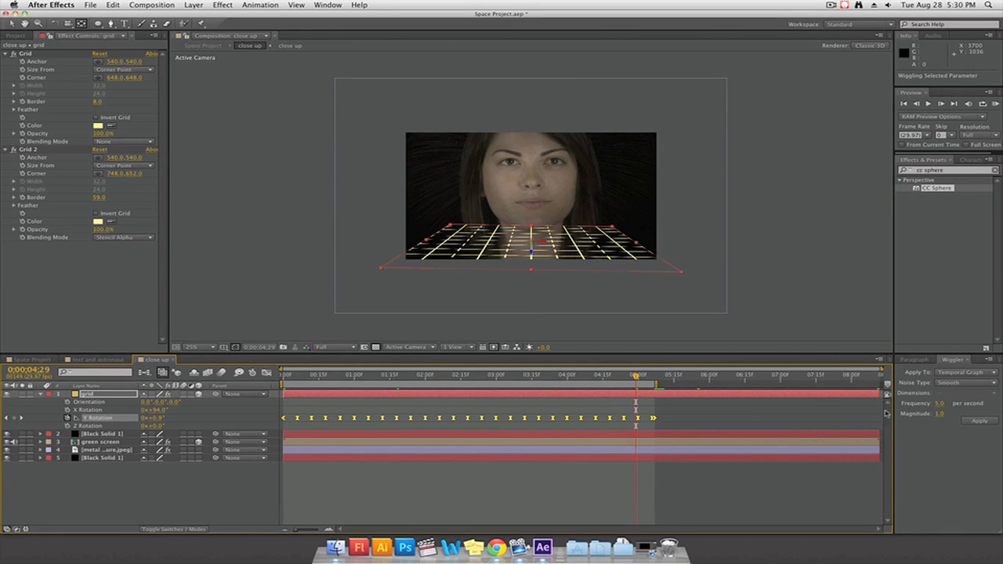
{"action": "key", "text": "super+z"}
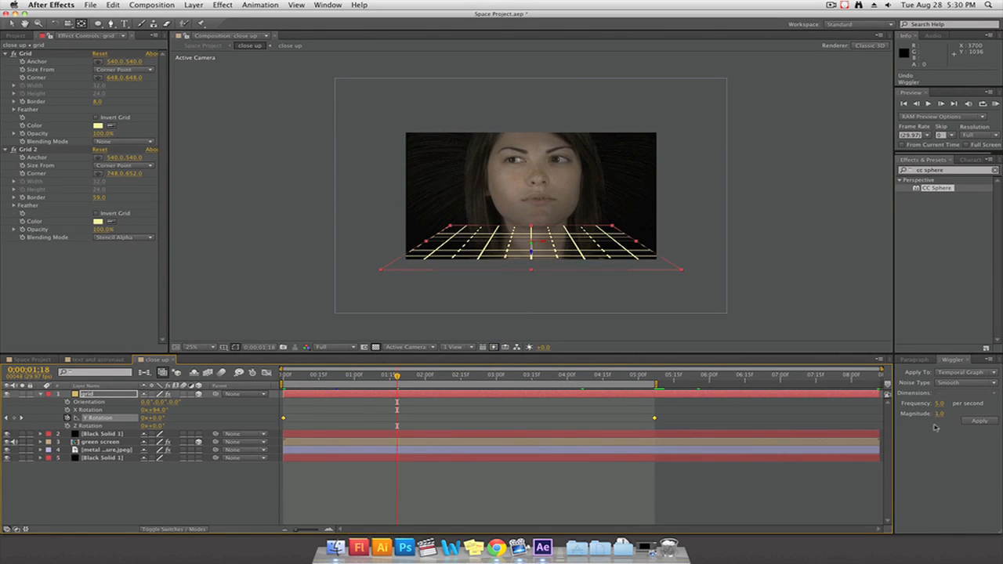
Set the Wiggler magnitude to 15 and the frequency to 2 per second for the grid's Y Rotation
{"action": "left_click", "coordinate": [943, 415]}
{"action": "type", "text": "15"}
{"action": "key", "text": "Return"}
{"action": "left_click", "coordinate": [940, 404]}
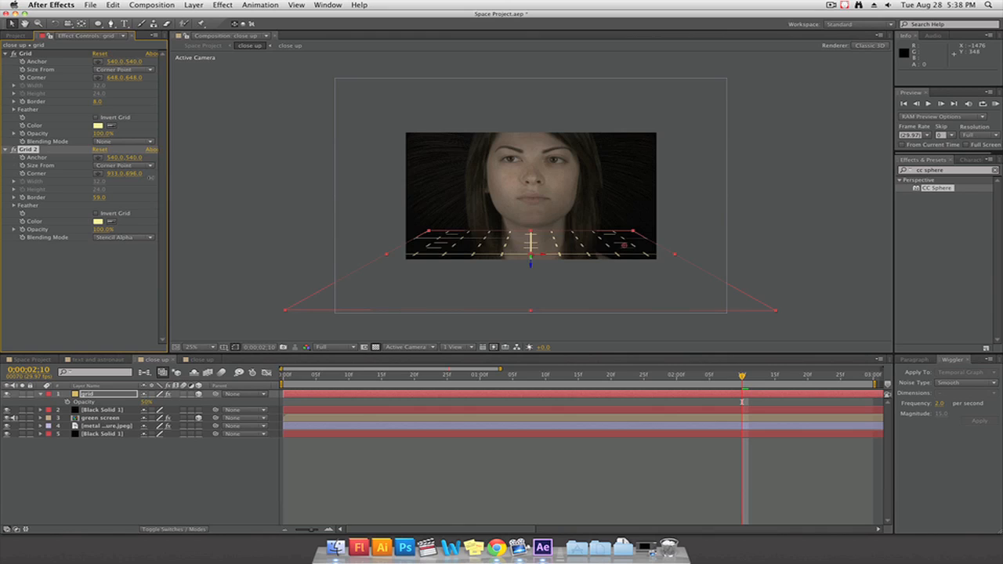
Set the Grid 2 Corner to about 941, 659 and keyframe it at the start and at 0;00;03;00
{"action": "mouse_move", "coordinate": [151, 177]}
{"action": "left_mouse_down"}
{"action": "mouse_move", "coordinate": [93, 174]}
{"action": "mouse_move", "coordinate": [144, 176]}
{"action": "left_mouse_up"}
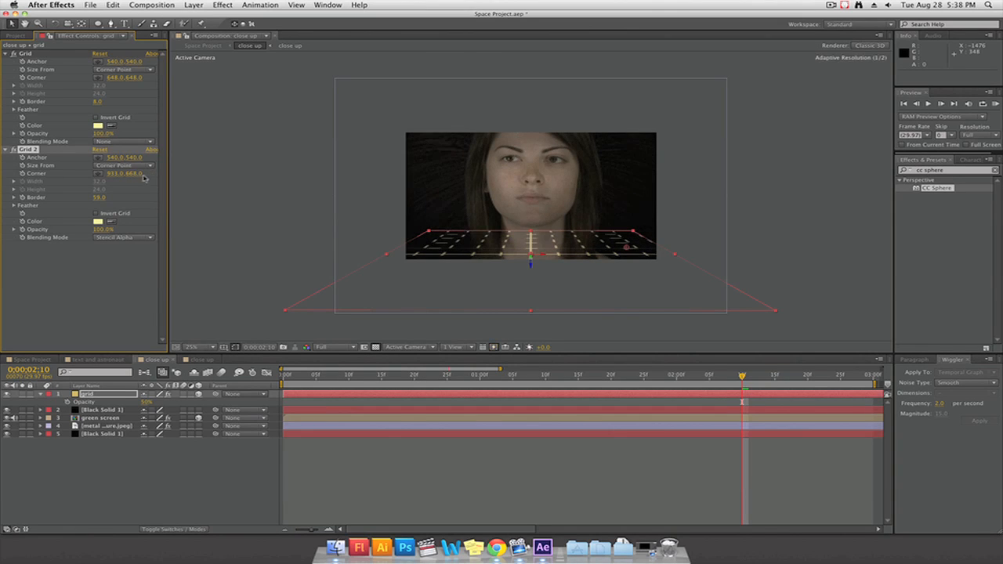
{"action": "mouse_move", "coordinate": [624, 249]}
{"action": "left_mouse_down"}
{"action": "mouse_move", "coordinate": [604, 249]}
{"action": "mouse_move", "coordinate": [629, 250]}
{"action": "left_mouse_up"}
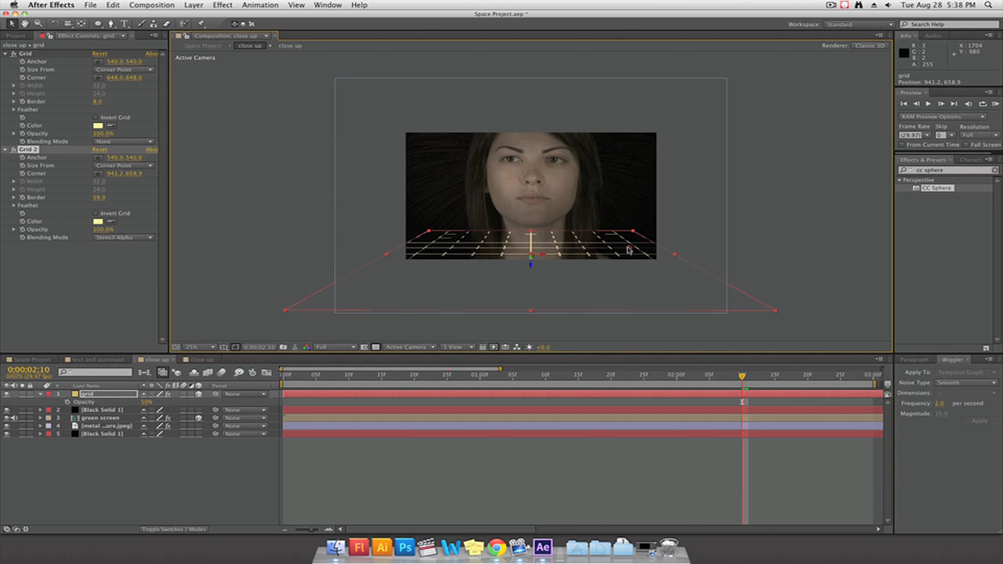
{"action": "key", "text": "Home"}
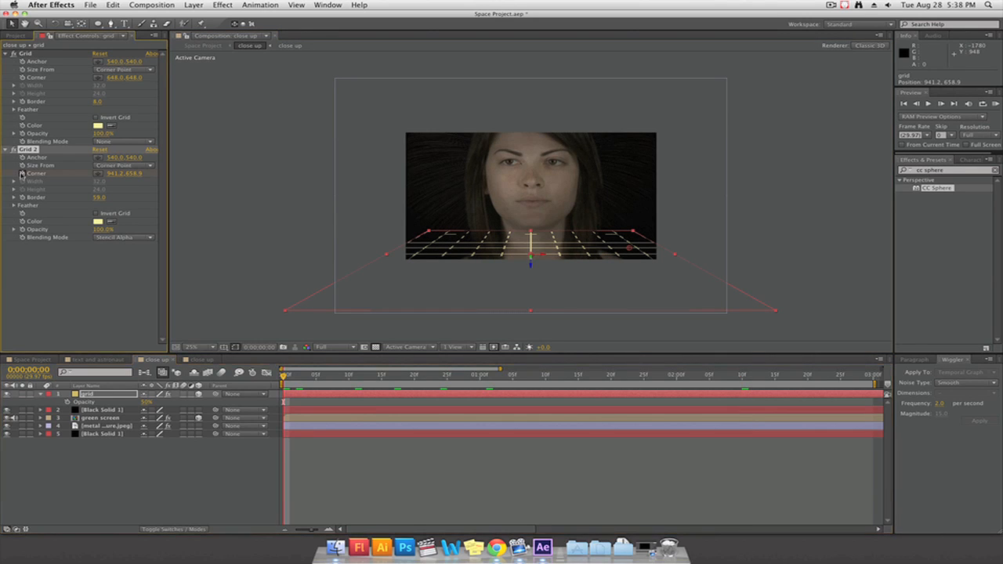
{"action": "left_click", "coordinate": [21, 174]}
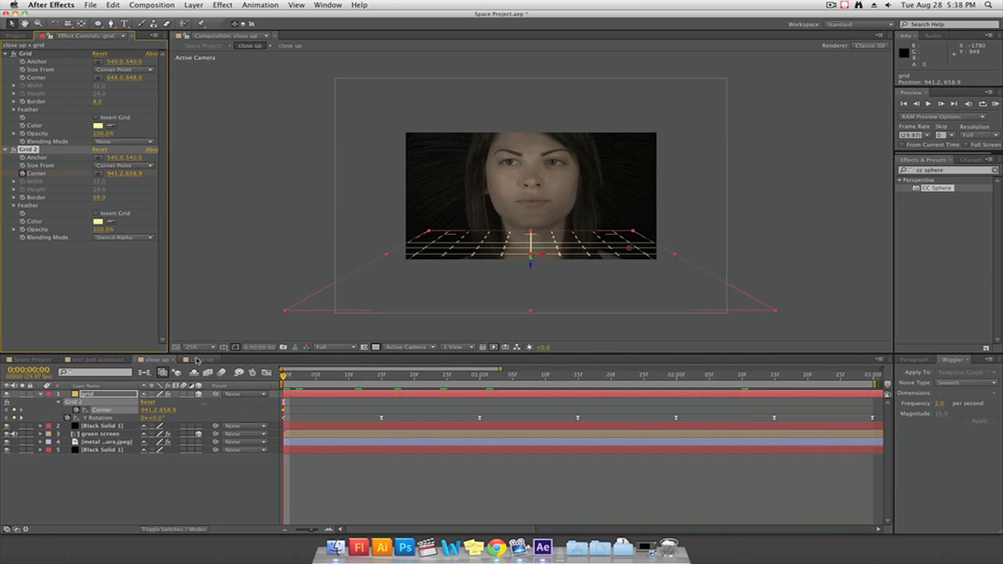
{"action": "left_click_drag", "start_coordinate": [284, 378], "coordinate": [874, 377]}
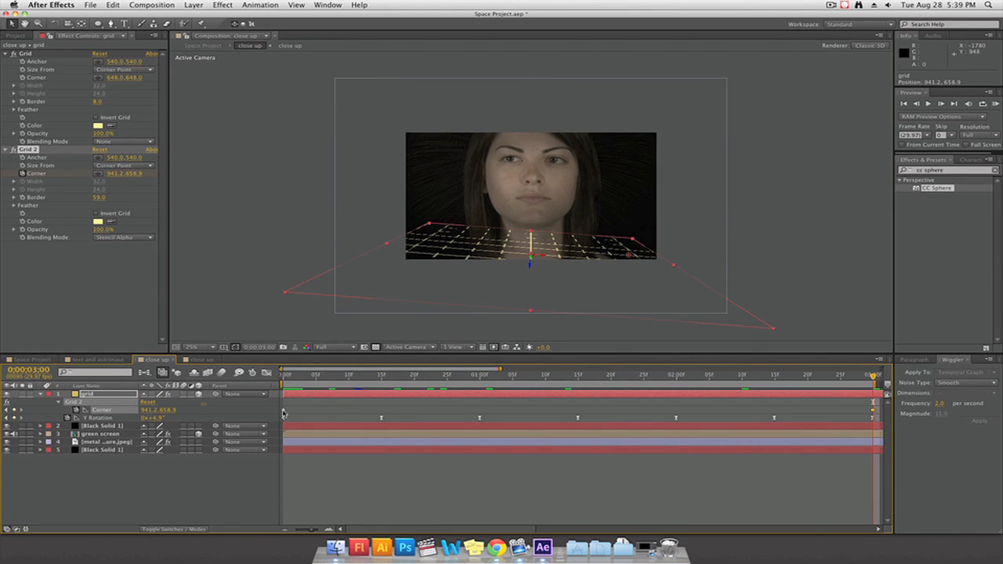
Wiggle the two Grid 2 Corner keyframes at 10 per second with a magnitude of 50
{"action": "left_click", "coordinate": [283, 414]}
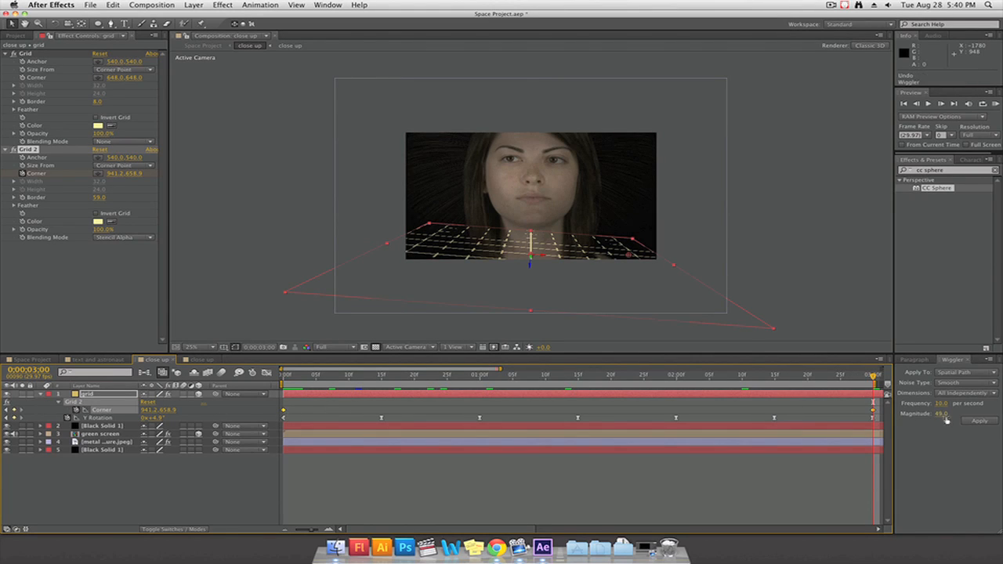
{"action": "left_click", "coordinate": [944, 413]}
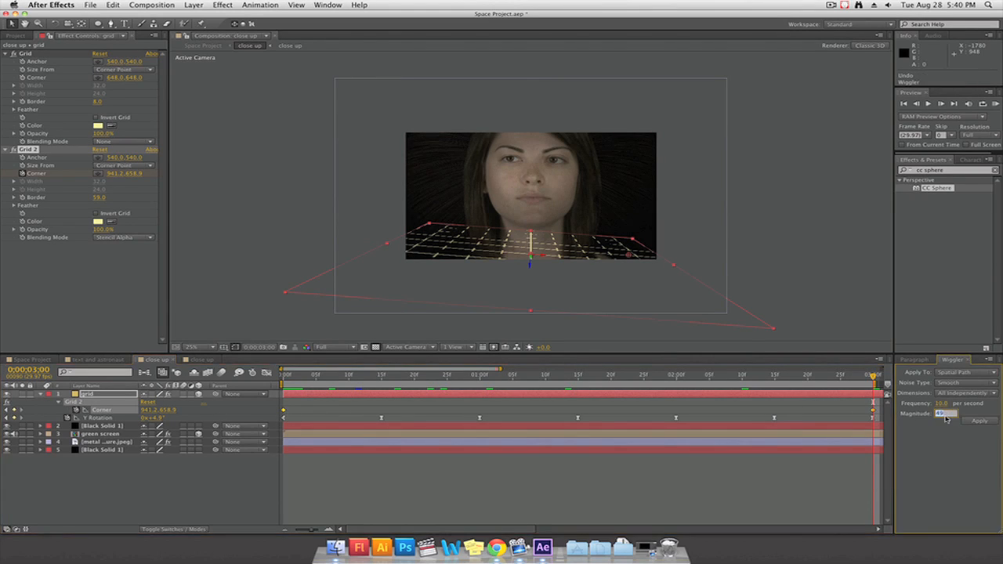
{"action": "type", "text": "50"}
{"action": "left_click", "coordinate": [972, 422]}
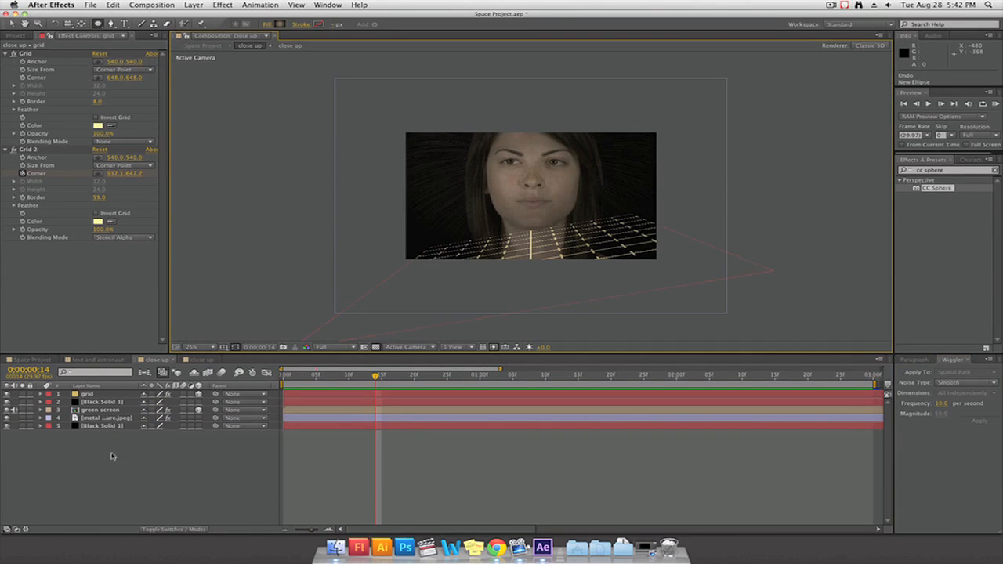
Create a white solid in the close up composition and add an ellipse mask that fills the layer
{"action": "right_click", "coordinate": [112, 432]}
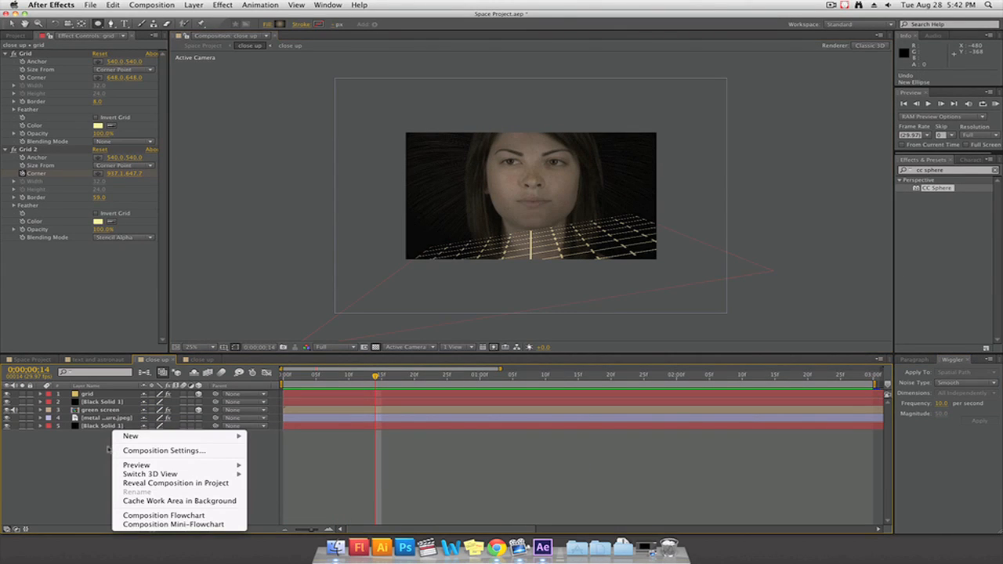
{"action": "mouse_move", "coordinate": [130, 436]}
{"action": "left_click", "coordinate": [304, 464]}
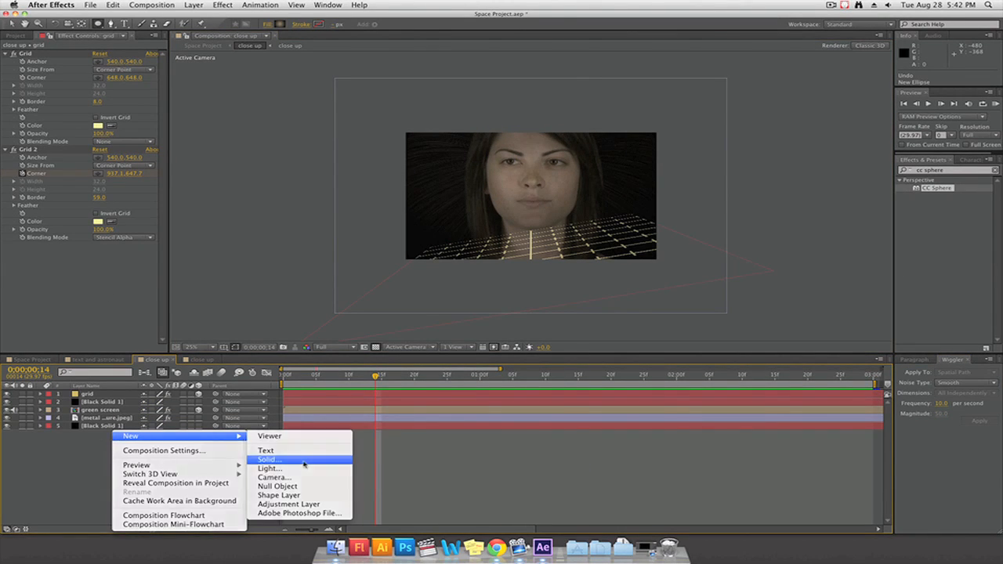
{"action": "left_click", "coordinate": [497, 333]}
{"action": "left_click", "coordinate": [592, 361]}
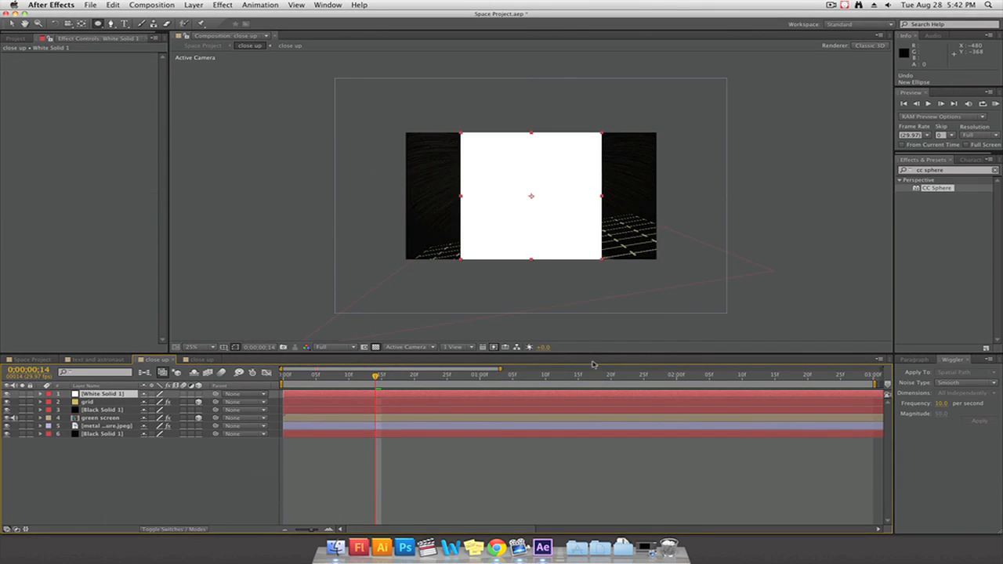
{"action": "double_click", "coordinate": [100, 24]}
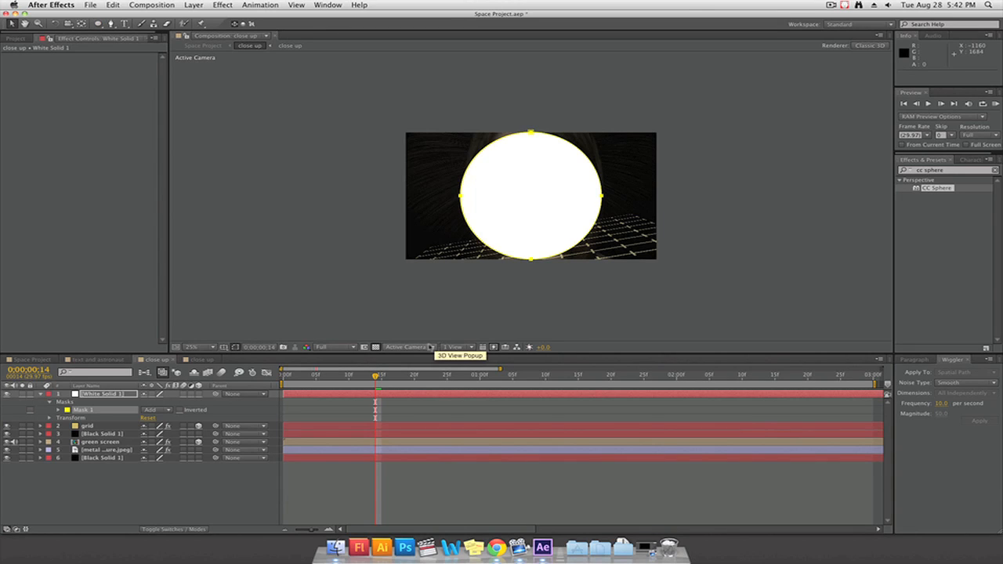
Duplicate the ellipse mask, set the copy to Subtract and give it a Mask Expansion of about -140 pixels to form a ring
{"action": "left_click", "coordinate": [80, 411]}
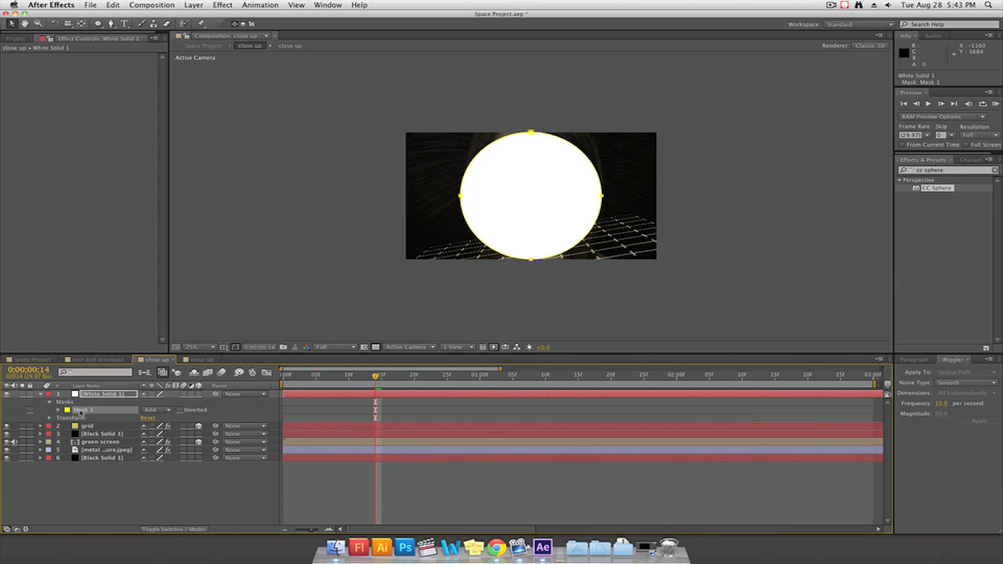
{"action": "key", "text": "super+d"}
{"action": "left_click", "coordinate": [156, 418]}
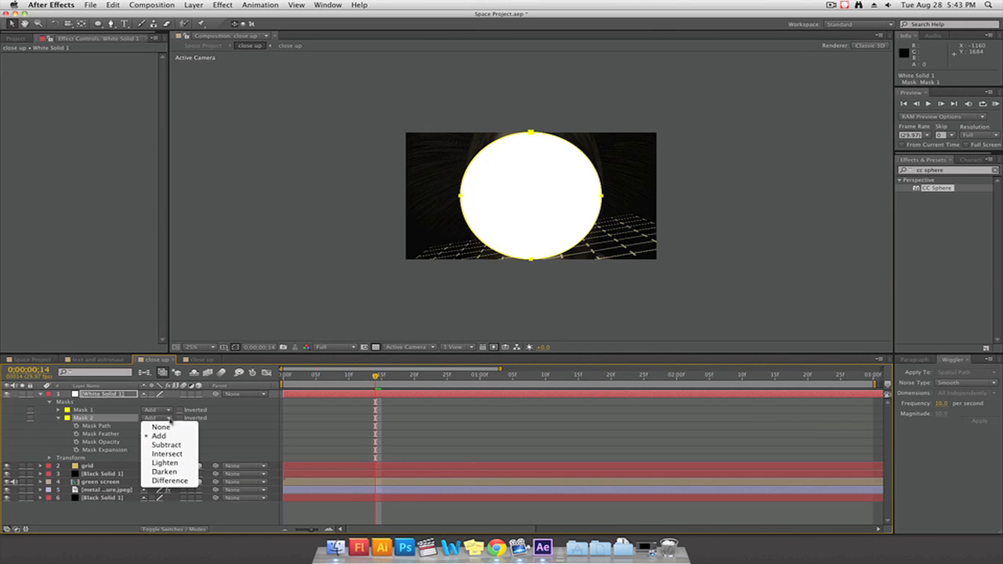
{"action": "left_click", "coordinate": [176, 446]}
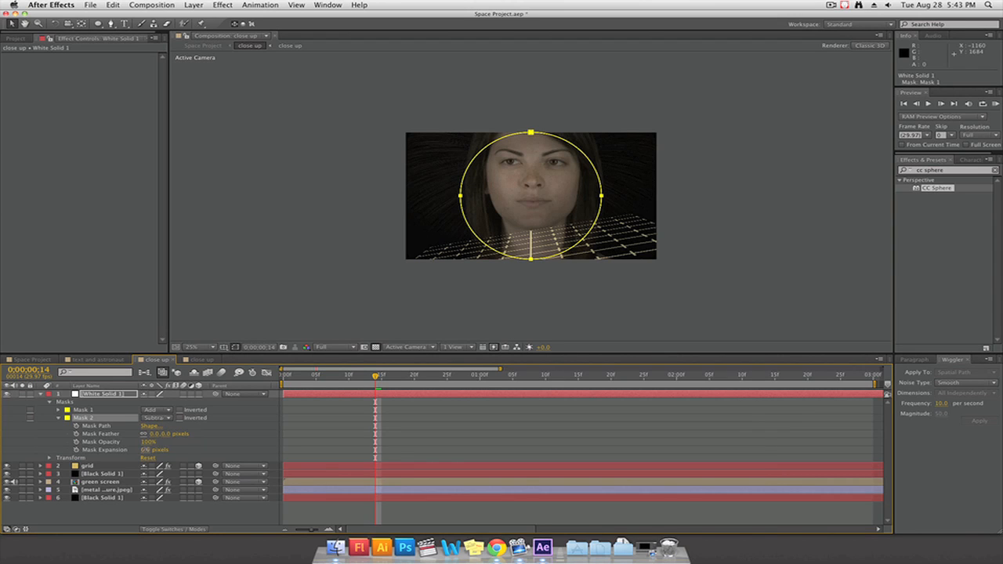
{"action": "left_click_drag", "start_coordinate": [146, 450], "coordinate": [47, 449]}
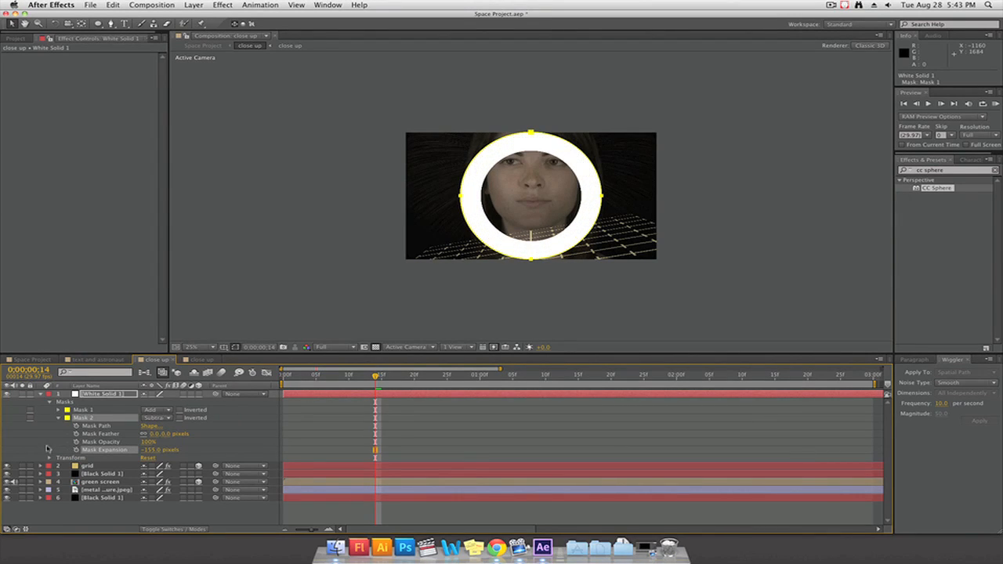
Form a second inner ring by duplicating the mask into an Add mask at -66 pixels expansion and a Subtract mask at -101 pixels
{"action": "key", "text": "super+d"}
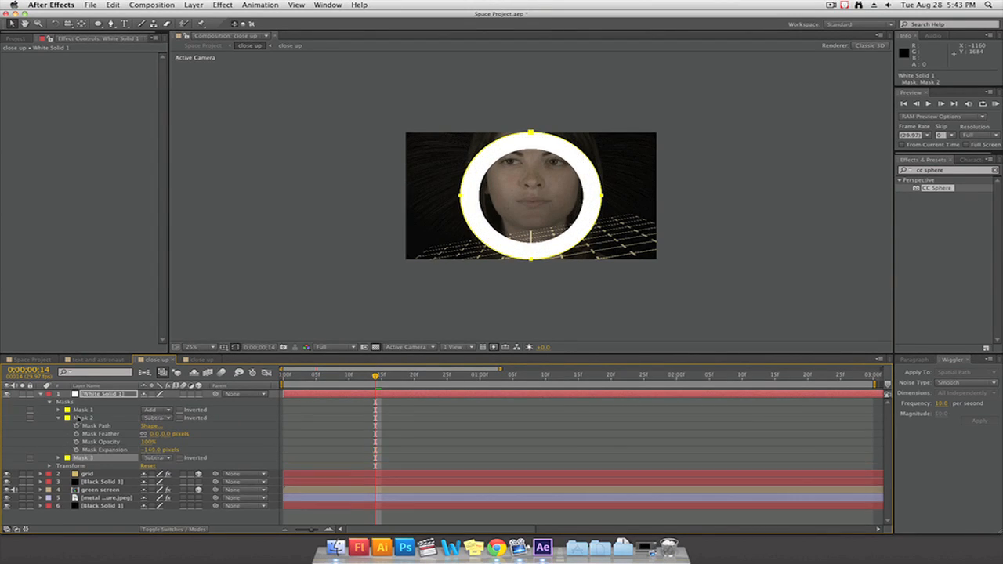
{"action": "left_click", "coordinate": [59, 458]}
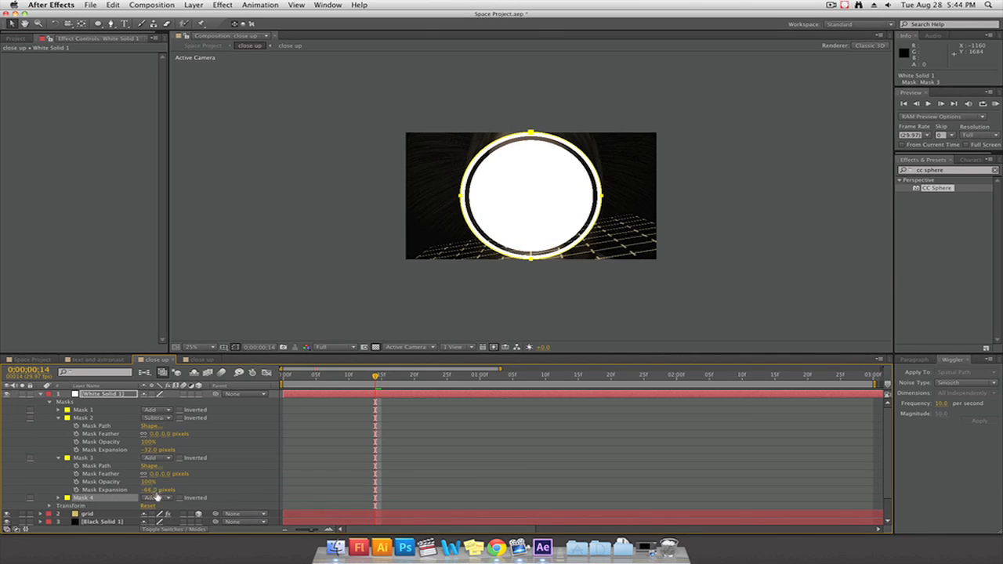
{"action": "left_click", "coordinate": [157, 497]}
{"action": "left_click", "coordinate": [166, 488]}
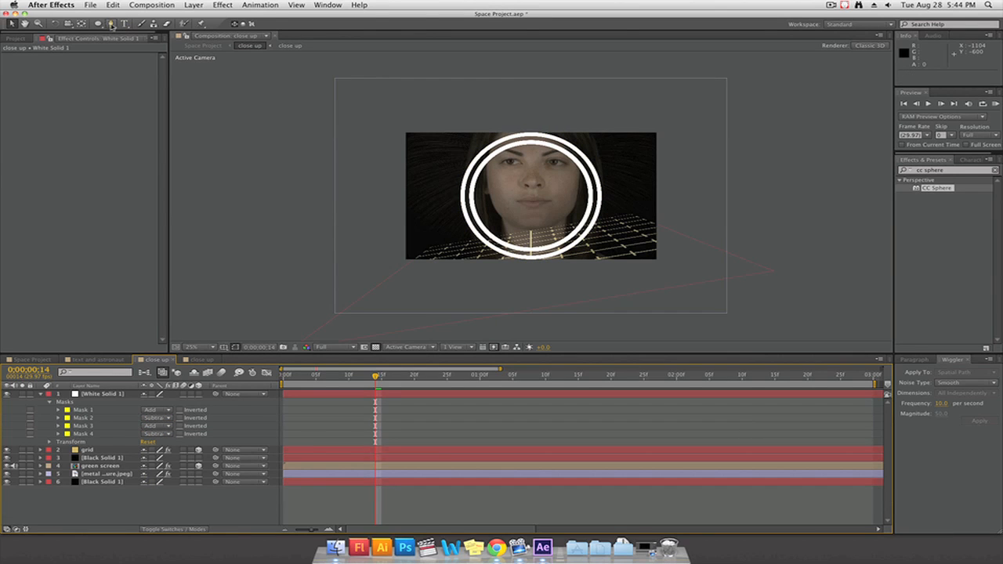
Draw a closed triangular Pen mask on the white solid, running from the rings' centre out past their upper-right edge
{"action": "left_click", "coordinate": [111, 24]}
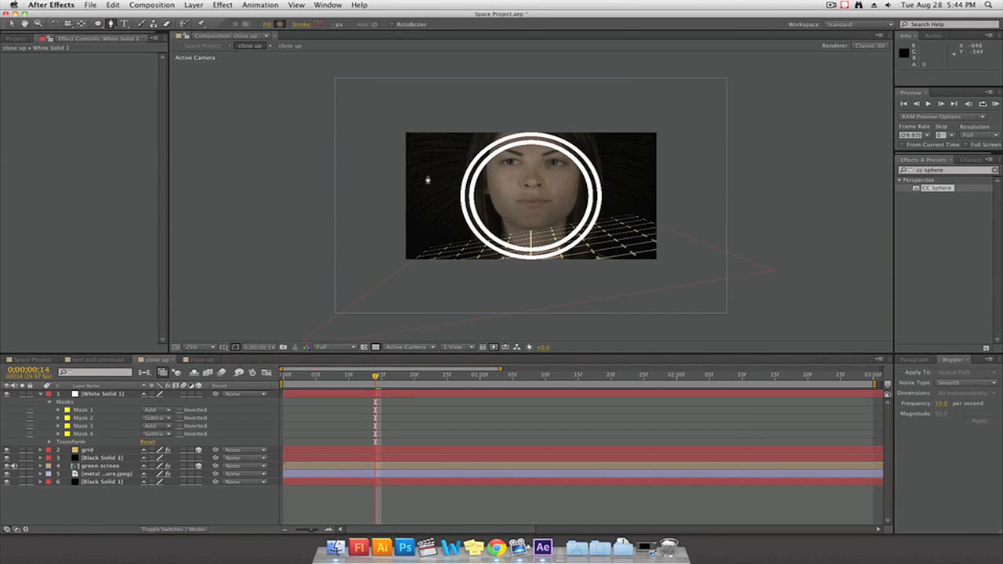
{"action": "left_click", "coordinate": [94, 395]}
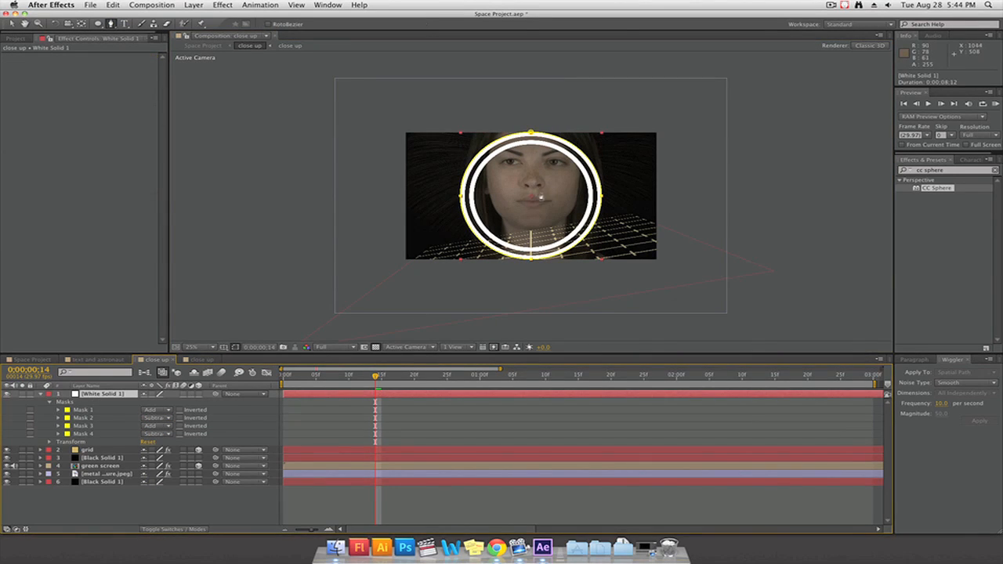
{"action": "left_click", "coordinate": [530, 196]}
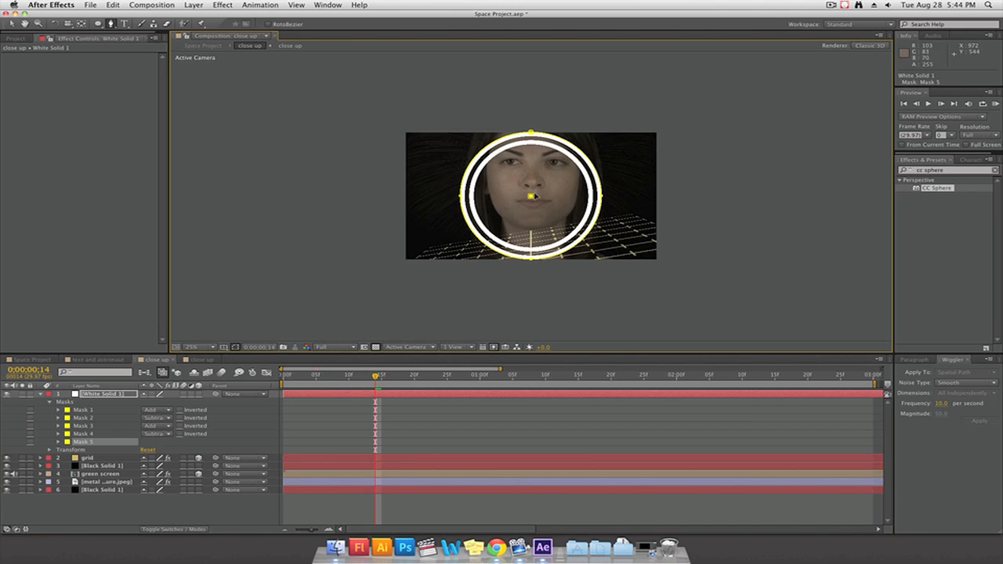
{"action": "left_click", "coordinate": [531, 100]}
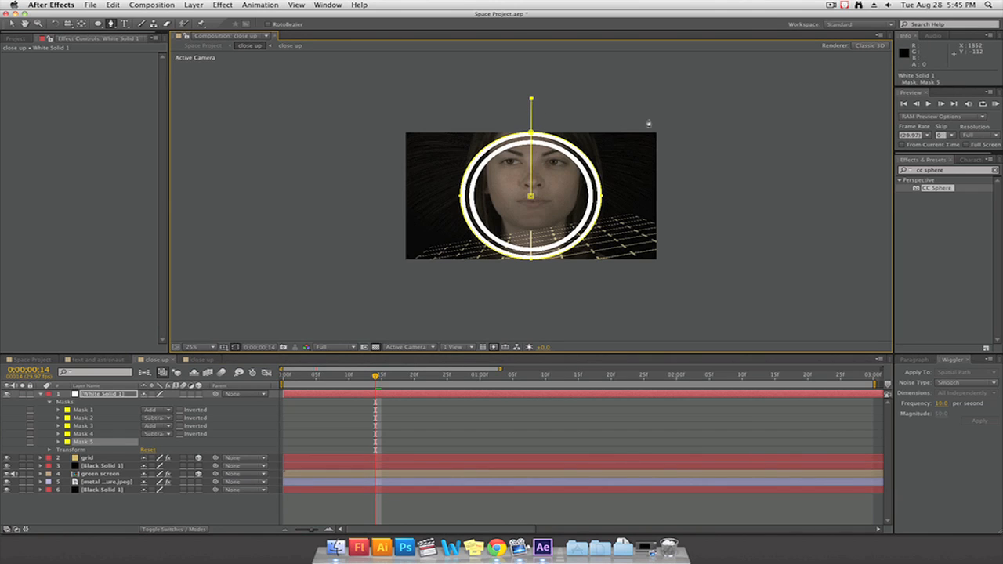
{"action": "left_click", "coordinate": [679, 154]}
{"action": "left_click", "coordinate": [531, 197]}
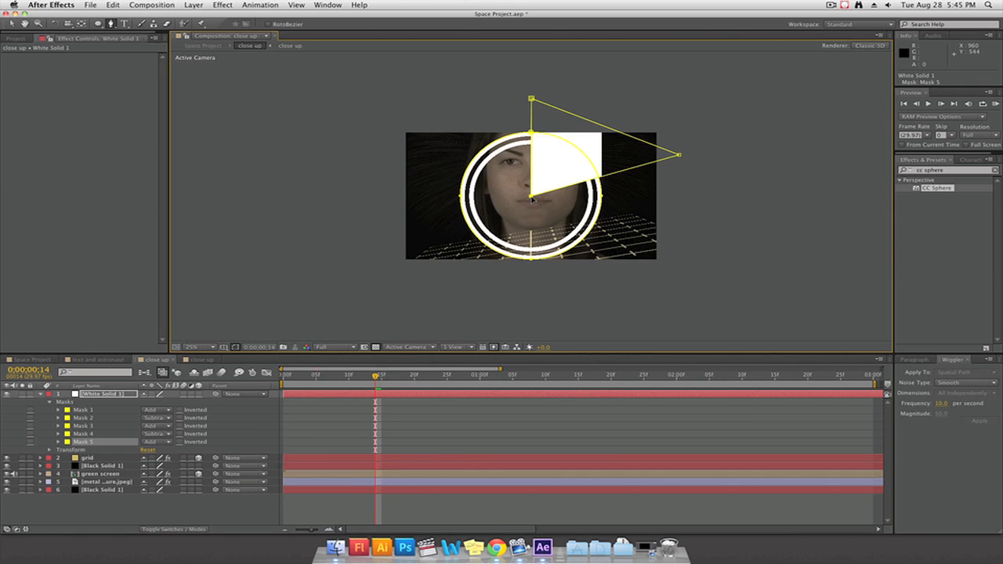
Set the triangular mask to Subtract and draw a second subtracting wedge mask from the rings' centre out past their lower edge
{"action": "left_click", "coordinate": [156, 442]}
{"action": "left_click", "coordinate": [168, 467]}
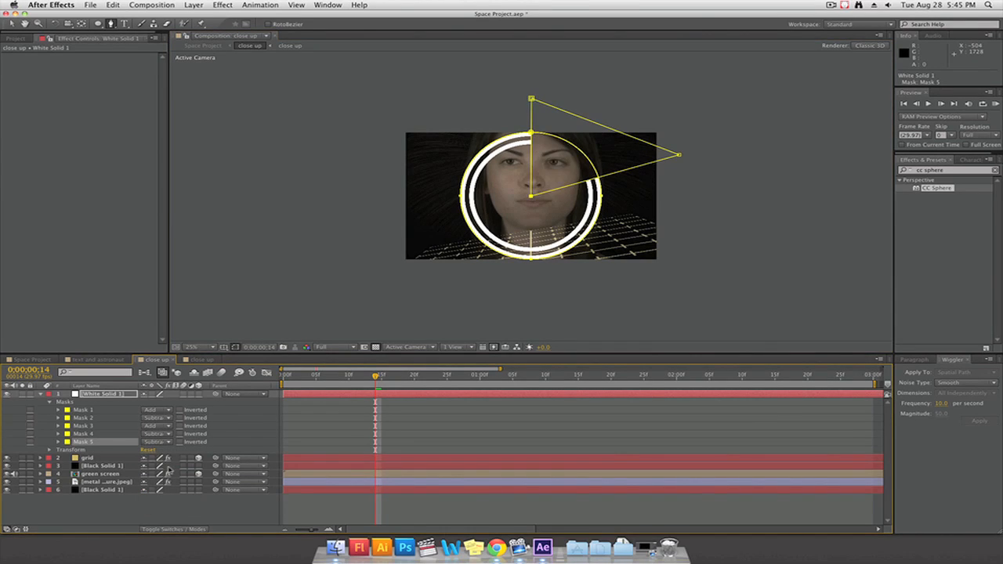
{"action": "left_click", "coordinate": [475, 282]}
{"action": "left_click", "coordinate": [529, 293]}
{"action": "left_click", "coordinate": [534, 202]}
{"action": "left_click", "coordinate": [475, 282]}
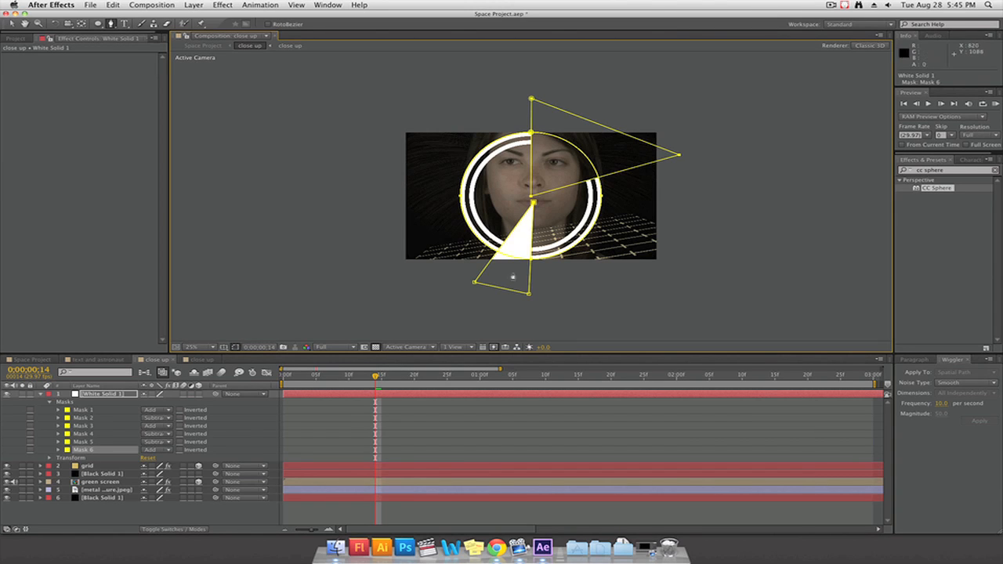
{"action": "key", "text": "v"}
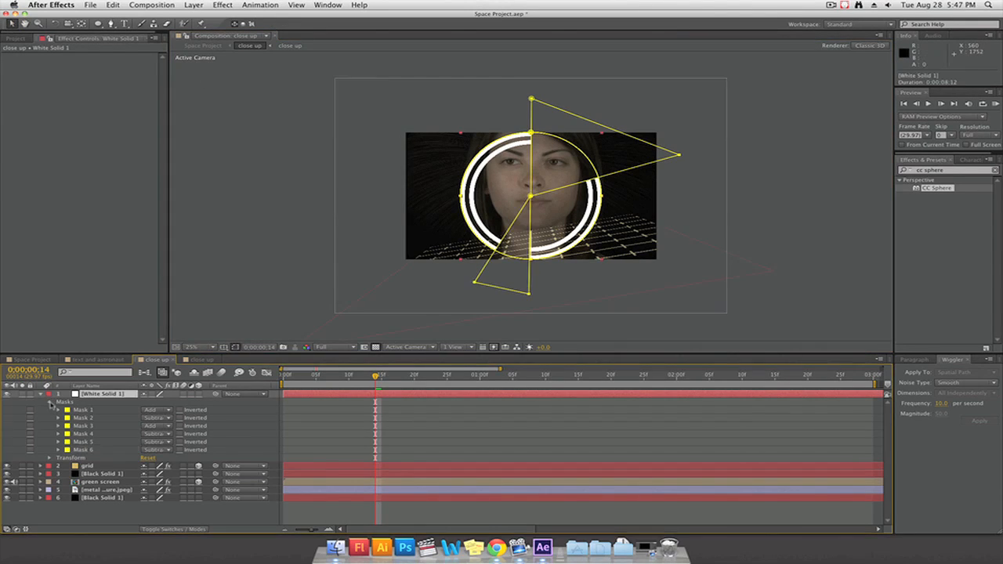
Collapse the mask list and set the white ring solid's Rotation to 154°
{"action": "left_click", "coordinate": [50, 402]}
{"action": "left_click", "coordinate": [41, 395]}
{"action": "left_click", "coordinate": [41, 394]}
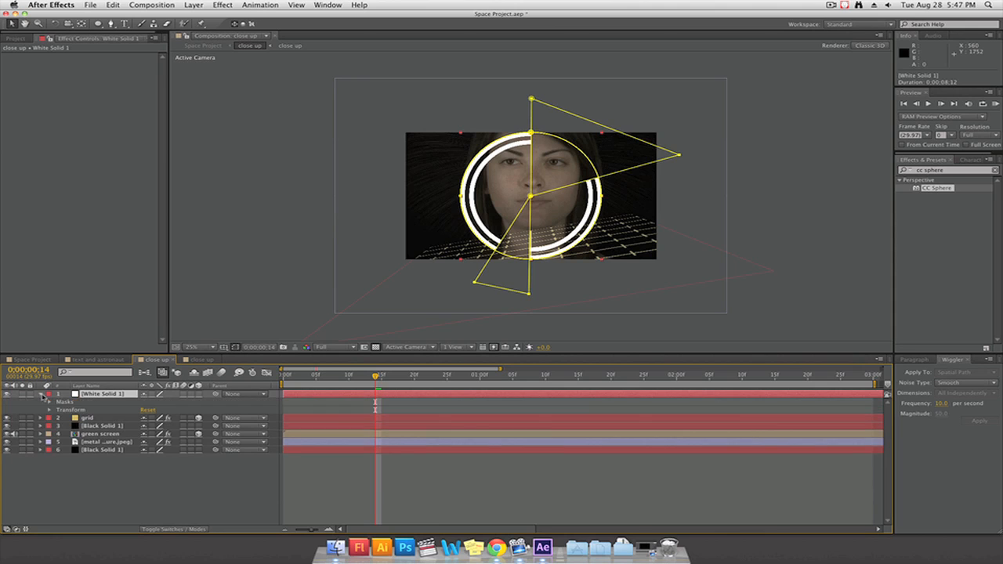
{"action": "left_click", "coordinate": [49, 410]}
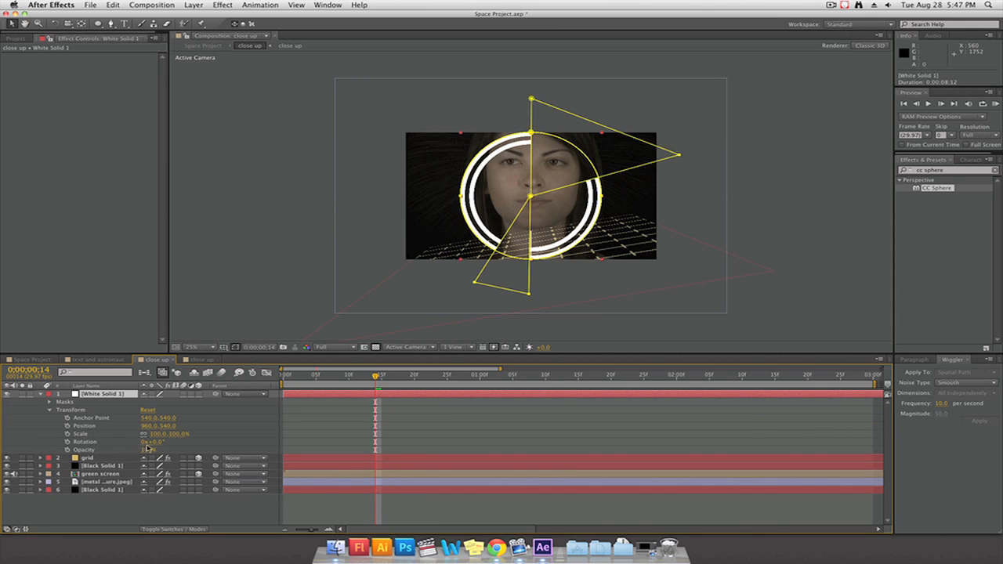
{"action": "mouse_move", "coordinate": [152, 442]}
{"action": "left_mouse_down"}
{"action": "mouse_move", "coordinate": [337, 430]}
{"action": "mouse_move", "coordinate": [226, 430]}
{"action": "left_mouse_up"}
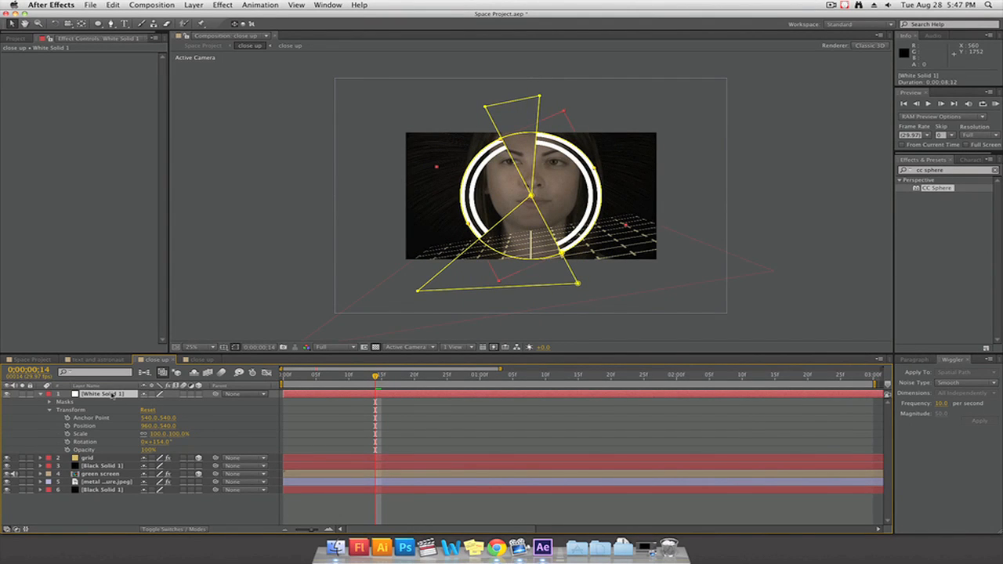
Duplicate the white ring solid, scale the copy to 93.5% and rotate it to 240°
{"action": "key", "text": "super+d"}
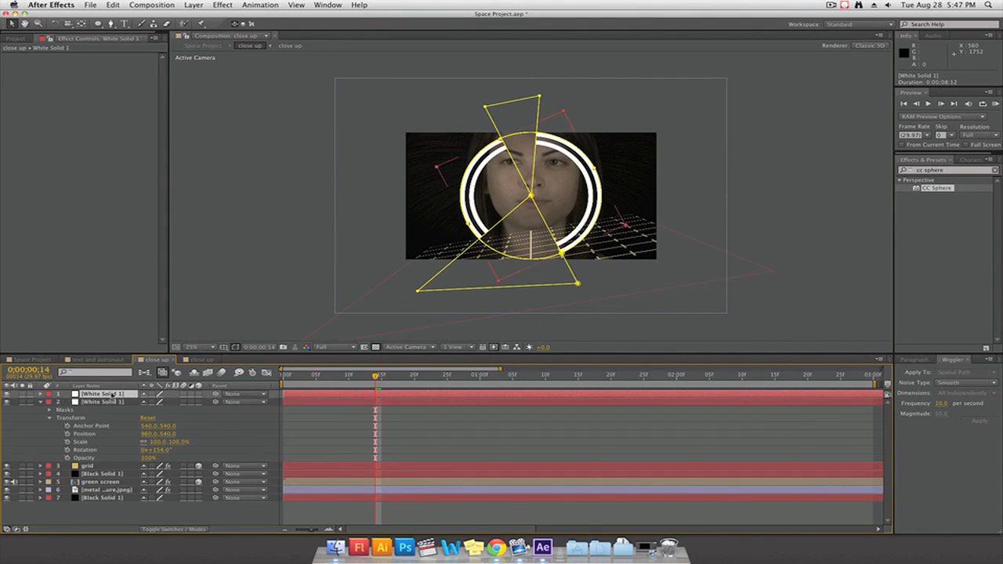
{"action": "key", "text": "s"}
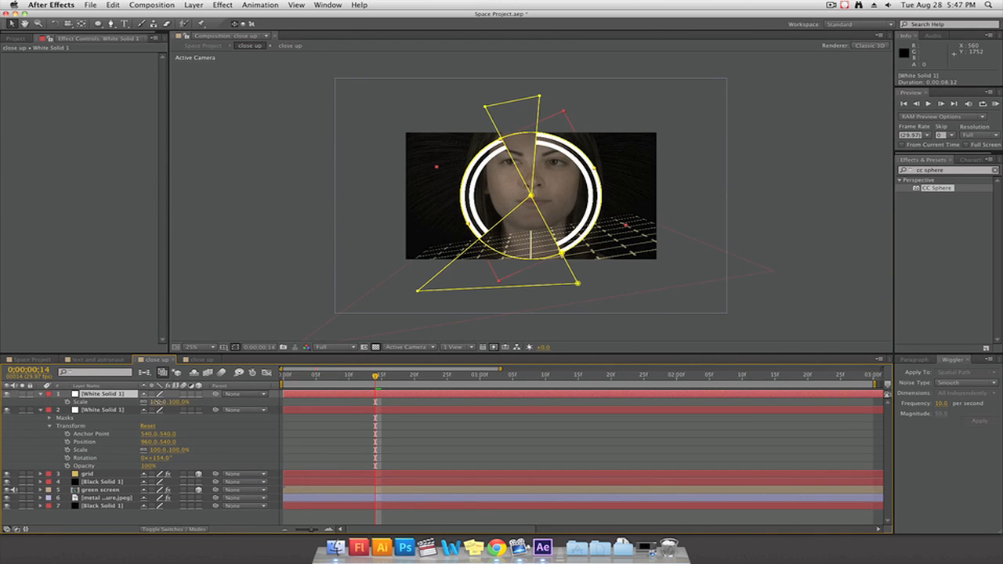
{"action": "left_click_drag", "start_coordinate": [157, 402], "coordinate": [153, 402]}
{"action": "left_click_drag", "start_coordinate": [152, 402], "coordinate": [154, 402]}
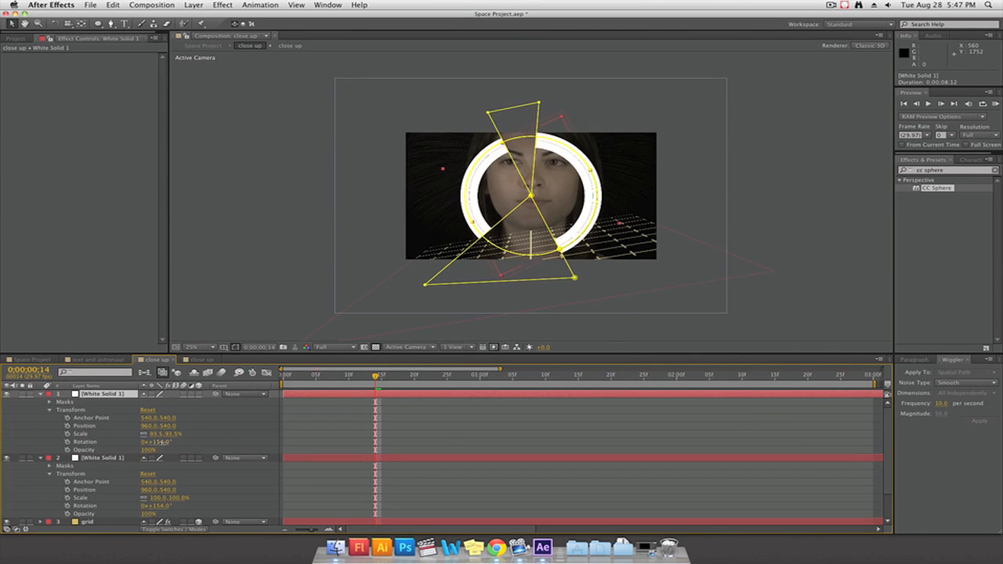
{"action": "left_click_drag", "start_coordinate": [162, 442], "coordinate": [199, 439]}
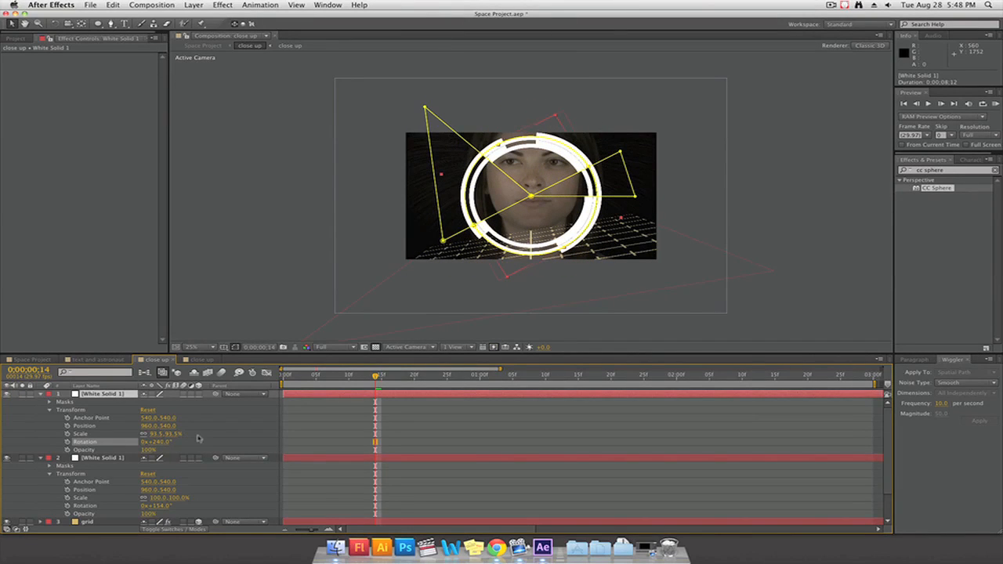
Return to the start of the composition and make both white ring solids 3D layers
{"action": "left_click", "coordinate": [283, 377]}
{"action": "left_click", "coordinate": [199, 394]}
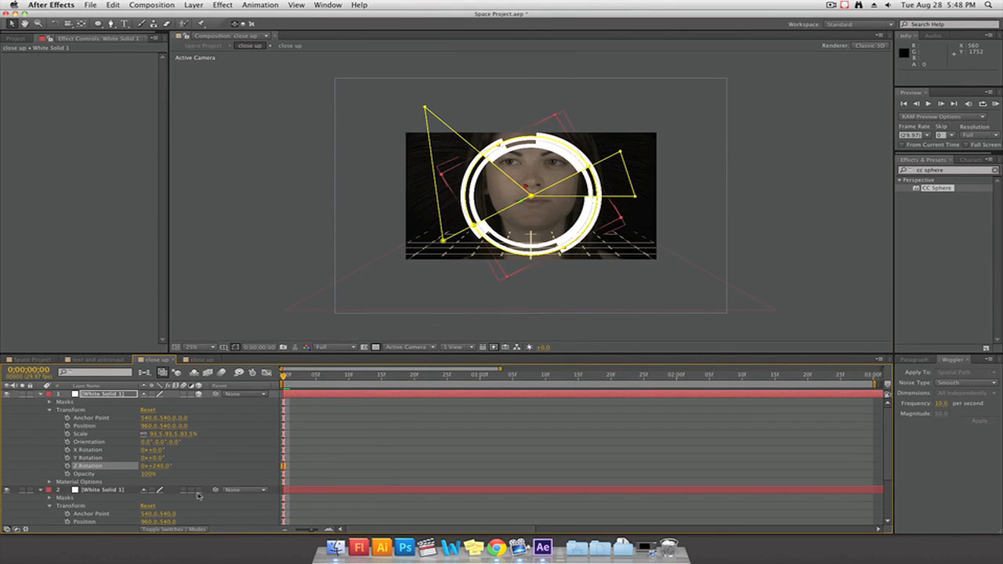
{"action": "left_click", "coordinate": [199, 490]}
{"action": "left_click", "coordinate": [97, 490], "text": "shift"}
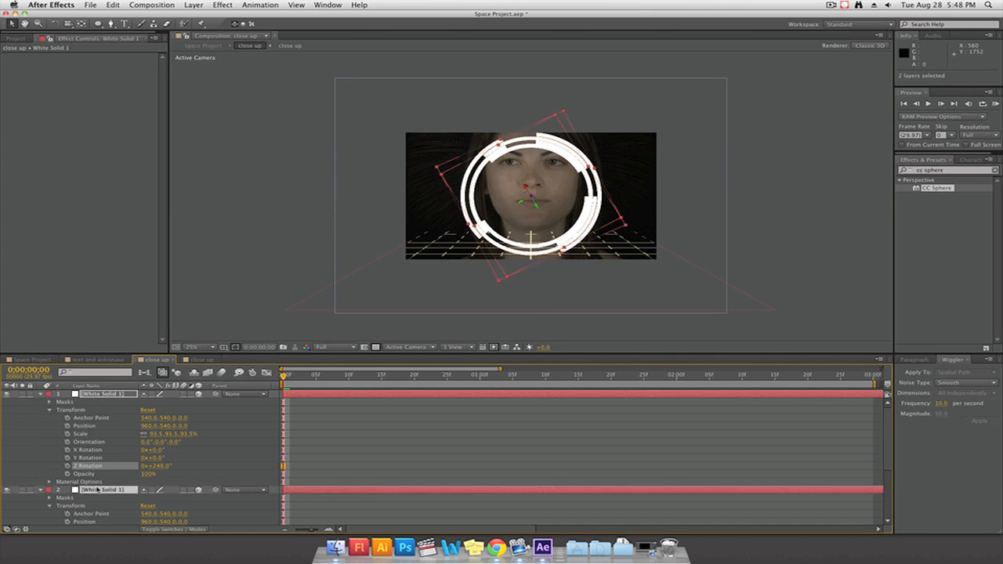
Undo the last value change and set starting Z Rotation keyframes on both ring layers at 0 seconds
{"action": "key", "text": "r"}
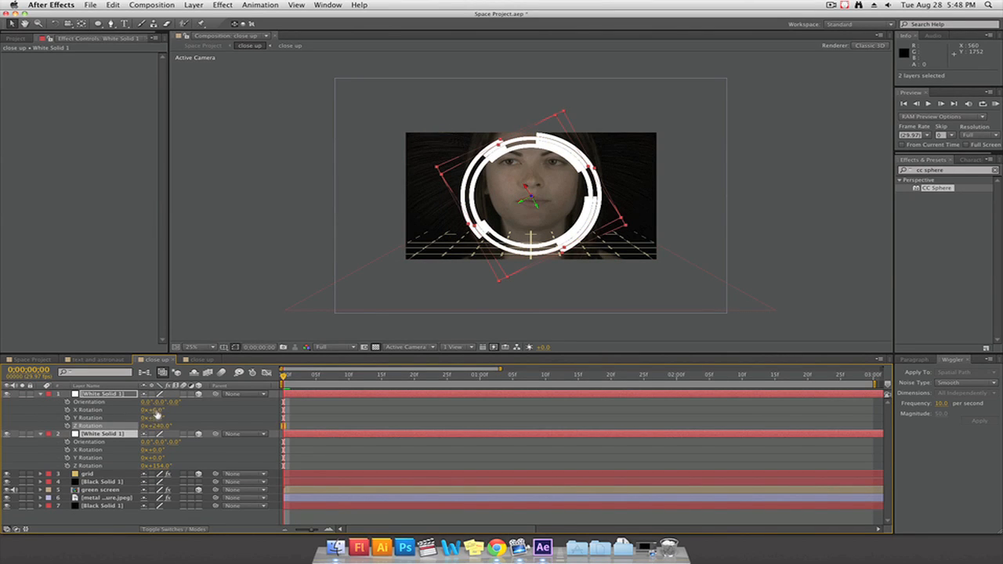
{"action": "key", "text": "super+z"}
{"action": "left_click", "coordinate": [68, 427]}
{"action": "left_click", "coordinate": [68, 466]}
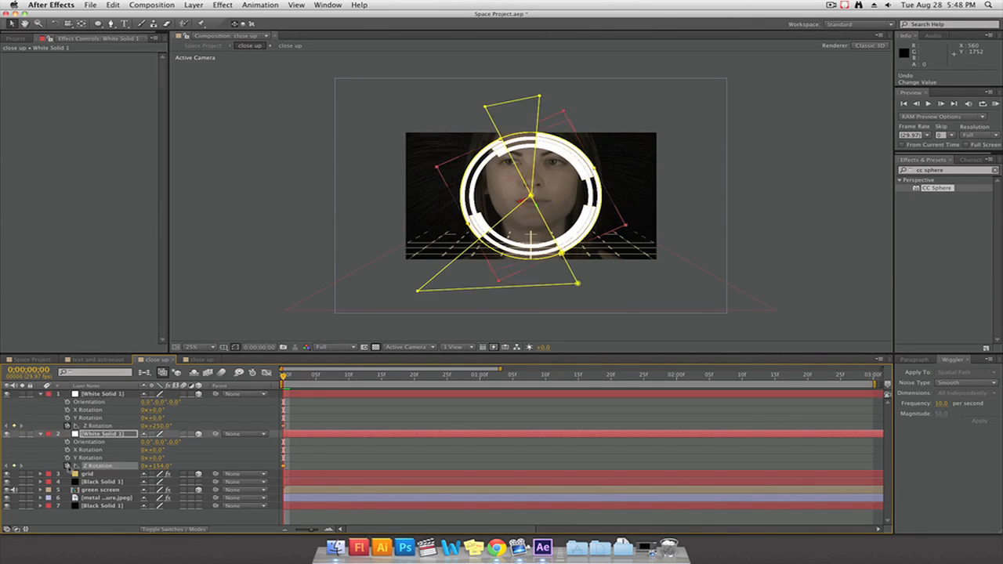
Keyframe both rings' Z Rotation at 3 seconds and apply the Wiggler to each at a frequency of 5 per second
{"action": "left_click", "coordinate": [872, 377]}
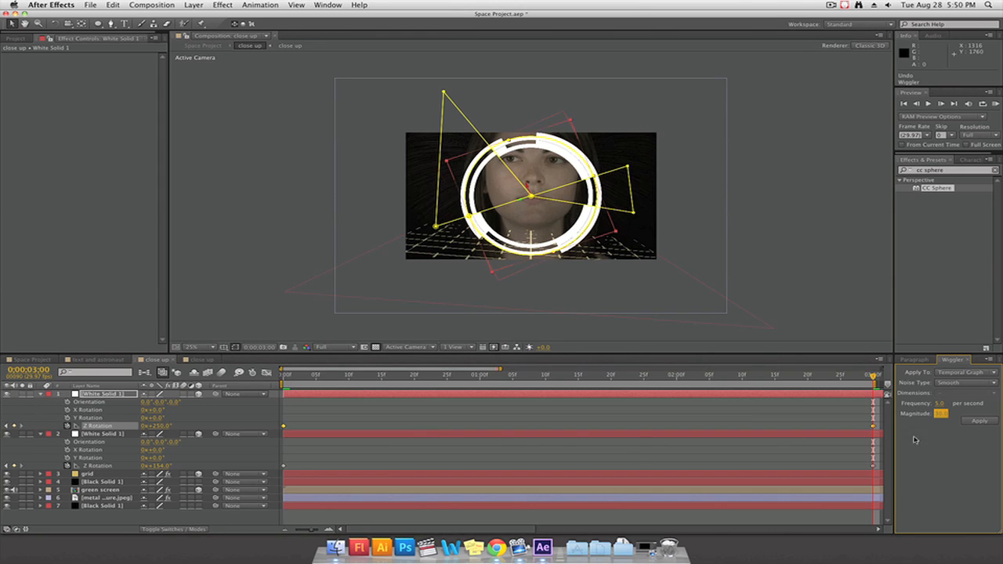
{"action": "left_click", "coordinate": [976, 422]}
{"action": "left_click", "coordinate": [284, 468]}
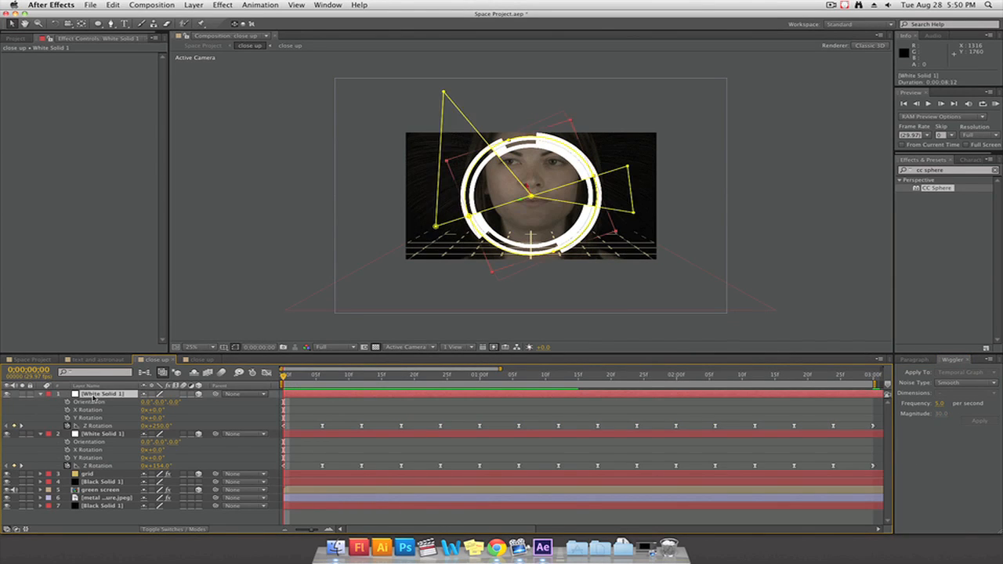
Push the top ring layer back in Z depth and scale it up to 113%
{"action": "key", "text": "p"}
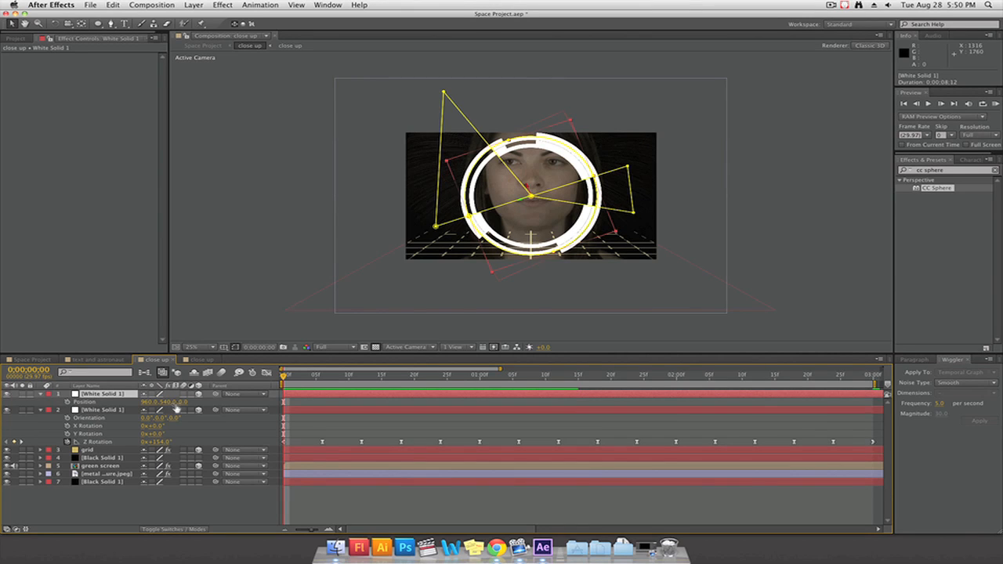
{"action": "left_click_drag", "start_coordinate": [184, 402], "coordinate": [423, 383]}
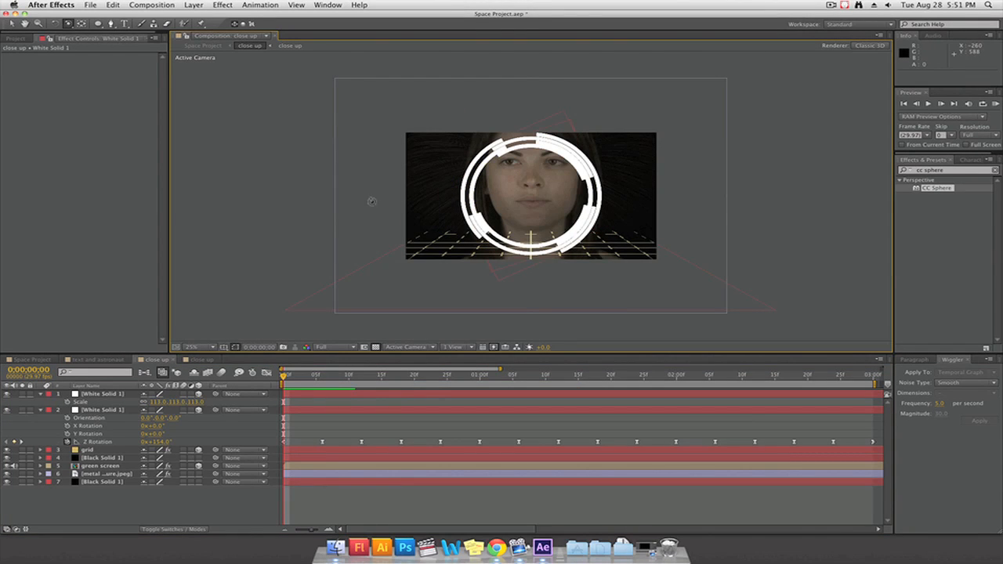
Inspect the depth between the ring layers by orbiting in Custom View 1, and return to the Active Camera view
{"action": "left_click", "coordinate": [408, 347]}
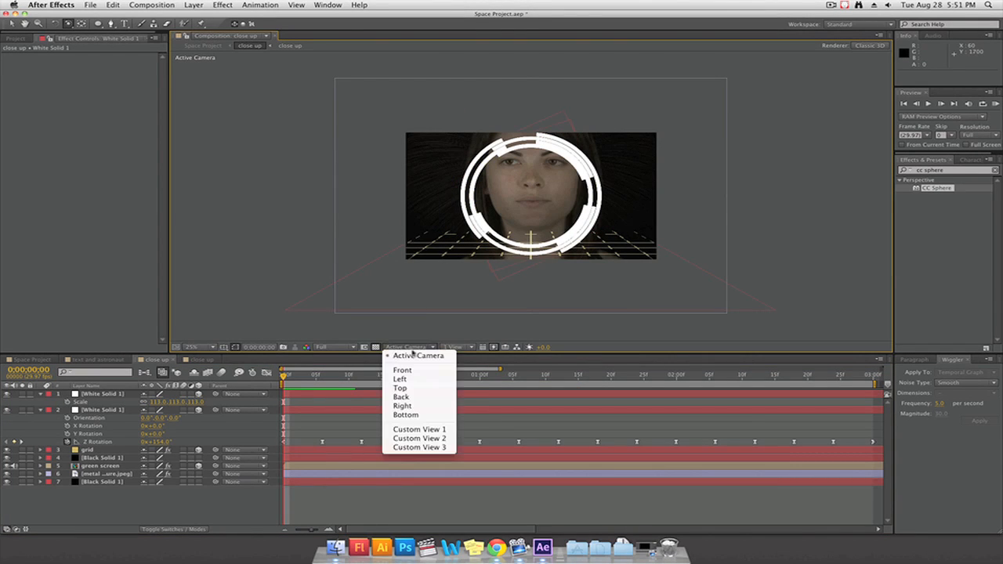
{"action": "left_click", "coordinate": [431, 431]}
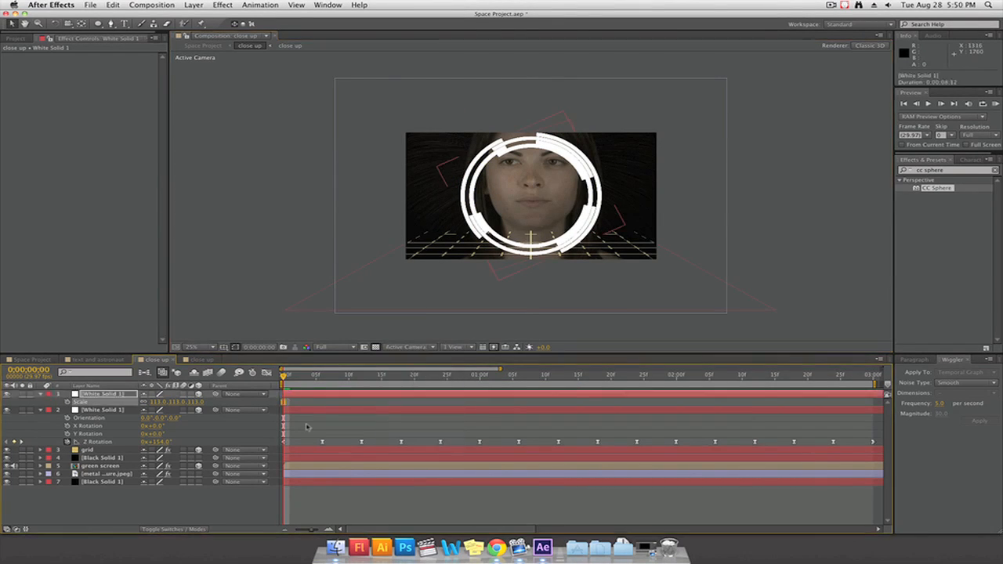
{"action": "left_click", "coordinate": [308, 426]}
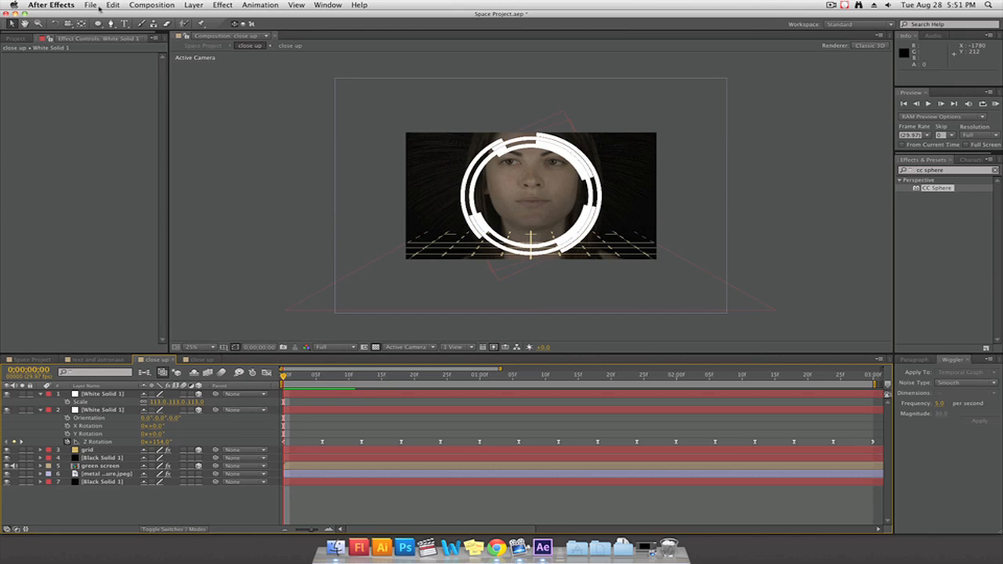
{"action": "left_click", "coordinate": [68, 25]}
{"action": "left_click_drag", "start_coordinate": [522, 204], "coordinate": [487, 330]}
{"action": "left_click_drag", "start_coordinate": [558, 208], "coordinate": [559, 209]}
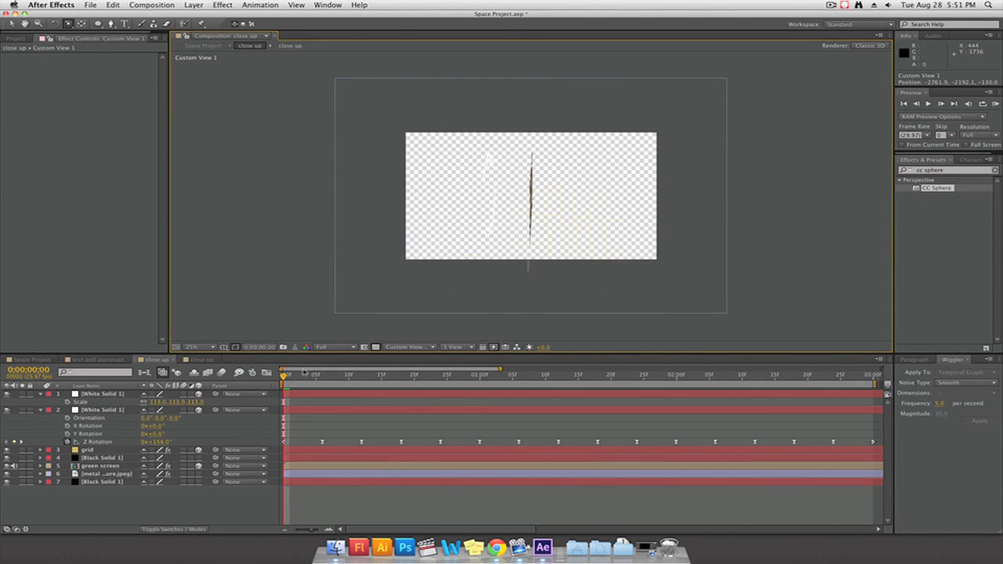
{"action": "left_click", "coordinate": [430, 346]}
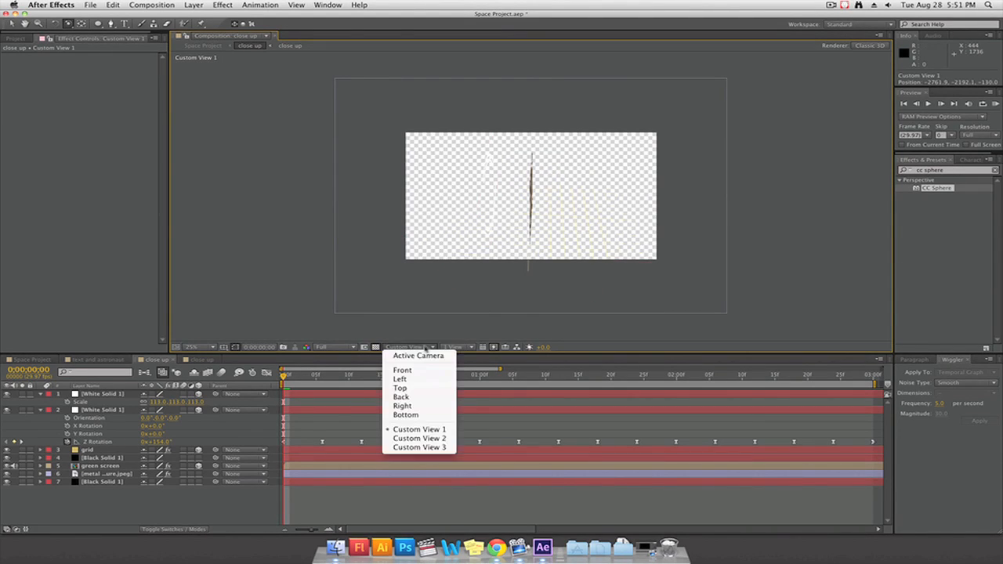
{"action": "left_click", "coordinate": [423, 358]}
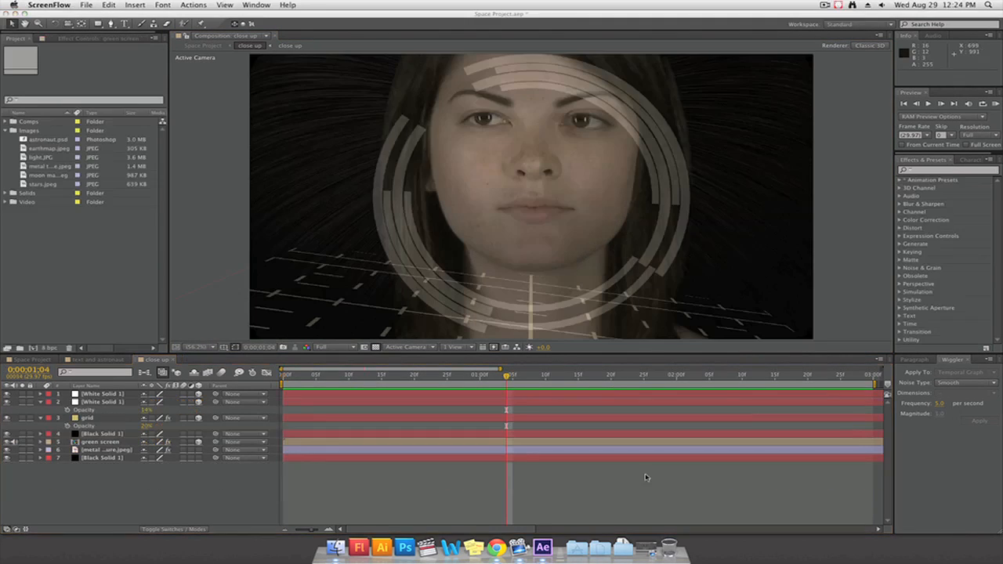
Play back the close up composition and reveal the grid layer's rotation properties
{"action": "left_click", "coordinate": [646, 478]}
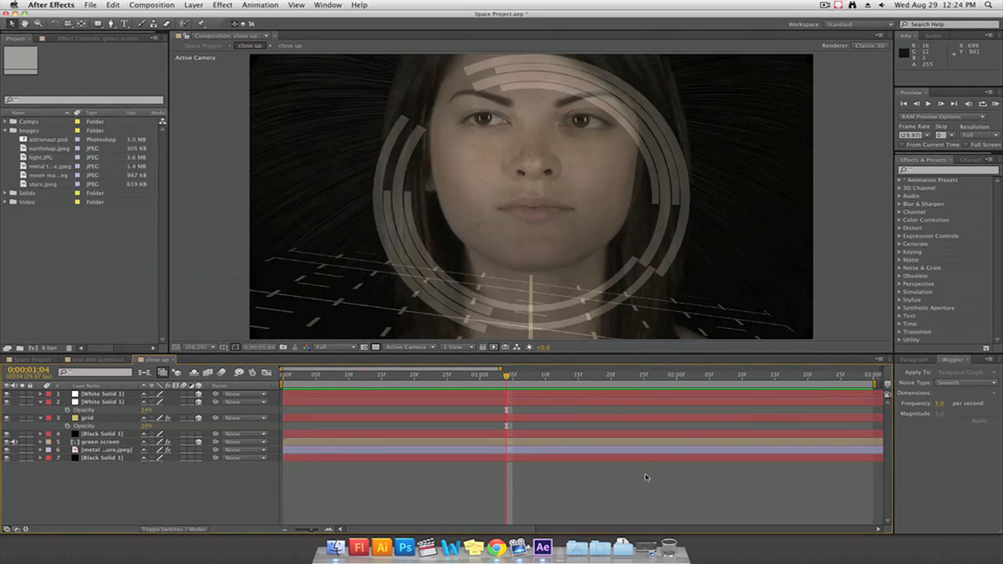
{"action": "key", "text": "space"}
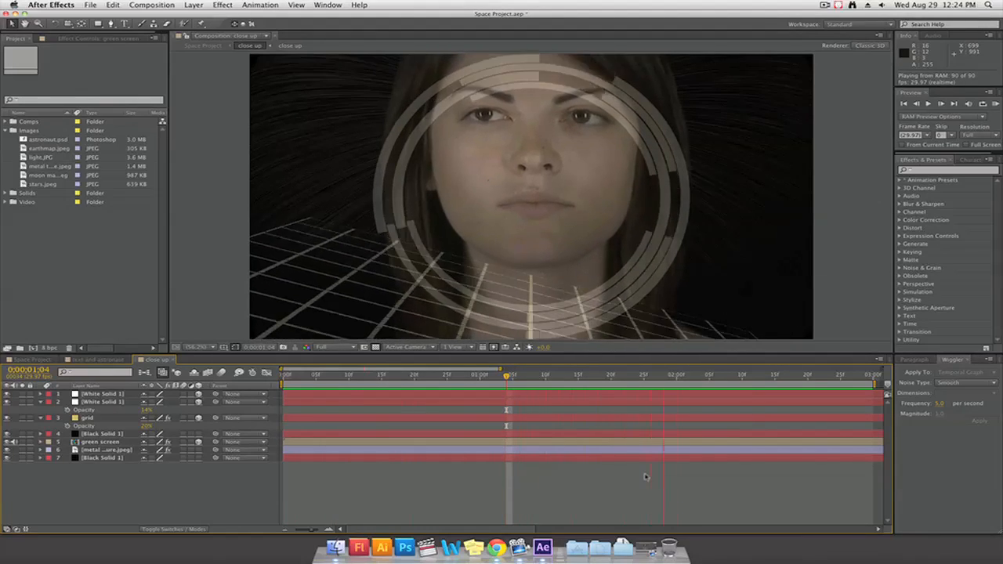
{"action": "key", "text": "space"}
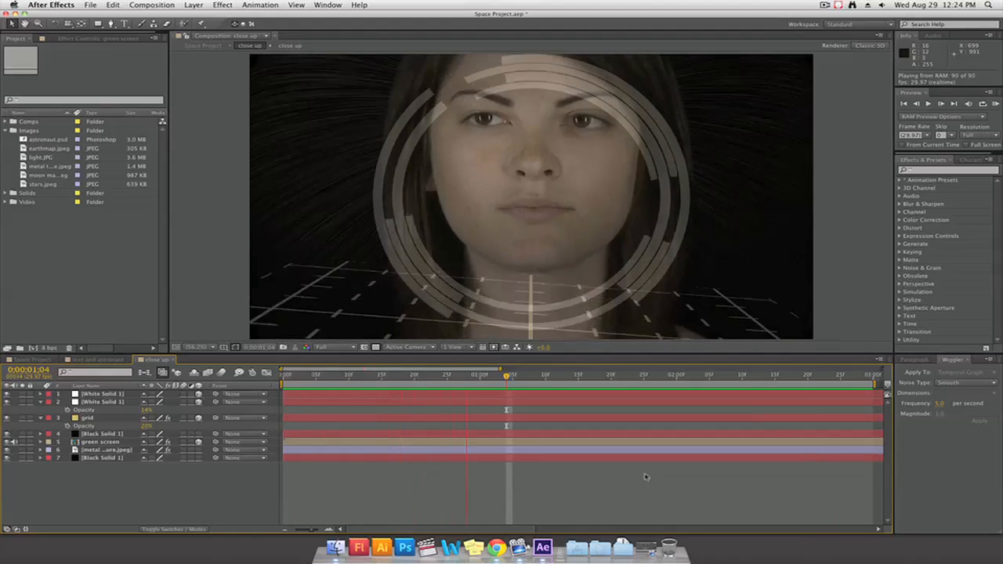
{"action": "left_click", "coordinate": [101, 416]}
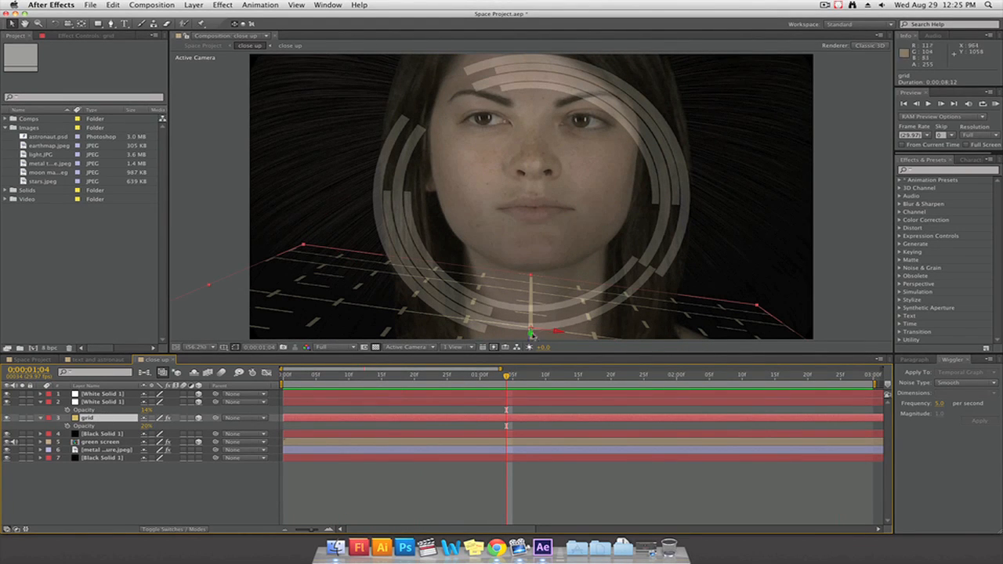
{"action": "key", "text": "r"}
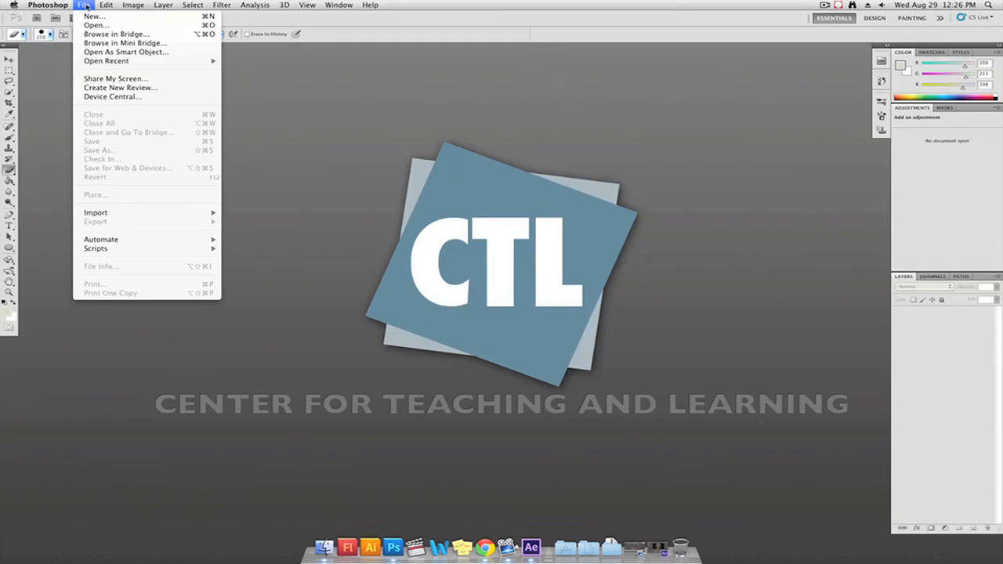
In Photoshop, create a document named "system components" with the HDTV 1080p/29.97 size and transparent background contents
{"action": "left_click", "coordinate": [99, 18]}
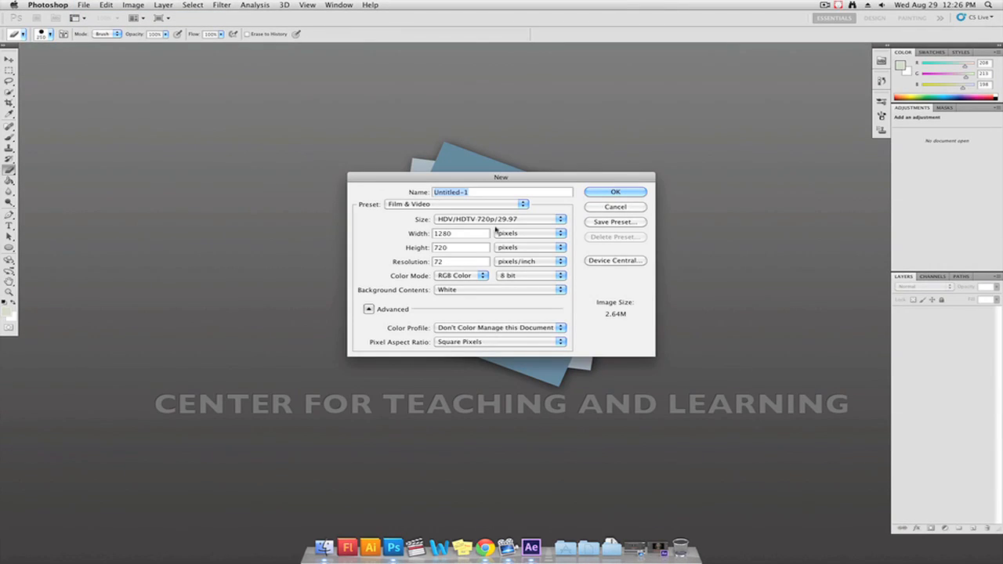
{"action": "type", "text": "system components"}
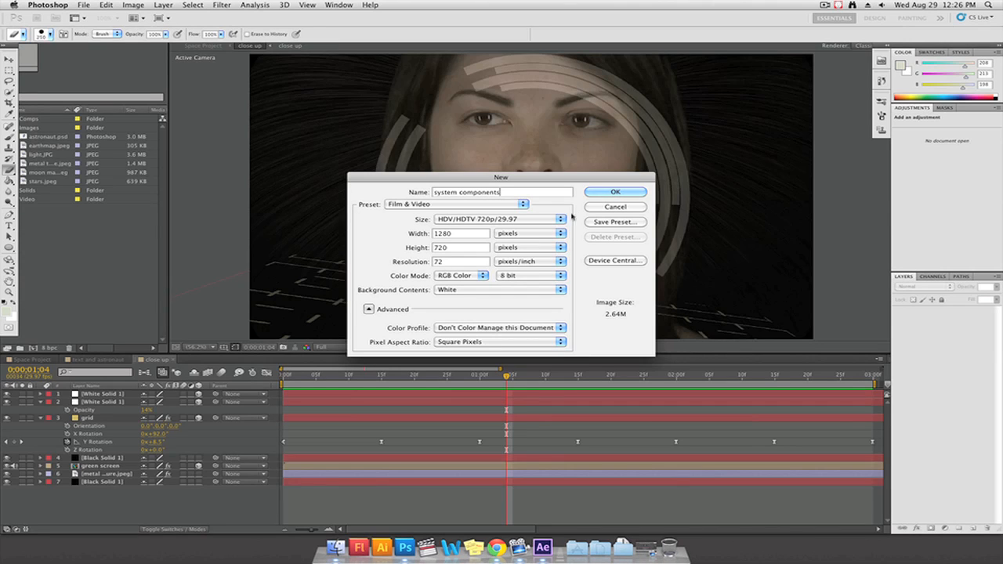
{"action": "left_click", "coordinate": [463, 224]}
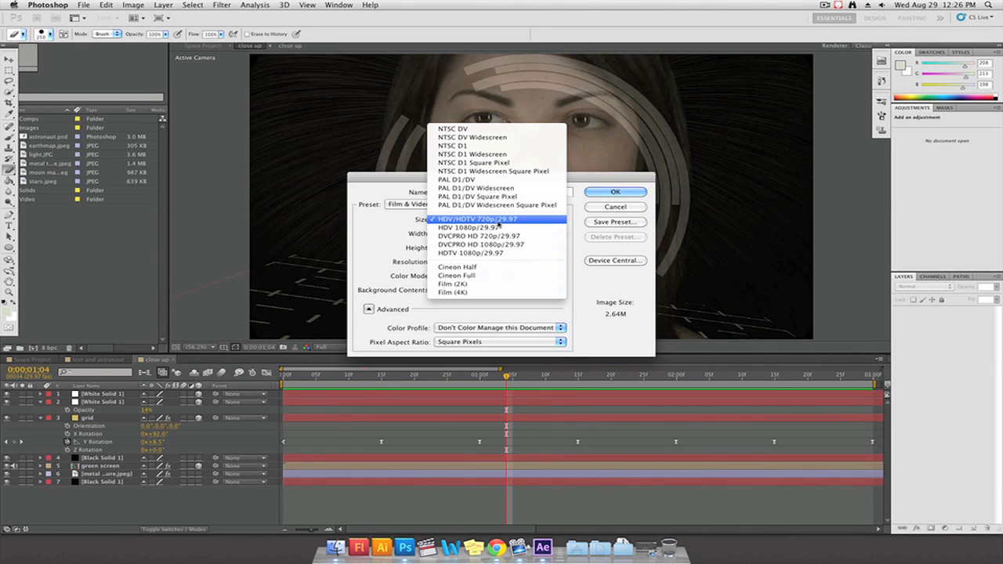
{"action": "left_click", "coordinate": [498, 244]}
{"action": "left_click", "coordinate": [500, 220]}
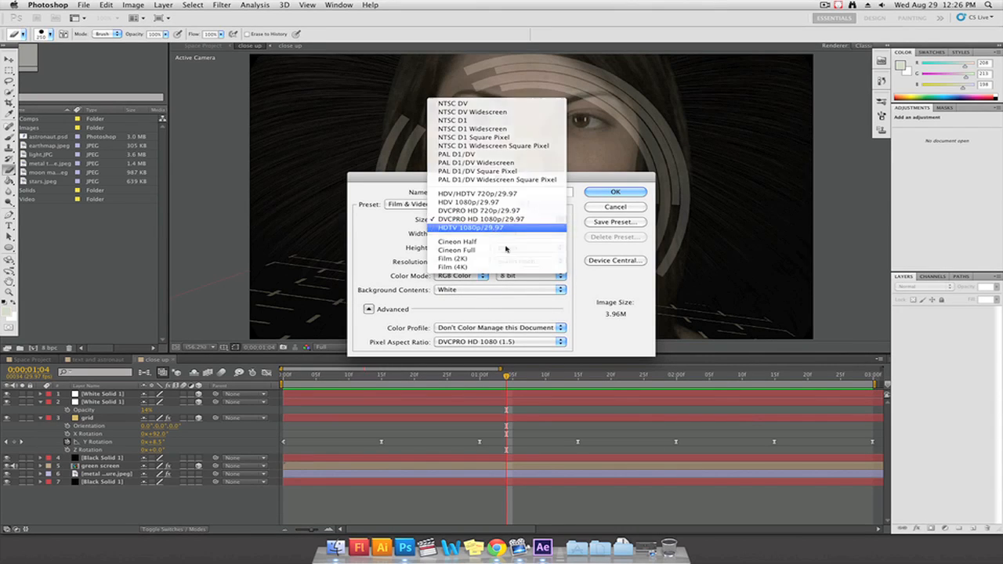
{"action": "left_click", "coordinate": [486, 227]}
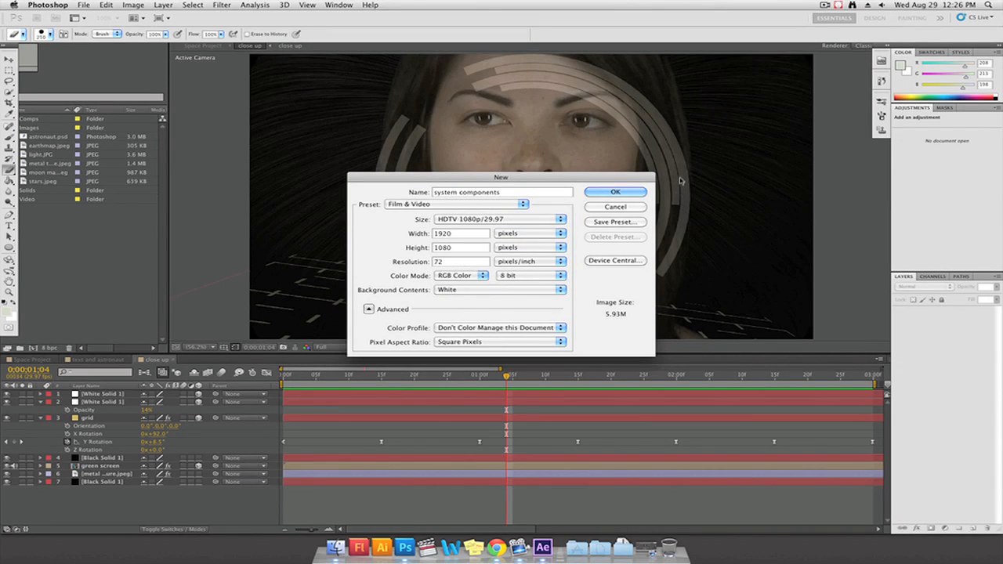
{"action": "left_click", "coordinate": [474, 290]}
{"action": "left_click", "coordinate": [472, 305]}
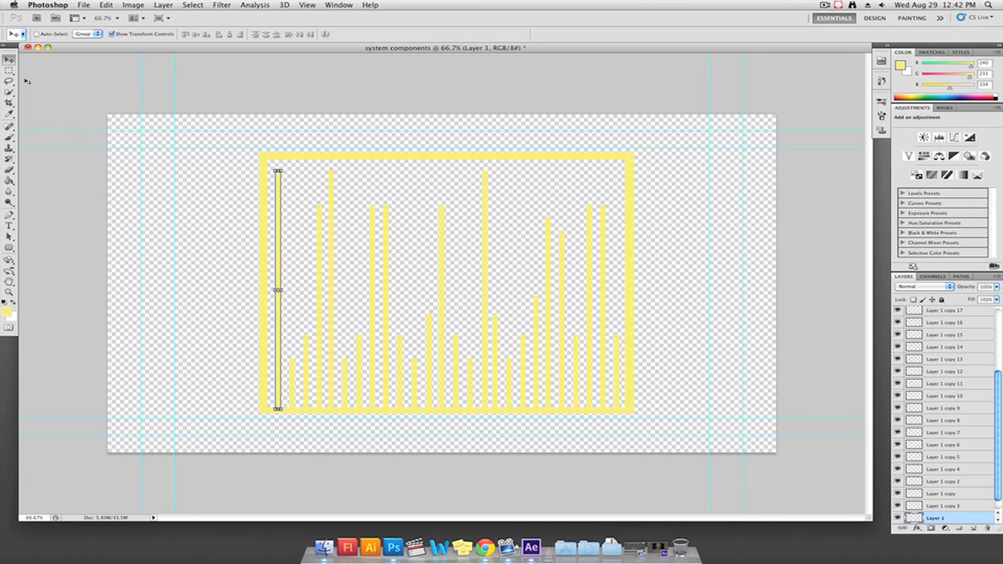
Save the Photoshop document under the name bar graph.psd in the images folder, keeping its layers
{"action": "key", "text": "super+shift+s"}
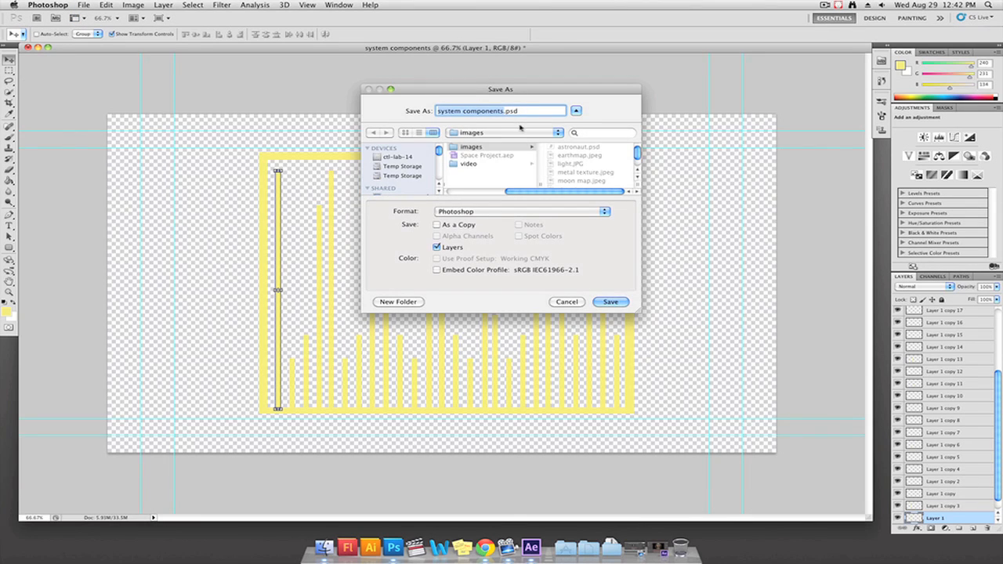
{"action": "type", "text": "bar graph"}
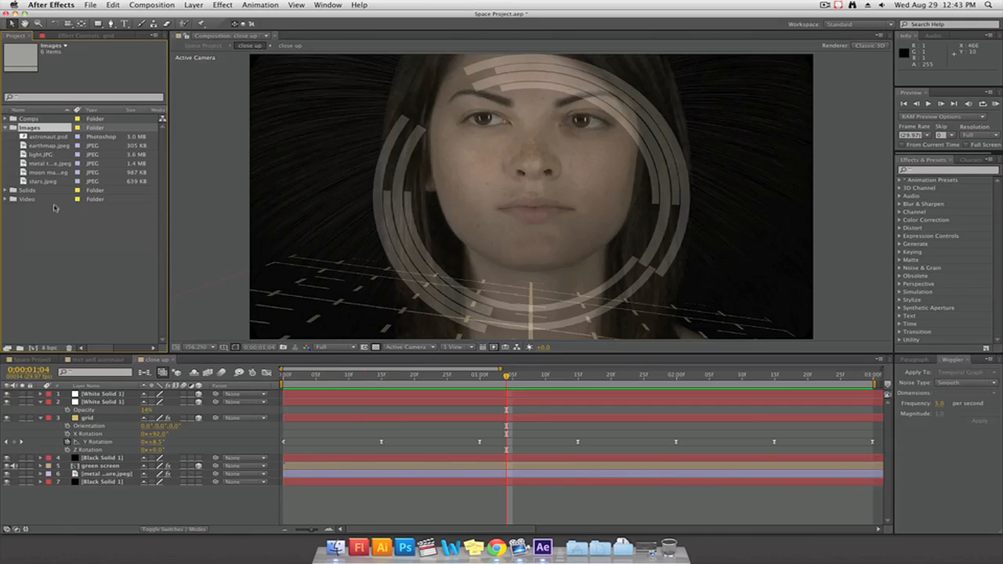
In After Effects, import bar graph.psd as a Composition with Editable Layer Styles
{"action": "right_click", "coordinate": [58, 248]}
{"action": "mouse_move", "coordinate": [117, 279]}
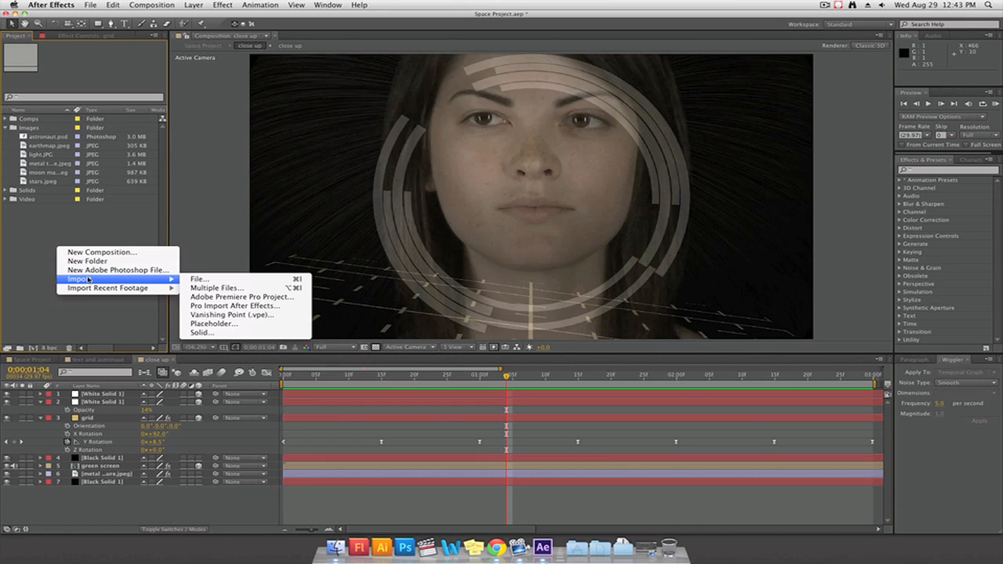
{"action": "left_click", "coordinate": [240, 280]}
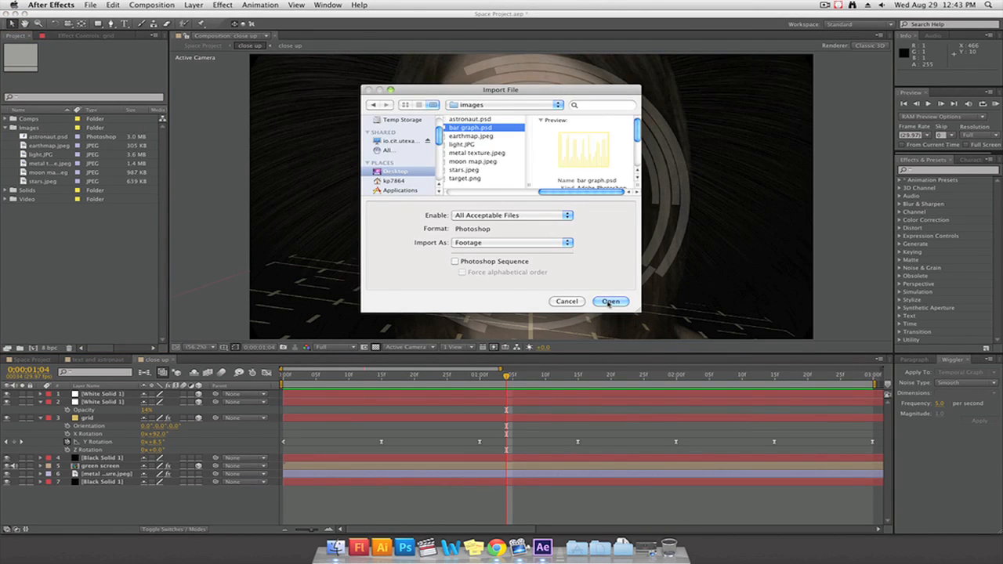
{"action": "left_click", "coordinate": [561, 243]}
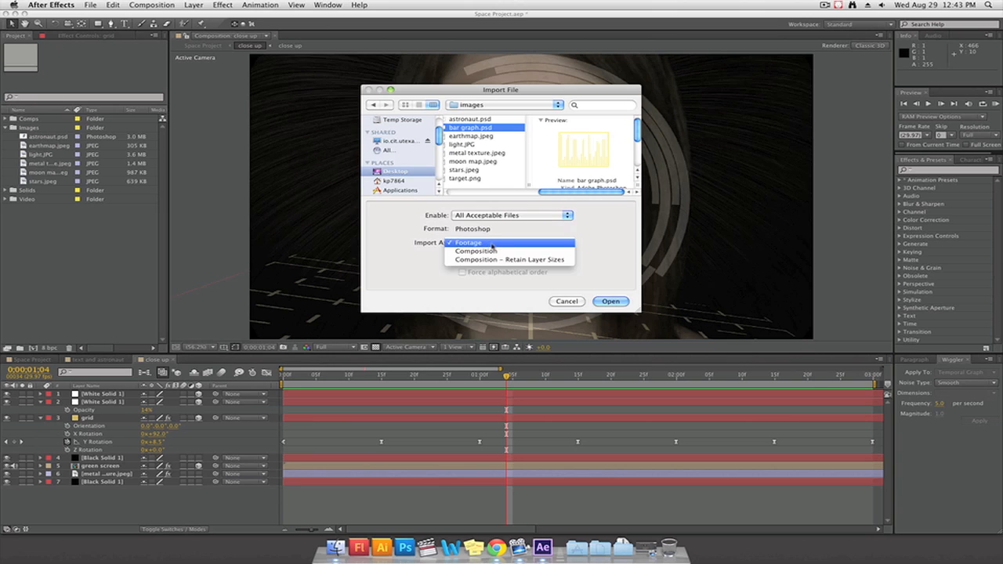
{"action": "left_click", "coordinate": [561, 251]}
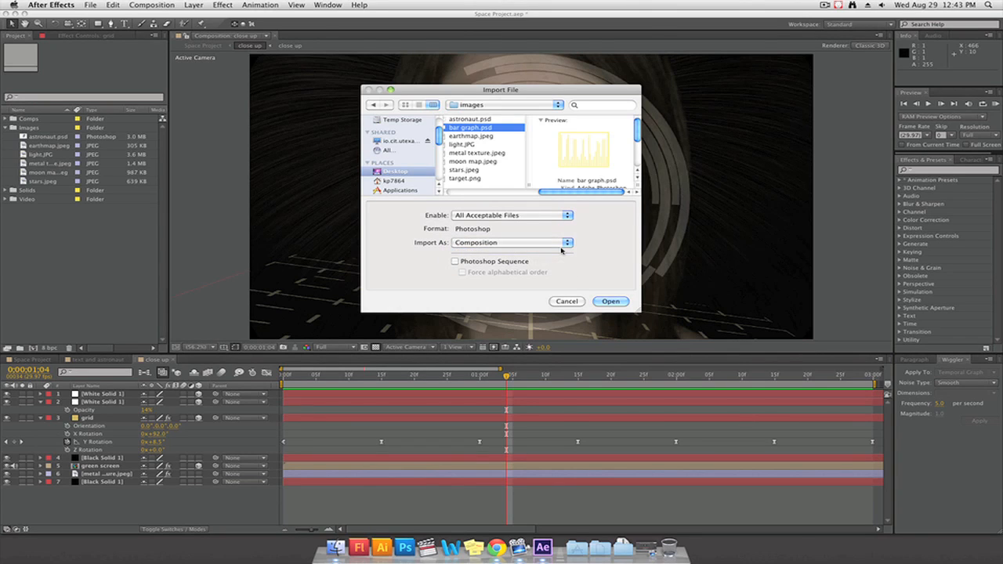
{"action": "left_click", "coordinate": [610, 302]}
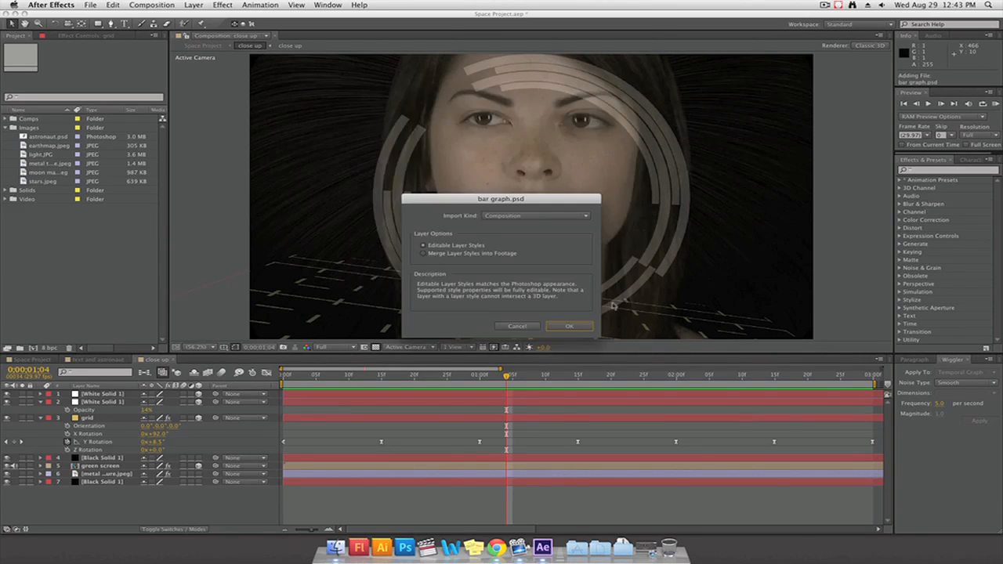
{"action": "left_click", "coordinate": [480, 256]}
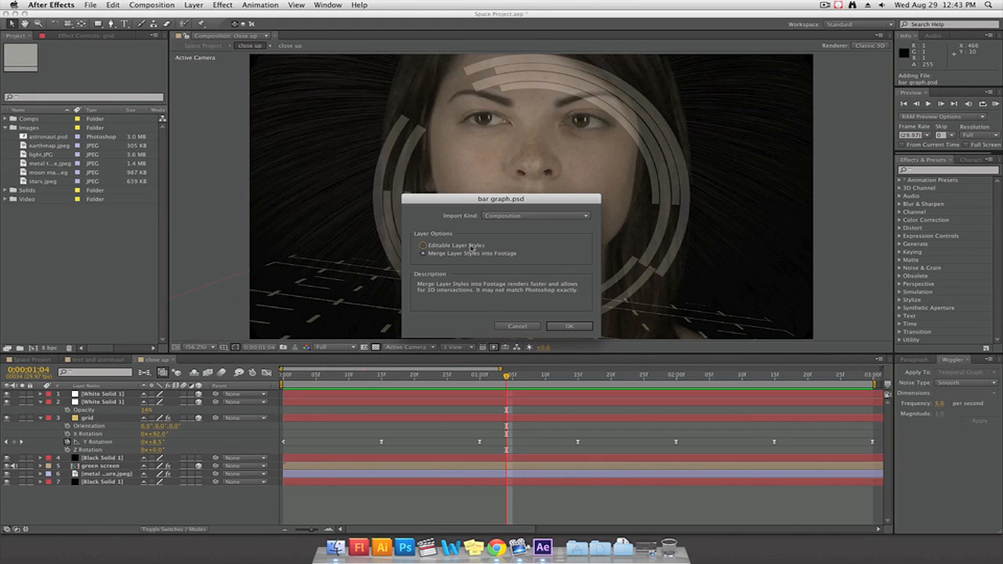
{"action": "left_click", "coordinate": [431, 248]}
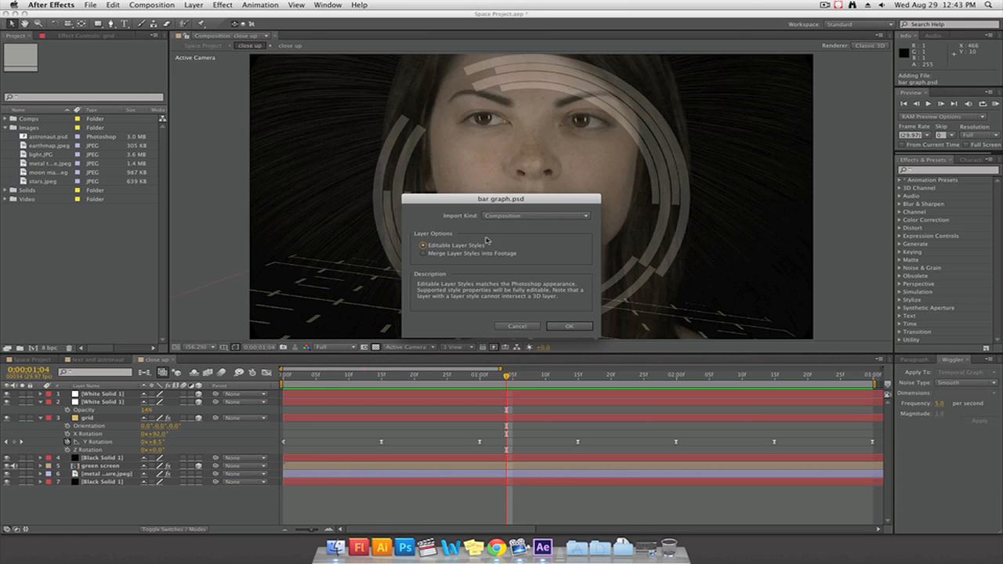
{"action": "left_click", "coordinate": [574, 324]}
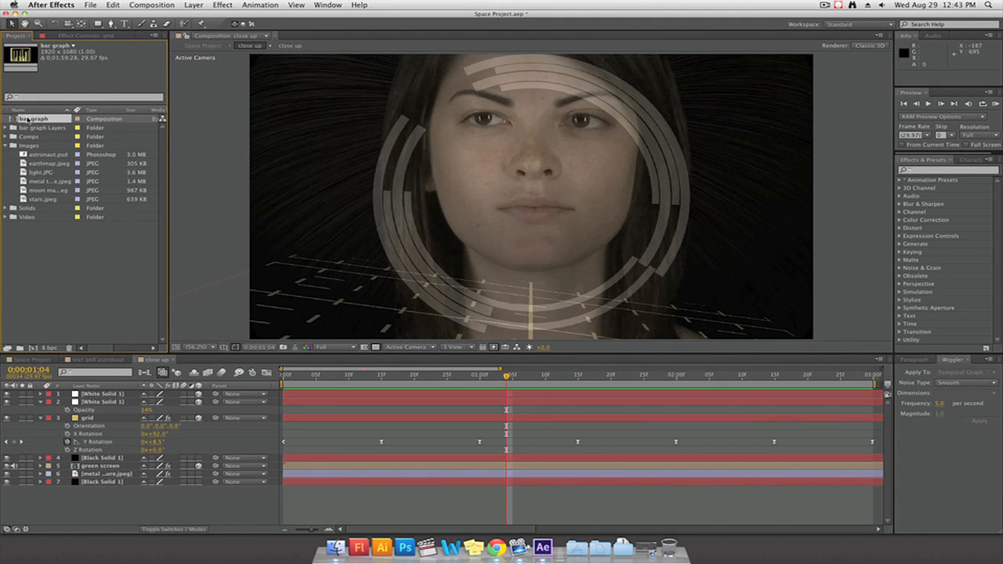
Open the bar graph composition, look through its layer stack and preview its timeline
{"action": "double_click", "coordinate": [28, 119]}
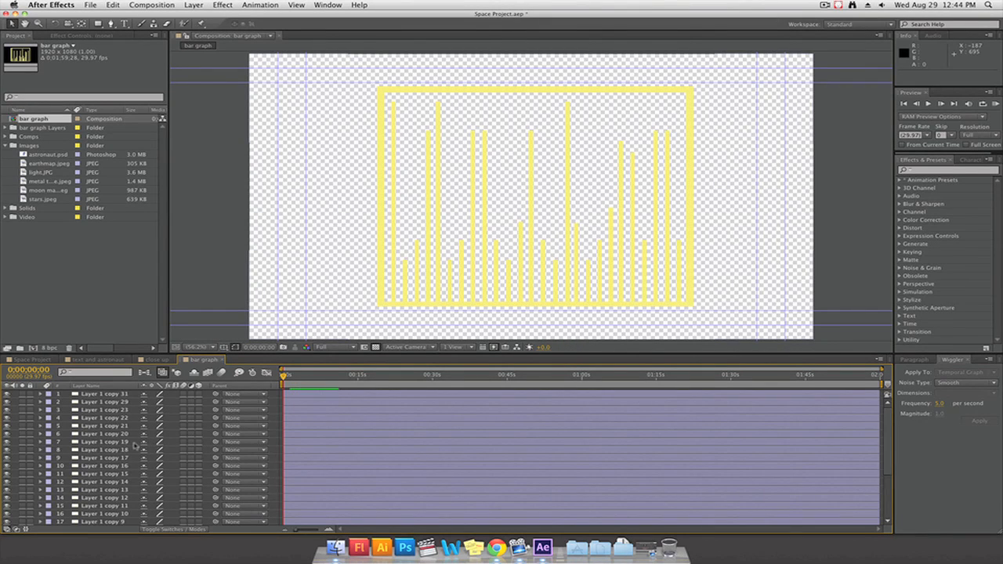
{"action": "scroll", "coordinate": [135, 445], "scroll_direction": "down", "scroll_amount": 5}
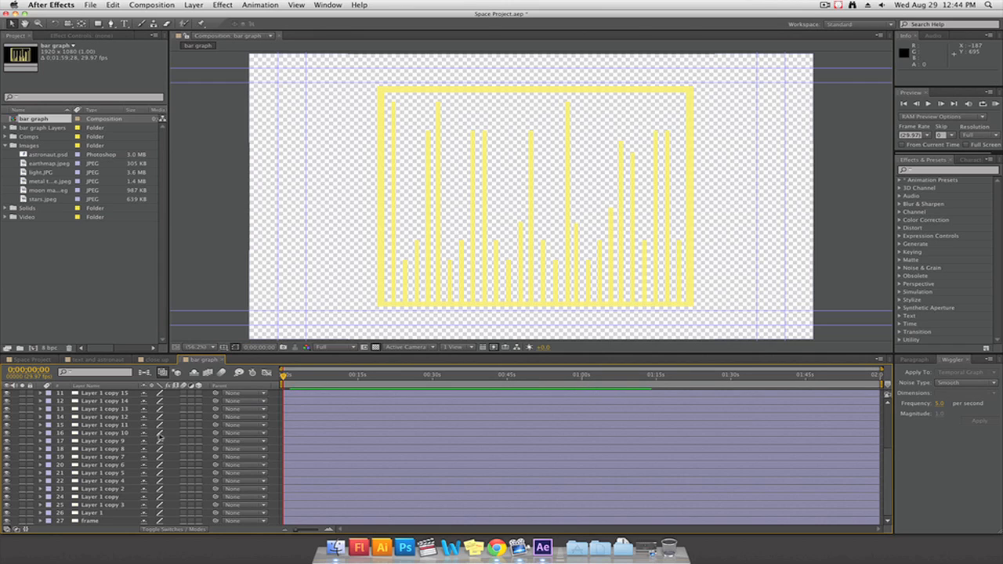
{"action": "key", "text": "space"}
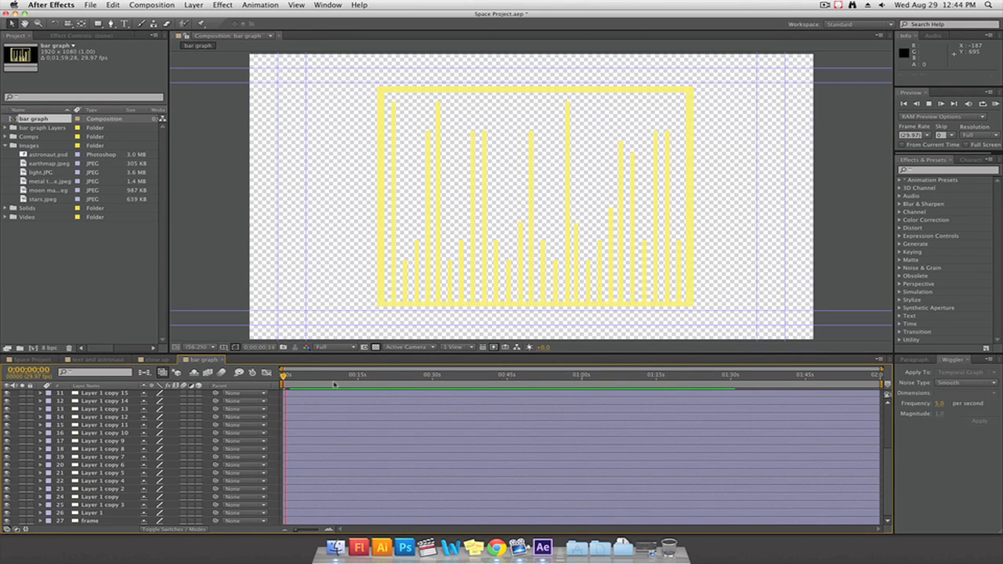
{"action": "left_click_drag", "start_coordinate": [308, 377], "coordinate": [502, 377]}
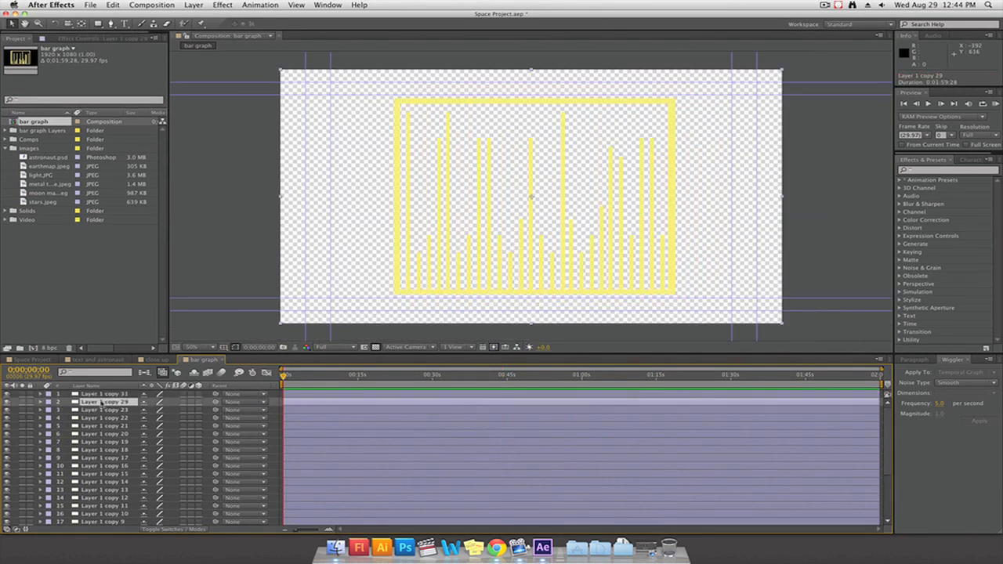
{"action": "left_click_drag", "start_coordinate": [529, 203], "coordinate": [407, 294]}
{"action": "left_click", "coordinate": [122, 402]}
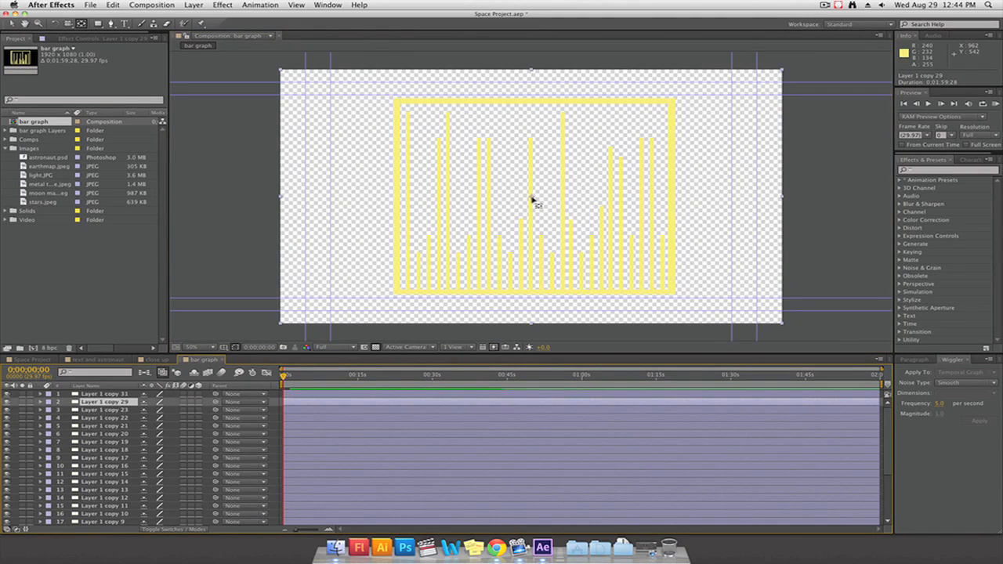
{"action": "key", "text": "super+z"}
Solo the bar layers one at a time, starting with Layer 1 copy 31 and copy 29, and move each anchor point to its bar's base
{"action": "left_click", "coordinate": [22, 394]}
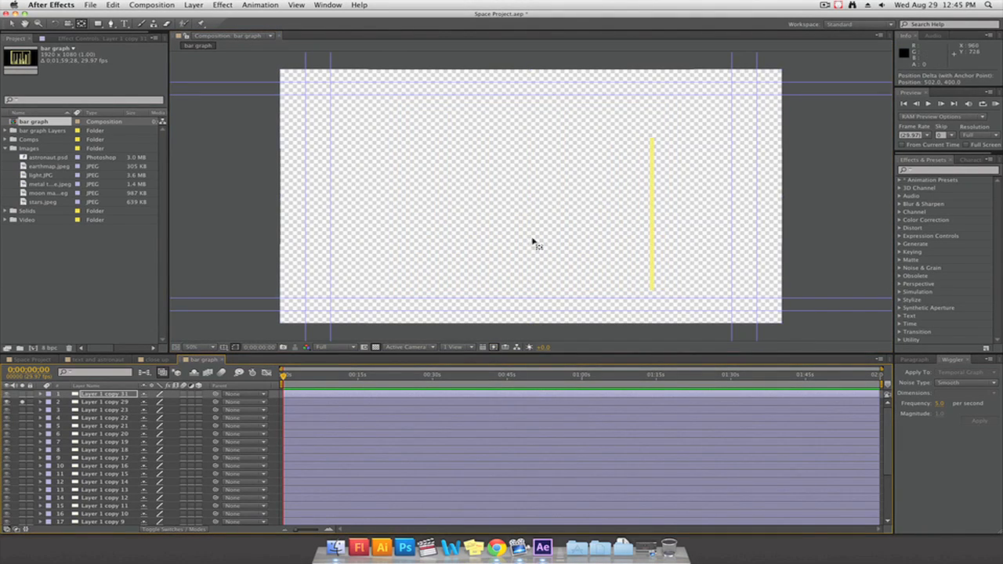
{"action": "left_click", "coordinate": [121, 402]}
{"action": "left_click_drag", "start_coordinate": [532, 197], "coordinate": [652, 291]}
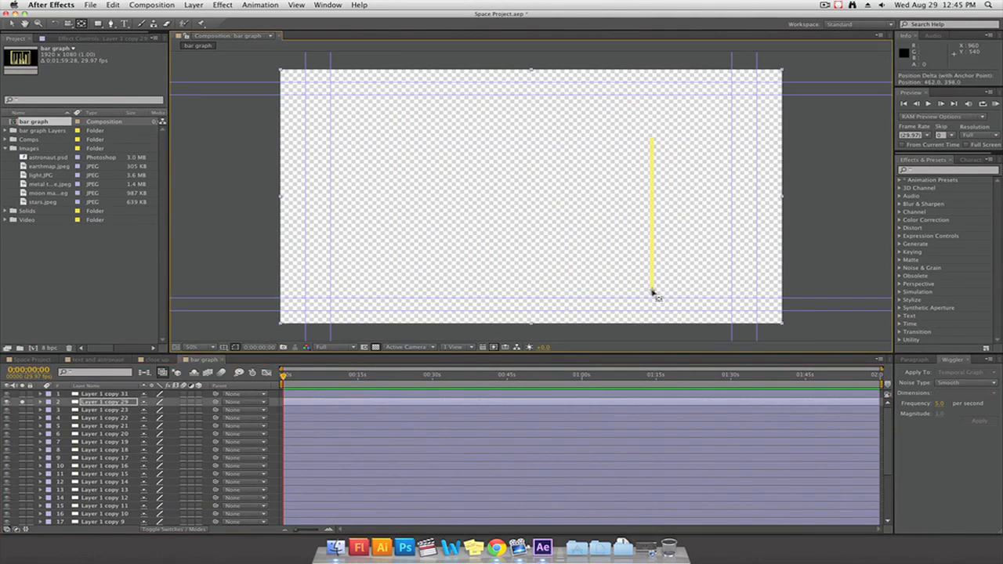
{"action": "left_click", "coordinate": [22, 402]}
{"action": "left_click", "coordinate": [22, 410]}
{"action": "left_click", "coordinate": [123, 411]}
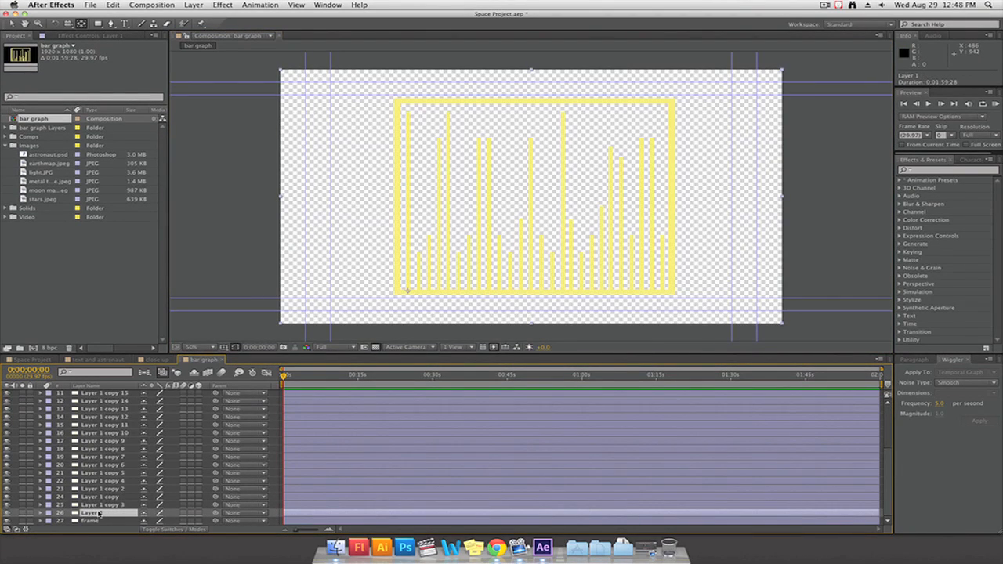
Show Layer 1's Scale property, unlink its proportions and reduce the vertical scale to 90%
{"action": "left_click", "coordinate": [100, 513]}
{"action": "key", "text": "s"}
{"action": "scroll", "coordinate": [100, 514], "scroll_direction": "down", "scroll_amount": 1}
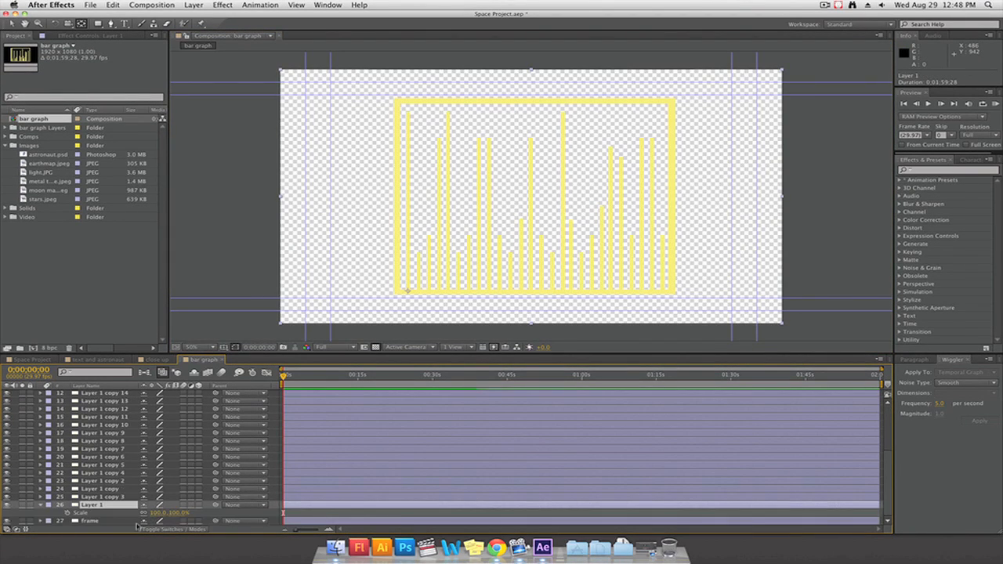
{"action": "left_click", "coordinate": [161, 519]}
{"action": "mouse_move", "coordinate": [180, 514]}
{"action": "left_mouse_down"}
{"action": "mouse_move", "coordinate": [209, 508]}
{"action": "mouse_move", "coordinate": [121, 510]}
{"action": "mouse_move", "coordinate": [167, 503]}
{"action": "left_mouse_up"}
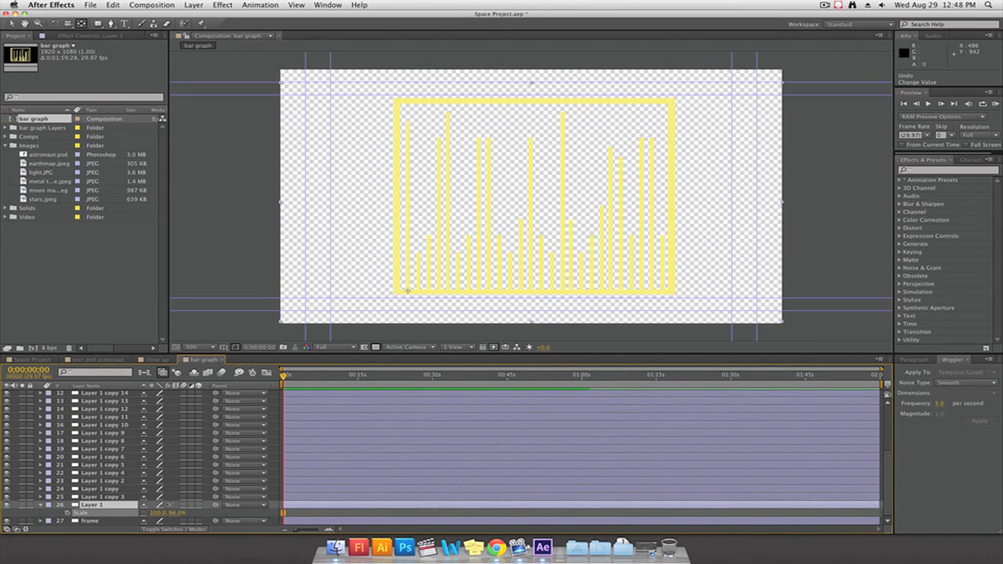
Keyframe Layer 1's Scale at the start and the end of the composition
{"action": "left_click", "coordinate": [68, 513]}
{"action": "key", "text": "End"}
{"action": "left_click", "coordinate": [14, 514]}
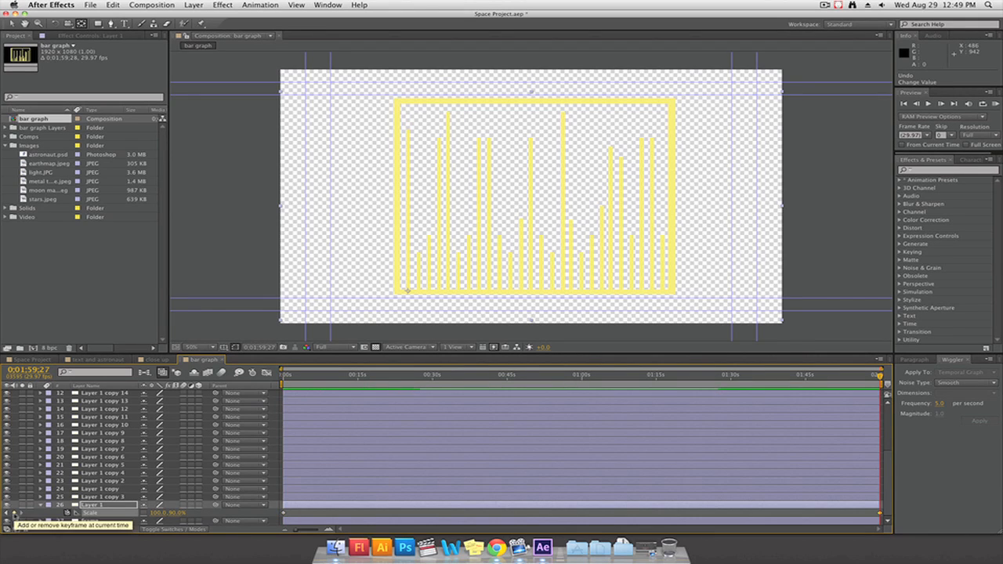
Wiggle Layer 1's scale keyframes in the Y dimension at frequency 2 and magnitude 5, and scrub the timeline to check the motion
{"action": "left_click", "coordinate": [284, 513], "text": "shift"}
{"action": "left_click", "coordinate": [972, 394]}
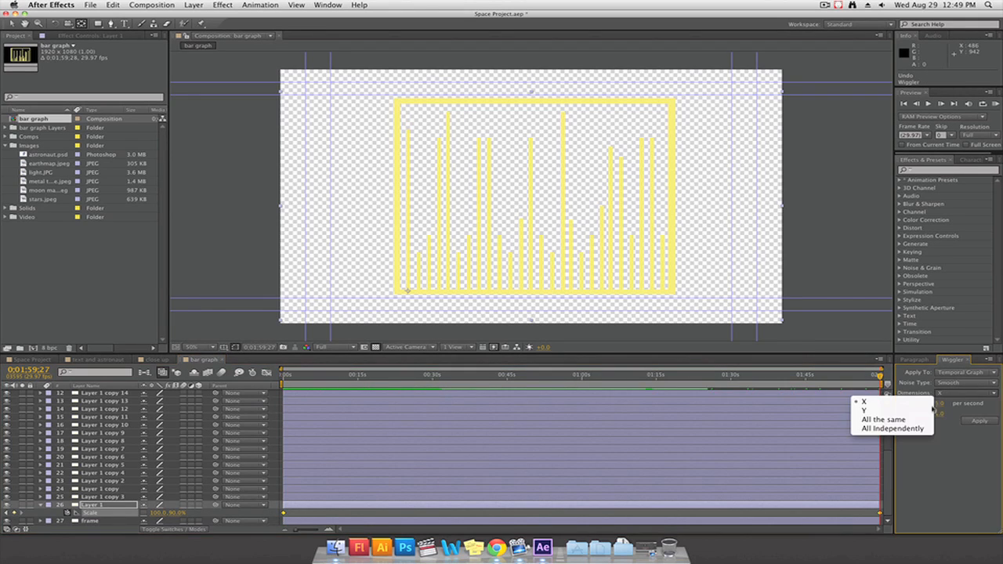
{"action": "left_click", "coordinate": [887, 412]}
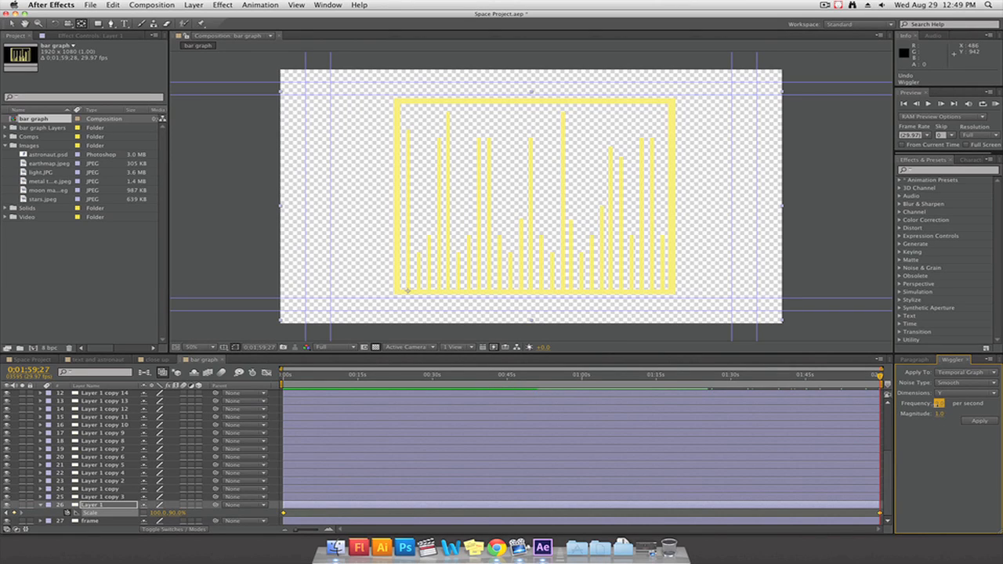
{"action": "type", "text": "2"}
{"action": "key", "text": "Tab"}
{"action": "type", "text": "5"}
{"action": "left_click", "coordinate": [979, 421]}
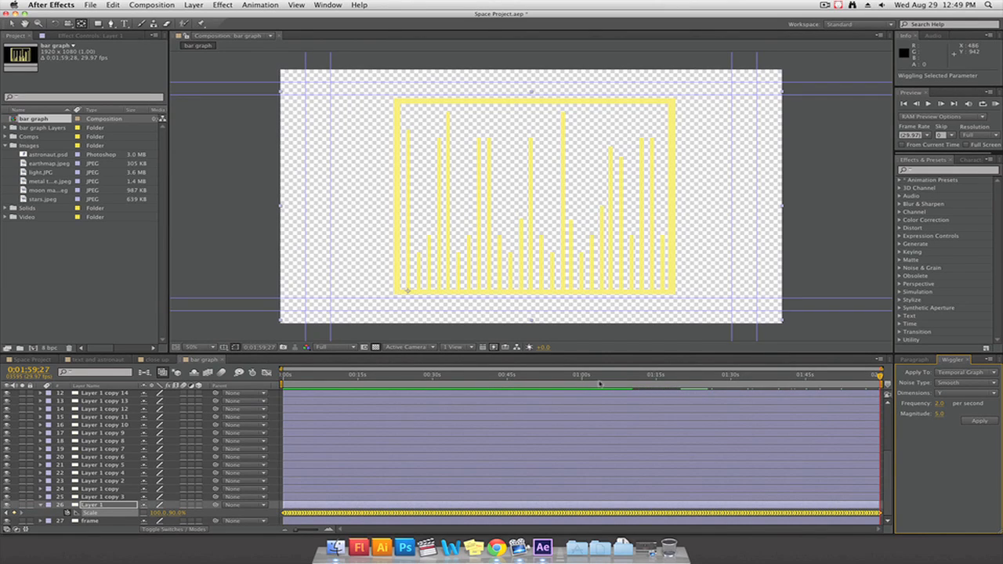
{"action": "left_click_drag", "start_coordinate": [600, 384], "coordinate": [496, 381]}
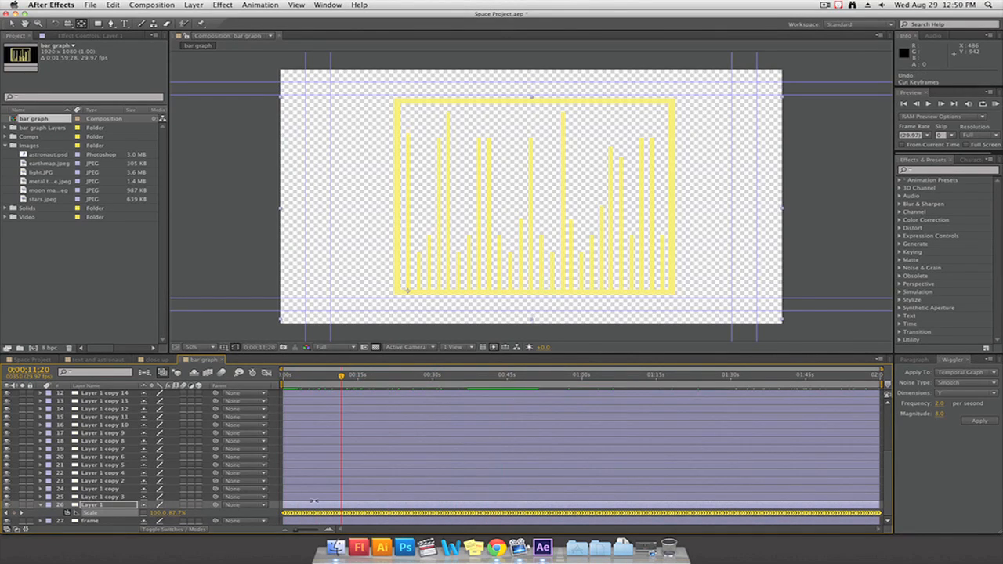
Paste Layer 1's wiggled scale keyframes onto Layer 1 copy 3, undoing the first paste and repeating it from another playhead time
{"action": "left_click", "coordinate": [316, 497]}
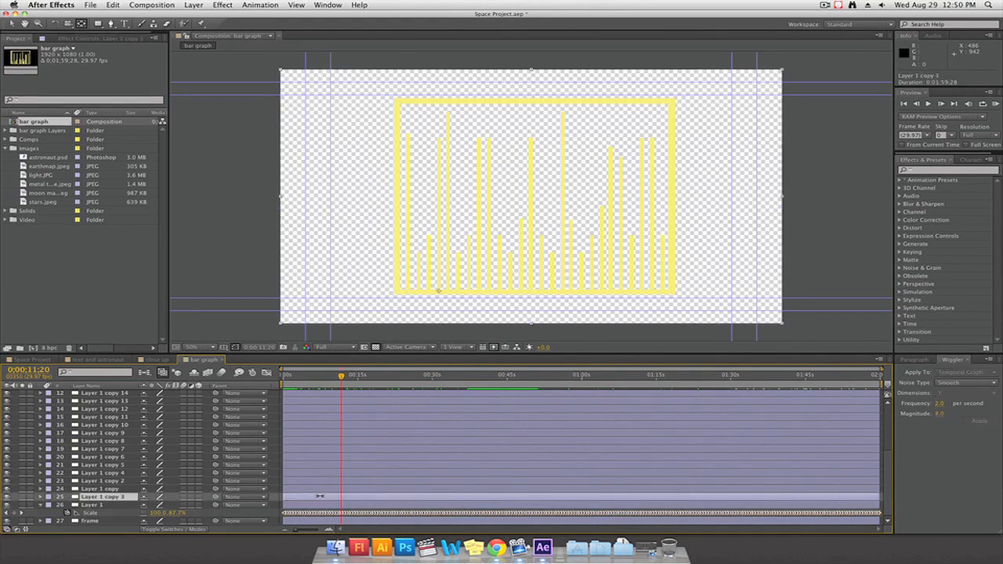
{"action": "left_click", "coordinate": [11, 24]}
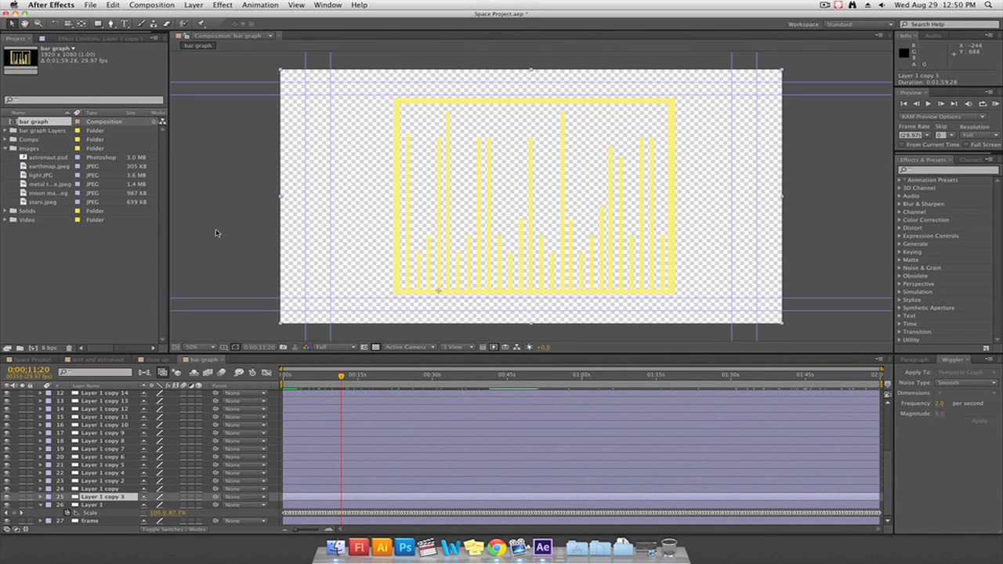
{"action": "key", "text": "super+v"}
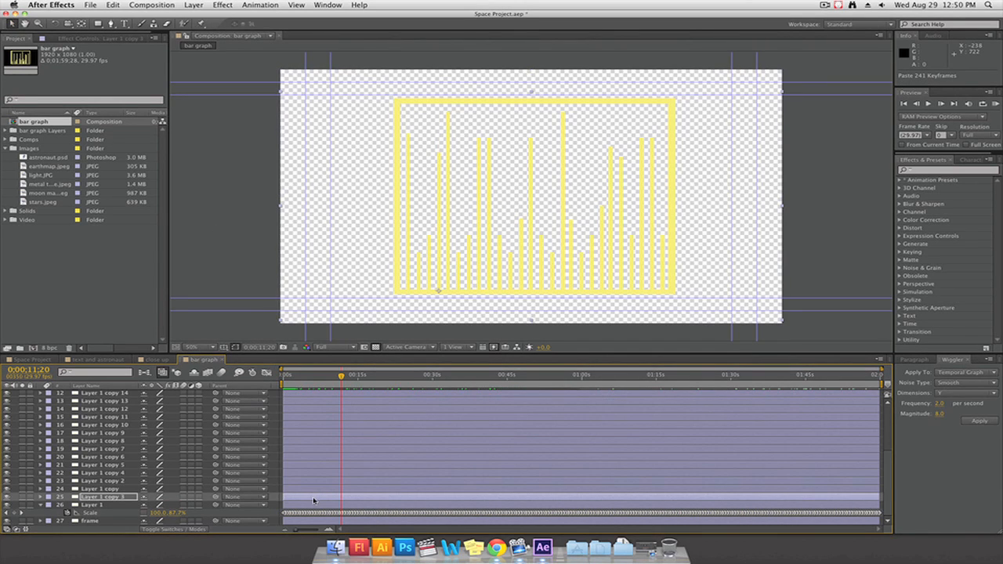
{"action": "key", "text": "super+z"}
{"action": "left_click_drag", "start_coordinate": [341, 375], "coordinate": [439, 377]}
{"action": "key", "text": "super+v"}
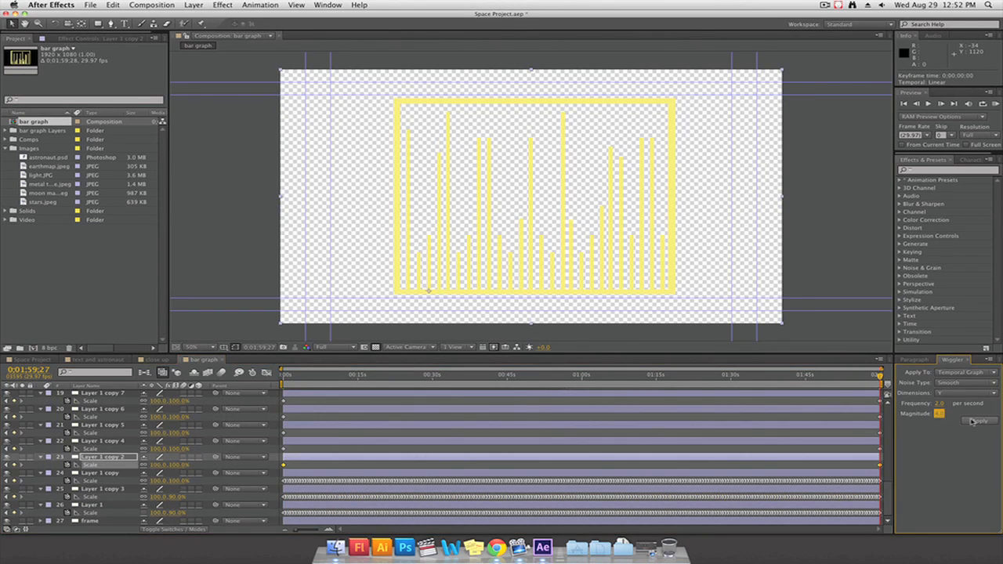
Apply the Y-dimension wiggle at frequency 2 to Layer 1 copy 2's scale keyframes
{"action": "left_click", "coordinate": [972, 422]}
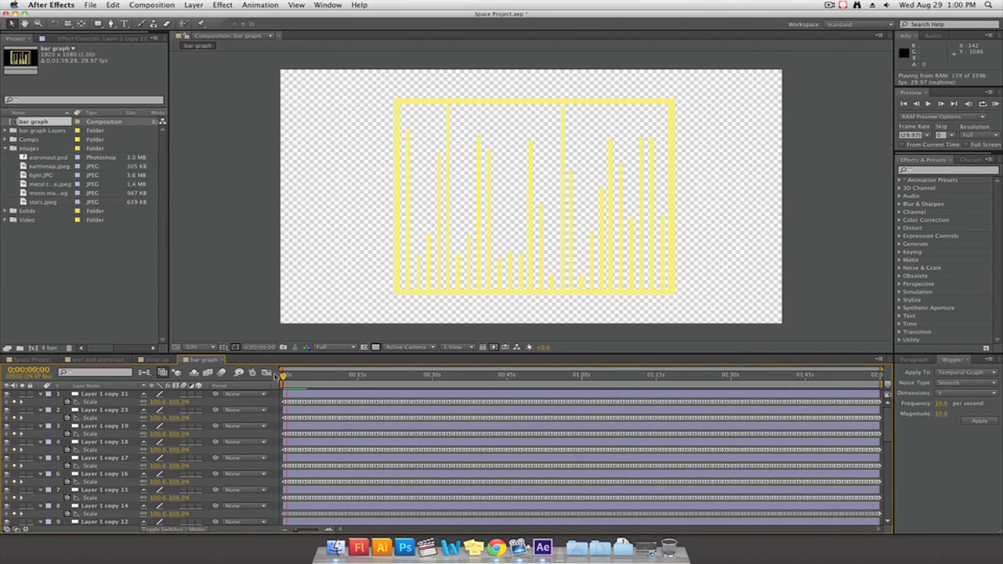
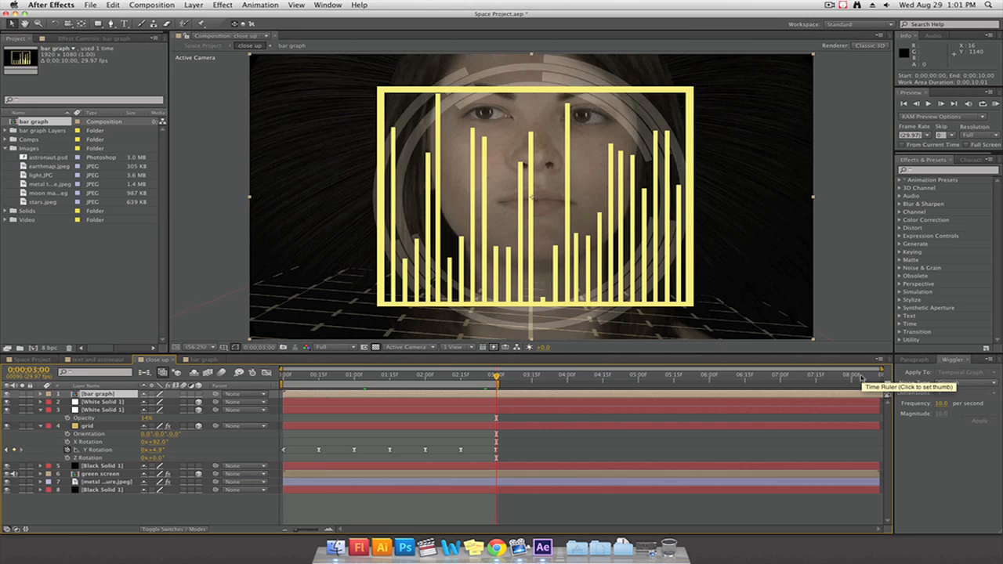
Shorten the bar graph composition's work area to 0;00;08;15, trim the composition to it, and return to close up
{"action": "left_click", "coordinate": [210, 361]}
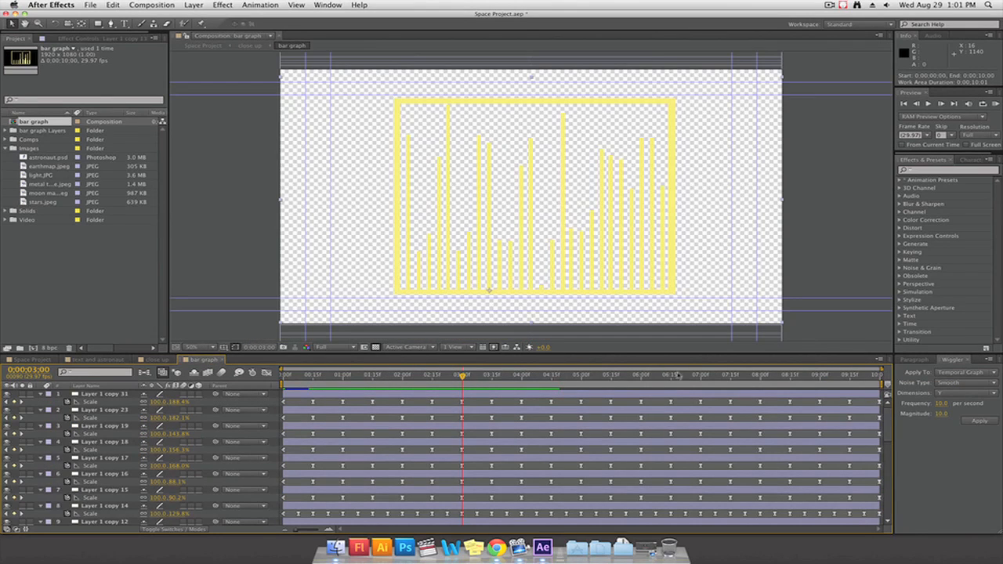
{"action": "left_click_drag", "start_coordinate": [882, 383], "coordinate": [792, 383]}
{"action": "right_click", "coordinate": [712, 386]}
{"action": "left_click", "coordinate": [740, 408]}
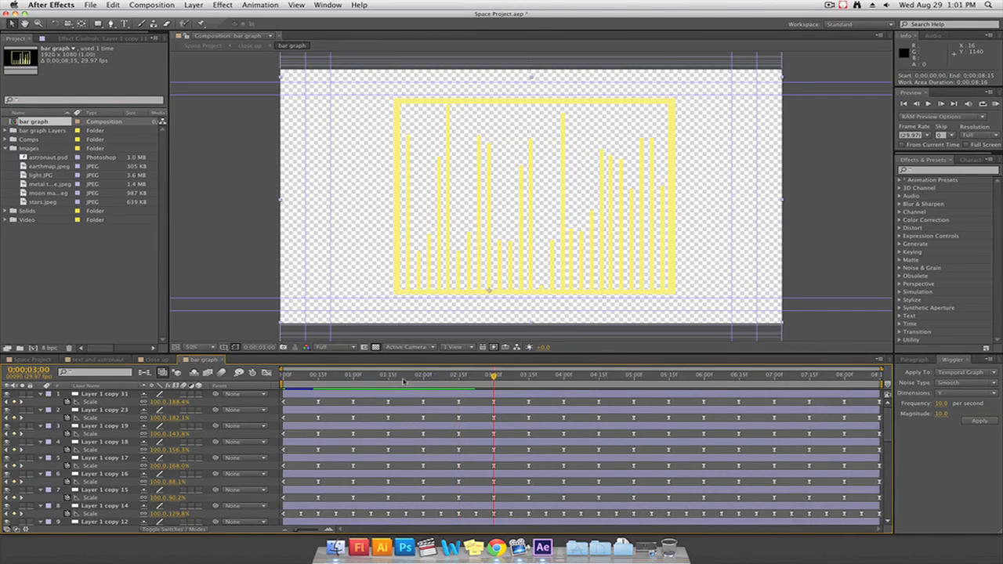
{"action": "left_click", "coordinate": [161, 360]}
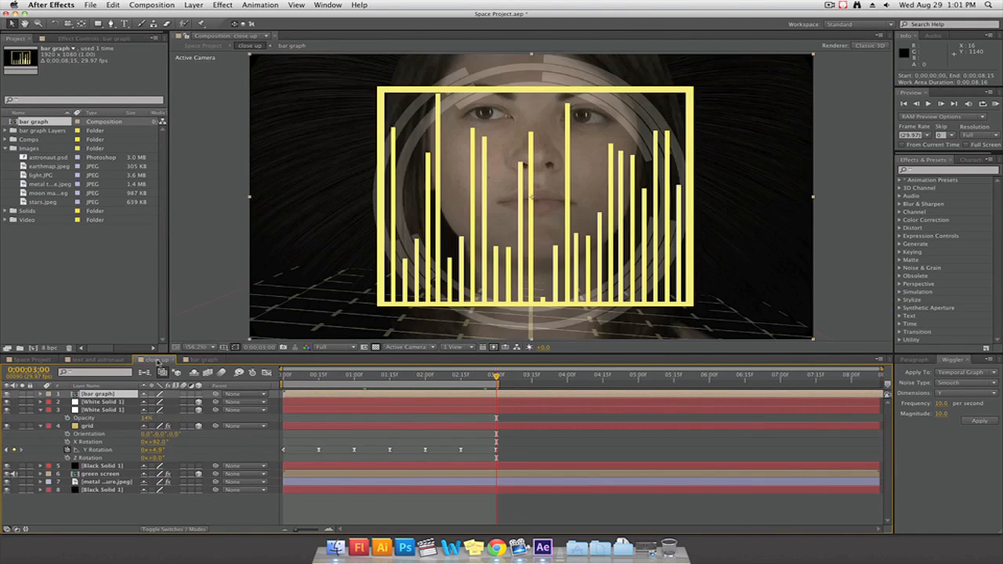
Stretch the bar graph layer across the close-up frame by setting its Scale to 165.4, 106.0%
{"action": "left_click", "coordinate": [785, 376]}
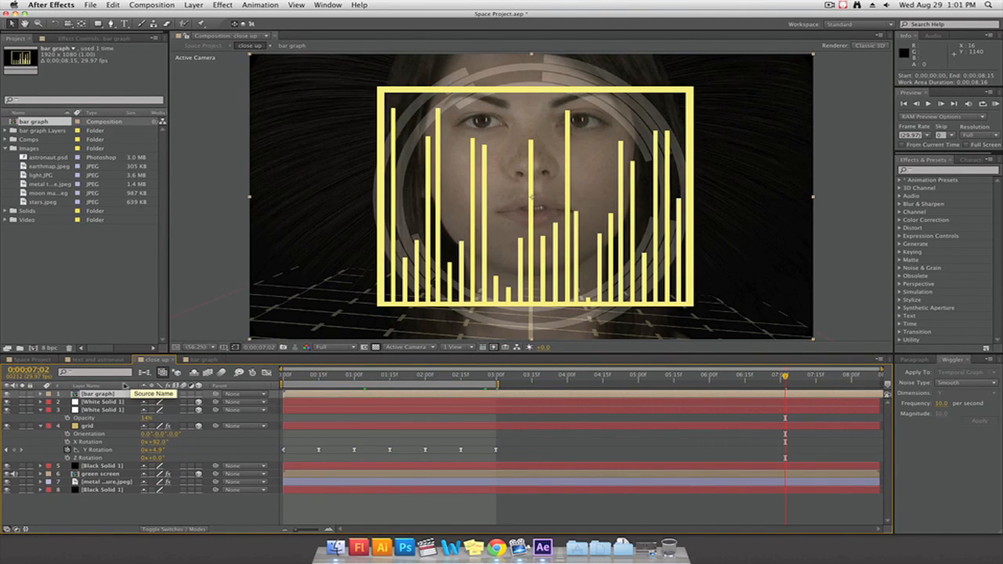
{"action": "key", "text": "s"}
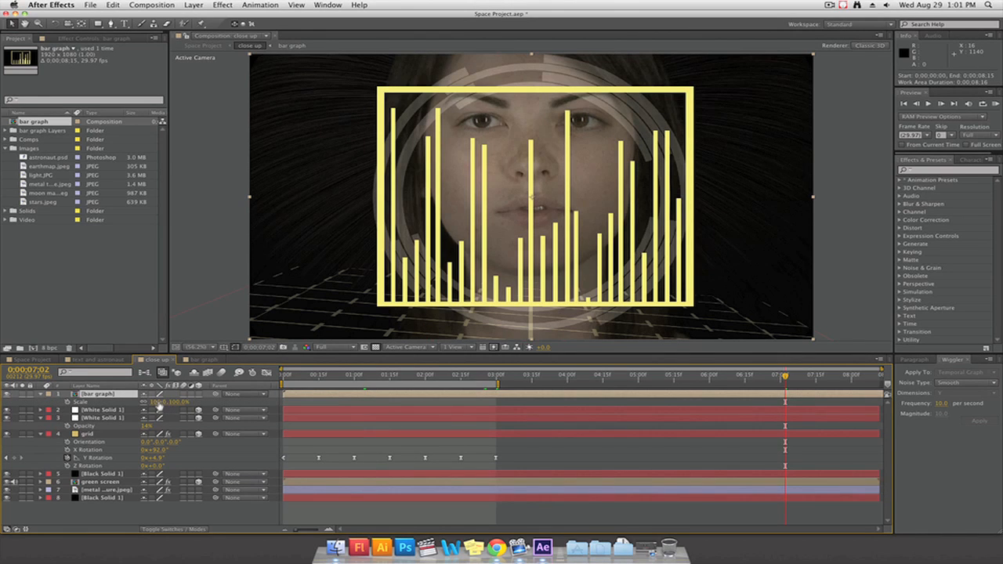
{"action": "left_click_drag", "start_coordinate": [154, 405], "coordinate": [189, 405]}
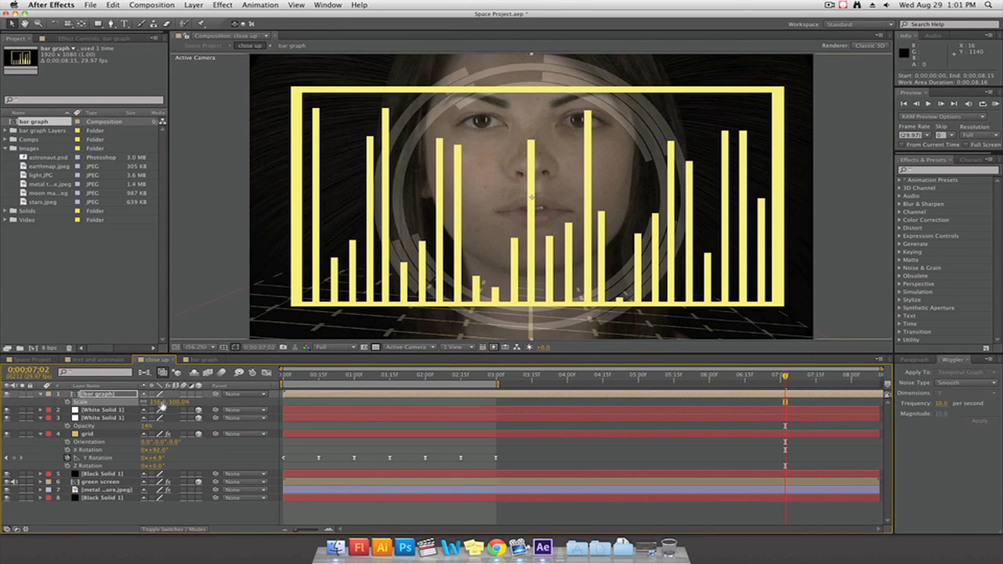
{"action": "mouse_move", "coordinate": [180, 403]}
{"action": "left_mouse_down"}
{"action": "mouse_move", "coordinate": [158, 402]}
{"action": "mouse_move", "coordinate": [189, 405]}
{"action": "left_mouse_up"}
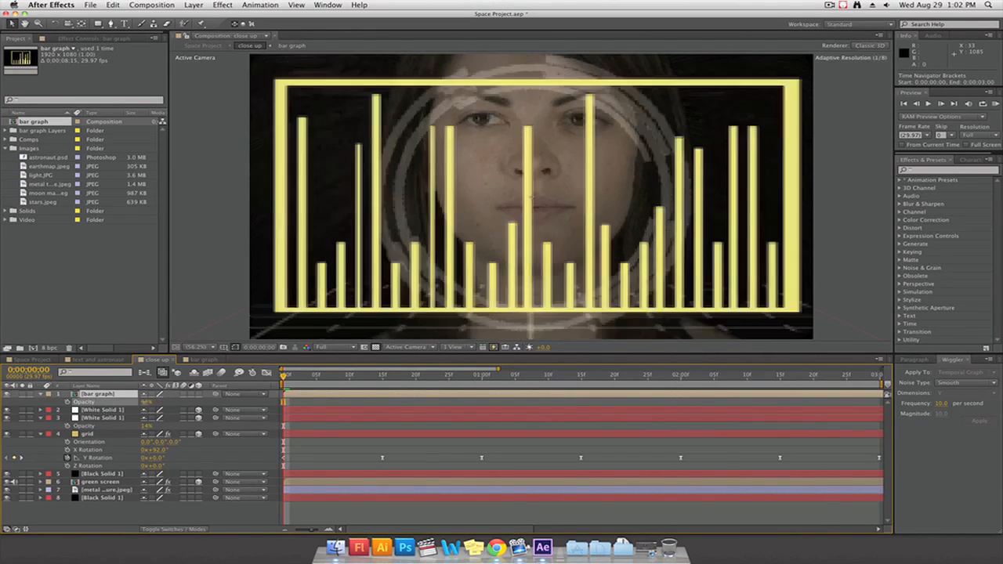
Lower the bar graph layer's opacity to 26% and set its blending mode to Add
{"action": "left_click_drag", "start_coordinate": [150, 403], "coordinate": [110, 403]}
{"action": "right_click", "coordinate": [109, 404]}
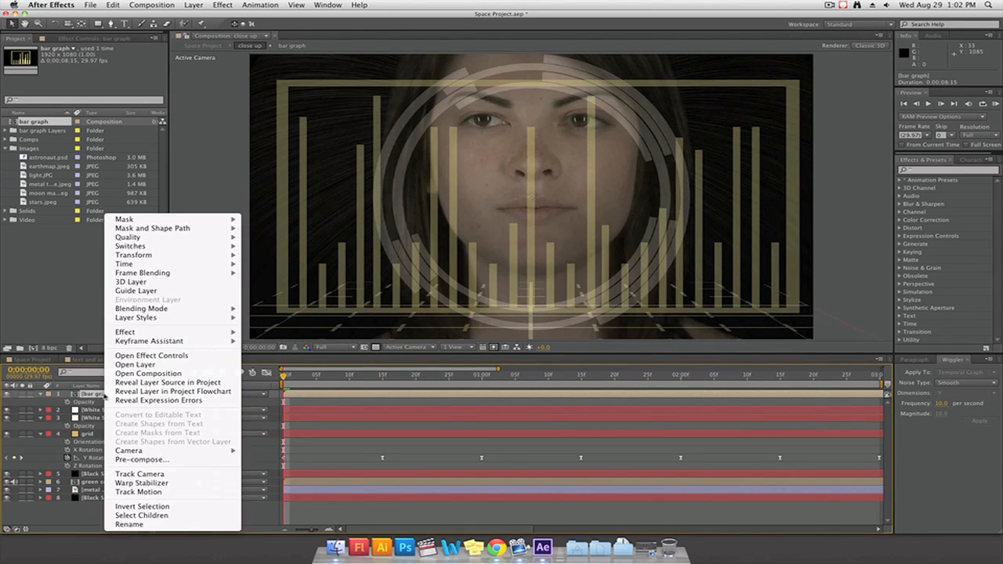
{"action": "mouse_move", "coordinate": [231, 310]}
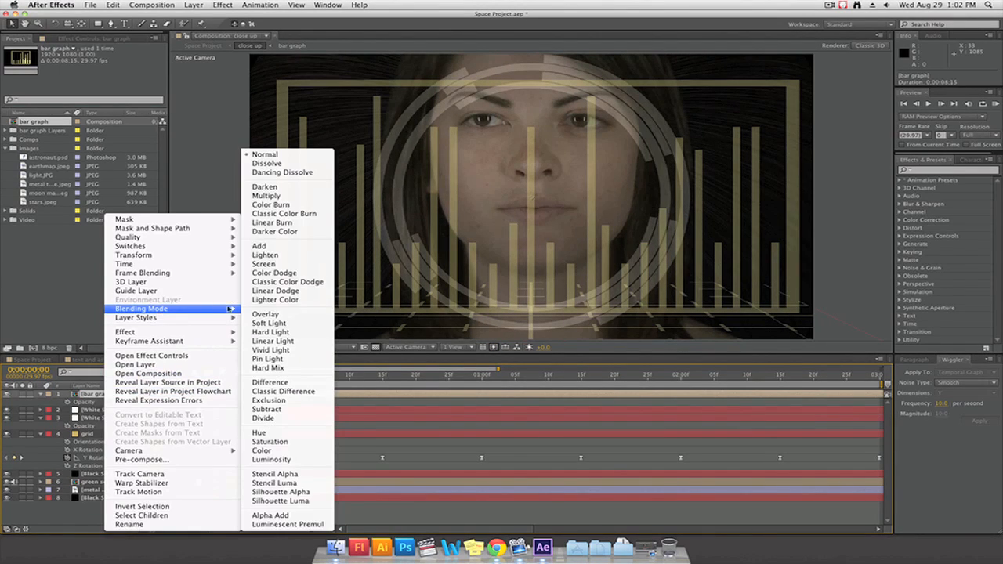
{"action": "left_click", "coordinate": [266, 246]}
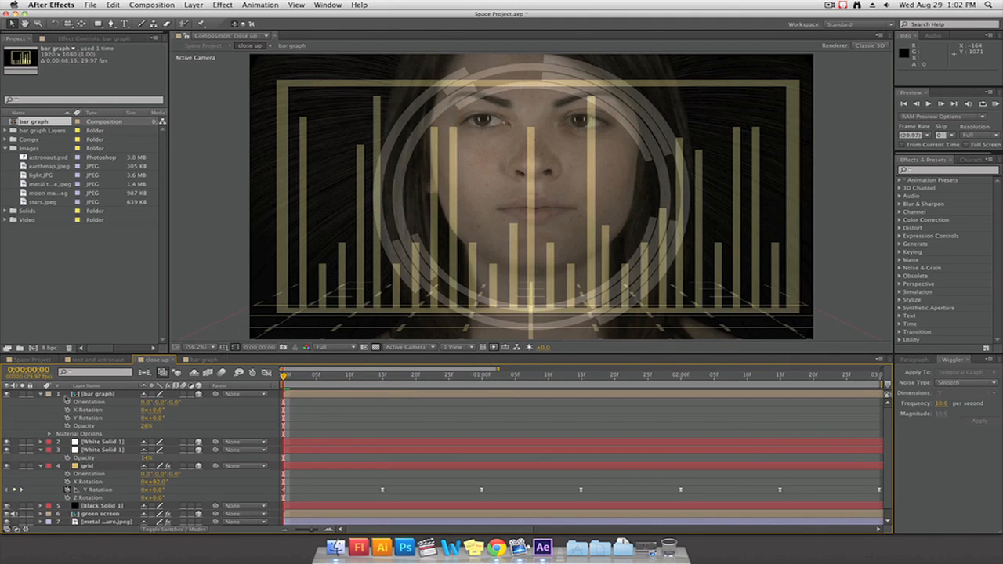
Collapse the open properties of the bar graph, grid and White Solid 1 layers
{"action": "left_click", "coordinate": [41, 394]}
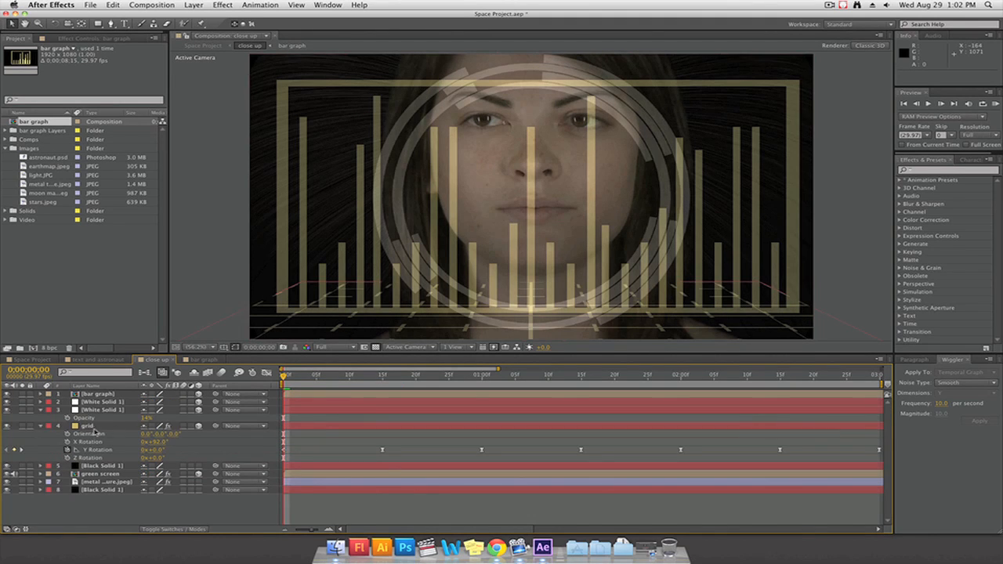
{"action": "left_click", "coordinate": [41, 427]}
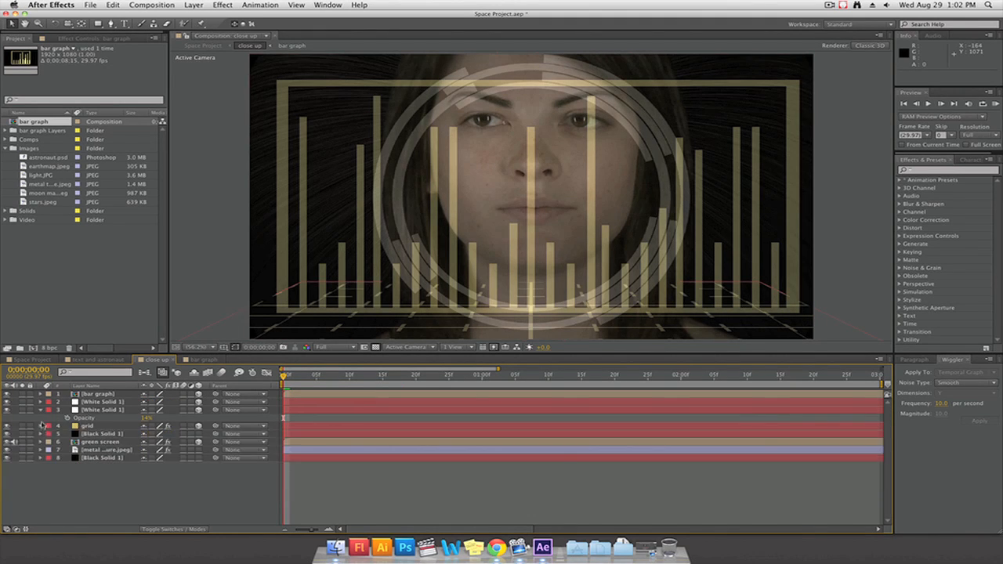
{"action": "left_click", "coordinate": [42, 410]}
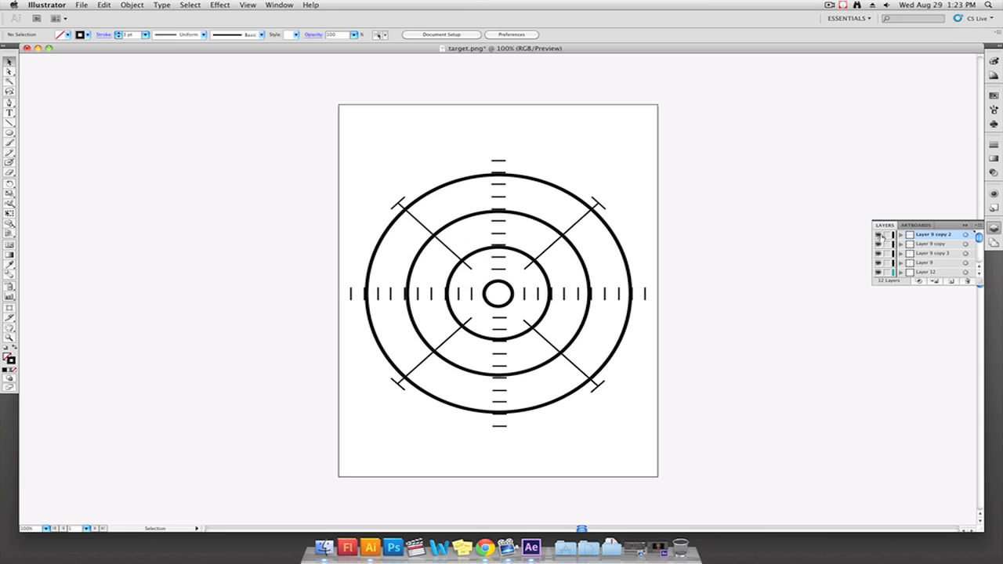
In Illustrator, toggle the visibility of the Layer 9 tick-mark layers to check them, and save the artwork as target.ai
{"action": "left_click", "coordinate": [878, 234]}
{"action": "left_click", "coordinate": [878, 235]}
{"action": "left_click", "coordinate": [878, 244]}
{"action": "left_click", "coordinate": [878, 244]}
{"action": "left_click", "coordinate": [878, 253]}
{"action": "left_click", "coordinate": [878, 253]}
{"action": "left_click", "coordinate": [878, 263]}
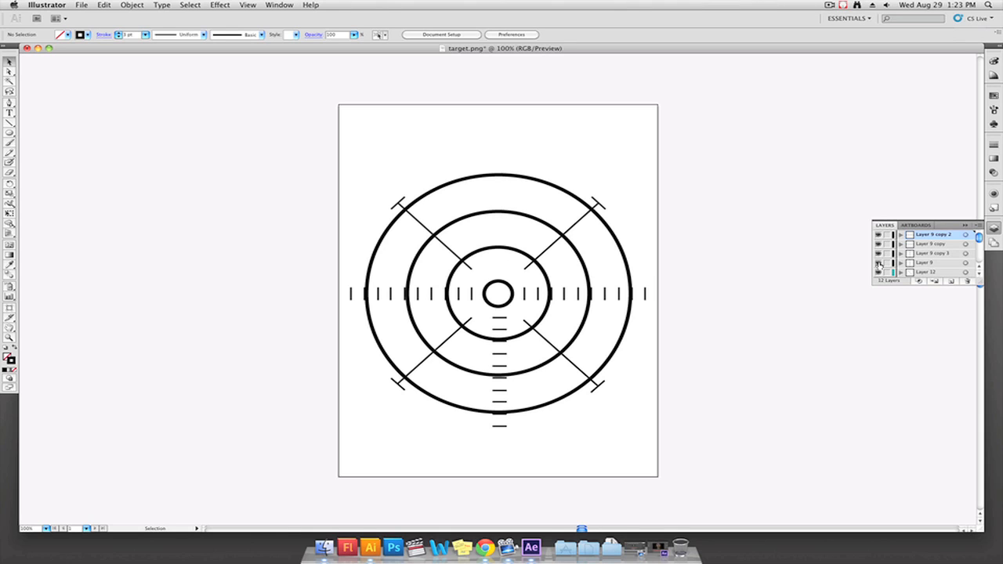
{"action": "left_click", "coordinate": [878, 264]}
{"action": "left_click", "coordinate": [81, 4]}
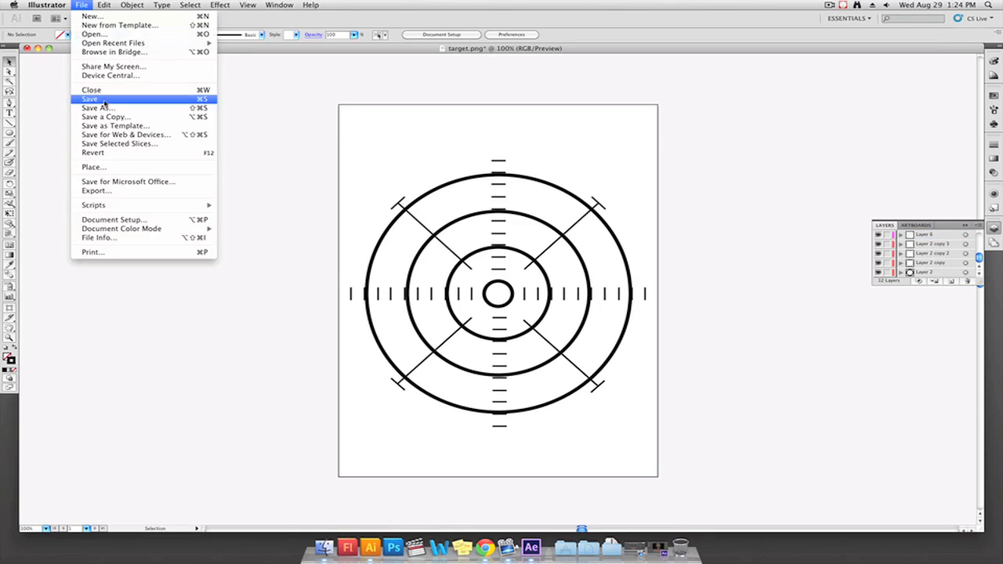
{"action": "left_click", "coordinate": [102, 100]}
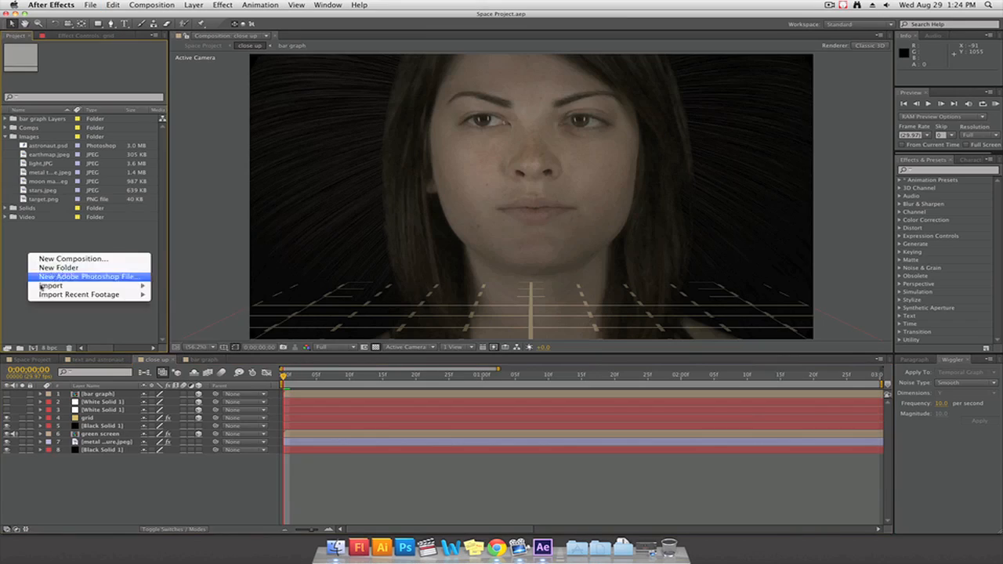
Switch to After Effects and import target.ai from the images folder as a Composition
{"action": "mouse_move", "coordinate": [41, 287]}
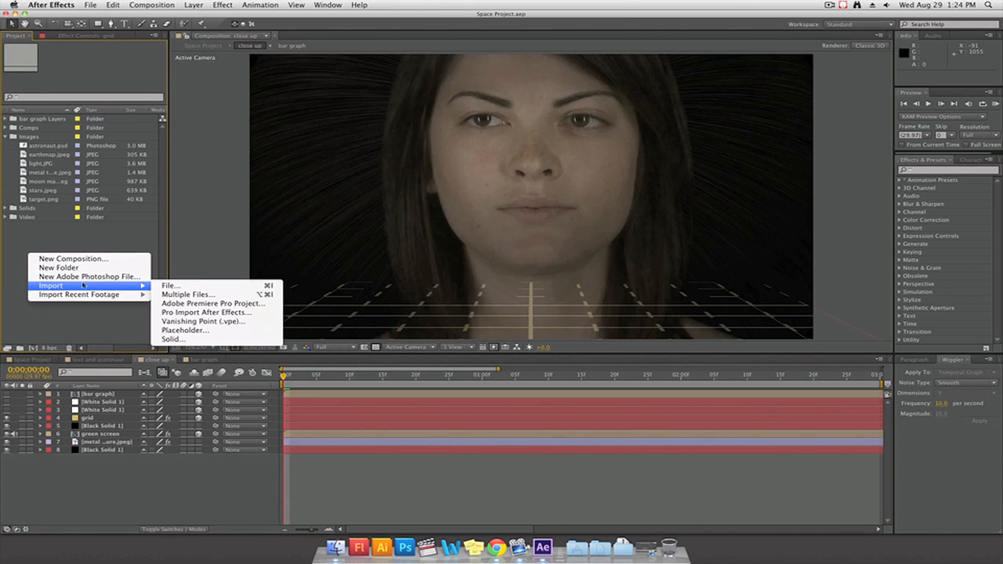
{"action": "left_click", "coordinate": [236, 286]}
{"action": "left_click", "coordinate": [470, 178]}
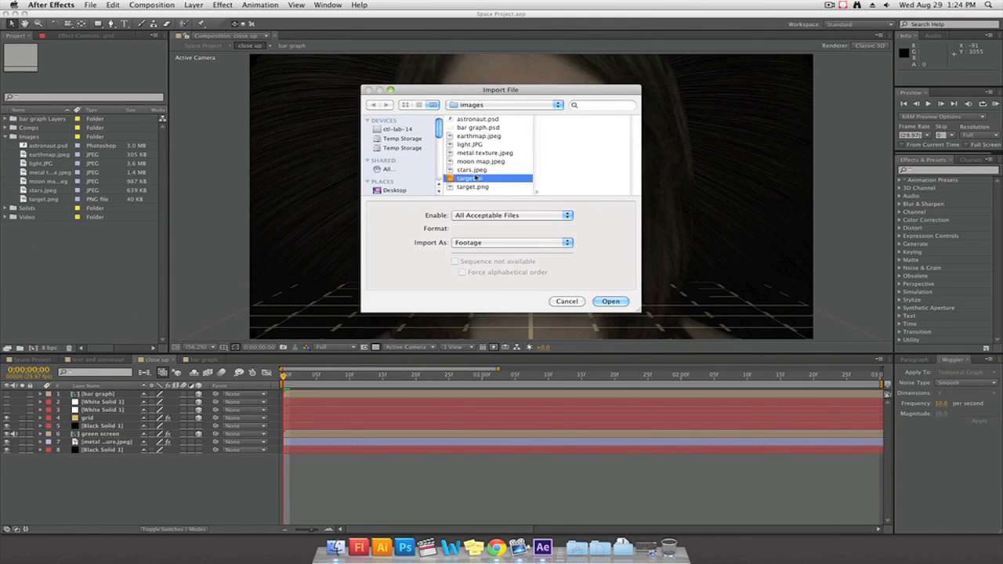
{"action": "left_click", "coordinate": [511, 242]}
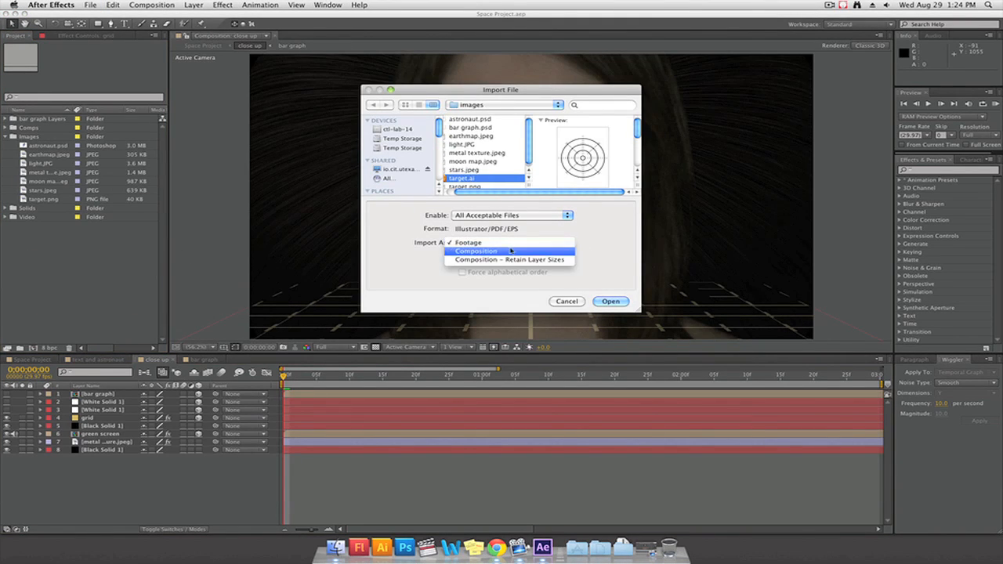
{"action": "left_click", "coordinate": [512, 250]}
{"action": "left_click", "coordinate": [611, 301]}
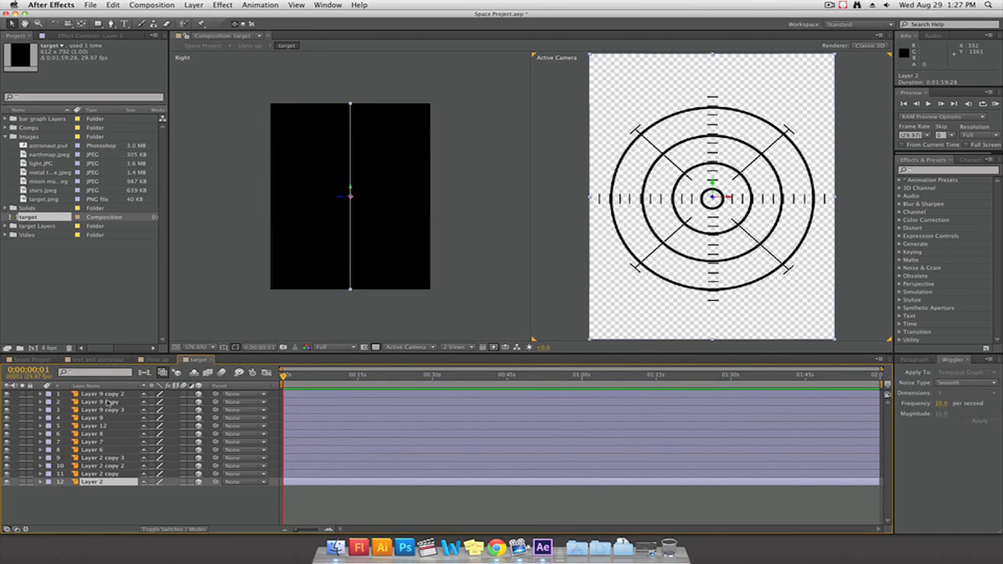
Cut all 12 layers from the target composition, delete the nested target layer from close up, and paste the layers there
{"action": "key", "text": "super+a"}
{"action": "key", "text": "super+x"}
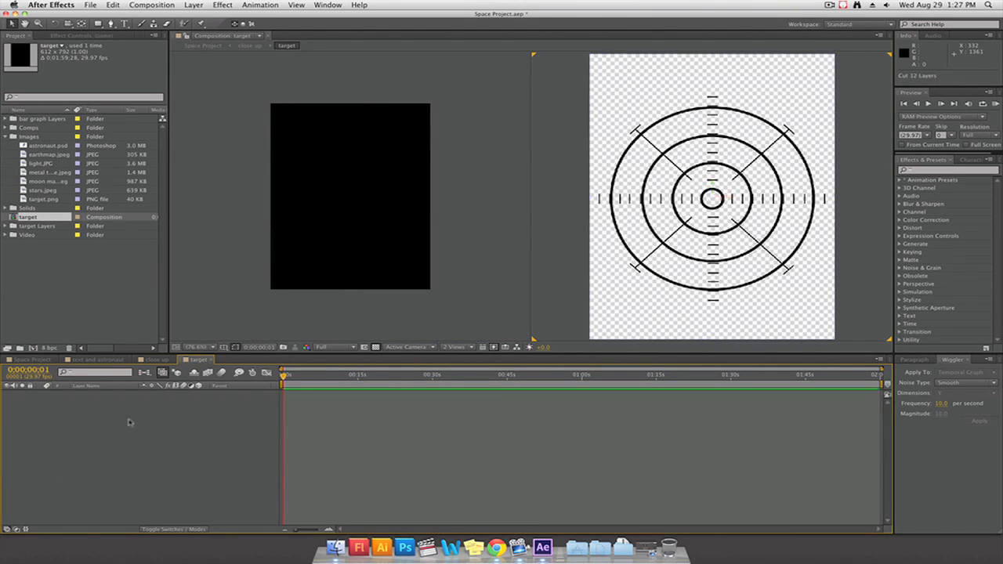
{"action": "left_click", "coordinate": [211, 360]}
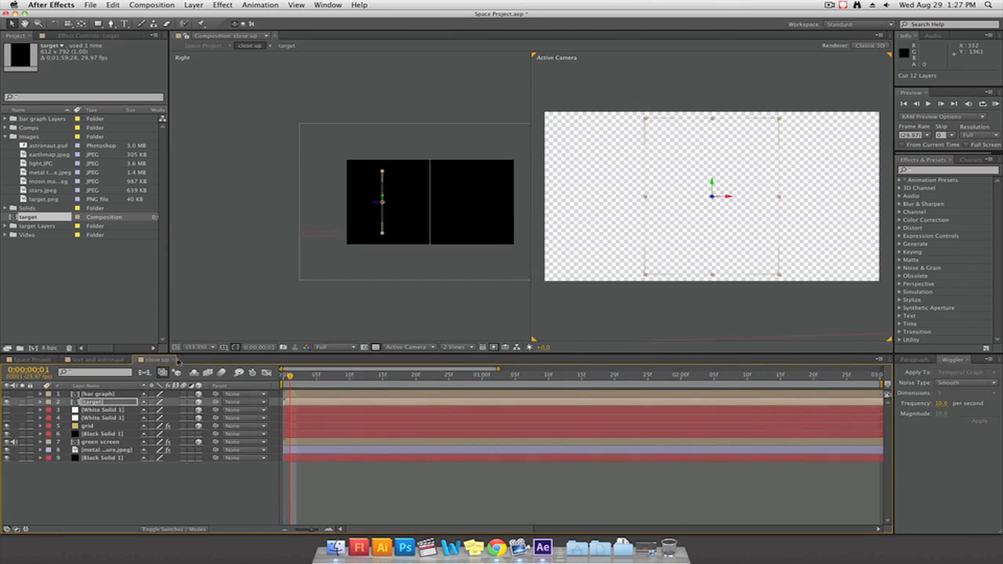
{"action": "left_click", "coordinate": [82, 402]}
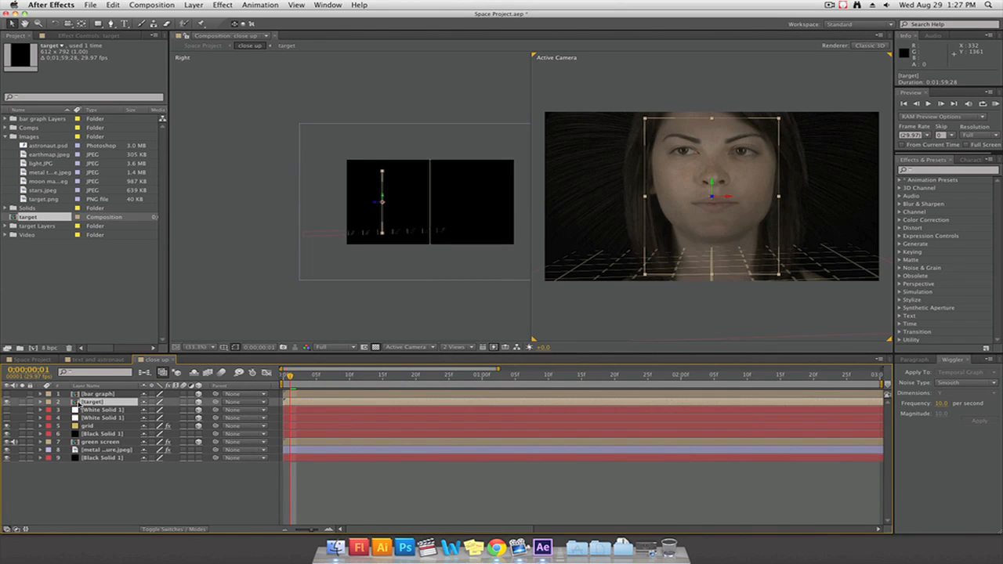
{"action": "key", "text": "Delete"}
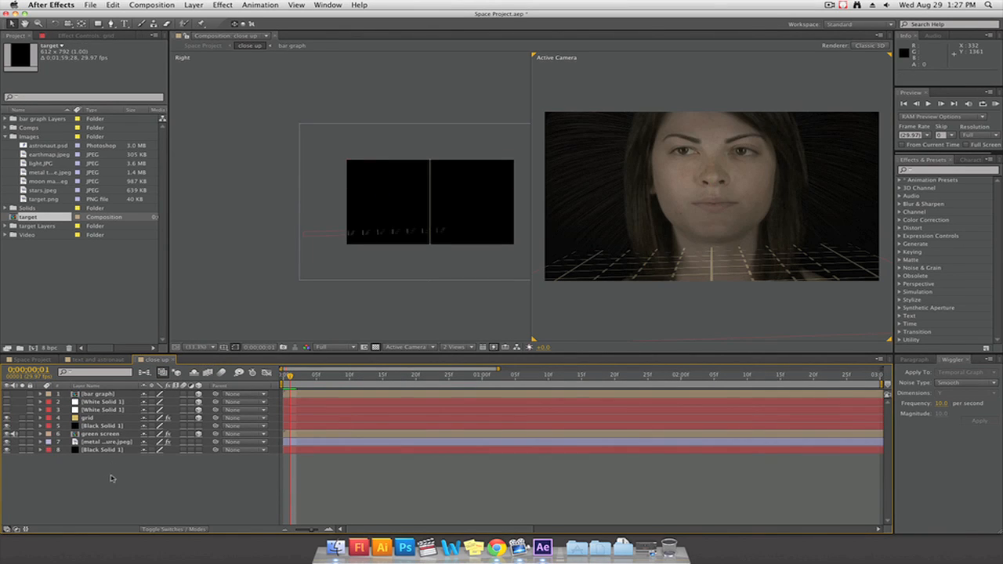
{"action": "key", "text": "super+v"}
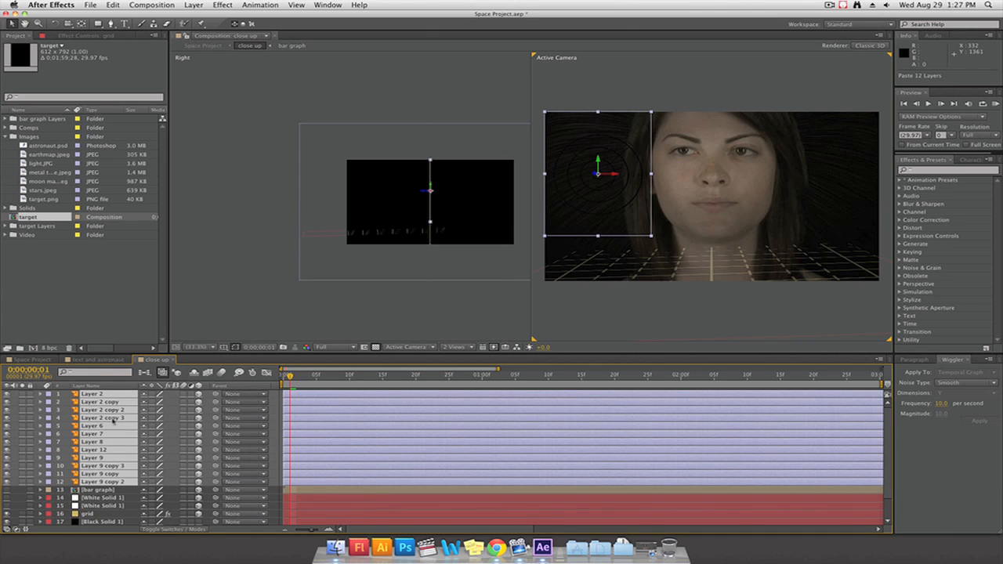
Select all the pasted target layers and move them over the woman's face, to about position 975, 423
{"action": "left_click", "coordinate": [116, 506]}
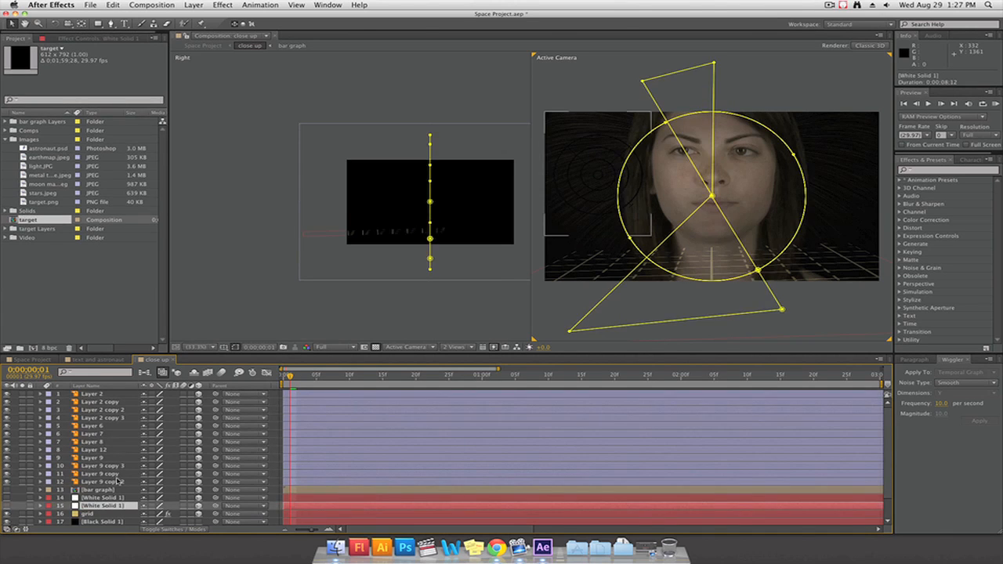
{"action": "left_click", "coordinate": [117, 482]}
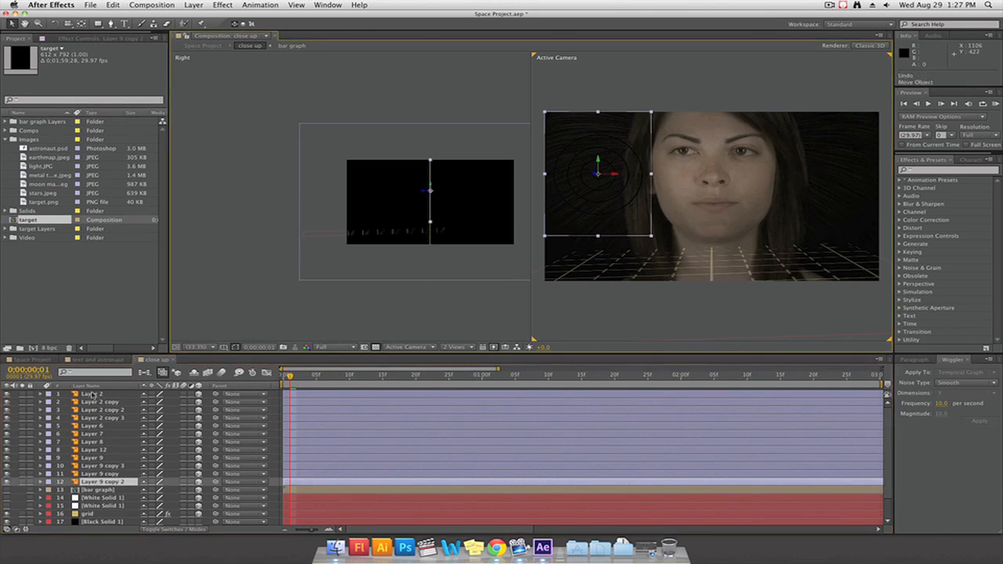
{"action": "left_click", "coordinate": [93, 394], "text": "shift"}
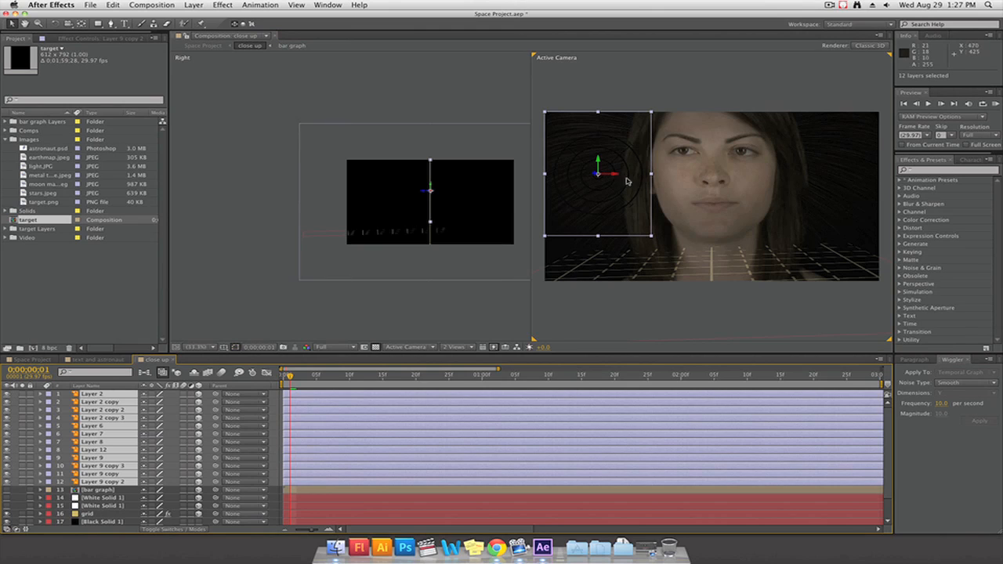
{"action": "left_click_drag", "start_coordinate": [618, 178], "coordinate": [720, 168]}
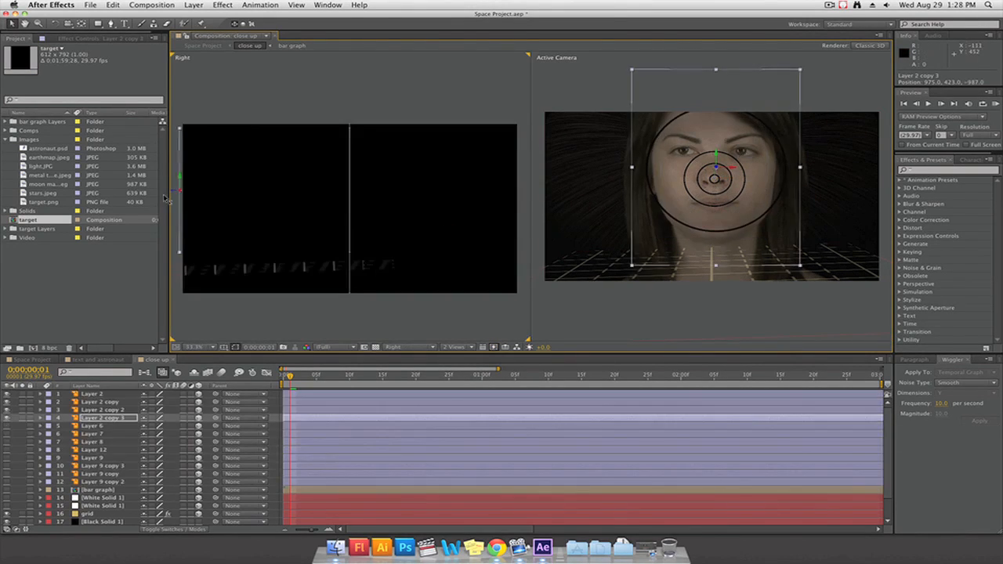
Offset the Layer 2 ring copies along Z in the Right view, placing Layer 2 copy 3 at about Z -803
{"action": "left_click_drag", "start_coordinate": [167, 198], "coordinate": [213, 181]}
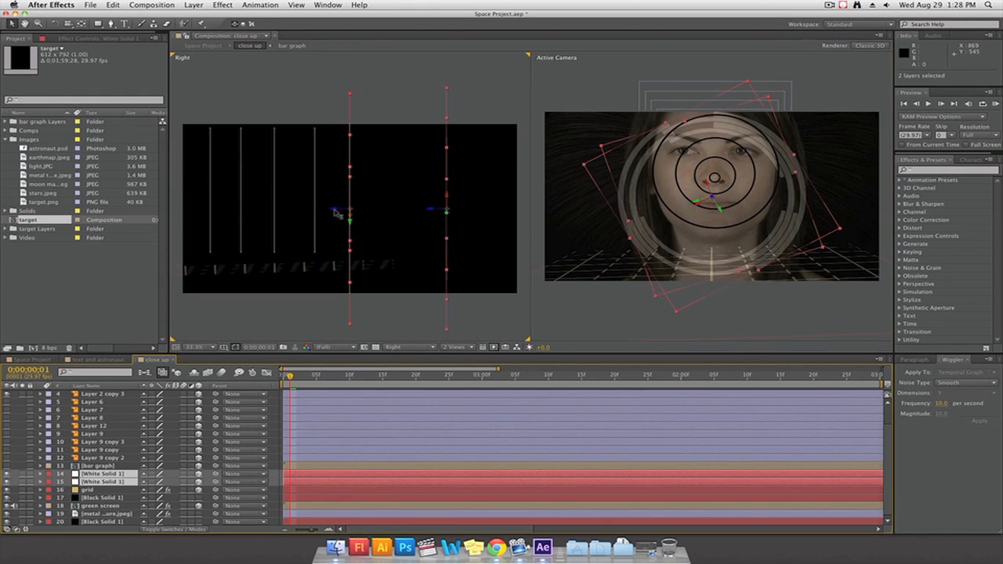
{"action": "left_click_drag", "start_coordinate": [337, 213], "coordinate": [217, 209]}
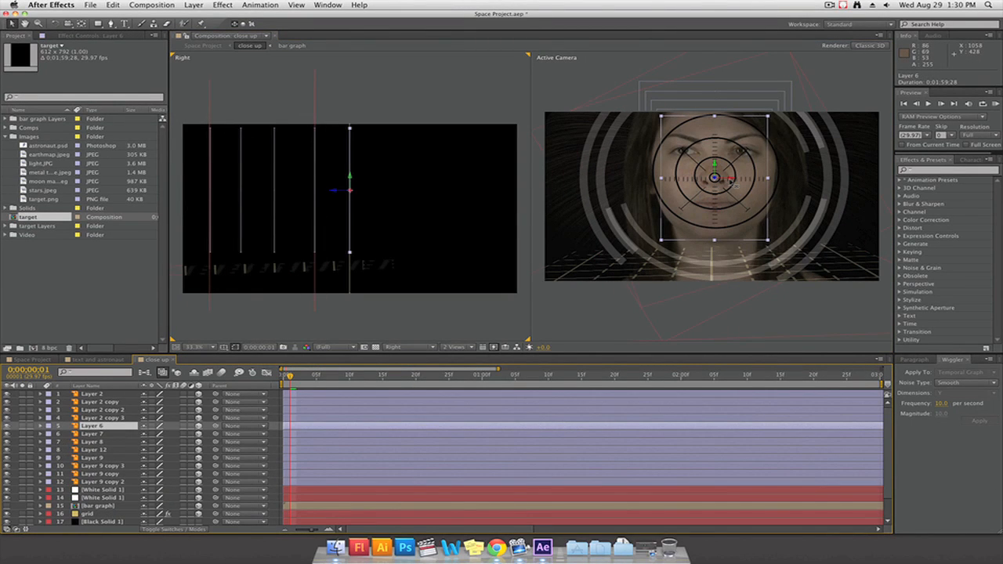
Reveal Layer 6's rotation properties and move the layer forward along Z to the nearest offset ring
{"action": "scroll", "coordinate": [731, 182], "scroll_direction": "up", "scroll_amount": 2}
{"action": "scroll", "coordinate": [731, 183], "scroll_direction": "down", "scroll_amount": 2}
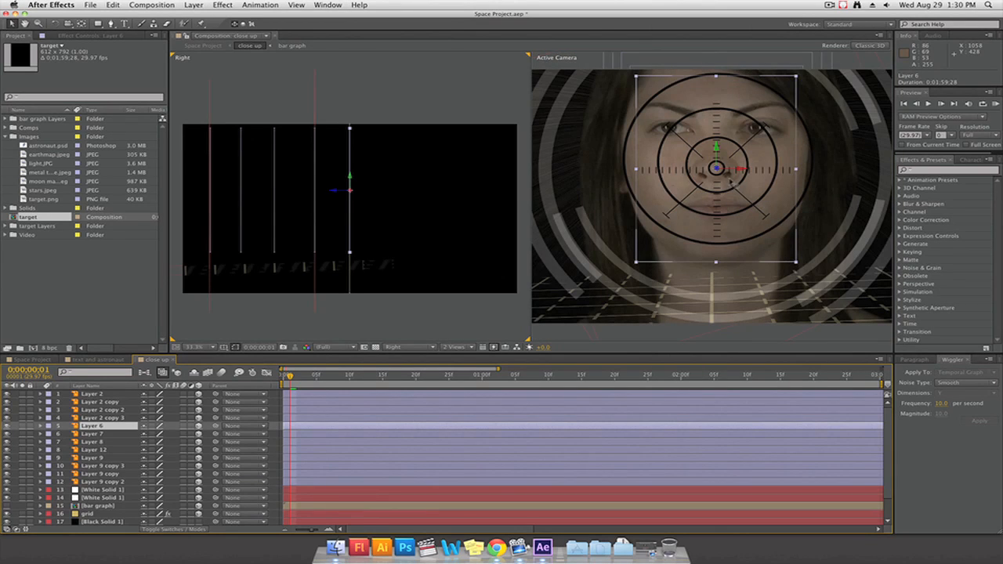
{"action": "key", "text": "r"}
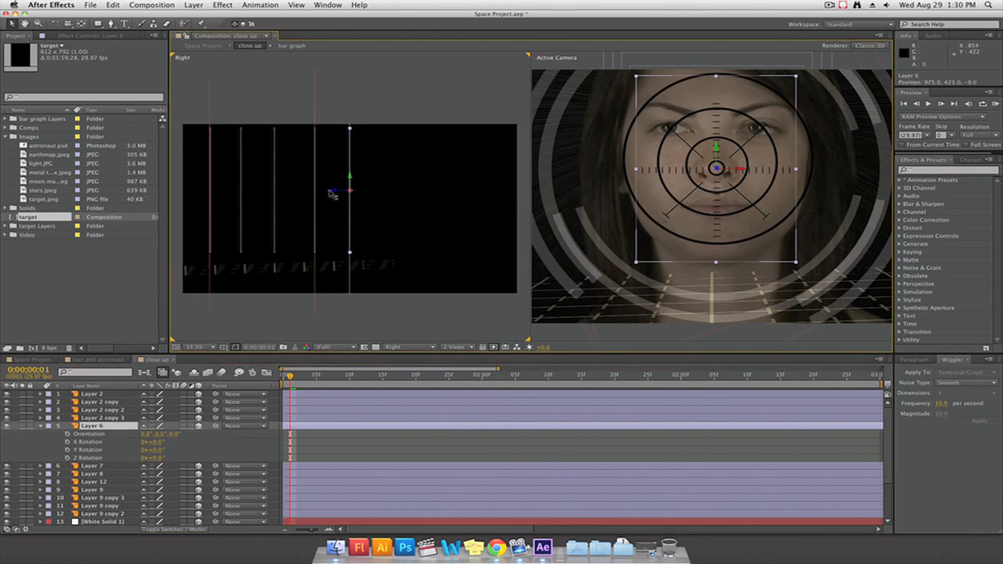
{"action": "left_click_drag", "start_coordinate": [331, 196], "coordinate": [300, 193]}
Try rotating Layer 6 about X, undo that change, and rotate the layer about Y instead
{"action": "left_click_drag", "start_coordinate": [152, 442], "coordinate": [170, 446]}
{"action": "key", "text": "super+z"}
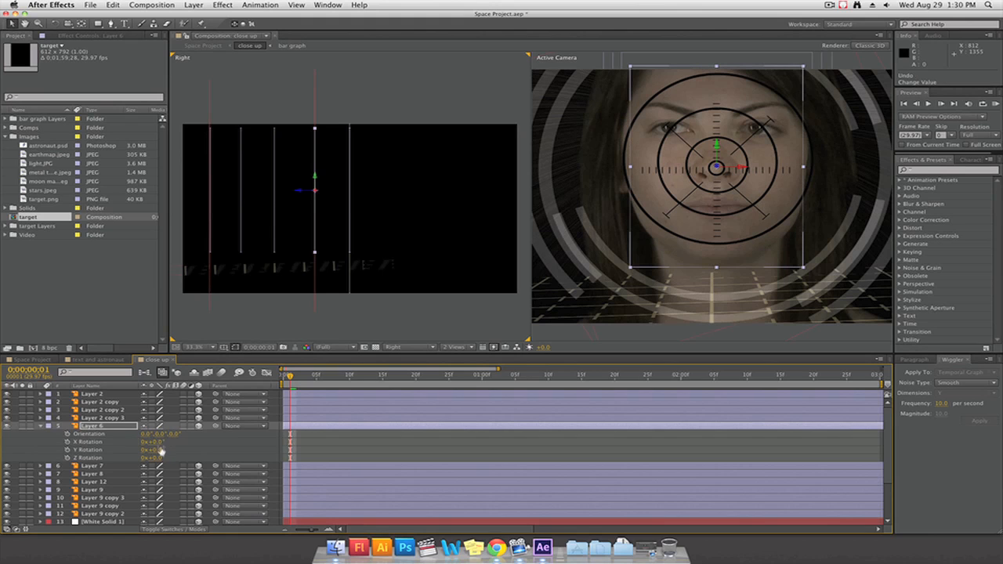
{"action": "left_click_drag", "start_coordinate": [157, 453], "coordinate": [177, 453]}
Switch the Active Camera view to Custom View 1 and orbit it to examine the target layers' depth arrangement
{"action": "left_click", "coordinate": [405, 347]}
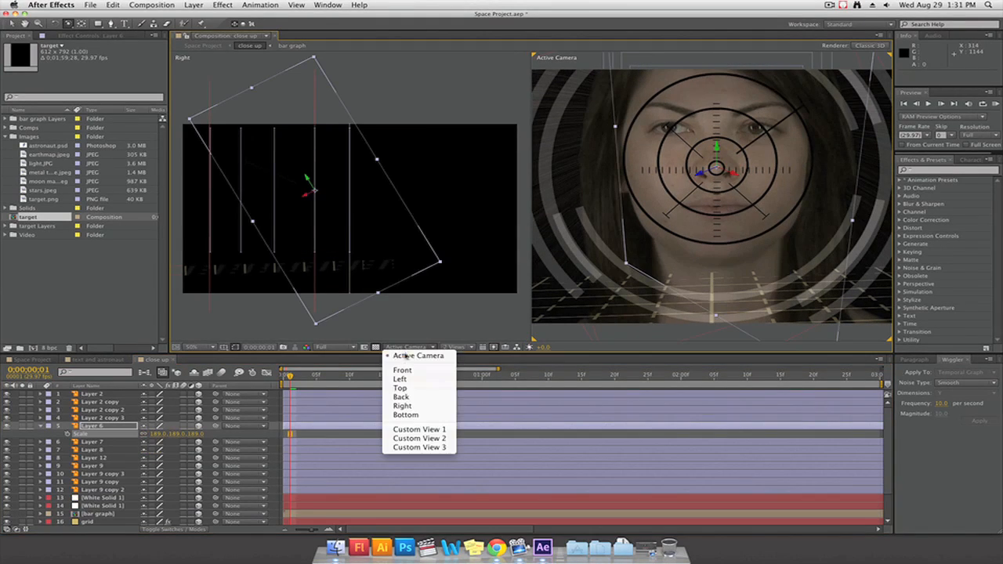
{"action": "left_click", "coordinate": [419, 430]}
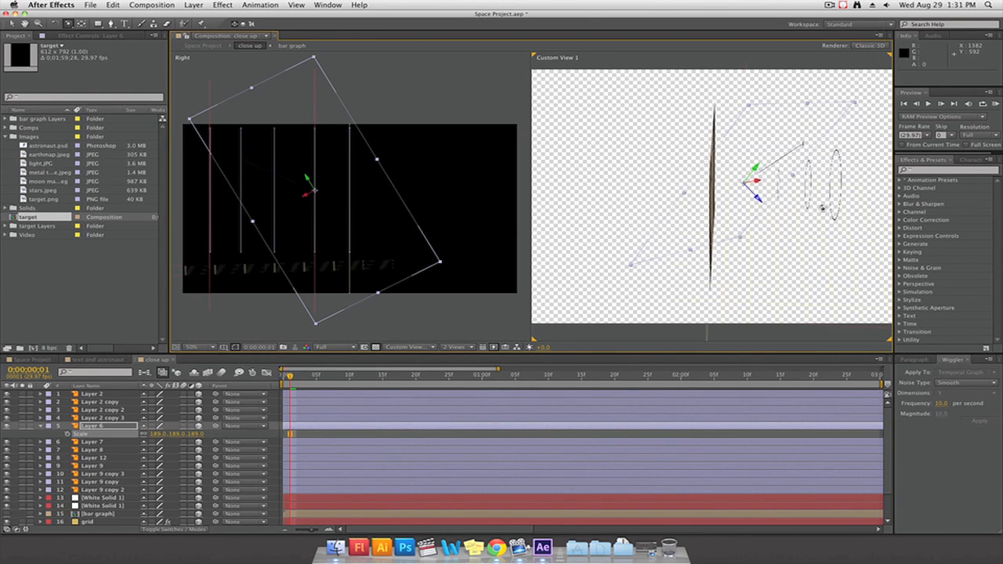
{"action": "left_click_drag", "start_coordinate": [823, 208], "coordinate": [642, 192]}
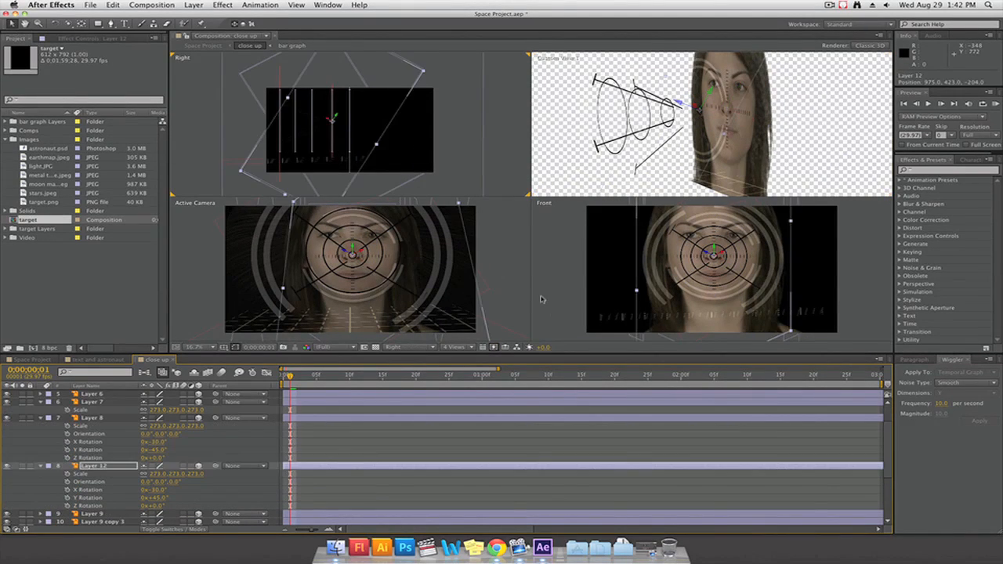
Nudge Layer 12 slightly up and to the left in the Front view, to position 919, 391, -204
{"action": "left_click", "coordinate": [541, 299]}
{"action": "left_click", "coordinate": [92, 468]}
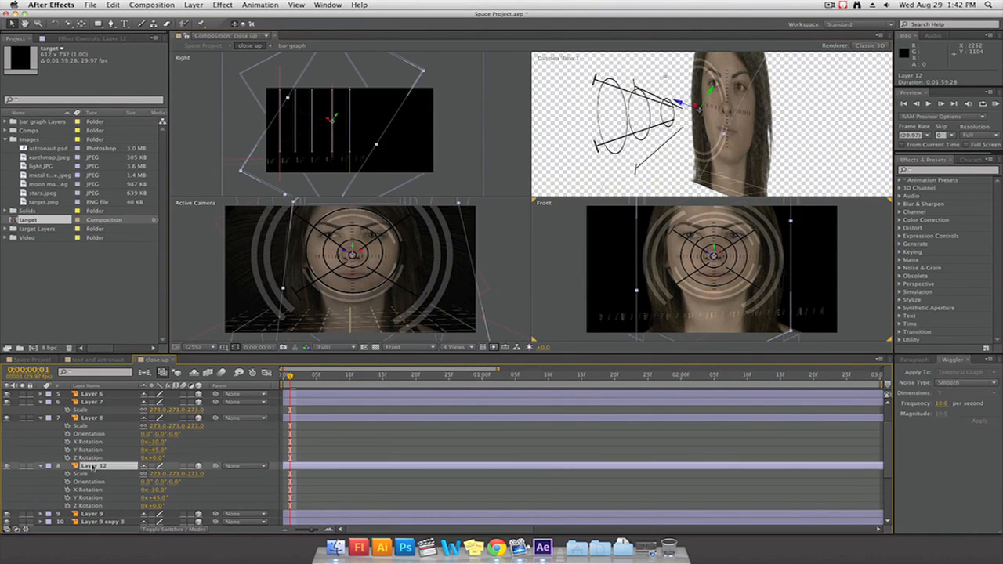
{"action": "key", "text": "Up"}
{"action": "key", "text": "Up"}
{"action": "key", "text": "Up"}
{"action": "key", "text": "Up"}
{"action": "key", "text": "Up"}
{"action": "key", "text": "Up"}
{"action": "key", "text": "Up"}
{"action": "key", "text": "Up"}
{"action": "key", "text": "Left"}
{"action": "key", "text": "Left"}
{"action": "key", "text": "Left"}
{"action": "key", "text": "Left"}
{"action": "key", "text": "Left"}
{"action": "key", "text": "Left"}
{"action": "key", "text": "Left"}
{"action": "key", "text": "Left"}
{"action": "key", "text": "Left"}
{"action": "key", "text": "Left"}
{"action": "key", "text": "Left"}
{"action": "key", "text": "Left"}
{"action": "key", "text": "Left"}
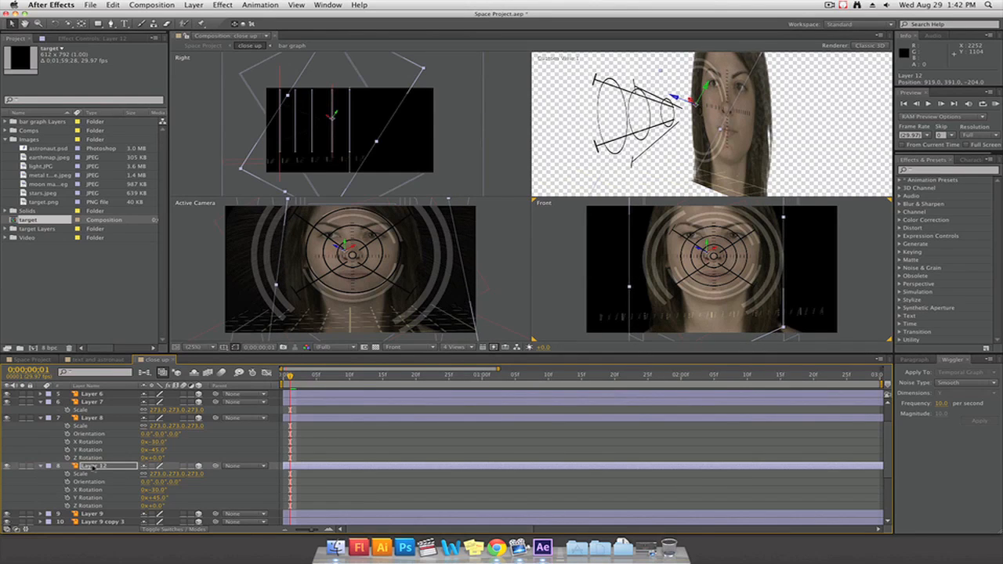
{"action": "key", "text": "c"}
{"action": "left_click_drag", "start_coordinate": [676, 139], "coordinate": [847, 145]}
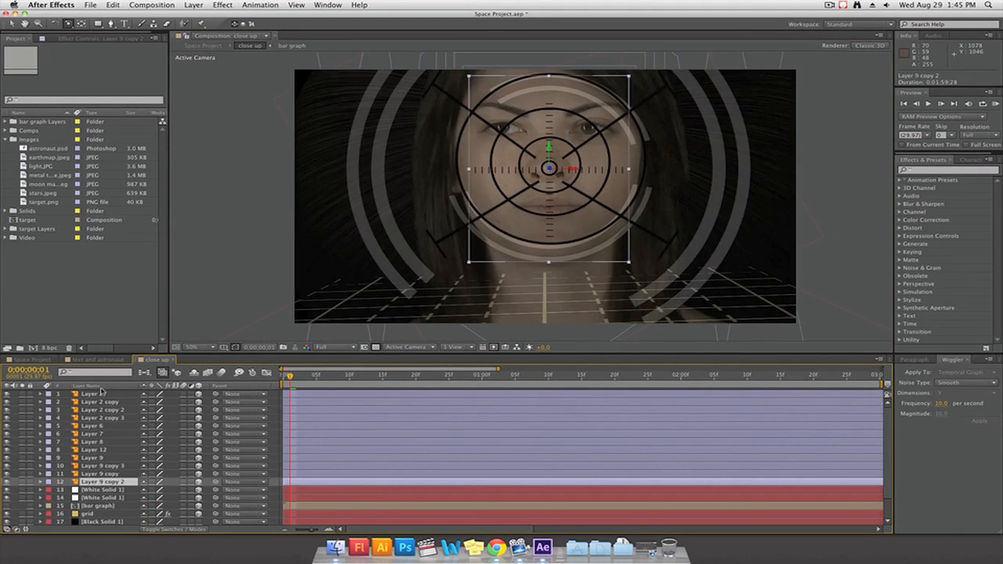
Apply a red Fill effect to all twelve target layers, from Layer 2 through Layer 9 copy 2, with 25% opacity
{"action": "left_click", "coordinate": [103, 394], "text": "shift"}
{"action": "left_click", "coordinate": [99, 395], "text": "shift"}
{"action": "left_click", "coordinate": [99, 395], "text": "shift"}
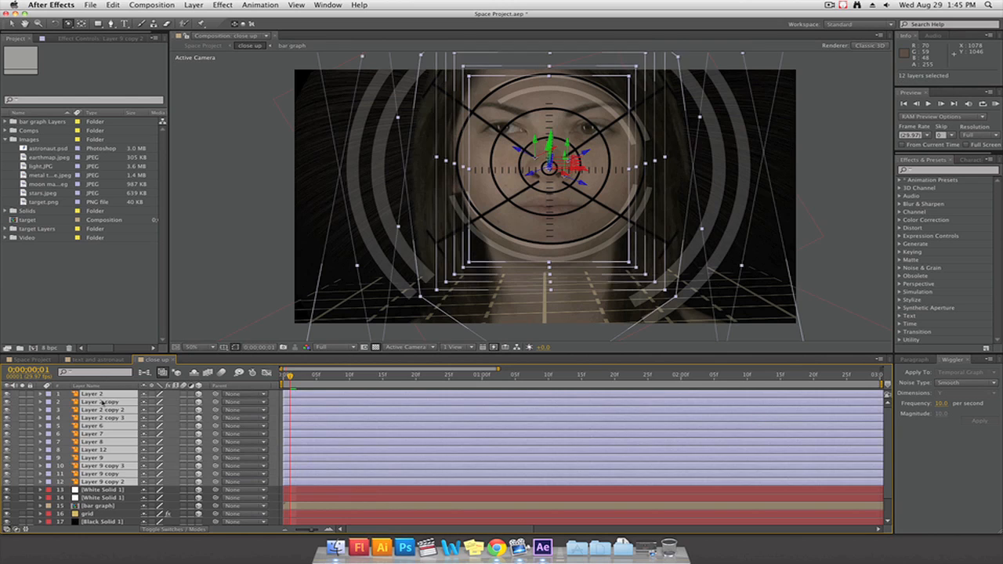
{"action": "left_click", "coordinate": [210, 5]}
{"action": "mouse_move", "coordinate": [225, 112]}
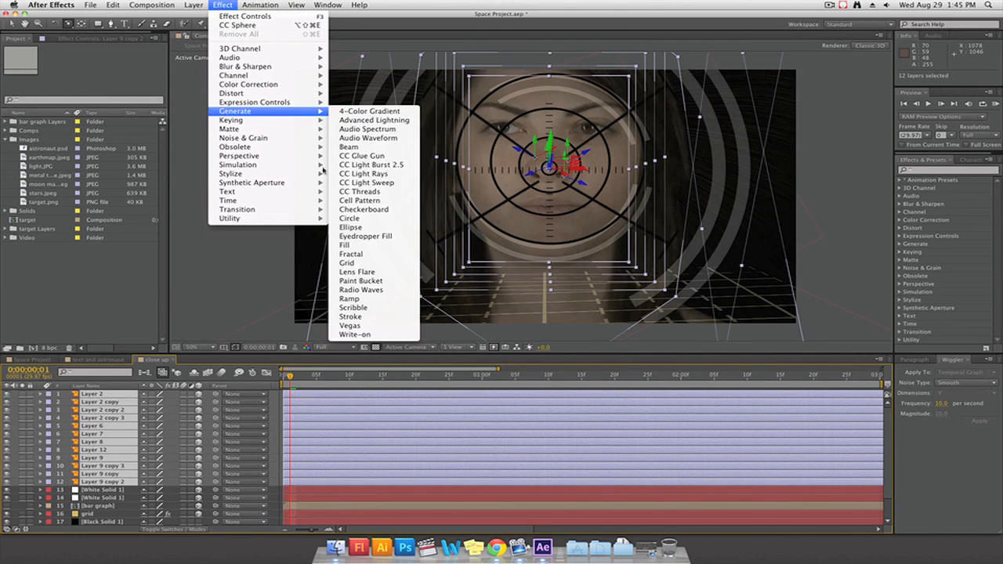
{"action": "left_click", "coordinate": [349, 245]}
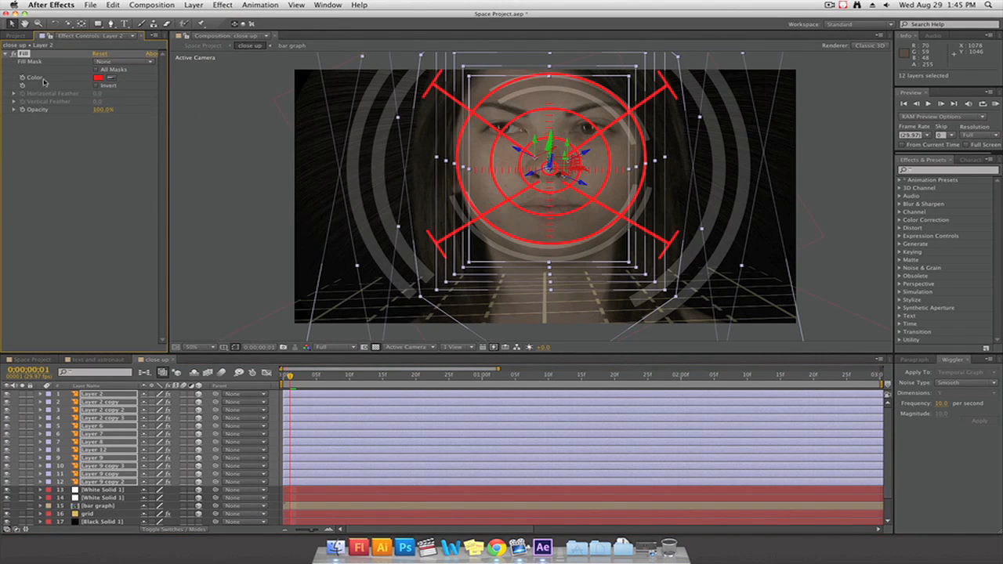
{"action": "left_click_drag", "start_coordinate": [103, 109], "coordinate": [71, 109]}
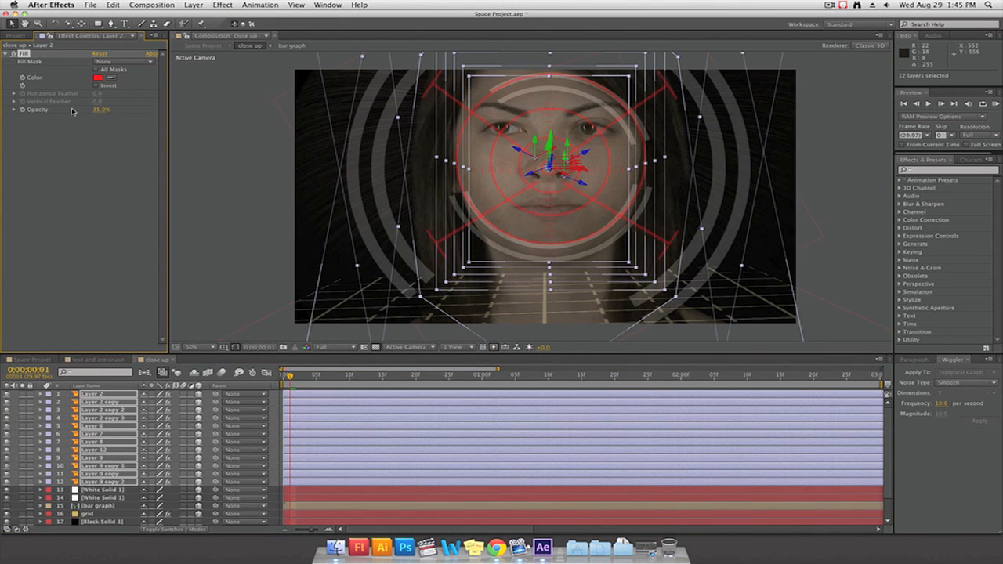
Set the blending mode of the twelve target layers to Add and deselect them
{"action": "right_click", "coordinate": [108, 411]}
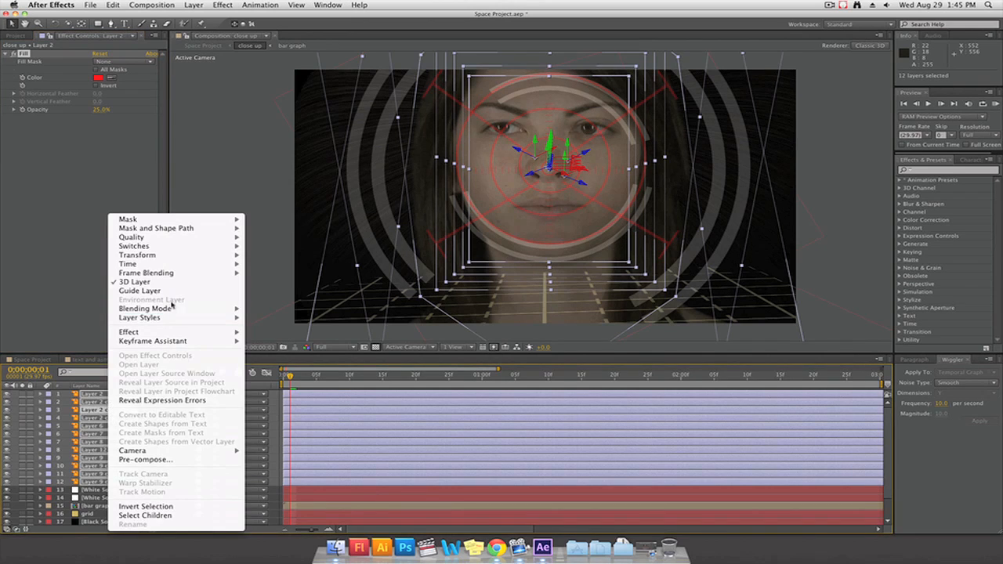
{"action": "mouse_move", "coordinate": [172, 305]}
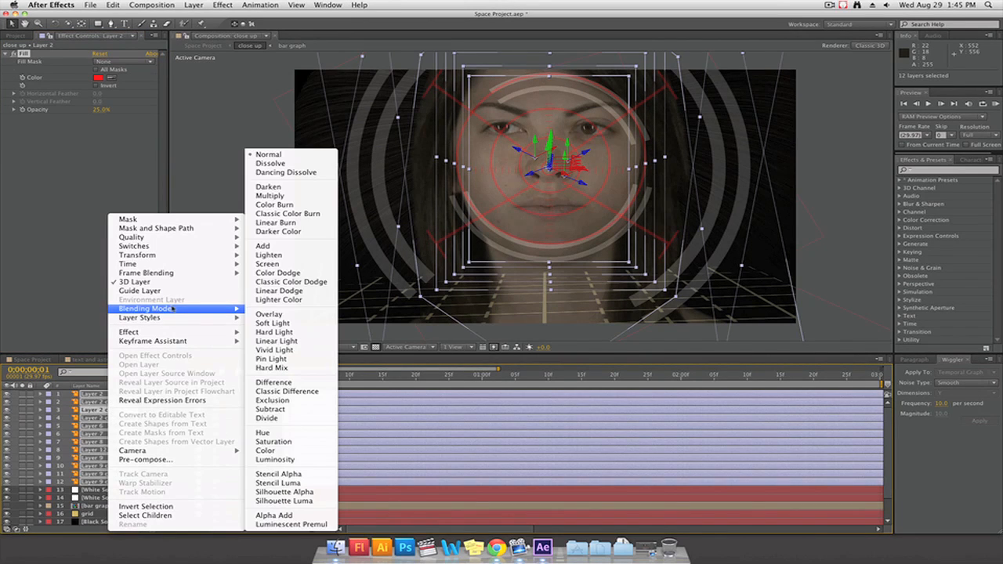
{"action": "left_click", "coordinate": [297, 246]}
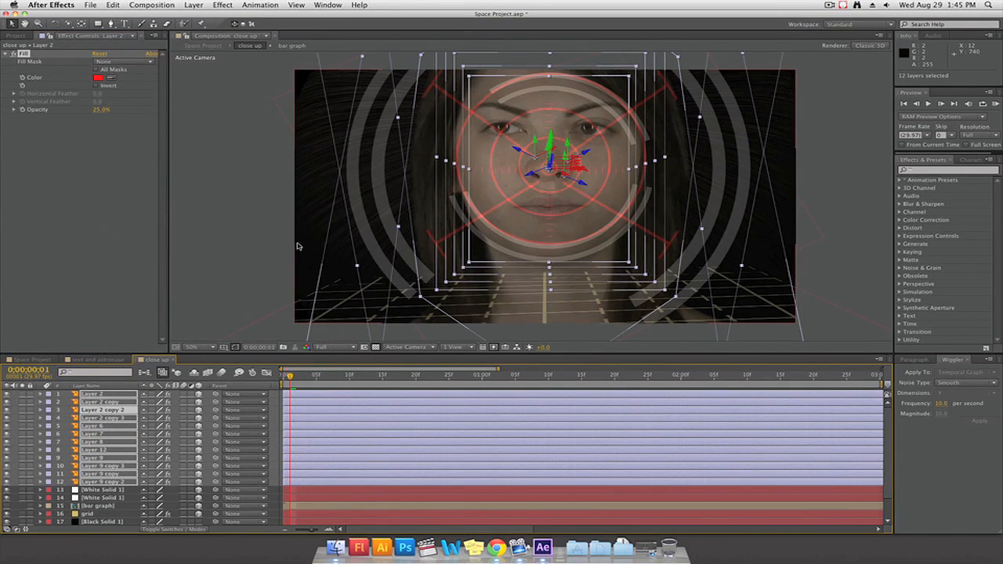
{"action": "key", "text": "ctrl+shift+a"}
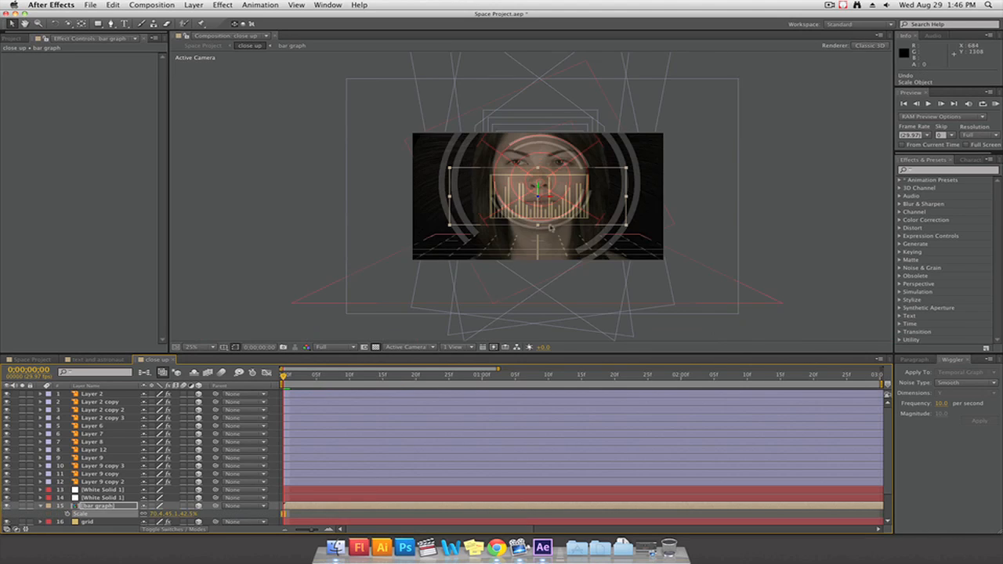
Create a medium yellow 1080 x 1080 px solid and mask it to a rounded rectangle over the lower face and neck
{"action": "left_click", "coordinate": [202, 5]}
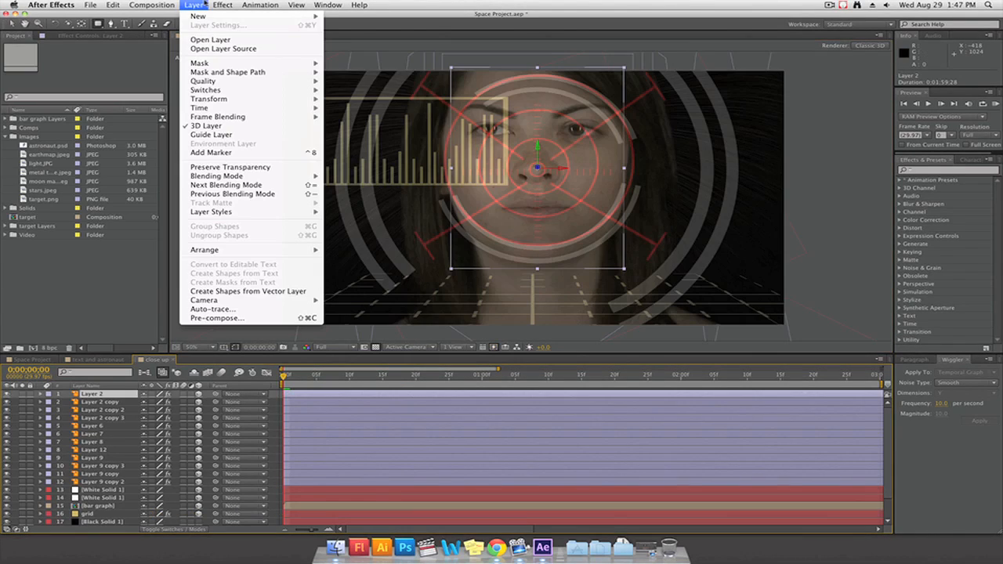
{"action": "mouse_move", "coordinate": [209, 16]}
{"action": "left_click", "coordinate": [345, 25]}
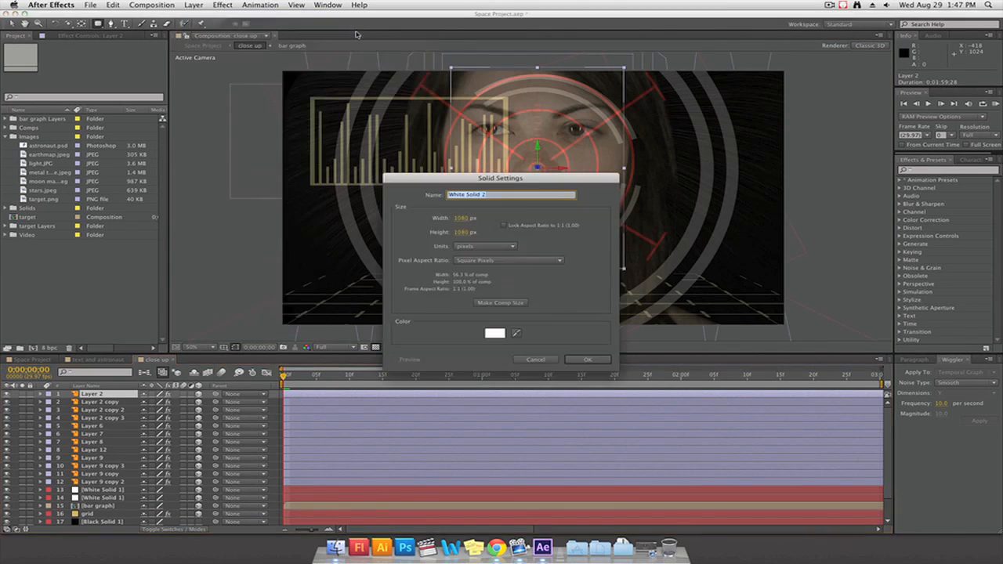
{"action": "left_click", "coordinate": [594, 354]}
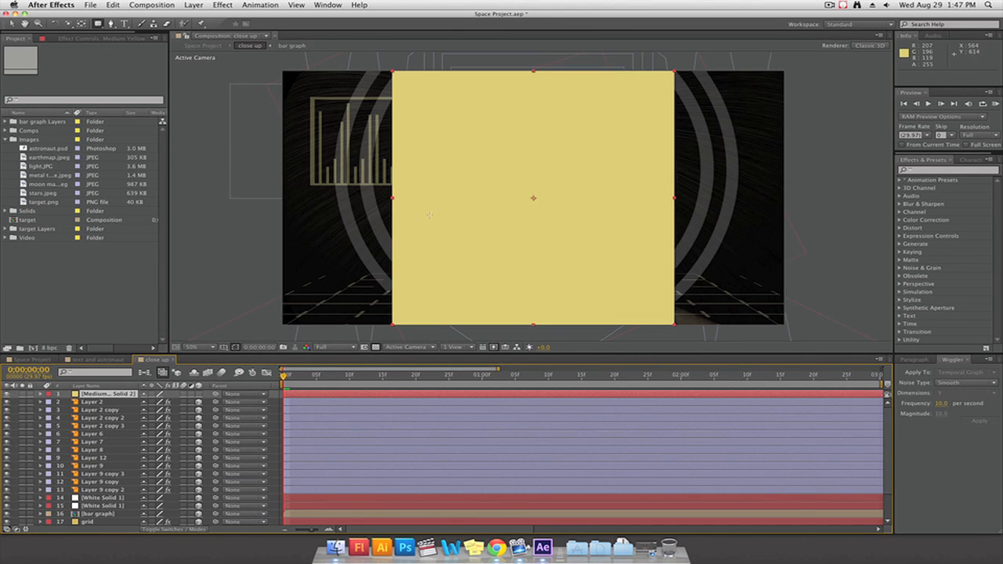
{"action": "mouse_move", "coordinate": [425, 206]}
{"action": "left_mouse_down"}
{"action": "mouse_move", "coordinate": [661, 303]}
{"action": "mouse_move", "coordinate": [636, 312]}
{"action": "left_mouse_up"}
Set the yellow solid's Mask 2 to Subtract and feather it by 185 pixels
{"action": "left_click", "coordinate": [150, 420]}
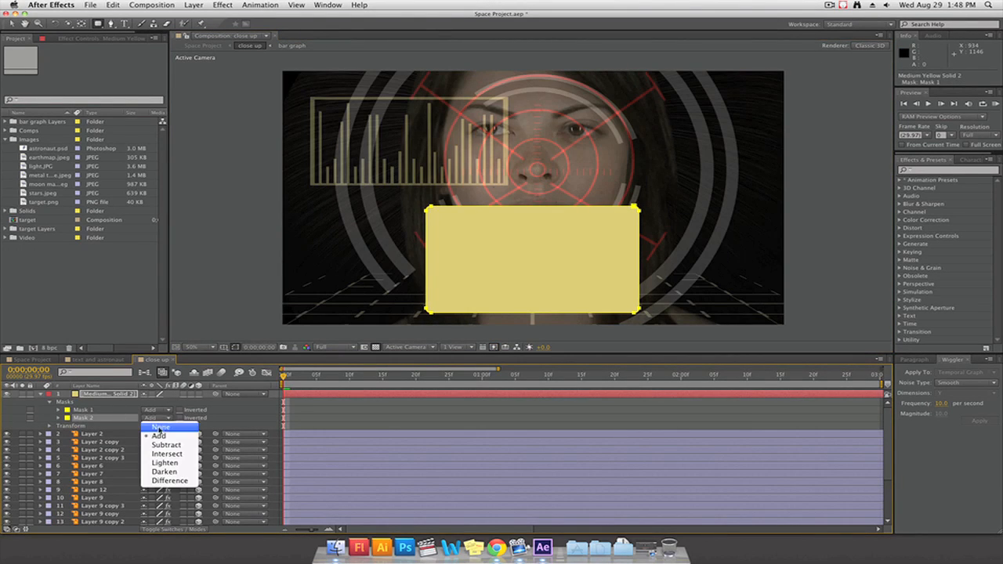
{"action": "left_click", "coordinate": [161, 445]}
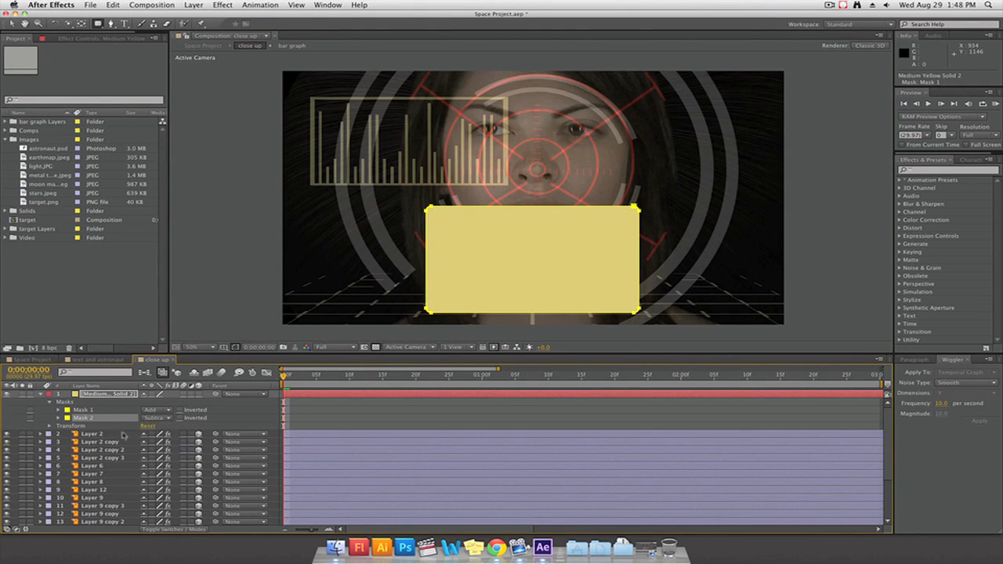
{"action": "left_click", "coordinate": [59, 419]}
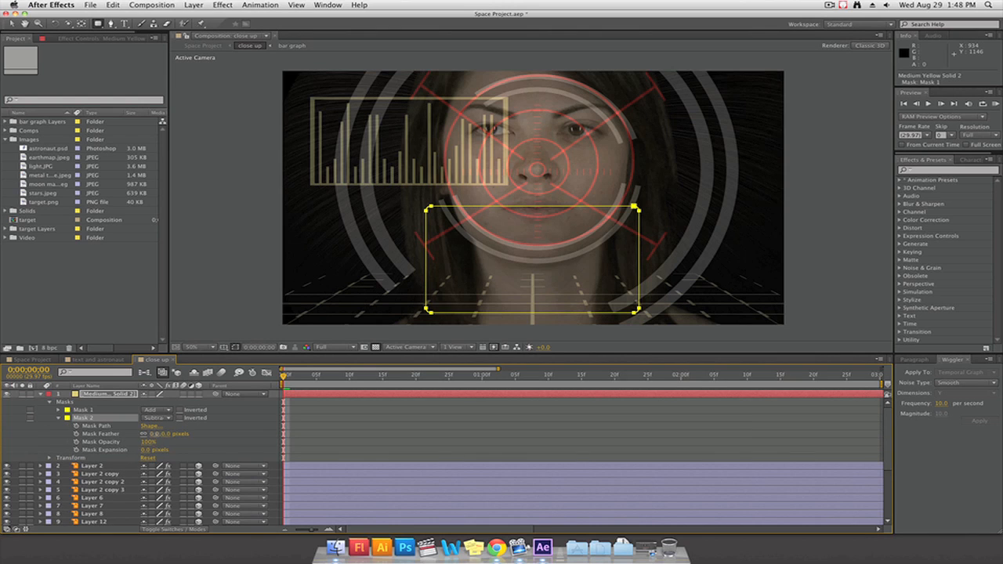
{"action": "left_click", "coordinate": [156, 434]}
{"action": "left_click_drag", "start_coordinate": [116, 434], "coordinate": [217, 436]}
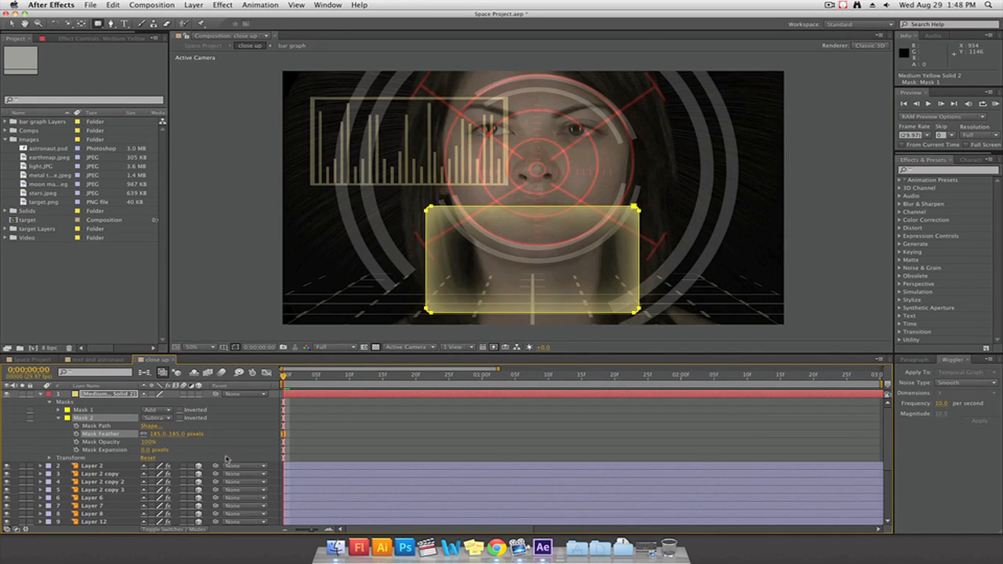
Pre-compose the masked yellow solid and rename the resulting layer "messages"
{"action": "left_click", "coordinate": [41, 394]}
{"action": "right_click", "coordinate": [89, 394]}
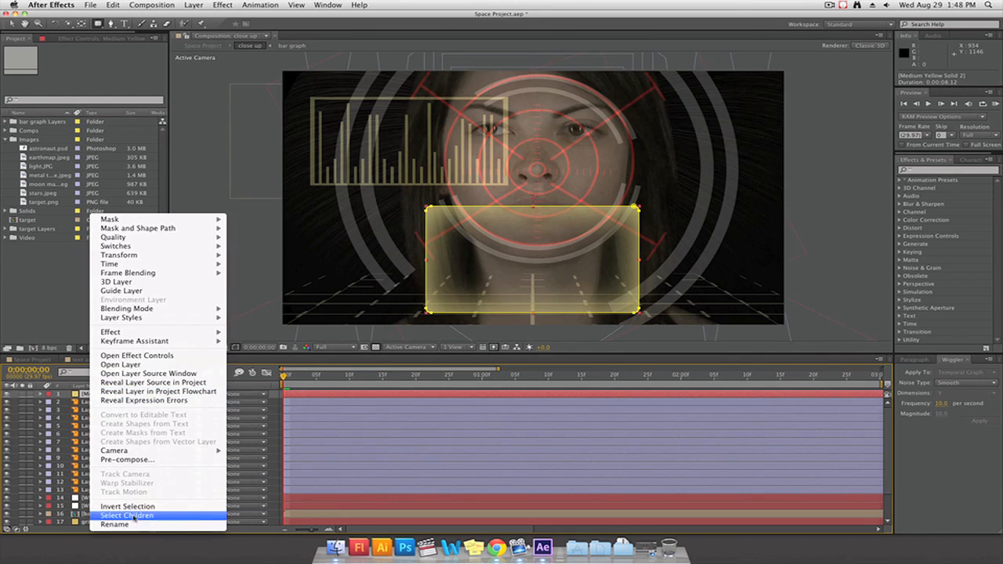
{"action": "left_click", "coordinate": [133, 459]}
{"action": "right_click", "coordinate": [109, 394]}
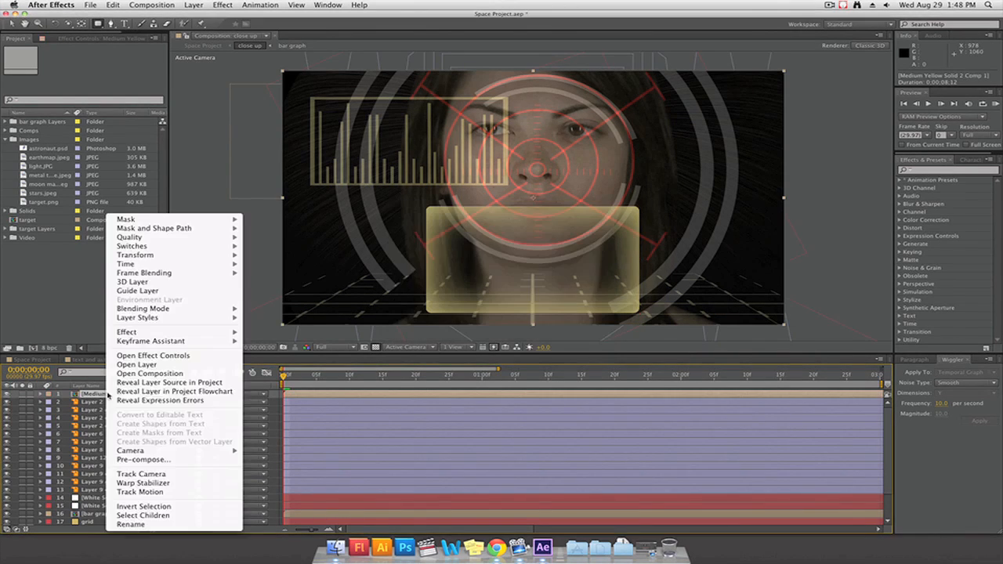
{"action": "left_click", "coordinate": [131, 525]}
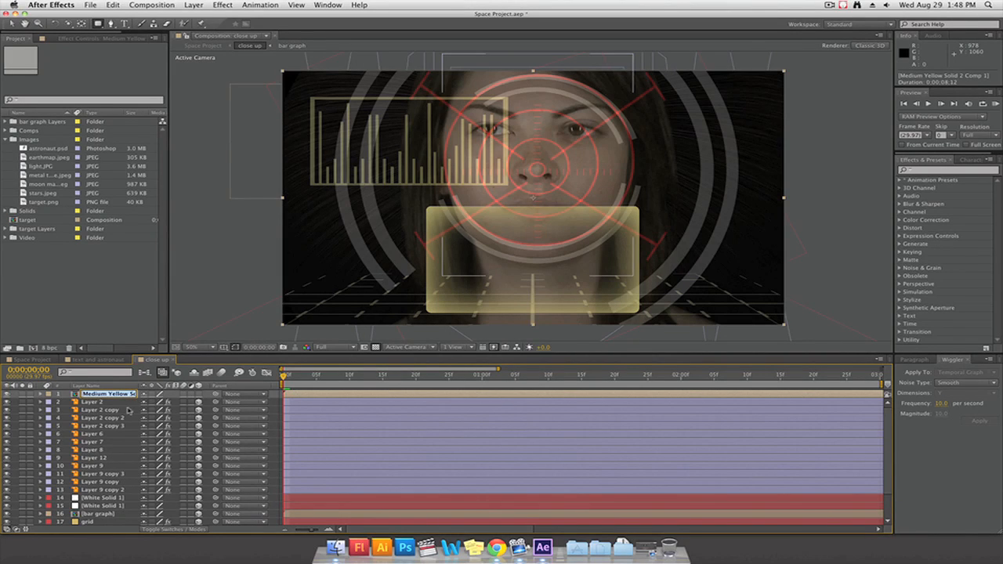
{"action": "type", "text": "messages"}
{"action": "key", "text": "Return"}
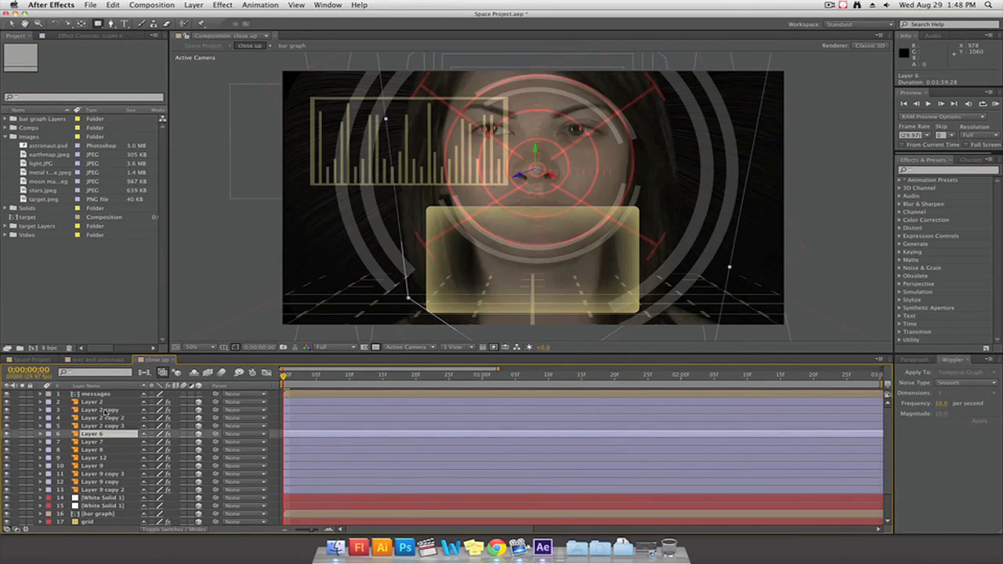
Open the messages composition and add the text "INCOMING:" in a text box along the yellow panel's upper edge
{"action": "double_click", "coordinate": [102, 395]}
{"action": "left_click_drag", "start_coordinate": [432, 161], "coordinate": [626, 178]}
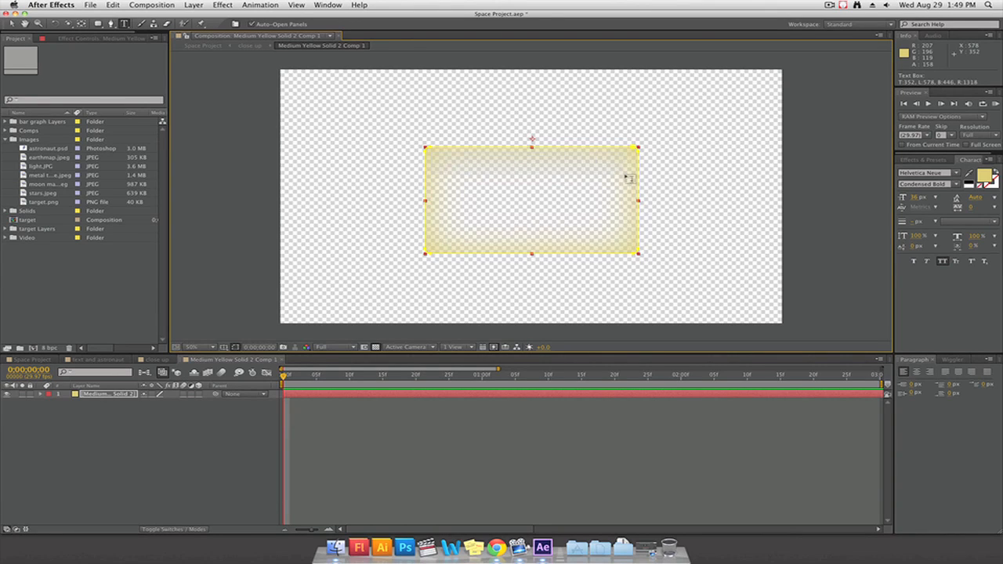
{"action": "left_click_drag", "start_coordinate": [628, 181], "coordinate": [630, 181]}
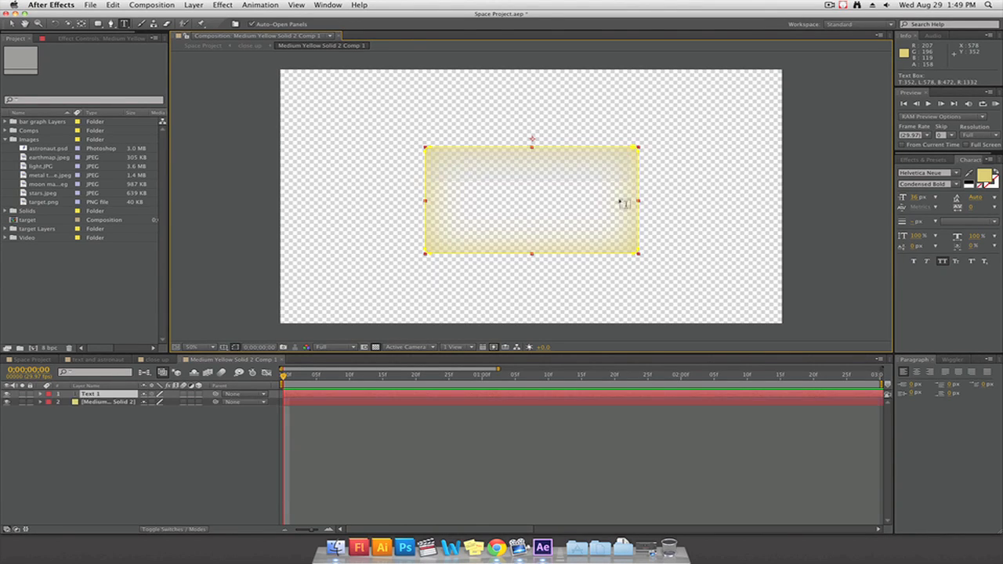
{"action": "type", "text": "INCOMING:"}
Change the panel's heading to "SYSTEM PROCESSOR:" in Helvetica Bold and enlarge it to 66 px
{"action": "key", "text": "super+a"}
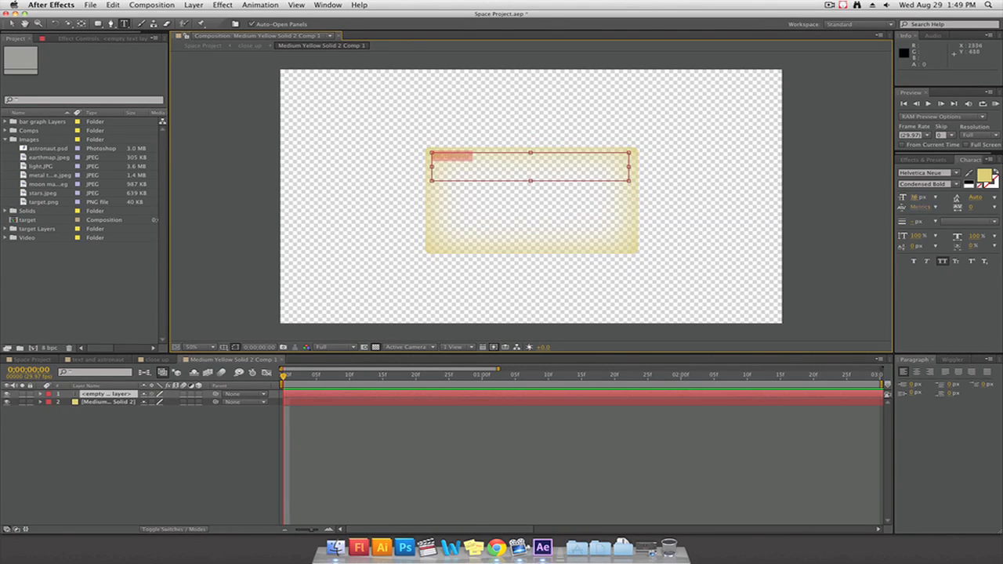
{"action": "left_click_drag", "start_coordinate": [916, 197], "coordinate": [977, 199]}
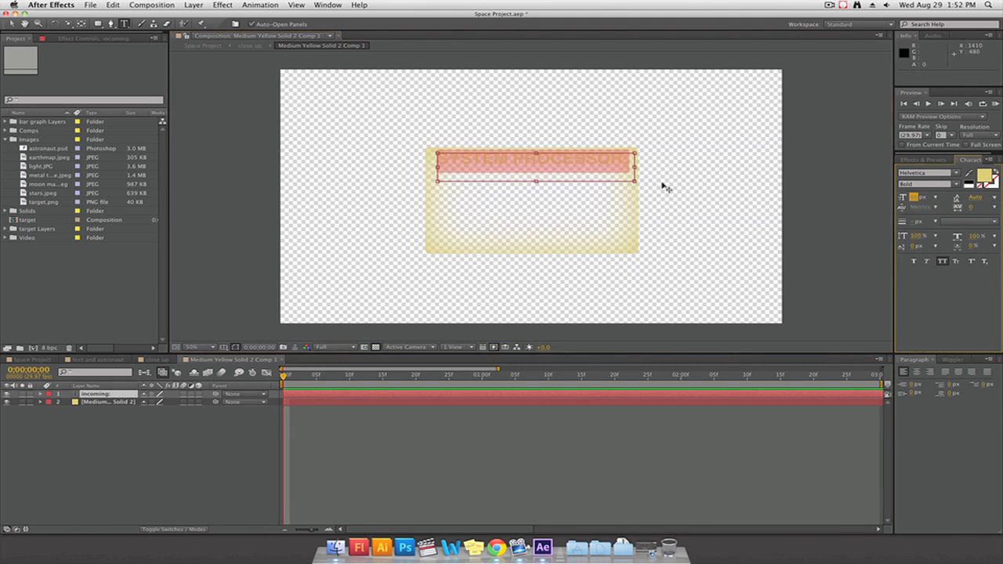
{"action": "left_click", "coordinate": [938, 283]}
{"action": "left_click", "coordinate": [555, 174]}
{"action": "left_click_drag", "start_coordinate": [436, 177], "coordinate": [628, 196]}
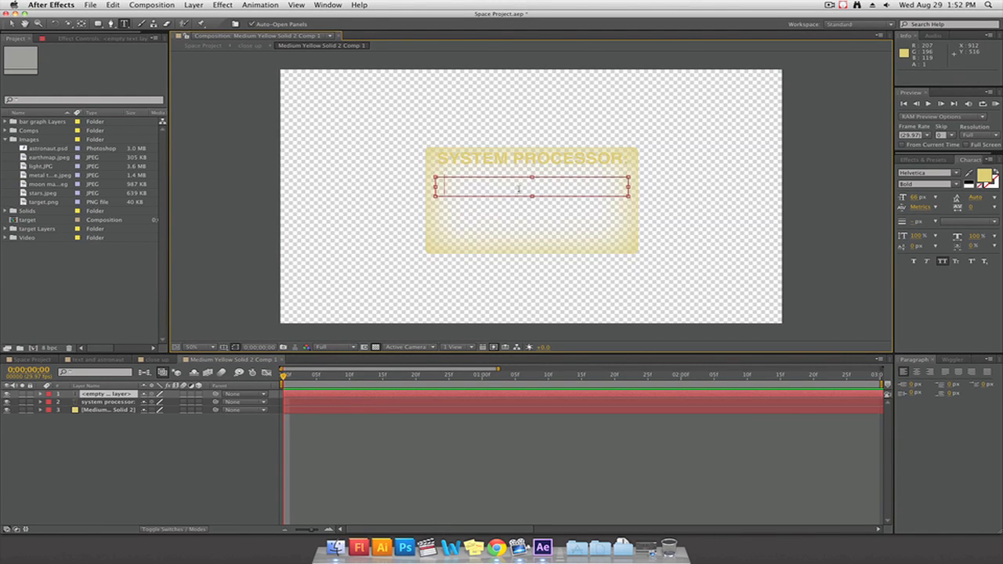
{"action": "type", "text": "75438394875489"}
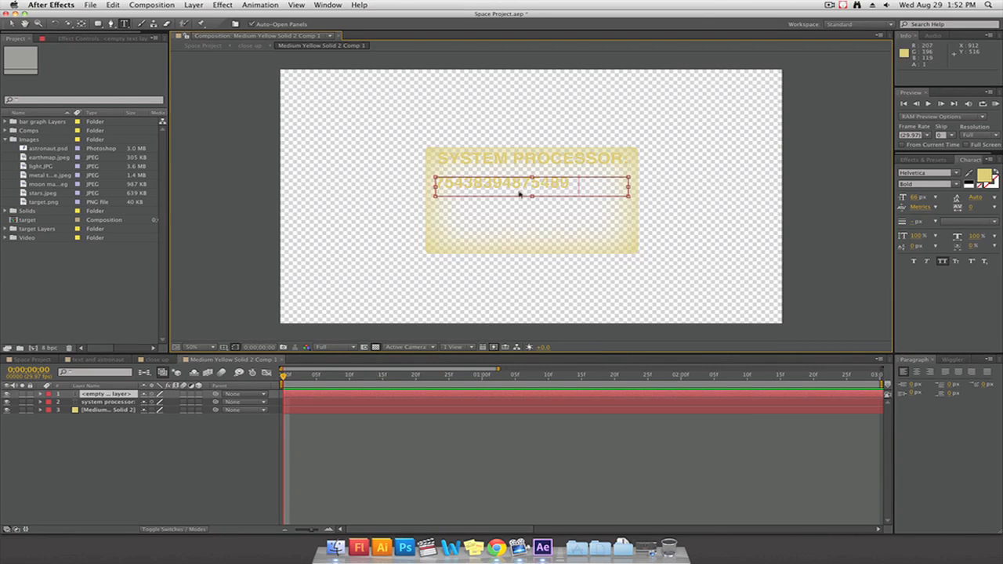
{"action": "type", "text": "573948"}
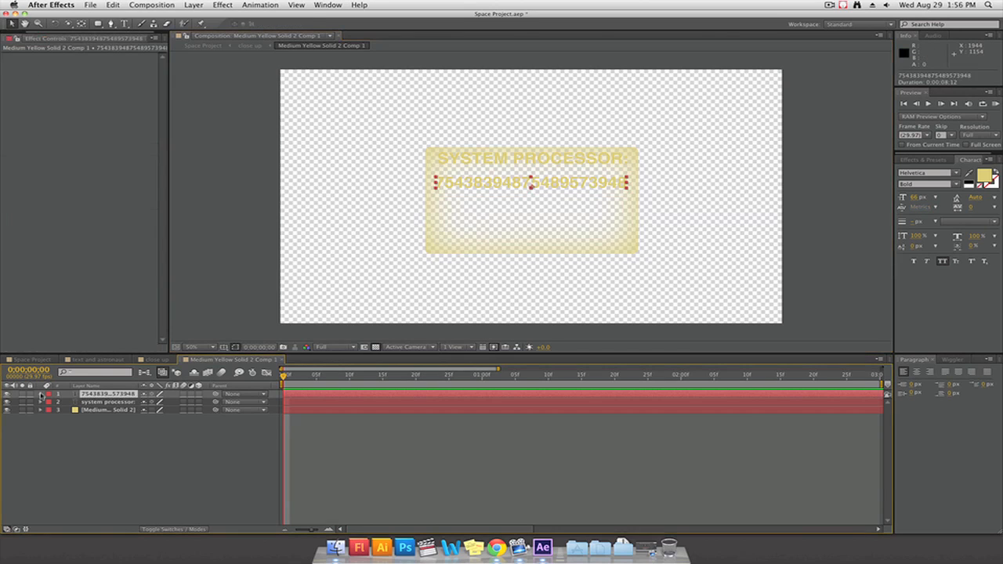
Add a Character Offset animator to the number text layer and set its first keyframe at 0;00;00;00
{"action": "left_click", "coordinate": [41, 394]}
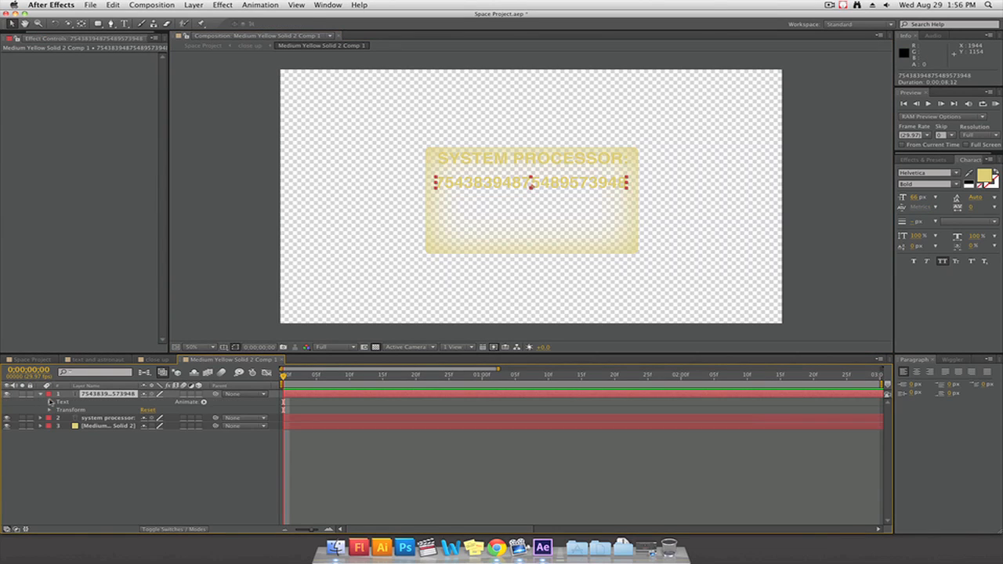
{"action": "left_click", "coordinate": [50, 403]}
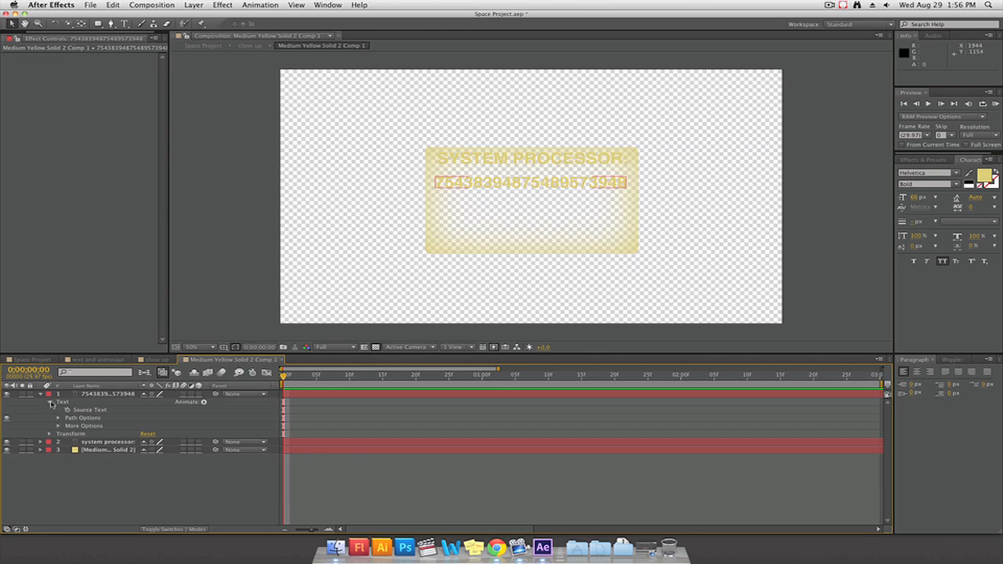
{"action": "left_click", "coordinate": [204, 403]}
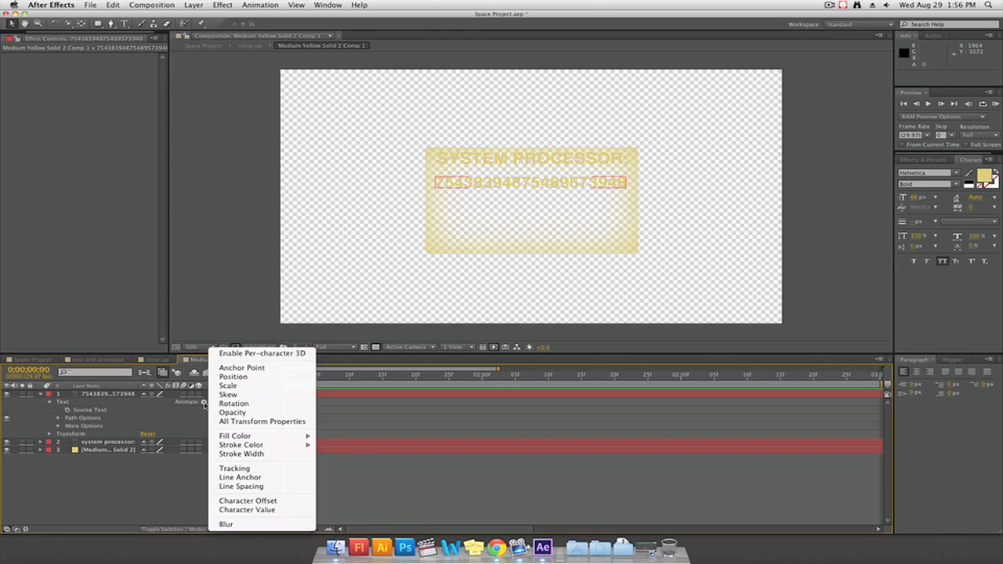
{"action": "left_click", "coordinate": [268, 502]}
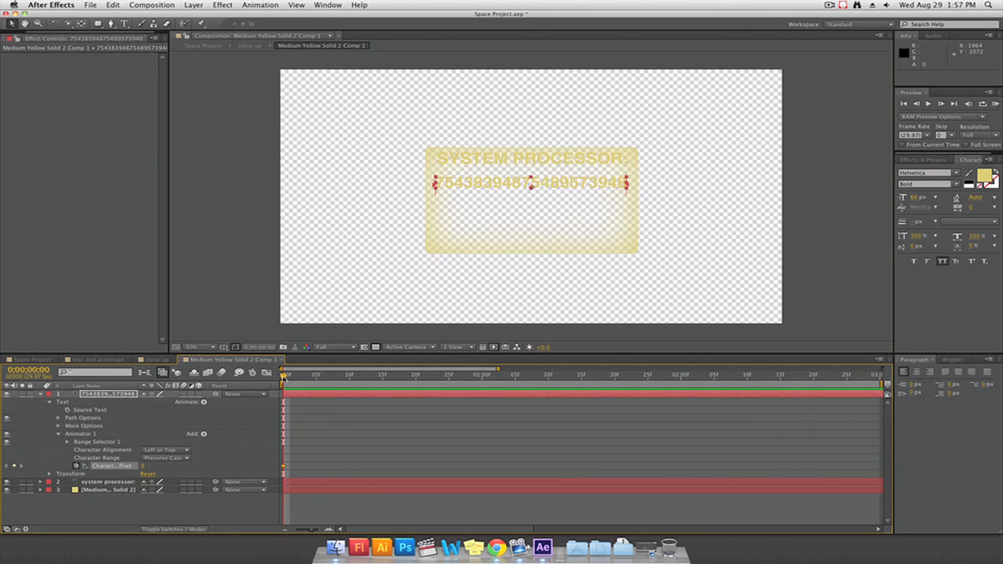
Keyframe the number text's Character Offset at 11 on frame 21, and extend the animation to about the three-second mark
{"action": "left_click_drag", "start_coordinate": [284, 378], "coordinate": [422, 379]}
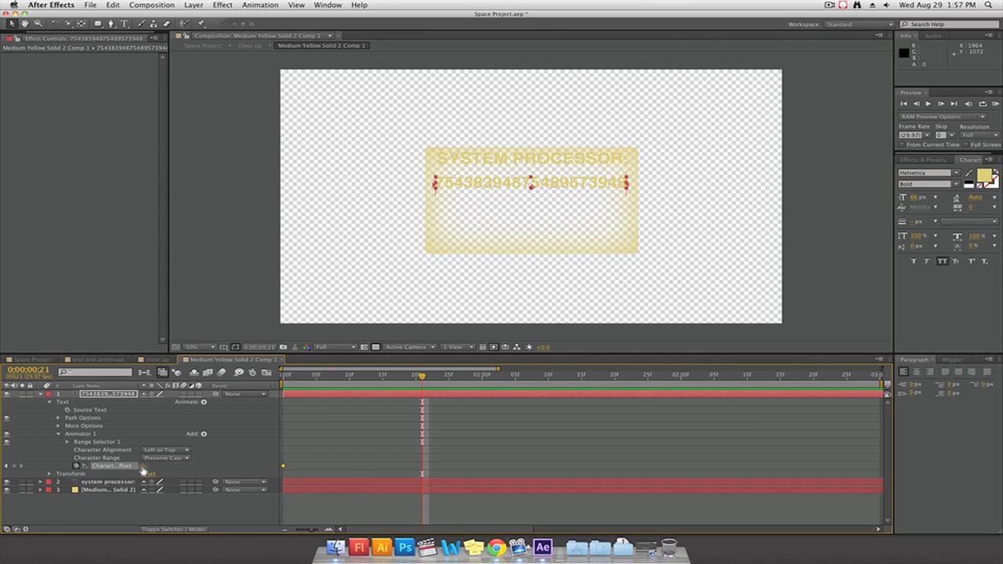
{"action": "left_click_drag", "start_coordinate": [143, 467], "coordinate": [152, 472]}
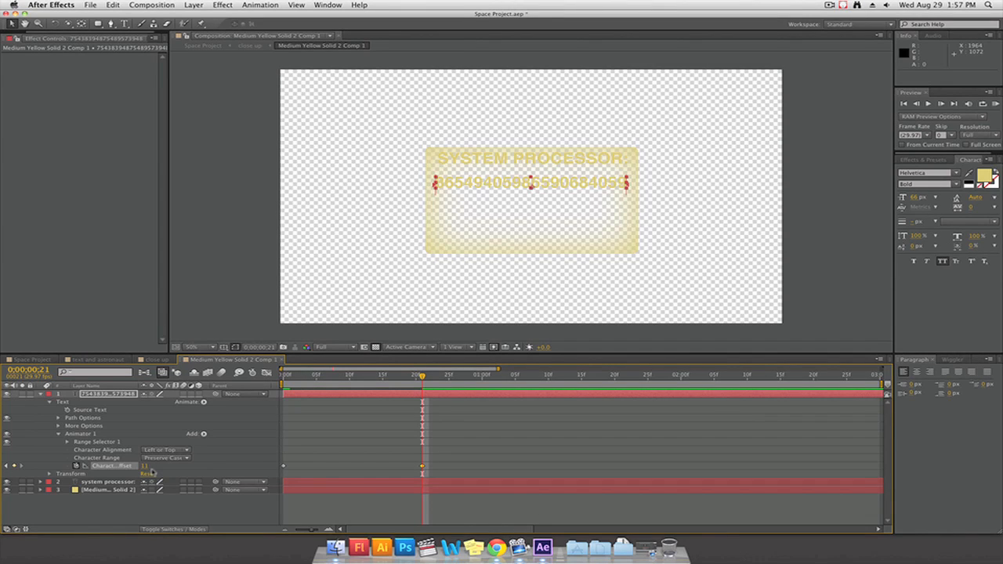
{"action": "left_click_drag", "start_coordinate": [574, 381], "coordinate": [878, 403]}
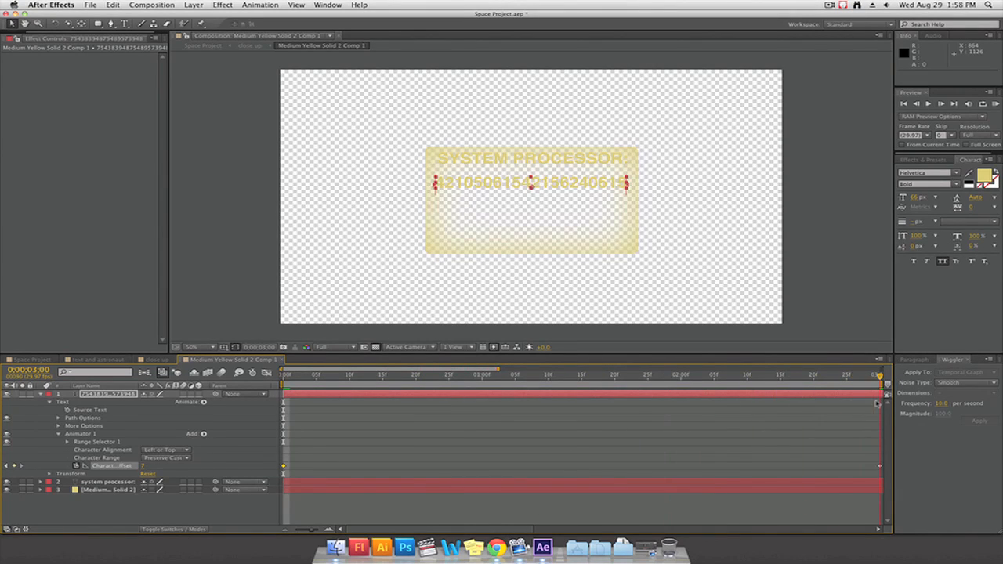
{"action": "left_click", "coordinate": [769, 452]}
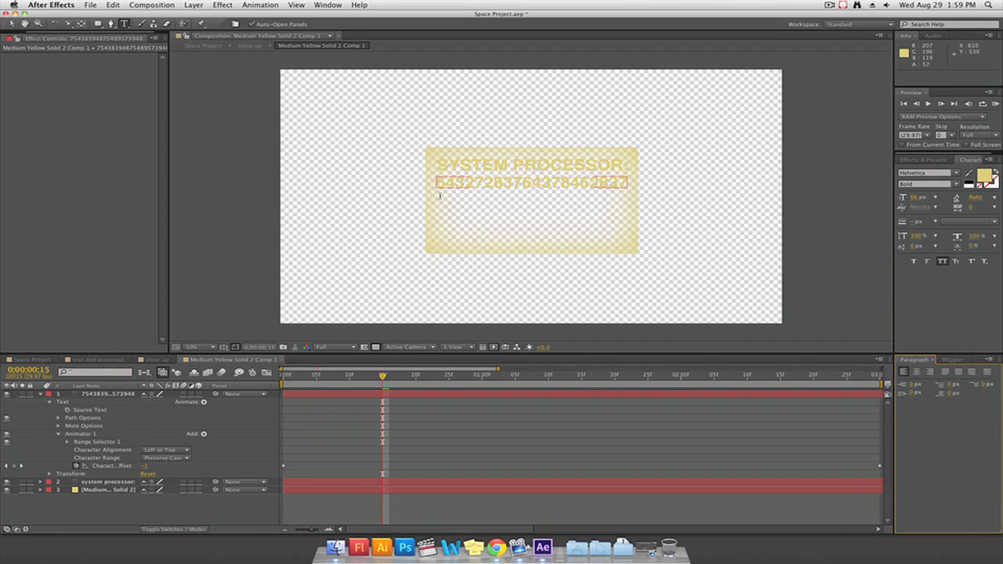
Add a text box below the number string reading "SYSTEM STATUS: SATISFACTORY", with the word SATISFACTORY in green
{"action": "left_click_drag", "start_coordinate": [439, 203], "coordinate": [626, 242]}
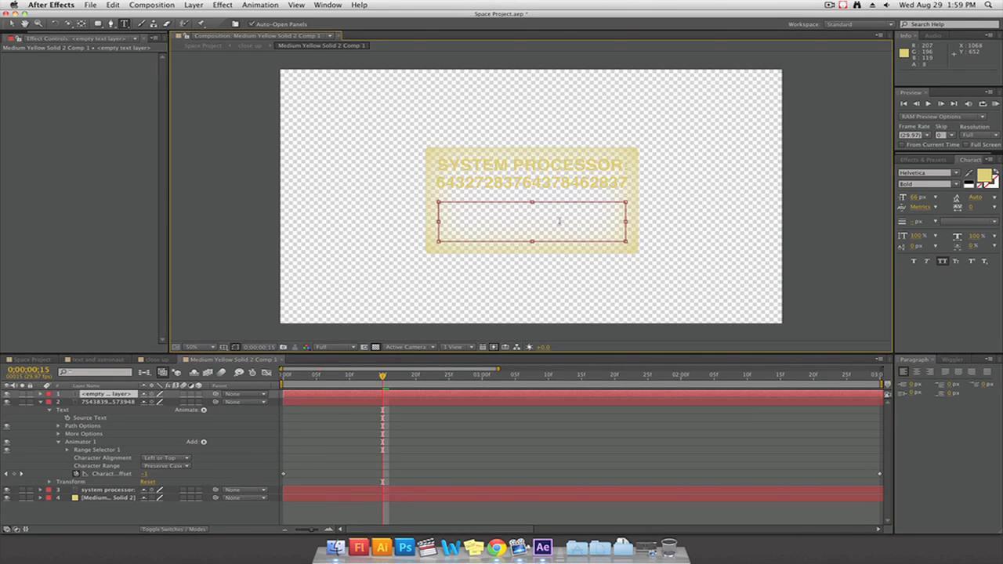
{"action": "type", "text": "SYSTEM STATUS: SATISFACTO"}
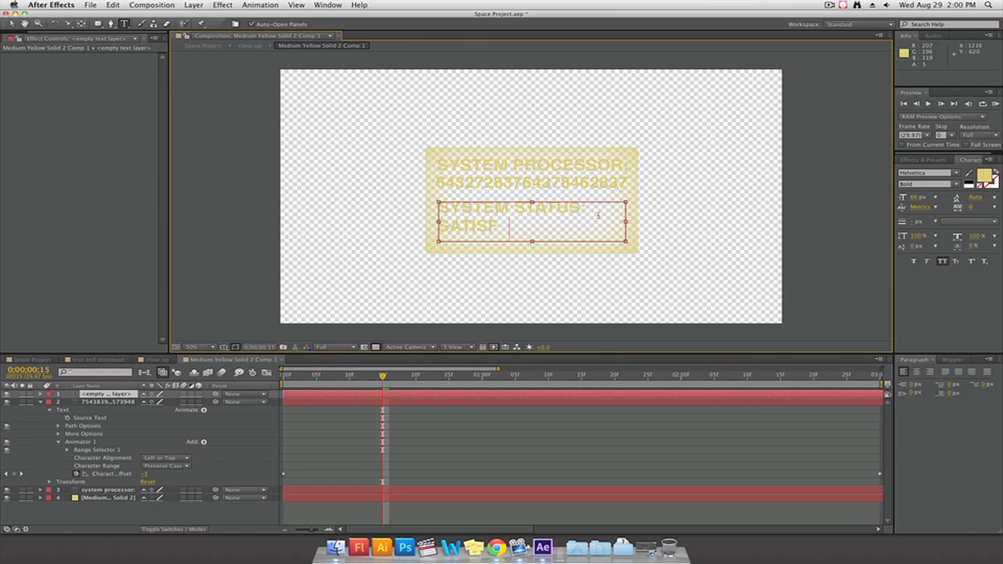
{"action": "type", "text": "R"}
{"action": "key", "text": "BackSpace"}
{"action": "type", "text": "TORY"}
{"action": "key", "text": "shift+Left"}
{"action": "key", "text": "shift+Left"}
{"action": "key", "text": "shift+Left"}
{"action": "key", "text": "shift+Left"}
{"action": "key", "text": "shift+Left"}
{"action": "key", "text": "shift+Left"}
{"action": "key", "text": "shift+Left"}
{"action": "key", "text": "shift+Left"}
{"action": "key", "text": "shift+Left"}
{"action": "key", "text": "shift+Left"}
{"action": "key", "text": "shift+Left"}
{"action": "key", "text": "shift+Left"}
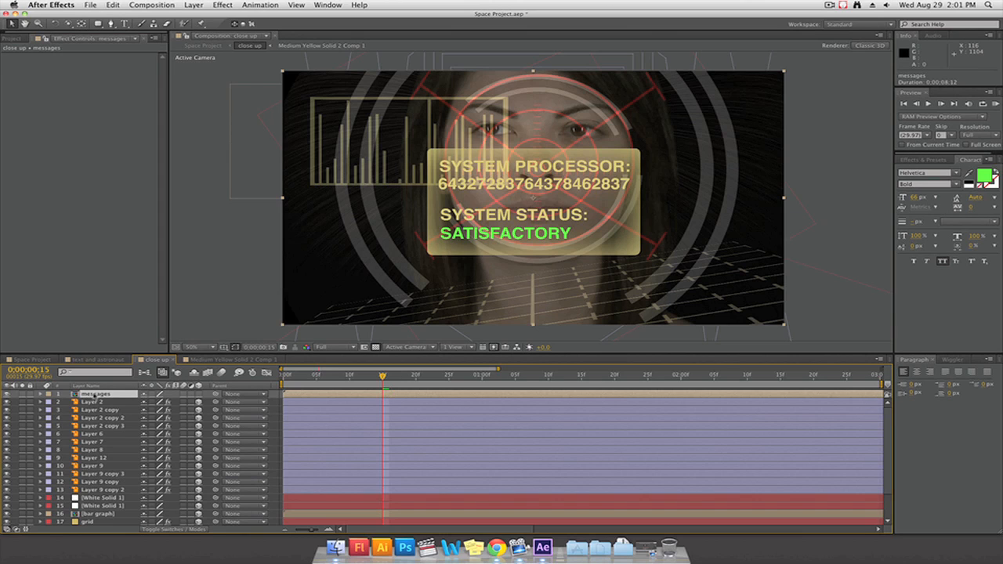
Lower the messages layer's opacity to 40% and set its blending mode to Add
{"action": "key", "text": "t"}
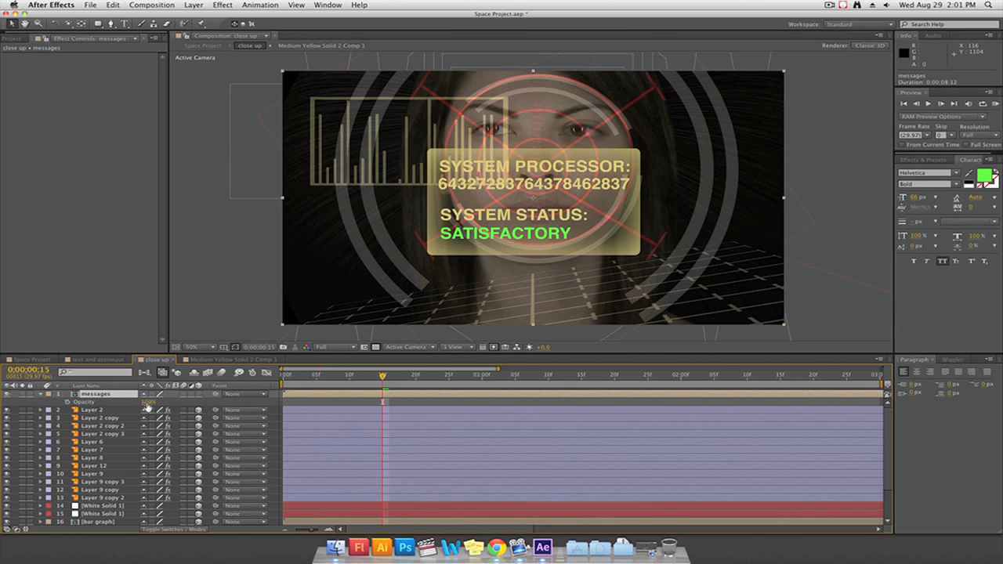
{"action": "left_click_drag", "start_coordinate": [147, 402], "coordinate": [116, 402]}
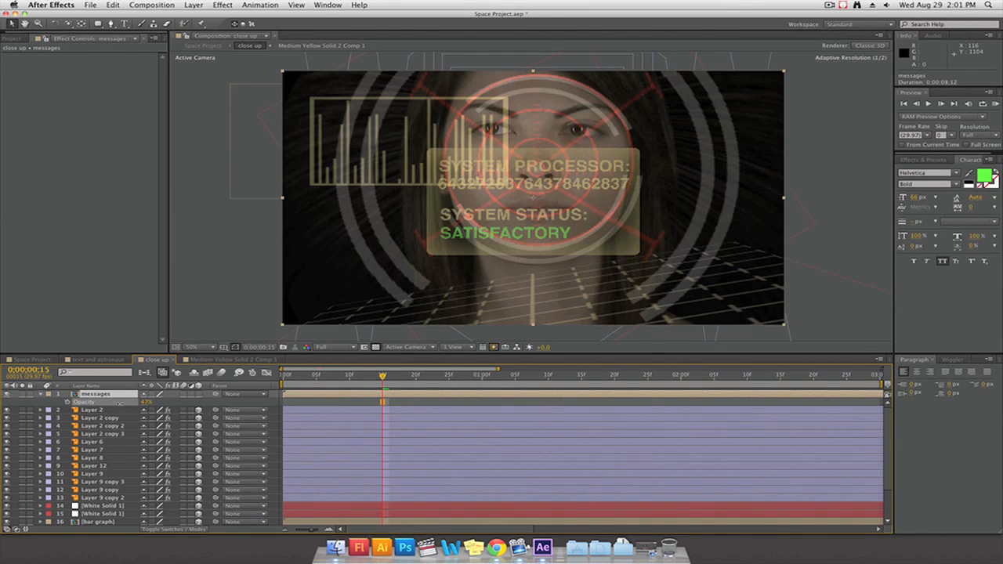
{"action": "right_click", "coordinate": [98, 394]}
{"action": "mouse_move", "coordinate": [164, 308]}
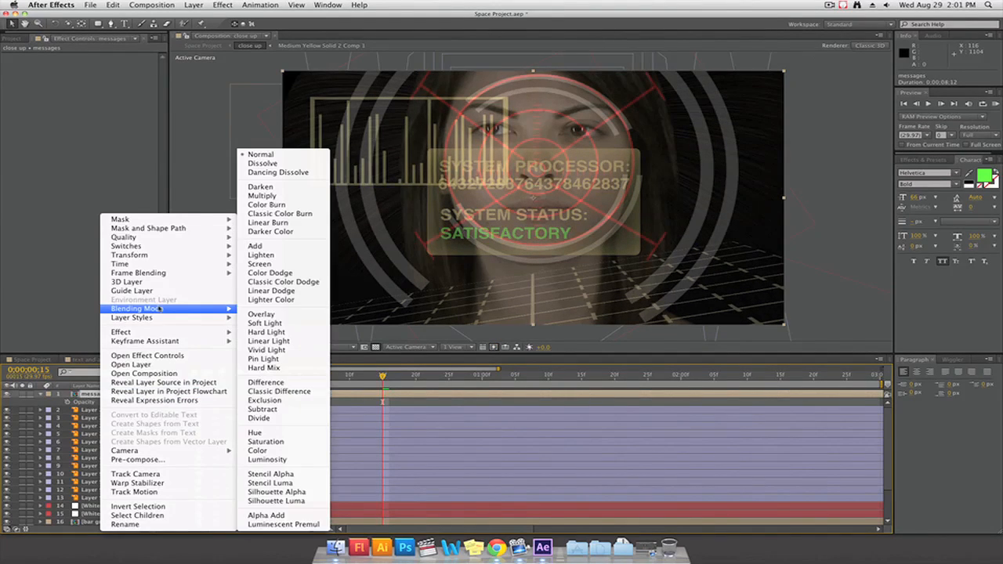
{"action": "left_click", "coordinate": [277, 249]}
Make the messages layer 3D, place the panel over the image's lower-right area and rotate it about 168° around Y
{"action": "left_click", "coordinate": [199, 395]}
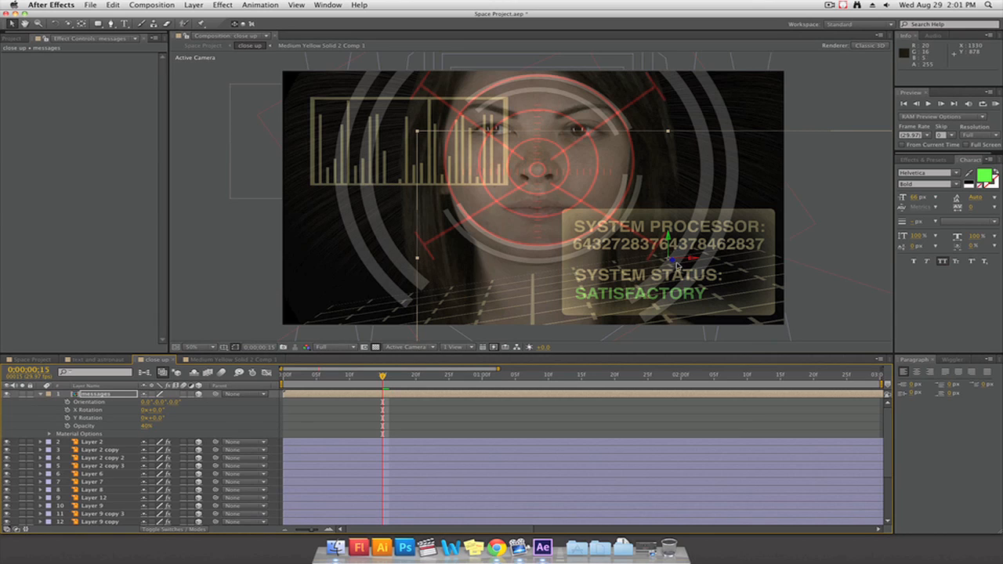
{"action": "left_click_drag", "start_coordinate": [158, 424], "coordinate": [244, 416]}
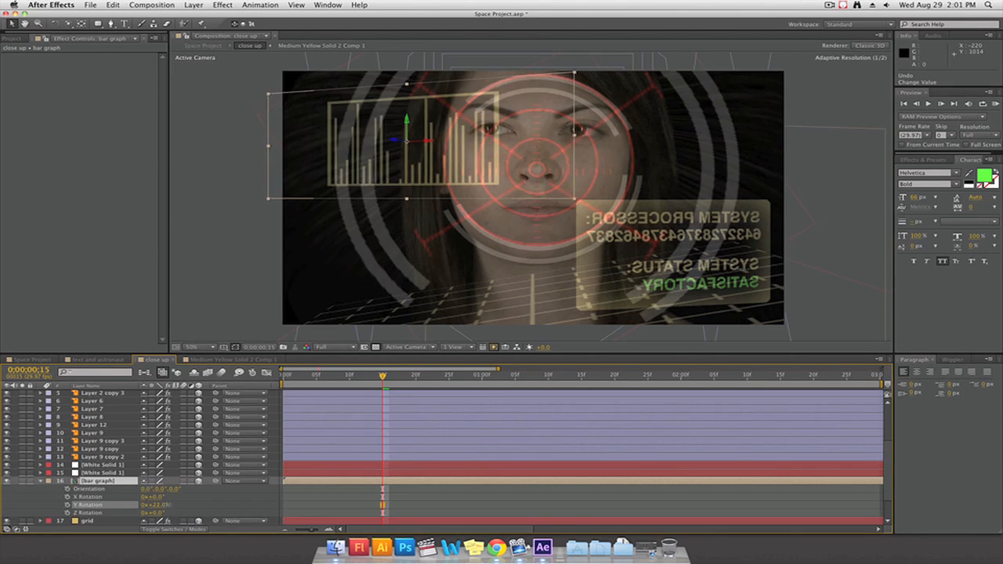
Pre-compose Layer 2 through both White Solid 1 layers as "target" and collapse the new layer's transformations
{"action": "left_click_drag", "start_coordinate": [168, 506], "coordinate": [164, 506]}
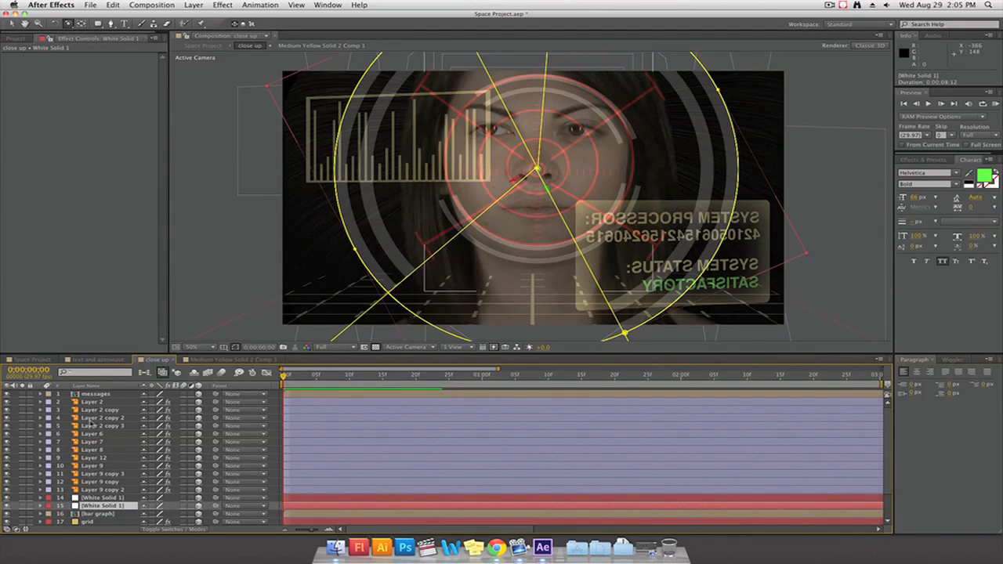
{"action": "left_click", "coordinate": [92, 403], "text": "shift"}
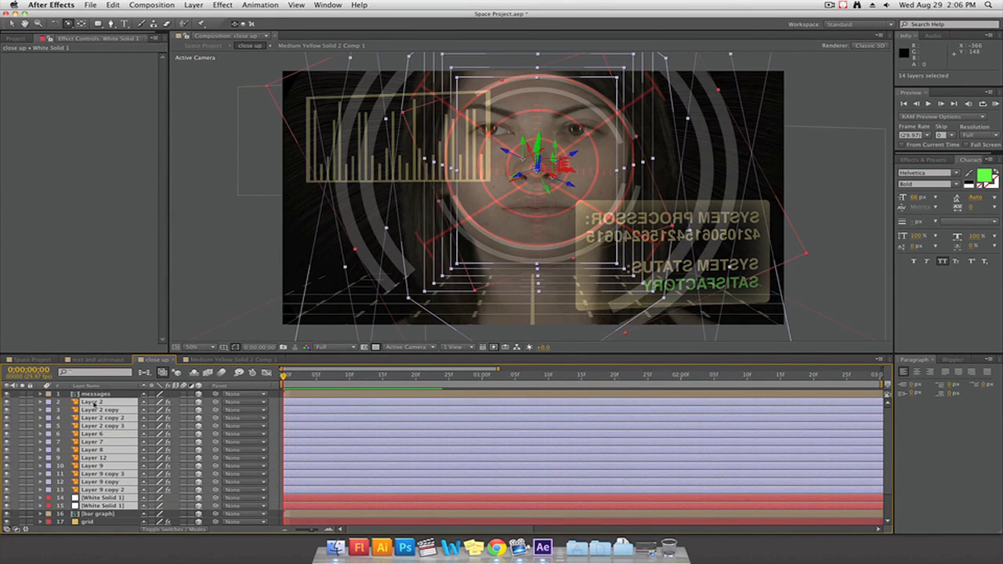
{"action": "right_click", "coordinate": [94, 407]}
{"action": "left_click", "coordinate": [135, 459]}
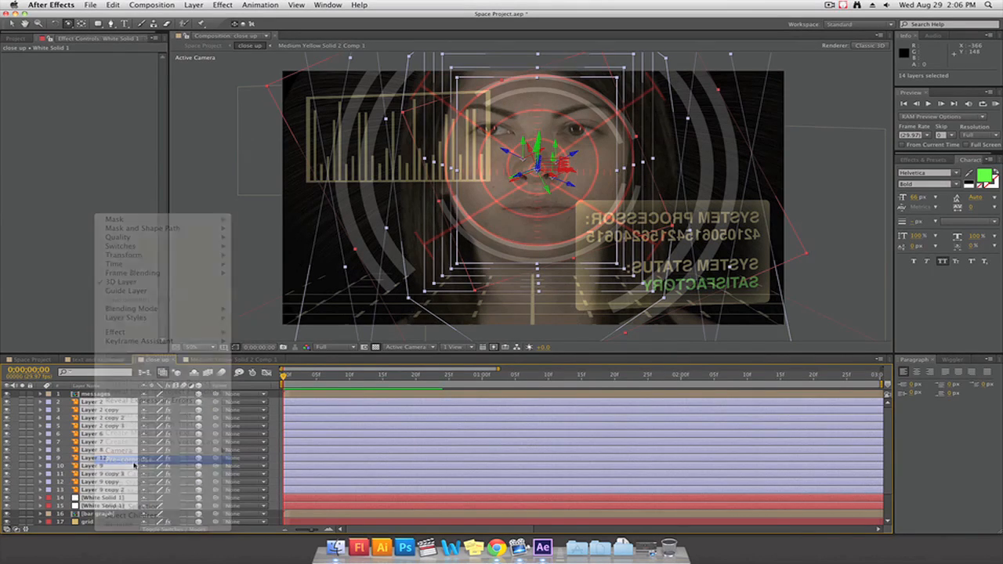
{"action": "type", "text": "target"}
{"action": "left_click", "coordinate": [578, 317]}
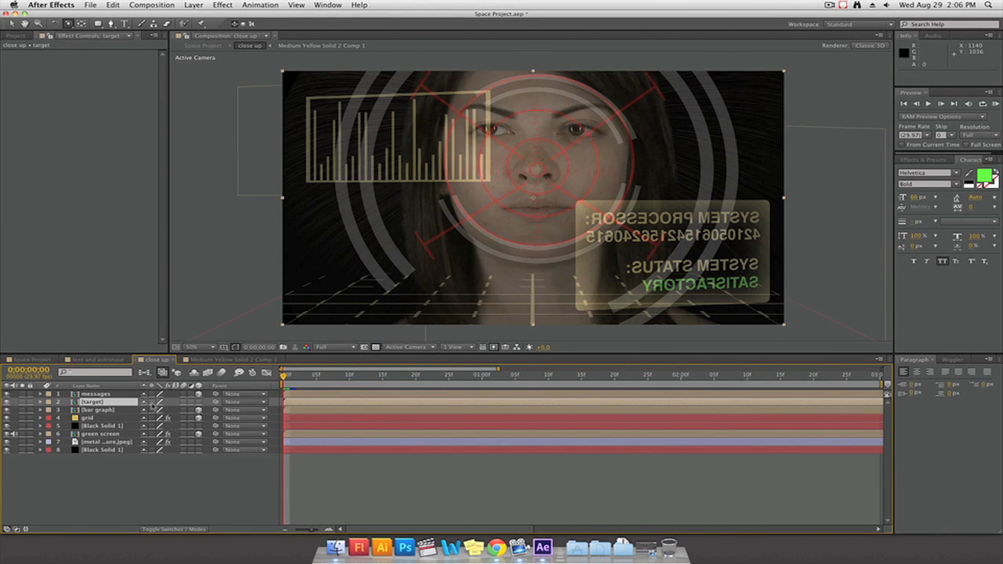
Examine the depth of the close up scene by orbiting Custom View 1, and return to the Active Camera view
{"action": "left_click", "coordinate": [409, 347]}
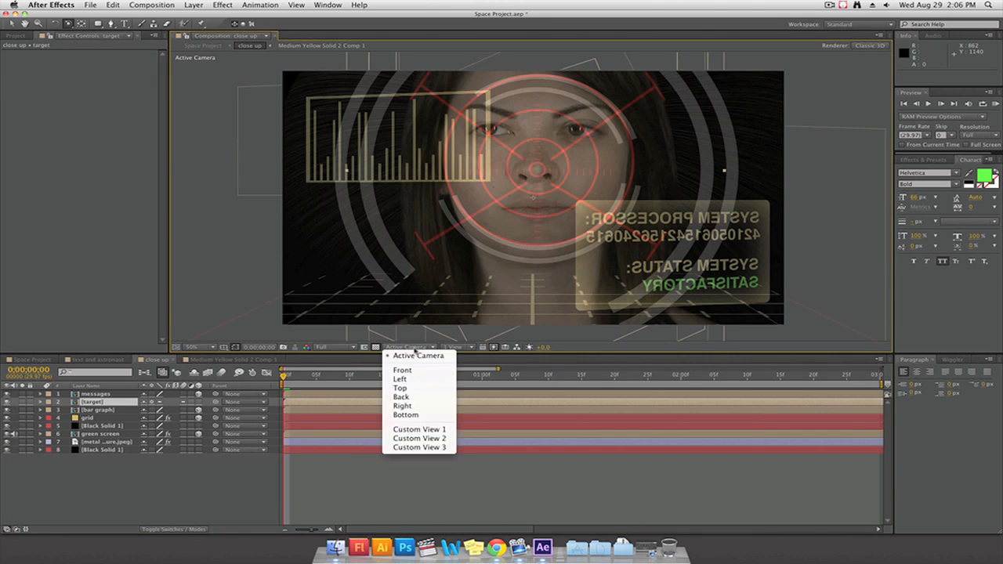
{"action": "left_click", "coordinate": [439, 429]}
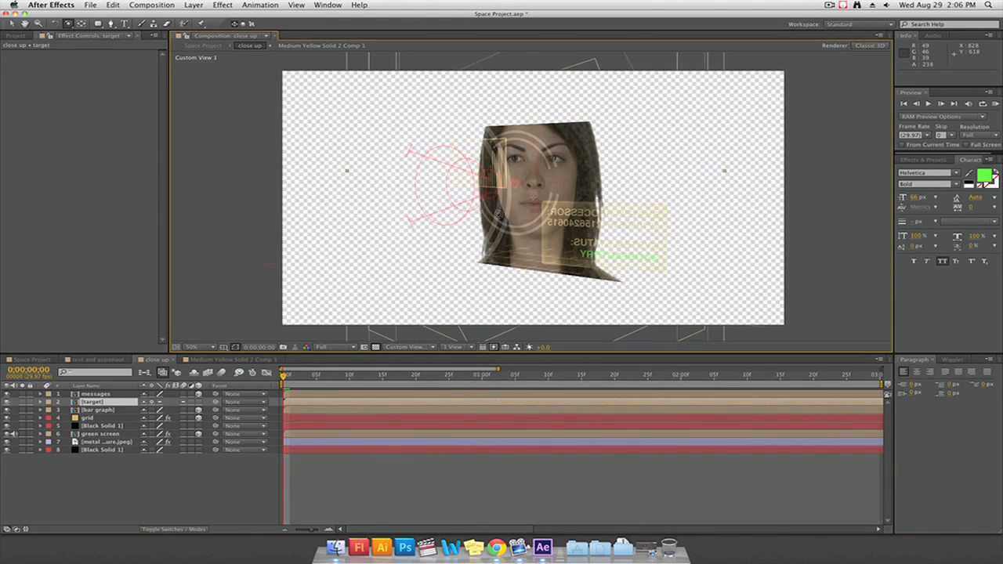
{"action": "left_click_drag", "start_coordinate": [452, 210], "coordinate": [549, 223]}
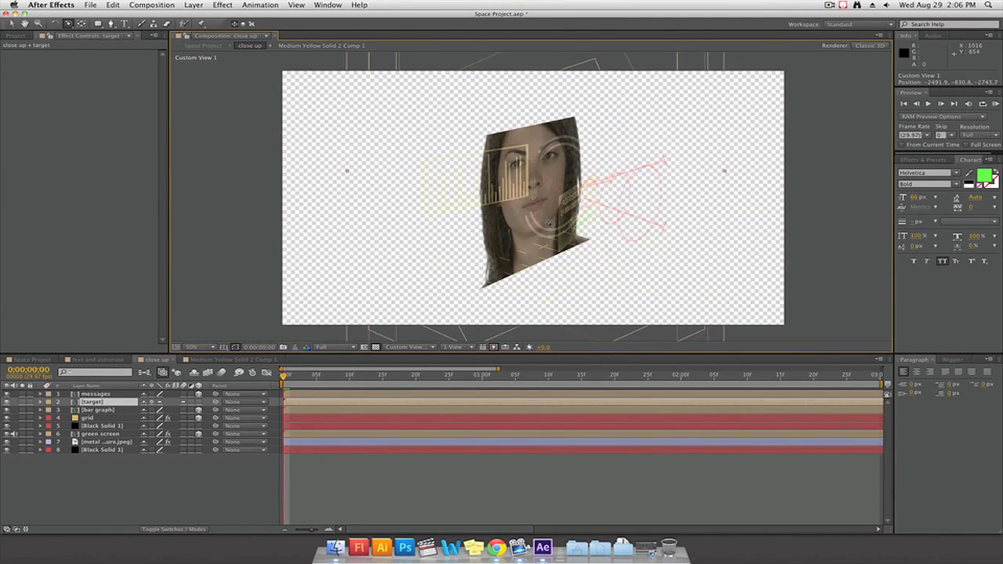
{"action": "left_click_drag", "start_coordinate": [635, 194], "coordinate": [596, 208]}
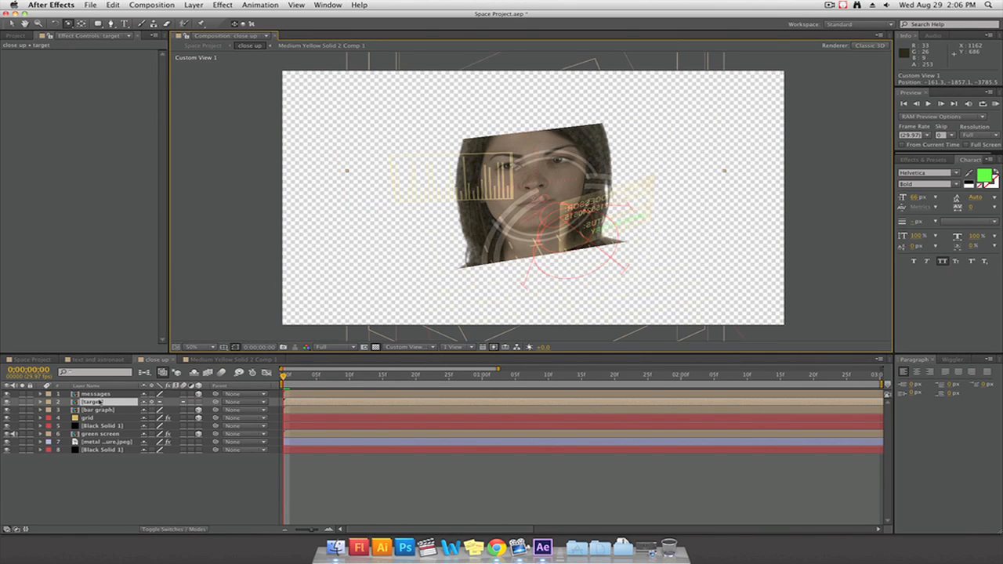
{"action": "left_click", "coordinate": [396, 350]}
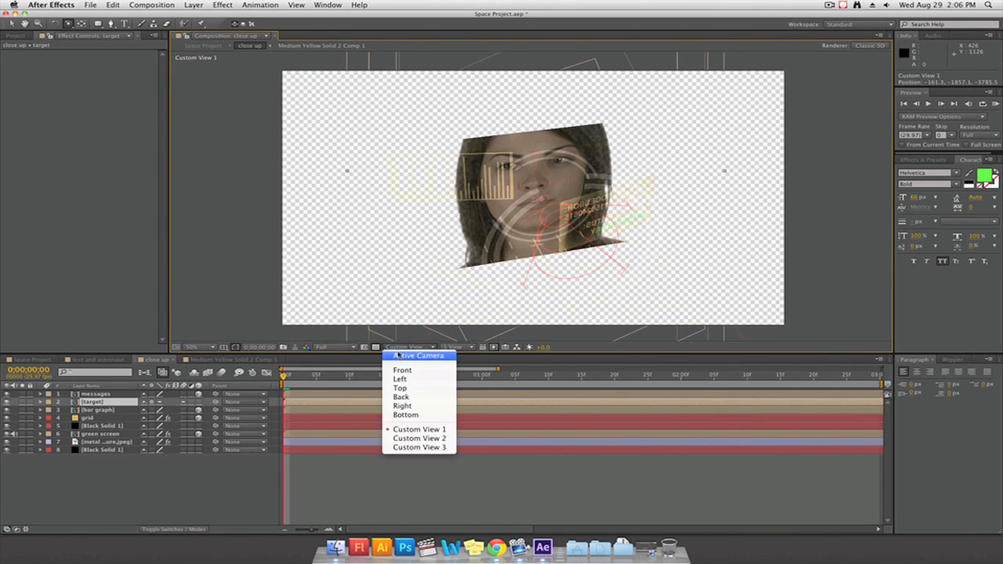
{"action": "left_click", "coordinate": [416, 352]}
{"action": "left_click", "coordinate": [220, 482]}
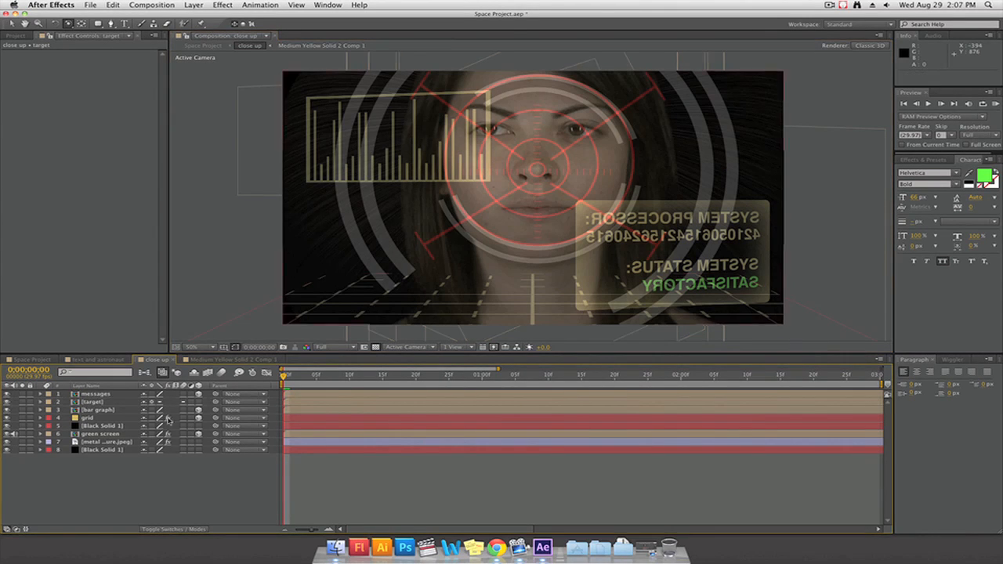
Open the bar graph composition's animated bars, and set the message composition's three text layers to a Z position of about -512
{"action": "double_click", "coordinate": [98, 410]}
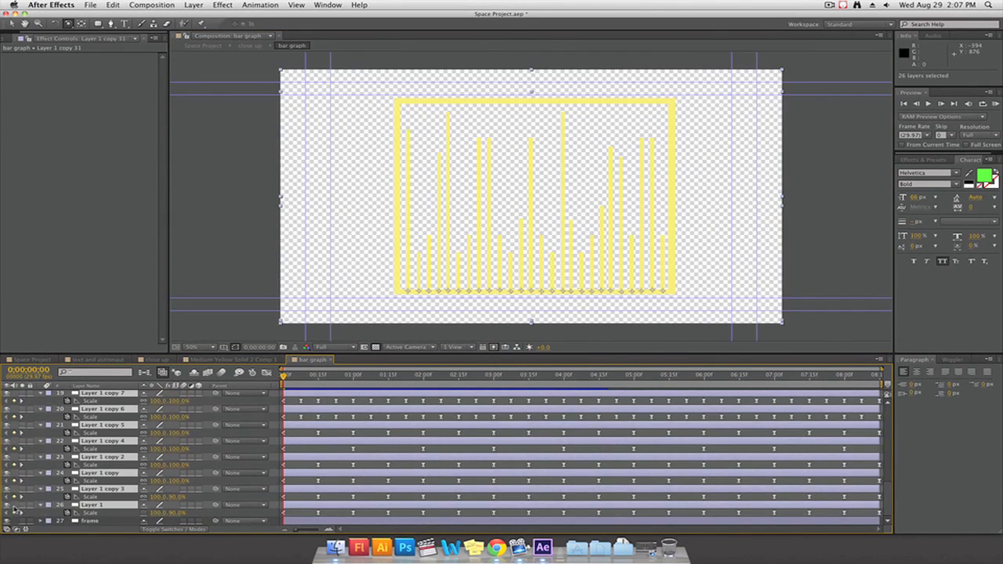
{"action": "key", "text": "u"}
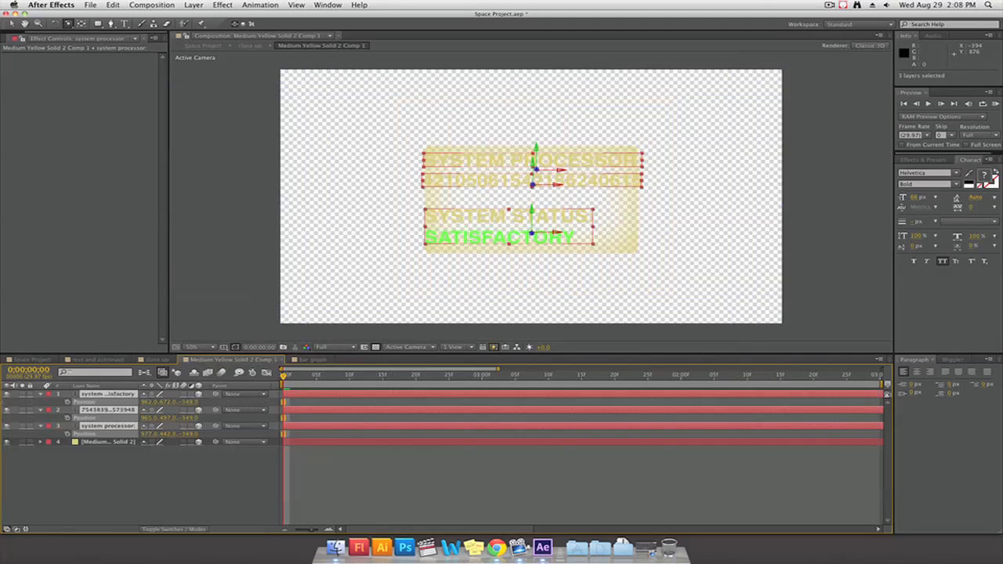
{"action": "left_click_drag", "start_coordinate": [190, 402], "coordinate": [113, 402]}
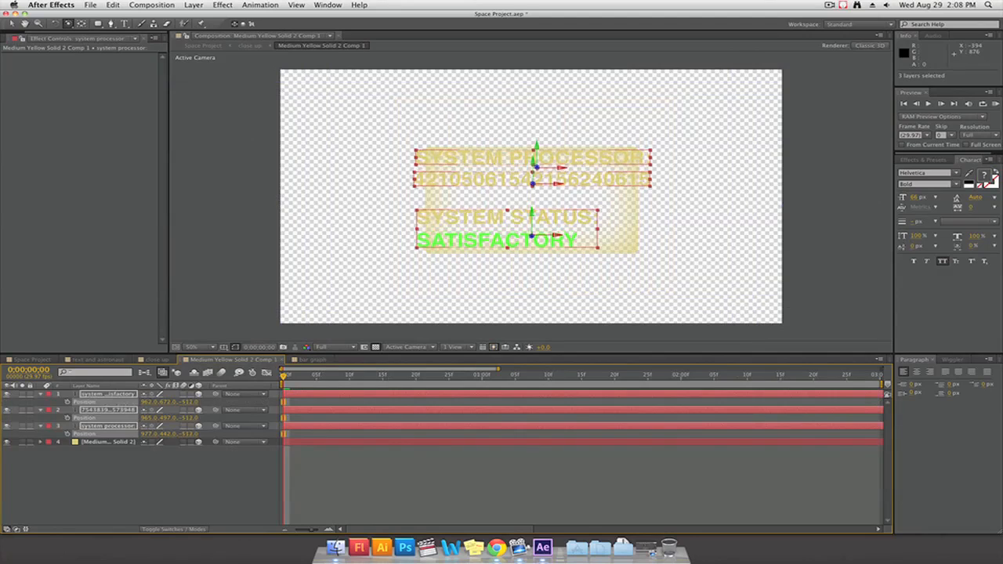
In the close up composition, collapse the transformations of the bar graph and messages layers
{"action": "left_click", "coordinate": [149, 362]}
{"action": "left_click", "coordinate": [152, 411]}
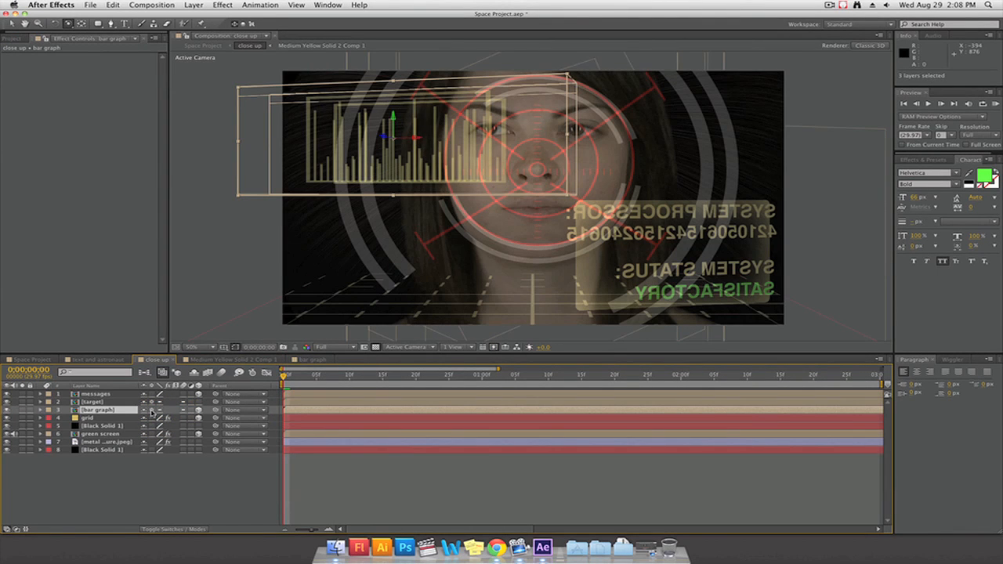
{"action": "left_click", "coordinate": [152, 394]}
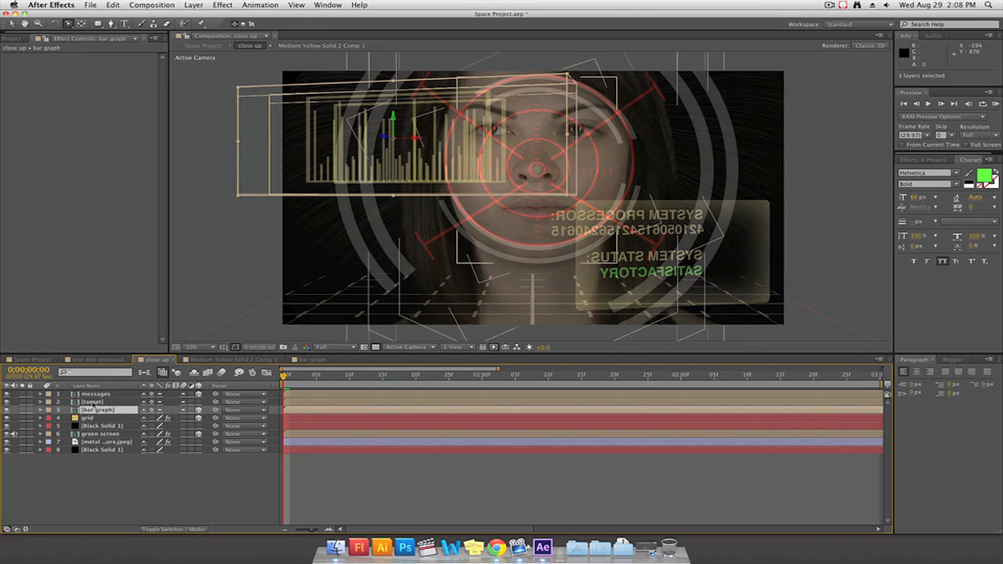
{"action": "left_click", "coordinate": [94, 396]}
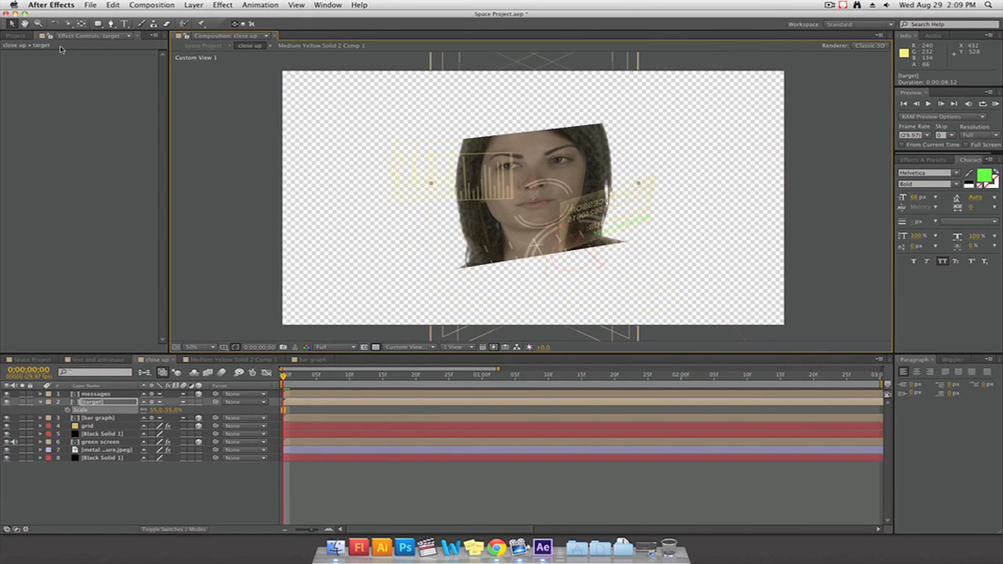
Orbit Custom View 1 around the face to check the spacing of the target, bar graph and message layers
{"action": "left_click", "coordinate": [70, 26]}
{"action": "mouse_move", "coordinate": [439, 204]}
{"action": "left_mouse_down"}
{"action": "mouse_move", "coordinate": [451, 200]}
{"action": "mouse_move", "coordinate": [444, 220]}
{"action": "mouse_move", "coordinate": [423, 192]}
{"action": "left_mouse_up"}
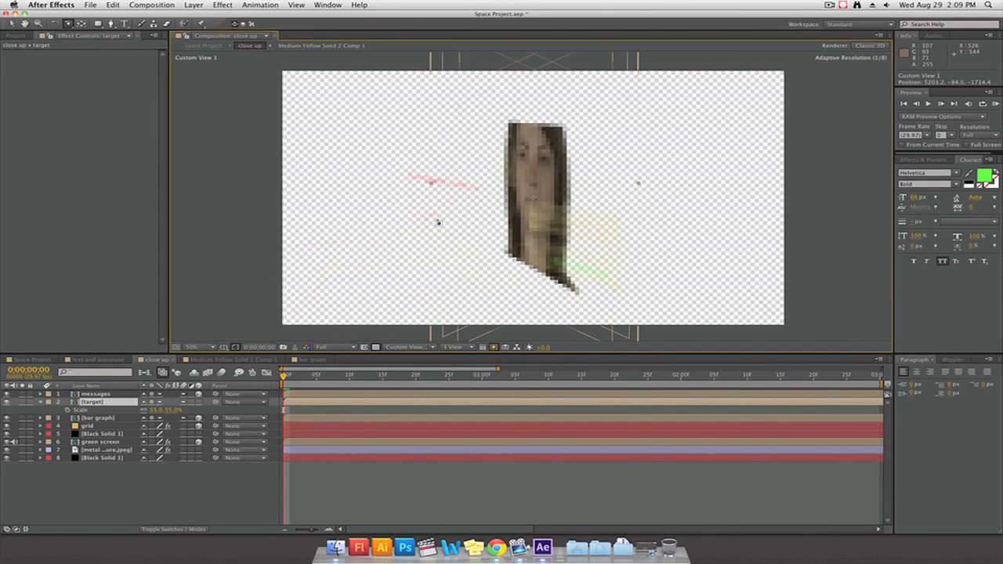
{"action": "left_click_drag", "start_coordinate": [650, 212], "coordinate": [425, 196]}
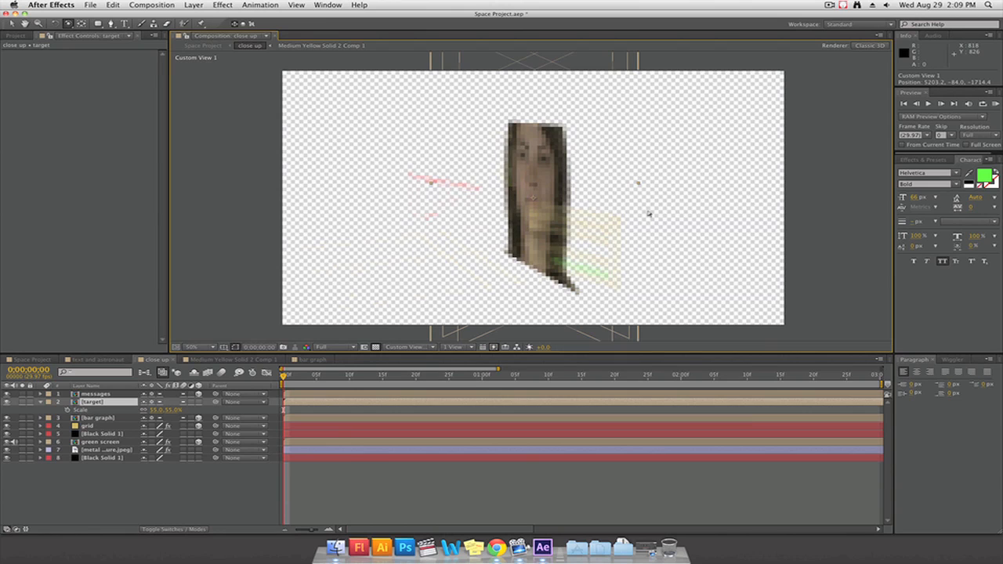
{"action": "left_click_drag", "start_coordinate": [649, 212], "coordinate": [647, 209]}
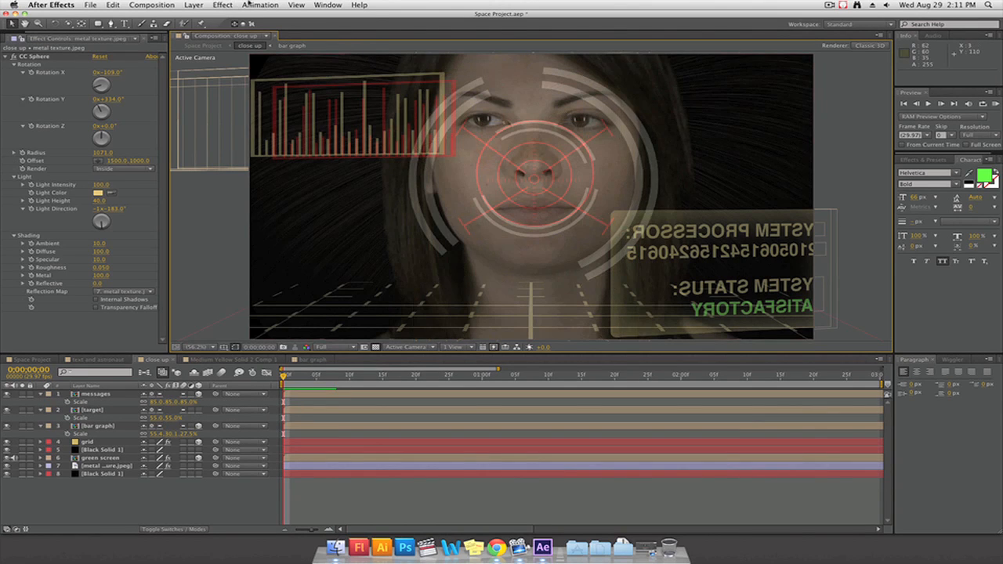
Add a two-node camera to the close up composition using the 15mm preset
{"action": "left_click", "coordinate": [255, 5]}
{"action": "mouse_move", "coordinate": [193, 5]}
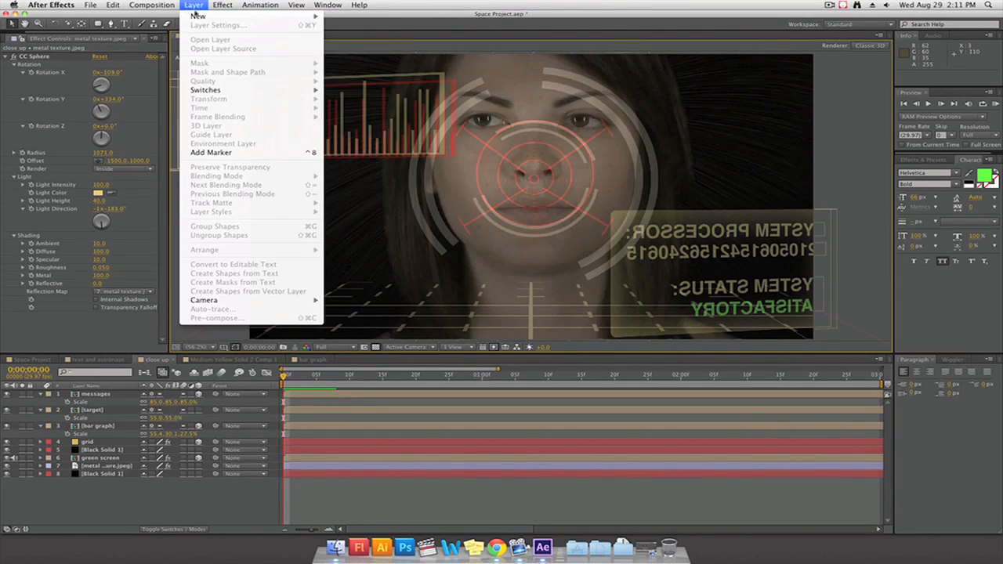
{"action": "left_click", "coordinate": [350, 45]}
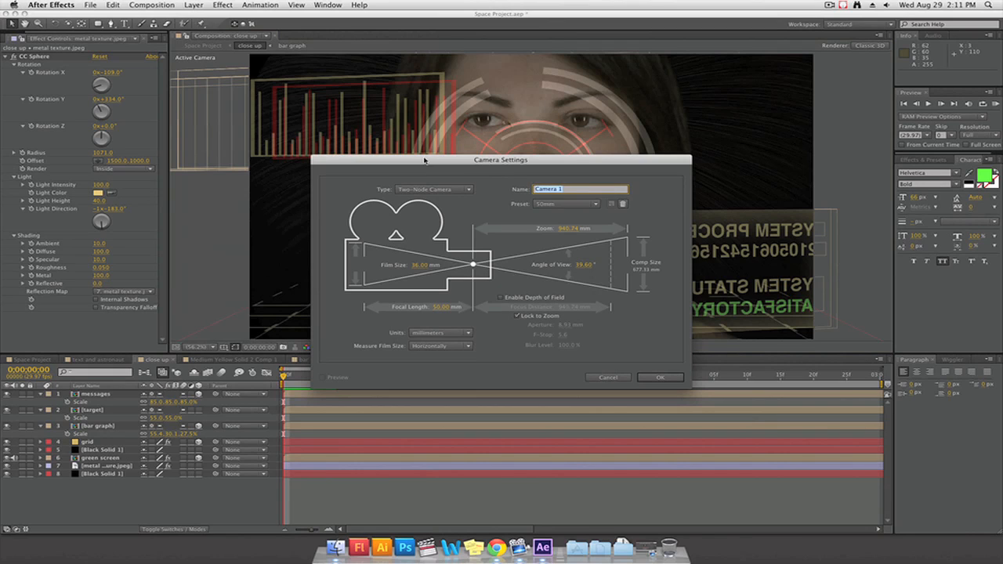
{"action": "left_click", "coordinate": [561, 204]}
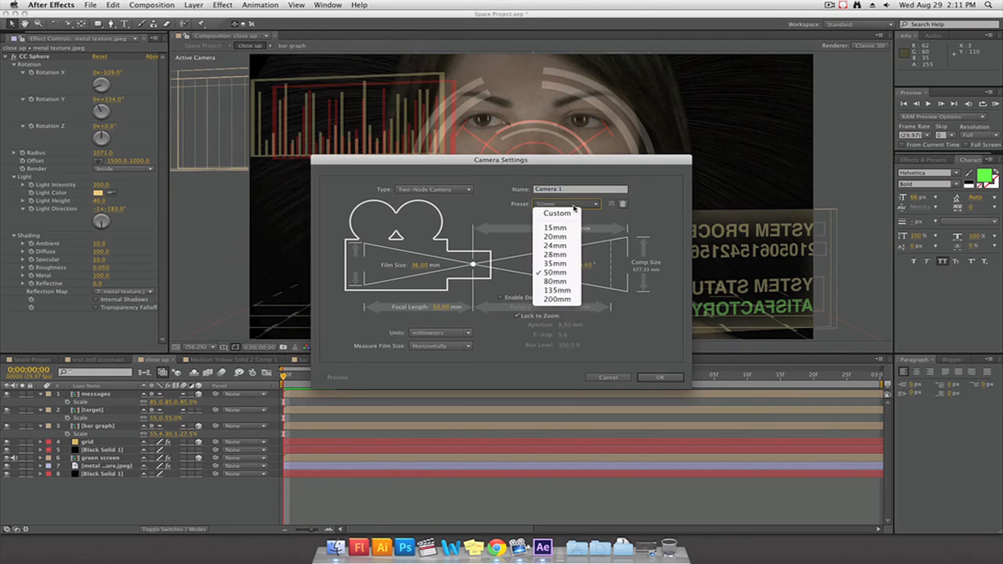
{"action": "left_click", "coordinate": [566, 229]}
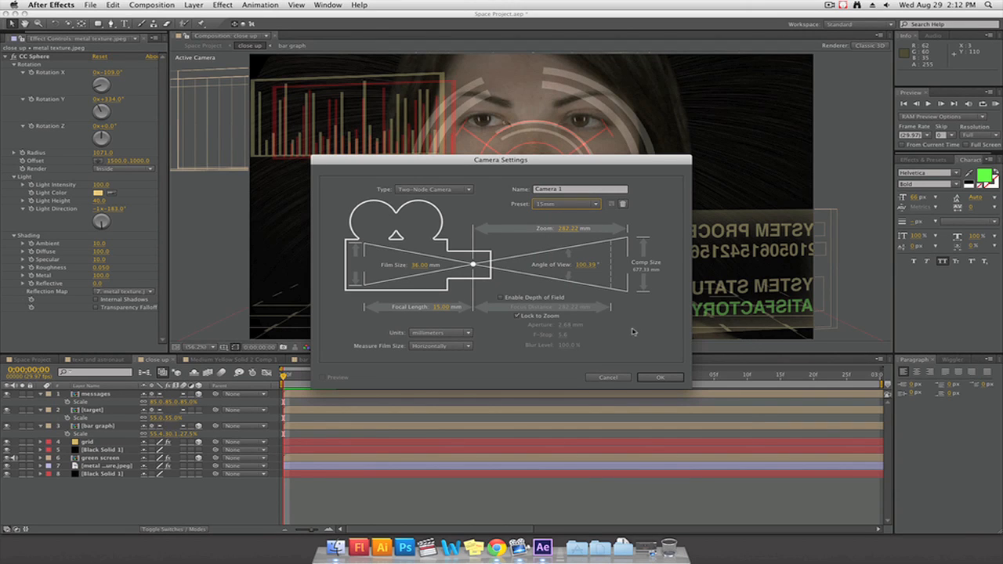
{"action": "left_click", "coordinate": [673, 377]}
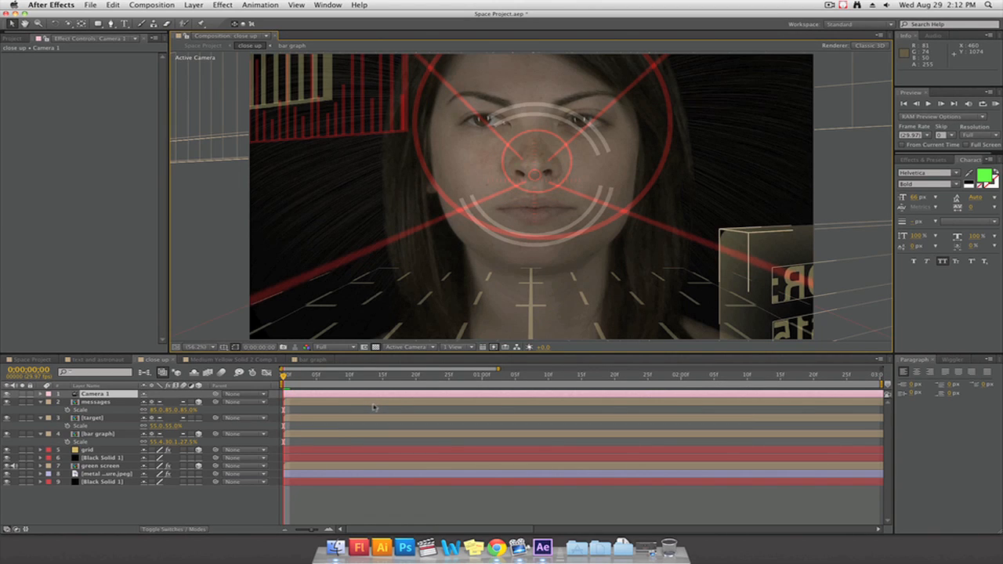
Select the camera layer and switch the viewer to a two-view layout with Right and Active Camera side by side
{"action": "scroll", "coordinate": [403, 282], "scroll_direction": "down", "scroll_amount": 7}
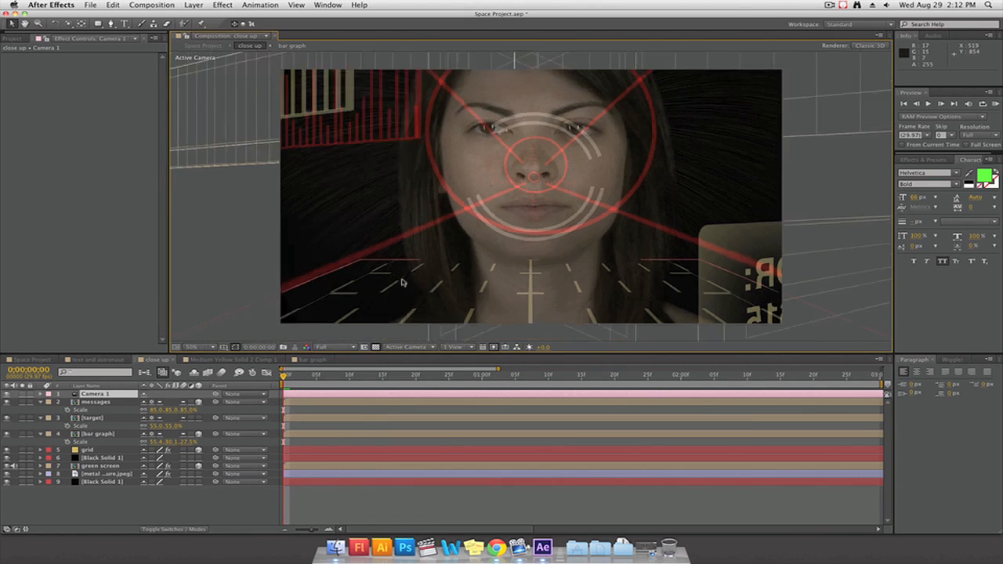
{"action": "scroll", "coordinate": [402, 282], "scroll_direction": "up", "scroll_amount": 3}
{"action": "scroll", "coordinate": [402, 282], "scroll_direction": "up", "scroll_amount": 2}
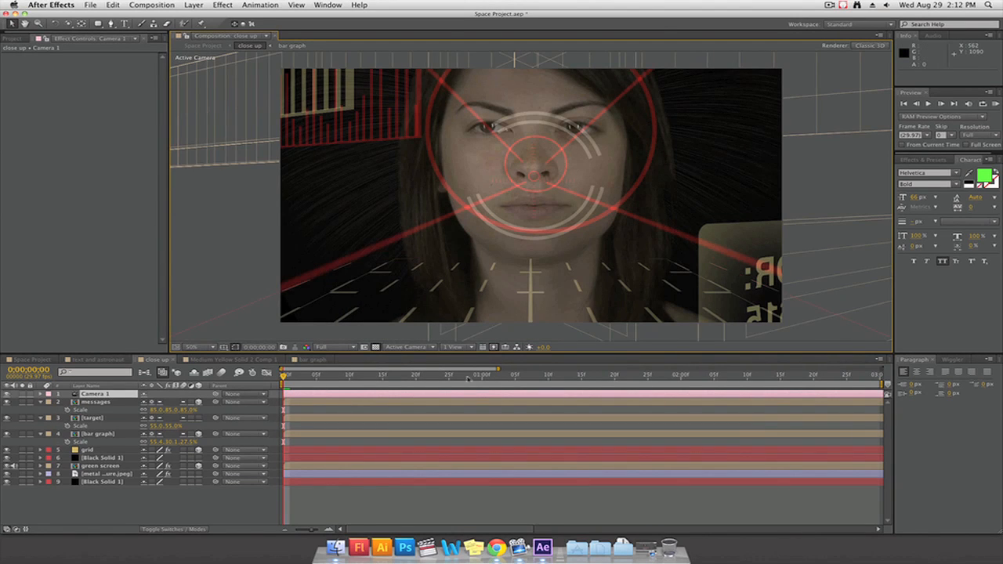
{"action": "left_click", "coordinate": [96, 419]}
{"action": "left_click", "coordinate": [96, 395]}
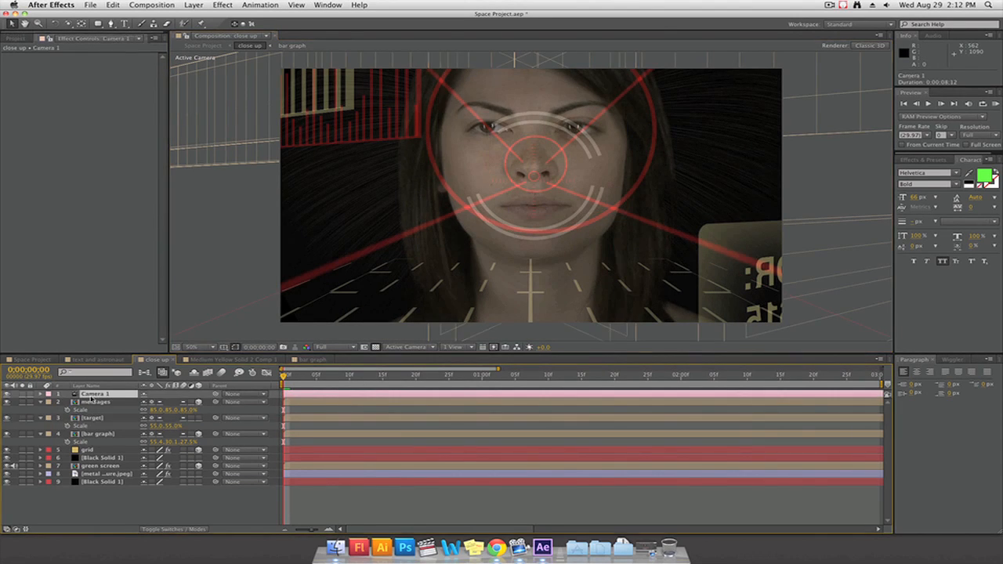
{"action": "left_click", "coordinate": [470, 347]}
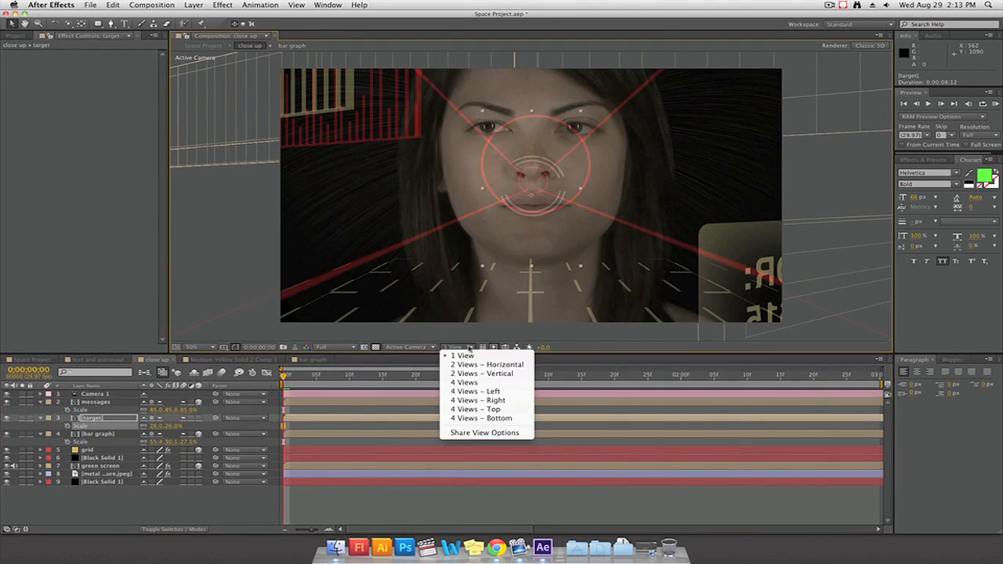
{"action": "left_click", "coordinate": [463, 366]}
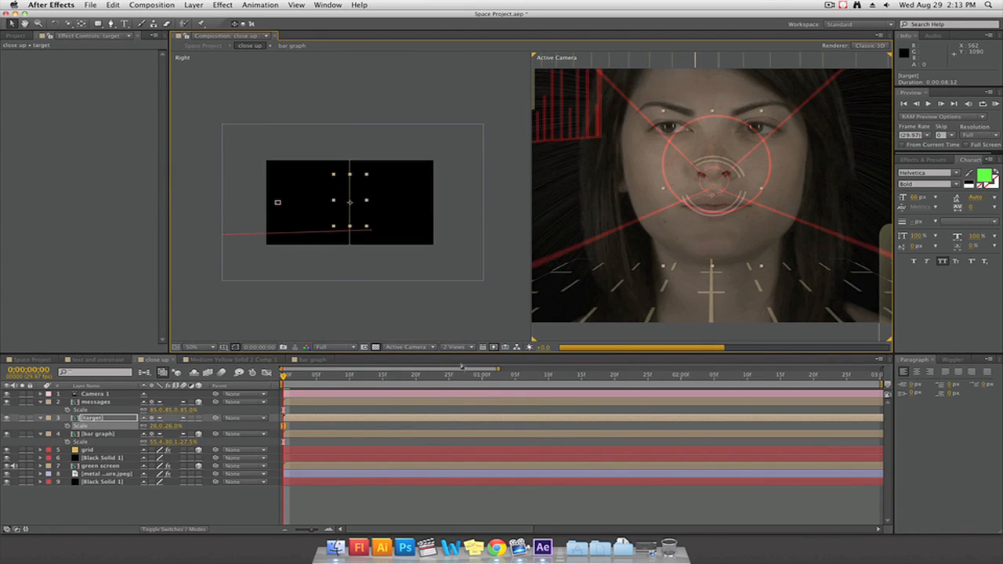
Pull Camera 1 back along its Z axis in the Right view and set the green screen layer's scale to 125%
{"action": "scroll", "coordinate": [312, 301], "scroll_direction": "up", "scroll_amount": 2}
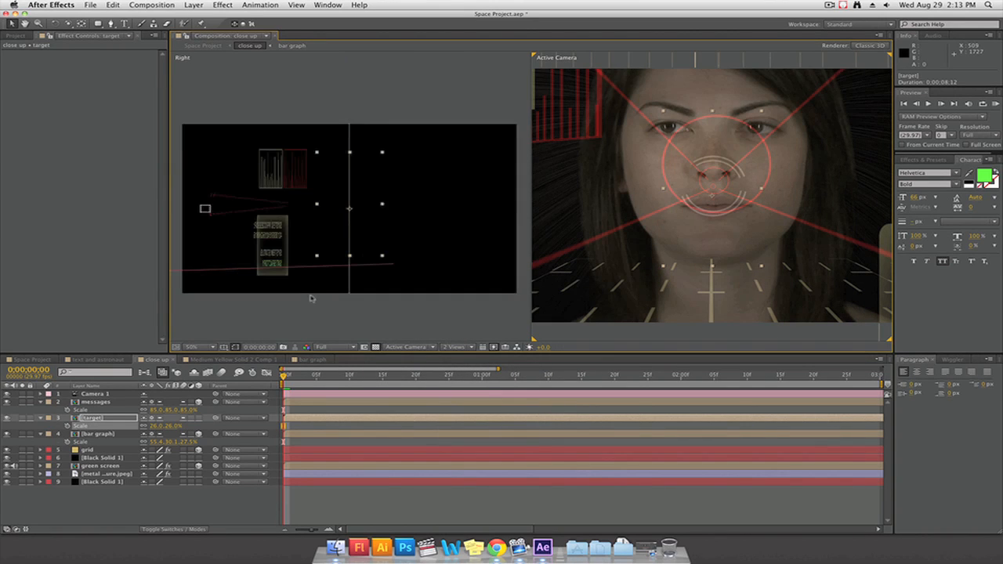
{"action": "left_click", "coordinate": [96, 394]}
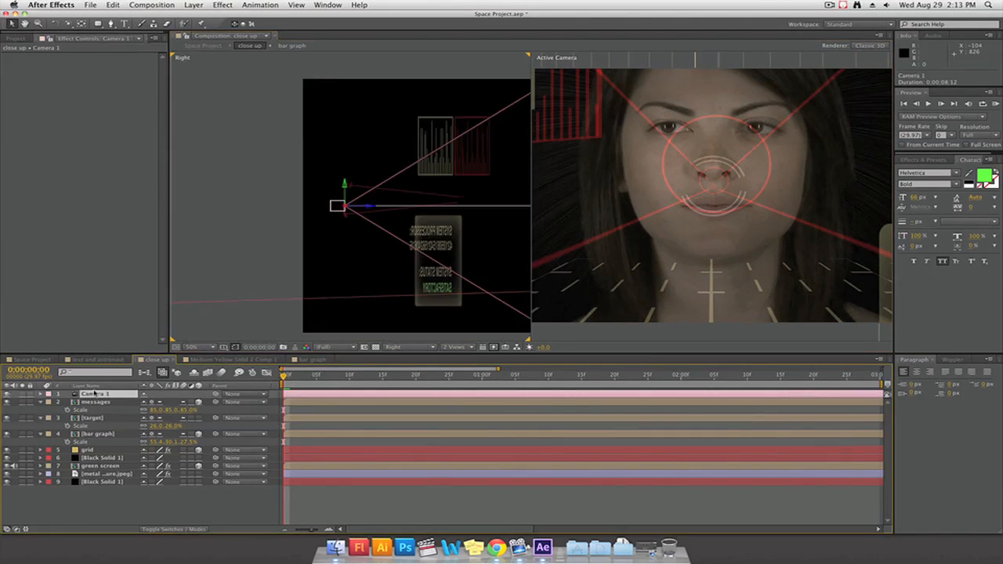
{"action": "left_click_drag", "start_coordinate": [372, 210], "coordinate": [325, 209]}
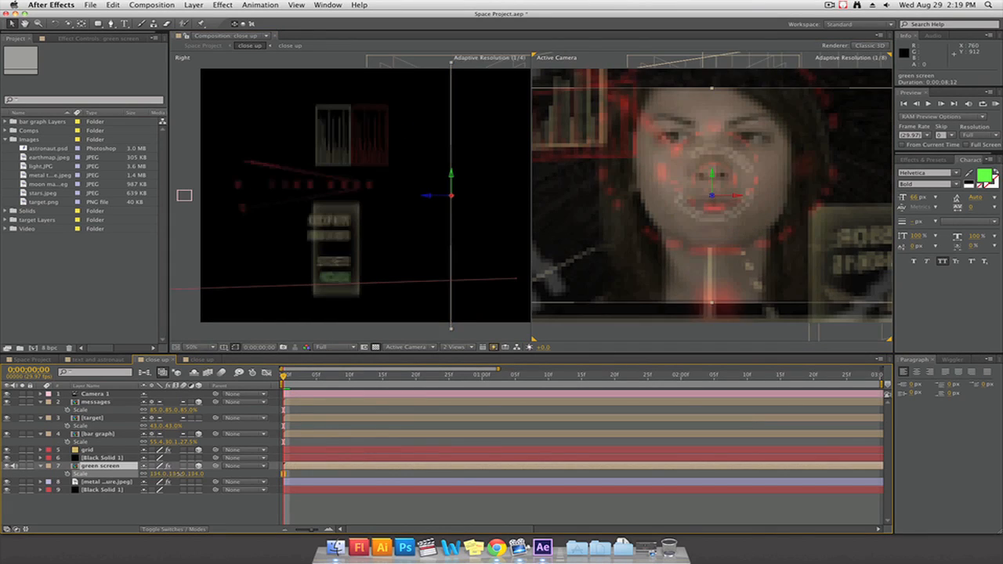
{"action": "left_click_drag", "start_coordinate": [181, 474], "coordinate": [170, 474]}
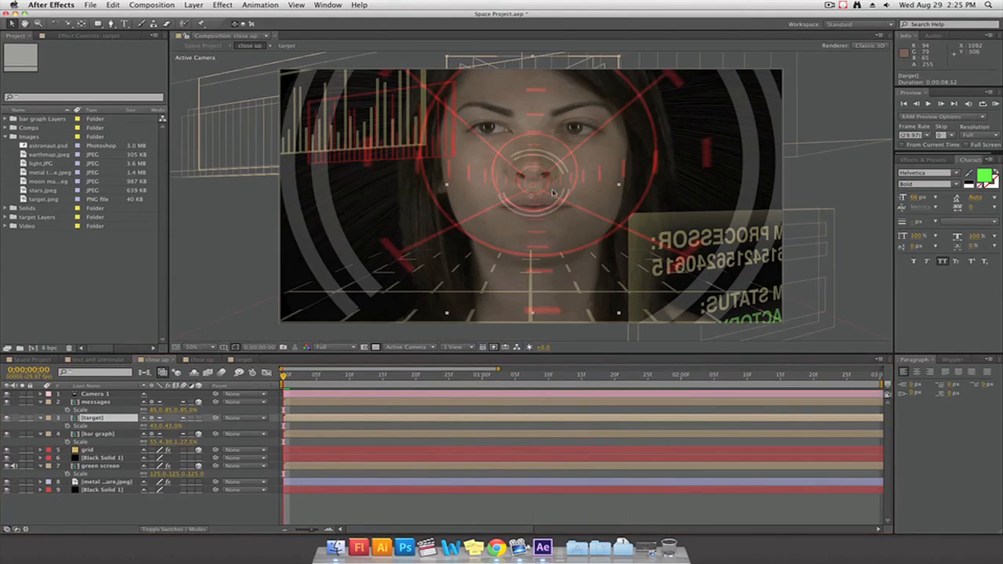
Move the target layer from the nose to the woman's left eye and make it a 3D layer
{"action": "left_click_drag", "start_coordinate": [552, 193], "coordinate": [530, 181]}
{"action": "left_click_drag", "start_coordinate": [500, 144], "coordinate": [549, 114]}
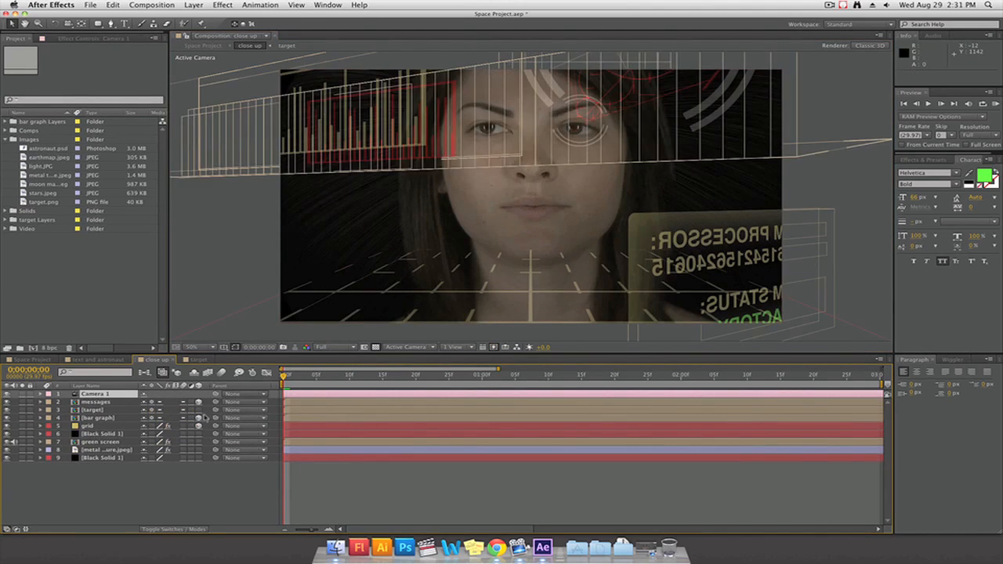
{"action": "left_click", "coordinate": [199, 410]}
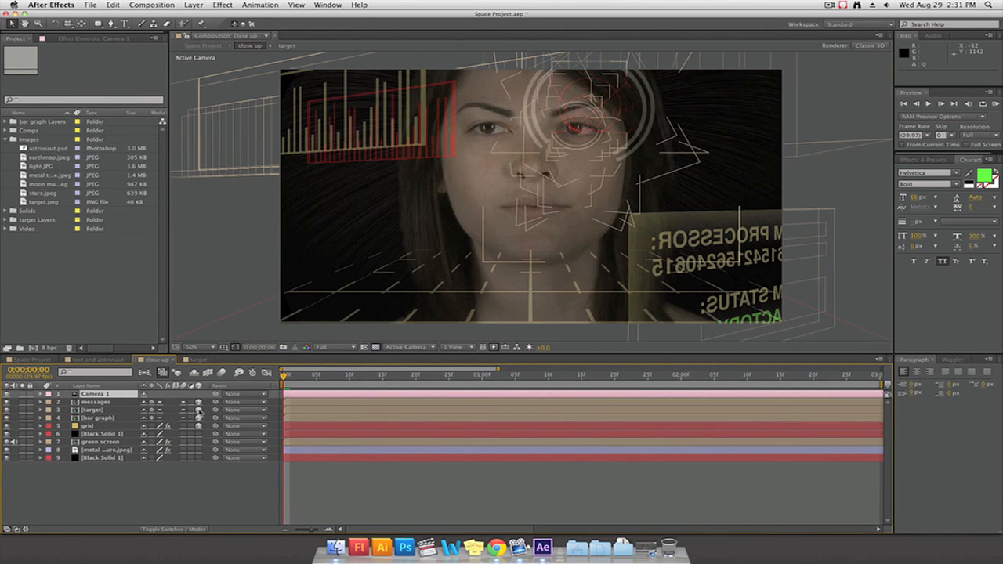
Scale the target layer to 90% and rotate it to 18° on X and 14° on Y
{"action": "left_click", "coordinate": [154, 414]}
{"action": "key", "text": "s"}
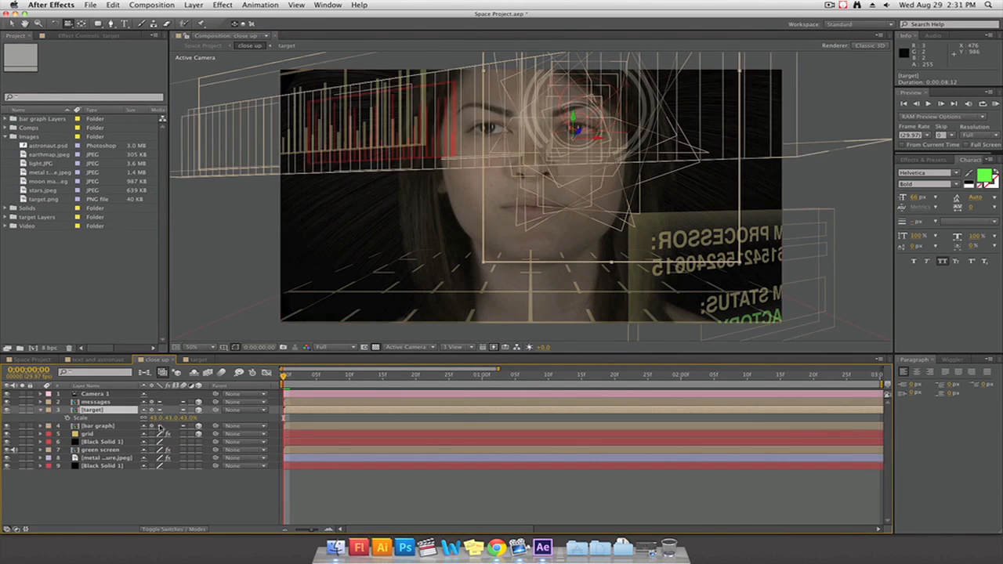
{"action": "key", "text": "p"}
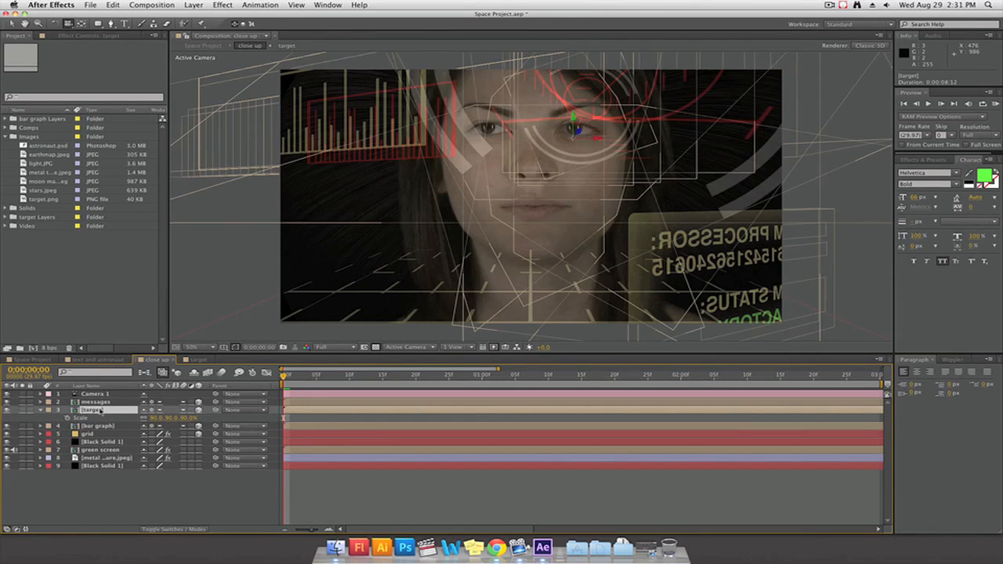
{"action": "left_click", "coordinate": [95, 413]}
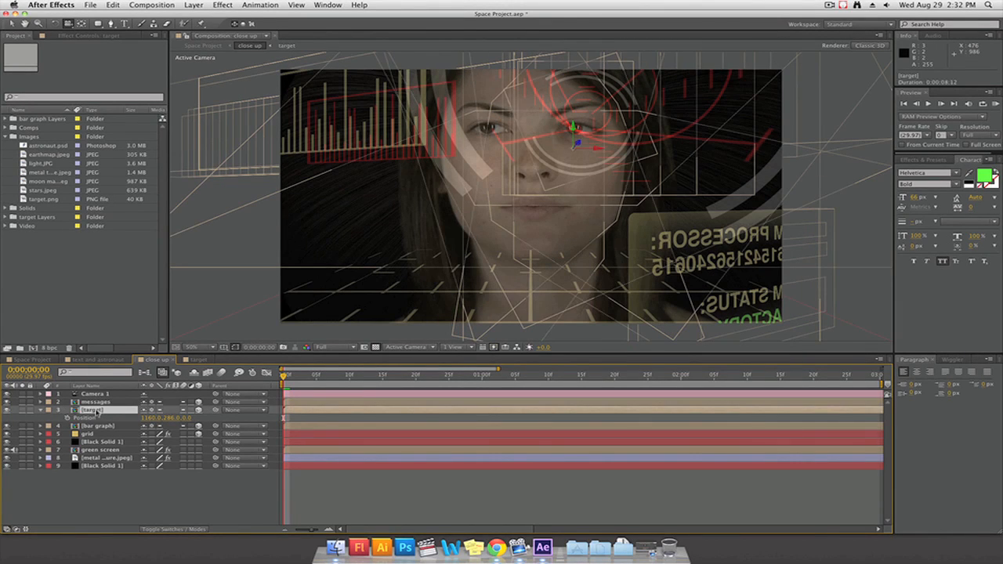
{"action": "key", "text": "shift+r"}
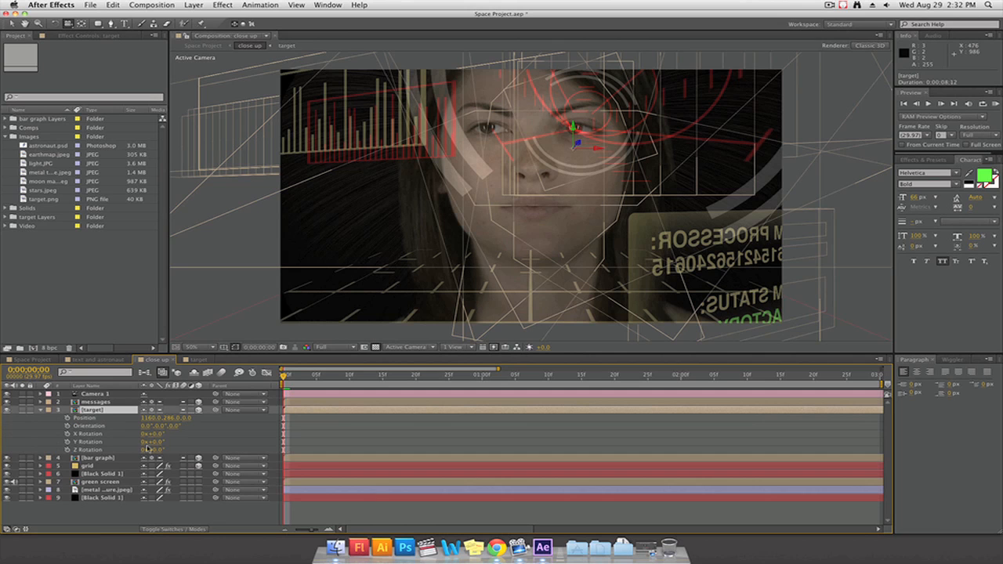
{"action": "left_click_drag", "start_coordinate": [157, 444], "coordinate": [162, 442]}
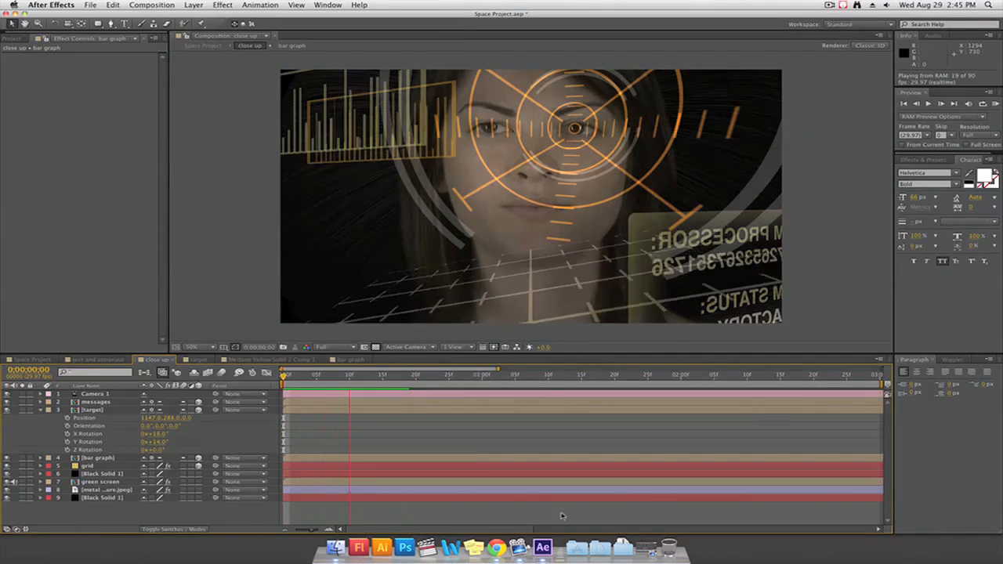
Stop the preview and turn on depth of field for Camera 1
{"action": "key", "text": "space"}
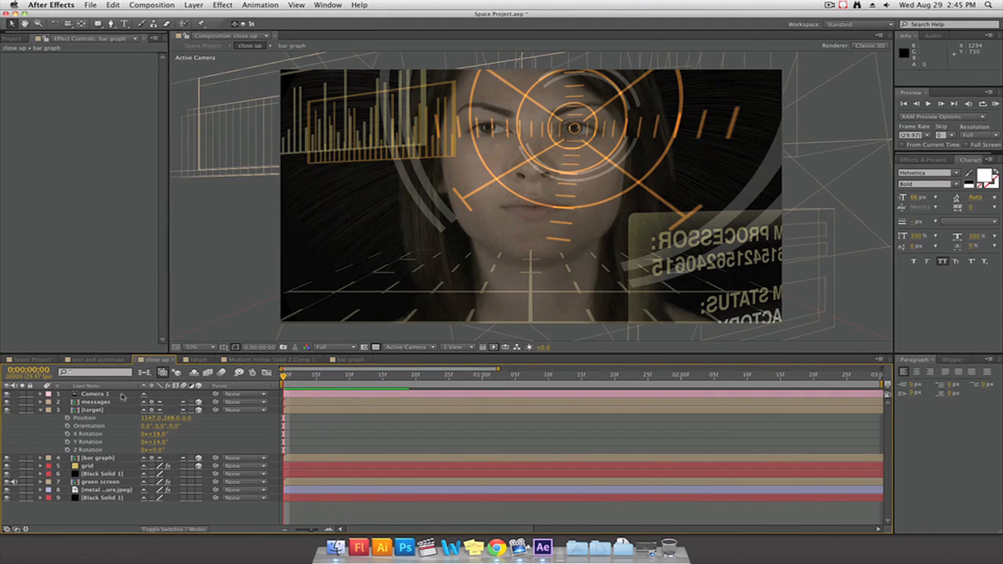
{"action": "left_click", "coordinate": [117, 394]}
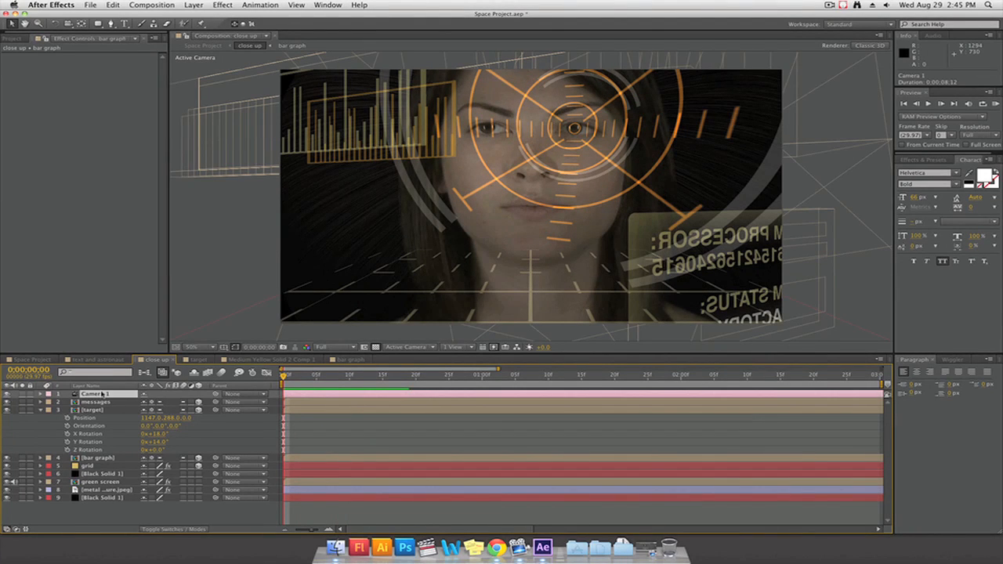
{"action": "left_click", "coordinate": [44, 410]}
{"action": "left_click", "coordinate": [41, 394]}
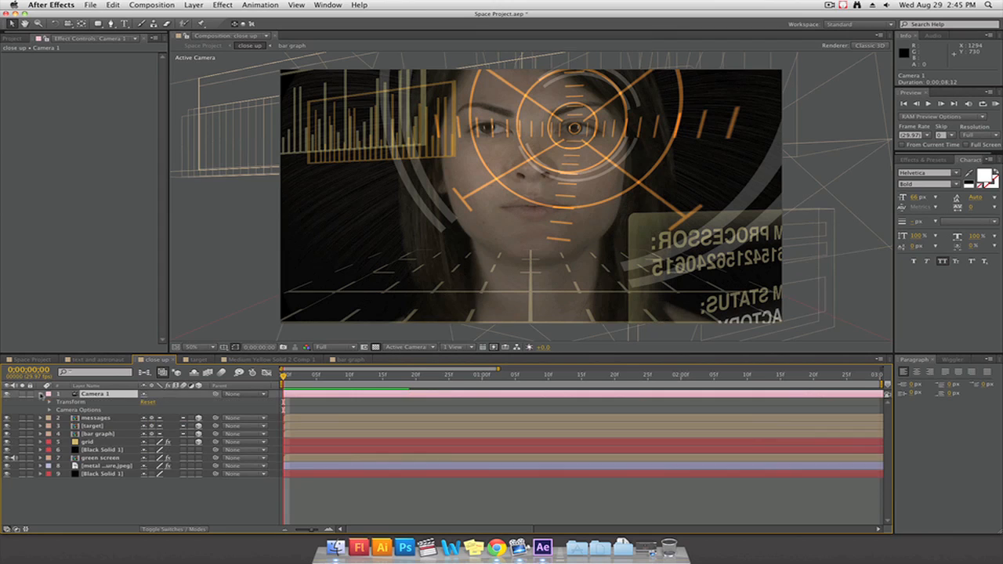
{"action": "left_click", "coordinate": [48, 410]}
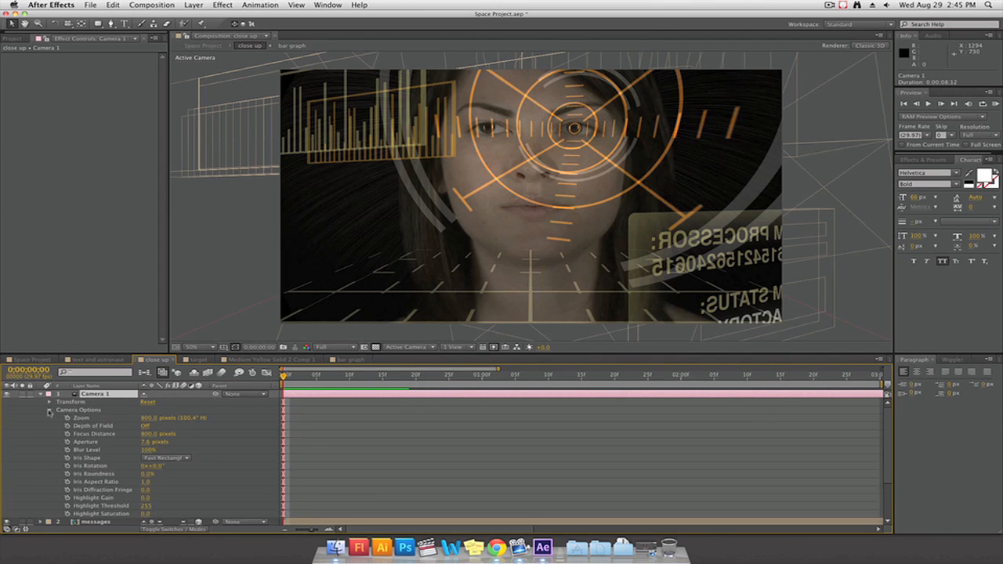
{"action": "left_click", "coordinate": [145, 426]}
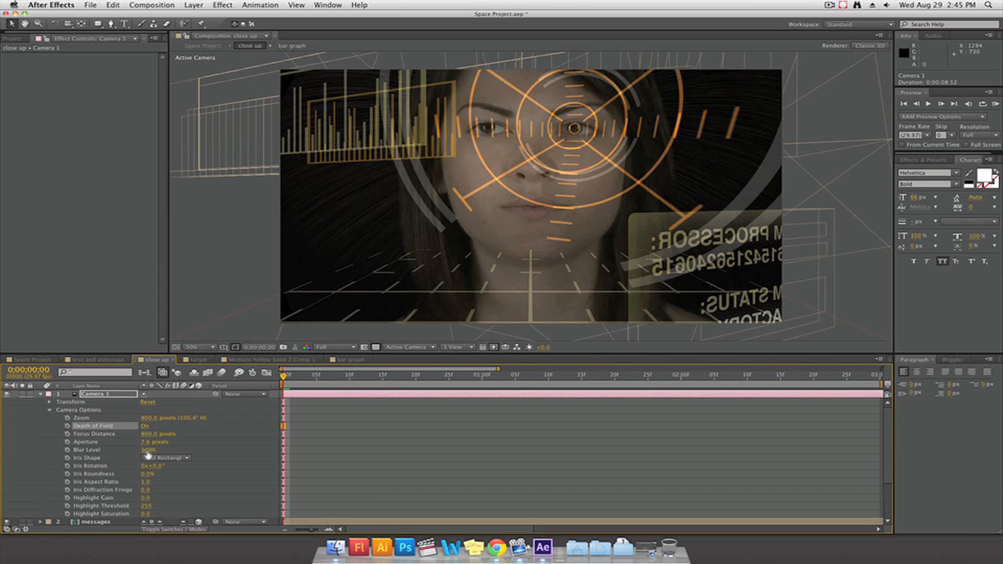
Strengthen the camera's depth-of-field blur with an aperture of 165.6 pixels and a blur level of 200%
{"action": "left_click_drag", "start_coordinate": [148, 450], "coordinate": [163, 450]}
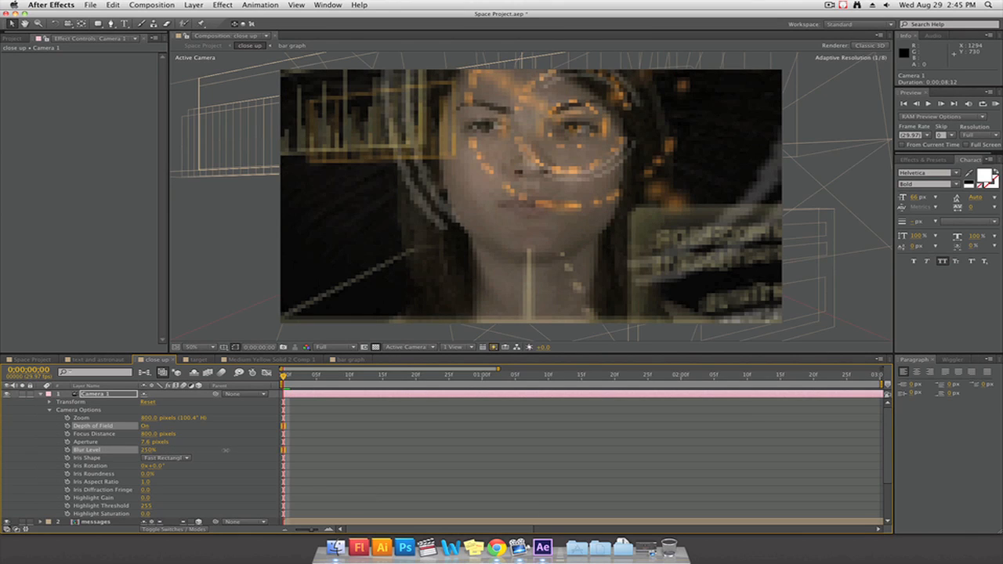
{"action": "left_click_drag", "start_coordinate": [226, 450], "coordinate": [227, 450]}
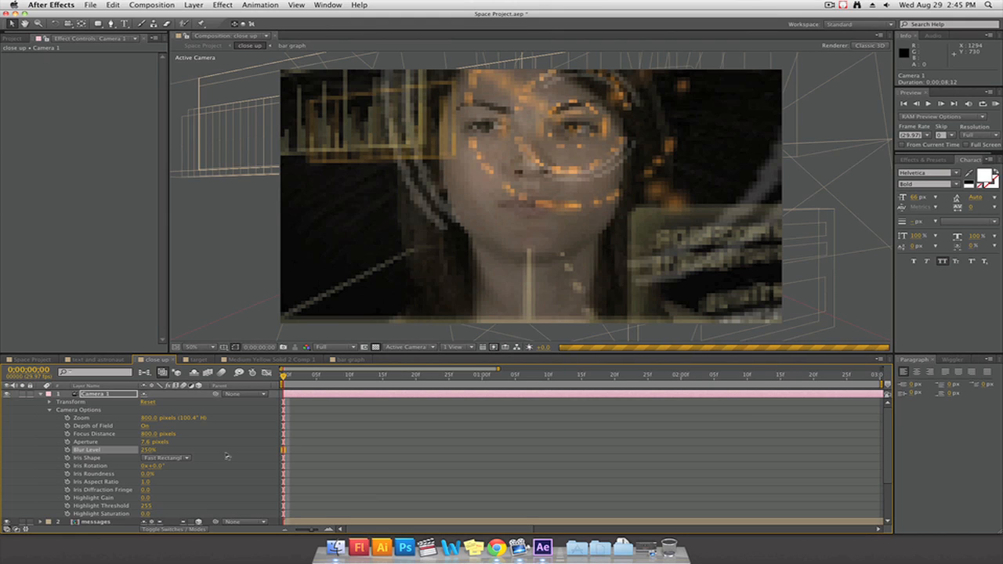
{"action": "left_click", "coordinate": [148, 450]}
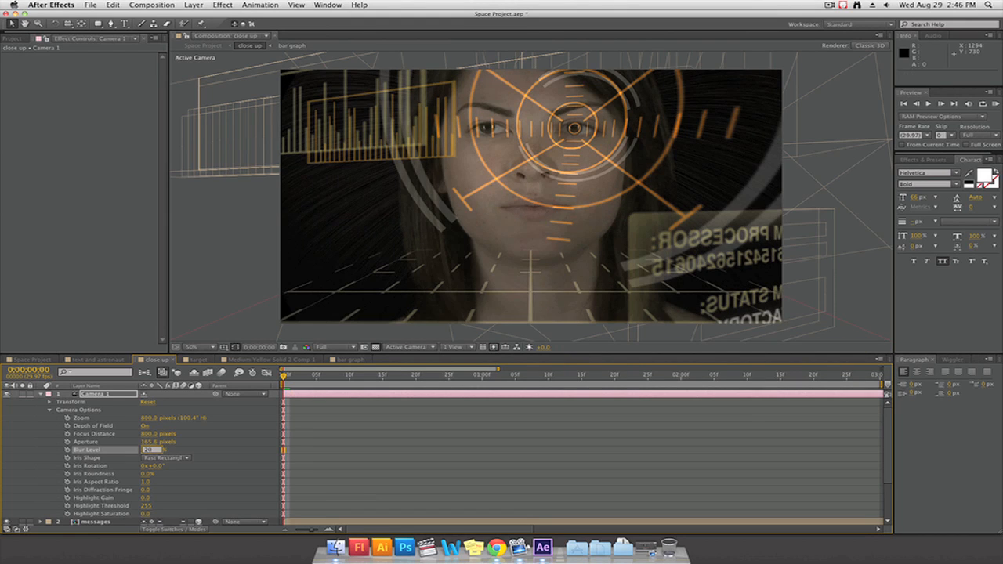
{"action": "key", "text": "Return"}
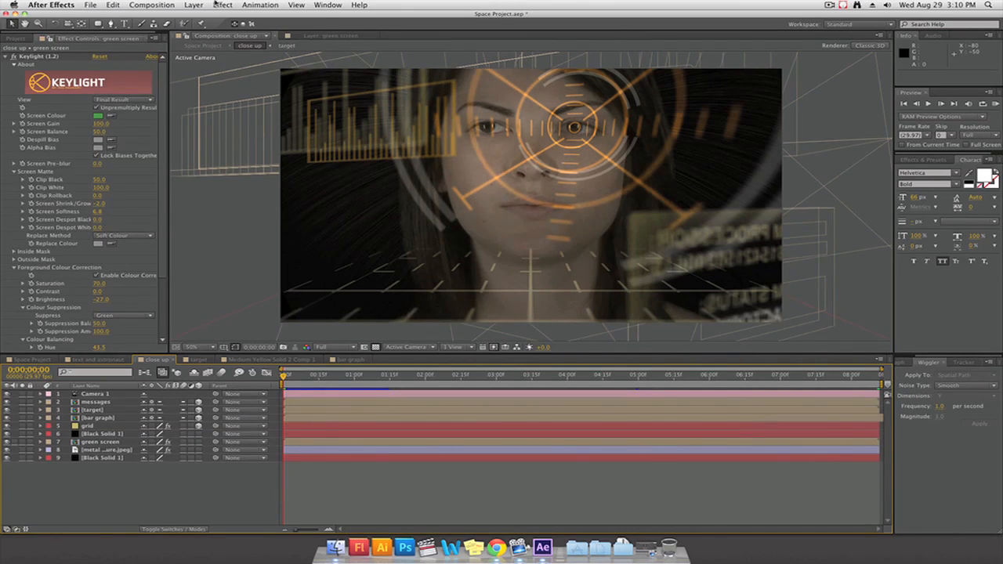
Add a null object to the close up composition and keyframe its position at the first frame and at 0;00;08;11
{"action": "left_click", "coordinate": [192, 6]}
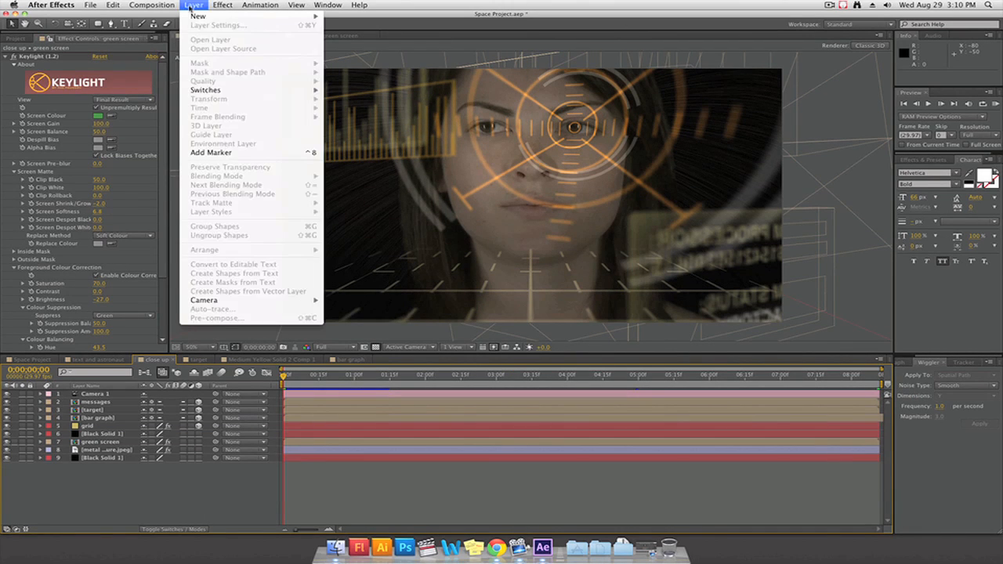
{"action": "mouse_move", "coordinate": [199, 15]}
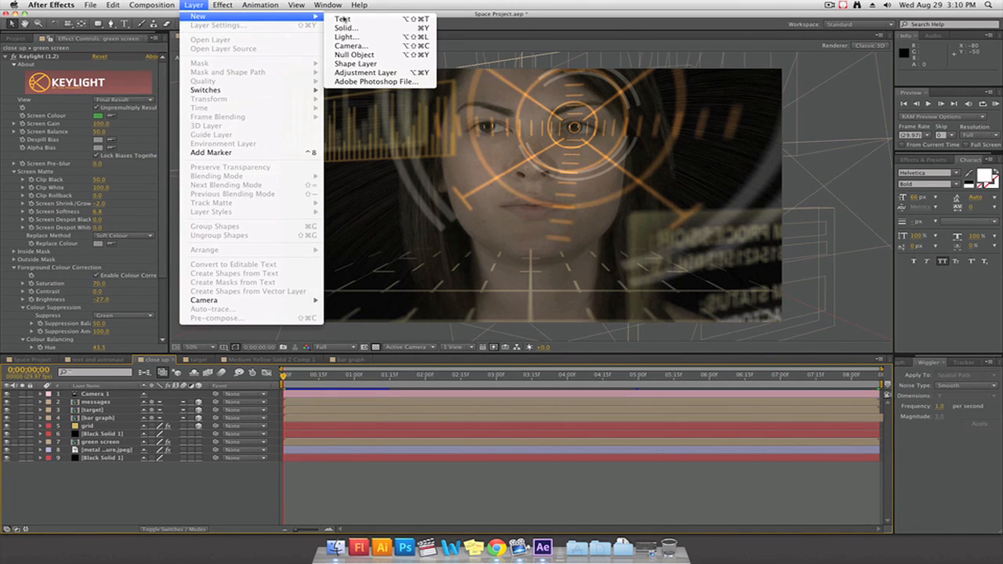
{"action": "left_click", "coordinate": [354, 55]}
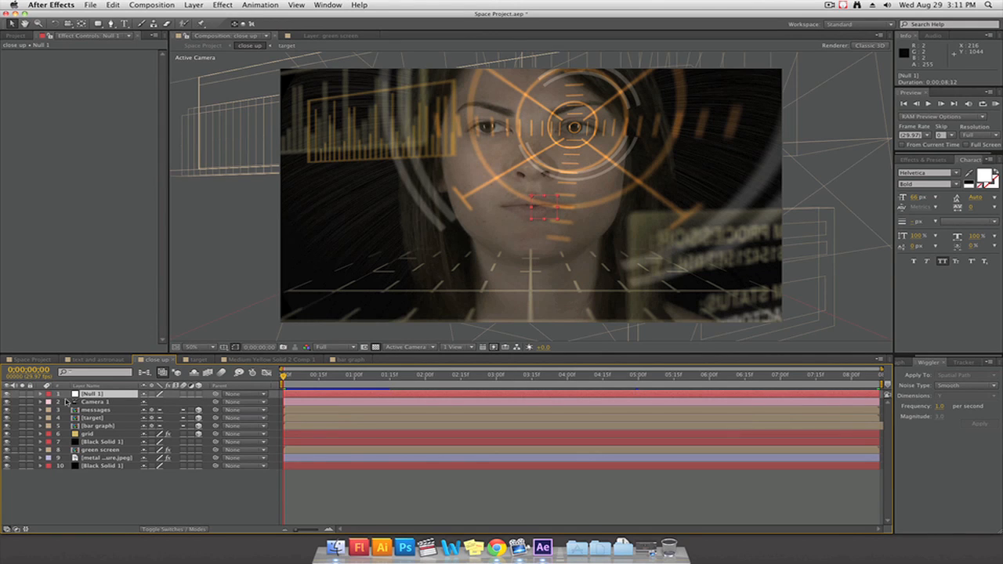
{"action": "key", "text": "p"}
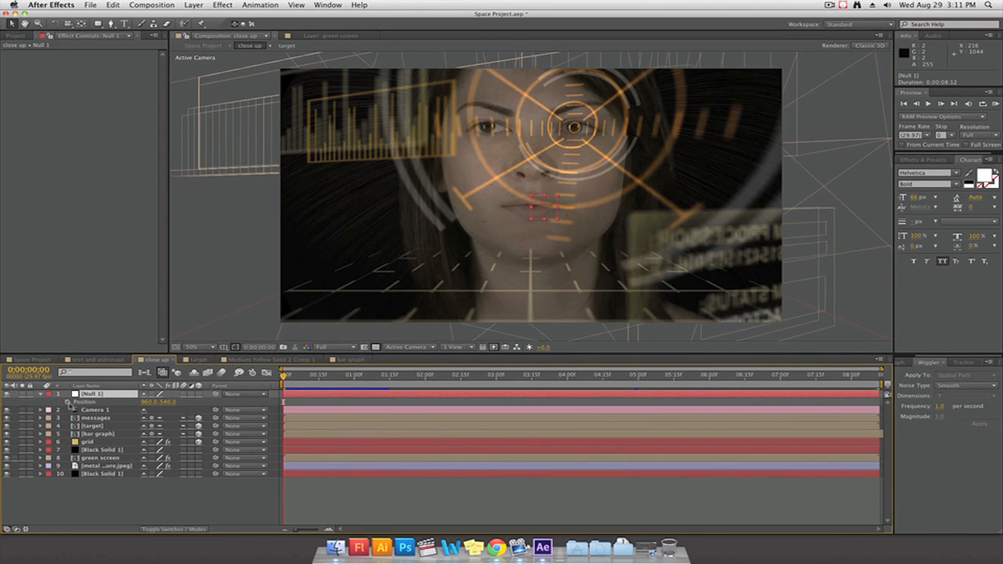
{"action": "left_click", "coordinate": [68, 402]}
{"action": "left_click", "coordinate": [875, 375]}
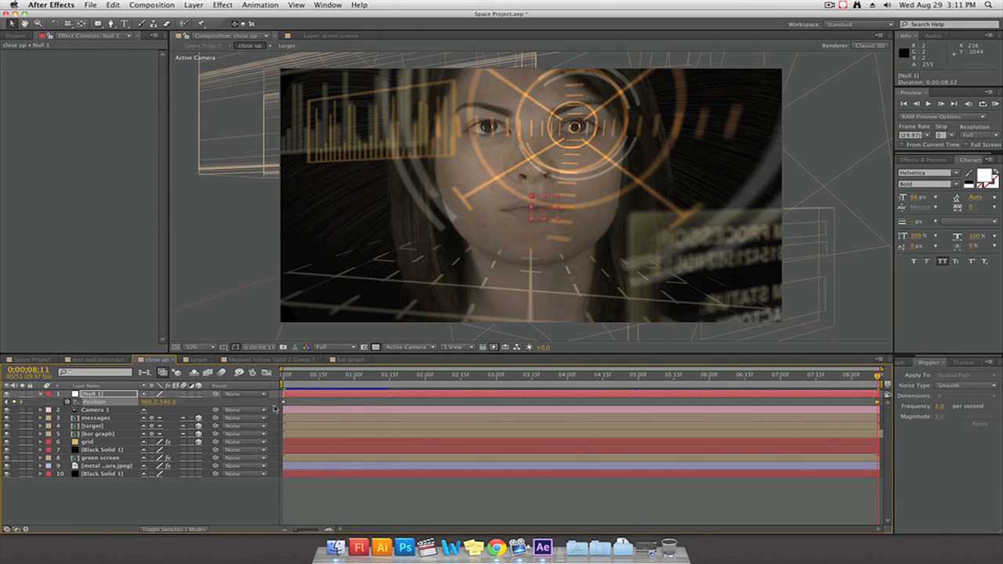
Wiggle the null's position keyframes along Y with a frequency of 2.0 per second and a magnitude of 50
{"action": "left_click", "coordinate": [284, 403], "text": "shift"}
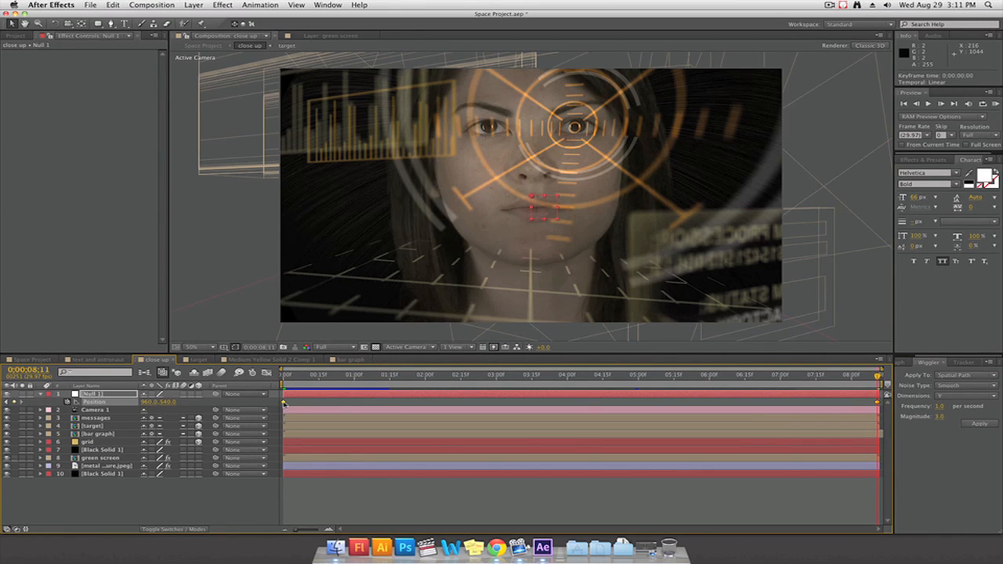
{"action": "left_click", "coordinate": [940, 406]}
{"action": "left_click", "coordinate": [940, 417]}
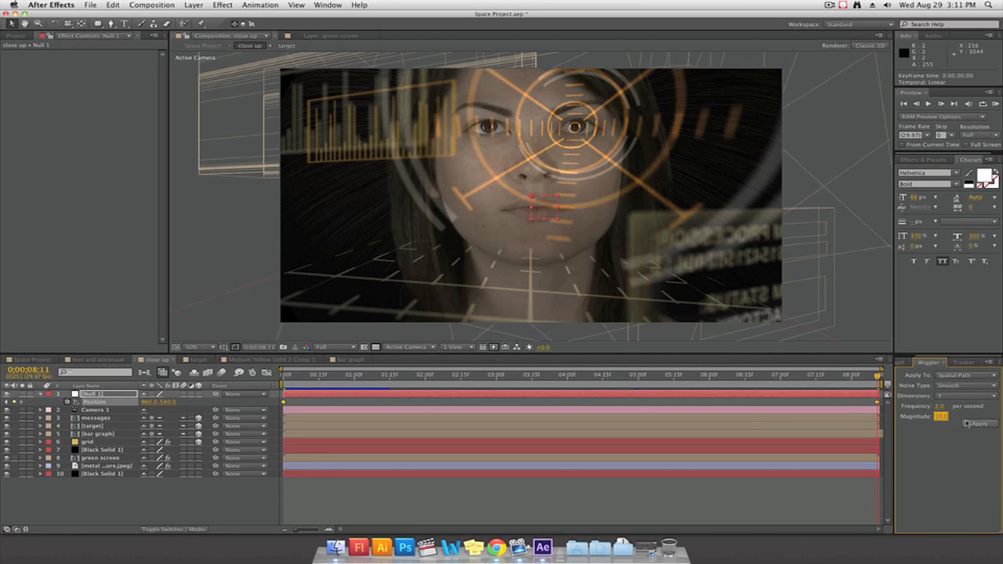
{"action": "left_click", "coordinate": [967, 424]}
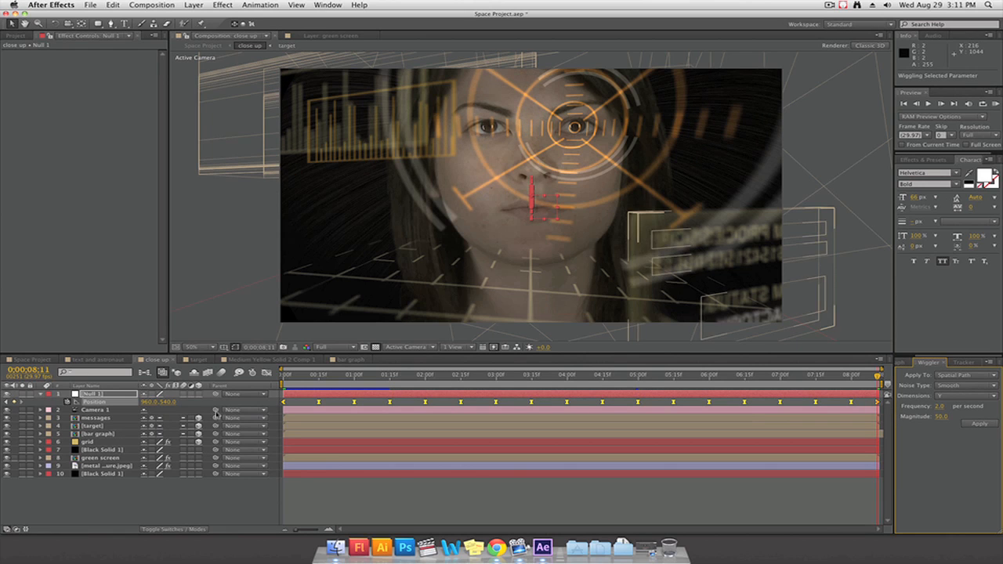
Parent Camera 1 to the null, stop the preview and move the current time to 0;00;03;00
{"action": "left_click_drag", "start_coordinate": [217, 411], "coordinate": [108, 396]}
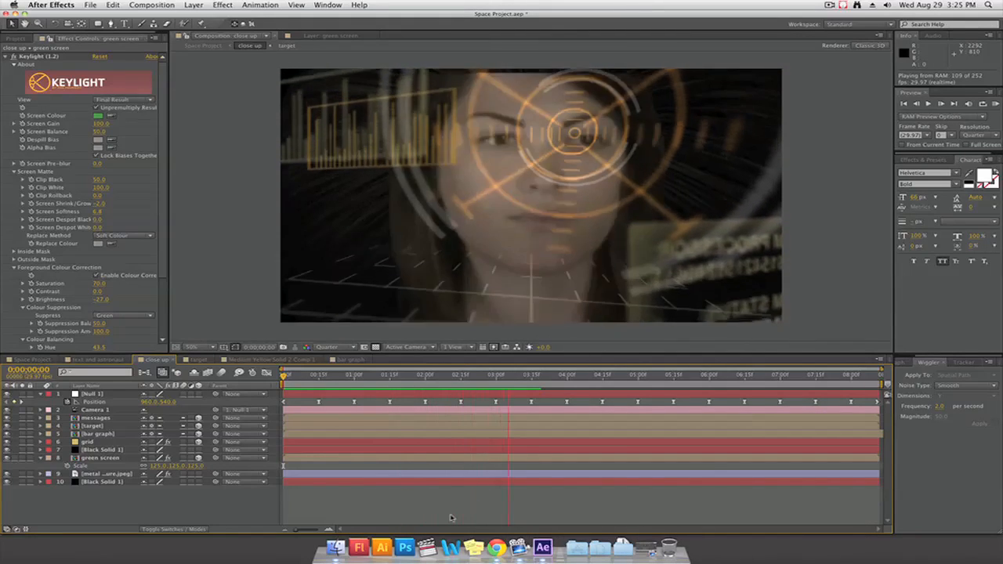
{"action": "key", "text": "space"}
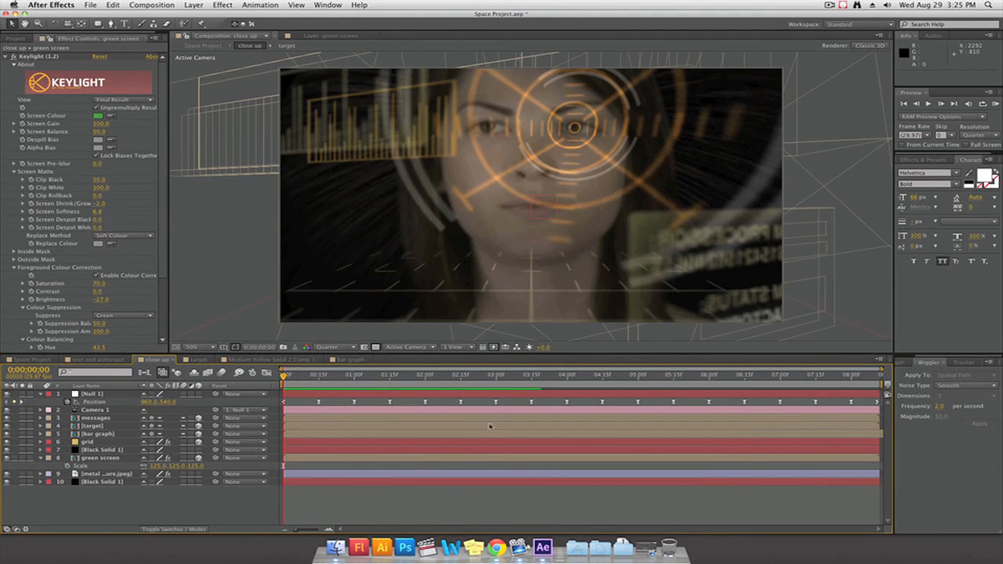
{"action": "left_click_drag", "start_coordinate": [455, 376], "coordinate": [496, 376]}
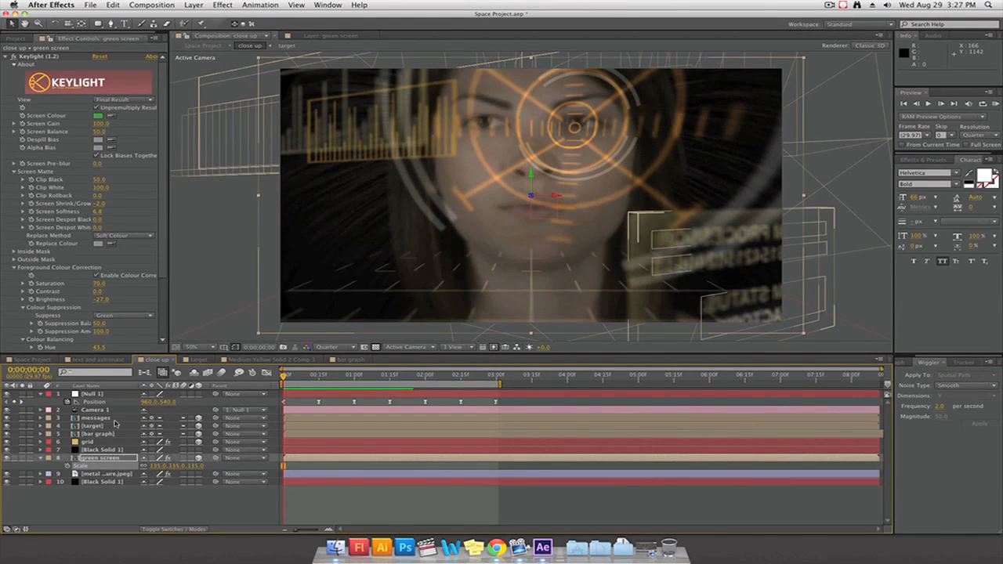
Animate the target layer with keyframes at the first frame, 0;00;01;15 and 0;00;03;00, starting from position 1454, 50, 0, X rotation 1° and Y rotation -52°
{"action": "left_click", "coordinate": [106, 427]}
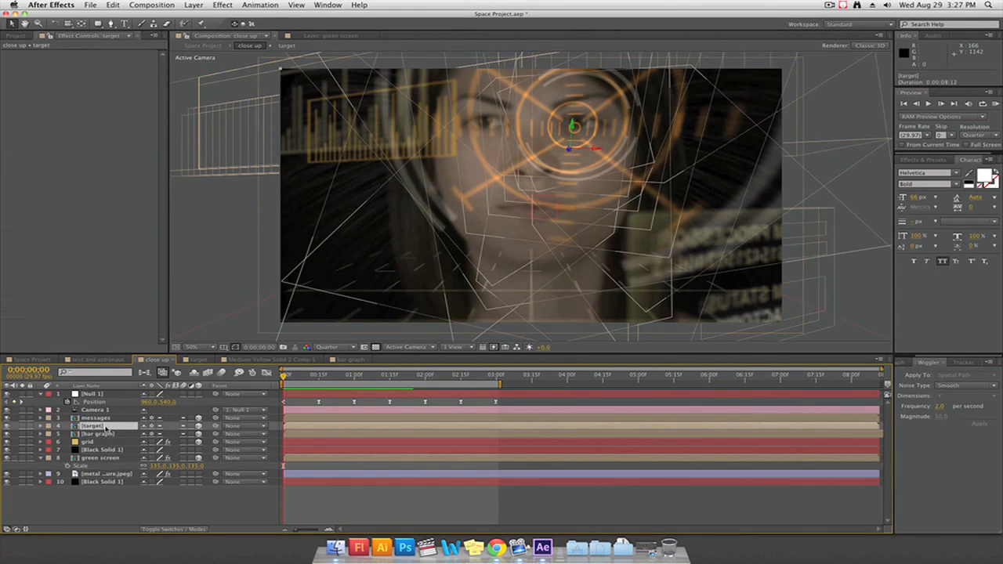
{"action": "key", "text": "r"}
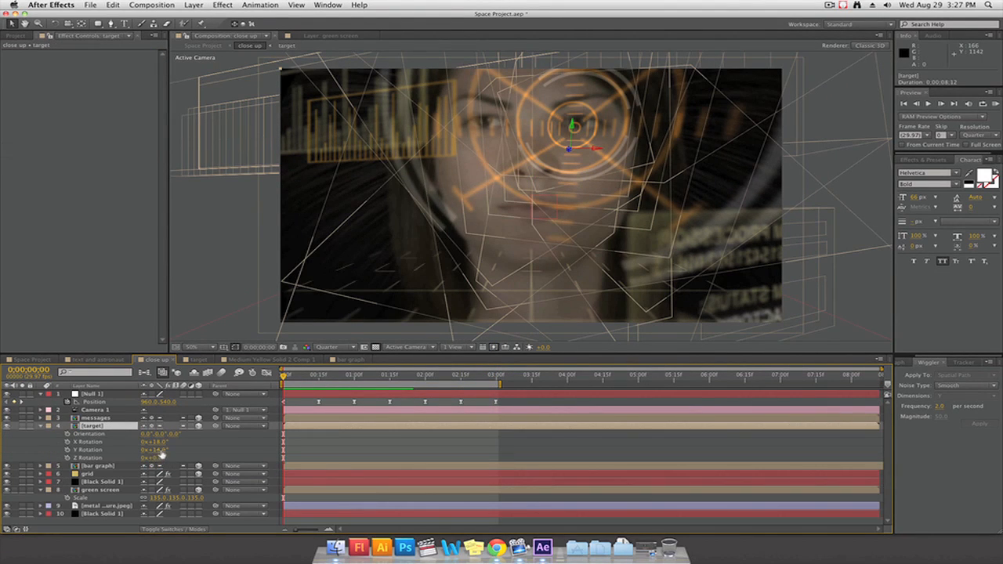
{"action": "key", "text": "shift+p"}
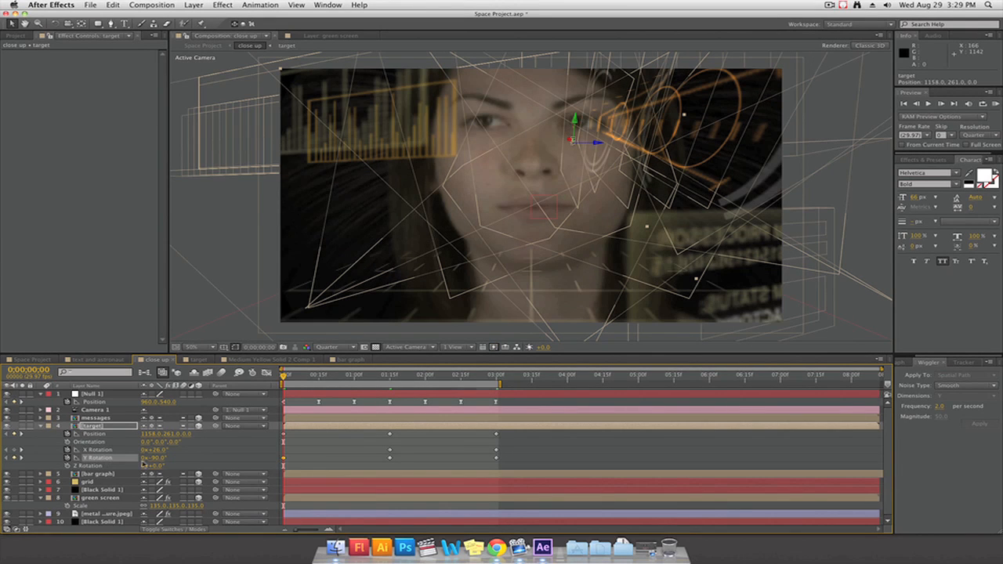
{"action": "mouse_move", "coordinate": [162, 452]}
{"action": "left_mouse_down"}
{"action": "mouse_move", "coordinate": [174, 451]}
{"action": "mouse_move", "coordinate": [144, 451]}
{"action": "left_mouse_up"}
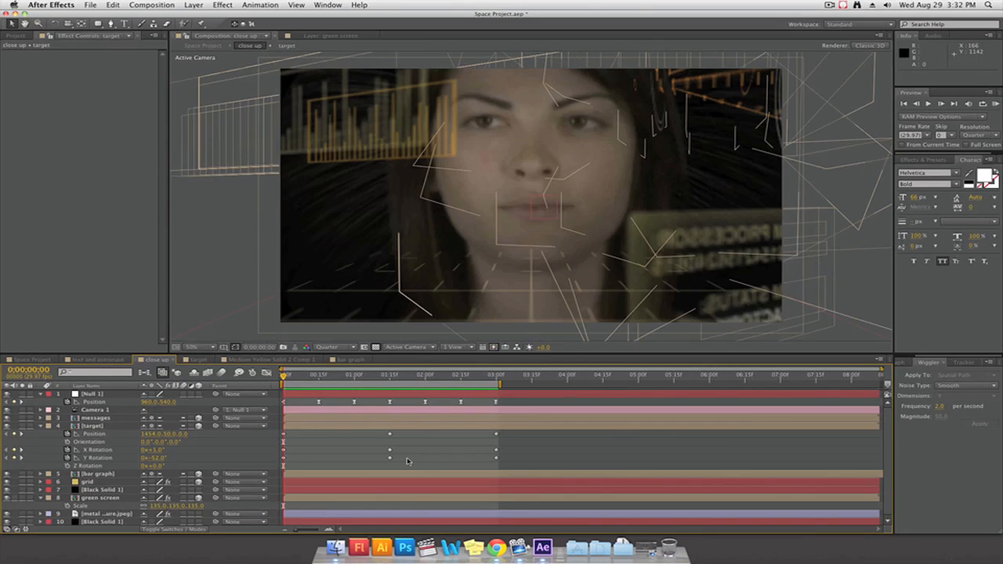
Apply Easy Ease to the target's position, X rotation and Y rotation keyframes at 0;00;01;15 and preview the animation
{"action": "left_click_drag", "start_coordinate": [406, 461], "coordinate": [368, 430]}
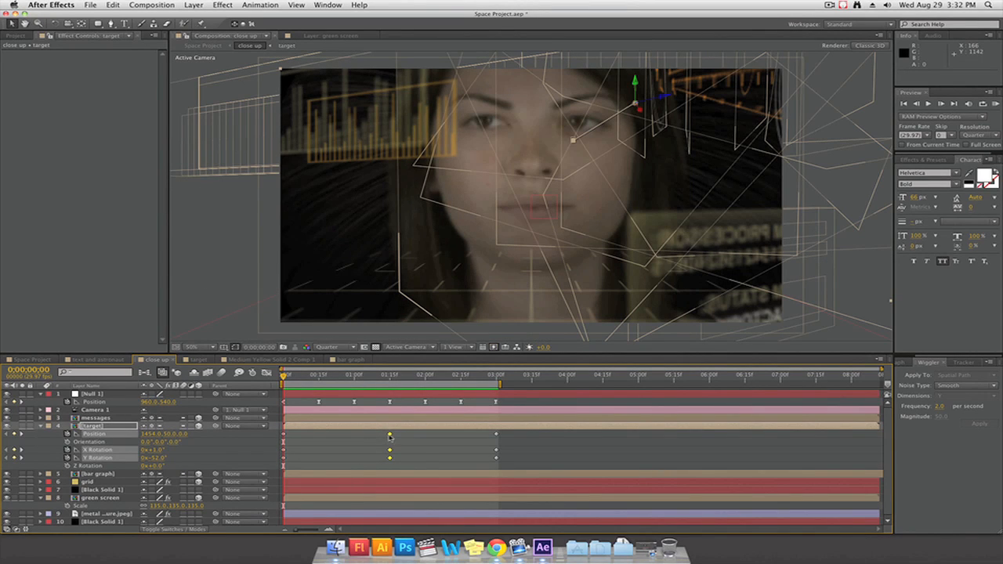
{"action": "right_click", "coordinate": [390, 437]}
{"action": "mouse_move", "coordinate": [435, 524]}
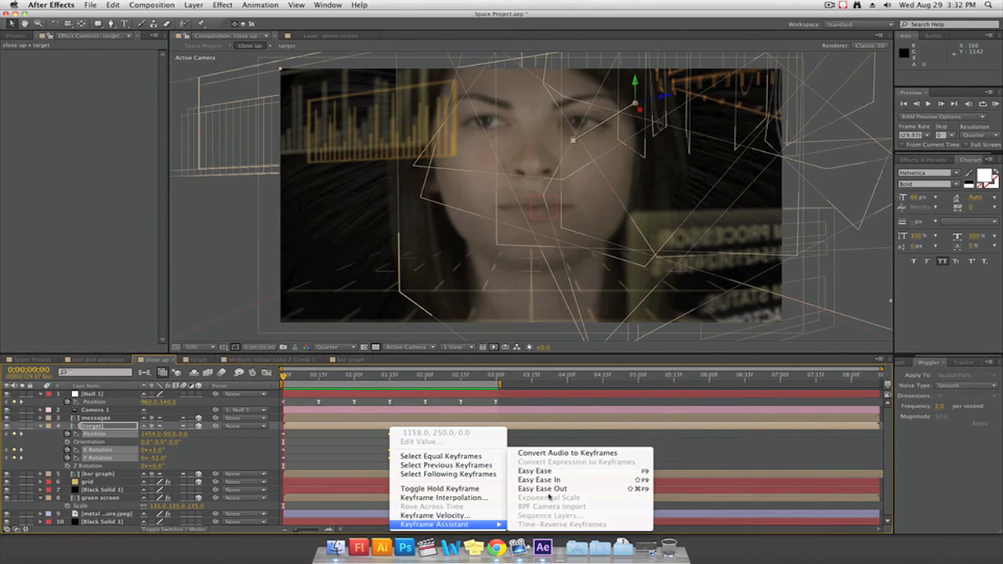
{"action": "left_click", "coordinate": [536, 472]}
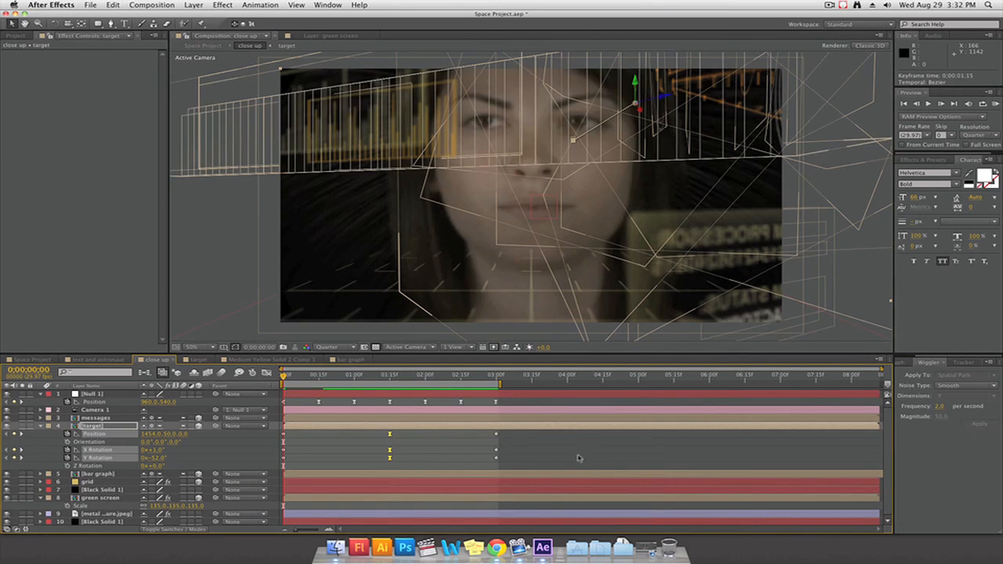
{"action": "left_click", "coordinate": [579, 458]}
{"action": "key", "text": "KP_0"}
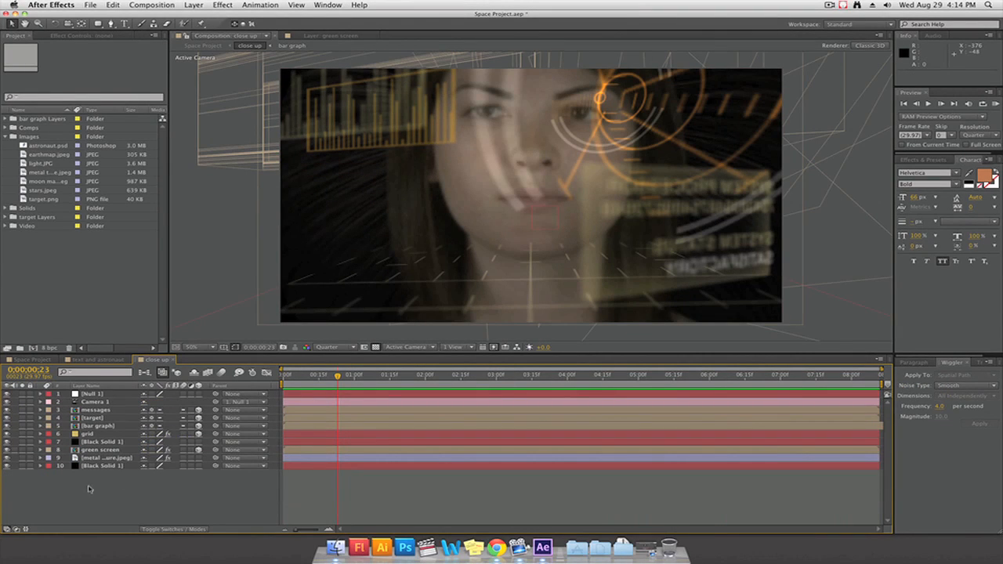
Add an adjustment layer above all layers of the close up composition and apply the Curves effect to it
{"action": "right_click", "coordinate": [88, 489]}
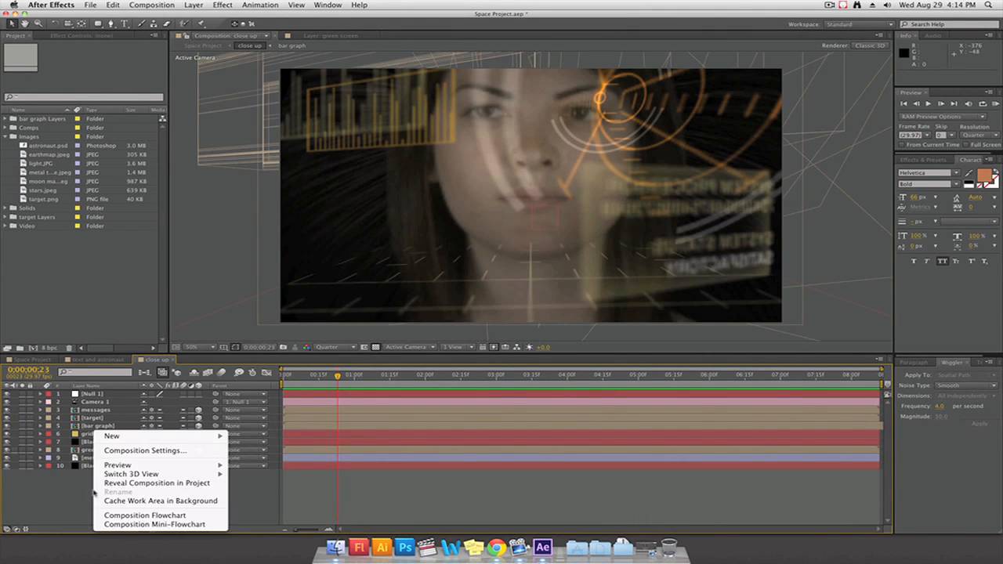
{"action": "mouse_move", "coordinate": [169, 436]}
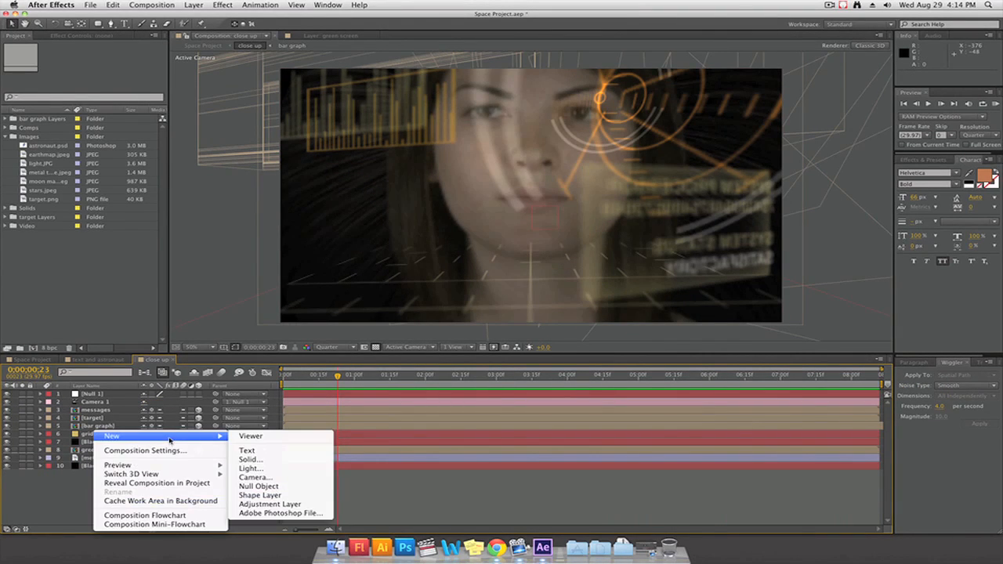
{"action": "left_click", "coordinate": [269, 505]}
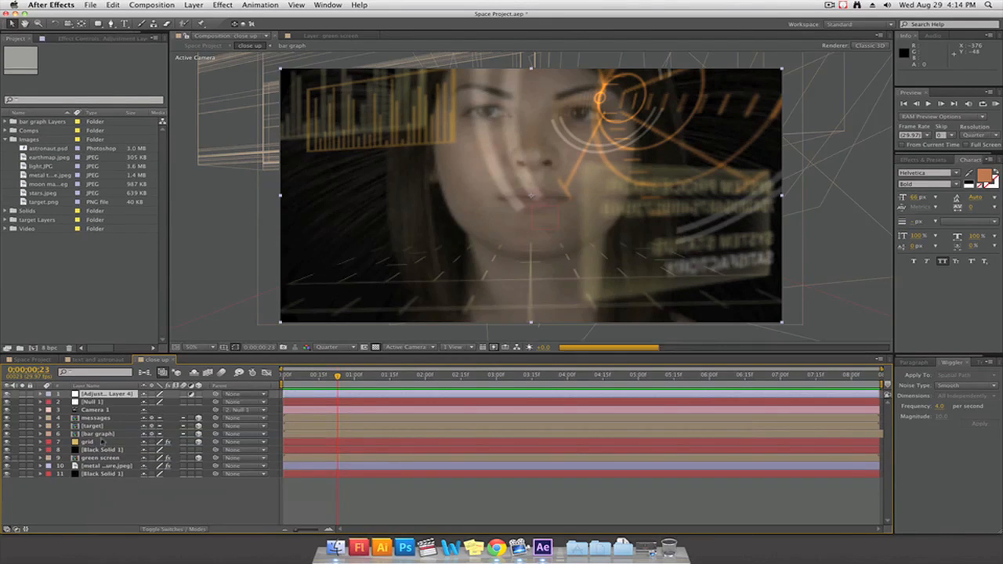
{"action": "left_click", "coordinate": [75, 40]}
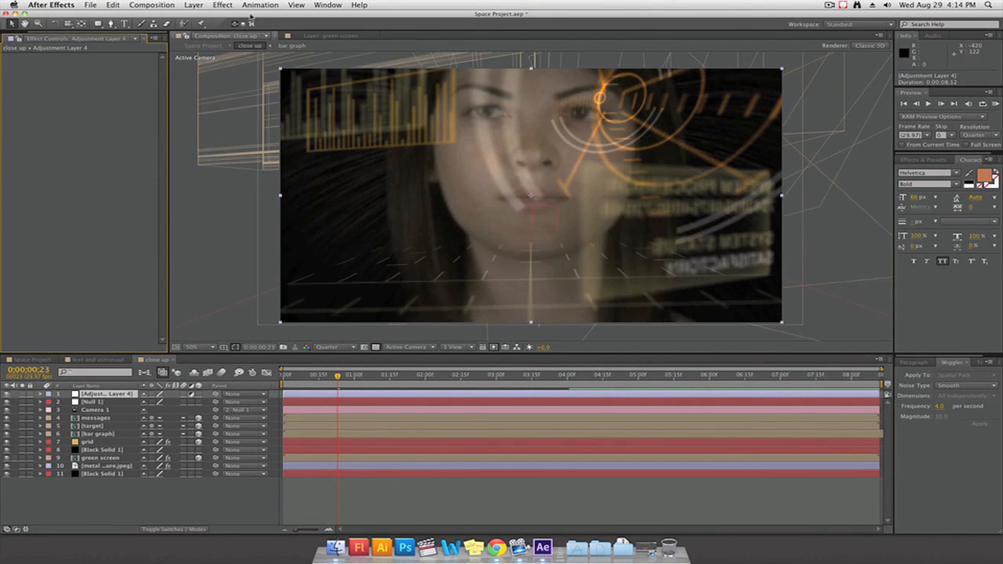
{"action": "left_click", "coordinate": [222, 5]}
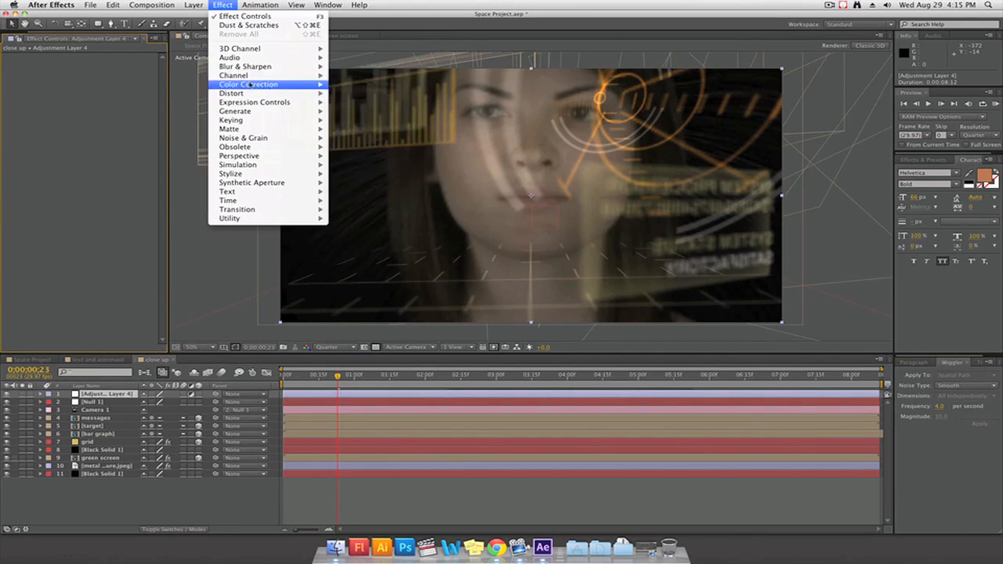
{"action": "mouse_move", "coordinate": [252, 85]}
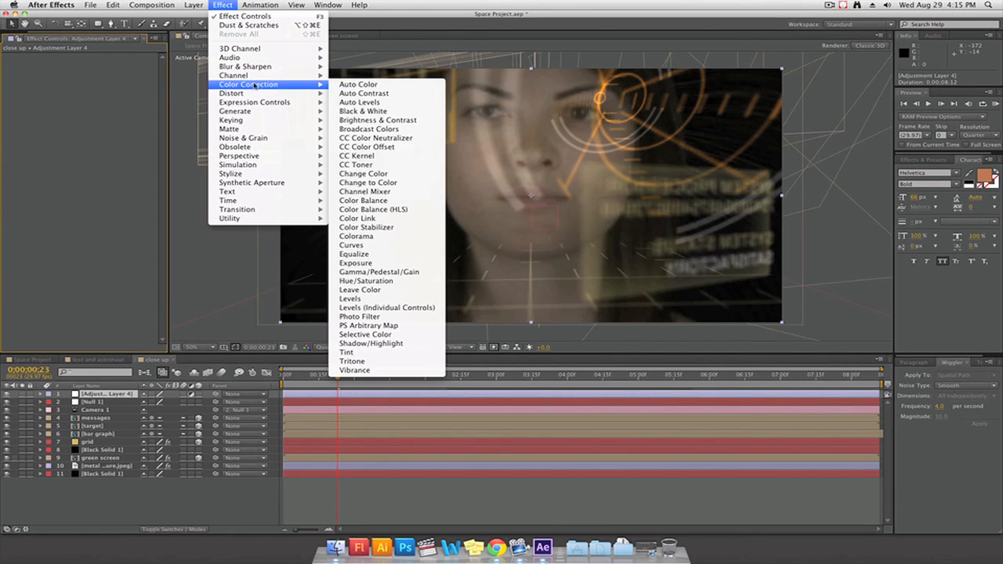
{"action": "left_click", "coordinate": [396, 245]}
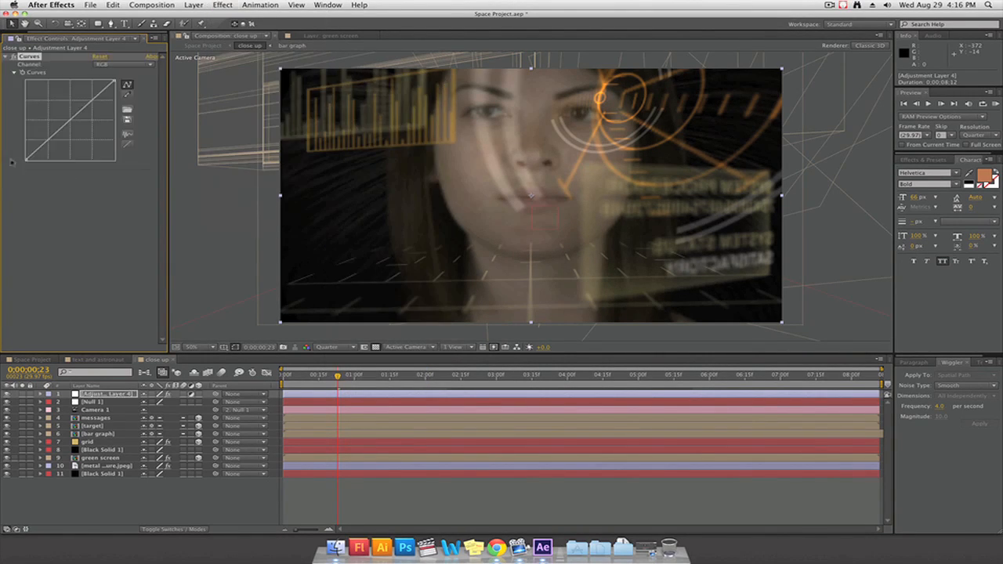
Lower the middle of the blue channel's curve slightly to warm the picture
{"action": "left_click", "coordinate": [124, 65]}
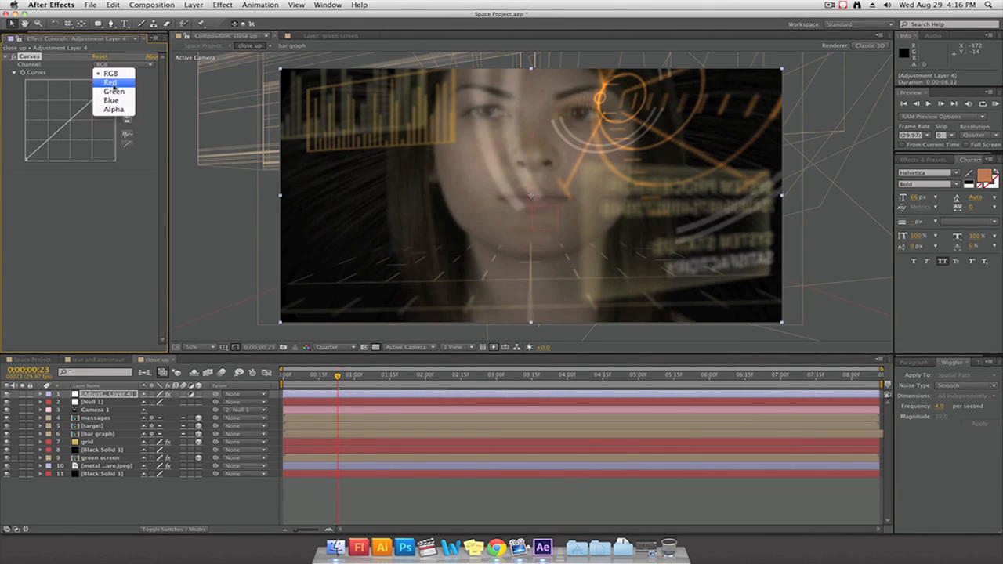
{"action": "left_click", "coordinate": [112, 101]}
{"action": "left_click_drag", "start_coordinate": [64, 128], "coordinate": [71, 134]}
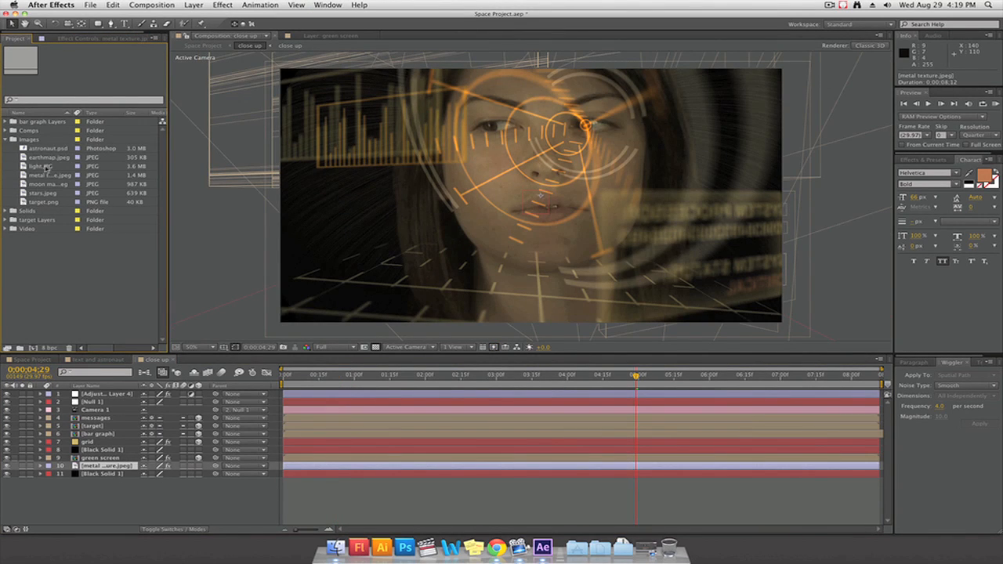
Place the metal texture image directly below the adjustment layer, blend it in Screen mode and set its opacity to 50%
{"action": "left_click_drag", "start_coordinate": [47, 174], "coordinate": [94, 395]}
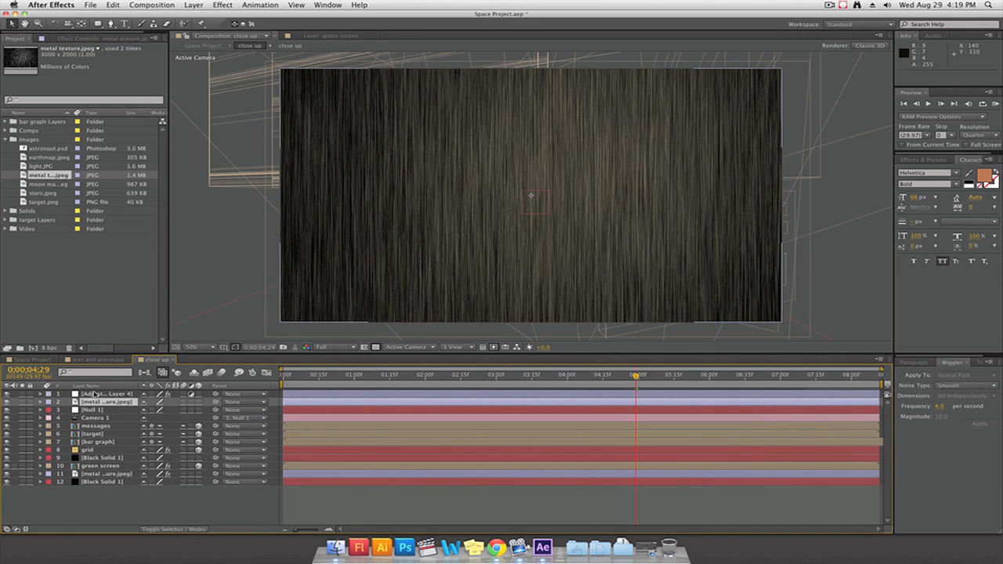
{"action": "right_click", "coordinate": [96, 400]}
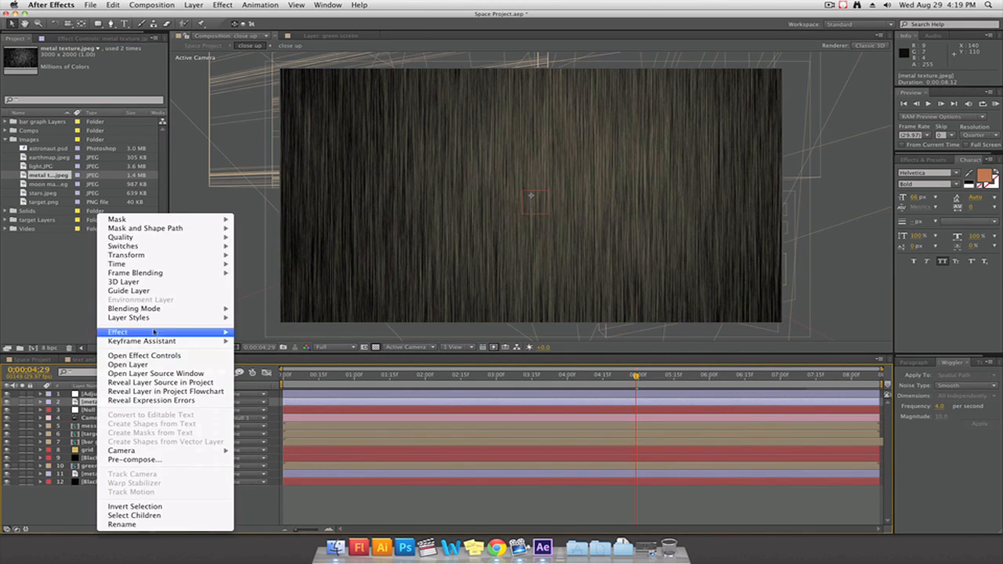
{"action": "mouse_move", "coordinate": [155, 310]}
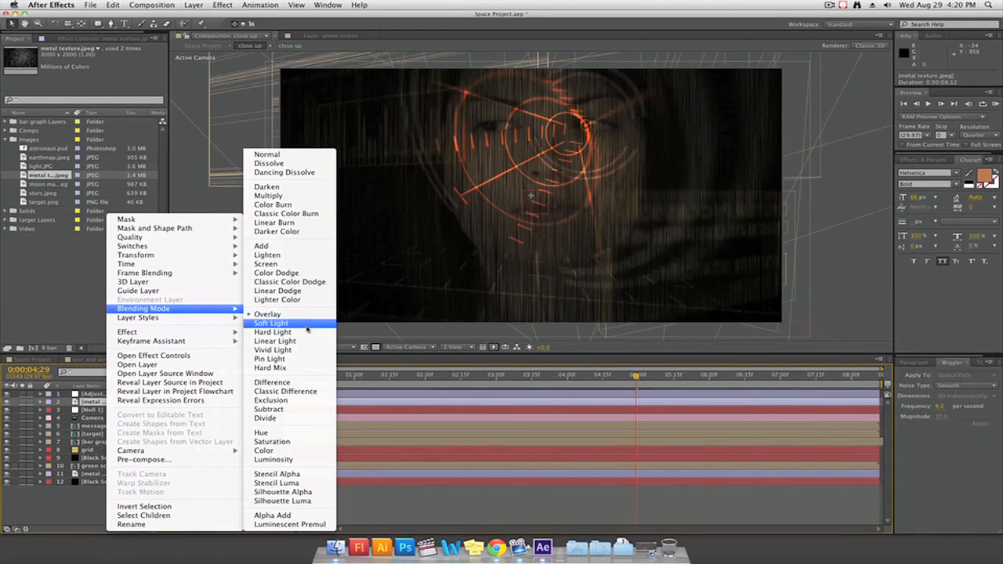
{"action": "left_click", "coordinate": [301, 264]}
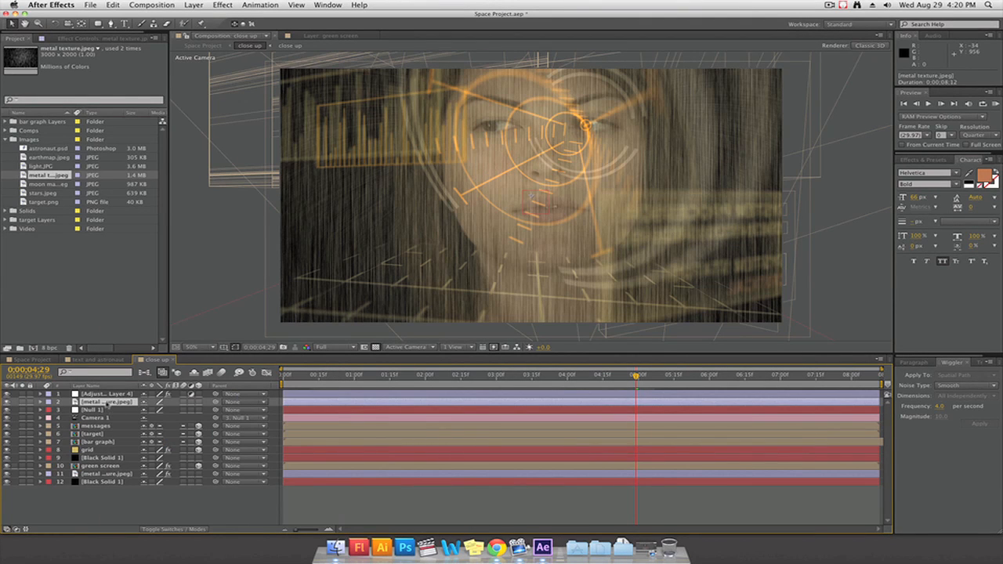
{"action": "key", "text": "t"}
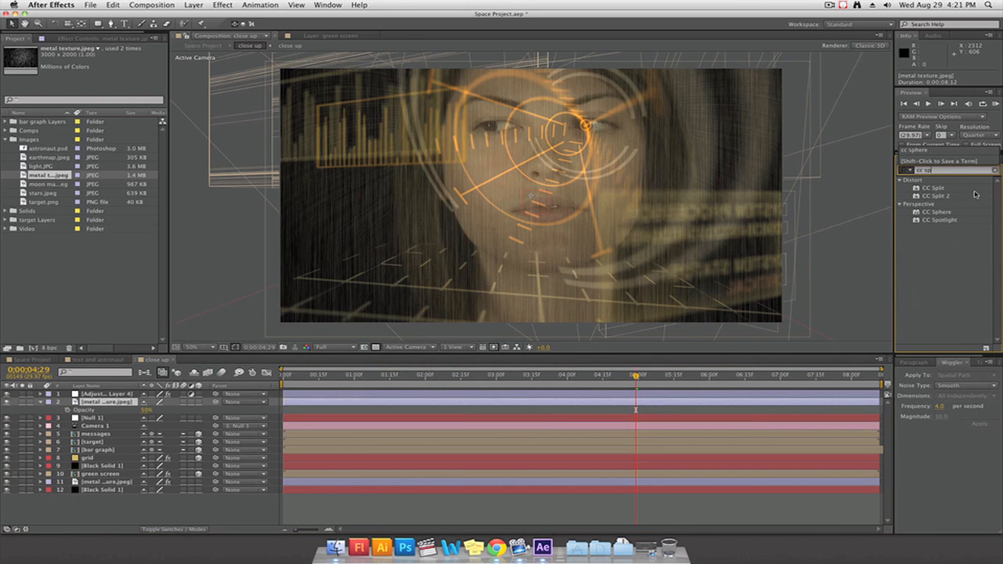
Apply CC Sphere to the upper metal texture layer with an X rotation of 78° and a radius of 1031
{"action": "left_click_drag", "start_coordinate": [943, 216], "coordinate": [106, 403]}
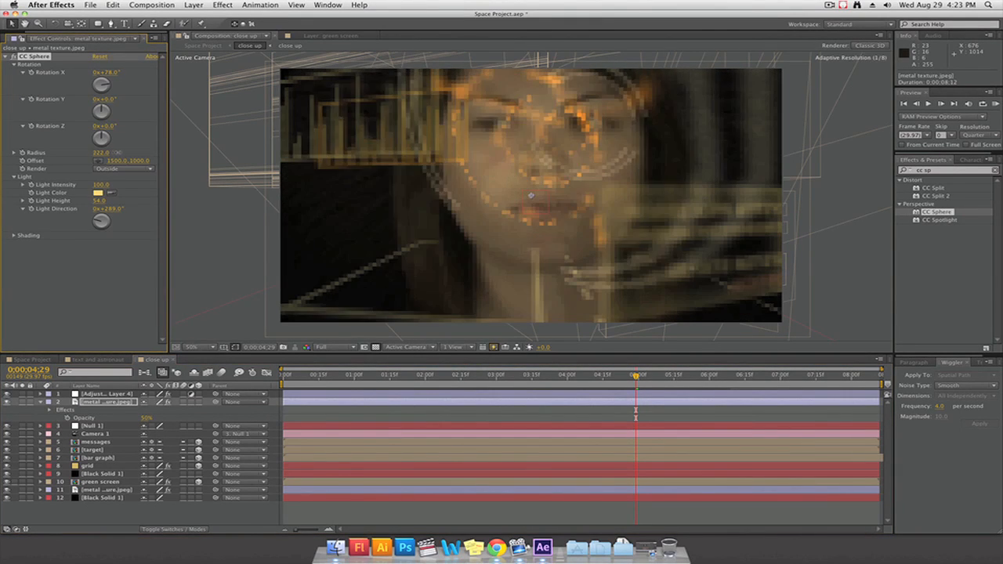
{"action": "left_click_drag", "start_coordinate": [117, 153], "coordinate": [559, 169]}
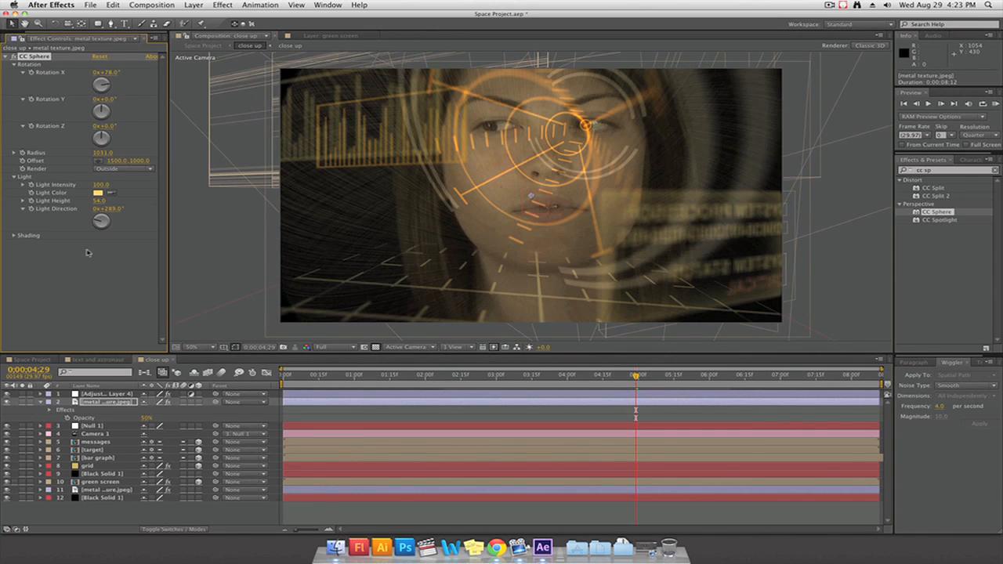
Extend the duration of the Space Project composition to two minutes and show its full length in the timeline
{"action": "left_click", "coordinate": [25, 361]}
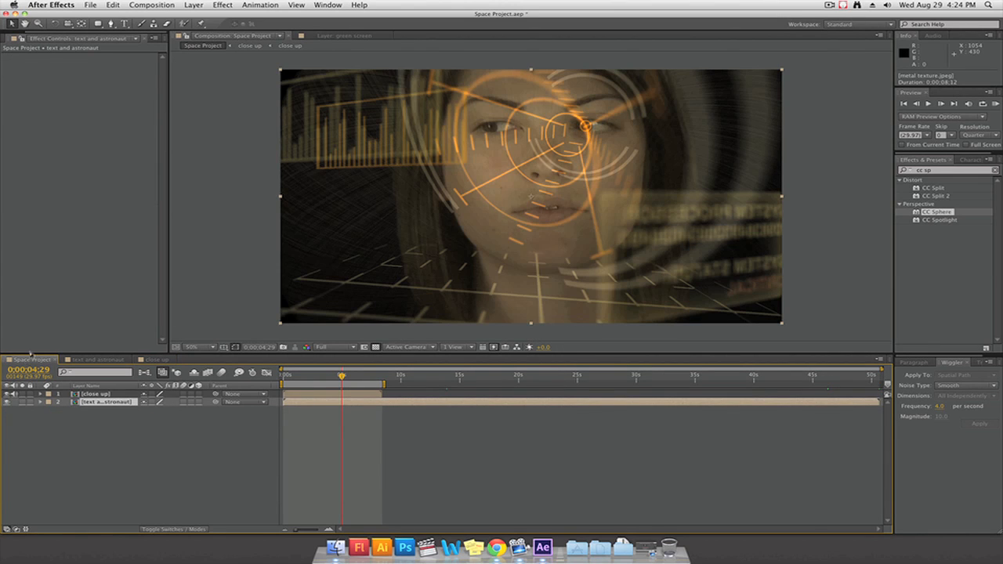
{"action": "left_click", "coordinate": [584, 377]}
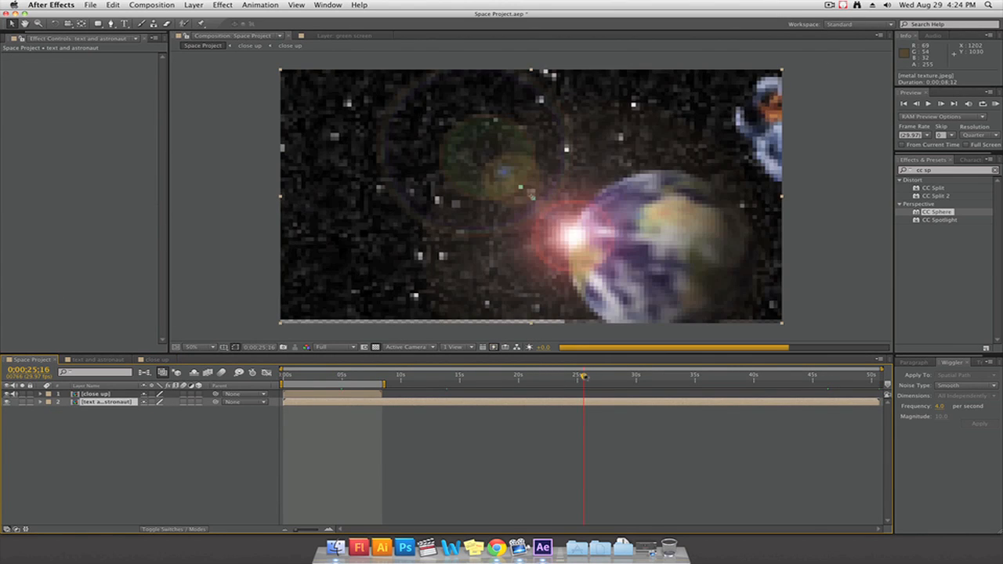
{"action": "left_click_drag", "start_coordinate": [585, 377], "coordinate": [854, 377]}
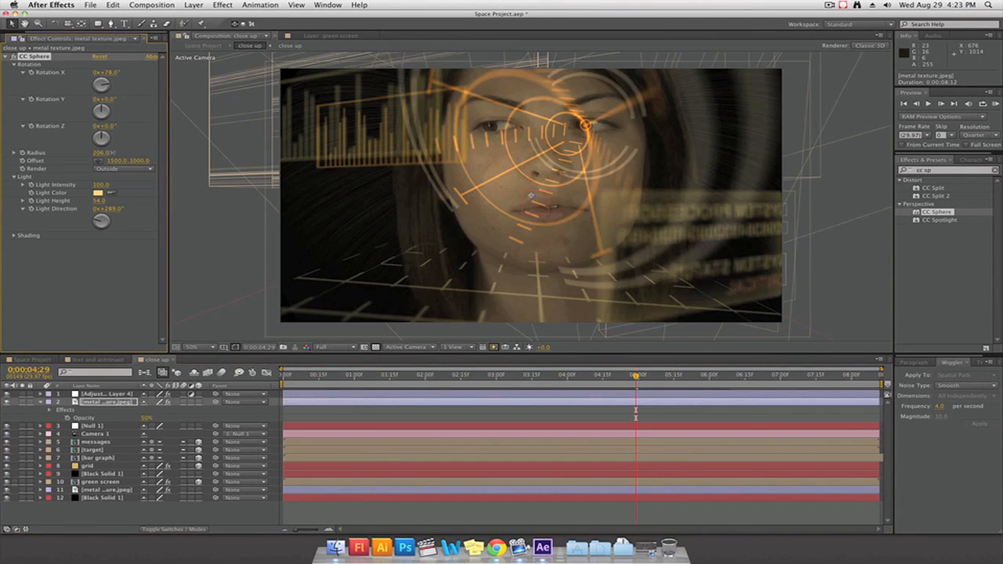
{"action": "left_click_drag", "start_coordinate": [112, 153], "coordinate": [571, 169]}
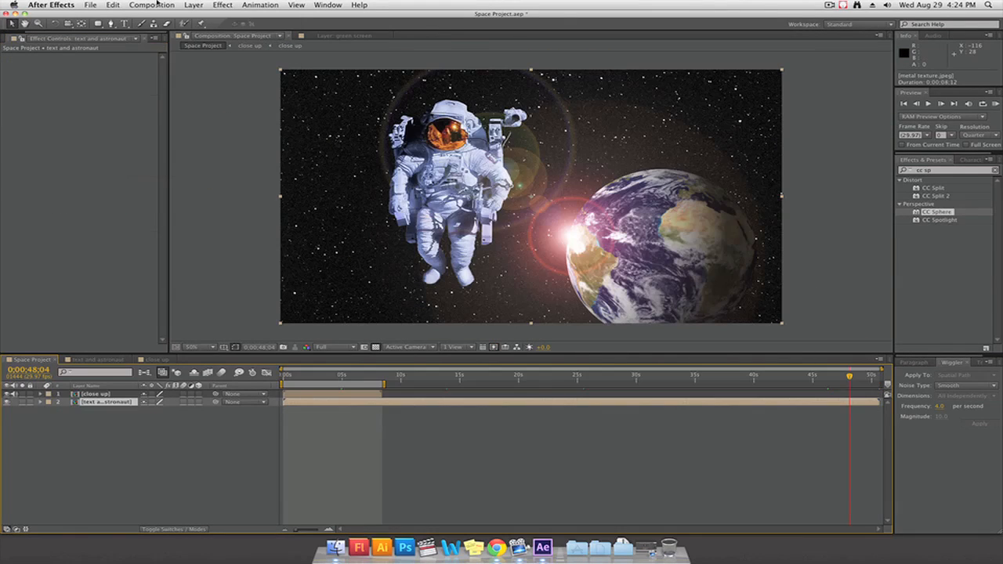
{"action": "left_click", "coordinate": [153, 6]}
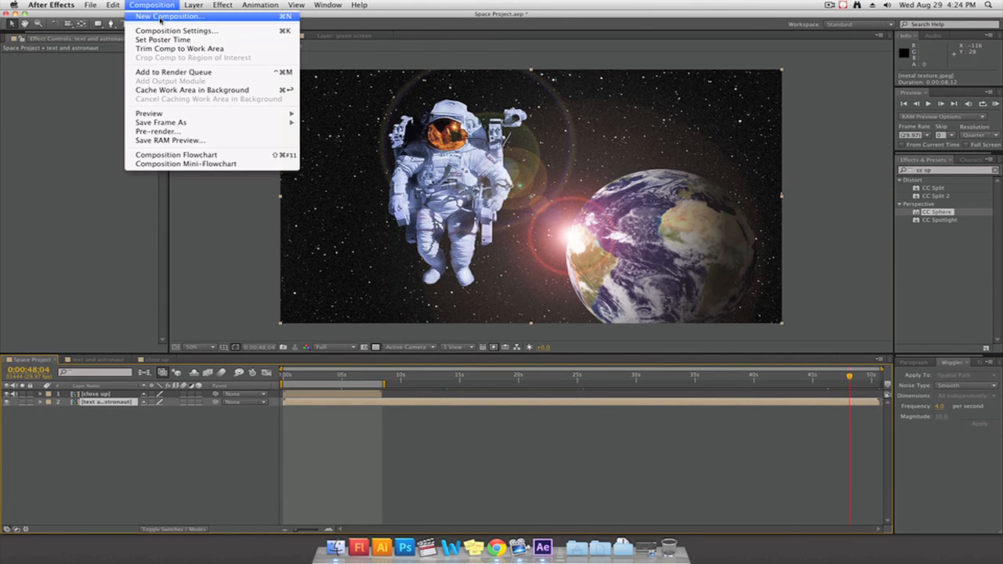
{"action": "left_click", "coordinate": [177, 31]}
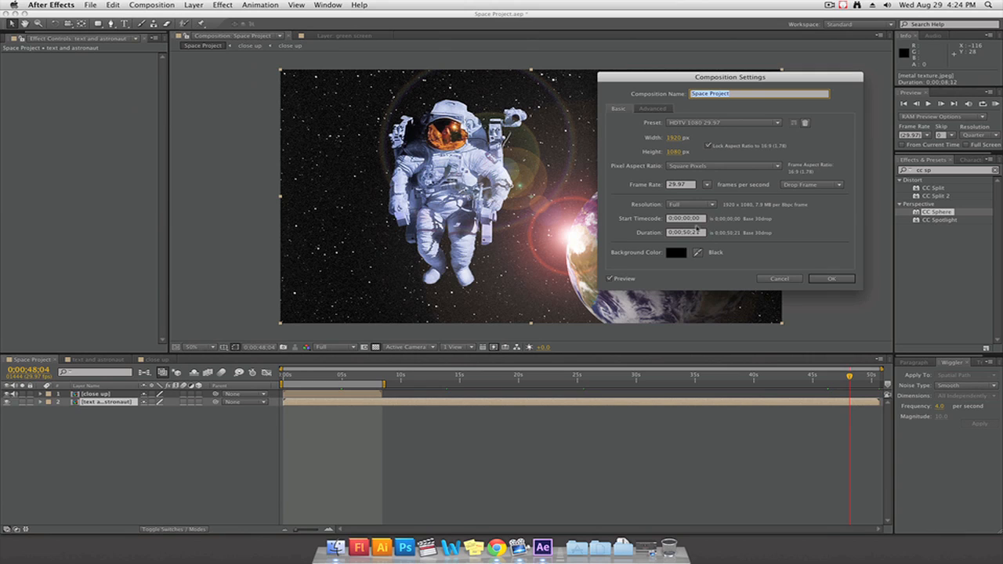
{"action": "left_click", "coordinate": [682, 232]}
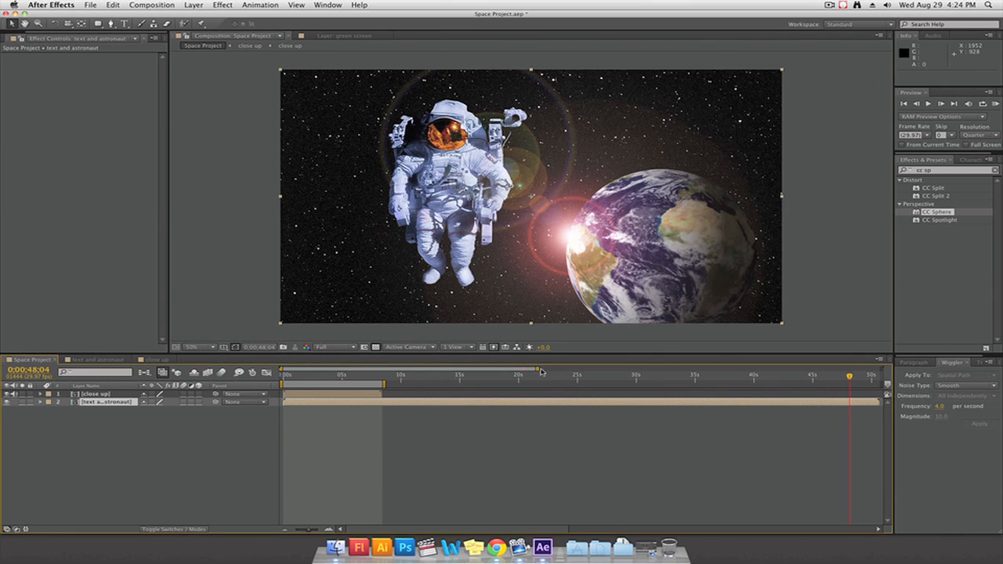
{"action": "left_click_drag", "start_coordinate": [537, 369], "coordinate": [890, 366]}
Move the close up layer to start just after 0;00;50;00, overlapping the end of the text and astronaut layer, and shift the work area over it
{"action": "left_click", "coordinate": [534, 375]}
{"action": "left_click_drag", "start_coordinate": [289, 395], "coordinate": [539, 398]}
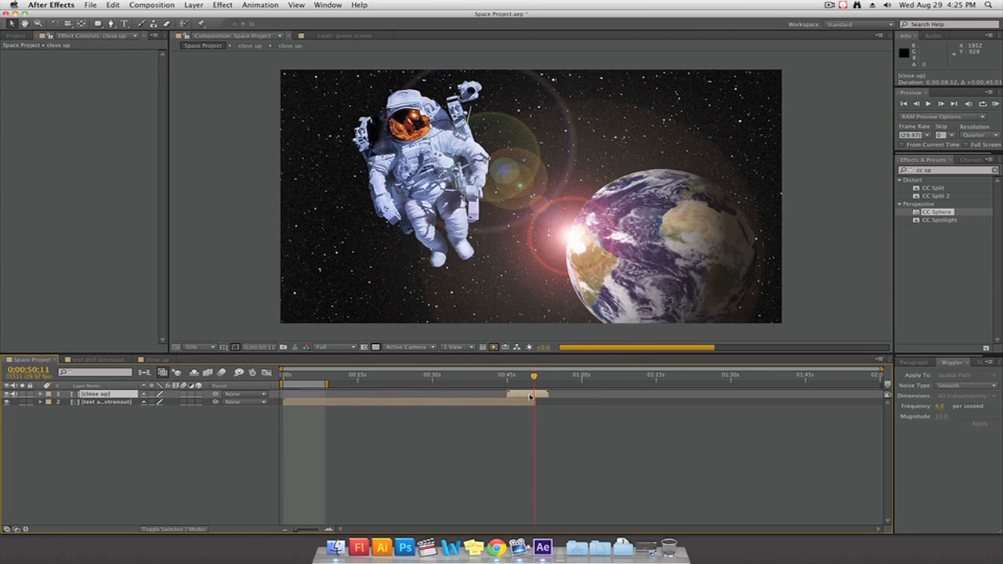
{"action": "left_click_drag", "start_coordinate": [293, 383], "coordinate": [542, 385]}
{"action": "left_click_drag", "start_coordinate": [276, 373], "coordinate": [523, 368]}
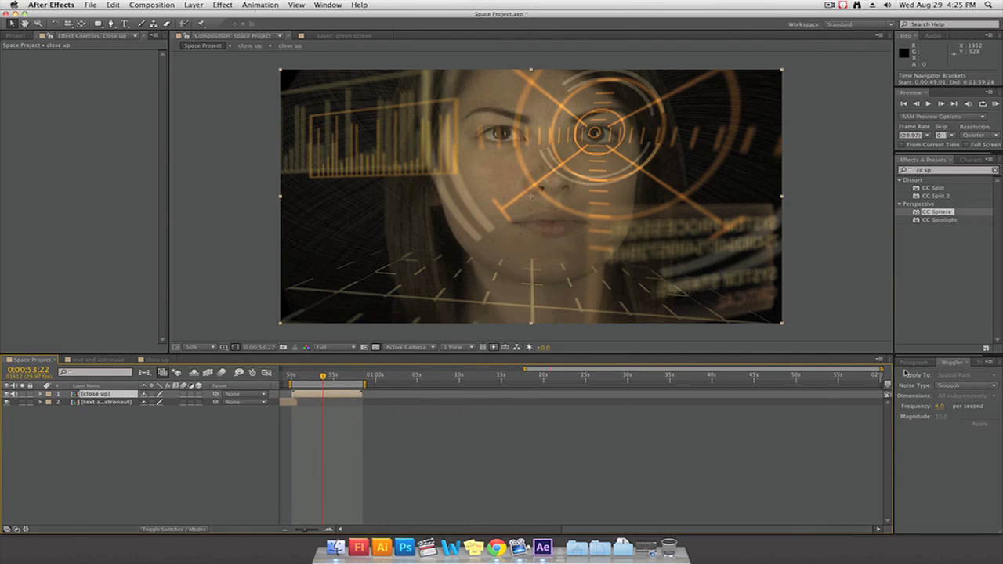
{"action": "left_click_drag", "start_coordinate": [884, 368], "coordinate": [580, 368]}
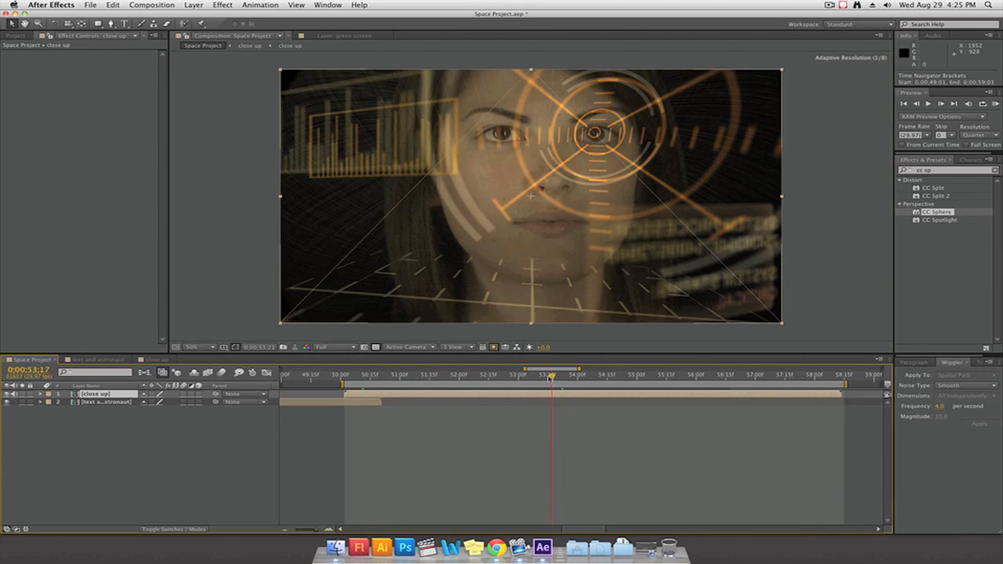
Split the close up layer at 0;00;53;04 in the Space Project composition
{"action": "left_click", "coordinate": [526, 376]}
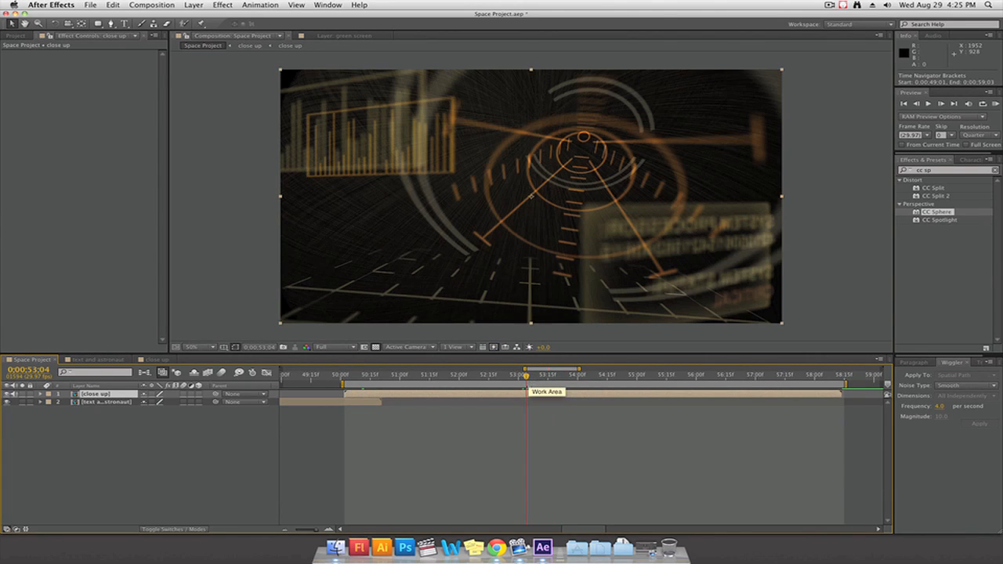
{"action": "left_click", "coordinate": [114, 5]}
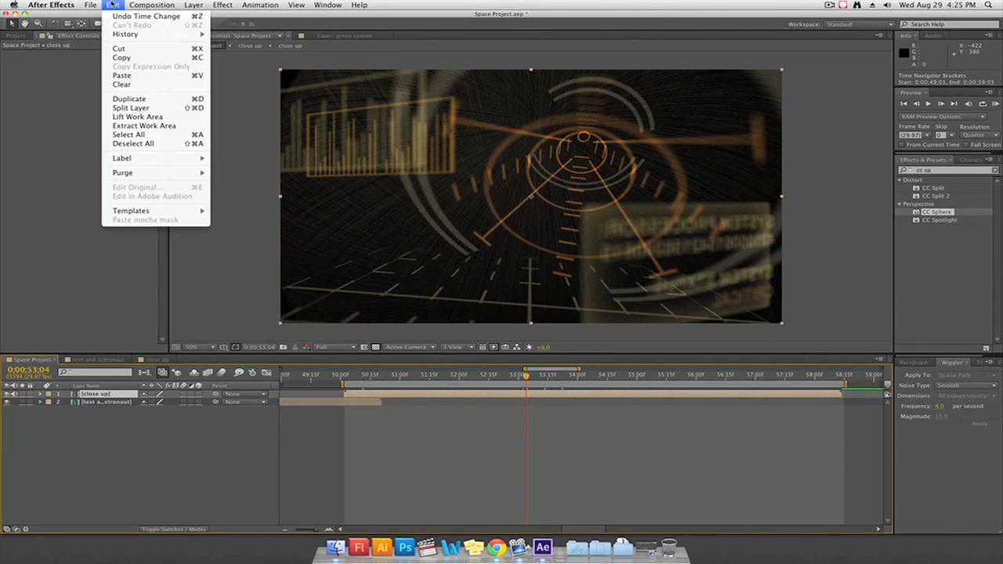
{"action": "left_click", "coordinate": [131, 107]}
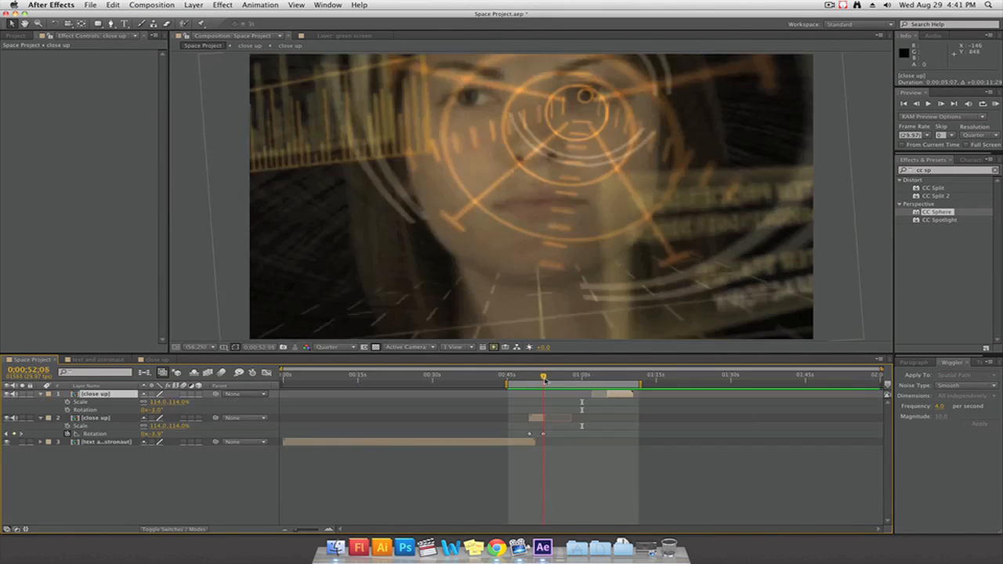
Create a 30-second 1920 × 1080 composition named particles and file it in the Comps folder
{"action": "left_click", "coordinate": [152, 5]}
{"action": "left_click", "coordinate": [177, 29]}
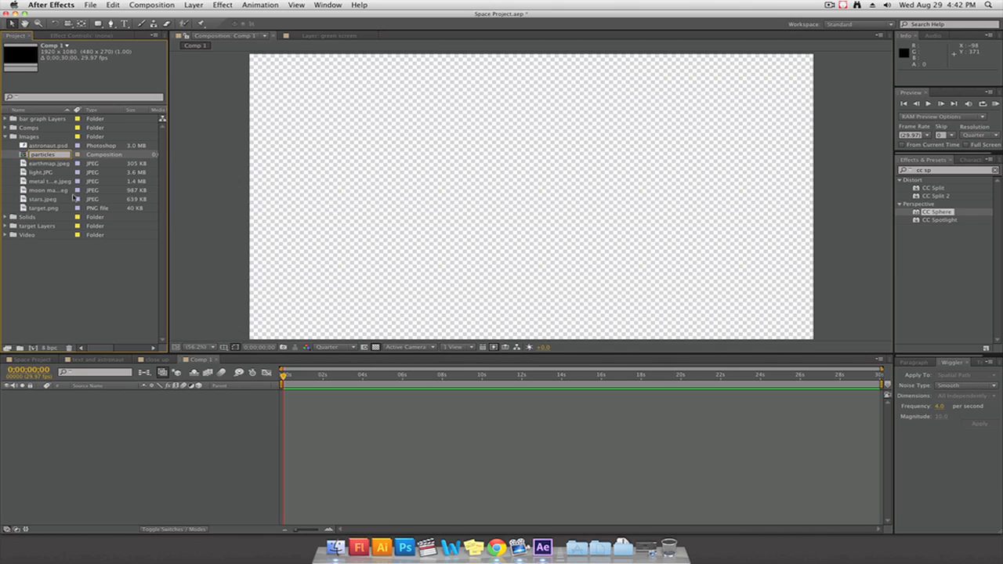
{"action": "left_click", "coordinate": [81, 282]}
{"action": "left_click_drag", "start_coordinate": [37, 193], "coordinate": [24, 127]}
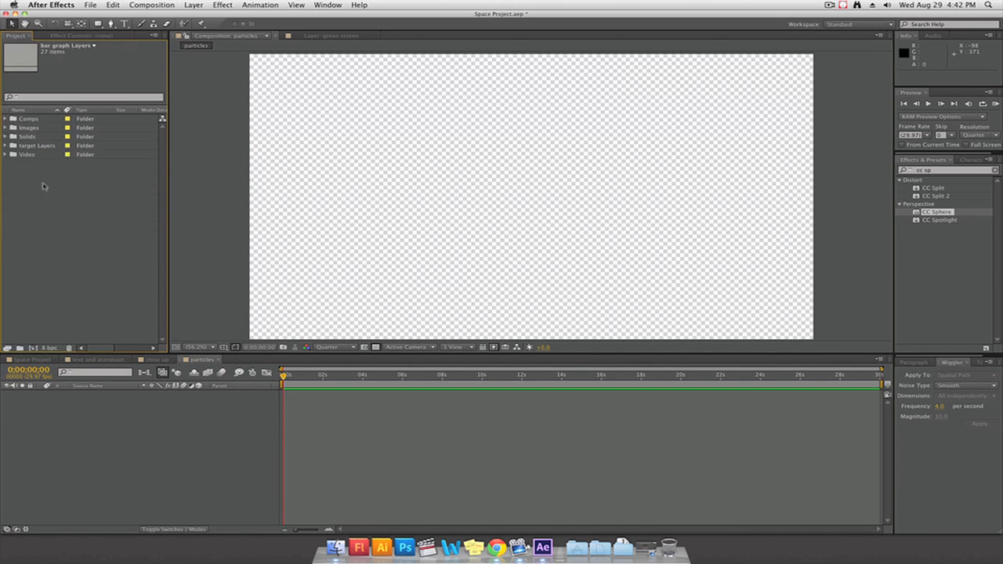
{"action": "left_click", "coordinate": [48, 192]}
{"action": "left_click", "coordinate": [227, 439]}
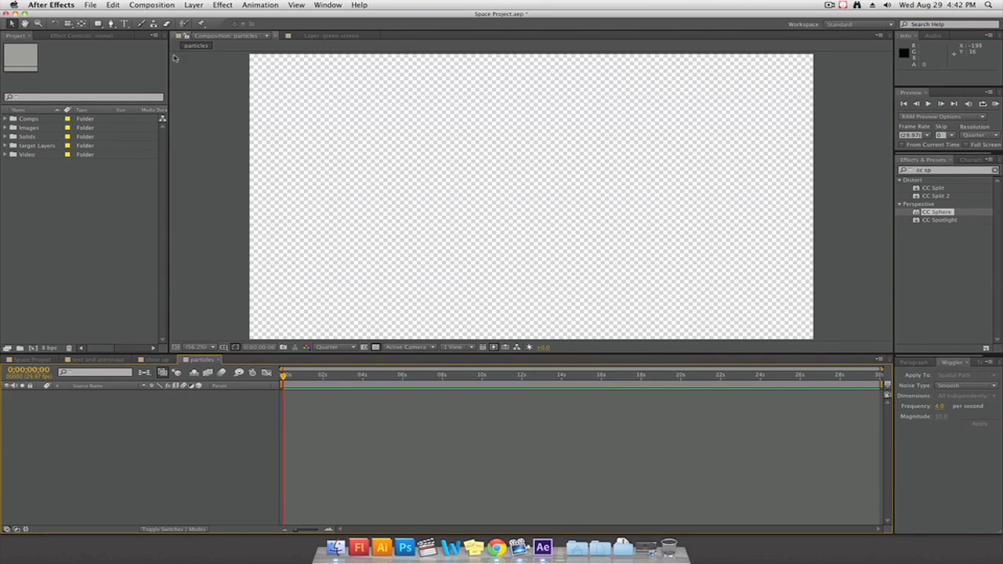
Add a black solid matching the composition size to the particles composition
{"action": "right_click", "coordinate": [94, 434]}
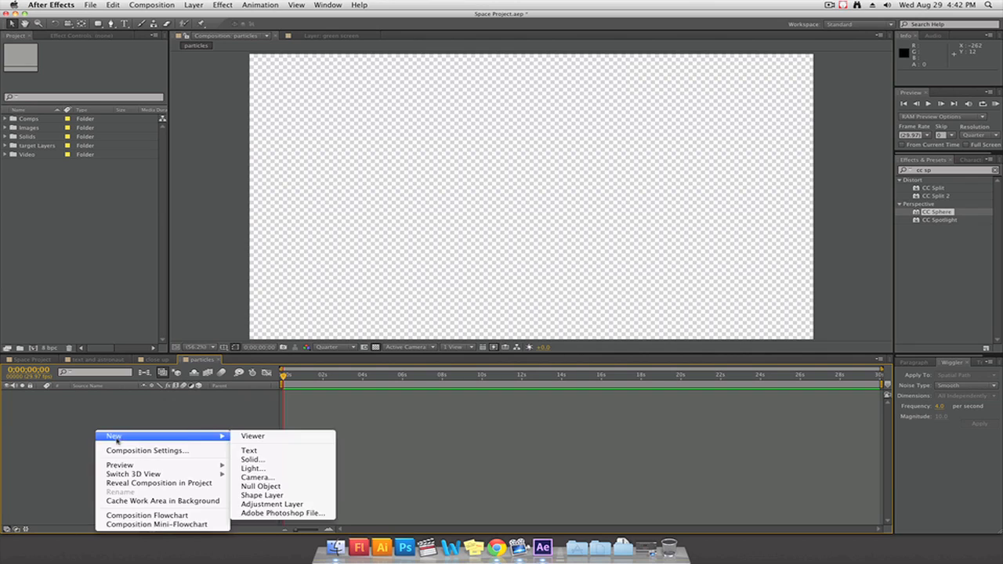
{"action": "left_click", "coordinate": [282, 460]}
{"action": "left_click", "coordinate": [498, 333]}
{"action": "left_click_drag", "start_coordinate": [572, 345], "coordinate": [507, 394]}
{"action": "left_click", "coordinate": [728, 294]}
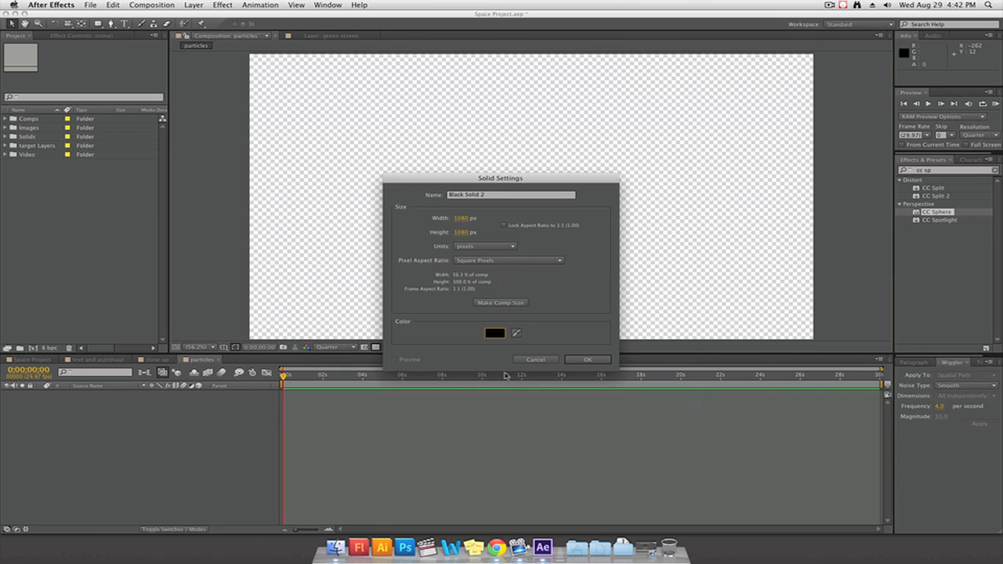
{"action": "left_click", "coordinate": [502, 303]}
{"action": "left_click", "coordinate": [498, 197]}
{"action": "key", "text": "Return"}
Add a white 1920 × 1080 px solid named particle system above the black solid
{"action": "right_click", "coordinate": [121, 431]}
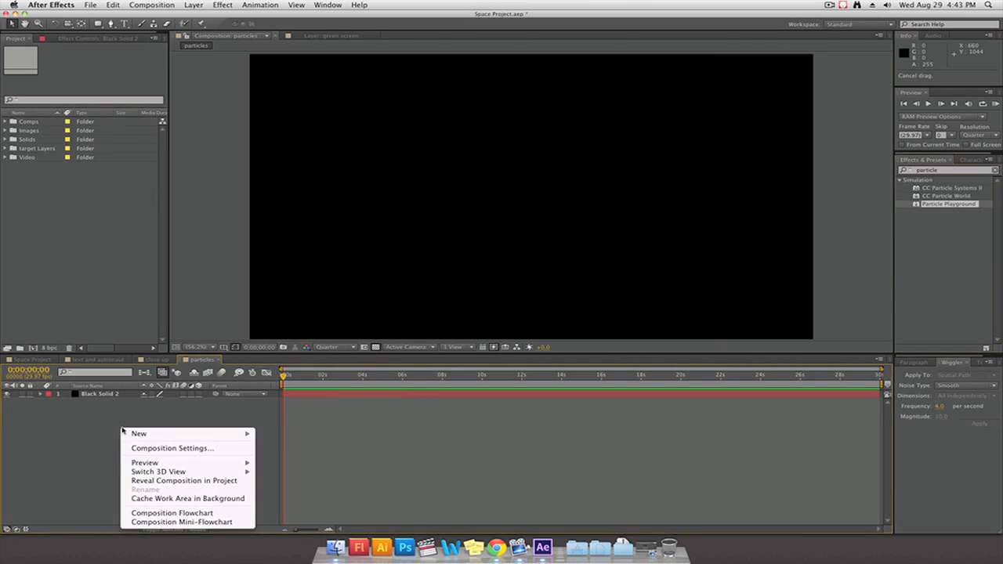
{"action": "mouse_move", "coordinate": [141, 434]}
{"action": "left_click", "coordinate": [289, 461]}
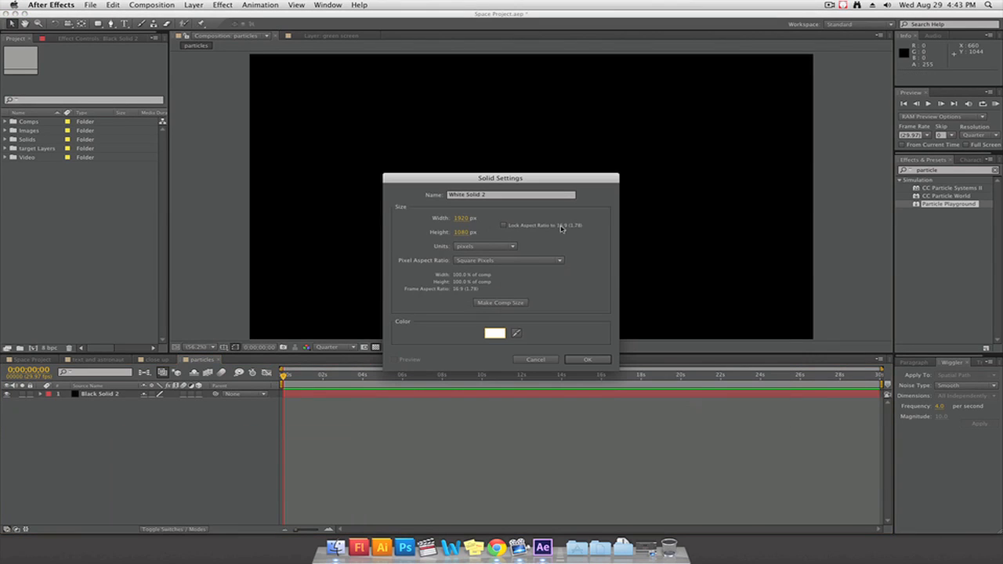
{"action": "type", "text": "particle system"}
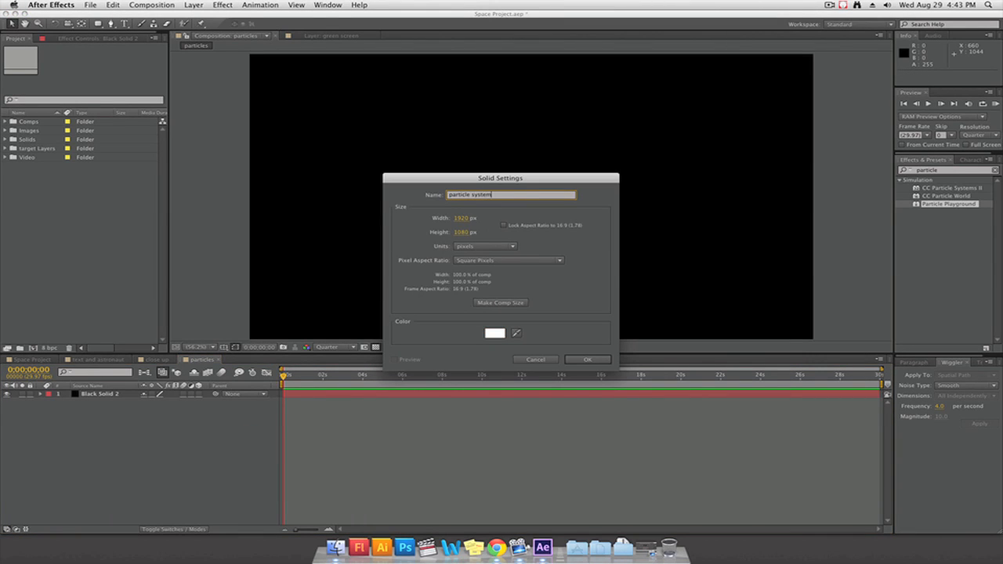
{"action": "key", "text": "BackSpace"}
{"action": "key", "text": "BackSpace"}
{"action": "key", "text": "BackSpace"}
{"action": "key", "text": "BackSpace"}
{"action": "key", "text": "BackSpace"}
{"action": "key", "text": "BackSpace"}
{"action": "key", "text": "BackSpace"}
{"action": "left_click", "coordinate": [587, 359]}
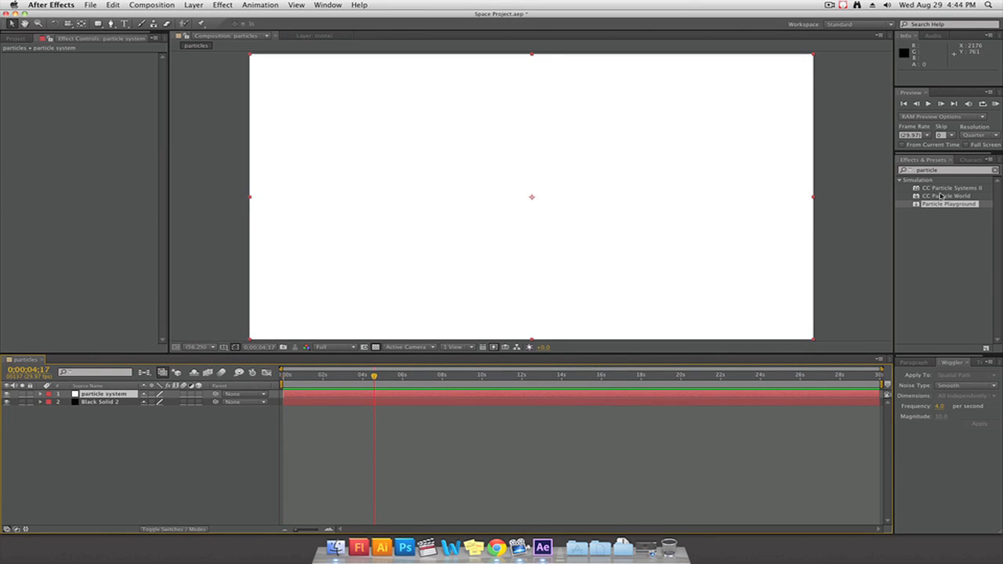
Apply CC Particle World to the particle system layer and expand its Particle settings, previewing the first few seconds of emission
{"action": "left_click", "coordinate": [944, 189]}
{"action": "left_click", "coordinate": [955, 197]}
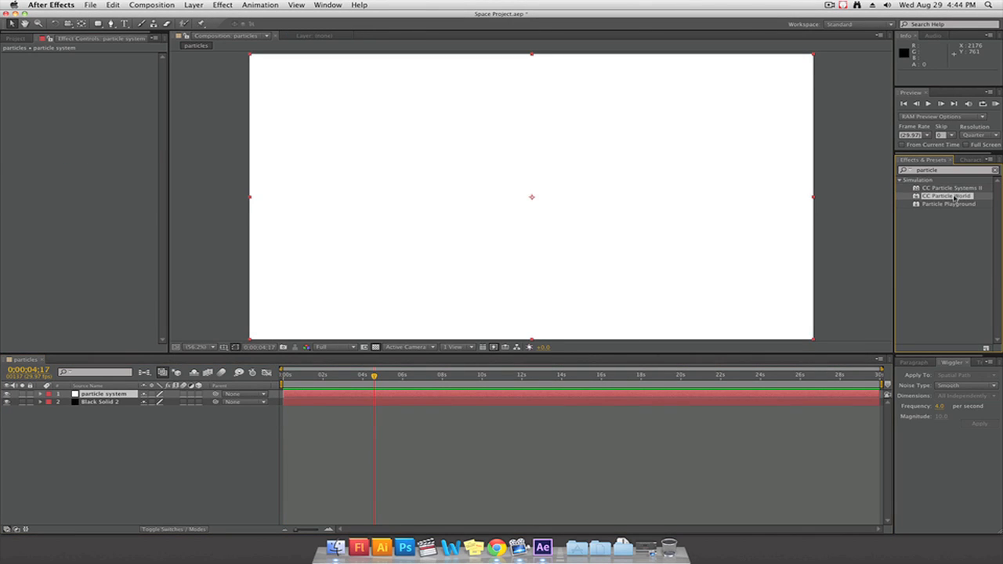
{"action": "left_click_drag", "start_coordinate": [955, 197], "coordinate": [546, 262]}
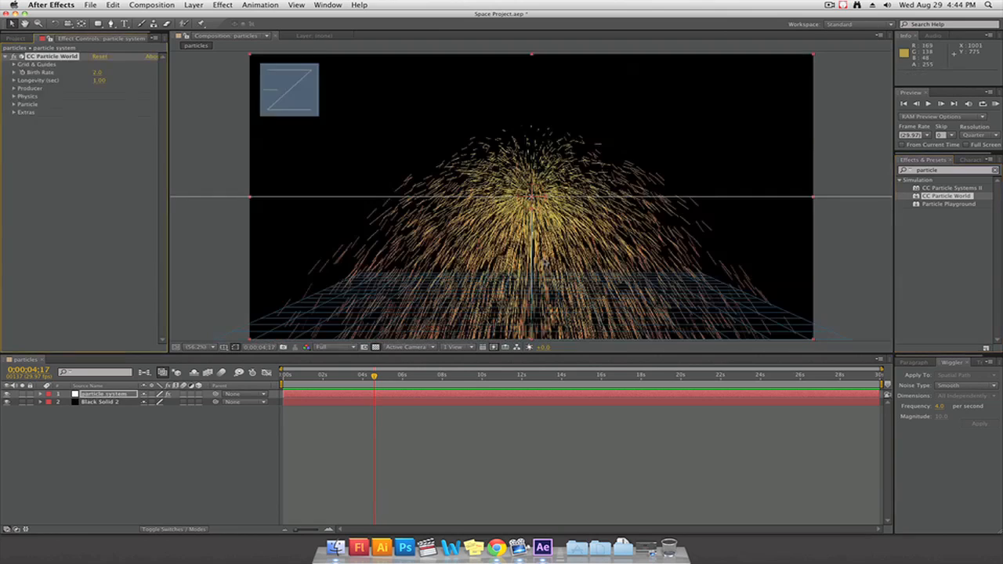
{"action": "left_click_drag", "start_coordinate": [375, 377], "coordinate": [330, 388]}
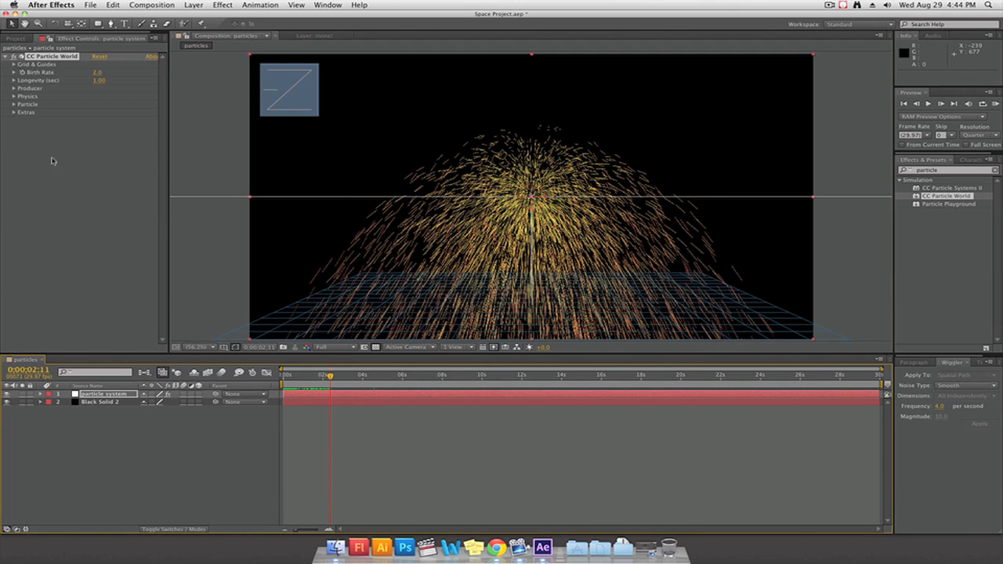
{"action": "left_click", "coordinate": [14, 105]}
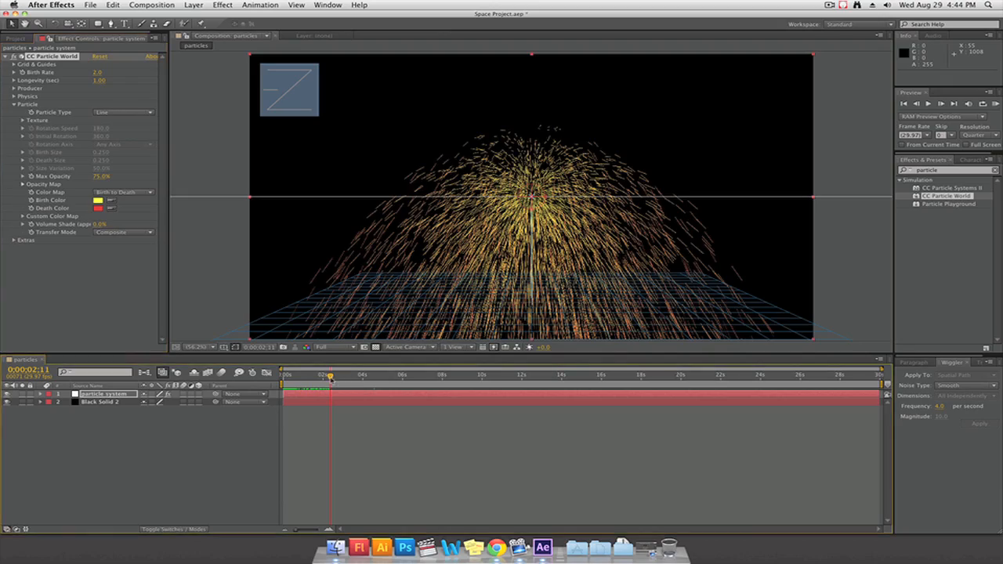
{"action": "mouse_move", "coordinate": [330, 375]}
{"action": "left_mouse_down"}
{"action": "mouse_move", "coordinate": [284, 376]}
{"action": "mouse_move", "coordinate": [346, 376]}
{"action": "left_mouse_up"}
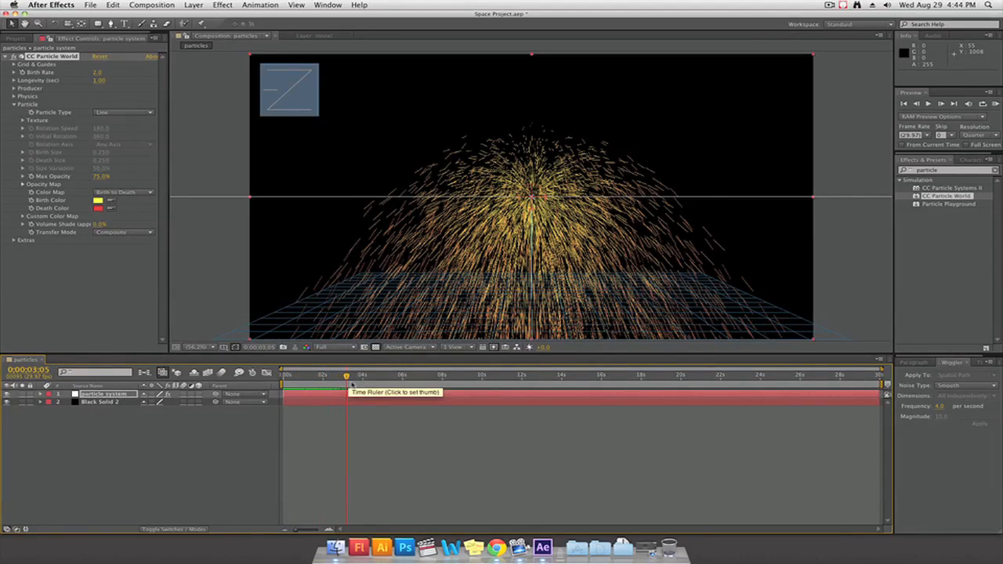
Examine the particle system from an orbited Custom View 1, try it as a 3D layer and undo that switch
{"action": "left_click", "coordinate": [429, 348]}
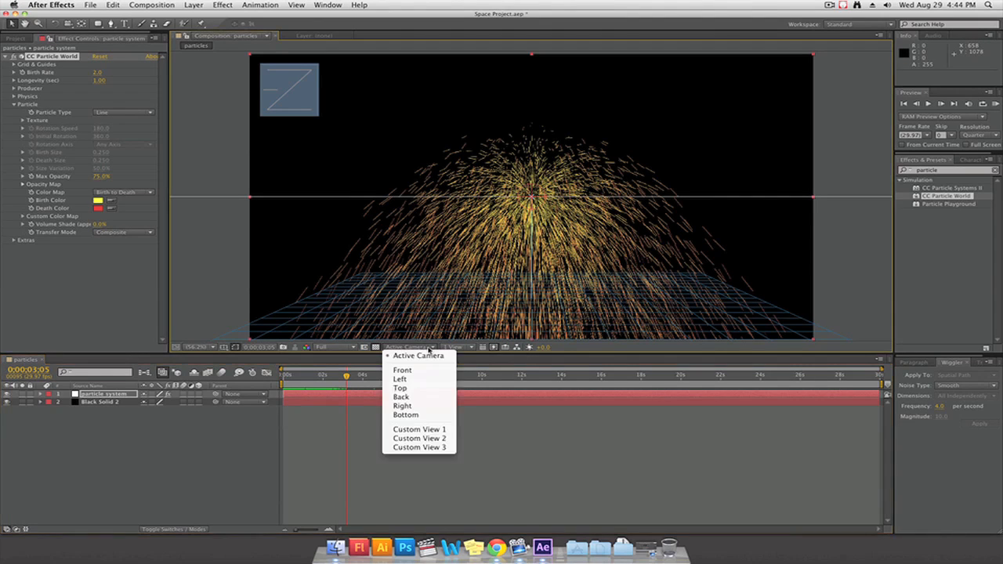
{"action": "left_click", "coordinate": [429, 428]}
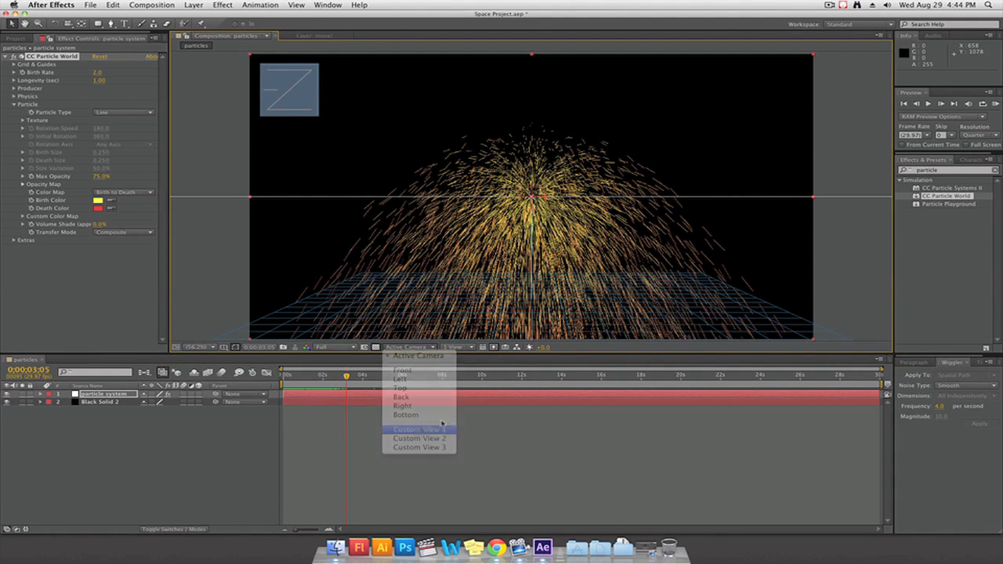
{"action": "left_click", "coordinate": [68, 25]}
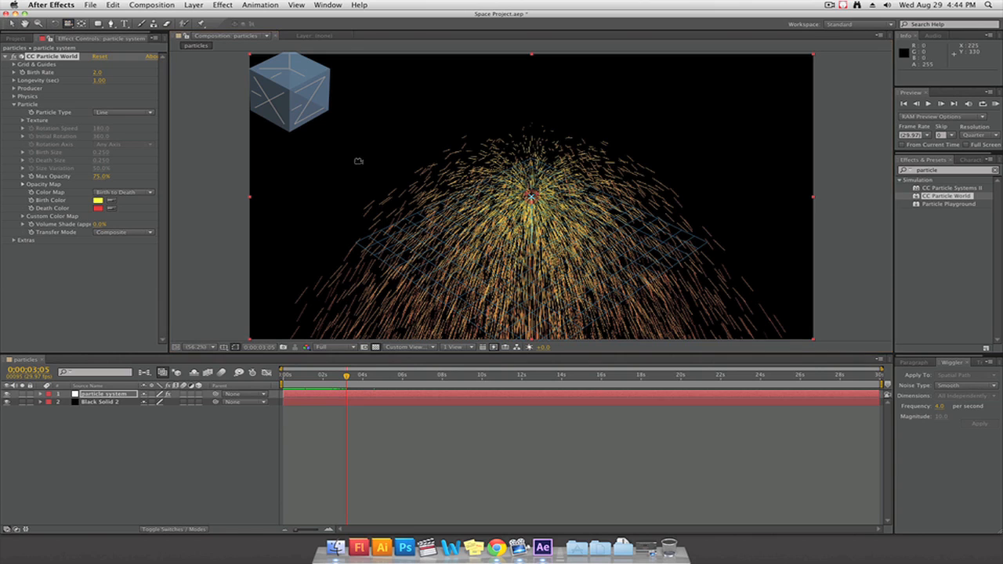
{"action": "left_click_drag", "start_coordinate": [478, 210], "coordinate": [509, 210]}
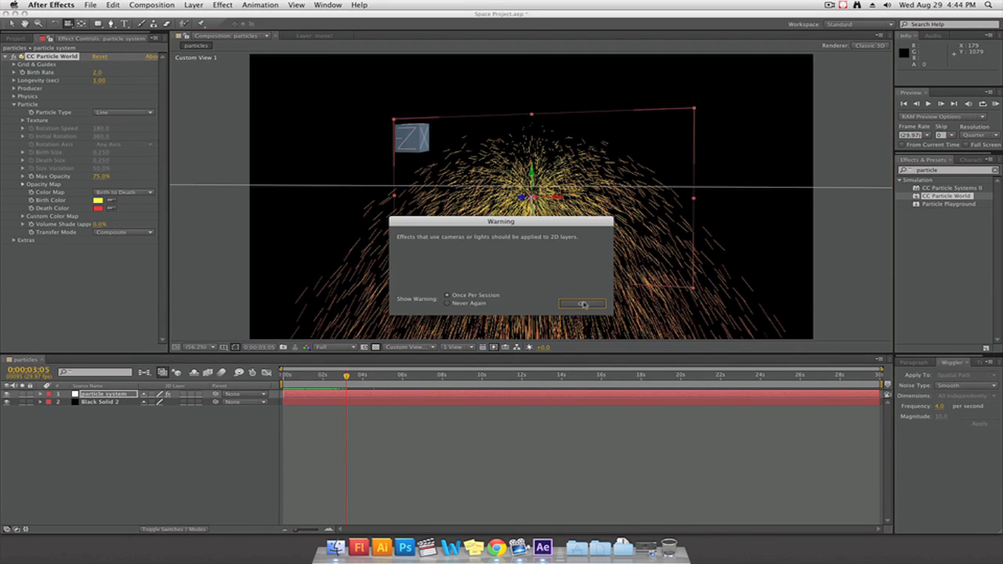
{"action": "left_click", "coordinate": [584, 305]}
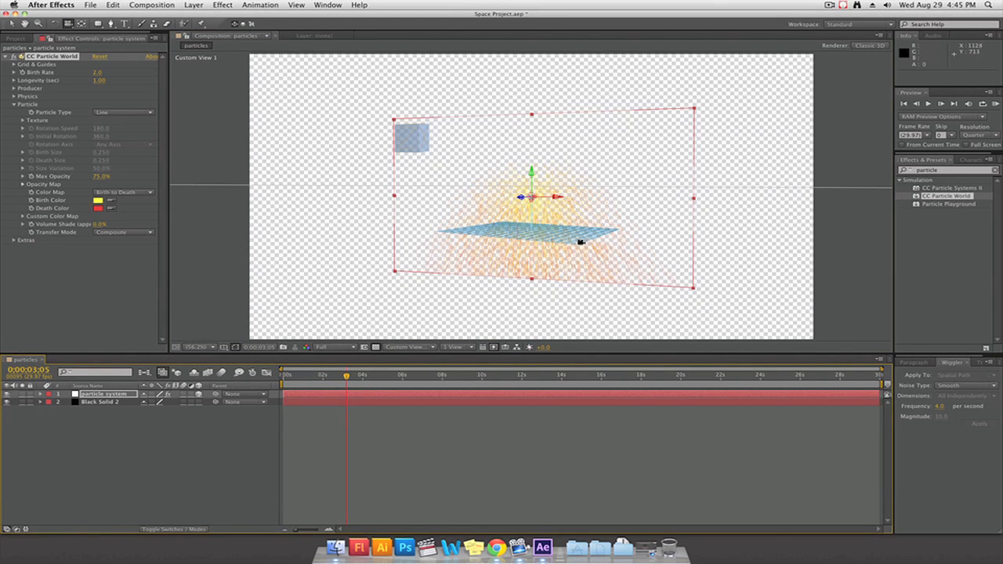
{"action": "left_click_drag", "start_coordinate": [581, 242], "coordinate": [332, 411]}
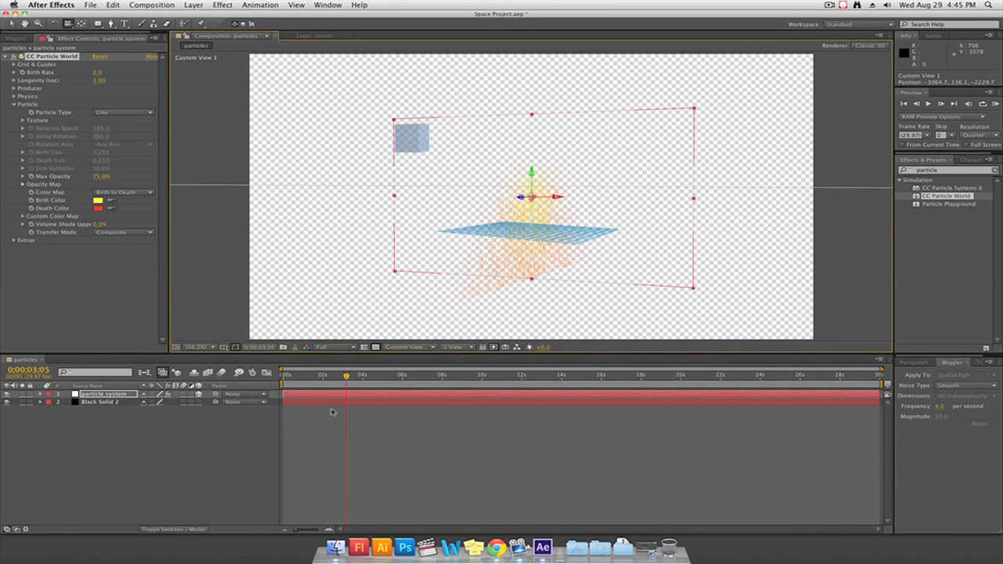
{"action": "key", "text": "super+z"}
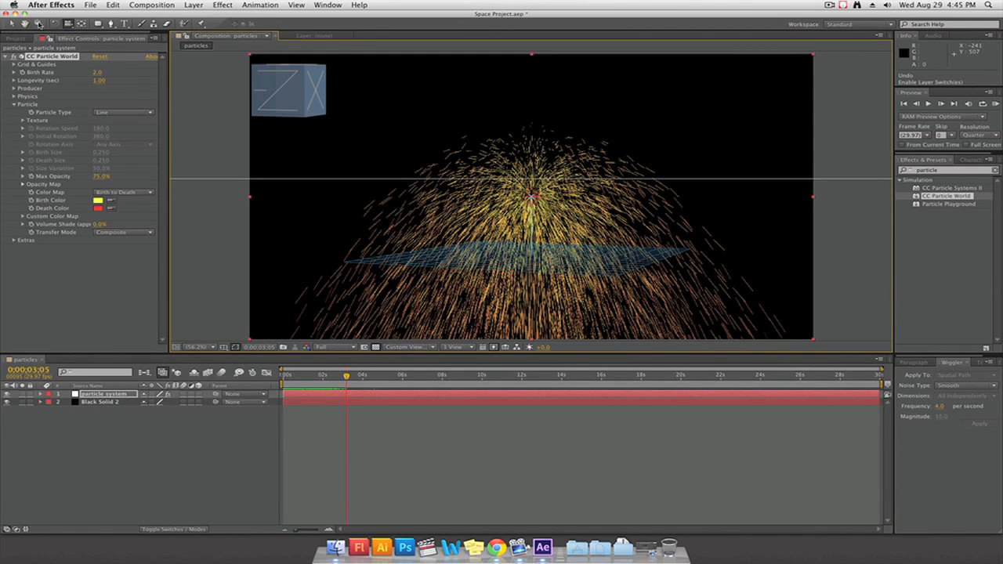
{"action": "left_click", "coordinate": [488, 465]}
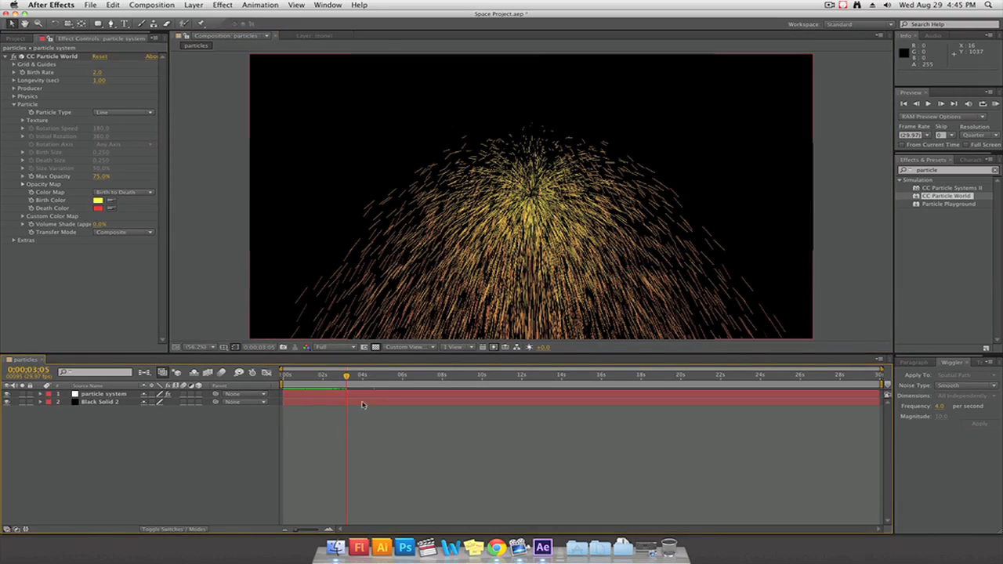
Try the Star and Shaded Sphere particle types near the start of the timeline, and settle on Faded Sphere
{"action": "left_click_drag", "start_coordinate": [346, 377], "coordinate": [290, 377]}
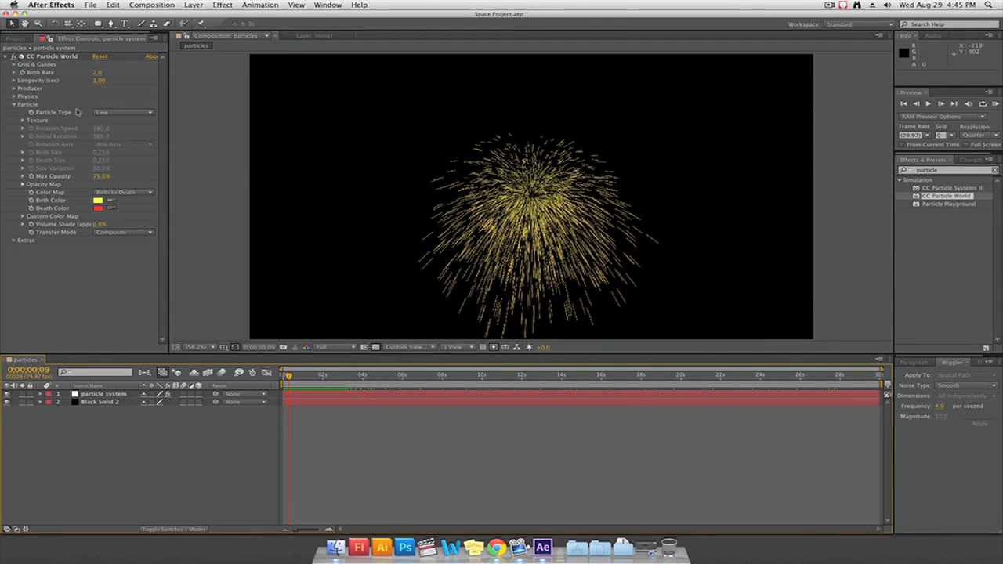
{"action": "left_click", "coordinate": [116, 114]}
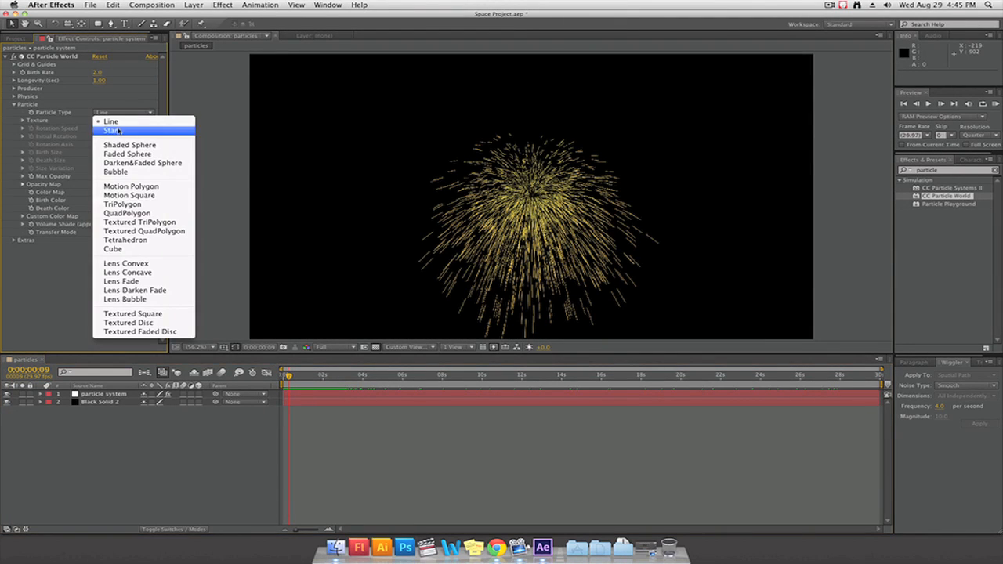
{"action": "left_click", "coordinate": [118, 130]}
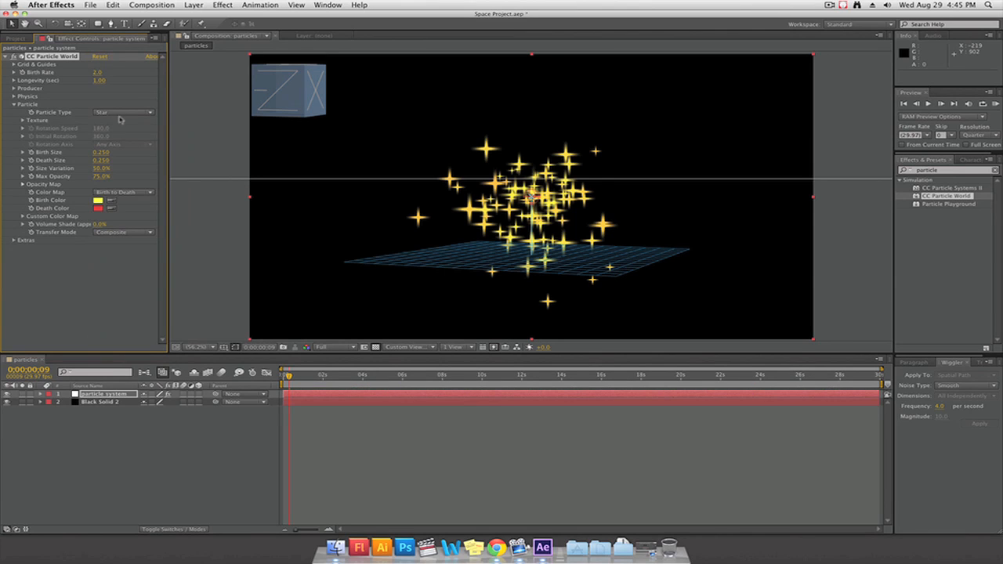
{"action": "left_click", "coordinate": [121, 114]}
{"action": "left_click", "coordinate": [130, 144]}
{"action": "left_click", "coordinate": [123, 113]}
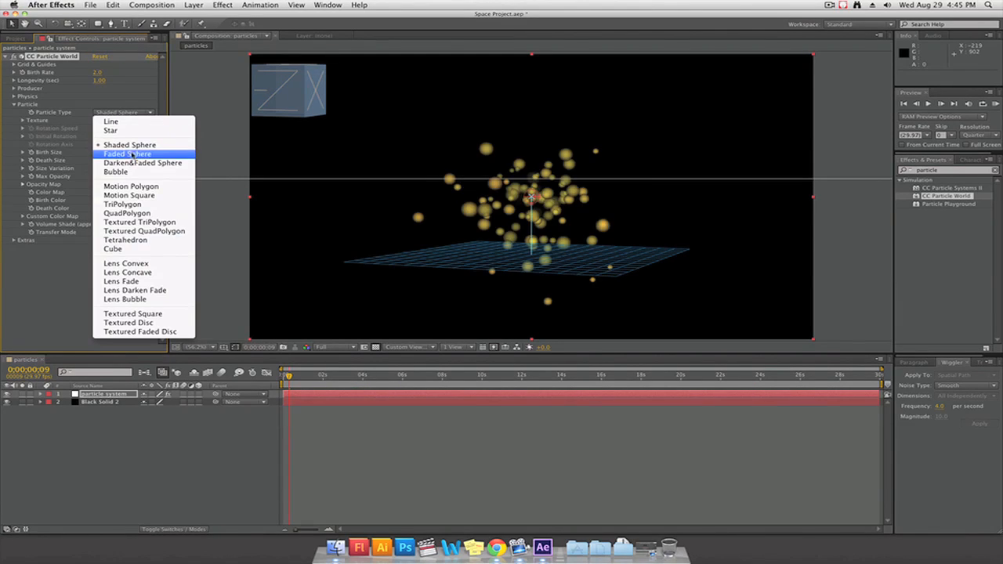
{"action": "left_click", "coordinate": [132, 155]}
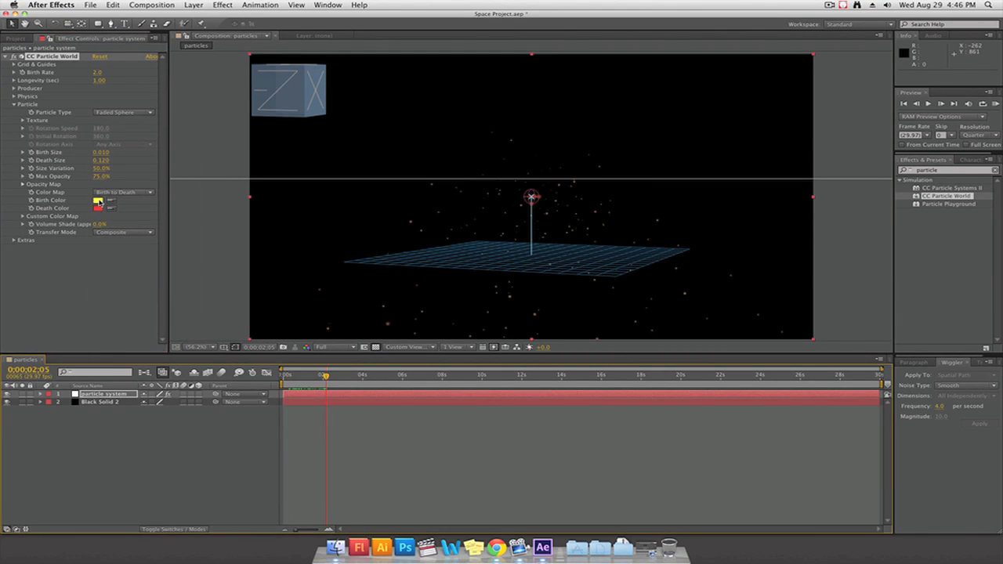
Set the particles' death color to white and their gravity to 0 in the Physics settings
{"action": "left_click", "coordinate": [98, 208]}
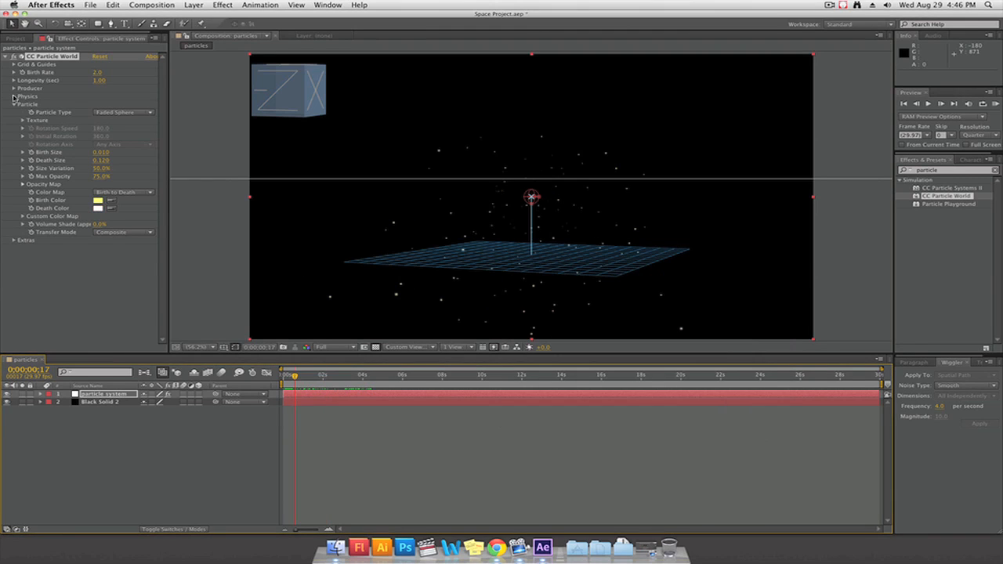
{"action": "left_click", "coordinate": [14, 96]}
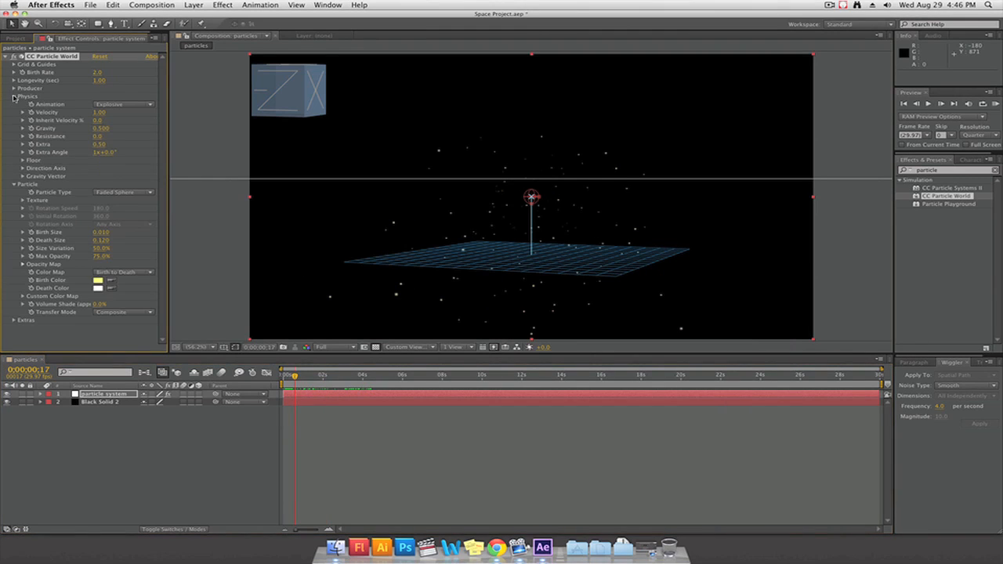
{"action": "left_click", "coordinate": [104, 130]}
{"action": "key", "text": "Return"}
Shift the particle system layer 0;00;01;26 earlier so that it starts before the composition does
{"action": "left_click_drag", "start_coordinate": [295, 377], "coordinate": [382, 377]}
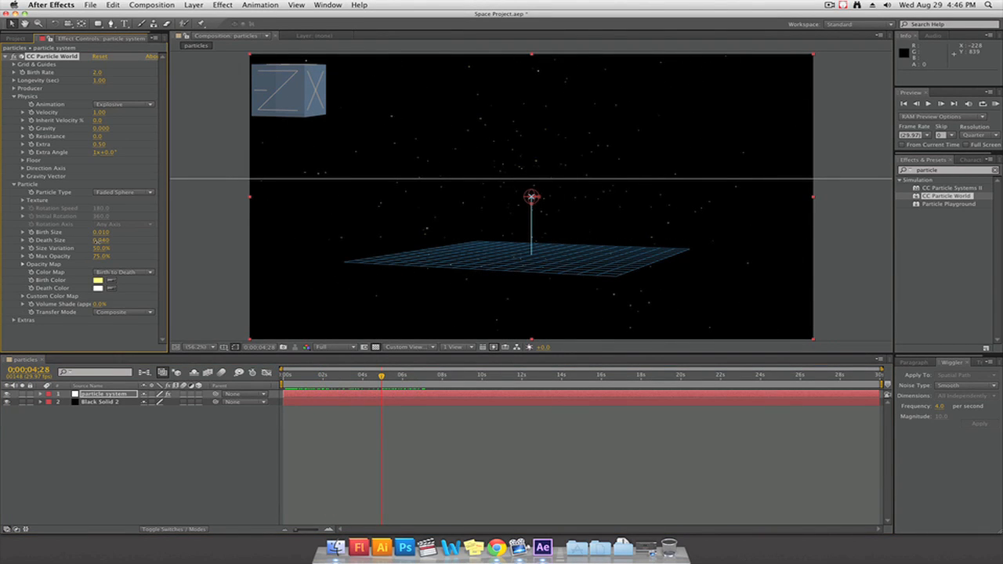
{"action": "left_click_drag", "start_coordinate": [381, 377], "coordinate": [320, 397]}
{"action": "left_click", "coordinate": [349, 395]}
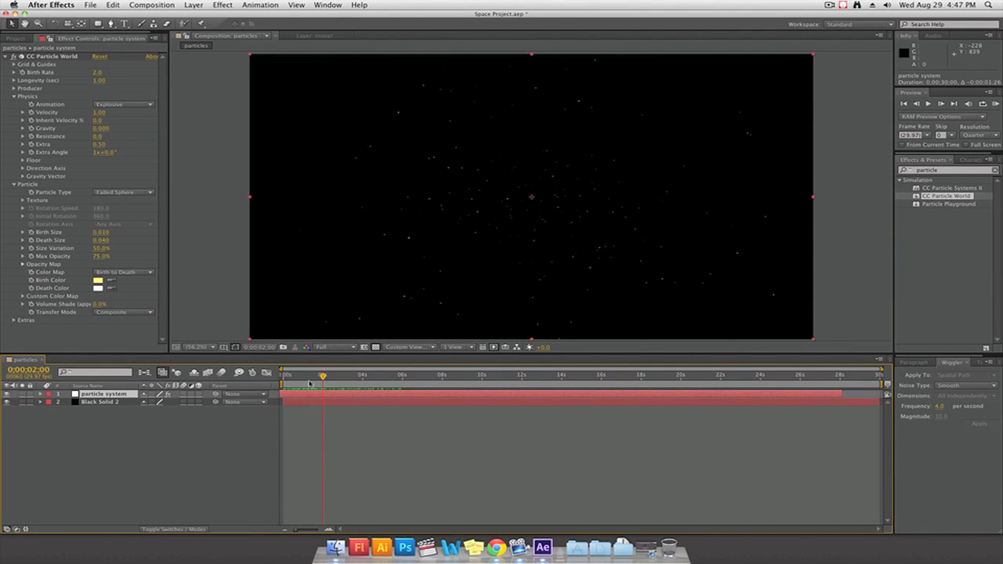
{"action": "mouse_move", "coordinate": [322, 379]}
{"action": "left_mouse_down"}
{"action": "mouse_move", "coordinate": [276, 375]}
{"action": "mouse_move", "coordinate": [323, 378]}
{"action": "left_mouse_up"}
Widen the particle producer to Radius X 0.765 and Radius Y 0.475, and scrub the timeline to check the spread
{"action": "left_click", "coordinate": [14, 88]}
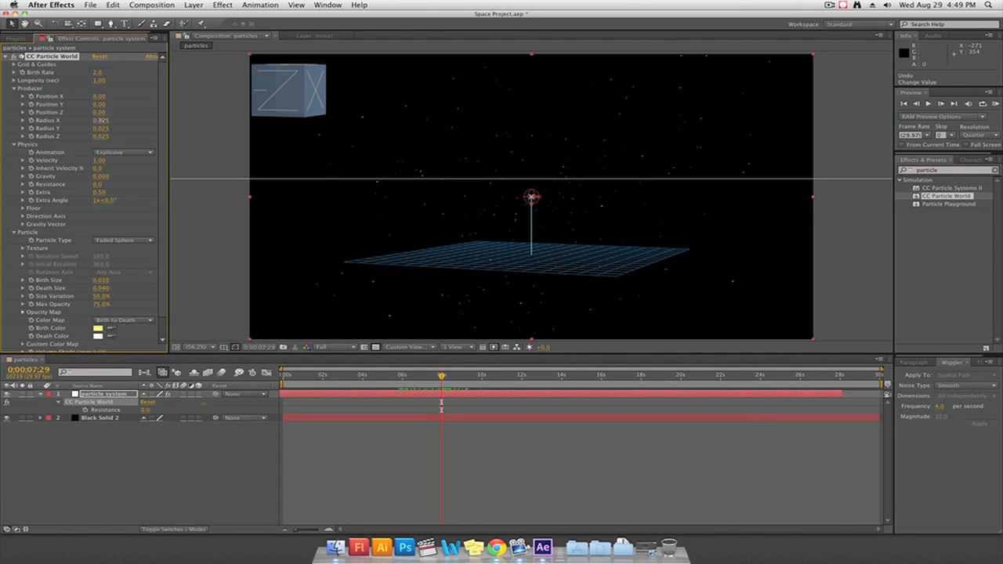
{"action": "left_click_drag", "start_coordinate": [101, 120], "coordinate": [123, 129]}
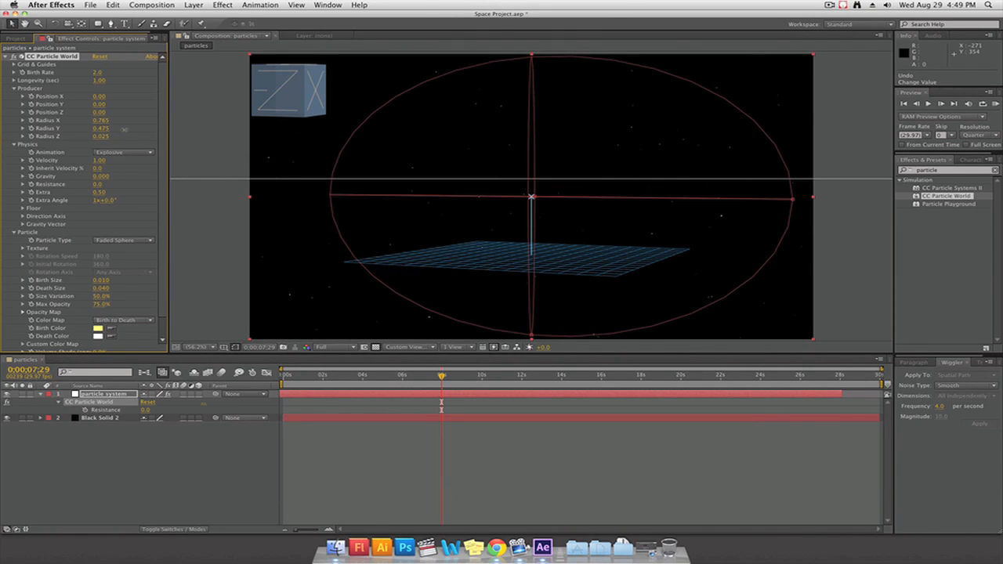
{"action": "left_click_drag", "start_coordinate": [442, 377], "coordinate": [432, 398]}
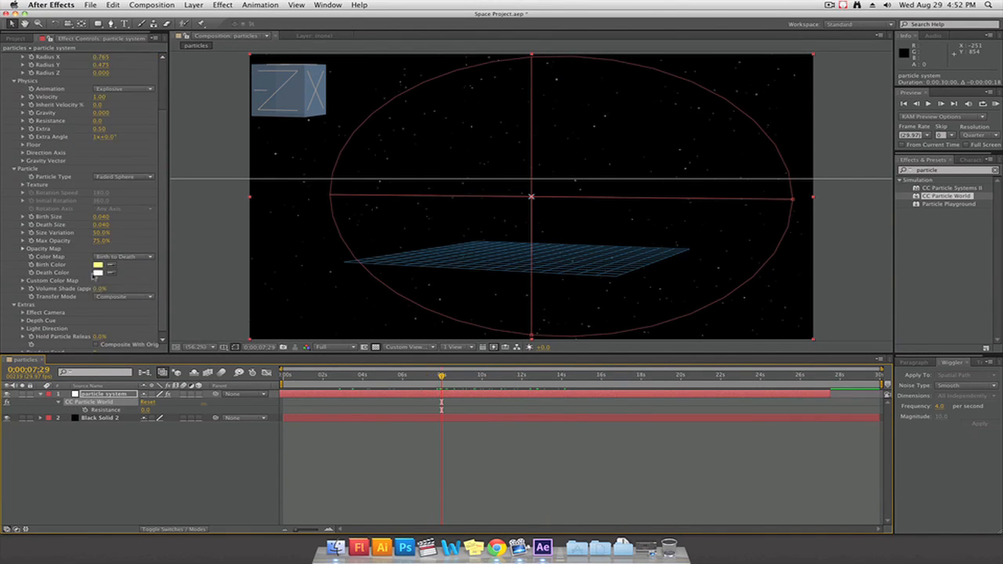
Keyframe Hold Particle Release to 100% at 0;00;05;28, ahead of its 0% keyframe, and scrub through the release
{"action": "scroll", "coordinate": [95, 307], "scroll_direction": "down", "scroll_amount": 1}
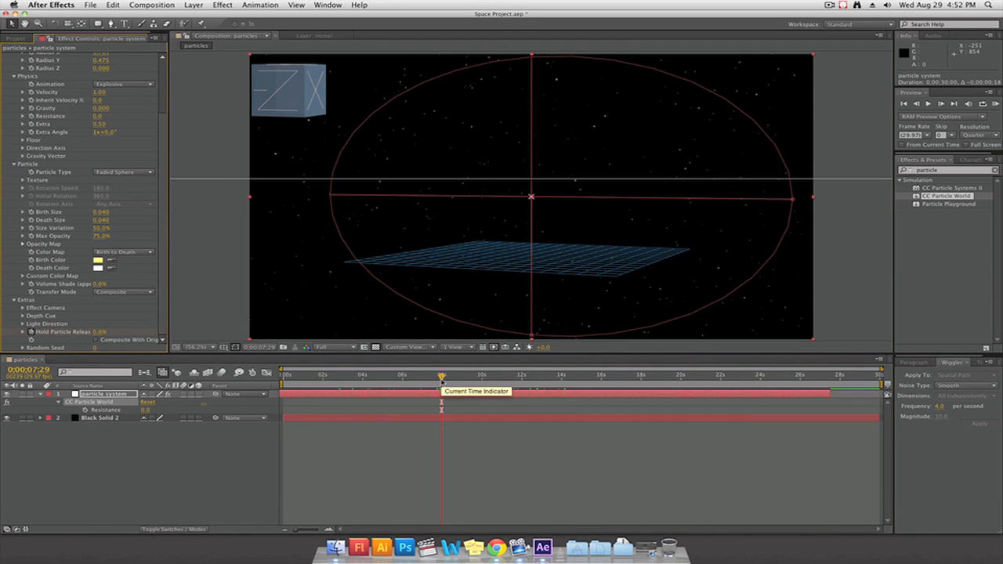
{"action": "key", "text": "u"}
{"action": "left_click_drag", "start_coordinate": [442, 379], "coordinate": [401, 378]}
{"action": "left_click_drag", "start_coordinate": [103, 332], "coordinate": [184, 336]}
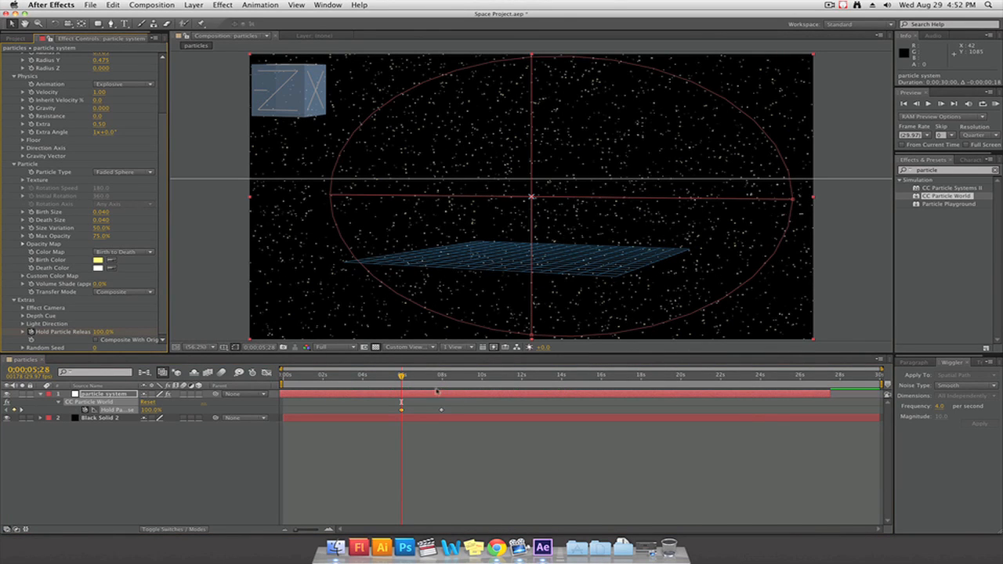
{"action": "left_click_drag", "start_coordinate": [401, 377], "coordinate": [341, 376]}
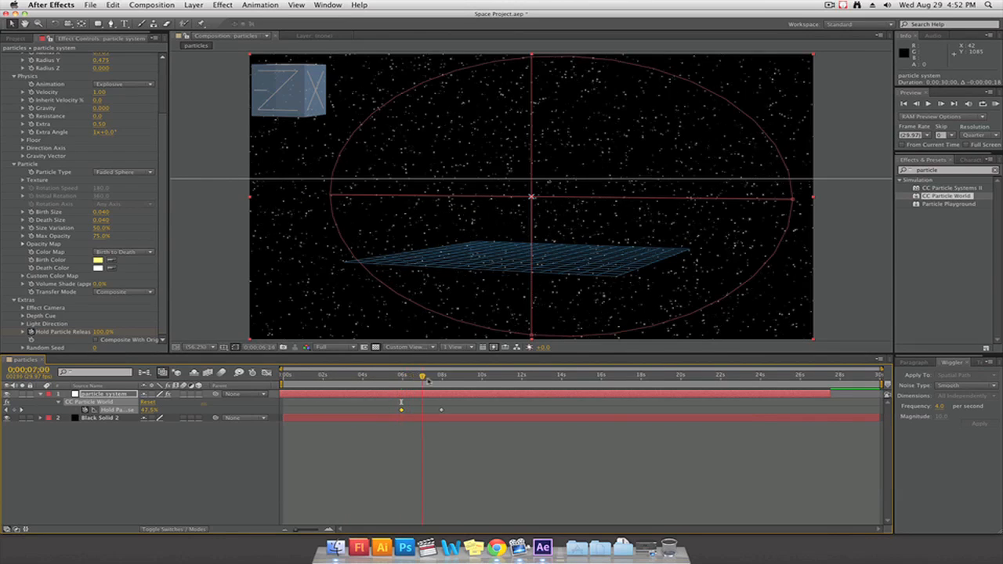
{"action": "left_click_drag", "start_coordinate": [428, 381], "coordinate": [468, 382]}
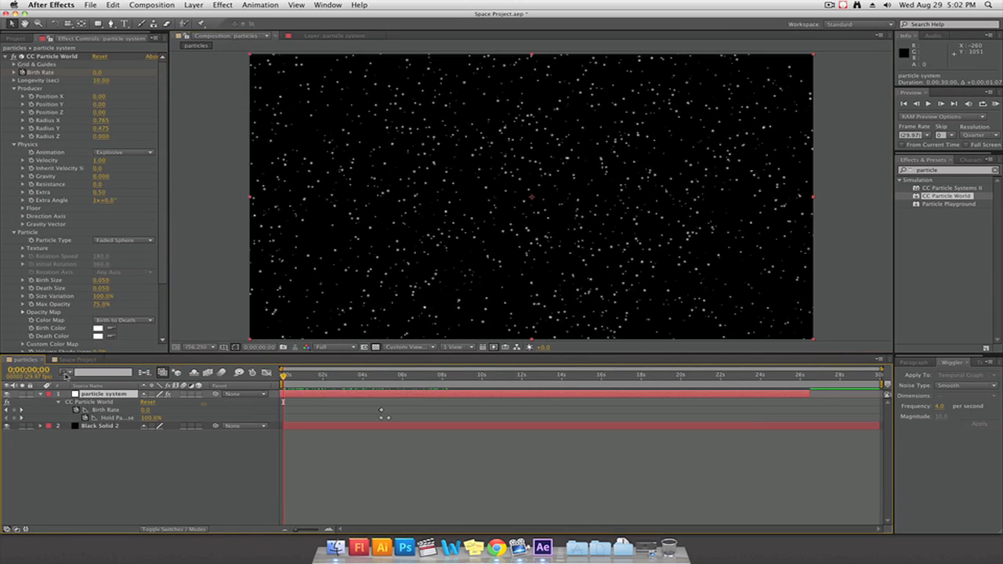
Add an adjustment layer above the particle system in the particles composition
{"action": "left_click", "coordinate": [217, 494]}
{"action": "right_click", "coordinate": [161, 474]}
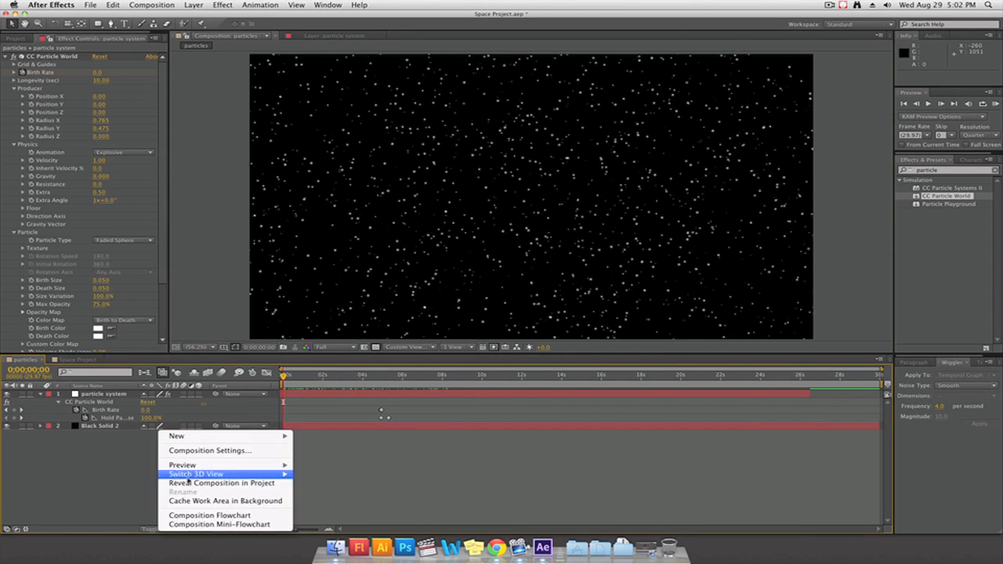
{"action": "mouse_move", "coordinate": [180, 432]}
{"action": "left_click", "coordinate": [345, 506]}
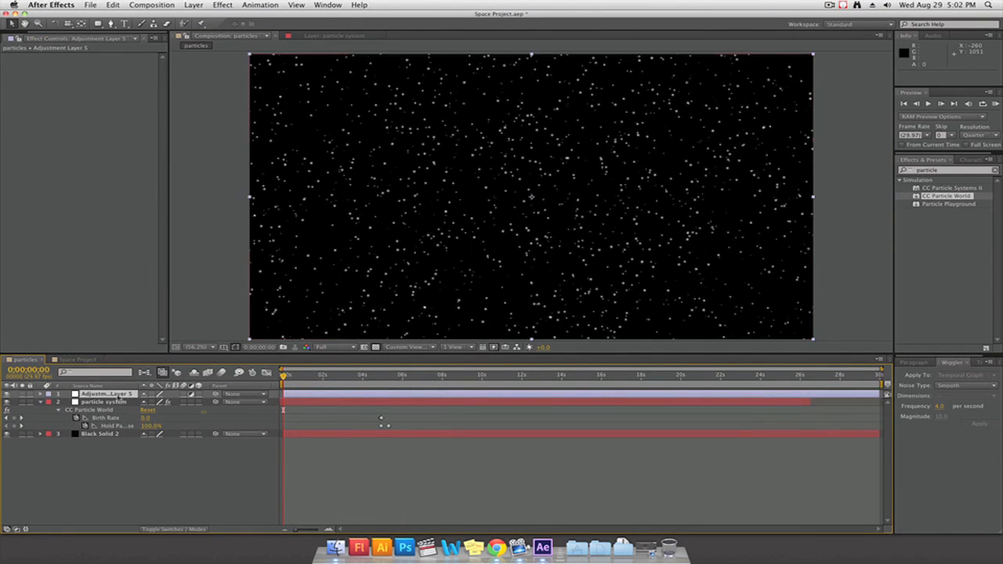
Apply the Add Grain effect to the adjustment layer, undo the last value change, and compare the look with the Space Project composition
{"action": "left_click", "coordinate": [222, 5]}
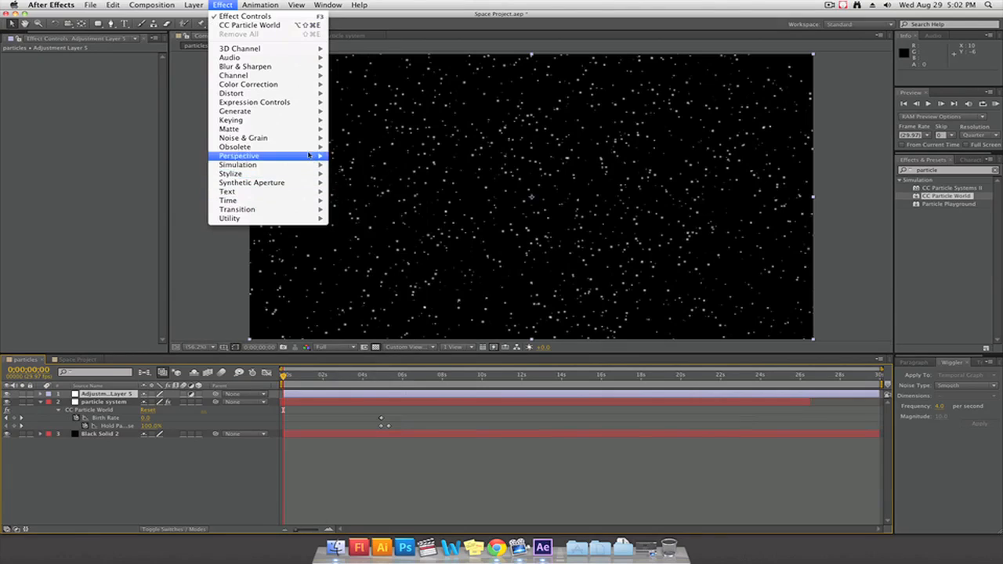
{"action": "mouse_move", "coordinate": [293, 139]}
{"action": "left_click", "coordinate": [372, 146]}
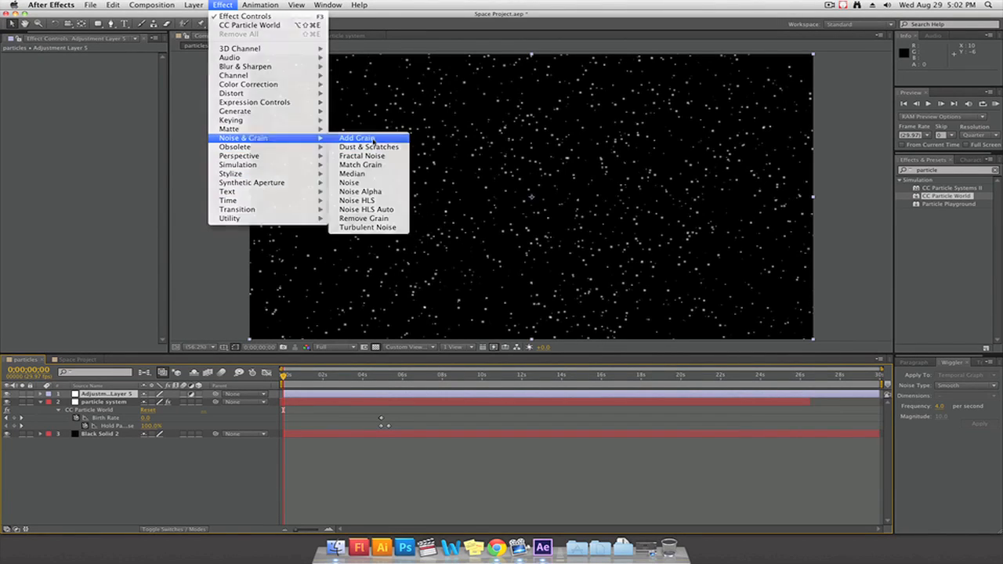
{"action": "key", "text": "super+z"}
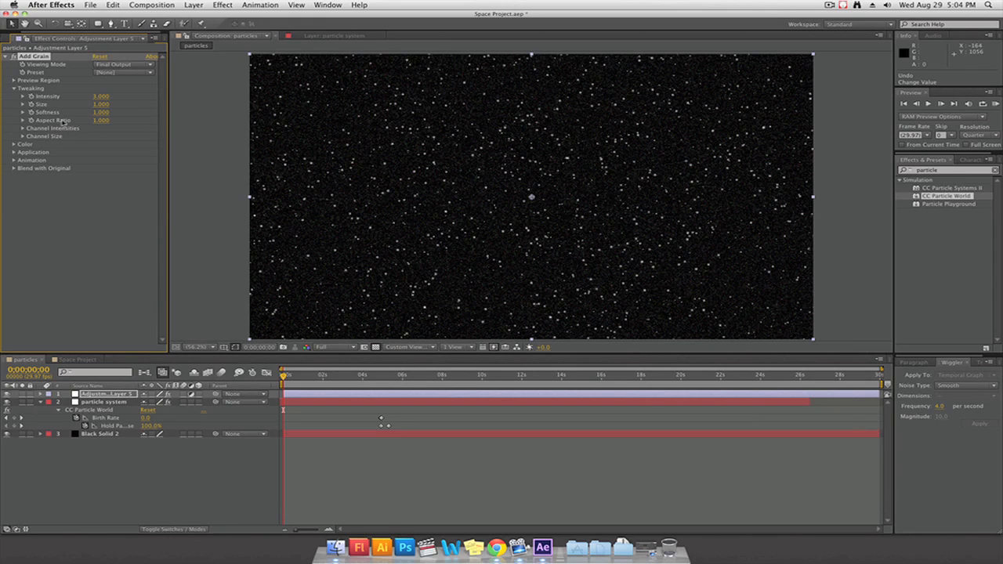
{"action": "left_click", "coordinate": [73, 359]}
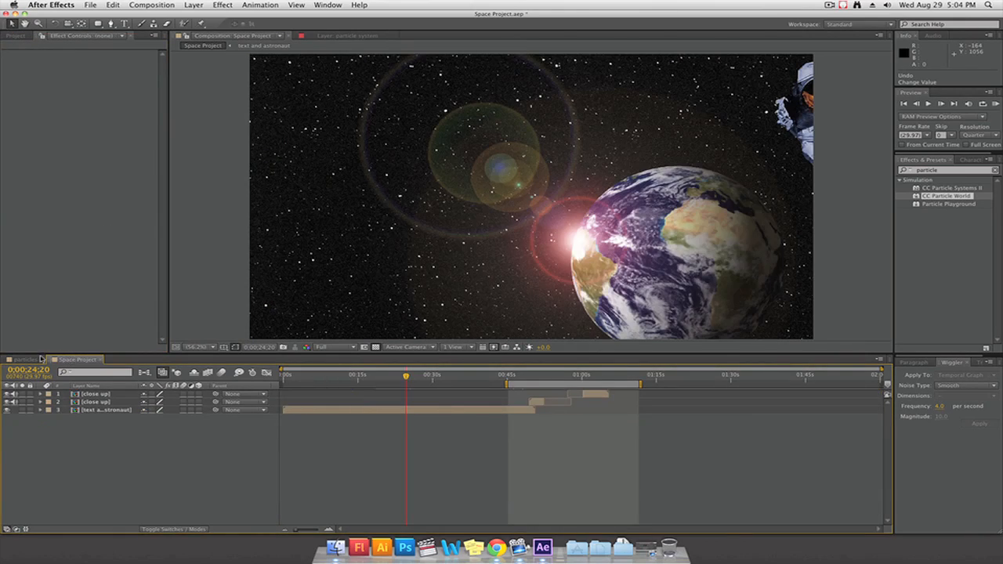
{"action": "left_click", "coordinate": [39, 359]}
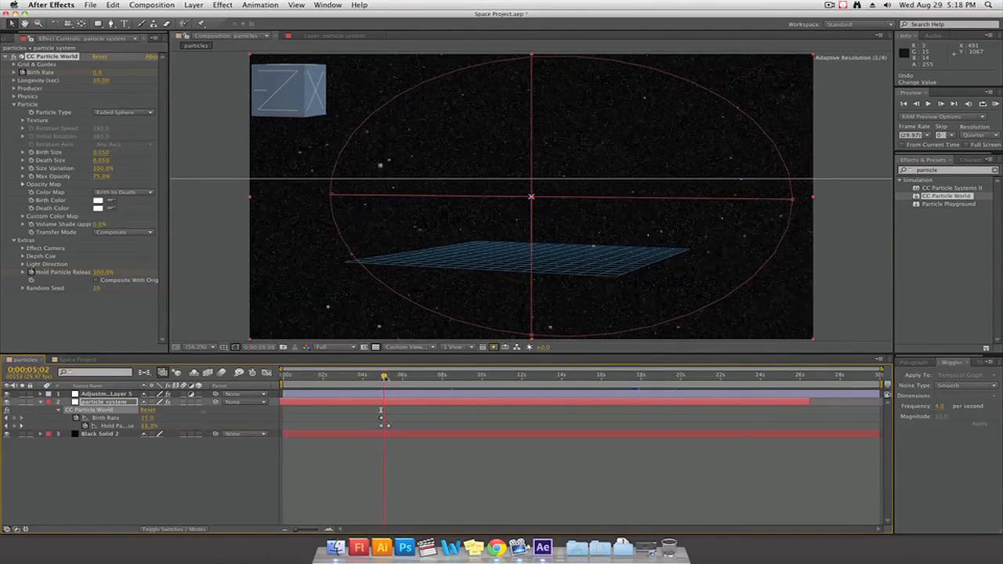
Keyframe the Particle Type as Faded Sphere at 0;00;04;29 and Line at 0;00;05;12, and scrub across the change
{"action": "left_click_drag", "start_coordinate": [384, 378], "coordinate": [383, 378]}
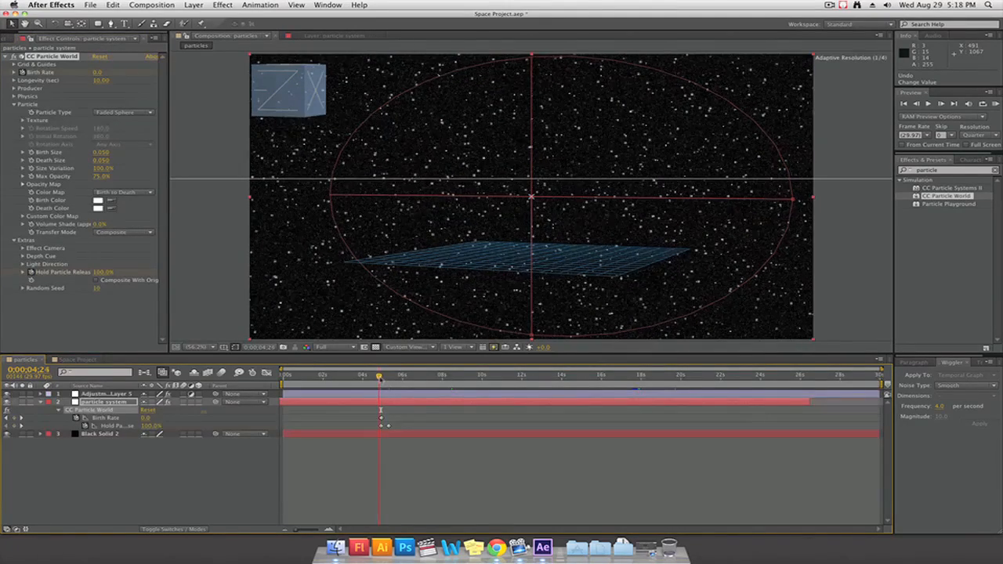
{"action": "left_click_drag", "start_coordinate": [382, 378], "coordinate": [382, 377]}
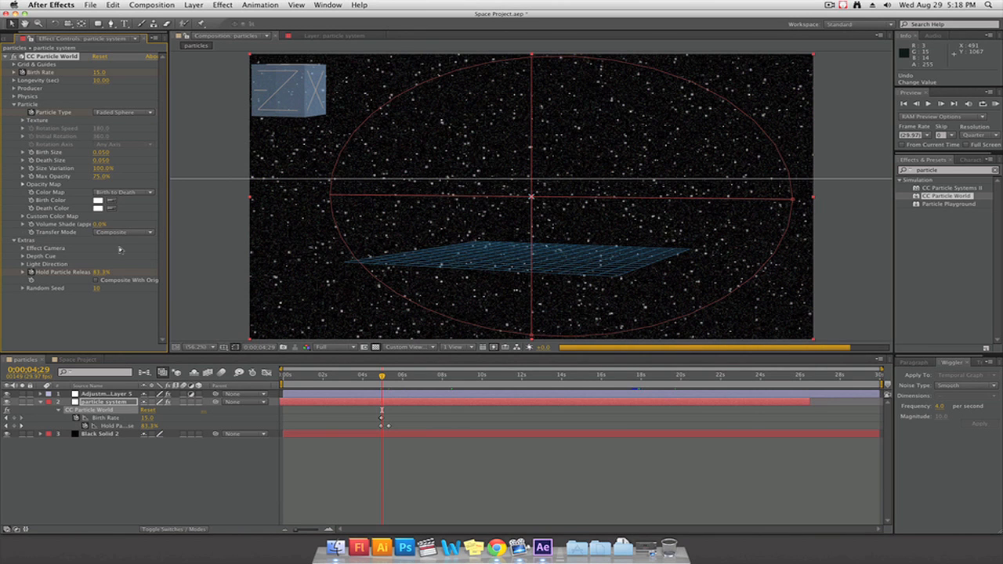
{"action": "key", "text": "u"}
{"action": "key", "text": "u"}
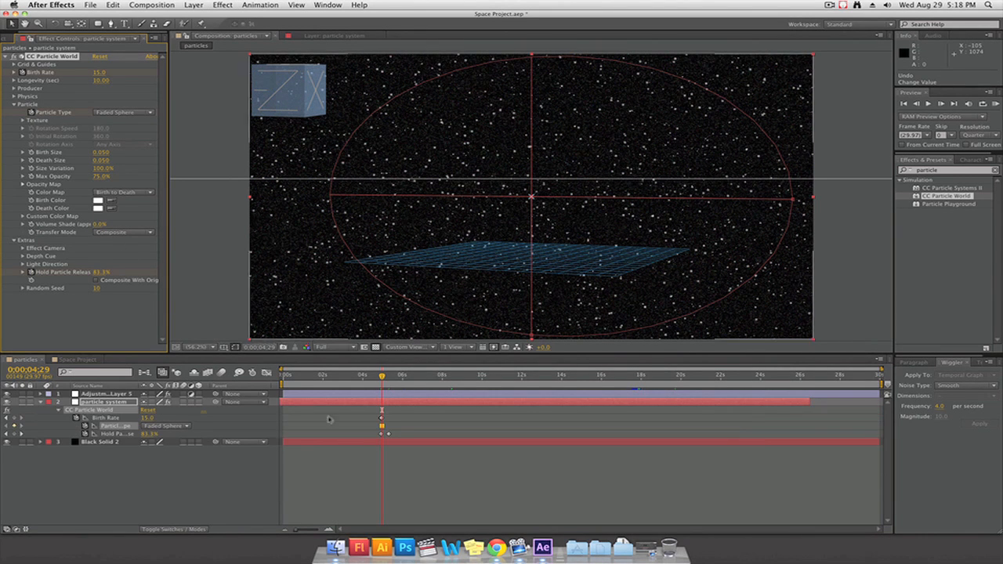
{"action": "left_click_drag", "start_coordinate": [382, 377], "coordinate": [391, 376]}
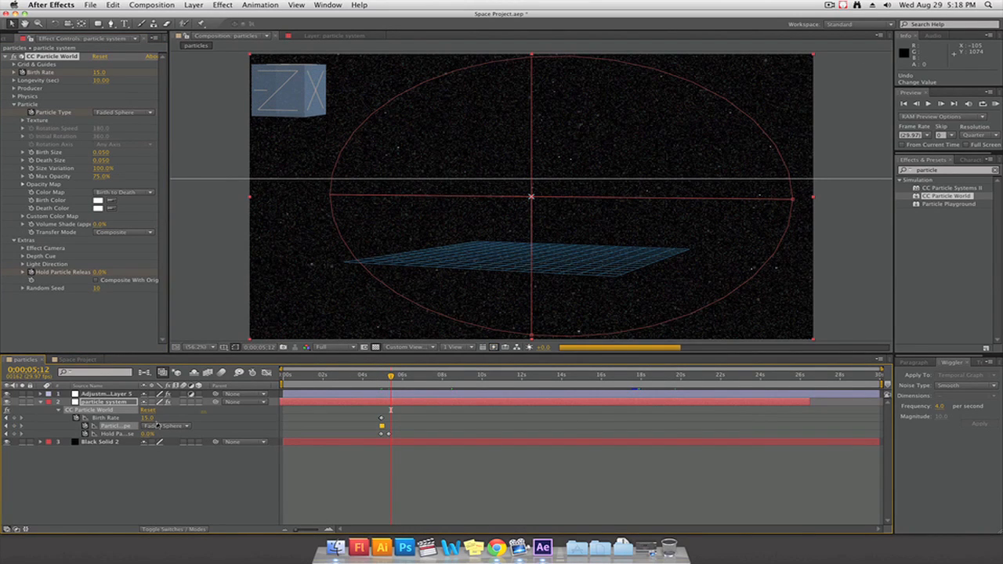
{"action": "left_click", "coordinate": [129, 114]}
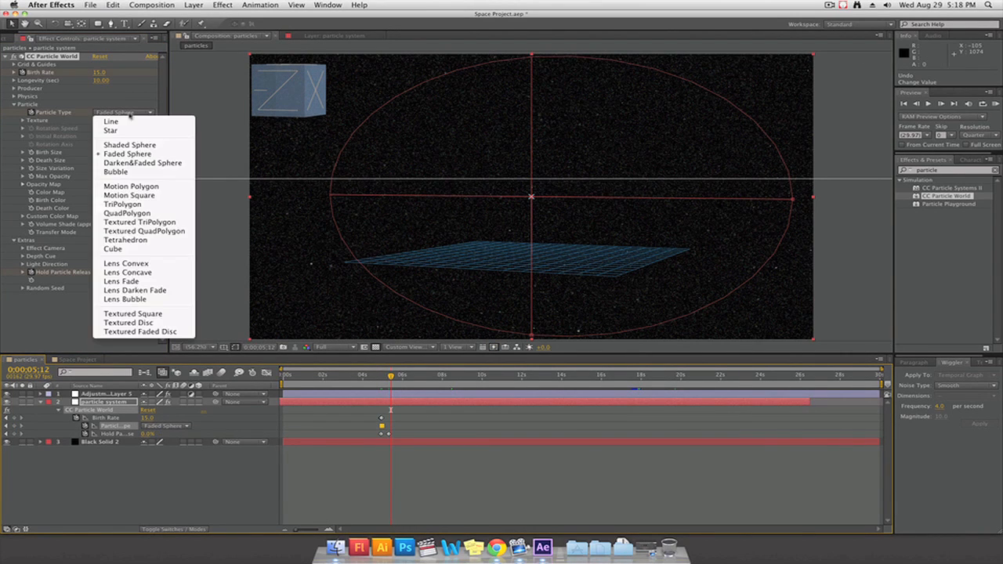
{"action": "left_click", "coordinate": [131, 122]}
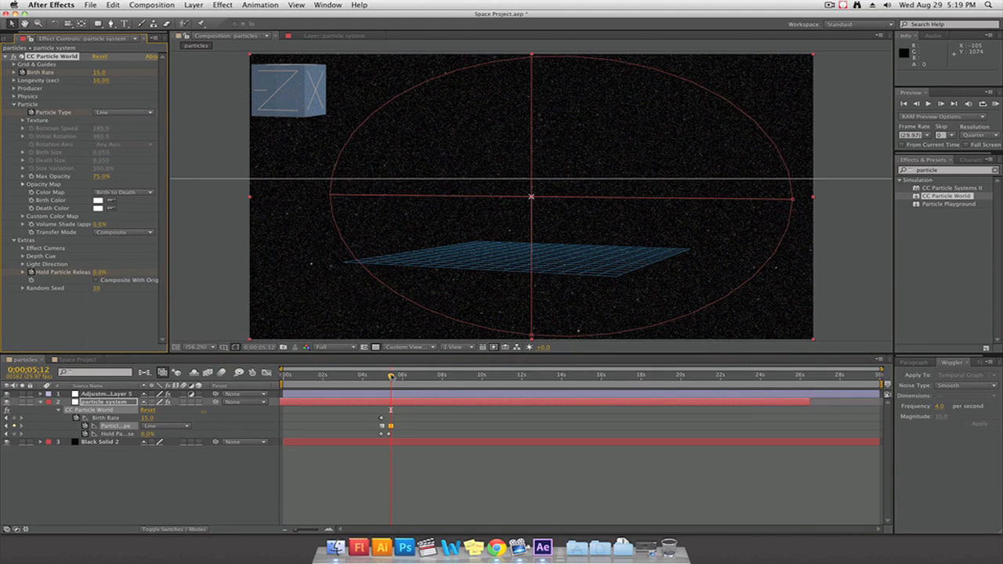
{"action": "mouse_move", "coordinate": [391, 376]}
{"action": "left_mouse_down"}
{"action": "mouse_move", "coordinate": [376, 375]}
{"action": "mouse_move", "coordinate": [400, 377]}
{"action": "mouse_move", "coordinate": [379, 376]}
{"action": "left_mouse_up"}
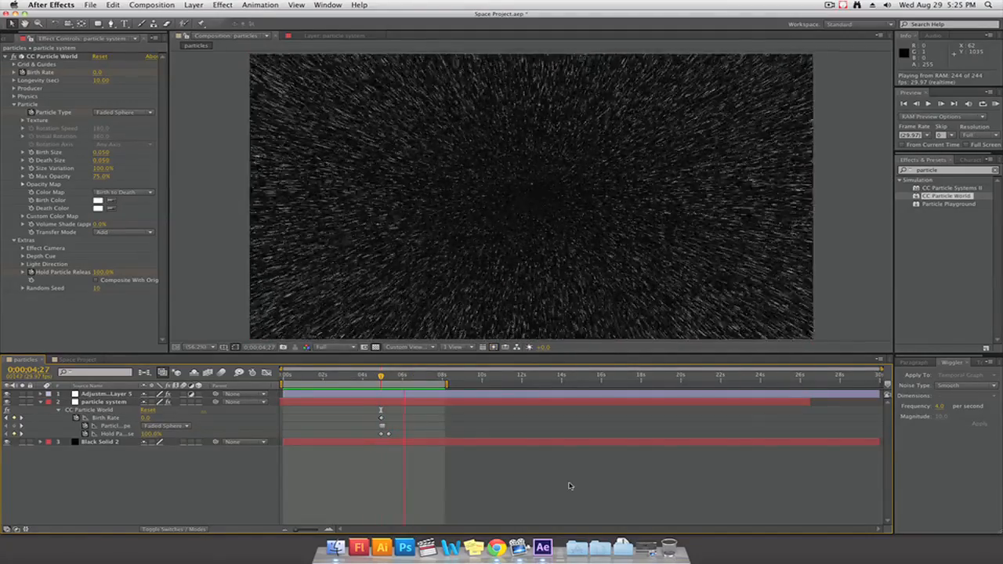
Stop the preview playback and end the work area at 0;00;06;00
{"action": "key", "text": "space"}
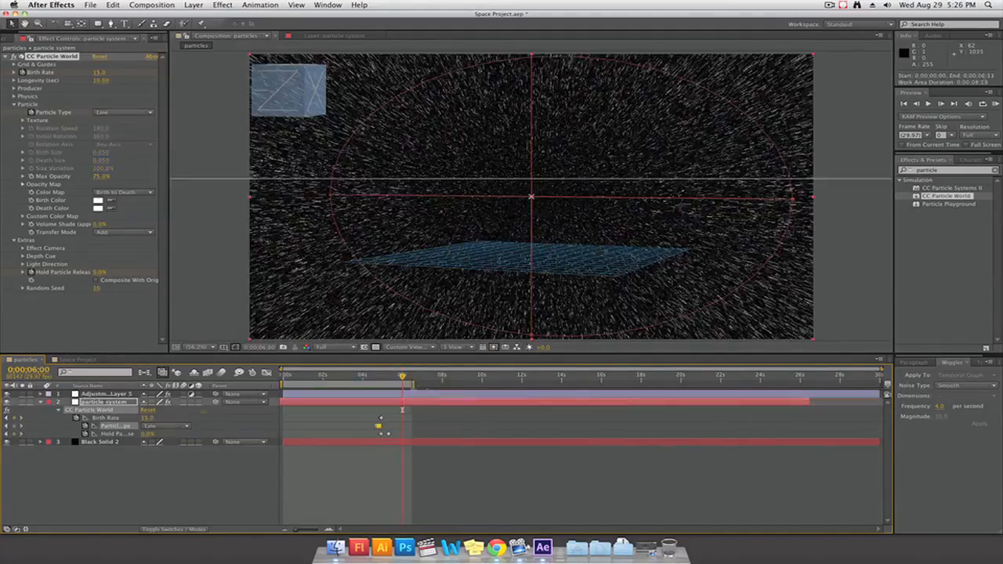
{"action": "key", "text": "n"}
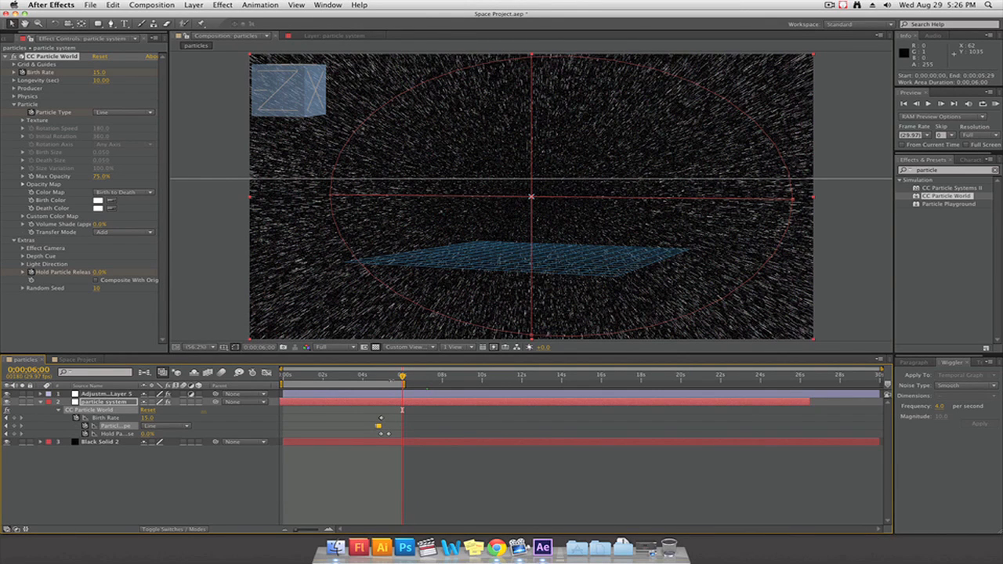
Create a white 1920 x 1080 px solid as the topmost layer of the particles composition
{"action": "right_click", "coordinate": [107, 428]}
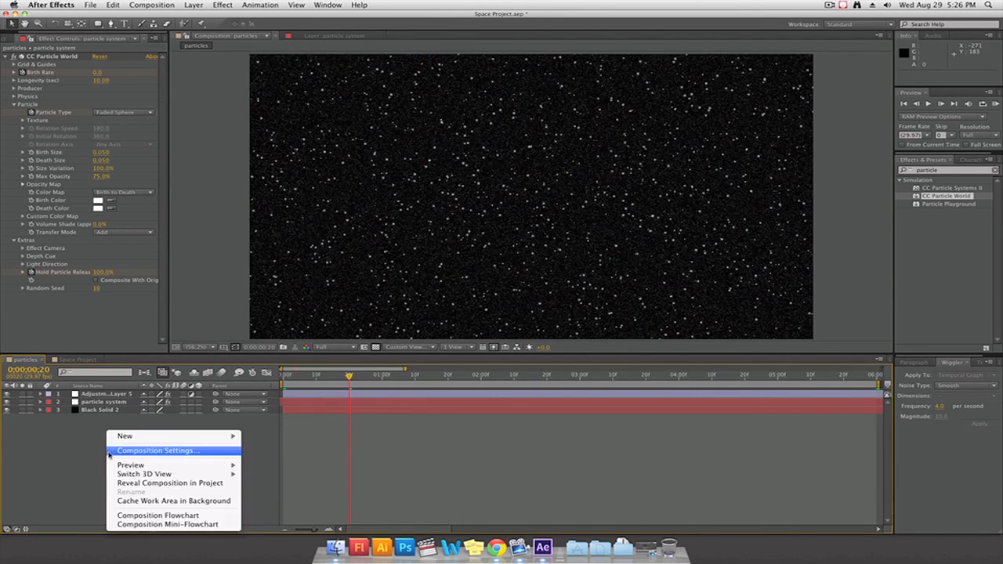
{"action": "mouse_move", "coordinate": [130, 441]}
{"action": "left_click", "coordinate": [287, 458]}
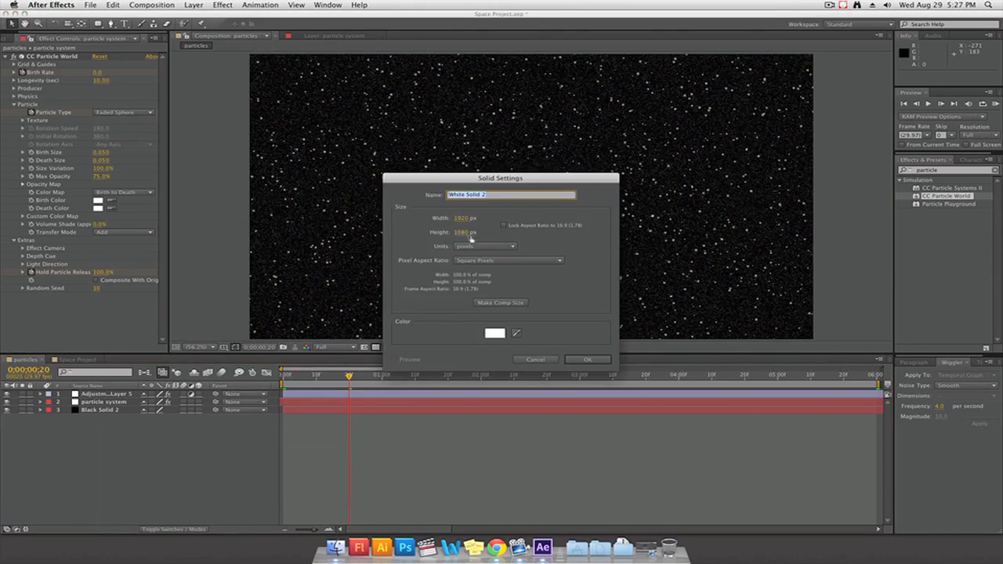
{"action": "key", "text": "Return"}
Draw a star mask on the white solid, increase its points into a dense many-rayed burst, and place it near the frame's center
{"action": "left_click", "coordinate": [98, 25]}
{"action": "left_click_drag", "start_coordinate": [98, 25], "coordinate": [145, 64]}
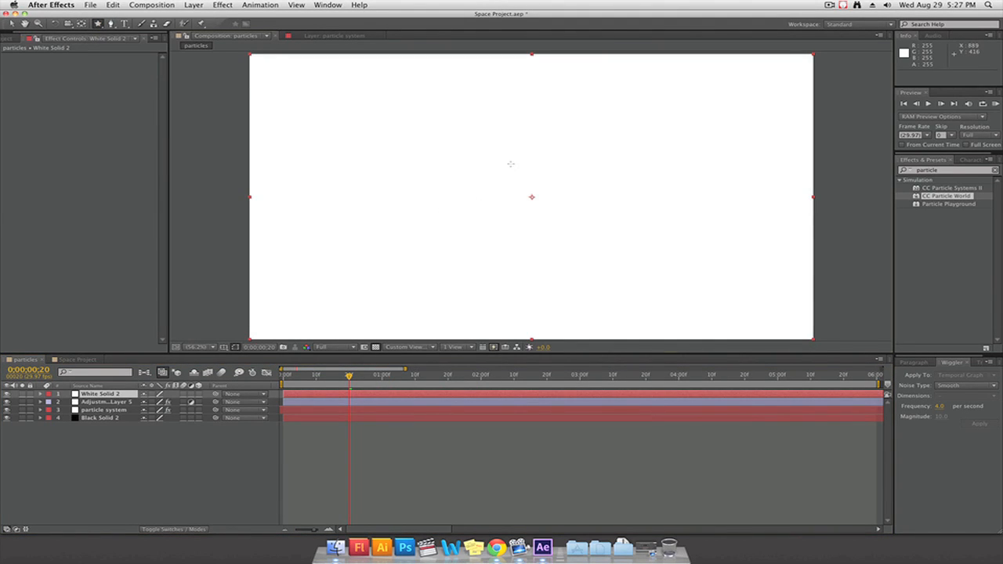
{"action": "left_click_drag", "start_coordinate": [510, 164], "coordinate": [482, 81]}
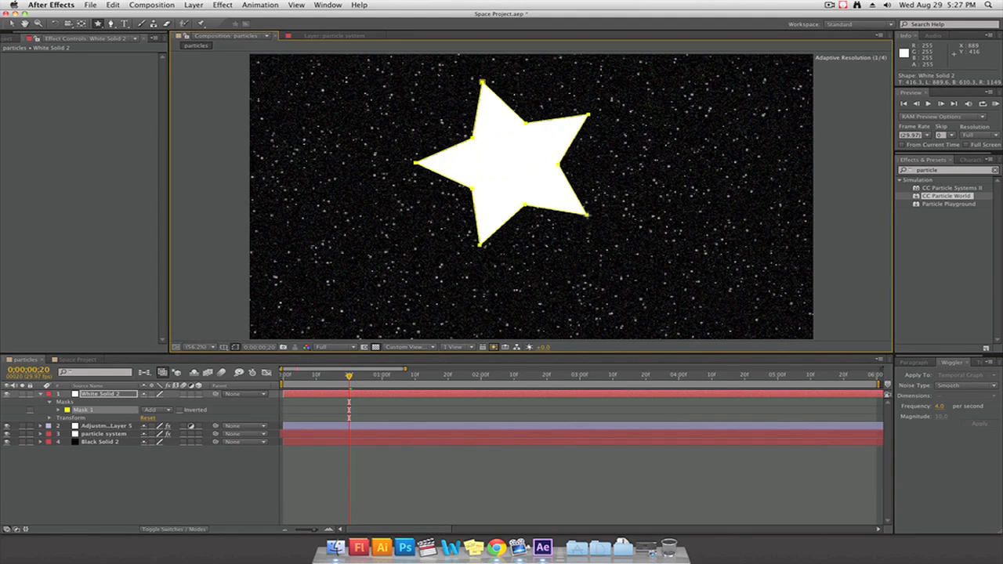
{"action": "key", "text": "Left"}
{"action": "key", "text": "Left"}
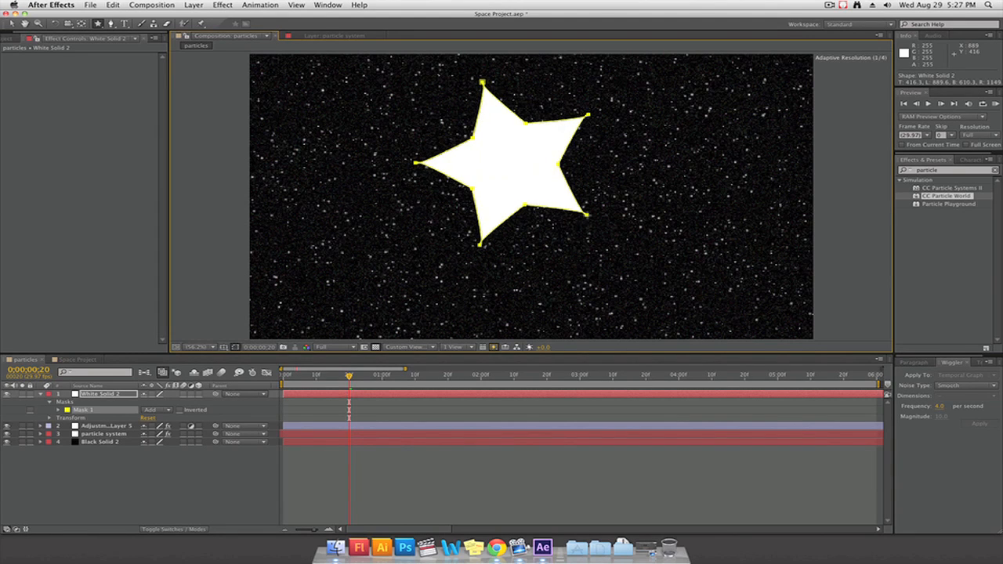
{"action": "key", "text": "Down"}
{"action": "left_click_drag", "start_coordinate": [482, 81], "coordinate": [507, 78]}
{"action": "key", "text": "Up"}
{"action": "key", "text": "Up"}
{"action": "key", "text": "Up"}
{"action": "key", "text": "Up"}
{"action": "key", "text": "Up"}
{"action": "key", "text": "Up"}
{"action": "key", "text": "Up"}
{"action": "key", "text": "Up"}
{"action": "key", "text": "Up"}
{"action": "key", "text": "Up"}
{"action": "key", "text": "Up"}
{"action": "key", "text": "Up"}
{"action": "key", "text": "Up"}
{"action": "key", "text": "Up"}
{"action": "key", "text": "Up"}
{"action": "key", "text": "Up"}
{"action": "key", "text": "Up"}
{"action": "key", "text": "Up"}
{"action": "key", "text": "Up"}
{"action": "key", "text": "Up"}
{"action": "key", "text": "Up"}
{"action": "key", "text": "Up"}
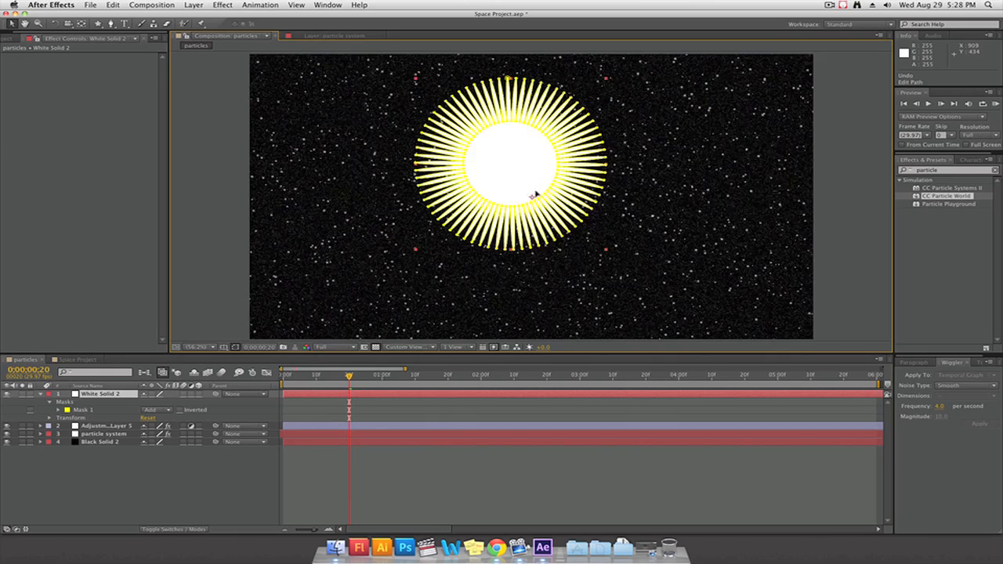
{"action": "mouse_move", "coordinate": [536, 194]}
{"action": "left_mouse_down"}
{"action": "mouse_move", "coordinate": [562, 220]}
{"action": "mouse_move", "coordinate": [667, 275]}
{"action": "mouse_move", "coordinate": [728, 233]}
{"action": "mouse_move", "coordinate": [544, 193]}
{"action": "left_mouse_up"}
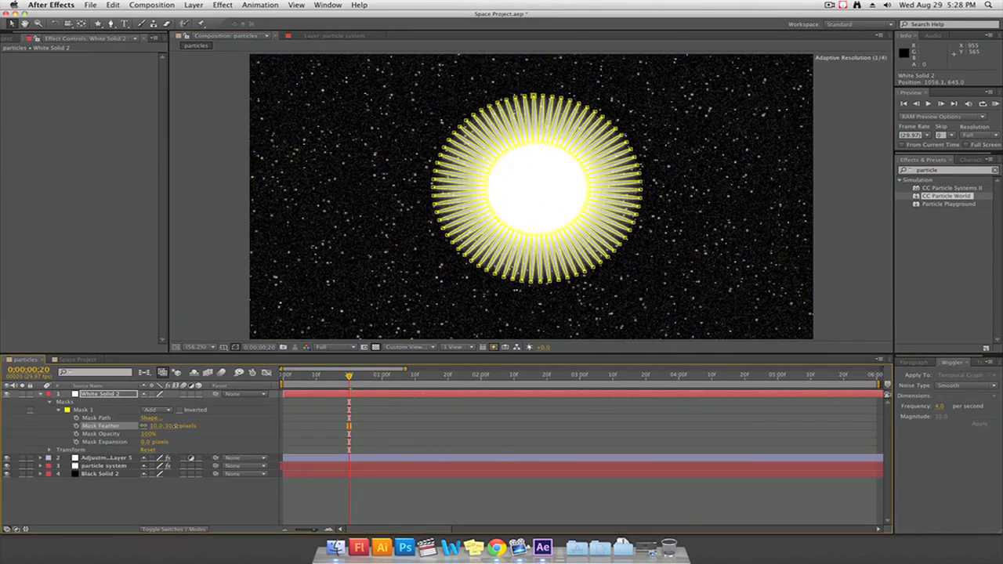
Set the star mask's feather to 10 pixels and shrink its expansion to about -158 pixels
{"action": "left_click_drag", "start_coordinate": [177, 430], "coordinate": [60, 443]}
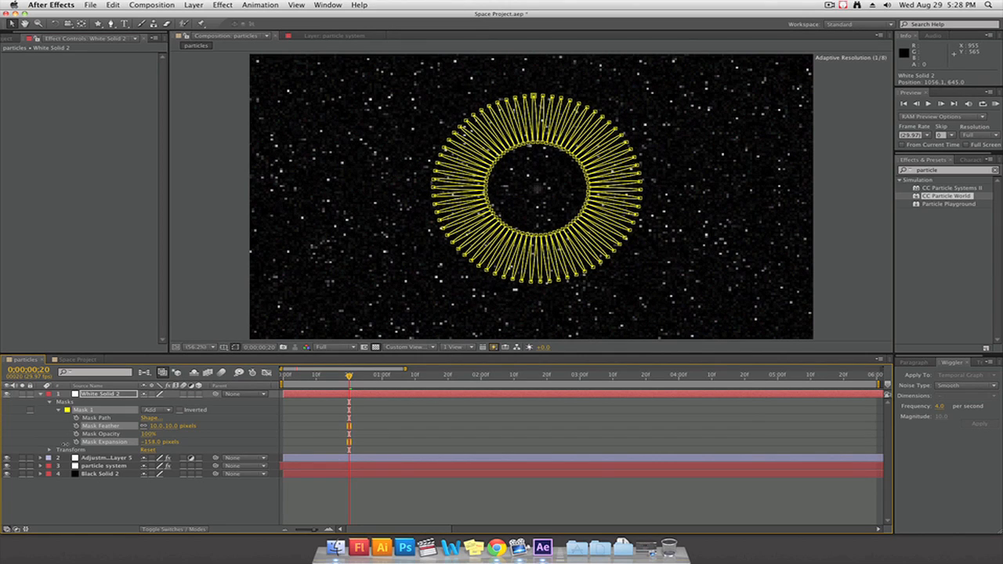
{"action": "left_click_drag", "start_coordinate": [65, 444], "coordinate": [65, 445]}
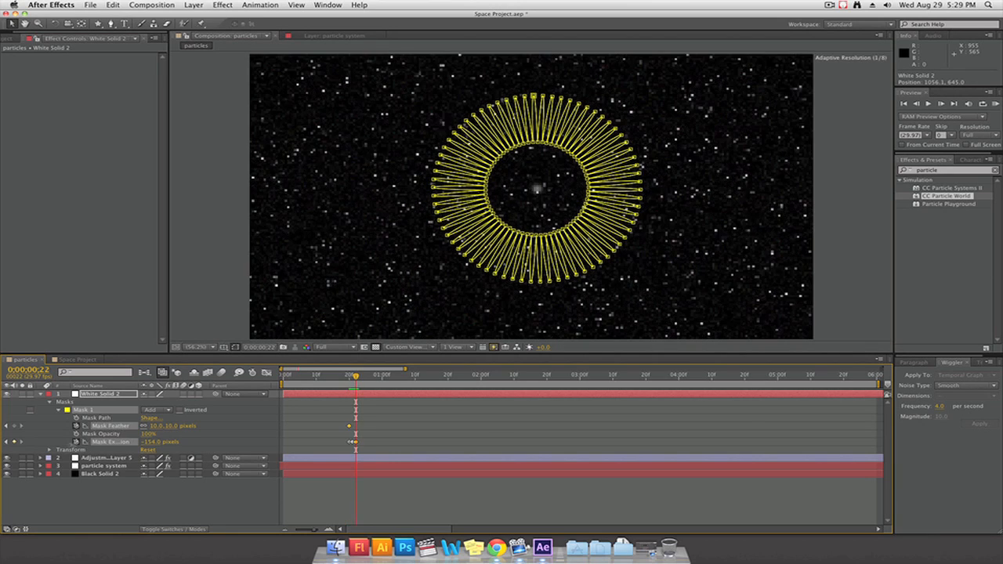
Keyframe the mask feather at 189 pixels on 0;00;00;21 and 10 pixels on 0;00;00;22, and select the flash's keyframes
{"action": "left_click_drag", "start_coordinate": [356, 377], "coordinate": [352, 377]}
{"action": "left_click_drag", "start_coordinate": [173, 428], "coordinate": [242, 426]}
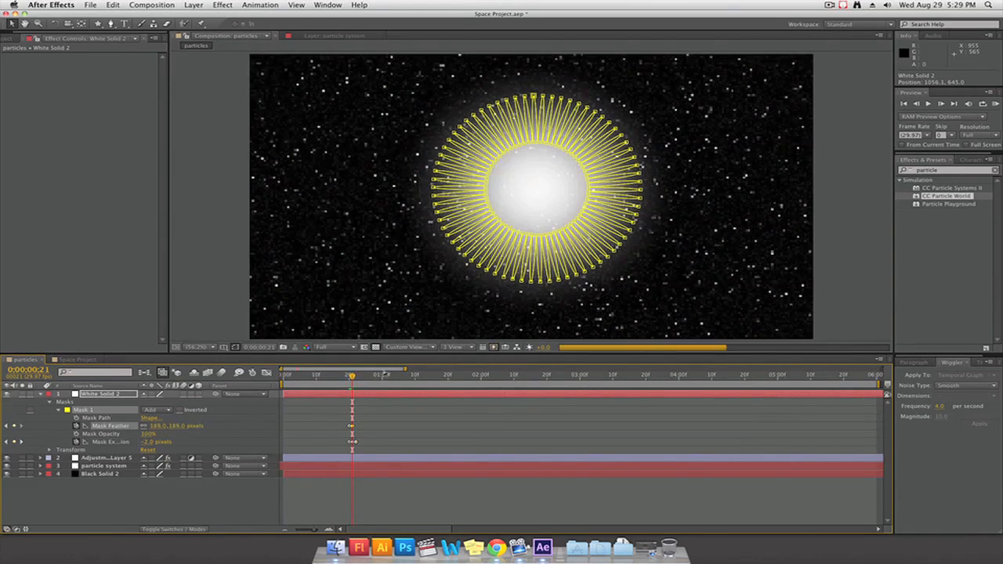
{"action": "left_click_drag", "start_coordinate": [352, 377], "coordinate": [356, 377]}
{"action": "left_click", "coordinate": [180, 427]}
{"action": "left_click", "coordinate": [160, 427]}
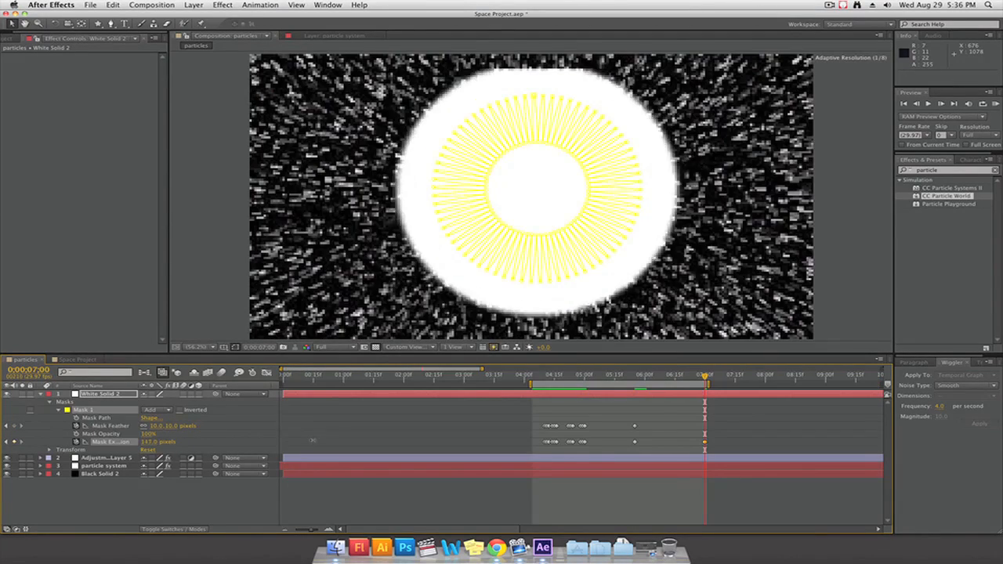
{"action": "left_click_drag", "start_coordinate": [312, 441], "coordinate": [582, 431]}
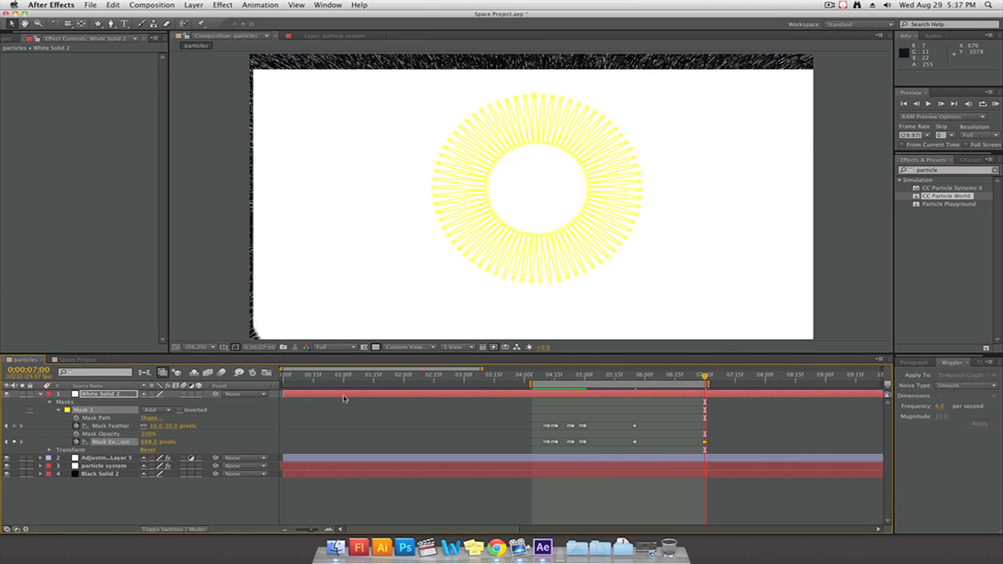
Reveal the white solid's Position and shift the layer to center the burst in the frame at 0;00;07;00
{"action": "left_click", "coordinate": [107, 398]}
{"action": "key", "text": "p"}
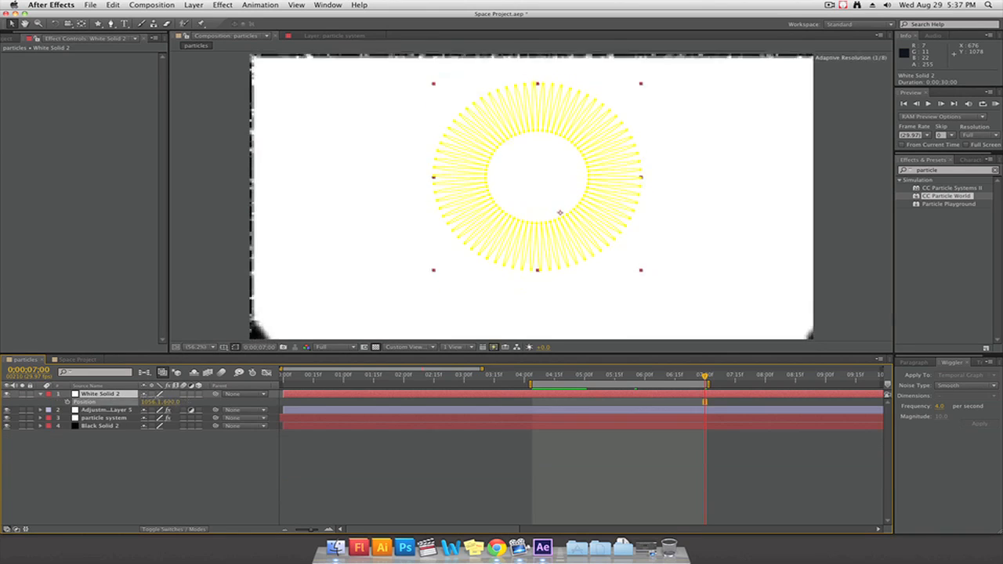
{"action": "mouse_move", "coordinate": [555, 209]}
{"action": "left_mouse_down"}
{"action": "mouse_move", "coordinate": [526, 208]}
{"action": "mouse_move", "coordinate": [544, 209]}
{"action": "left_mouse_up"}
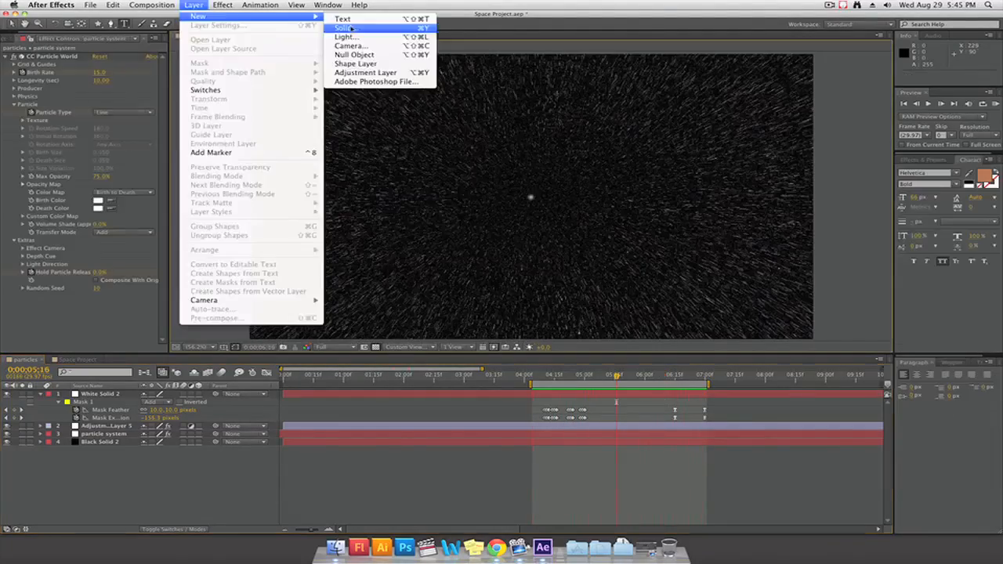
Create a white 1920 x 1080 solid, give it an elliptical mask filling the frame, and duplicate that mask
{"action": "left_click", "coordinate": [359, 31]}
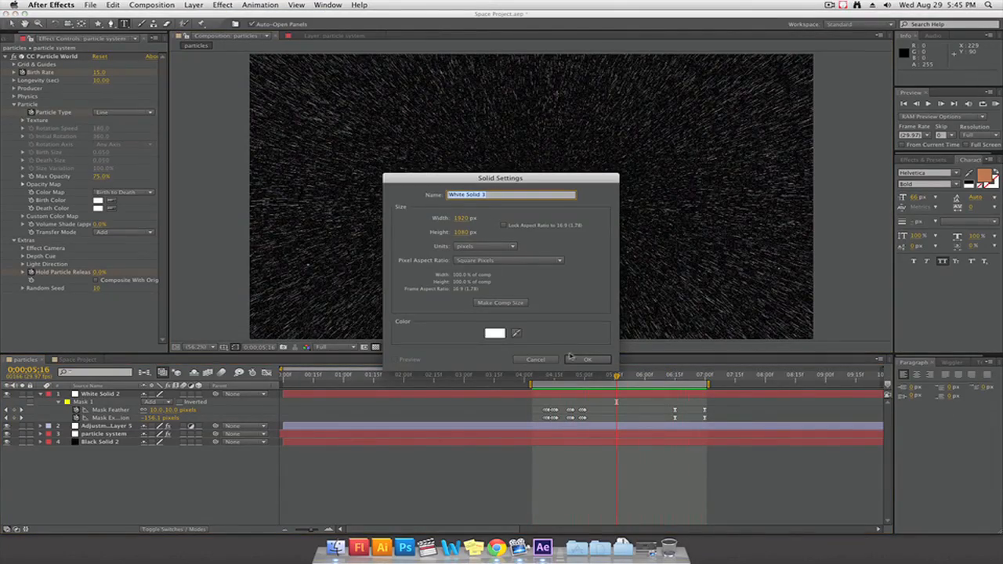
{"action": "left_click", "coordinate": [576, 359]}
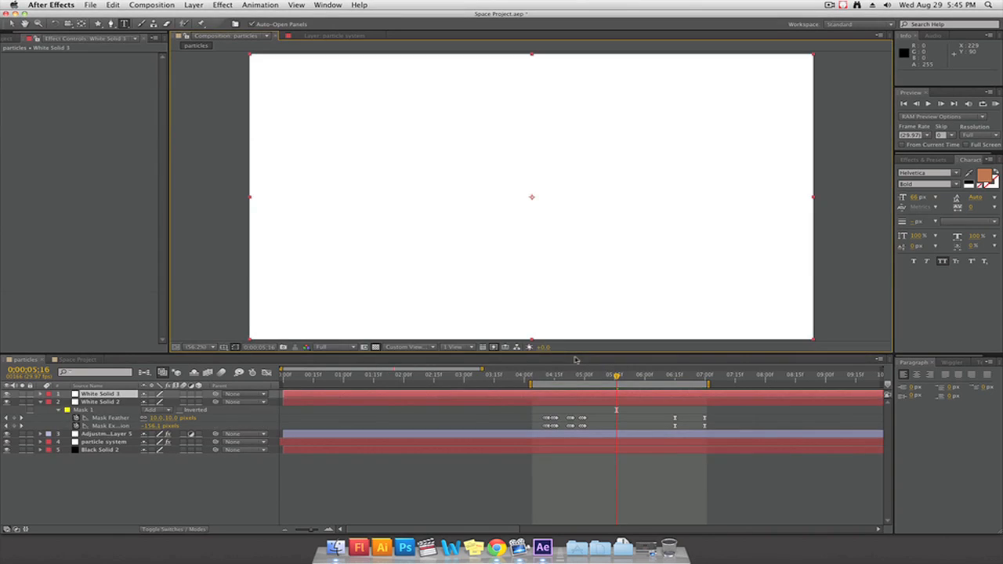
{"action": "double_click", "coordinate": [98, 24]}
{"action": "left_click", "coordinate": [112, 410]}
{"action": "key", "text": "super+d"}
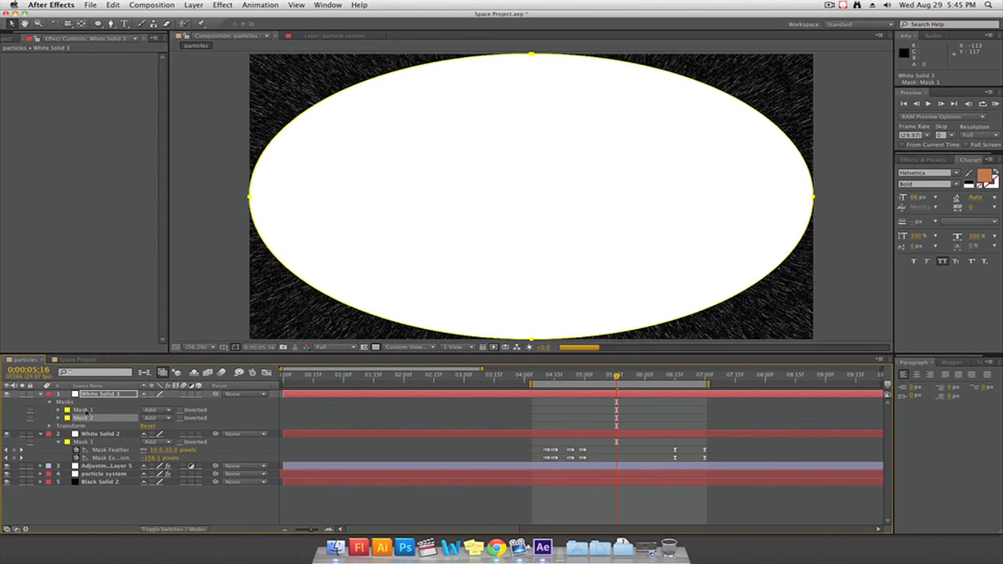
Change the duplicated mask's mode on the new white solid and adjust the ellipse's mask settings
{"action": "left_click", "coordinate": [156, 418]}
{"action": "left_click", "coordinate": [154, 441]}
{"action": "left_click_drag", "start_coordinate": [151, 435], "coordinate": [223, 418]}
{"action": "left_click", "coordinate": [92, 410]}
{"action": "key", "text": "m"}
{"action": "double_click", "coordinate": [59, 403]}
{"action": "left_click", "coordinate": [112, 395]}
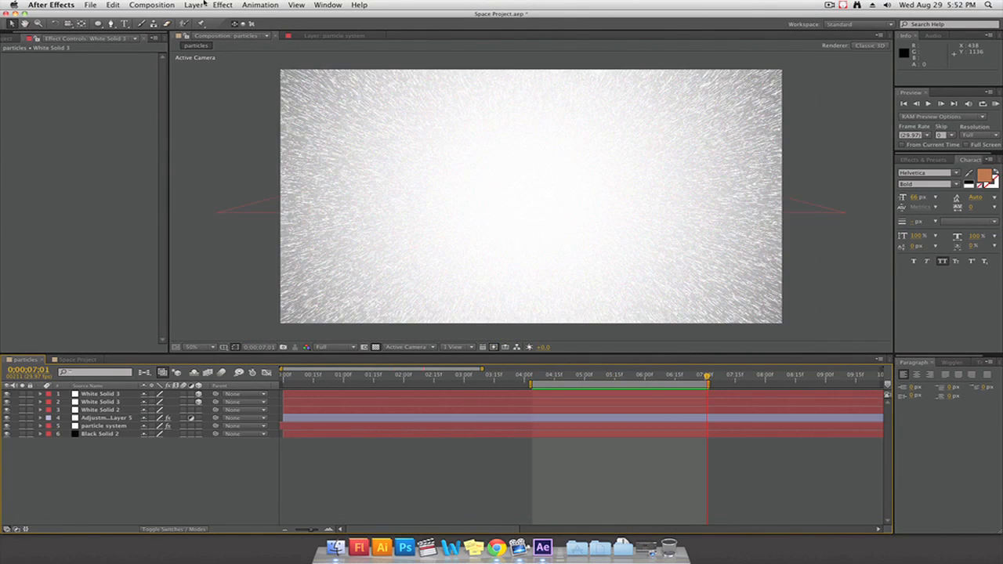
Add a null object, start the work area at 0;00;03;00, and set a keyframe for the null's Position there
{"action": "left_click", "coordinate": [195, 5]}
{"action": "mouse_move", "coordinate": [198, 19]}
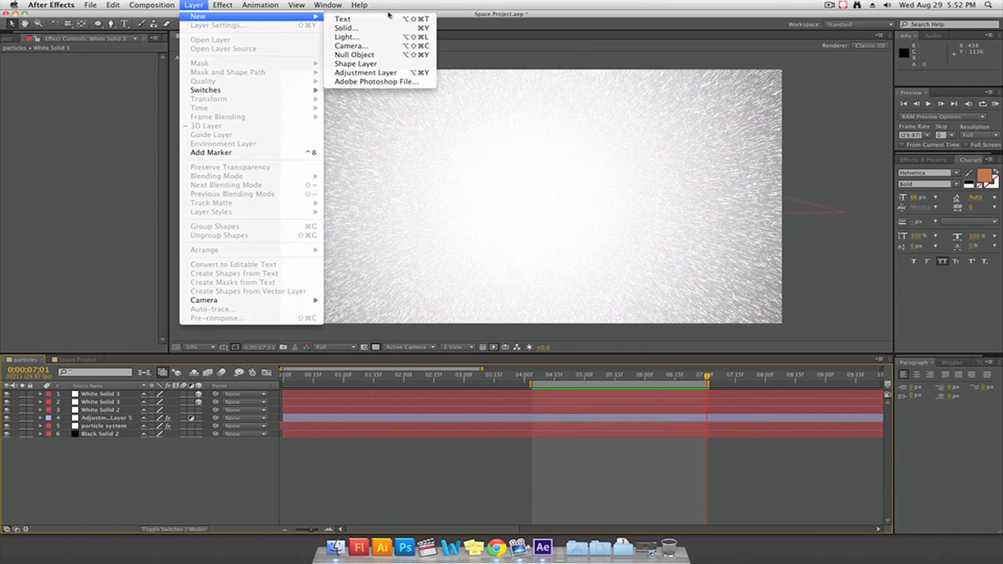
{"action": "left_click", "coordinate": [354, 54]}
{"action": "key", "text": "p"}
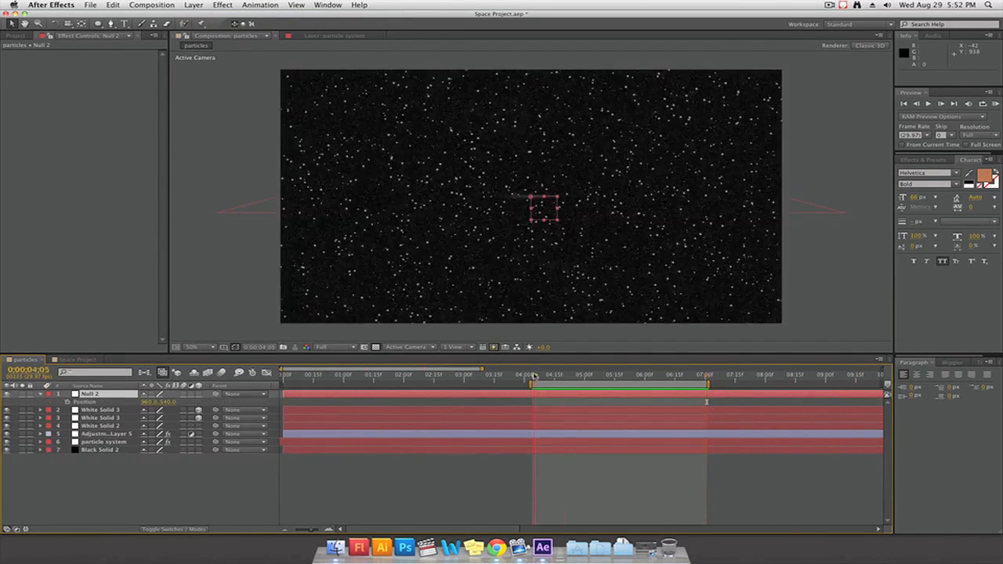
{"action": "left_click_drag", "start_coordinate": [533, 384], "coordinate": [464, 384]}
{"action": "left_click", "coordinate": [67, 402]}
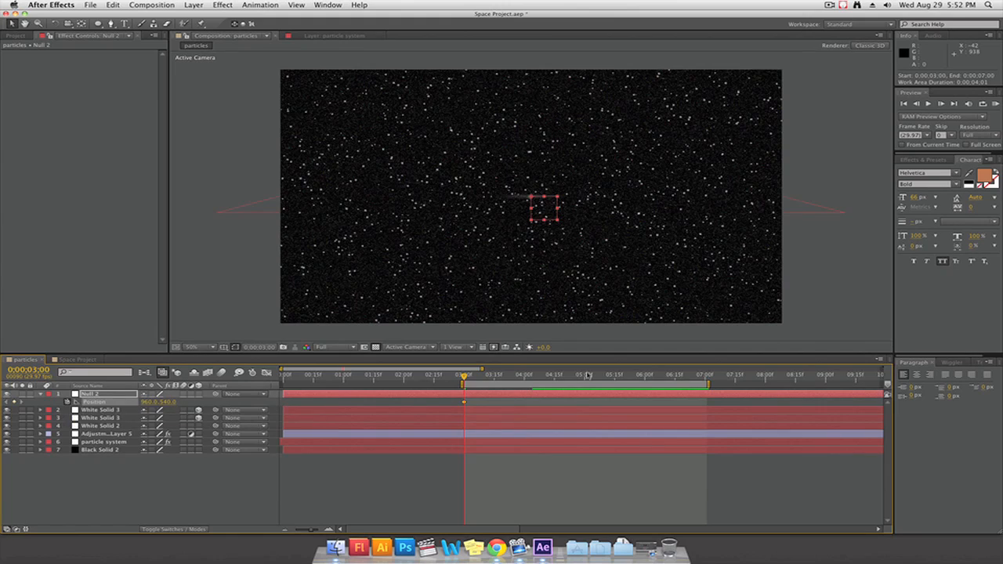
Wiggle the null's Position from 0;00;03;00 to 0;00;04;10, and at frequency 10 and magnitude 10 from there to 0;00;07;01
{"action": "left_click", "coordinate": [465, 402], "text": "shift"}
{"action": "left_click", "coordinate": [952, 363]}
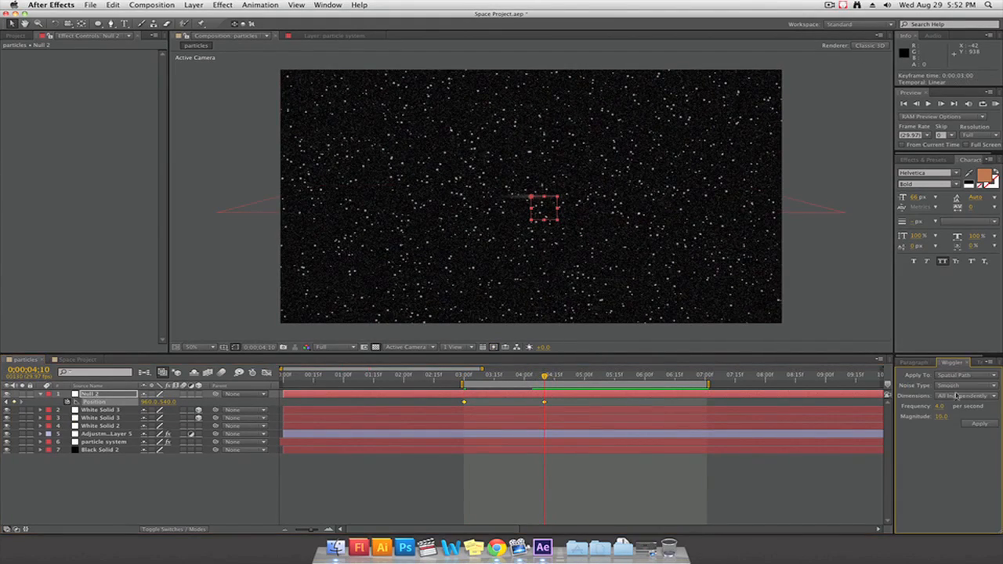
{"action": "left_click", "coordinate": [978, 424]}
{"action": "left_click_drag", "start_coordinate": [545, 377], "coordinate": [497, 376]}
{"action": "left_click", "coordinate": [977, 424]}
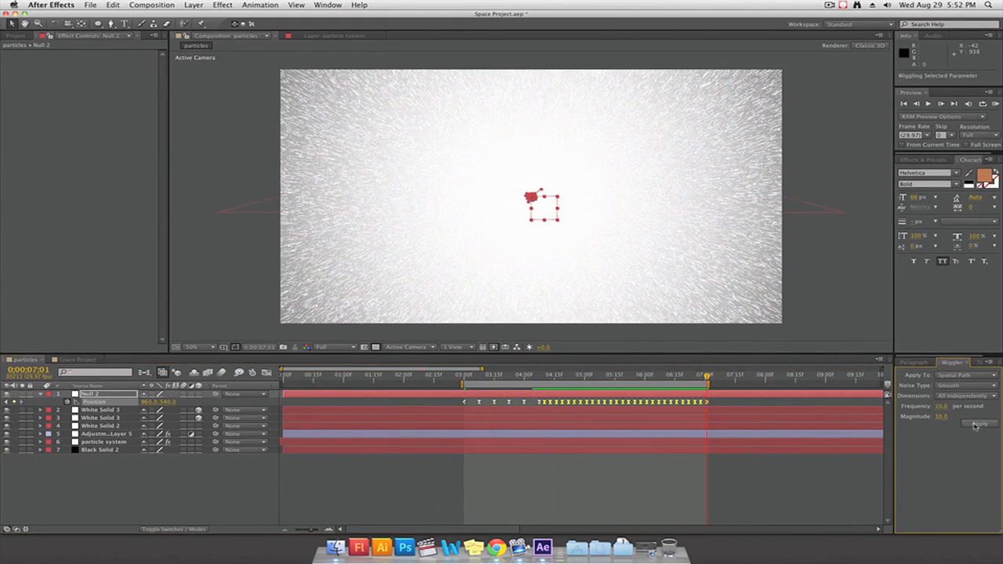
{"action": "left_click", "coordinate": [473, 377]}
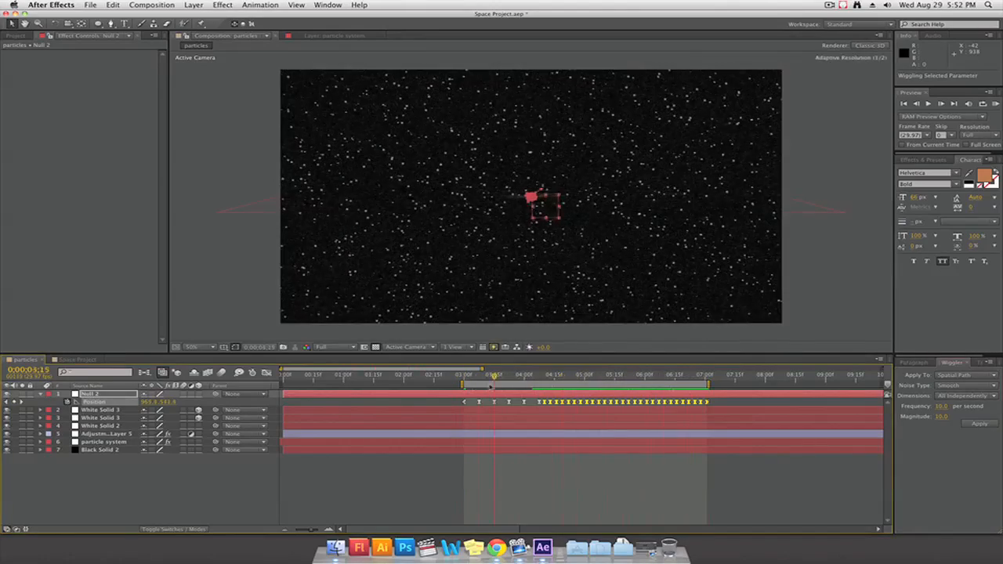
Parent all the solids, the adjustment layer and the particle system to the wiggling null, and check the shake
{"action": "left_click", "coordinate": [100, 410]}
{"action": "left_click", "coordinate": [102, 450], "text": "shift"}
{"action": "left_click_drag", "start_coordinate": [216, 410], "coordinate": [98, 394]}
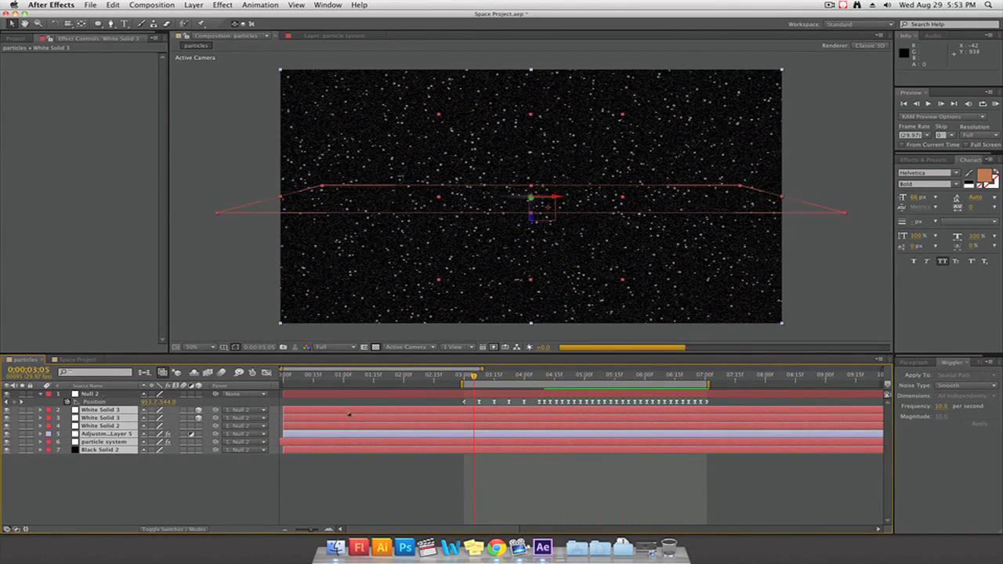
{"action": "left_click_drag", "start_coordinate": [474, 377], "coordinate": [576, 377]}
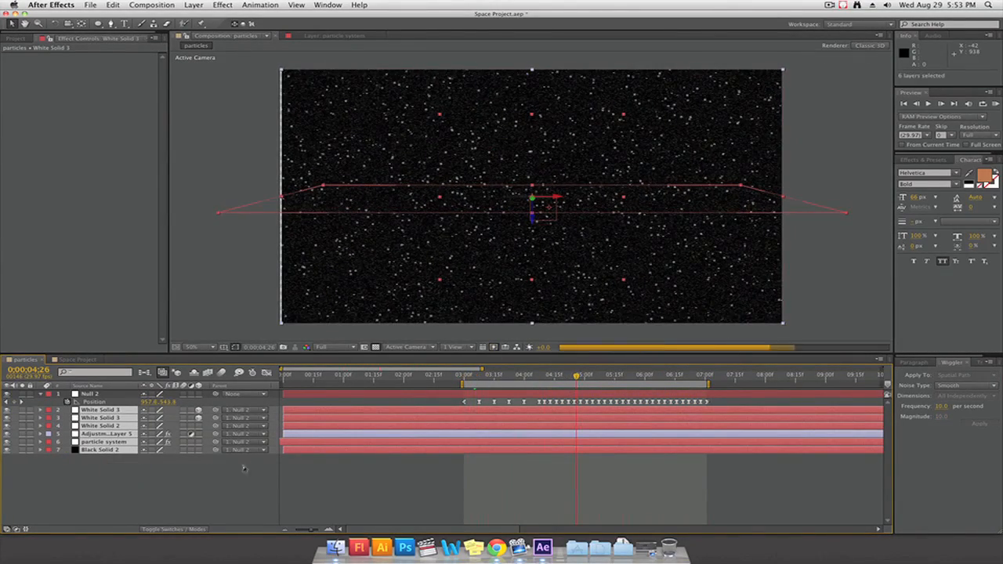
Remove the black solid's parent so it stays independent of the null, and reveal its Position
{"action": "left_click", "coordinate": [244, 469]}
{"action": "left_click", "coordinate": [246, 450]}
{"action": "left_click", "coordinate": [251, 458]}
{"action": "left_click", "coordinate": [101, 450]}
{"action": "key", "text": "alt+shift+p"}
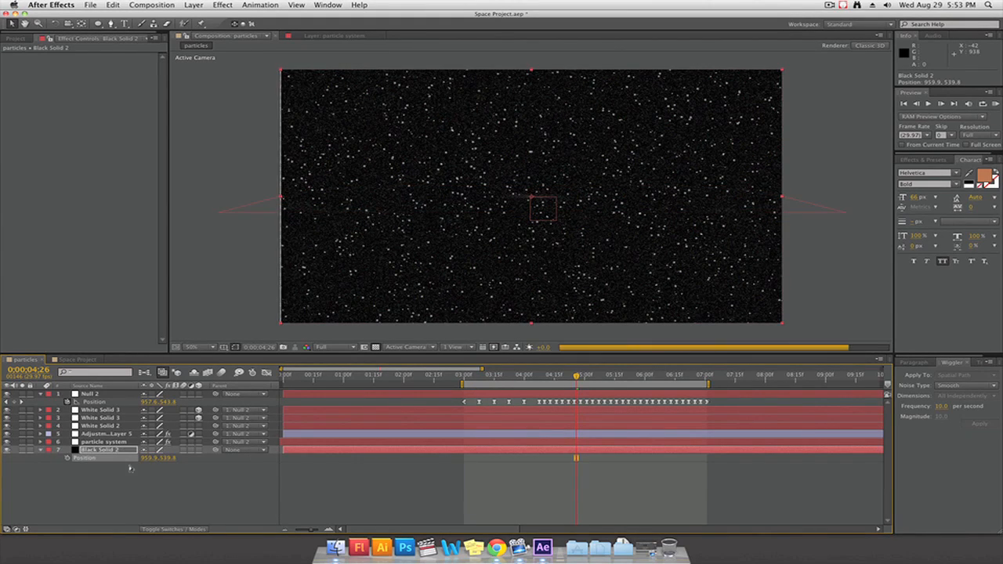
{"action": "left_click_drag", "start_coordinate": [562, 375], "coordinate": [497, 376]}
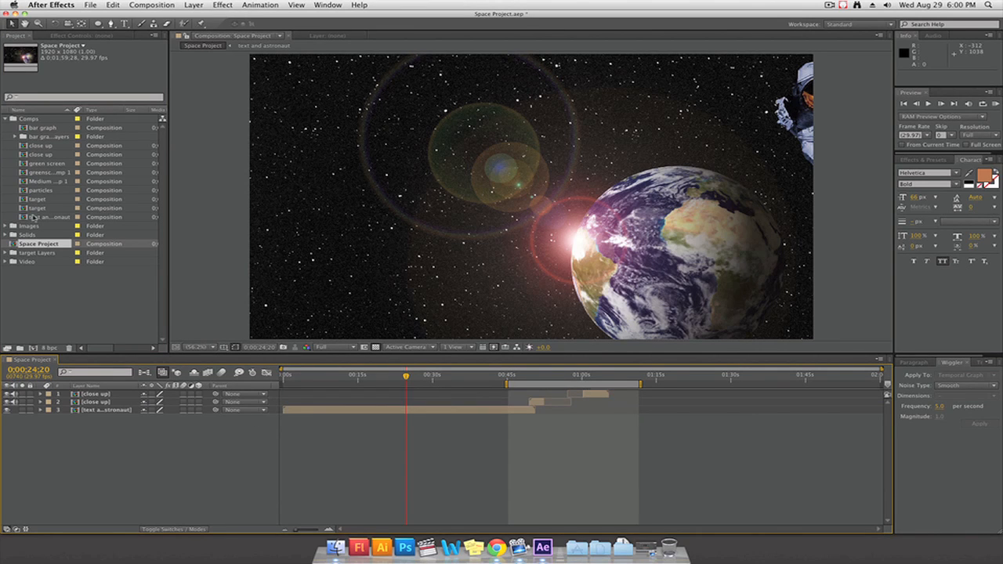
Insert the particles composition into Space Project at about 0;00;52;08, shift the last close up about 4 seconds earlier, and preview the sequence
{"action": "left_click_drag", "start_coordinate": [38, 192], "coordinate": [104, 397]}
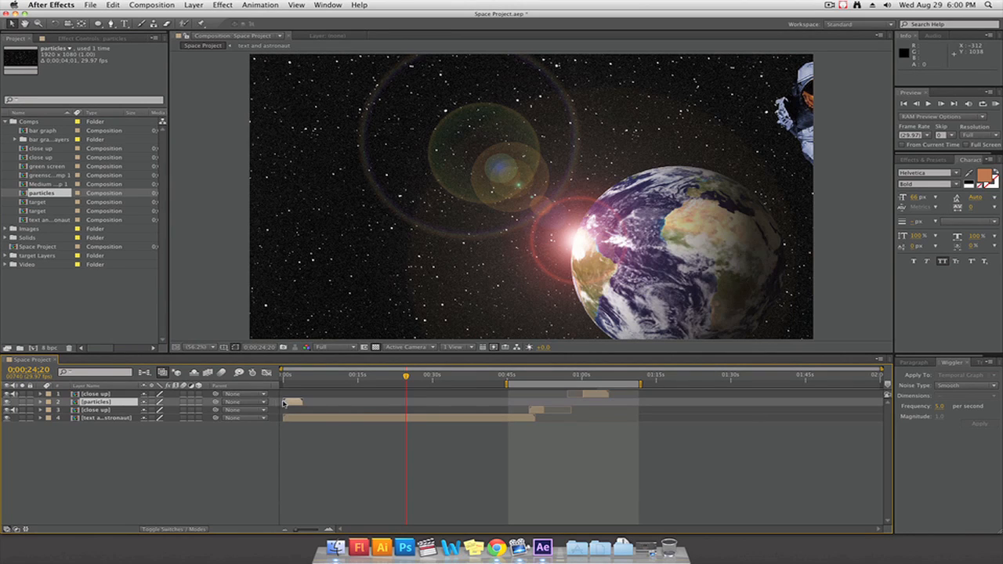
{"action": "left_click_drag", "start_coordinate": [291, 403], "coordinate": [332, 404]}
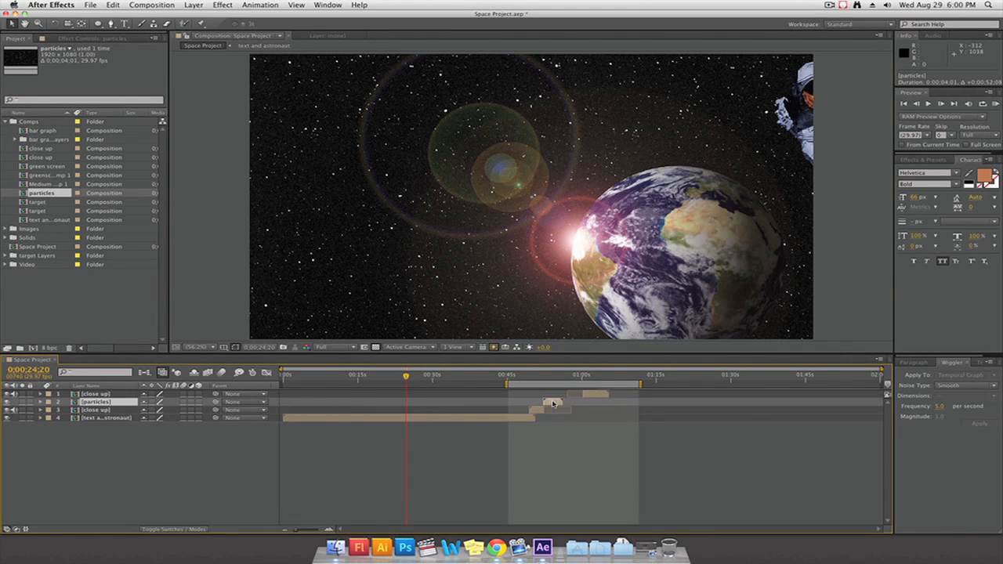
{"action": "left_click_drag", "start_coordinate": [593, 396], "coordinate": [580, 397]}
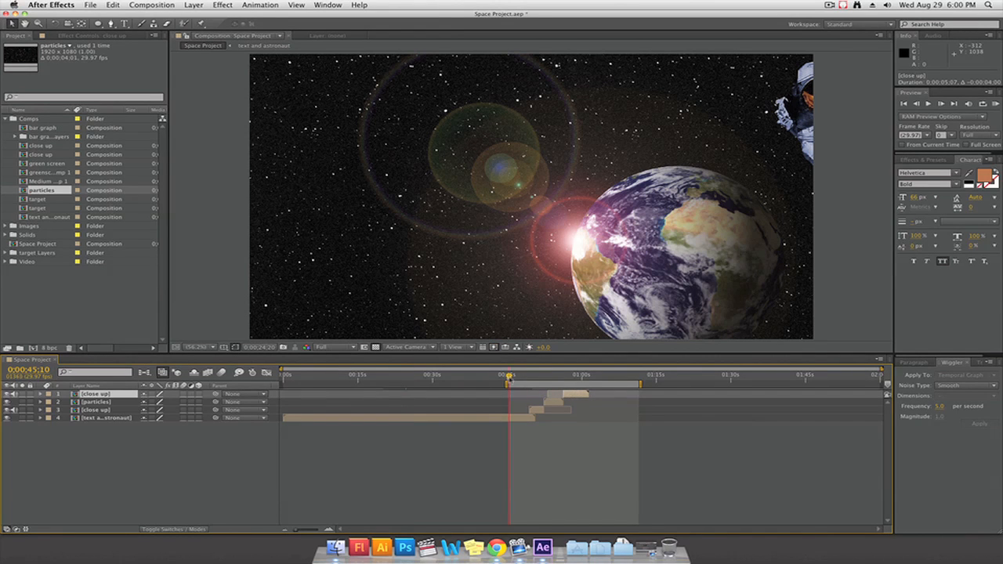
{"action": "key", "text": "space"}
Split the particles layer at 0;00;53;25 and move its second part above and after the last close up
{"action": "left_click", "coordinate": [113, 5]}
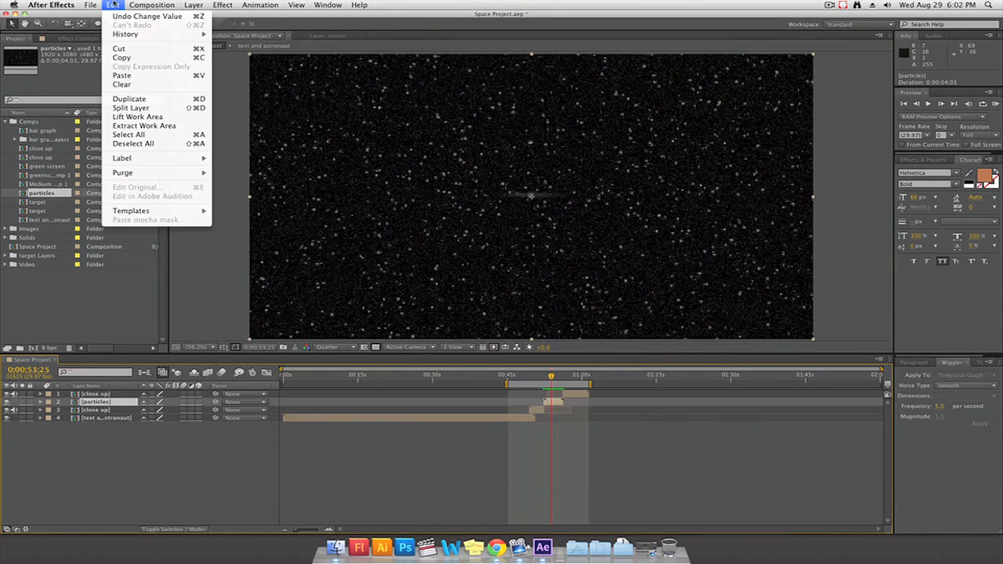
{"action": "left_click", "coordinate": [130, 107]}
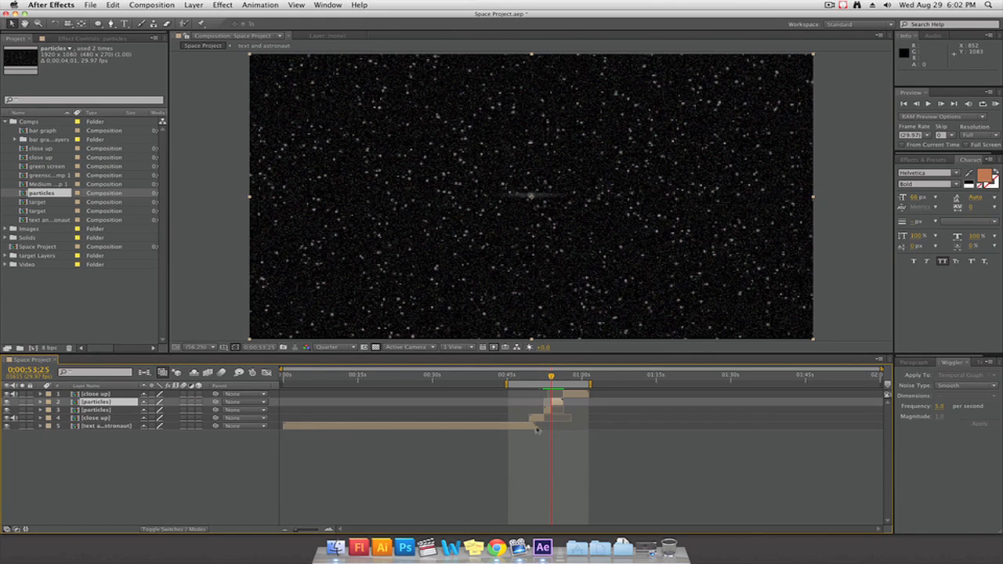
{"action": "left_click_drag", "start_coordinate": [94, 403], "coordinate": [95, 393]}
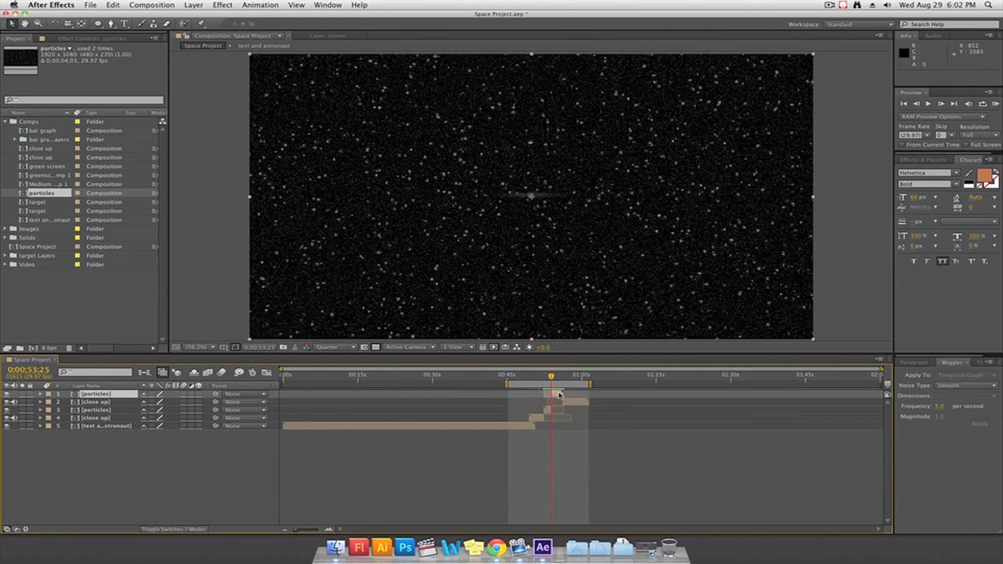
{"action": "left_click_drag", "start_coordinate": [559, 395], "coordinate": [606, 384]}
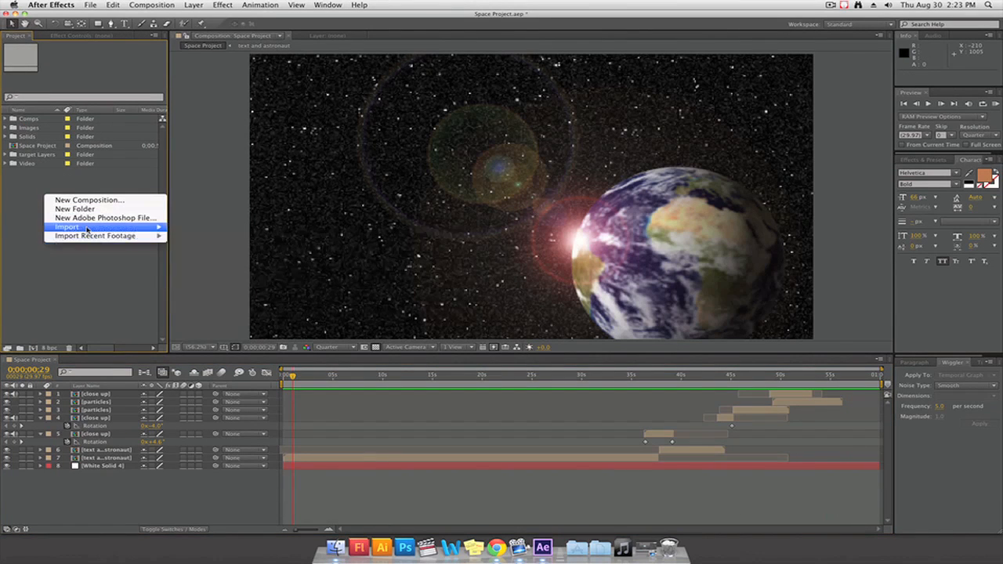
Import the sounds folder into the project and list its audio files
{"action": "mouse_move", "coordinate": [87, 230]}
{"action": "left_click", "coordinate": [188, 226]}
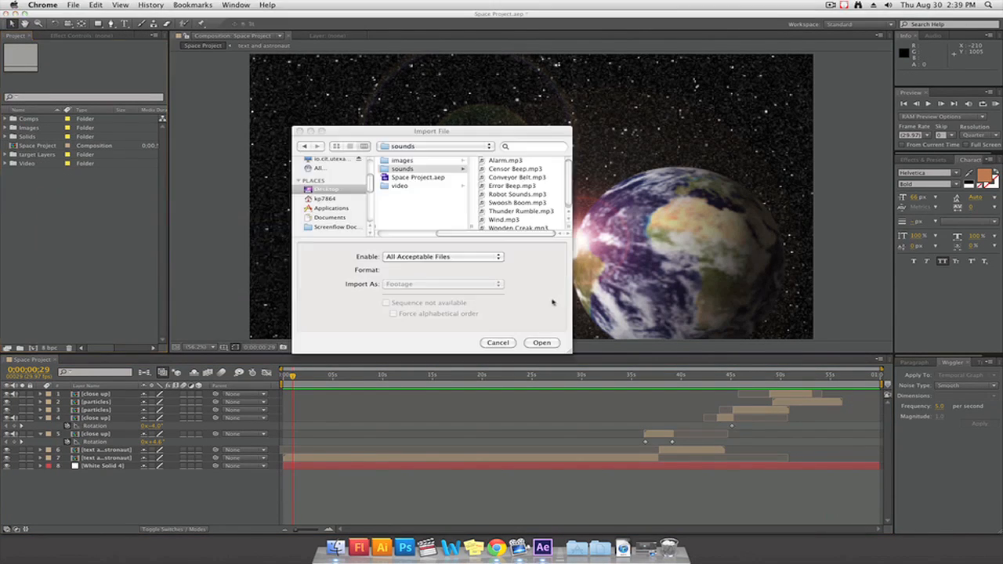
{"action": "left_click", "coordinate": [552, 302]}
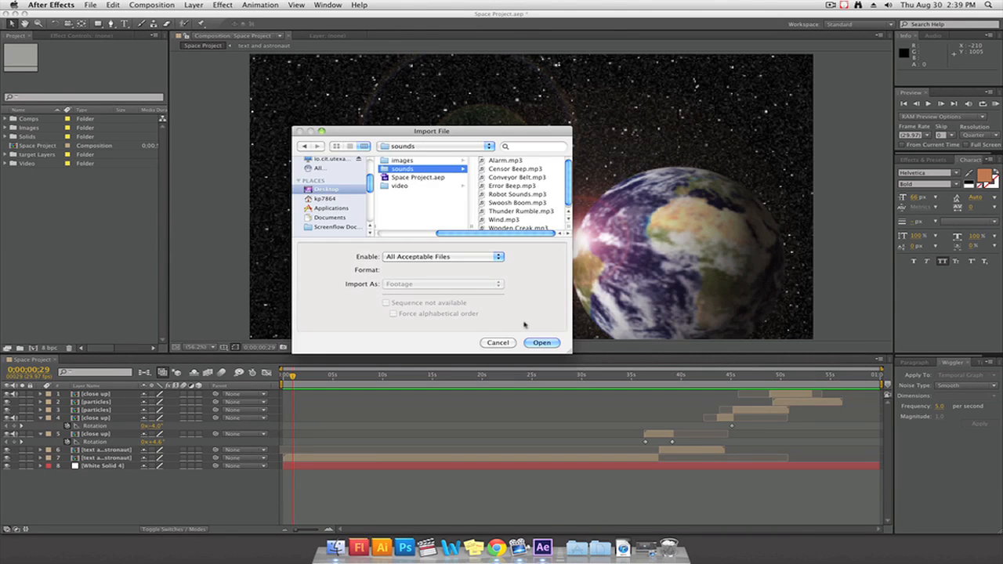
{"action": "left_click", "coordinate": [542, 343]}
{"action": "left_click", "coordinate": [6, 146]}
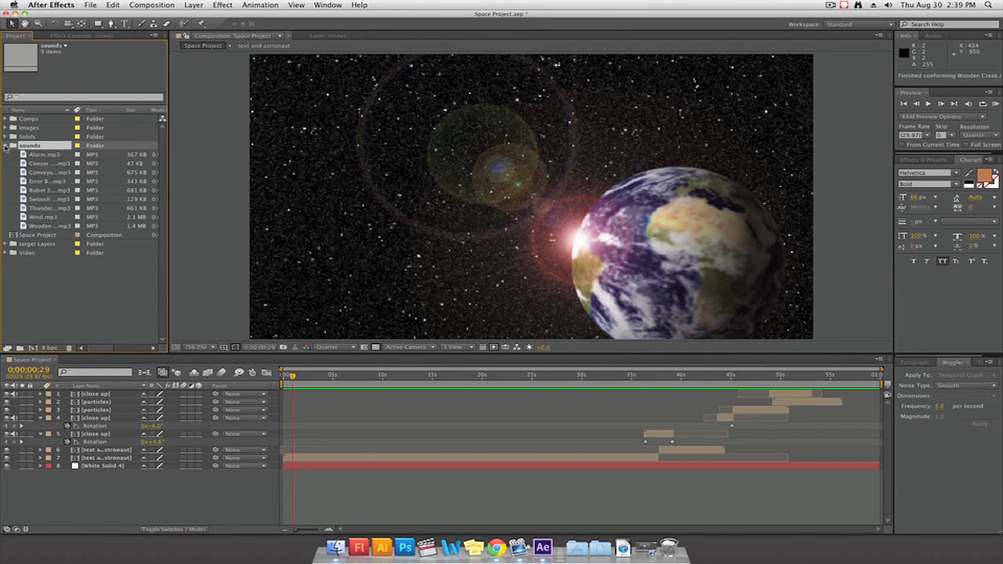
Open Wind.mp3 in the footage viewer and listen to different parts of the sound
{"action": "left_click", "coordinate": [46, 219]}
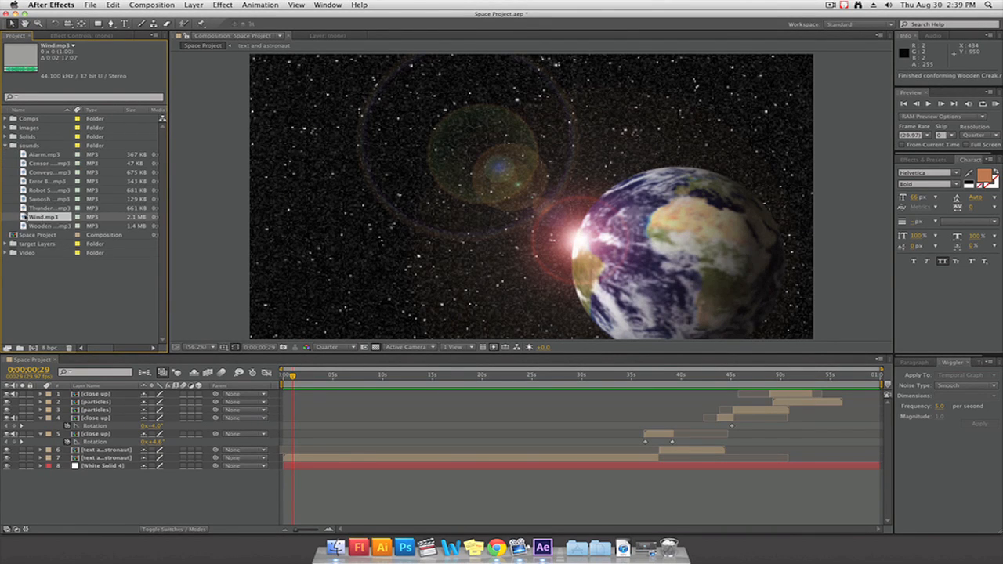
{"action": "double_click", "coordinate": [38, 219]}
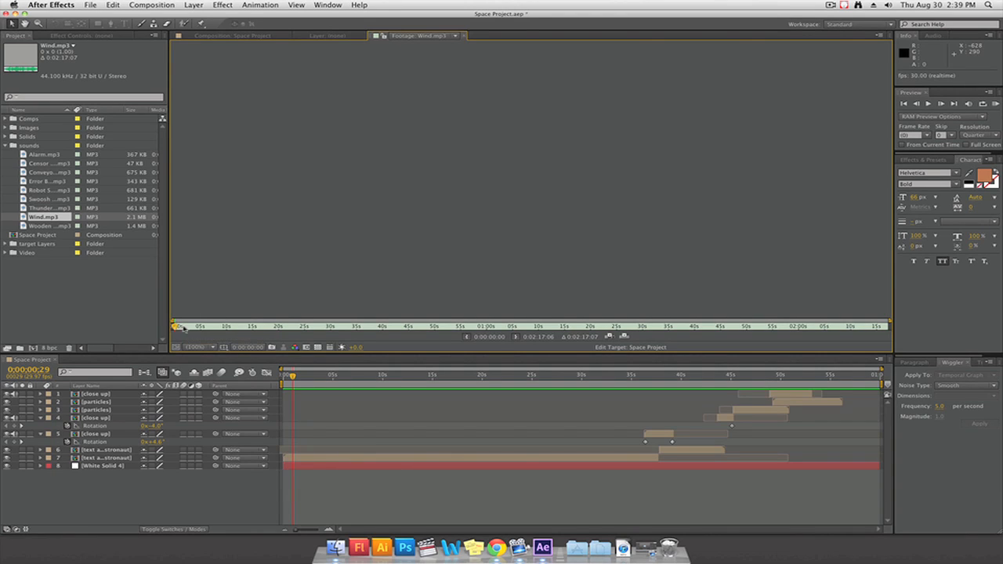
{"action": "key", "text": "space"}
{"action": "left_click", "coordinate": [175, 329]}
{"action": "mouse_move", "coordinate": [175, 329]}
{"action": "left_mouse_down"}
{"action": "mouse_move", "coordinate": [321, 323]}
{"action": "mouse_move", "coordinate": [250, 328]}
{"action": "left_mouse_up"}
{"action": "mouse_move", "coordinate": [252, 327]}
{"action": "left_mouse_down"}
{"action": "mouse_move", "coordinate": [394, 329]}
{"action": "mouse_move", "coordinate": [198, 333]}
{"action": "left_mouse_up"}
{"action": "key", "text": "KP_0"}
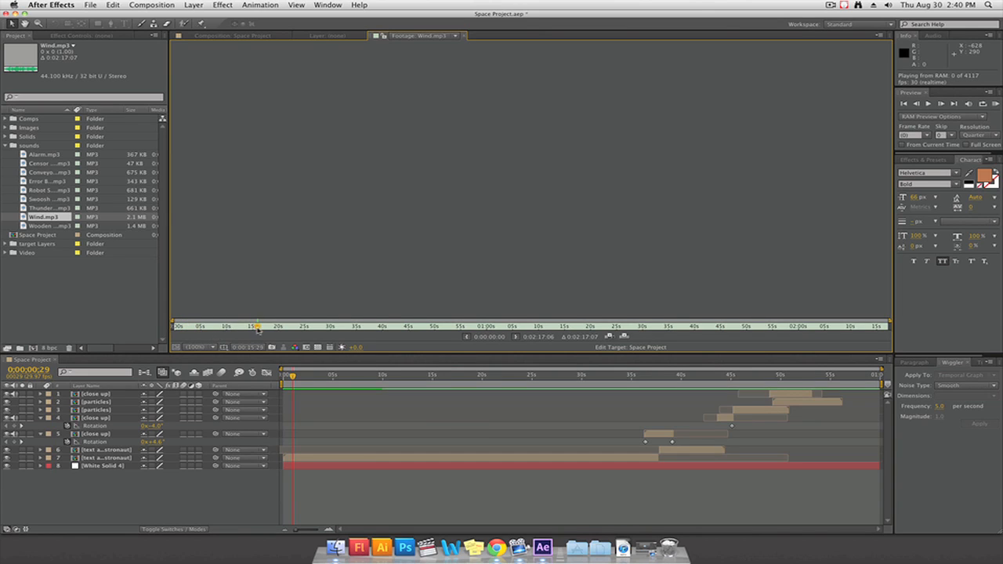
{"action": "left_click", "coordinate": [185, 330]}
Add Wind.mp3 as the lowest layer of Space Project, starting at 0;00;00;00, and preview it from the beginning
{"action": "left_click_drag", "start_coordinate": [27, 217], "coordinate": [106, 476]}
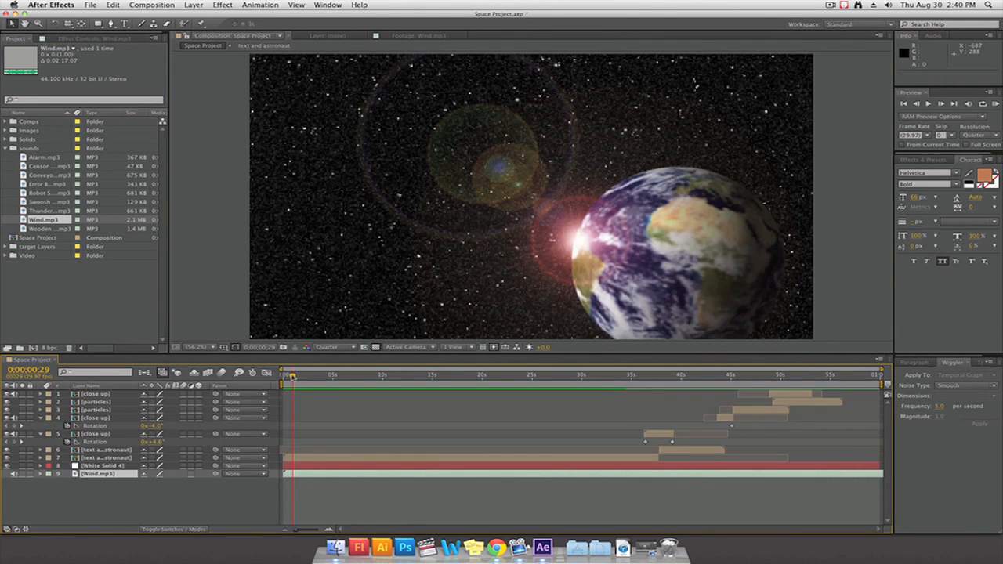
{"action": "left_click_drag", "start_coordinate": [291, 377], "coordinate": [283, 377]}
{"action": "key", "text": "space"}
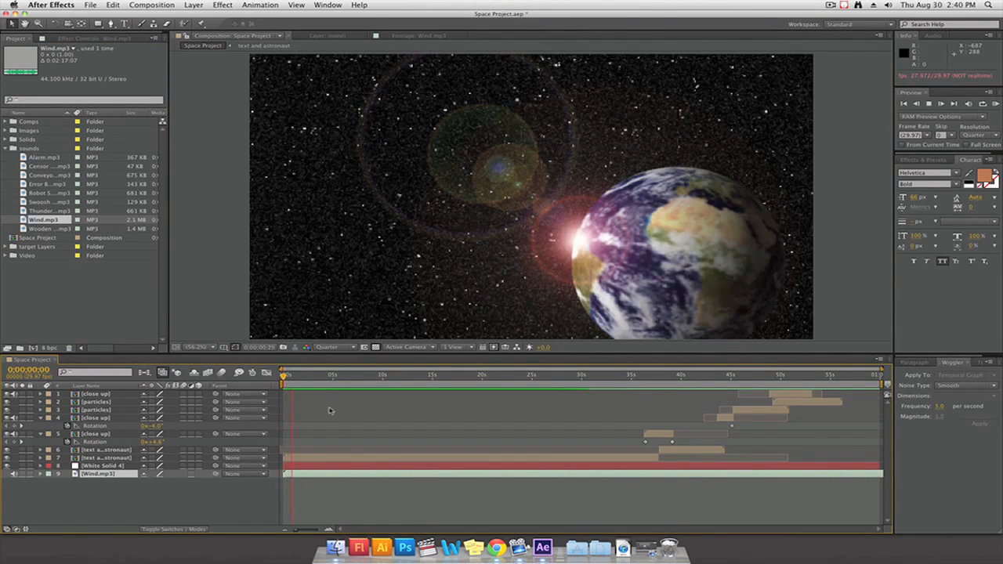
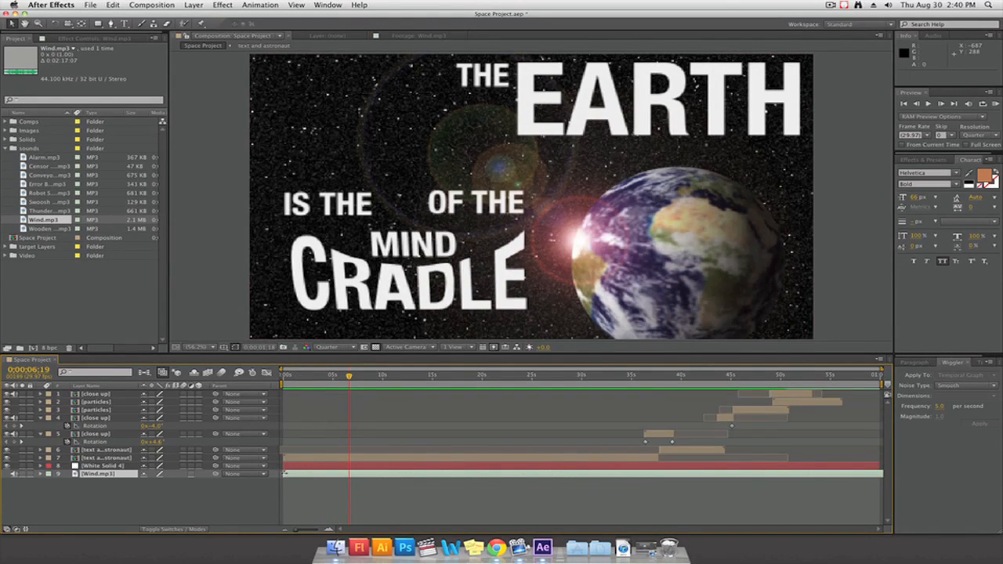
Try trimming the start of the Wind.mp3 layer to about 0;00;06;19 in the timeline
{"action": "left_click_drag", "start_coordinate": [285, 471], "coordinate": [345, 474]}
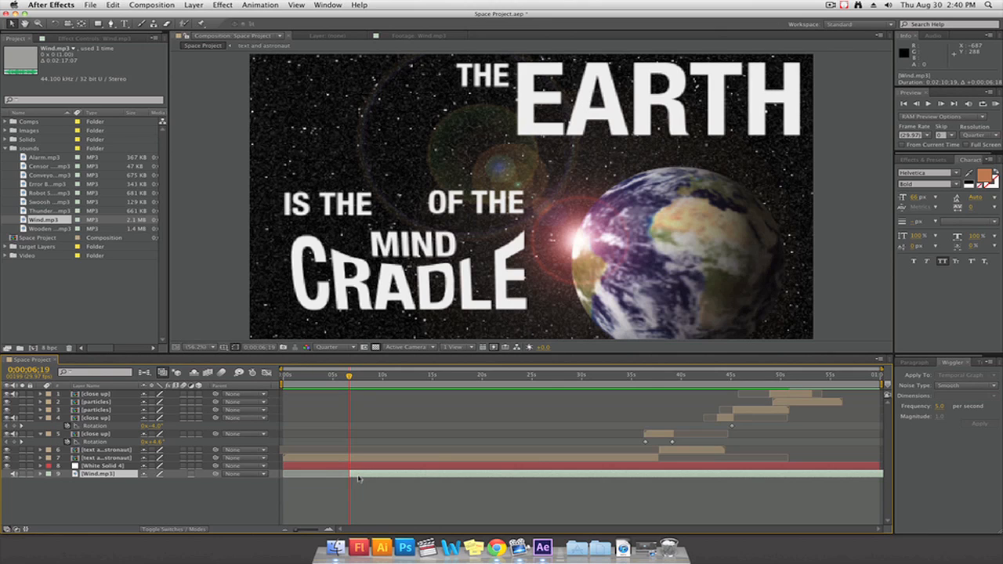
{"action": "left_click_drag", "start_coordinate": [361, 479], "coordinate": [307, 480]}
{"action": "left_click_drag", "start_coordinate": [306, 480], "coordinate": [301, 480]}
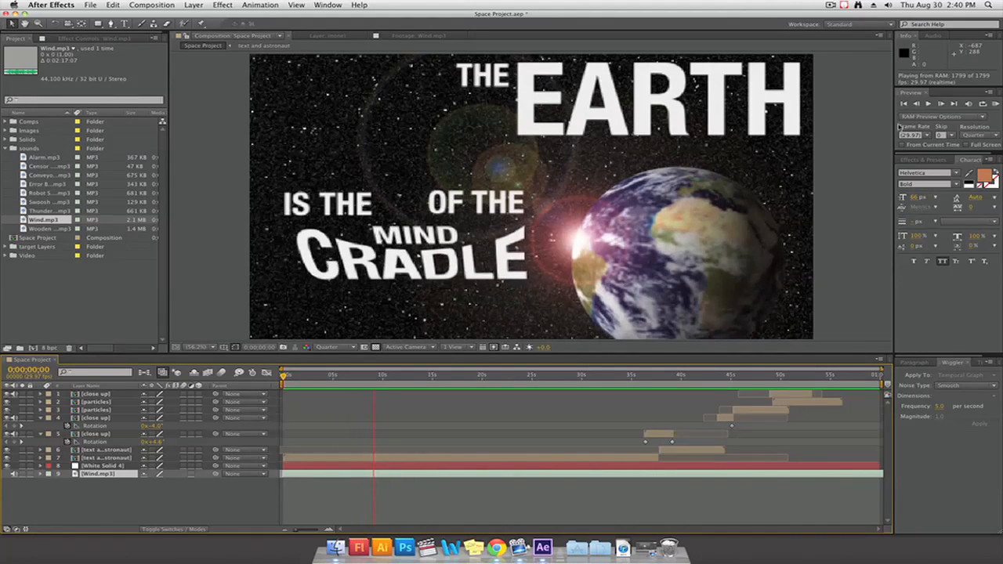
Set the Wind.mp3 layer's Audio Levels to -10 dB and preview the result
{"action": "key", "text": "space"}
{"action": "left_click", "coordinate": [40, 474]}
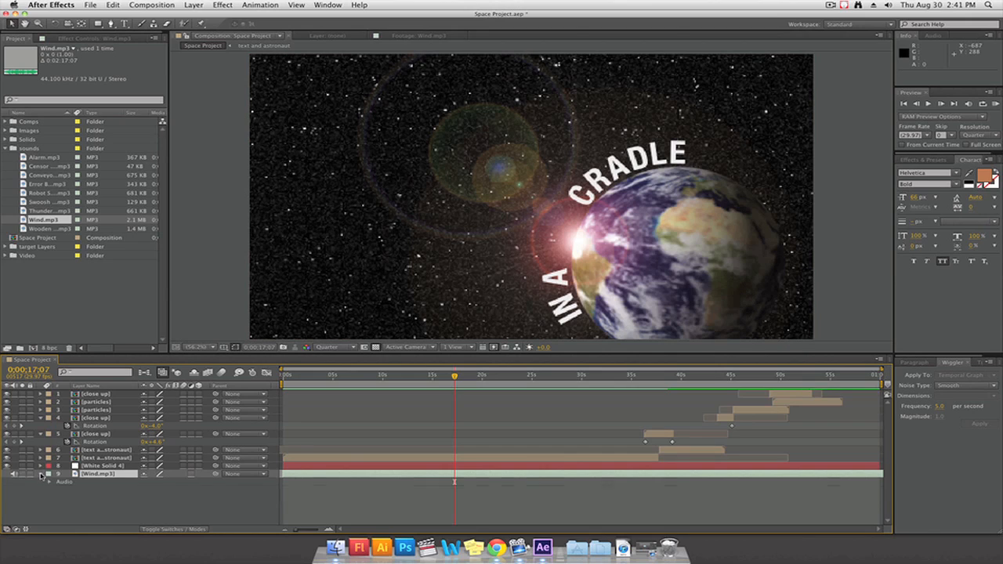
{"action": "left_click", "coordinate": [49, 482]}
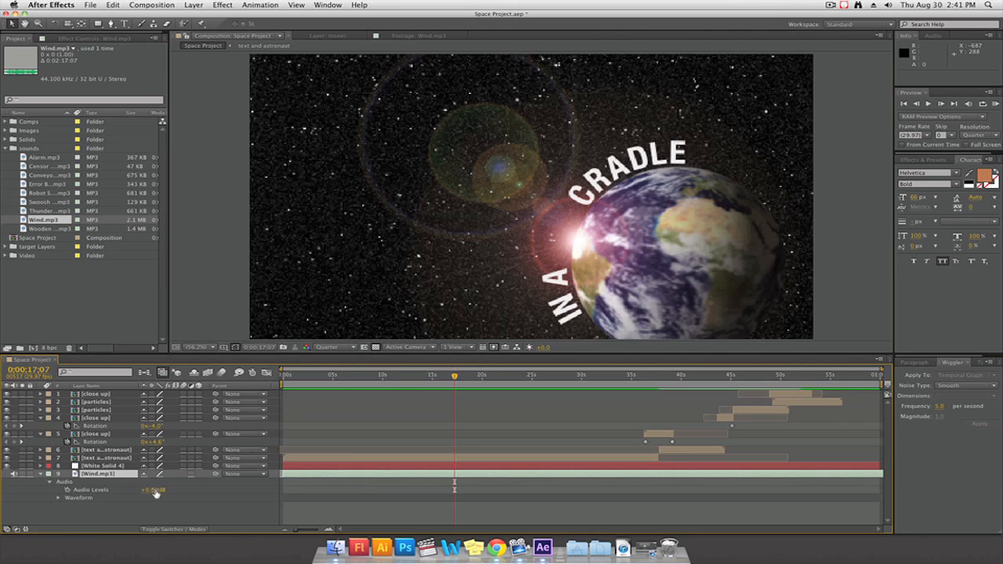
{"action": "left_click_drag", "start_coordinate": [156, 492], "coordinate": [134, 492]}
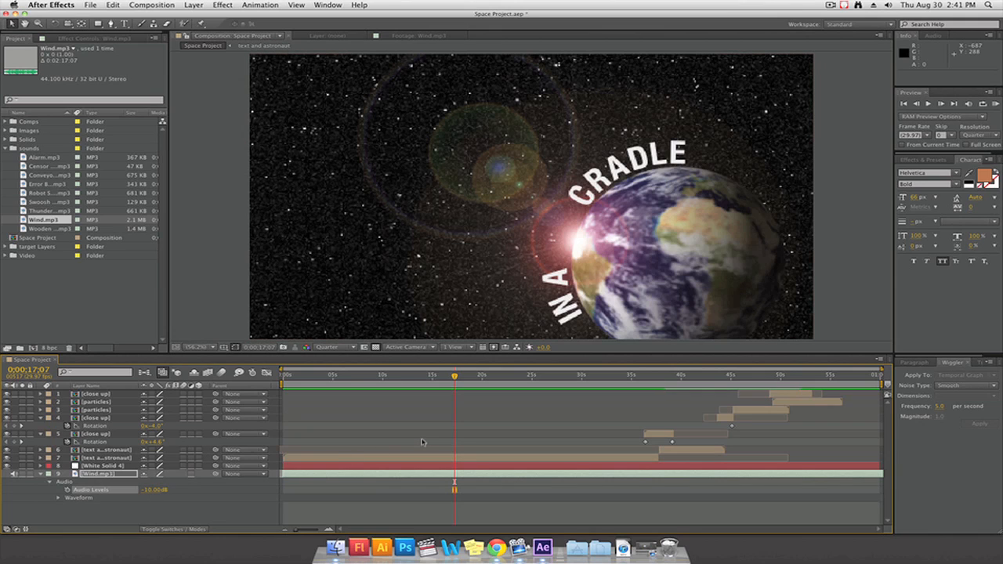
{"action": "key", "text": "KP_0"}
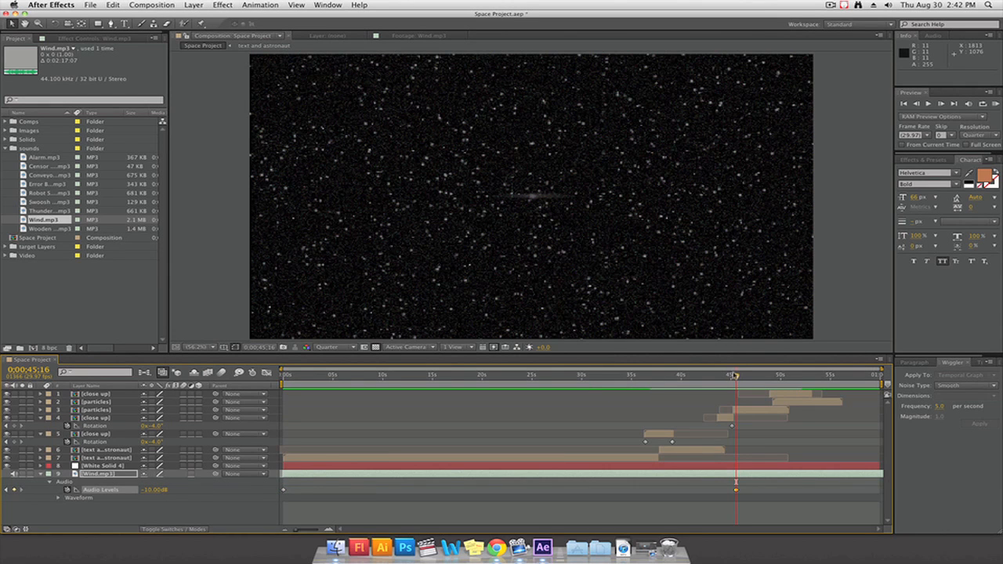
Add Wooden Creak.mp3 below the Wind.mp3 layer, starting at 0;00;03;19
{"action": "left_click_drag", "start_coordinate": [736, 377], "coordinate": [561, 379]}
{"action": "left_click_drag", "start_coordinate": [291, 377], "coordinate": [320, 376]}
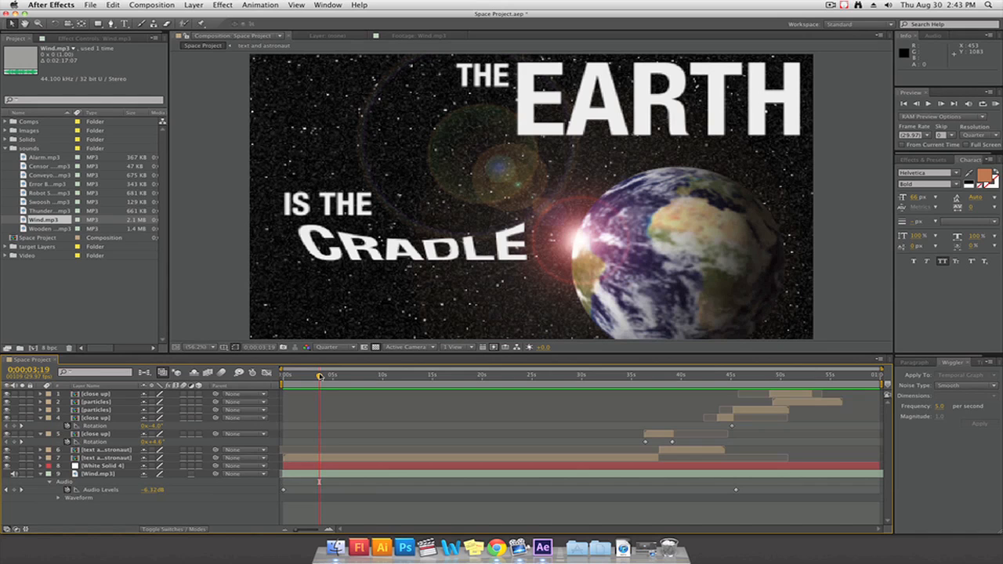
{"action": "left_click", "coordinate": [39, 229]}
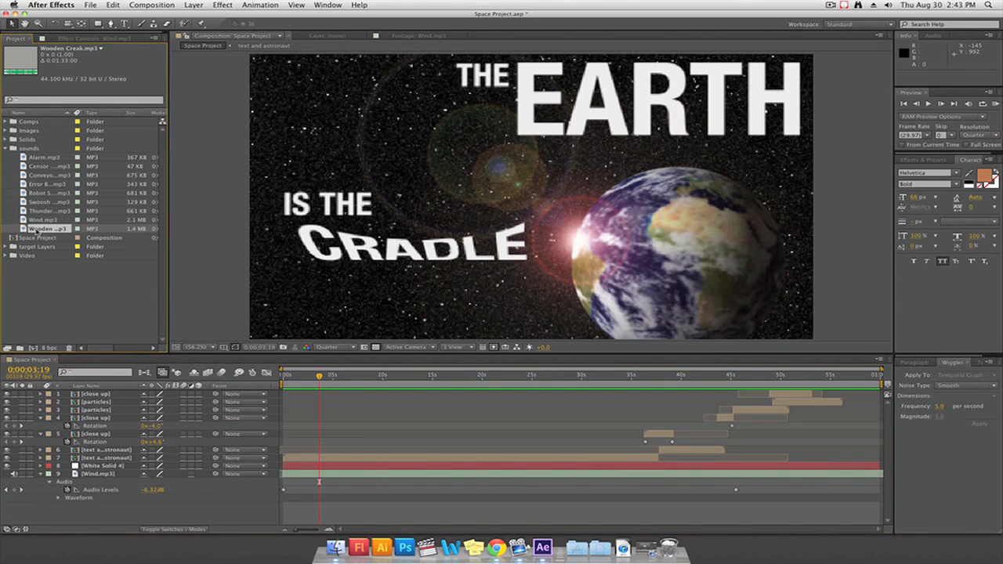
{"action": "left_click_drag", "start_coordinate": [38, 229], "coordinate": [320, 503]}
Split the Wooden Creak layer at 0;00;09;14 and delete the part after the cut
{"action": "left_click_drag", "start_coordinate": [320, 377], "coordinate": [377, 382]}
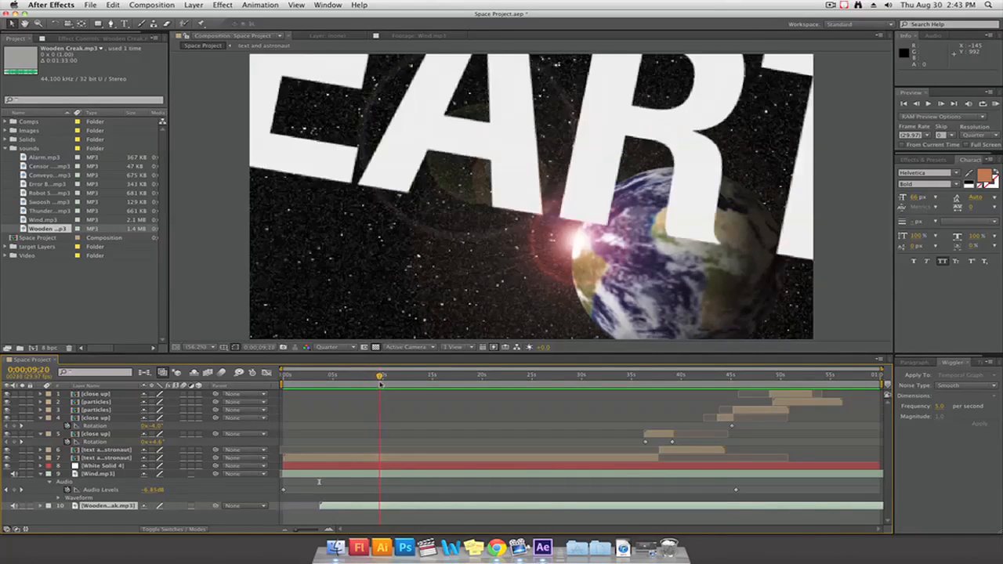
{"action": "left_click", "coordinate": [113, 4]}
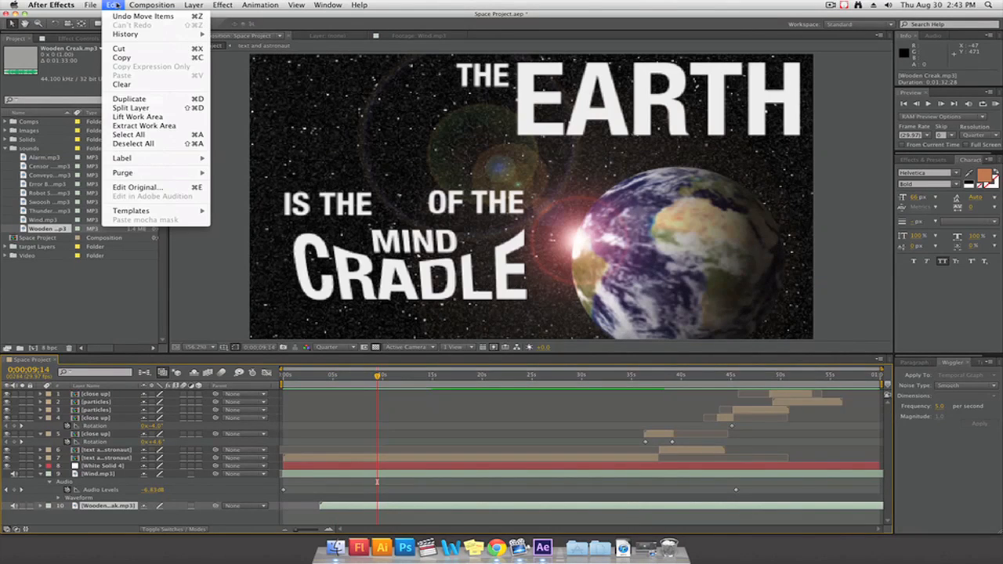
{"action": "left_click", "coordinate": [132, 99]}
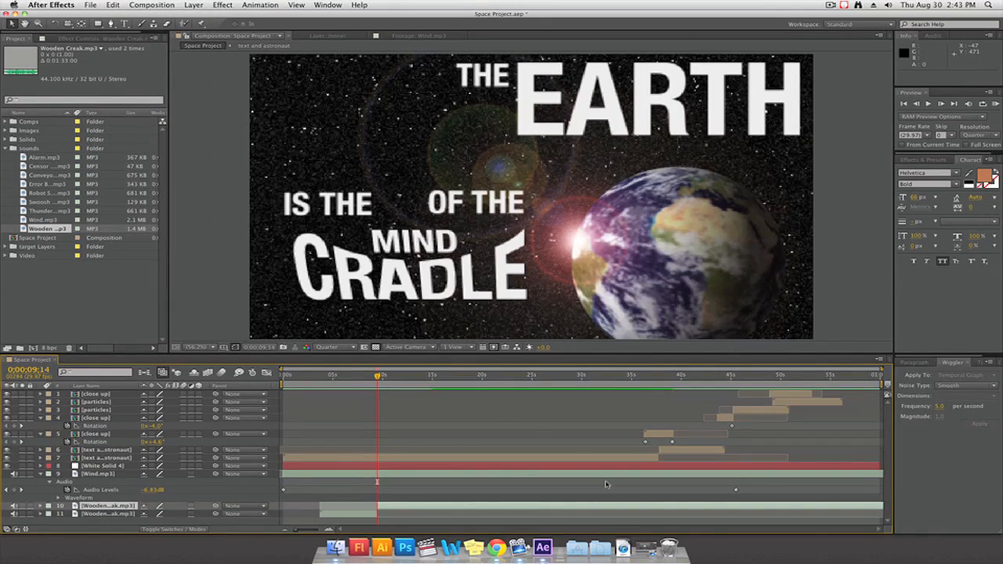
{"action": "key", "text": "Delete"}
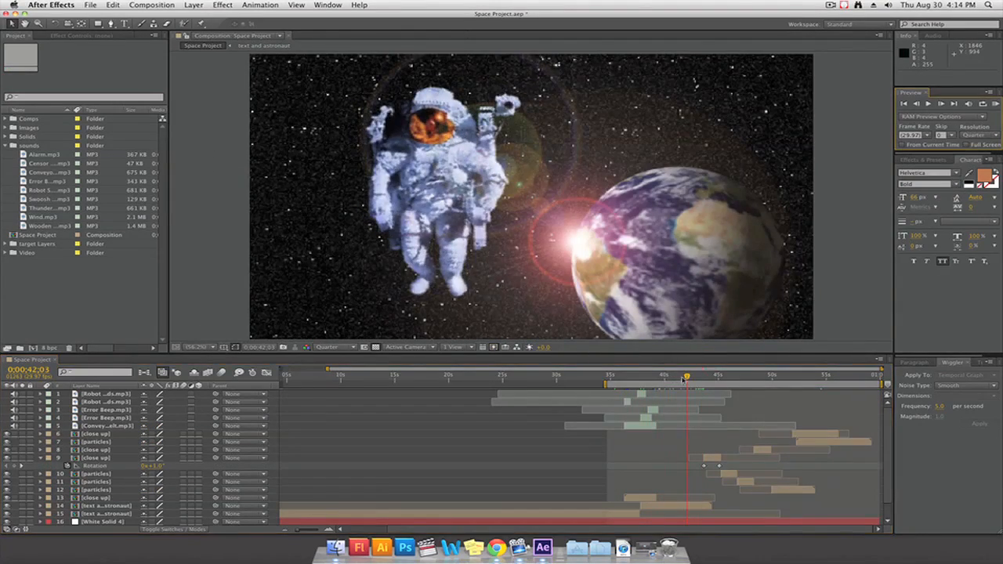
Add Conveyor Belt.mp3 beneath the existing Conveyor Belt layer, starting at 0;00;43;19
{"action": "left_click_drag", "start_coordinate": [682, 379], "coordinate": [713, 379]}
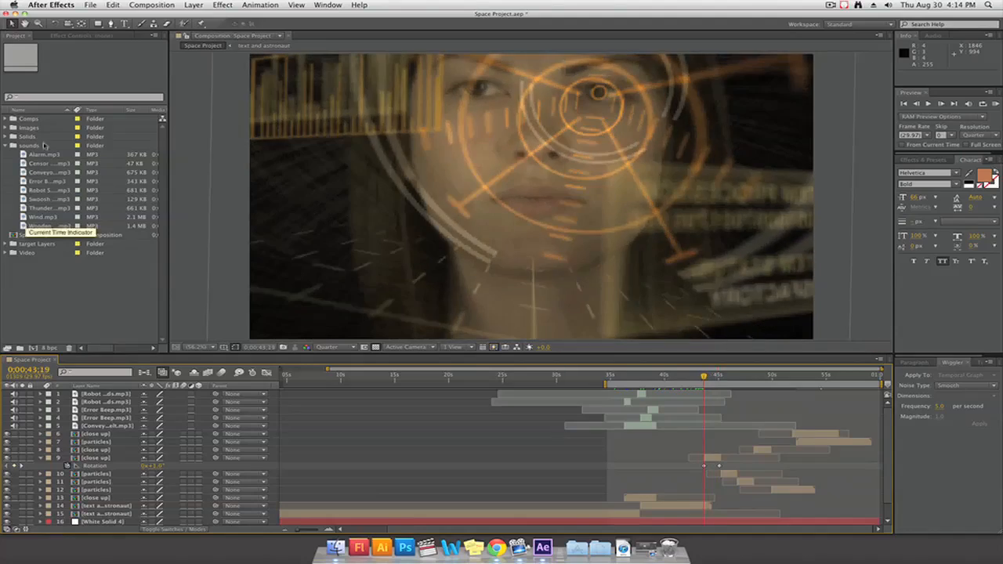
{"action": "left_click_drag", "start_coordinate": [43, 172], "coordinate": [704, 434]}
{"action": "left_click_drag", "start_coordinate": [327, 368], "coordinate": [591, 370]}
{"action": "left_click_drag", "start_coordinate": [378, 378], "coordinate": [571, 379]}
Set the new Conveyor Belt layer's Audio Levels to -15 dB, matching the first Conveyor Belt layer
{"action": "left_click", "coordinate": [105, 427]}
{"action": "left_click", "coordinate": [41, 427]}
{"action": "left_click", "coordinate": [49, 434]}
{"action": "left_click", "coordinate": [55, 458]}
{"action": "left_click", "coordinate": [41, 458]}
{"action": "left_click", "coordinate": [50, 466]}
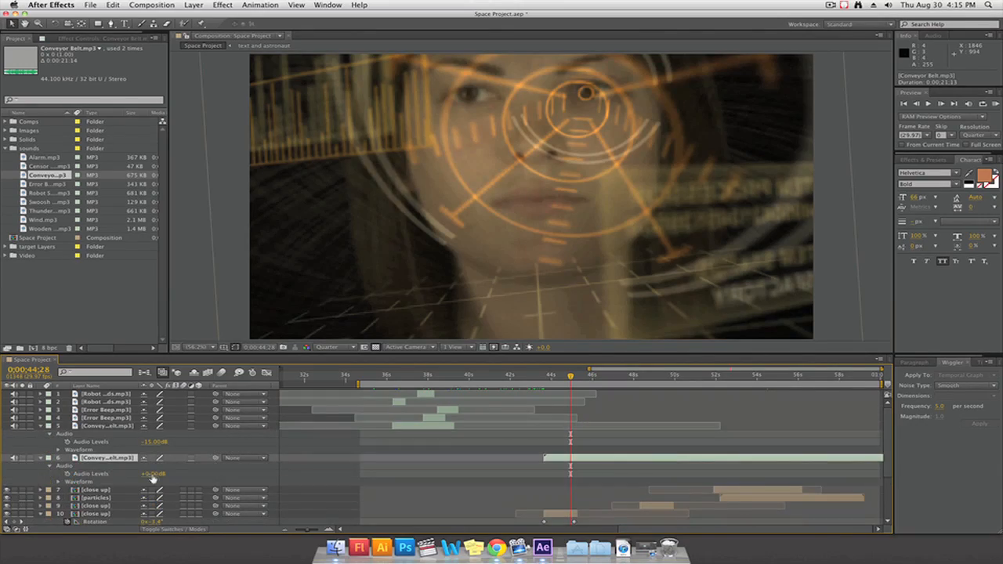
{"action": "left_click", "coordinate": [90, 473]}
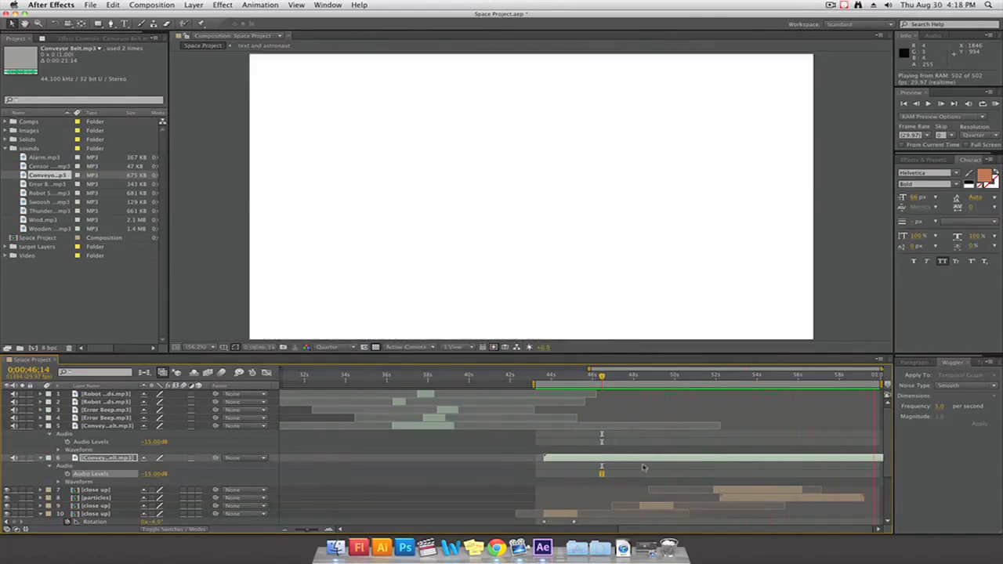
Trim the end of the second Conveyor Belt layer and keyframe its Audio Levels up to 0 dB at 0;00;59;05
{"action": "key", "text": "super+shift+d"}
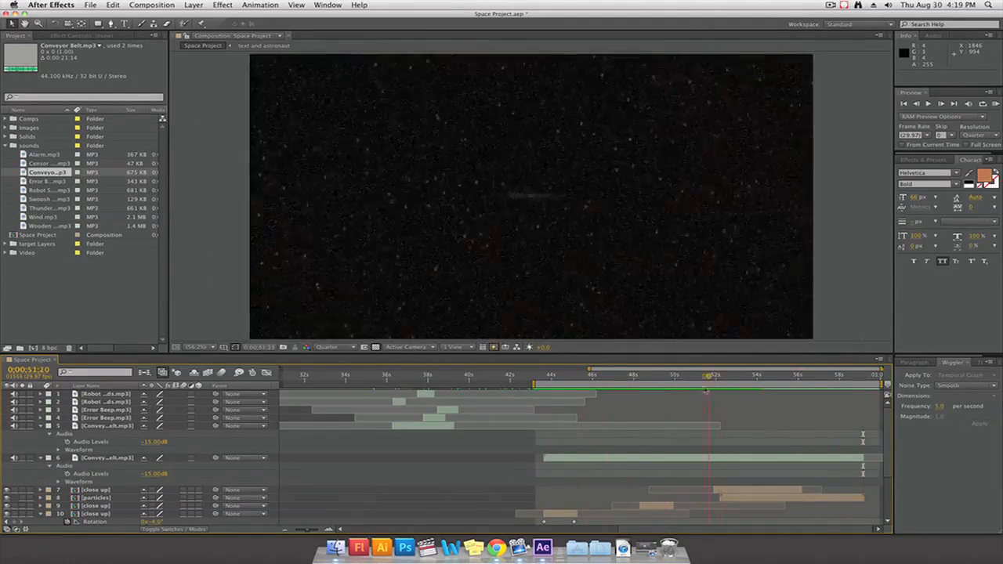
{"action": "left_click_drag", "start_coordinate": [706, 391], "coordinate": [864, 379]}
{"action": "left_click", "coordinate": [68, 474]}
{"action": "left_click", "coordinate": [150, 475]}
{"action": "type", "text": "0"}
{"action": "key", "text": "Return"}
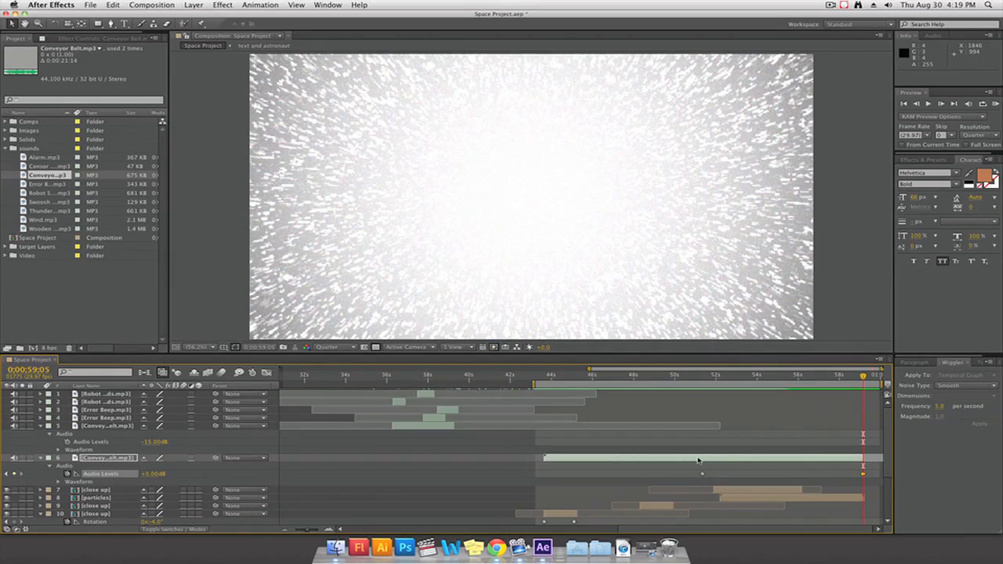
{"action": "key", "text": "KP_0"}
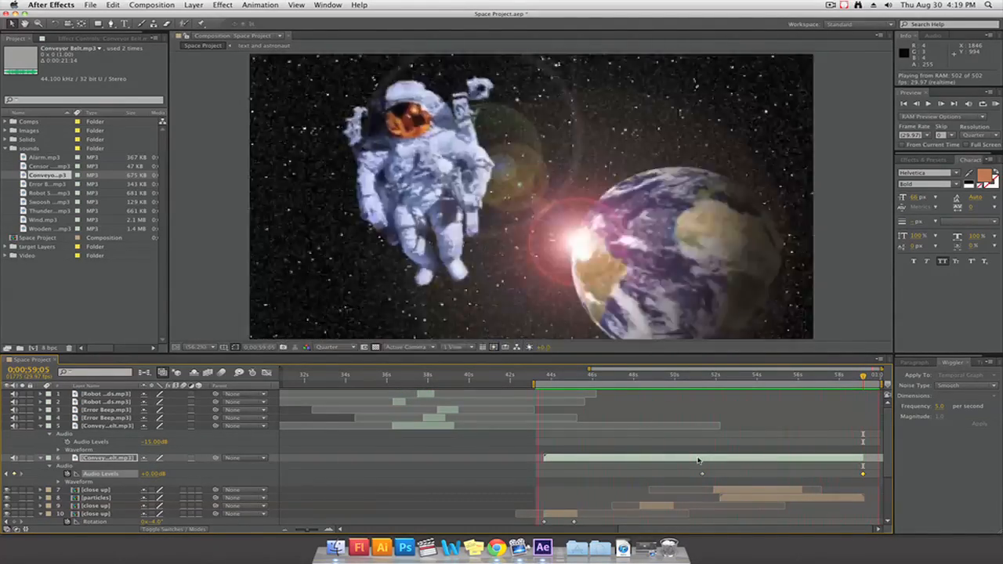
Add another Error Beep.mp3 directly above the second Conveyor Belt layer, starting where that clip begins
{"action": "key", "text": "space"}
{"action": "left_click", "coordinate": [551, 379]}
{"action": "left_click_drag", "start_coordinate": [583, 418], "coordinate": [455, 409]}
{"action": "left_click_drag", "start_coordinate": [417, 378], "coordinate": [453, 379]}
{"action": "left_click_drag", "start_coordinate": [49, 184], "coordinate": [561, 457]}
{"action": "left_click", "coordinate": [543, 378]}
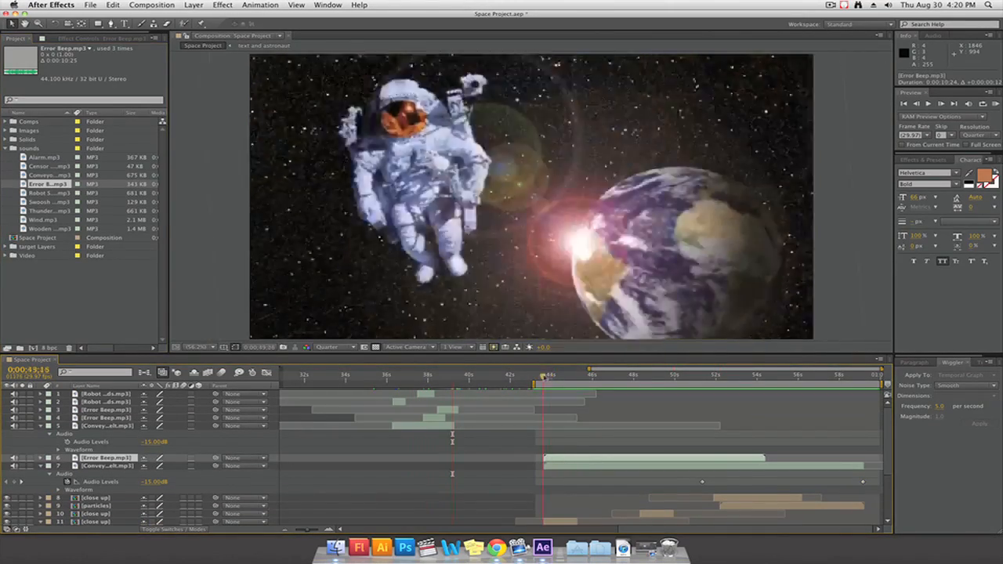
{"action": "left_click_drag", "start_coordinate": [544, 379], "coordinate": [617, 379]}
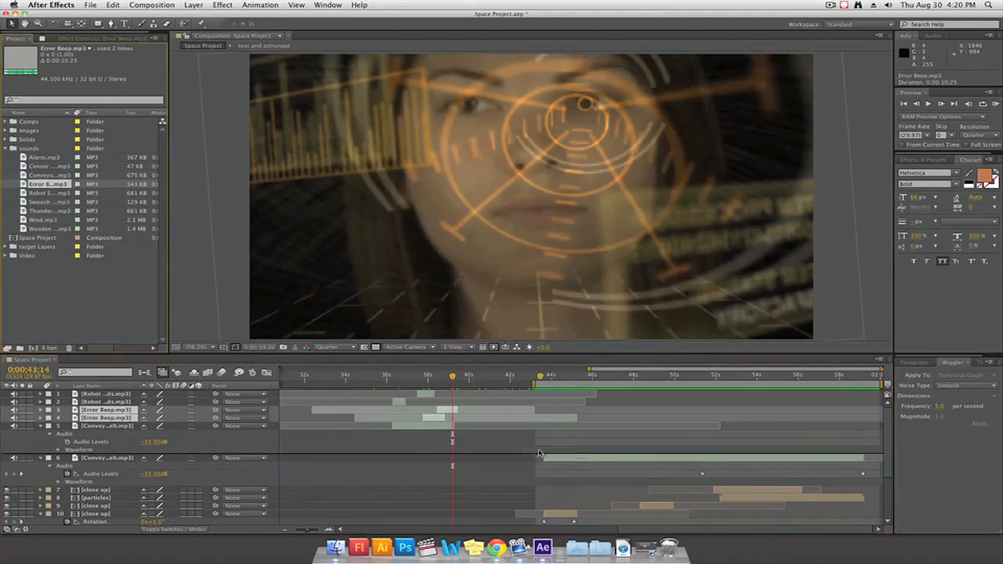
{"action": "left_click_drag", "start_coordinate": [555, 462], "coordinate": [564, 462]}
Trim the new Error Beep clip to 0;00;03;19 and align its start with the second Conveyor Belt clip
{"action": "left_click_drag", "start_coordinate": [541, 377], "coordinate": [615, 377]}
{"action": "left_click_drag", "start_coordinate": [545, 459], "coordinate": [616, 459]}
{"action": "left_click_drag", "start_coordinate": [616, 378], "coordinate": [689, 378]}
{"action": "left_click_drag", "start_coordinate": [764, 458], "coordinate": [689, 459]}
{"action": "left_click_drag", "start_coordinate": [639, 458], "coordinate": [569, 459]}
Cut the Error Beep clip into short 25-frame beeps and place the second shortly after the first
{"action": "left_click_drag", "start_coordinate": [551, 378], "coordinate": [602, 390]}
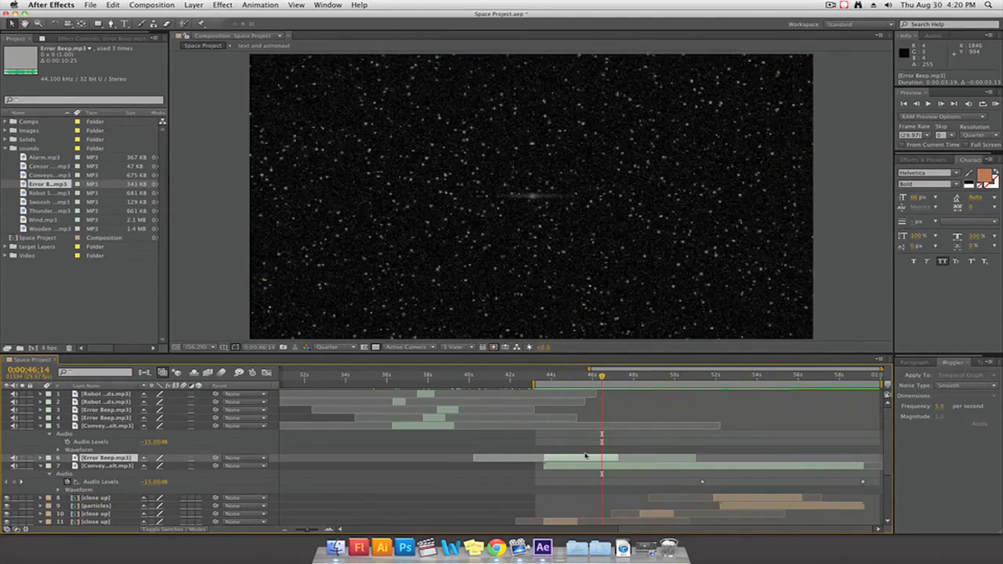
{"action": "key", "text": "super+shift+d"}
{"action": "left_click", "coordinate": [560, 379]}
{"action": "left_click_drag", "start_coordinate": [602, 466], "coordinate": [577, 458]}
{"action": "key", "text": "KP_0"}
{"action": "left_click", "coordinate": [588, 378]}
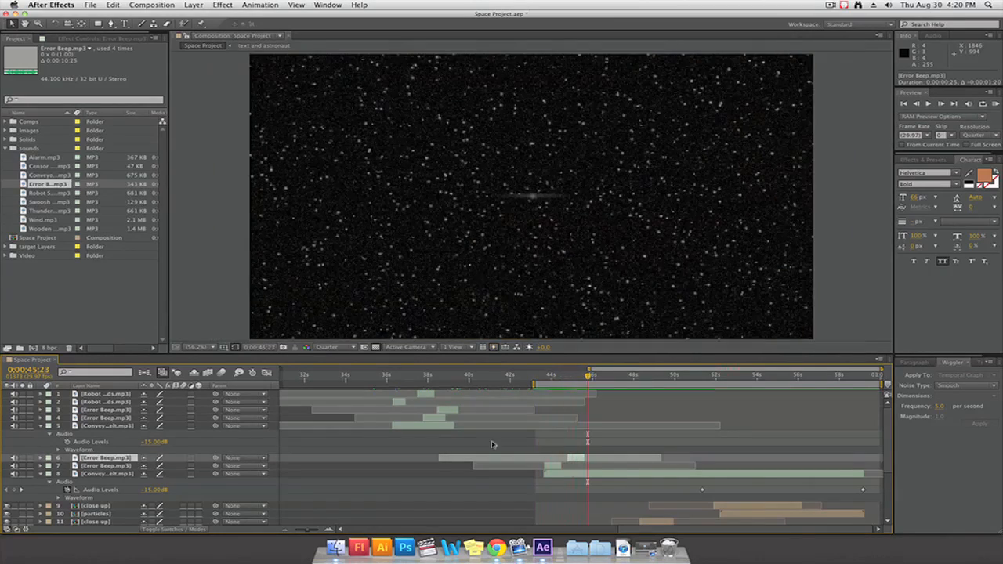
Duplicate the two short Error Beep clips repeatedly and slide the copies along the timeline into an evenly spaced series
{"action": "key", "text": "KP_0"}
{"action": "key", "text": "super+d"}
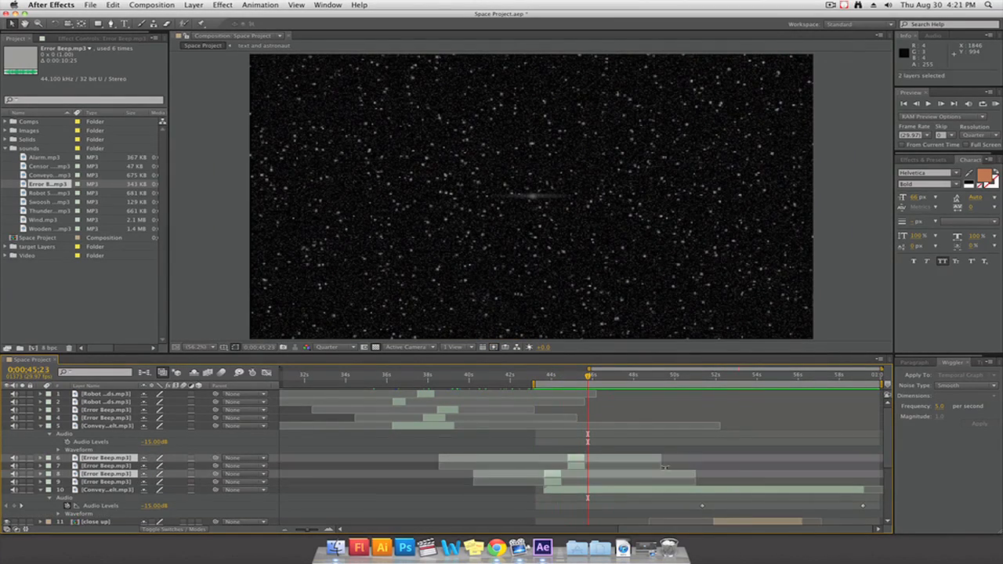
{"action": "left_click_drag", "start_coordinate": [577, 459], "coordinate": [651, 459]}
{"action": "key", "text": "super+d"}
Extend the Error Beep series with more duplicates to about 0;00;59;11 and delete the surplus last beep
{"action": "key", "text": "super+d"}
{"action": "left_click_drag", "start_coordinate": [650, 459], "coordinate": [677, 475]}
{"action": "left_click", "coordinate": [601, 507], "text": "shift"}
{"action": "left_click", "coordinate": [623, 475], "text": "shift"}
{"action": "left_click_drag", "start_coordinate": [108, 482], "coordinate": [104, 510]}
{"action": "left_click", "coordinate": [704, 467]}
{"action": "left_click", "coordinate": [723, 459], "text": "shift"}
{"action": "key", "text": "super+d"}
{"action": "left_click_drag", "start_coordinate": [703, 475], "coordinate": [800, 481]}
{"action": "key", "text": "super+d"}
{"action": "left_click_drag", "start_coordinate": [799, 376], "coordinate": [843, 376]}
{"action": "key", "text": "super+d"}
{"action": "left_click_drag", "start_coordinate": [827, 459], "coordinate": [874, 459]}
{"action": "left_click_drag", "start_coordinate": [845, 376], "coordinate": [867, 377]}
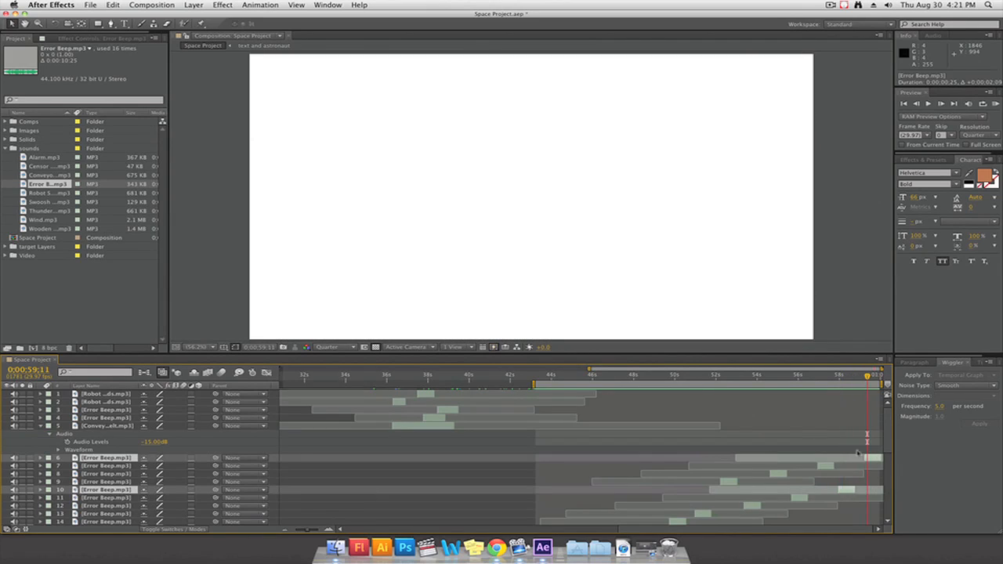
{"action": "left_click", "coordinate": [873, 458]}
{"action": "key", "text": "Delete"}
Select all the short Error Beep layers and pre-compose them as "error beeps"
{"action": "left_click", "coordinate": [105, 458]}
{"action": "scroll", "coordinate": [106, 462], "scroll_direction": "down", "scroll_amount": 3}
{"action": "left_click", "coordinate": [106, 490], "text": "shift"}
{"action": "left_click", "coordinate": [192, 5]}
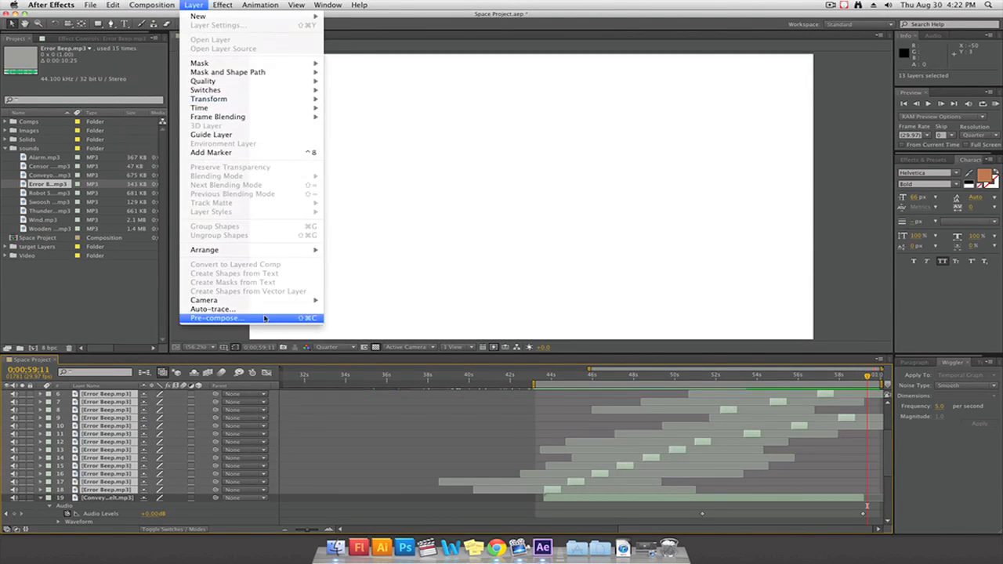
{"action": "left_click", "coordinate": [265, 318]}
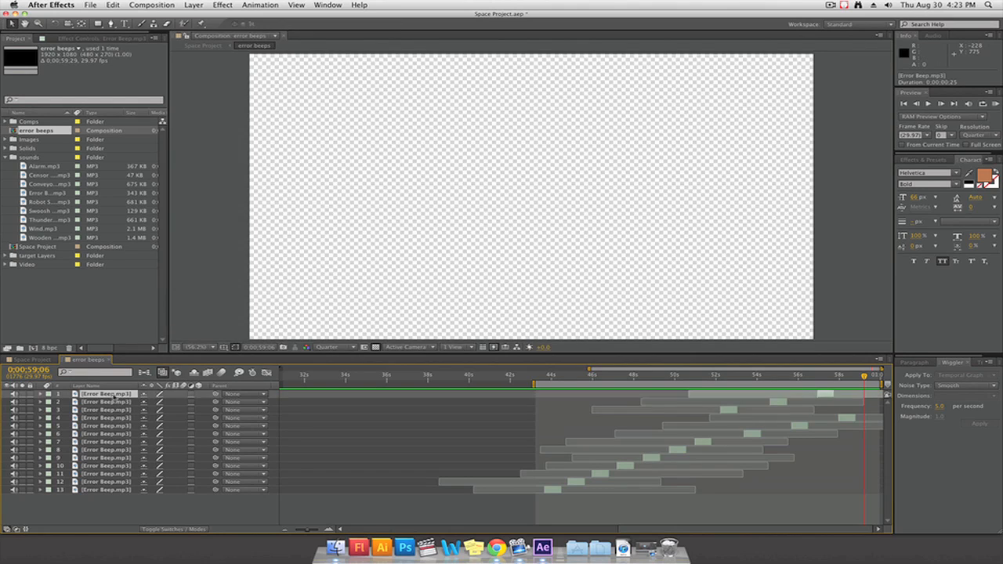
Reorder the Error Beep layers inside the error beeps composition so they are stacked by start time
{"action": "double_click", "coordinate": [106, 418]}
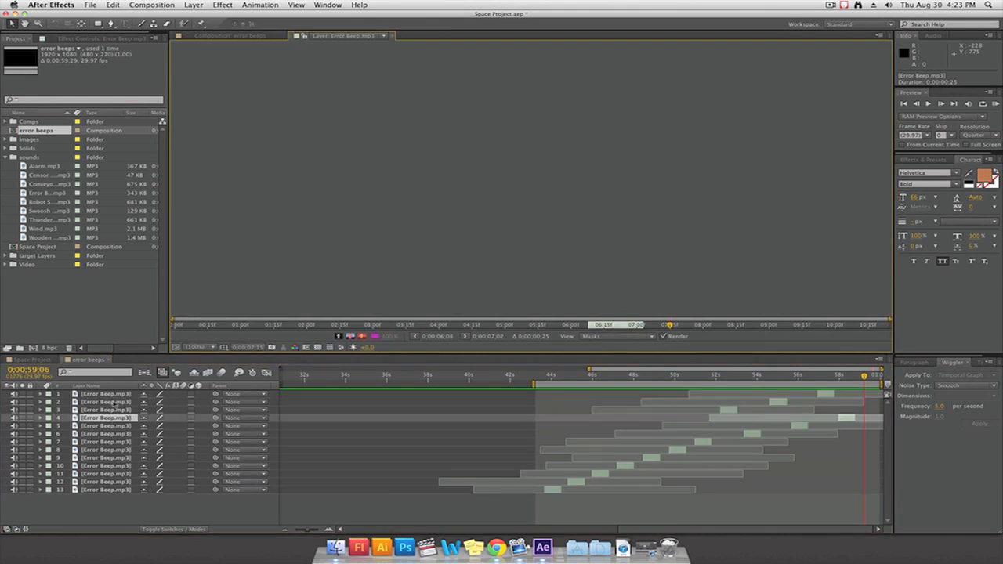
{"action": "mouse_move", "coordinate": [112, 418]}
{"action": "left_mouse_down"}
{"action": "mouse_move", "coordinate": [112, 391]}
{"action": "mouse_move", "coordinate": [107, 424]}
{"action": "mouse_move", "coordinate": [108, 406]}
{"action": "left_mouse_up"}
{"action": "left_click", "coordinate": [393, 36]}
{"action": "left_click_drag", "start_coordinate": [107, 435], "coordinate": [107, 421]}
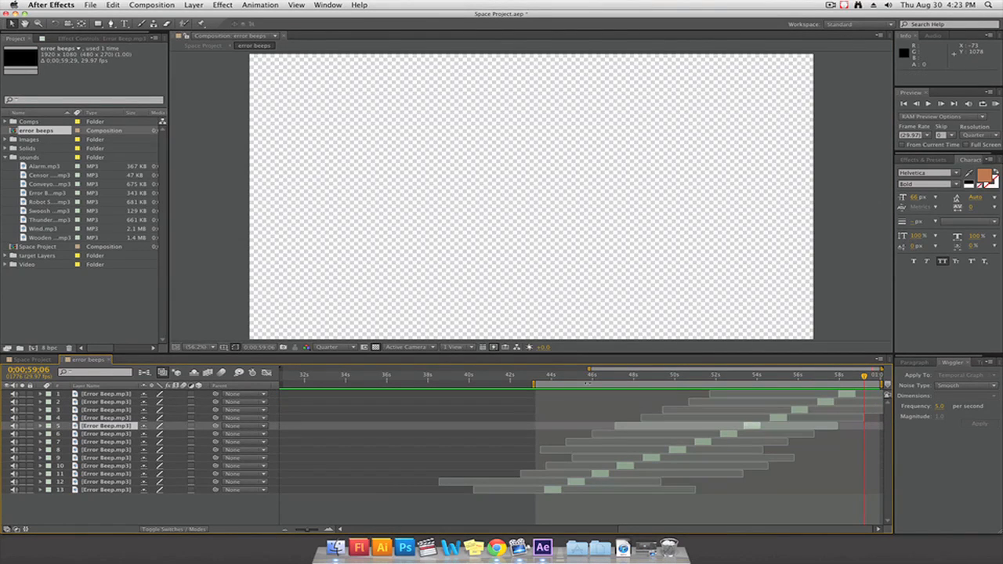
Slide the Error Beep clips after about 0;00;49;17 earlier so the gaps between beeps get shorter
{"action": "left_click_drag", "start_coordinate": [558, 379], "coordinate": [666, 379]}
{"action": "left_click_drag", "start_coordinate": [740, 441], "coordinate": [712, 434]}
{"action": "mouse_move", "coordinate": [752, 427]}
{"action": "left_mouse_down"}
{"action": "mouse_move", "coordinate": [730, 427]}
{"action": "mouse_move", "coordinate": [748, 419]}
{"action": "left_mouse_up"}
{"action": "left_click_drag", "start_coordinate": [800, 411], "coordinate": [781, 403]}
{"action": "left_click_drag", "start_coordinate": [848, 395], "coordinate": [797, 395]}
Duplicate the last Error Beep clip several times and stagger the copies closely up to the end of the composition
{"action": "key", "text": "super+d"}
{"action": "left_click_drag", "start_coordinate": [797, 395], "coordinate": [871, 395]}
{"action": "key", "text": "super+d"}
{"action": "key", "text": "super+d"}
{"action": "key", "text": "super+d"}
{"action": "key", "text": "super+d"}
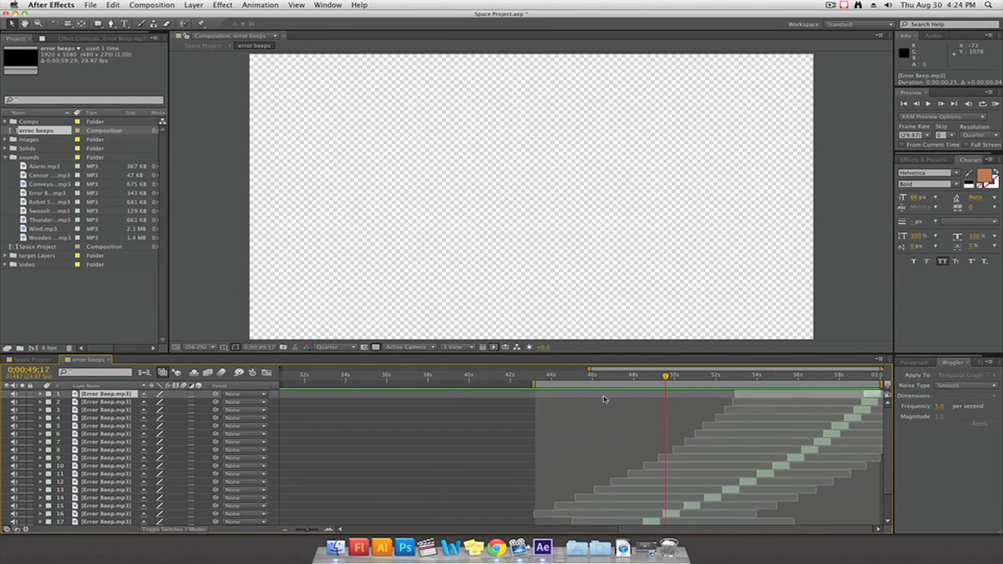
Preview the Space Project sound and nudge the topmost Error Beep clip in error beeps 2 frames earlier
{"action": "key", "text": "KP_0"}
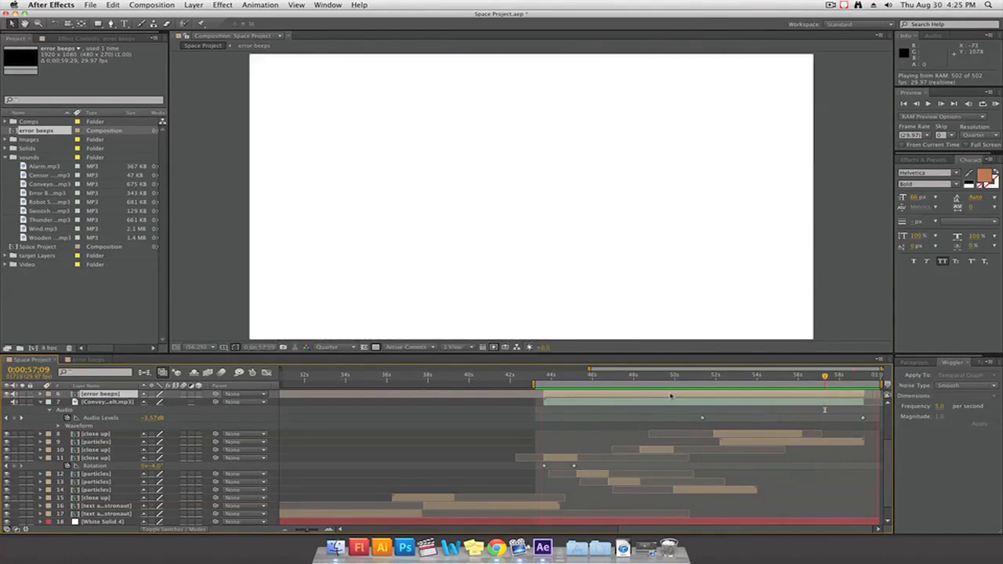
{"action": "key", "text": "space"}
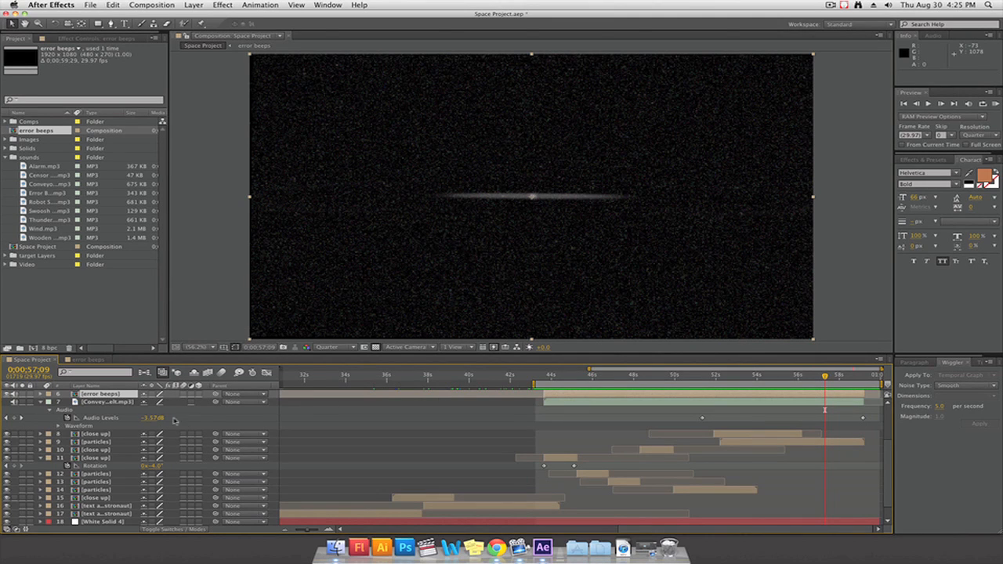
{"action": "double_click", "coordinate": [763, 394]}
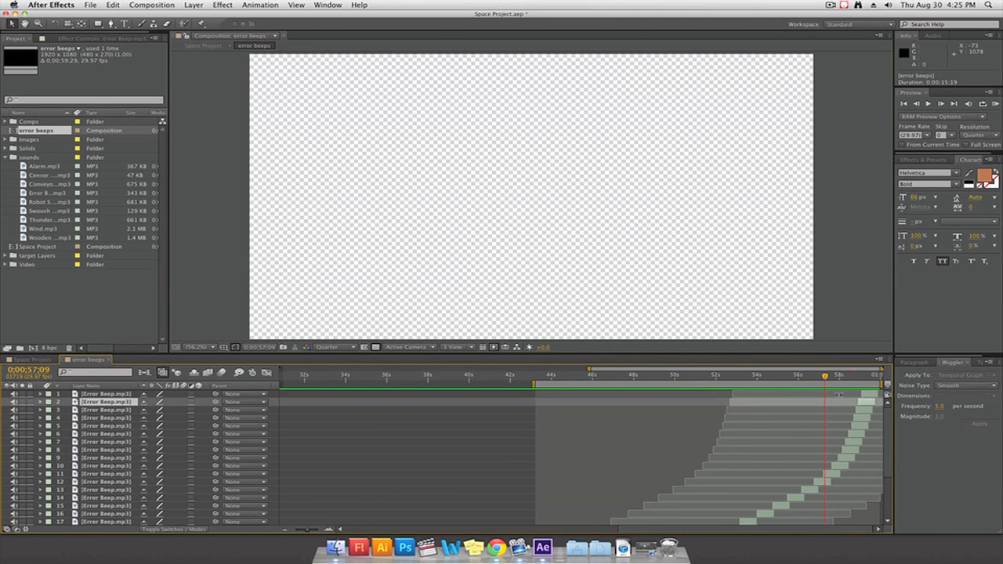
{"action": "left_click", "coordinate": [871, 395]}
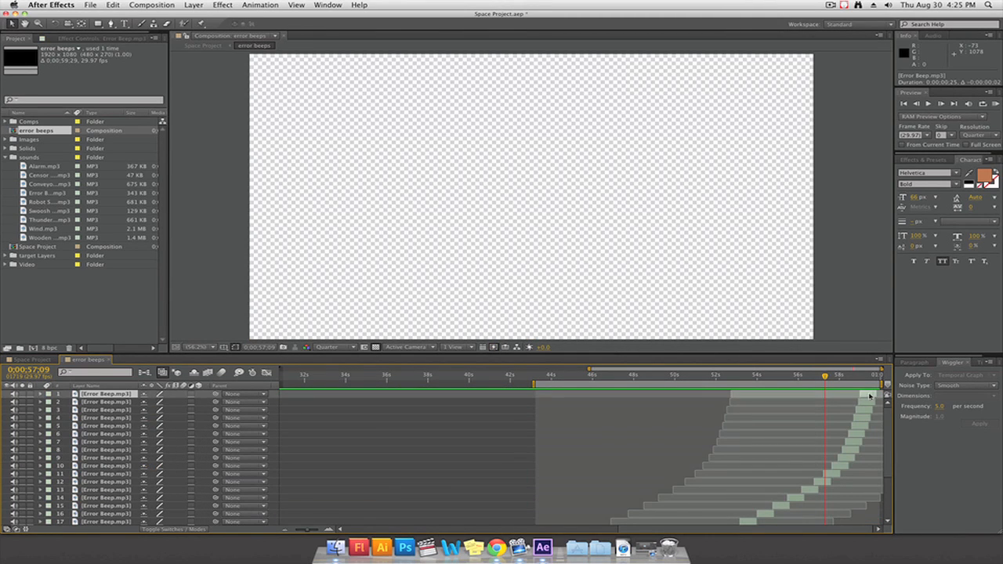
{"action": "scroll", "coordinate": [850, 455], "scroll_direction": "down", "scroll_amount": 3}
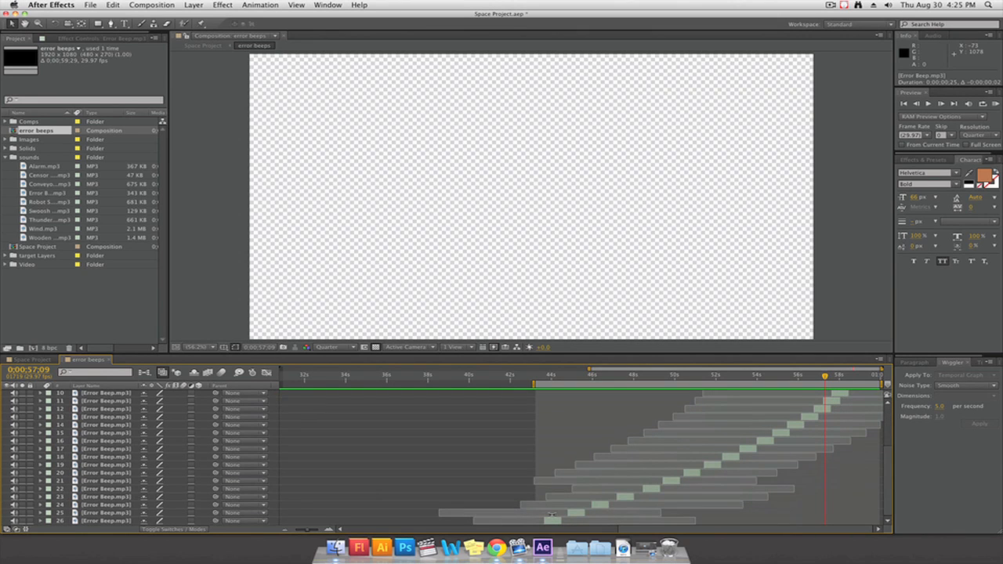
{"action": "left_click", "coordinate": [573, 515]}
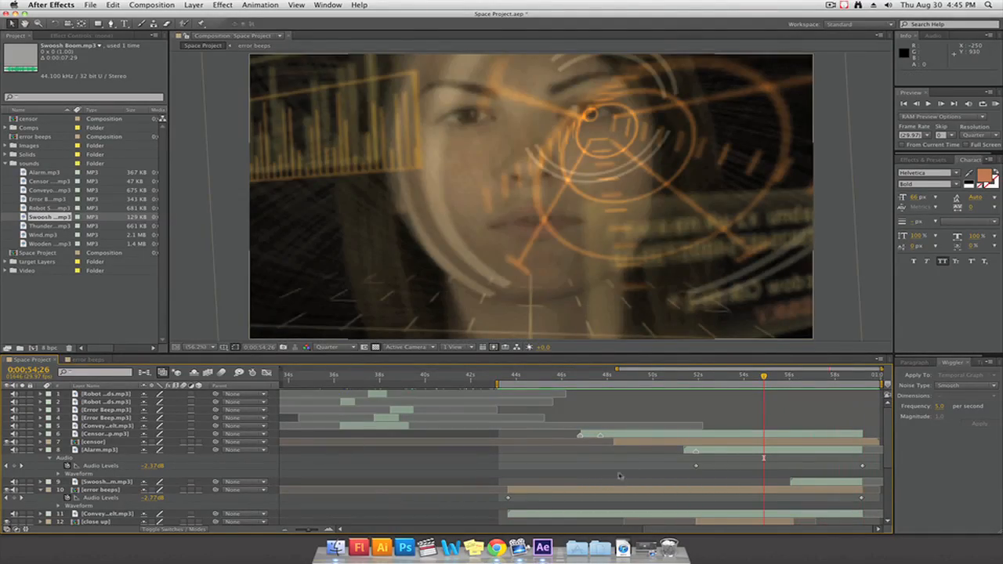
Move the Swoosh Boom.mp3 clip earlier in the Space Project timeline so it plays around 0;00;51;20
{"action": "mouse_move", "coordinate": [765, 378]}
{"action": "left_mouse_down"}
{"action": "mouse_move", "coordinate": [785, 379]}
{"action": "mouse_move", "coordinate": [599, 379]}
{"action": "mouse_move", "coordinate": [703, 383]}
{"action": "mouse_move", "coordinate": [691, 384]}
{"action": "left_mouse_up"}
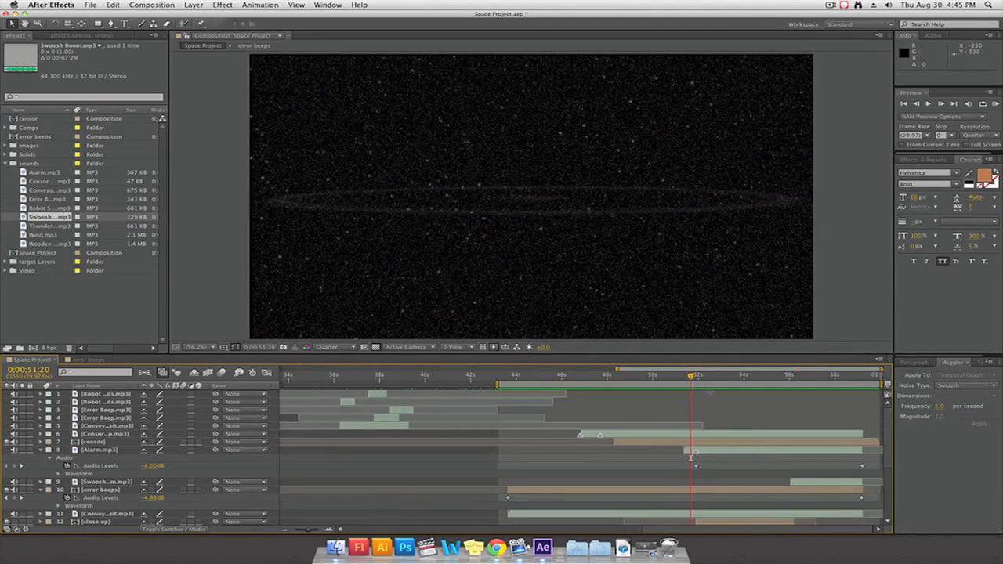
{"action": "left_click_drag", "start_coordinate": [841, 478], "coordinate": [672, 482]}
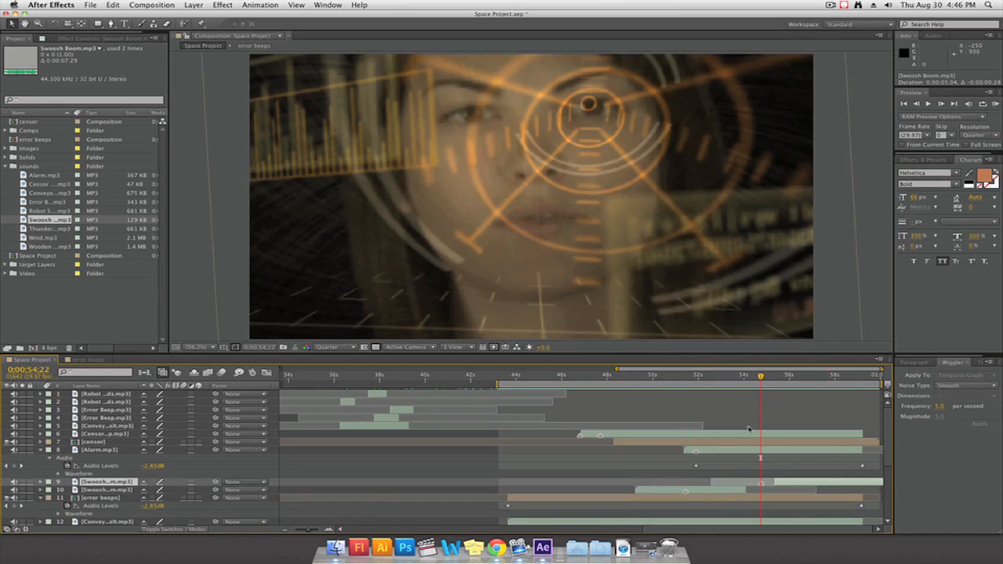
{"action": "left_click_drag", "start_coordinate": [760, 377], "coordinate": [729, 379]}
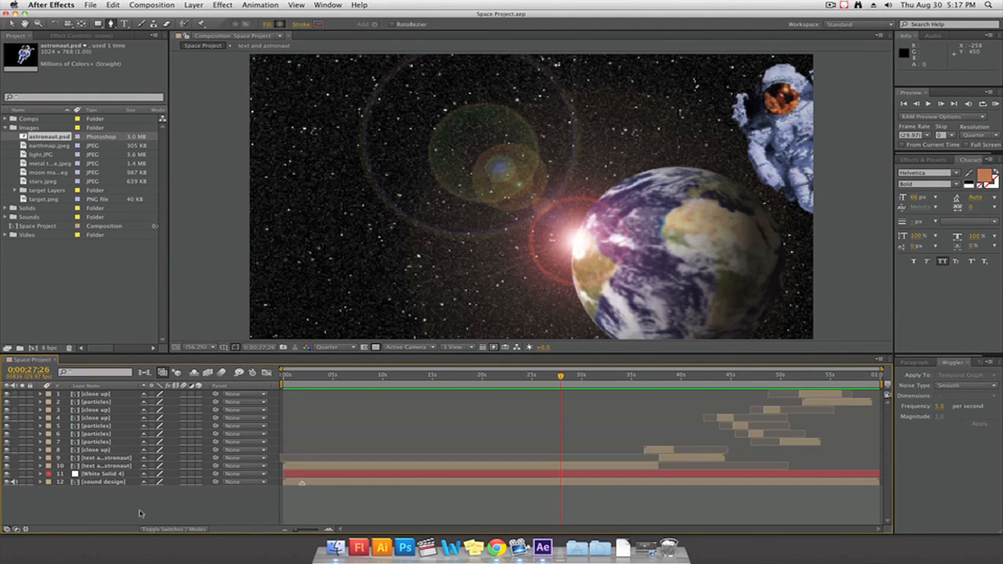
Add the Space Project composition to the render queue and set its output module format to H.264, keeping the default video options
{"action": "left_click", "coordinate": [151, 5]}
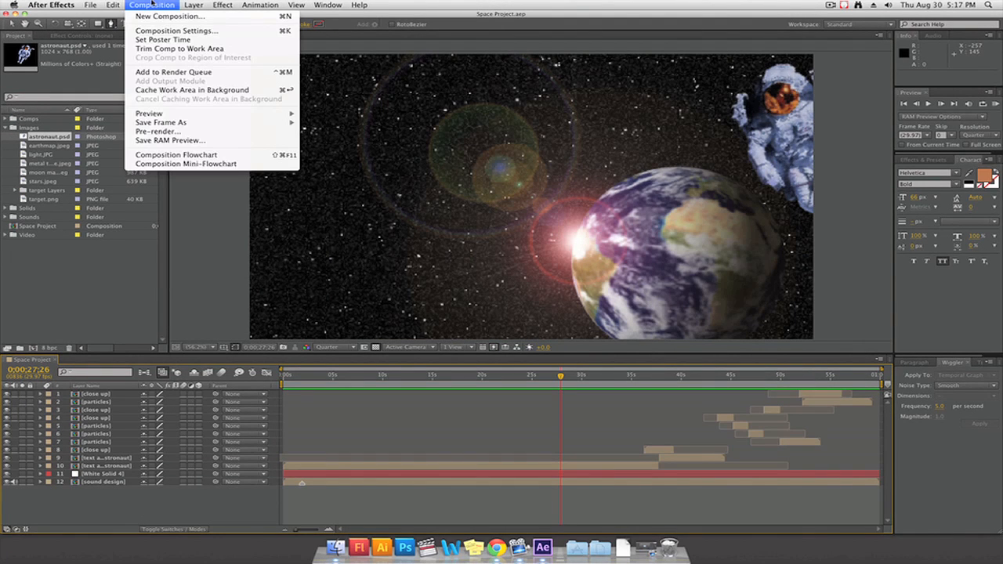
{"action": "left_click", "coordinate": [168, 72]}
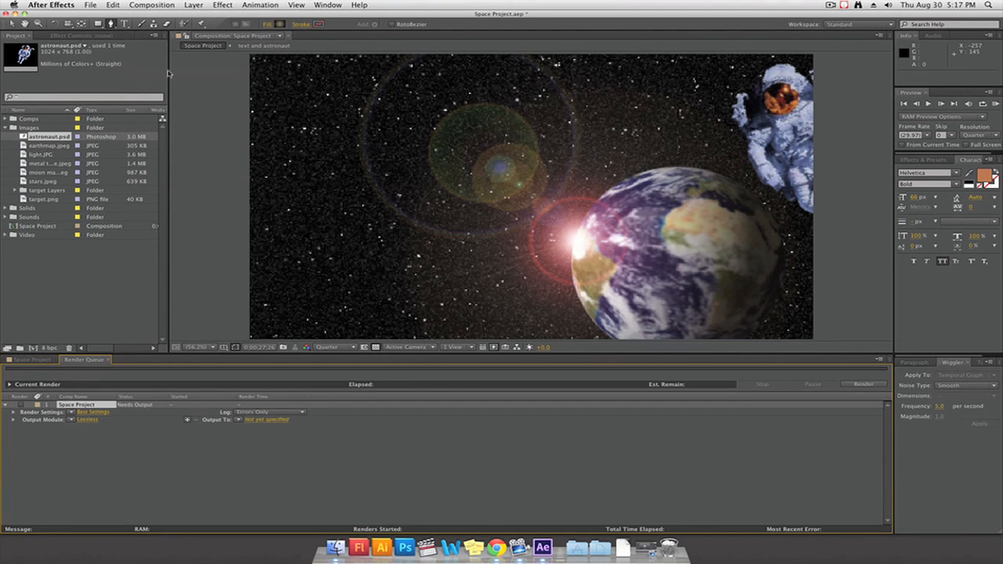
{"action": "left_click", "coordinate": [87, 420]}
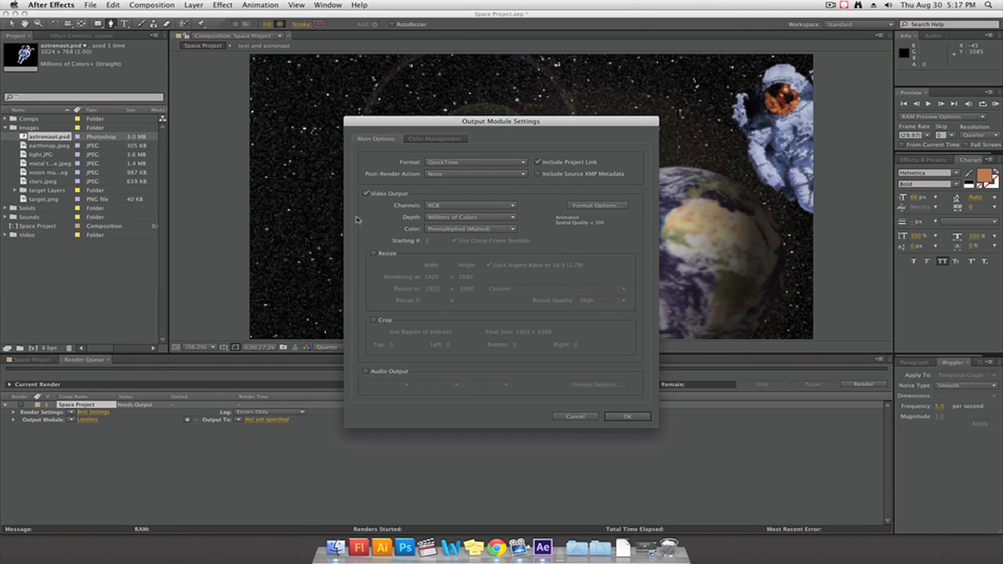
{"action": "left_click", "coordinate": [441, 163]}
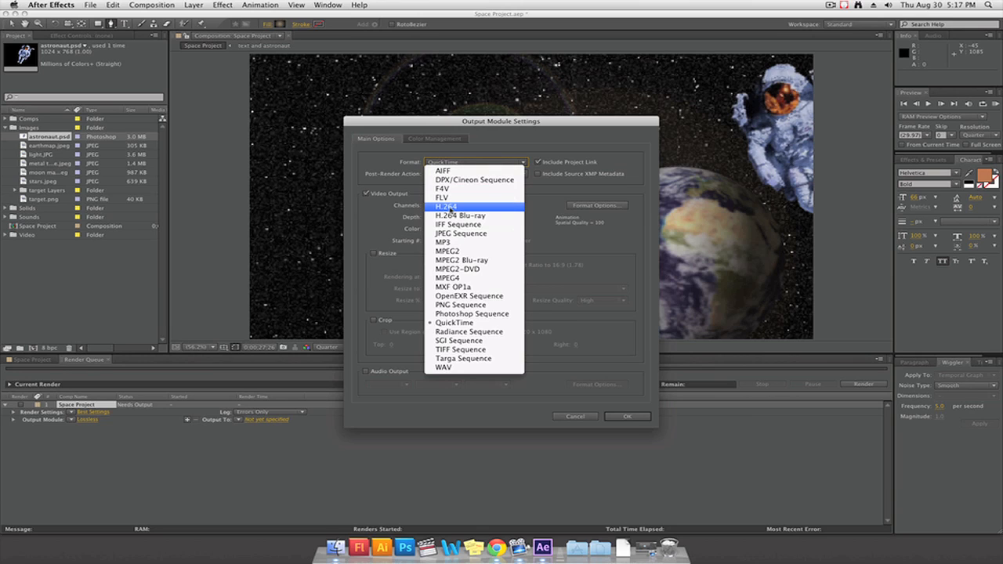
{"action": "left_click", "coordinate": [450, 207]}
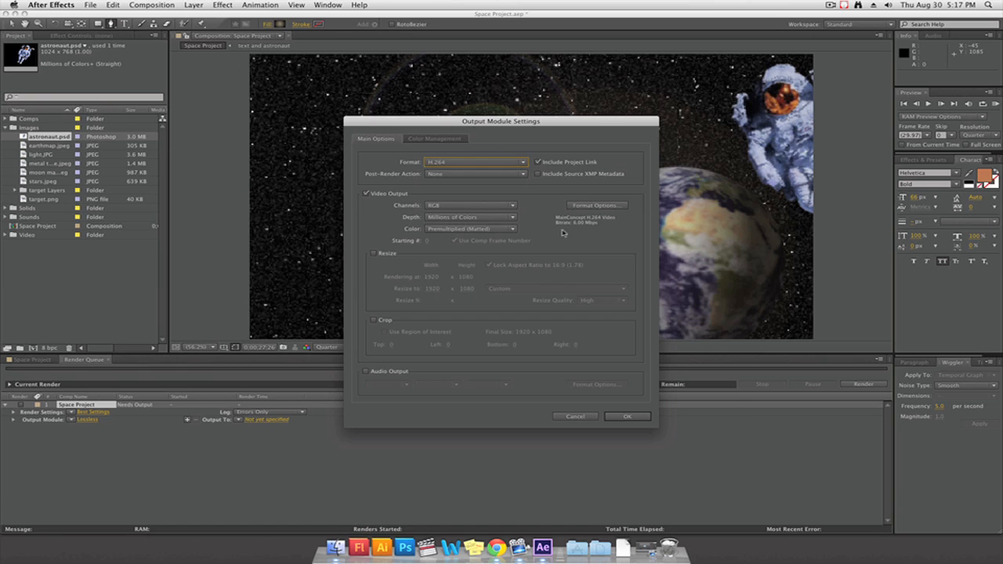
{"action": "left_click", "coordinate": [575, 207]}
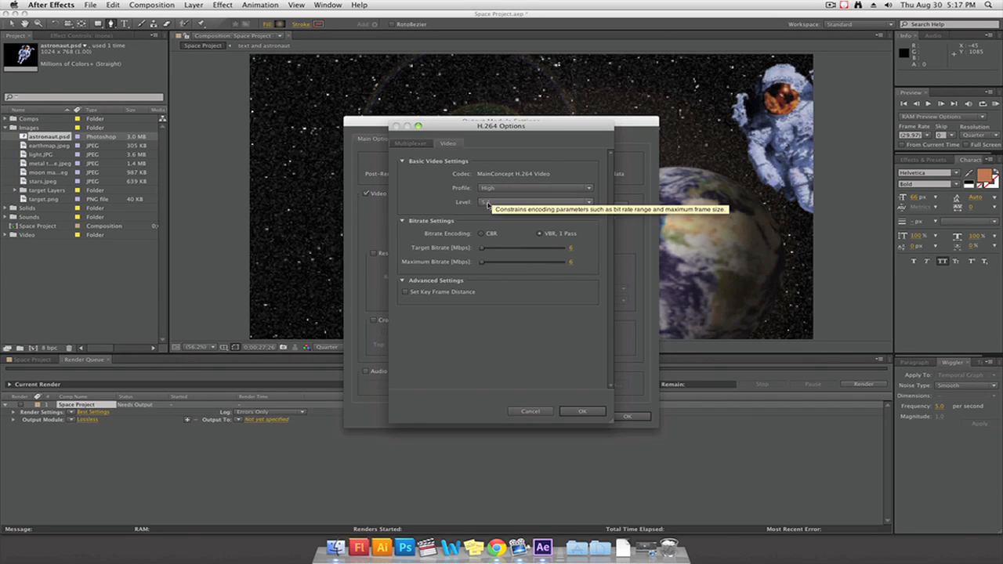
{"action": "left_click", "coordinate": [582, 411]}
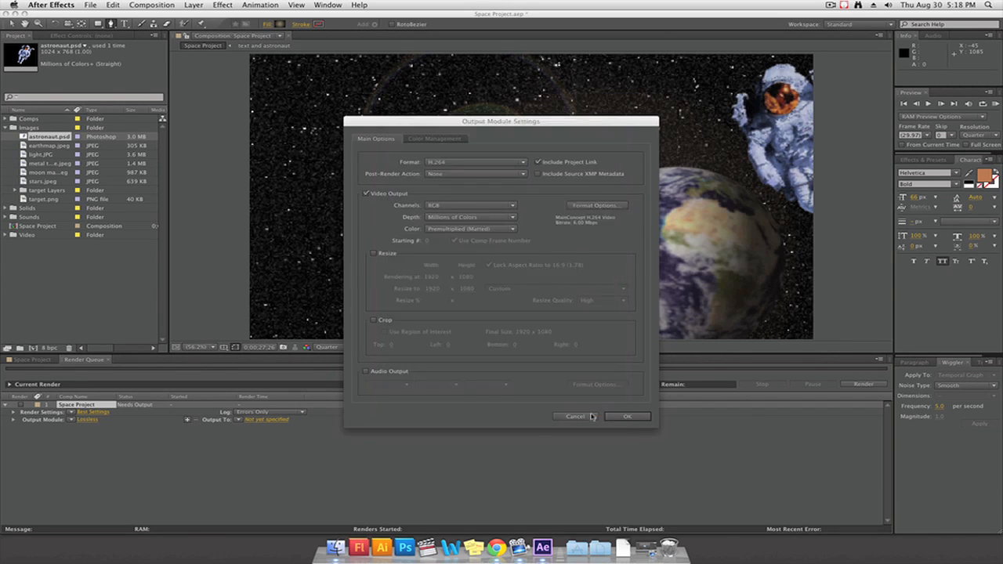
Enable resizing of the output and set it to 1280 x 720 with the aspect ratio locked
{"action": "left_click", "coordinate": [375, 255]}
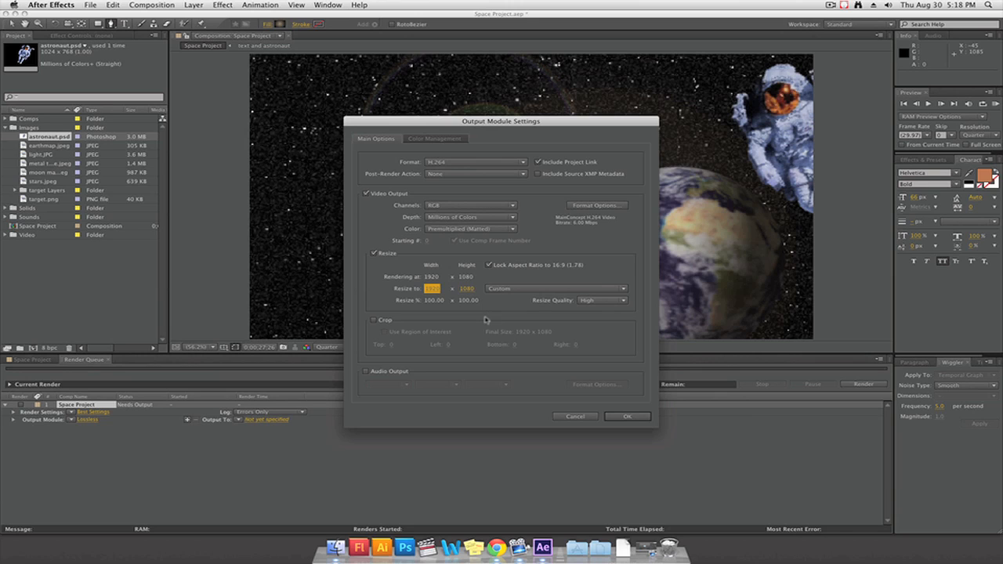
{"action": "left_click", "coordinate": [431, 289]}
{"action": "type", "text": "1280"}
{"action": "key", "text": "Return"}
Enable audio output for the render with a 44.100 kHz sample rate in stereo
{"action": "left_click", "coordinate": [365, 372]}
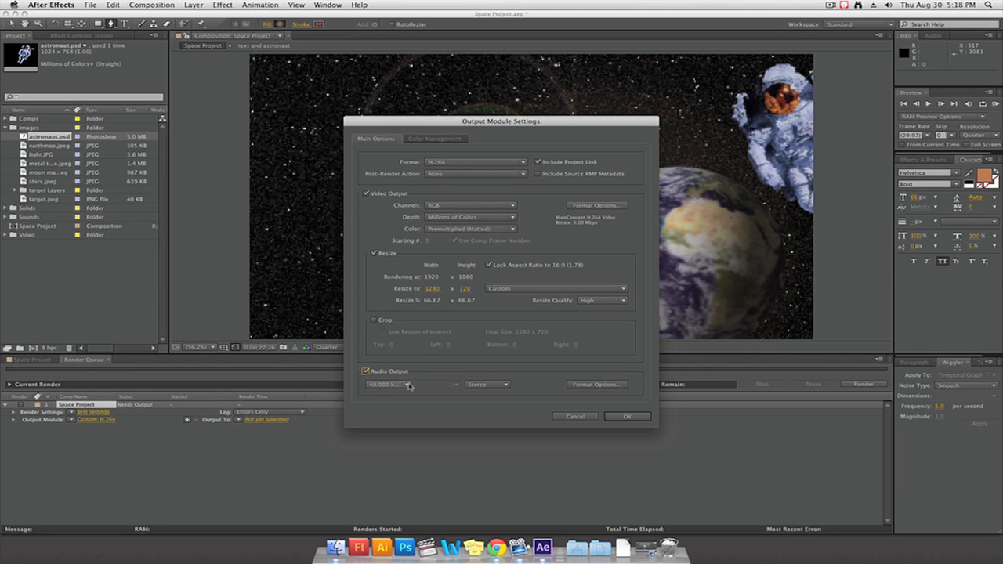
{"action": "left_click", "coordinate": [408, 384]}
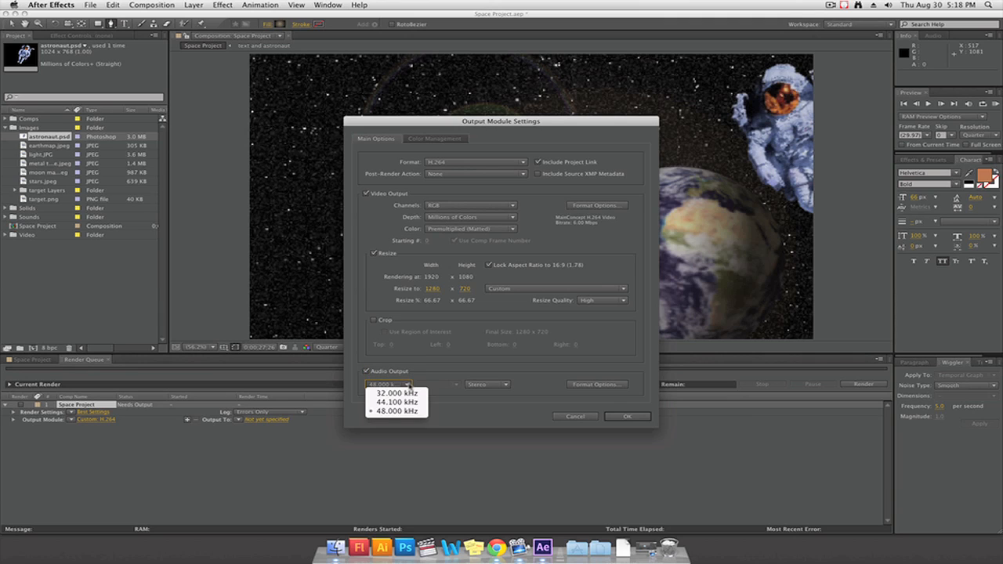
{"action": "left_click", "coordinate": [399, 404]}
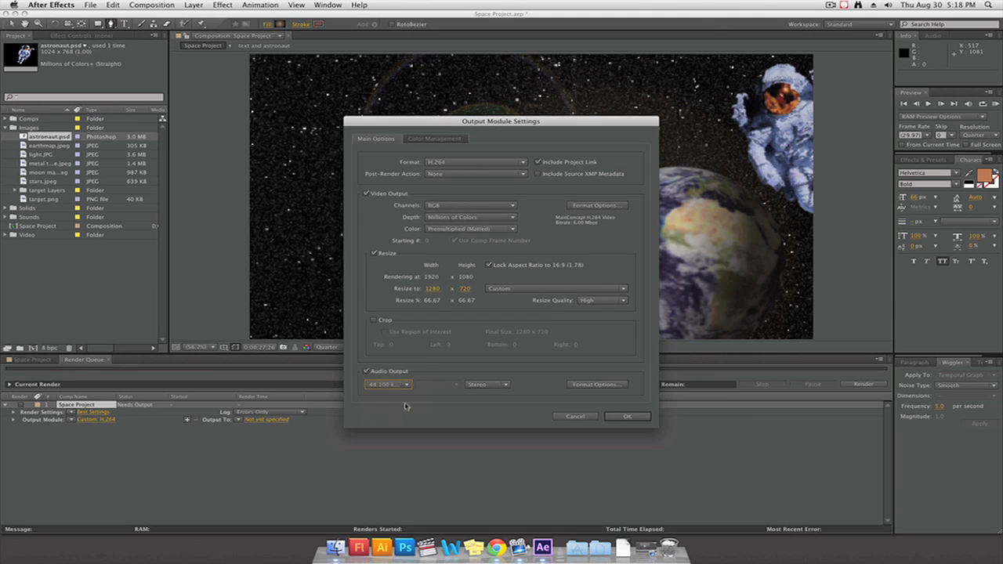
{"action": "left_click", "coordinate": [487, 385]}
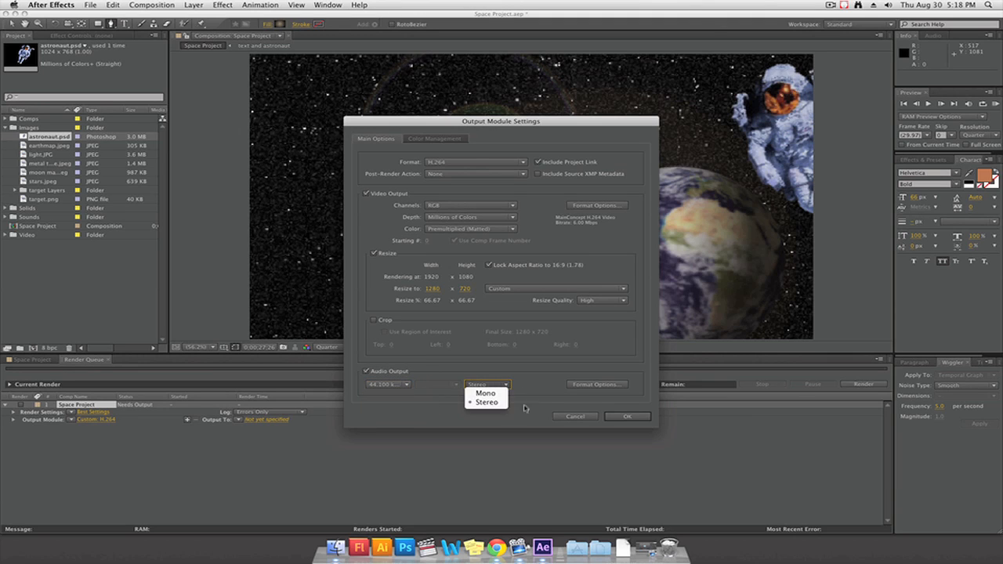
{"action": "left_click", "coordinate": [489, 403]}
Set the AAC audio bitrate to 320 kbps and accept the output module settings
{"action": "left_click", "coordinate": [578, 385]}
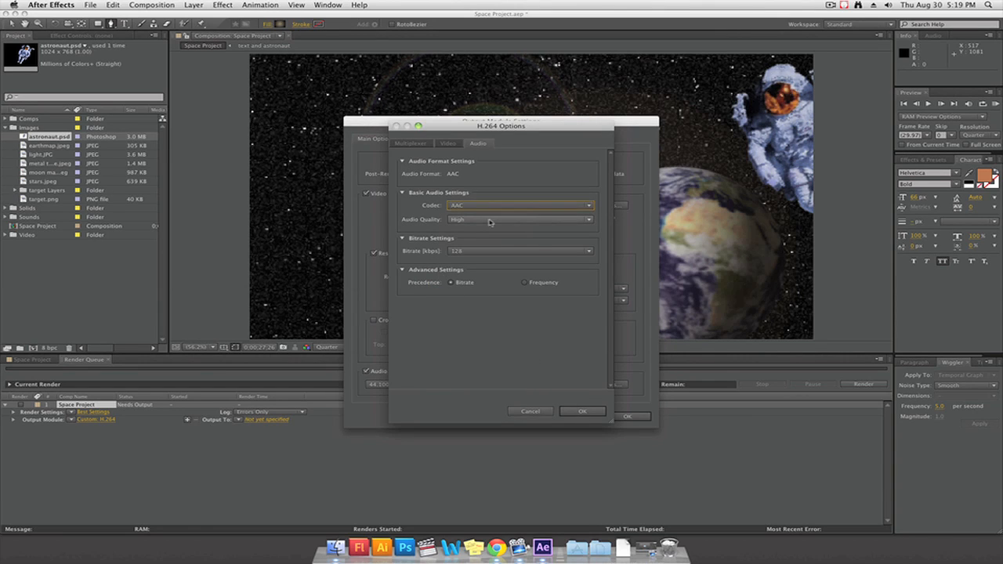
{"action": "left_click", "coordinate": [482, 250]}
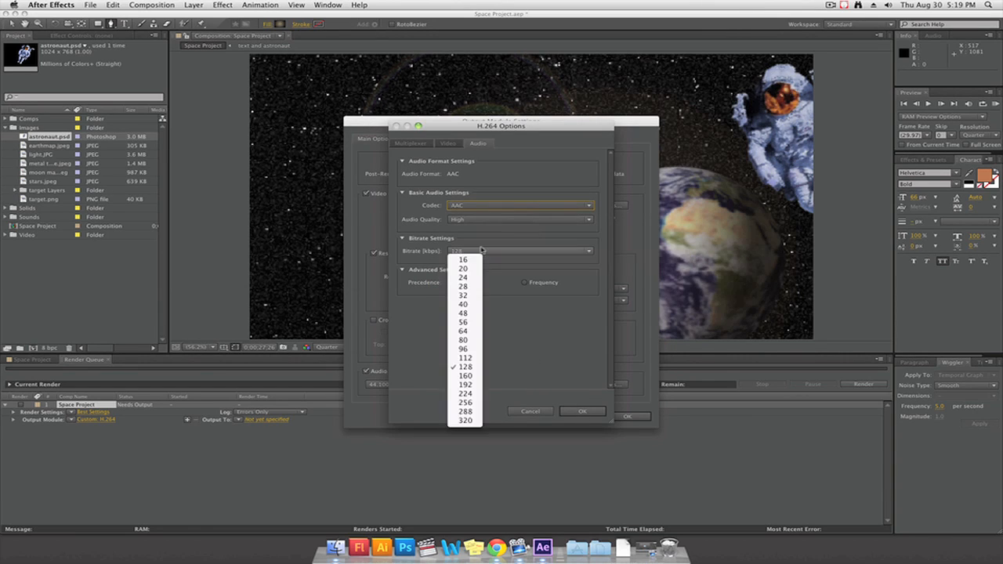
{"action": "left_click", "coordinate": [464, 421]}
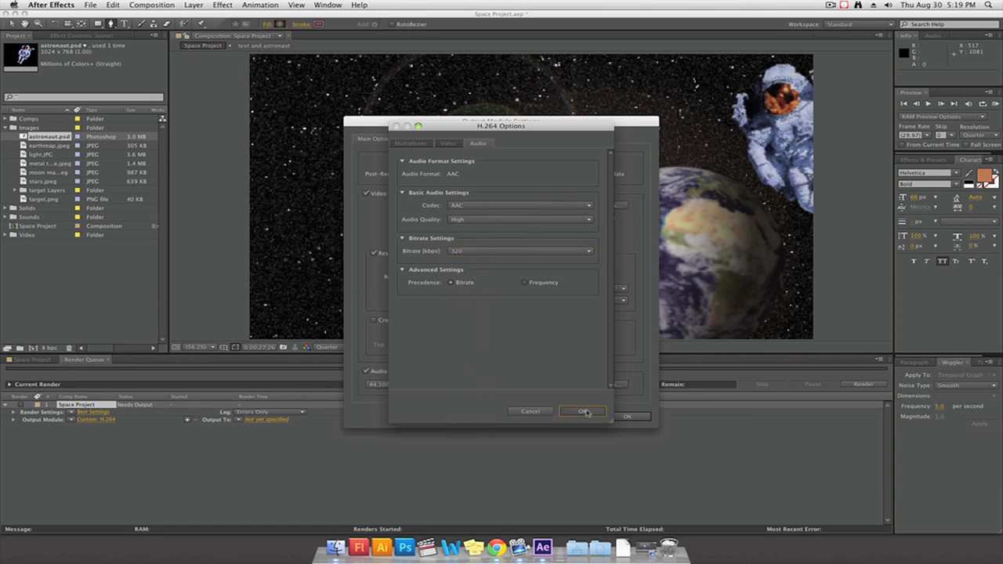
{"action": "left_click", "coordinate": [582, 412]}
{"action": "left_click", "coordinate": [624, 417]}
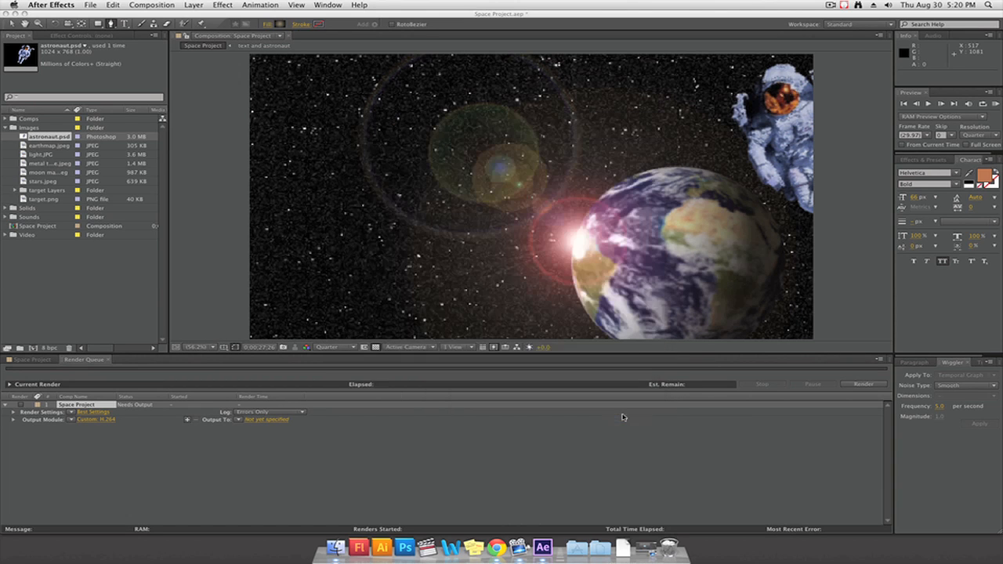
Set the output file to Space Project.mp4 in the Project Files folder on the Desktop and start the render
{"action": "left_click", "coordinate": [261, 421]}
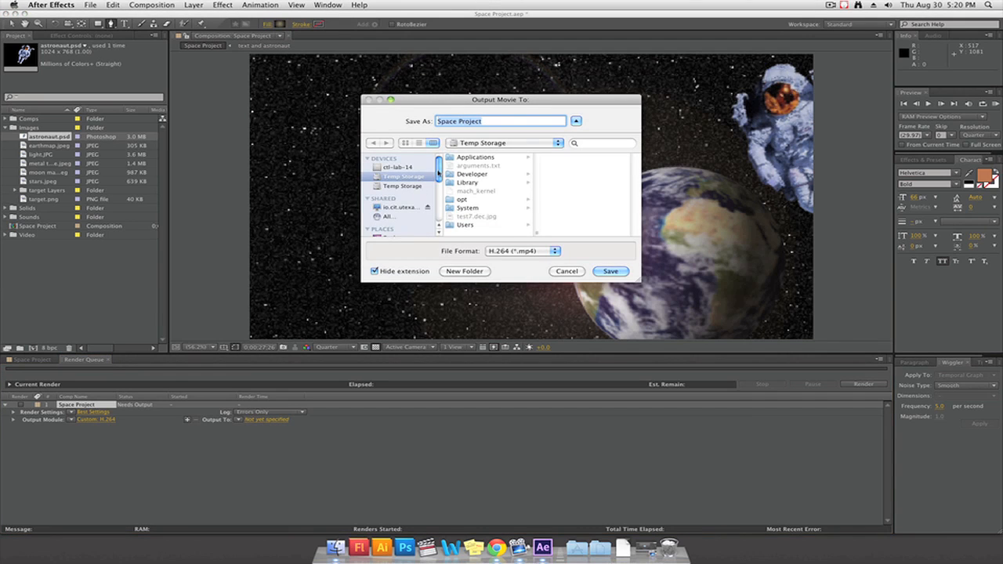
{"action": "scroll", "coordinate": [411, 192], "scroll_direction": "down", "scroll_amount": 3}
{"action": "left_click", "coordinate": [411, 193]}
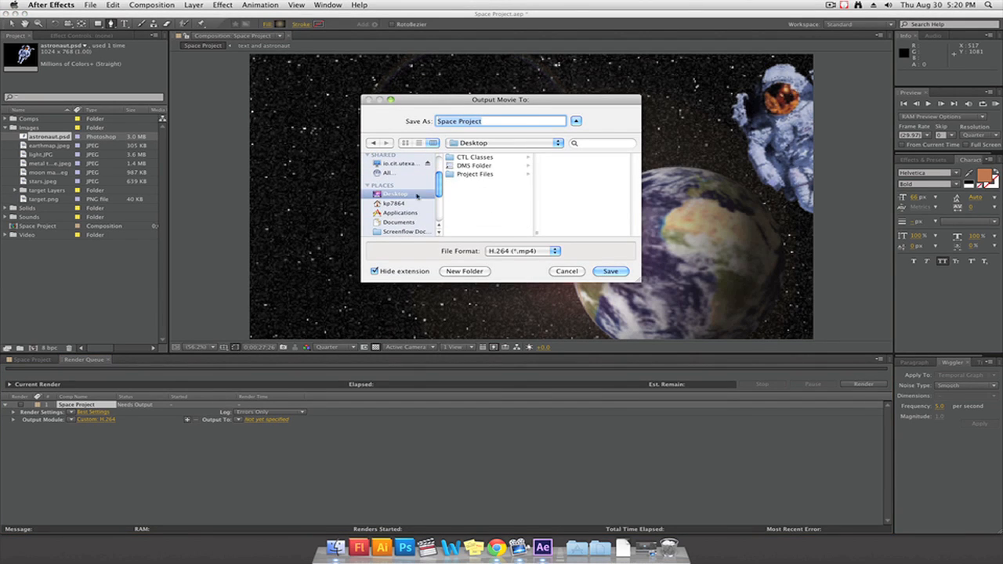
{"action": "left_click", "coordinate": [481, 175]}
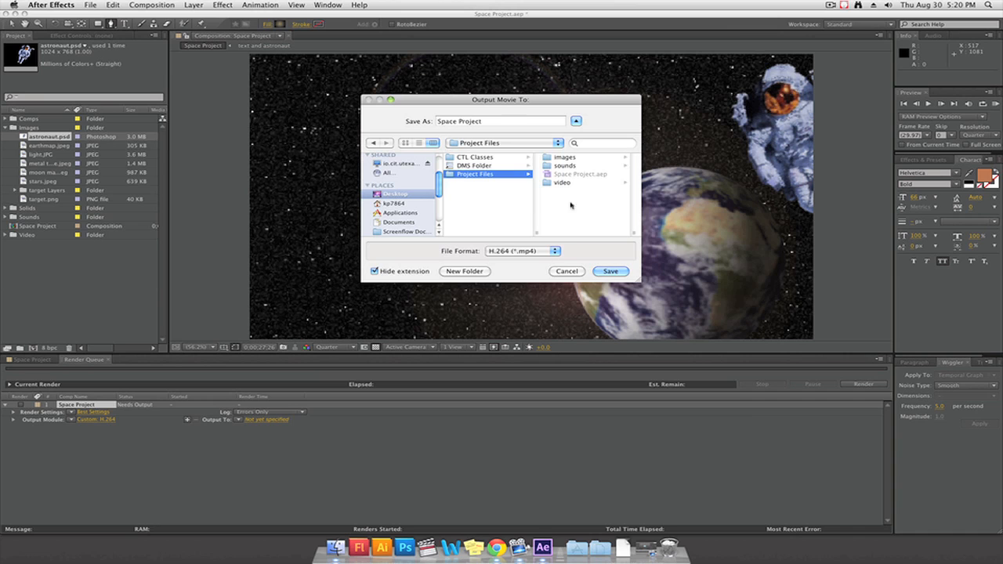
{"action": "left_click", "coordinate": [610, 271]}
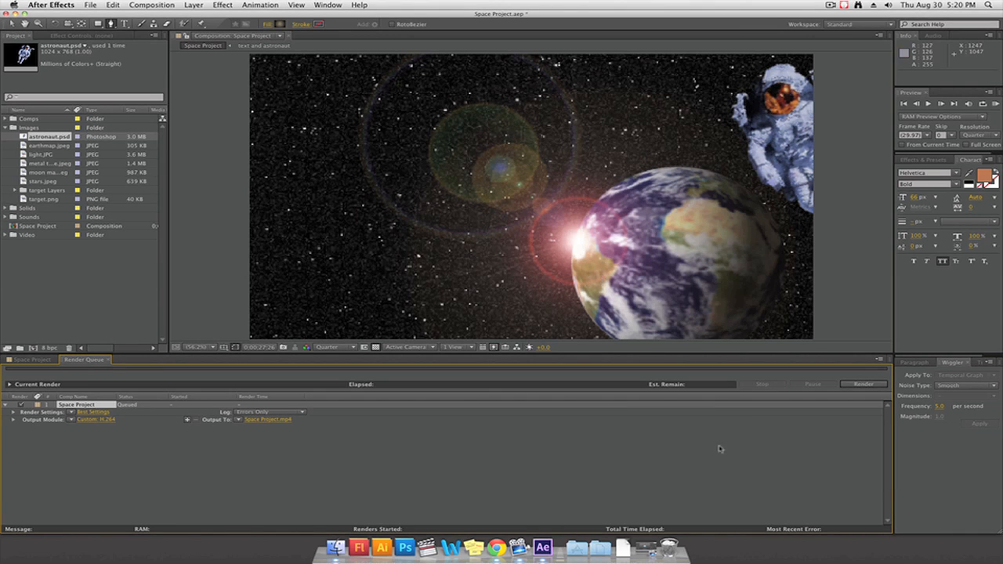
{"action": "left_click", "coordinate": [862, 384]}
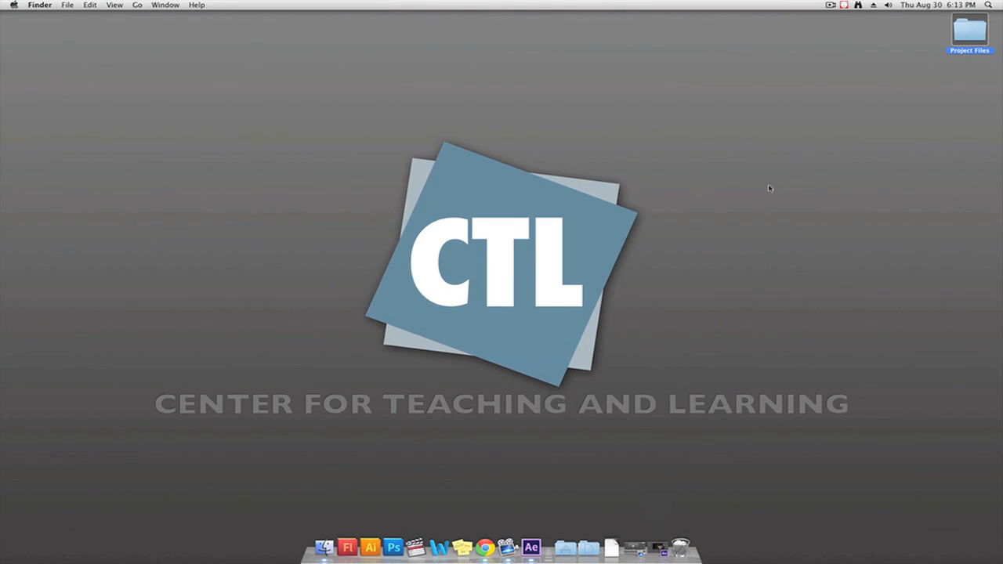
Switch to Finder and play the rendered Space Project.mp4 from the Project Files folder on the desktop
{"action": "double_click", "coordinate": [969, 45]}
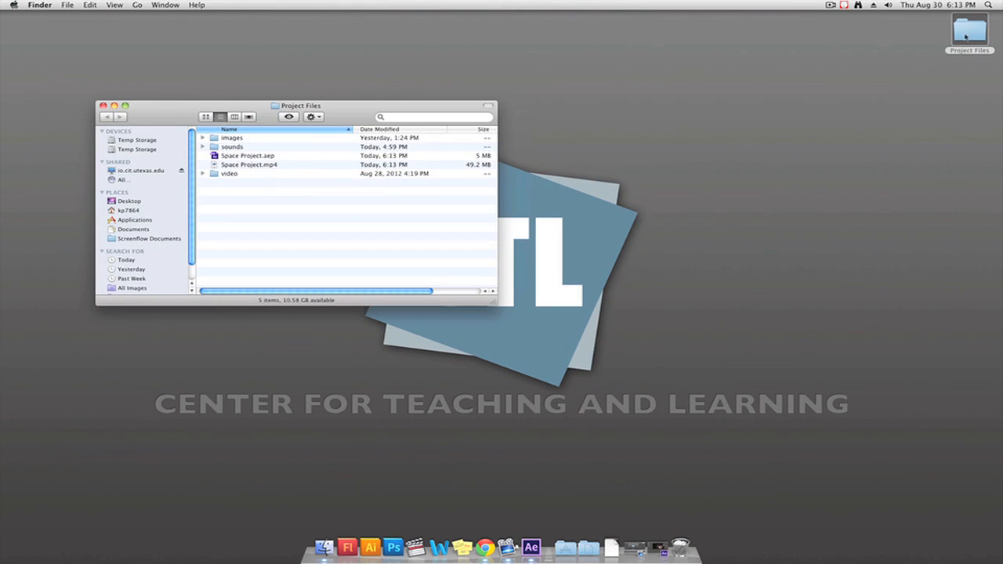
{"action": "double_click", "coordinate": [246, 166]}
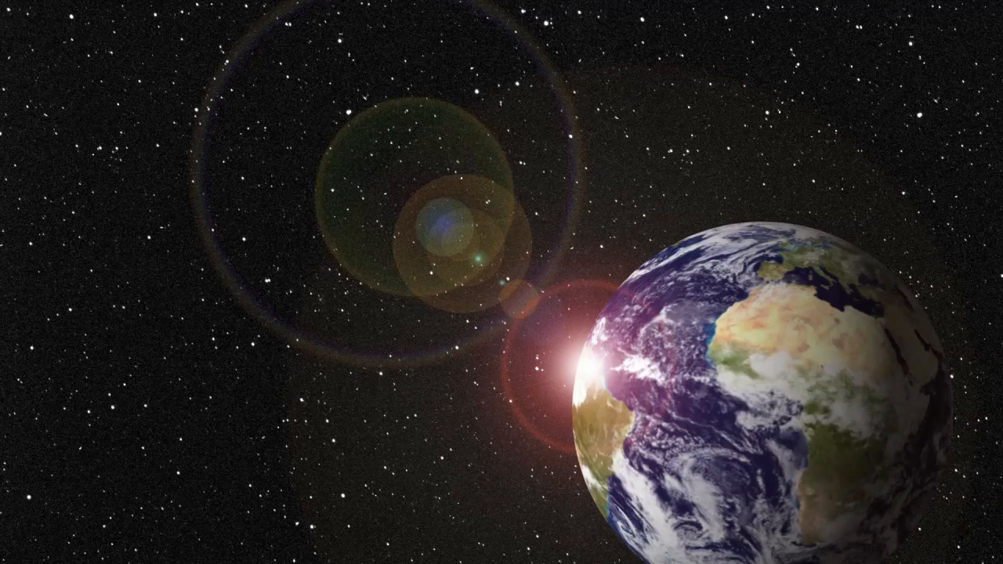